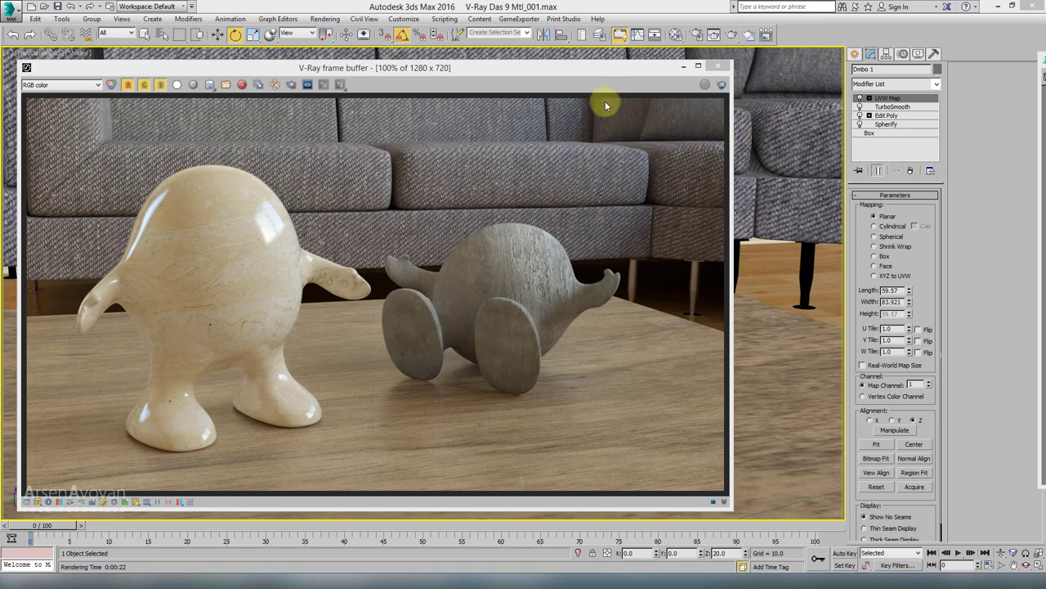
Compare the standing figure in the viewport with its UVW Map modifier turned off and on, moving the render window aside
drag(551, 68, 586, 452)
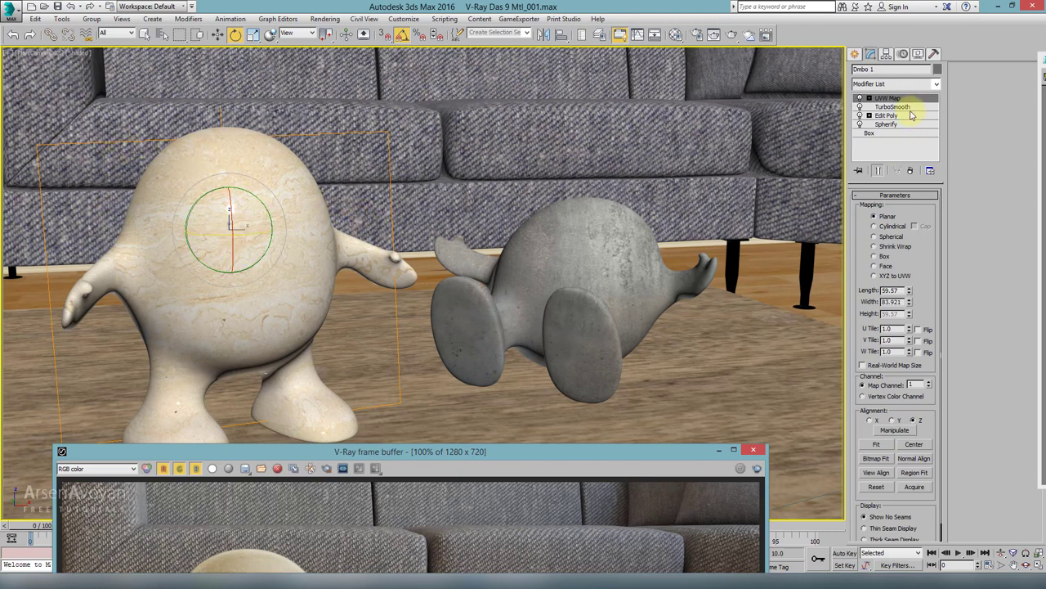
click(859, 98)
click(860, 99)
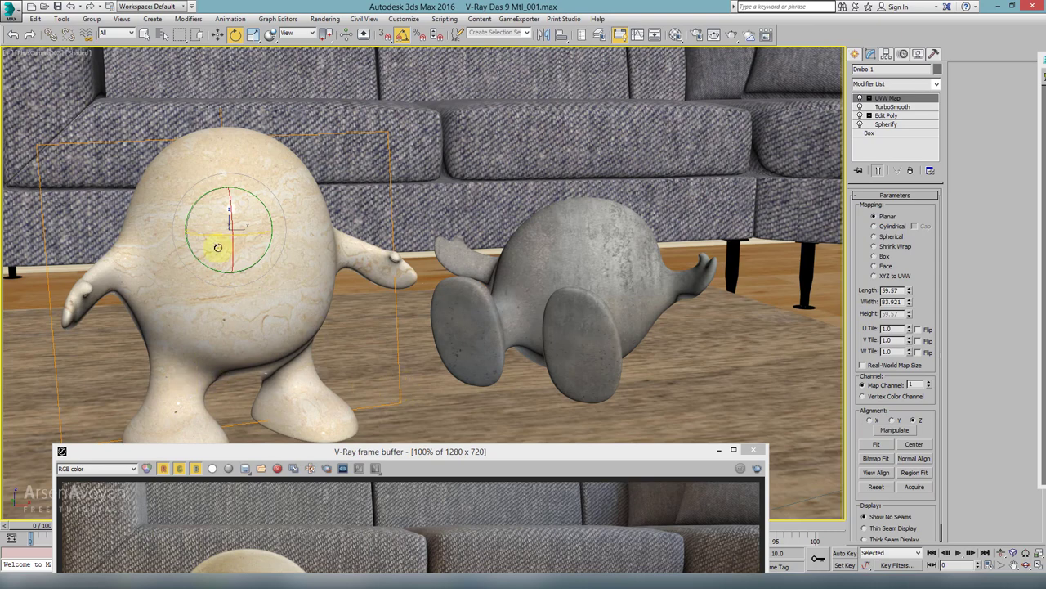
drag(556, 455, 524, 67)
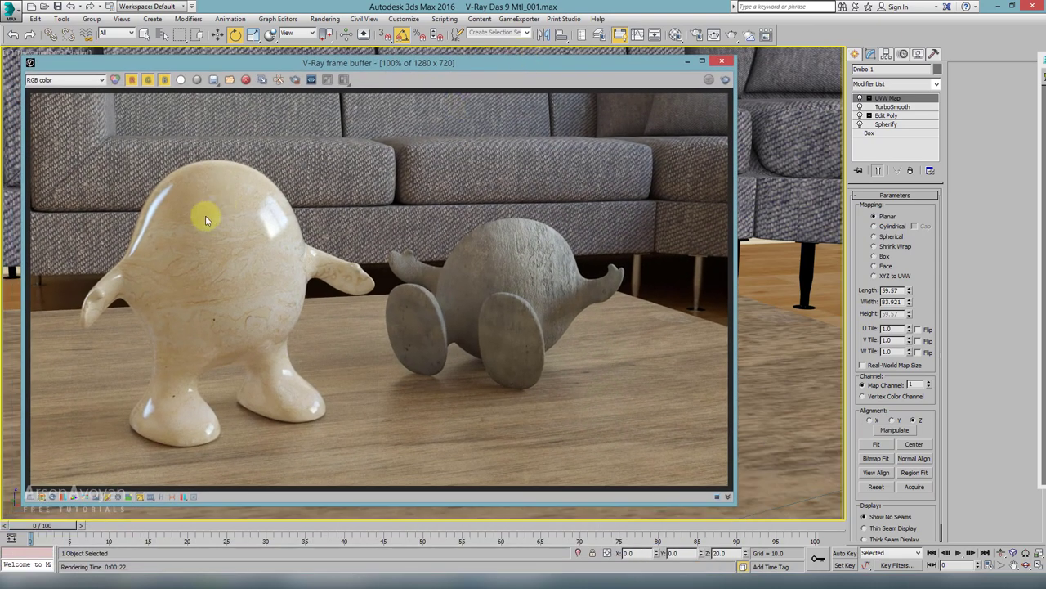
Open the Material Editor beside the render window and change the unused 06 - Default material to VRayMtl
click(675, 38)
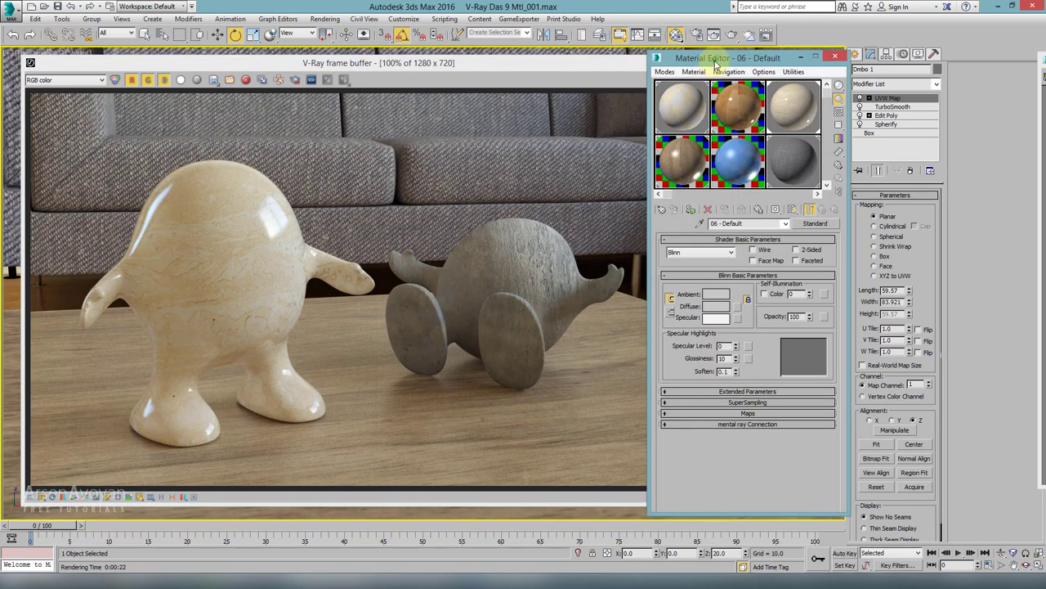
drag(717, 62, 745, 59)
drag(672, 62, 661, 62)
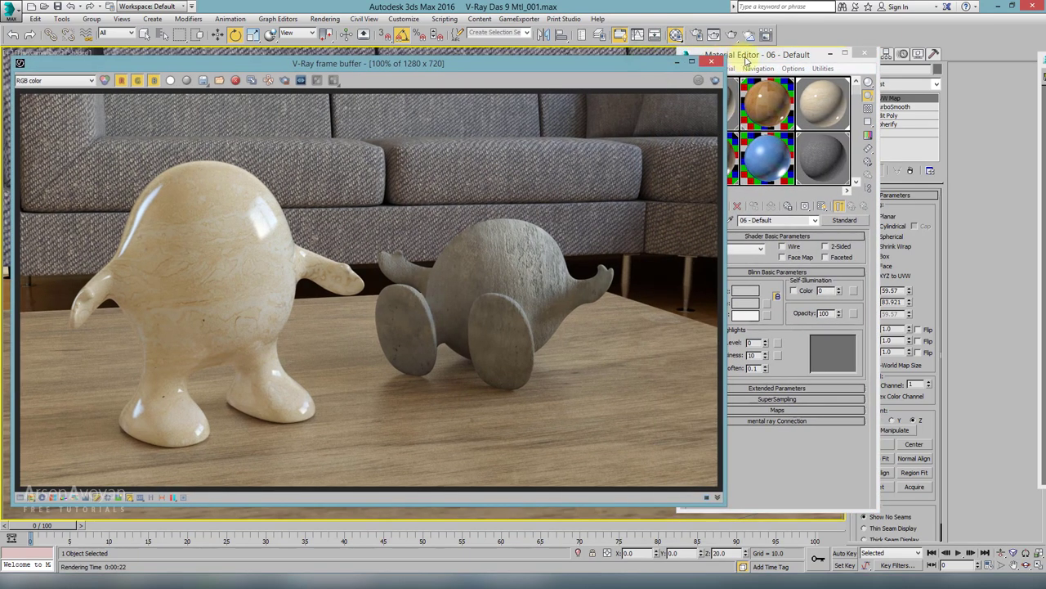
drag(748, 57, 744, 59)
click(769, 107)
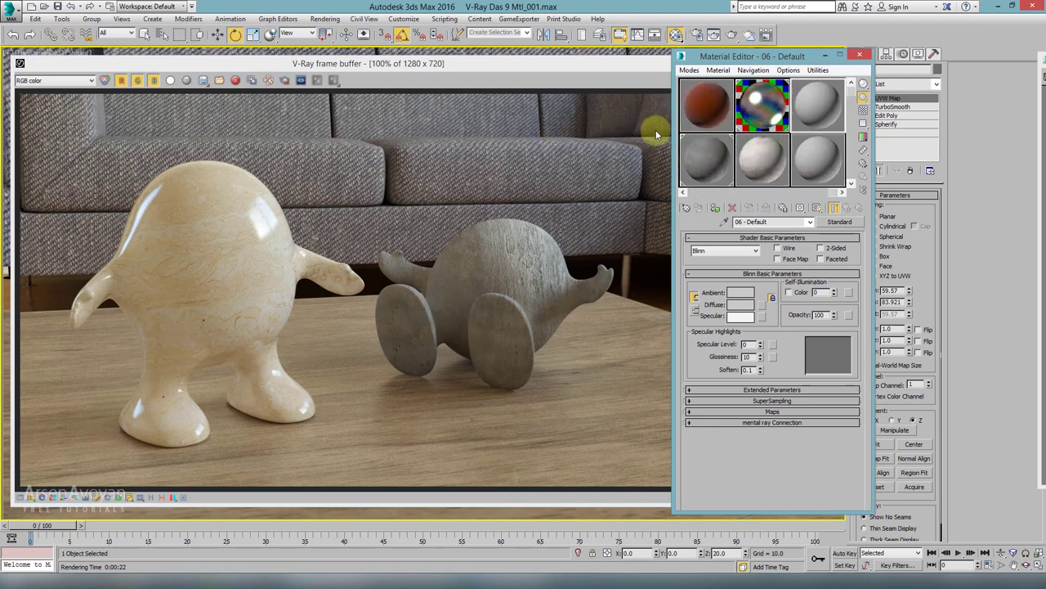
click(840, 221)
click(360, 321)
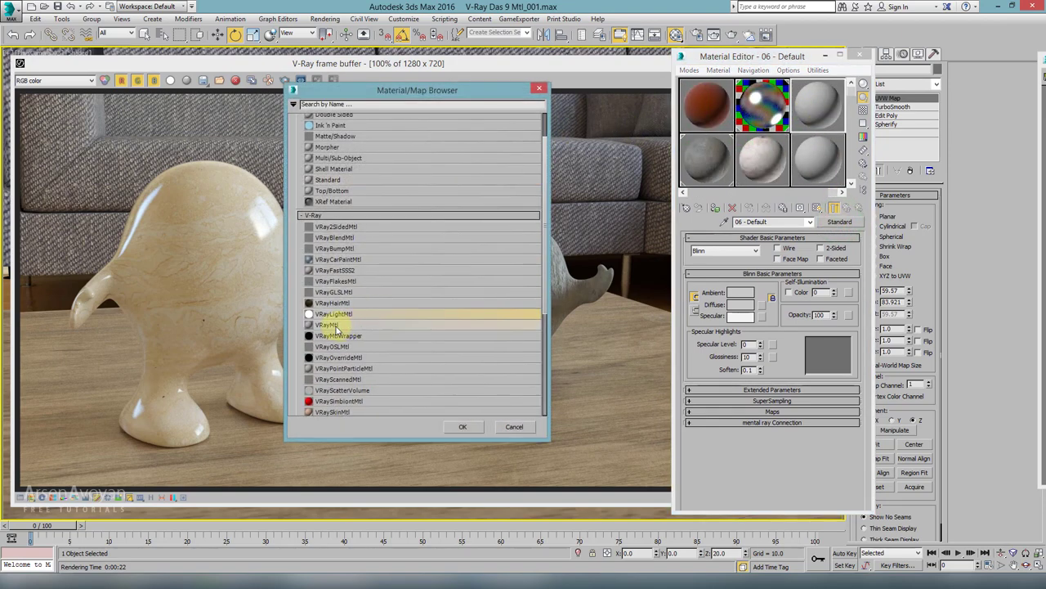
double_click(335, 327)
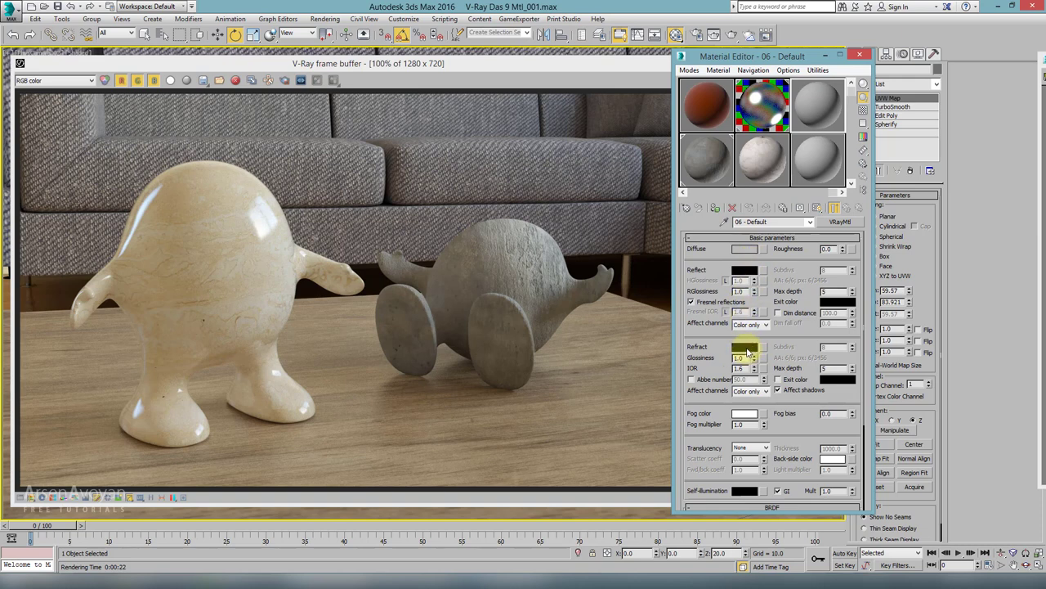
Set the material's reflection color to white (255) and its refraction color to a value of 240
click(744, 270)
drag(462, 159, 463, 170)
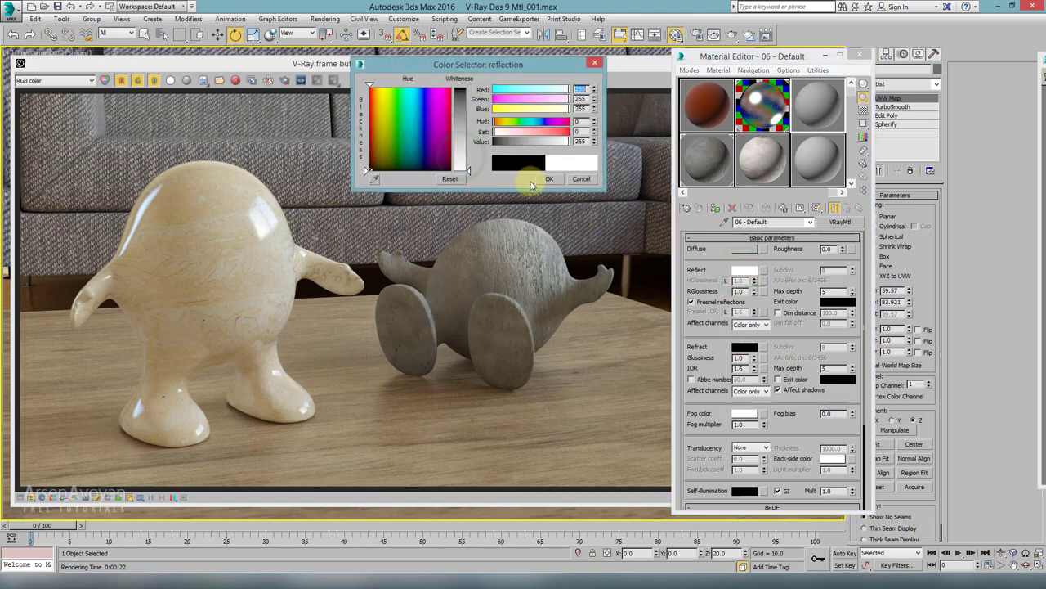
click(549, 178)
click(744, 348)
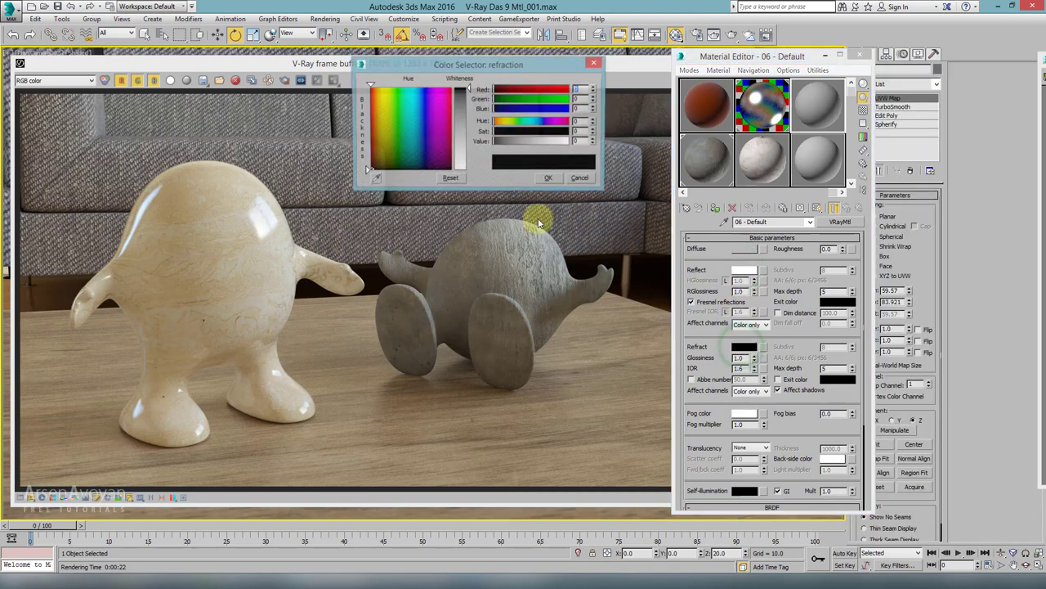
drag(467, 136, 463, 168)
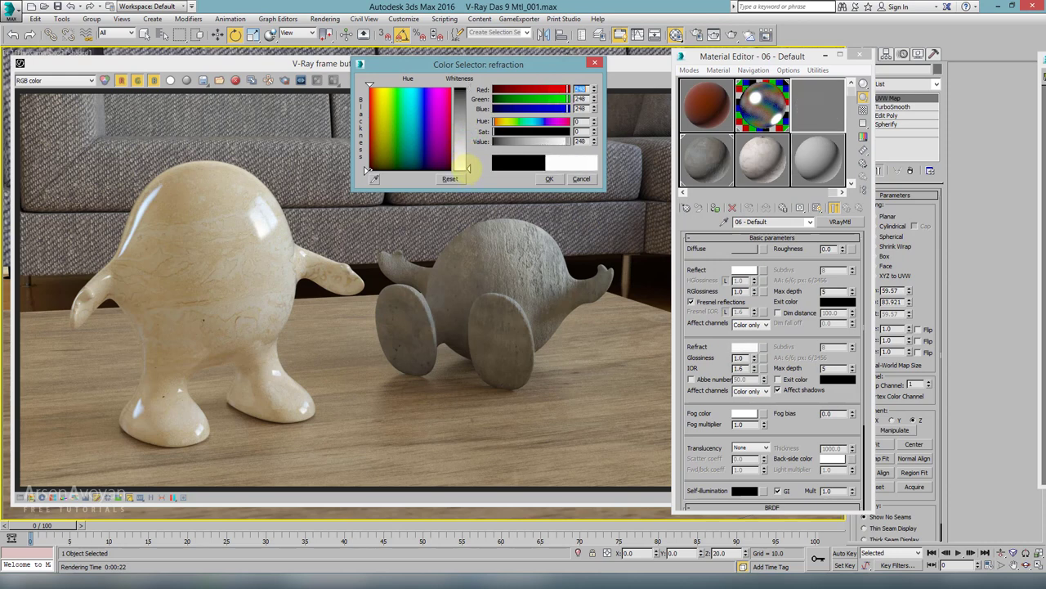
drag(463, 166, 462, 166)
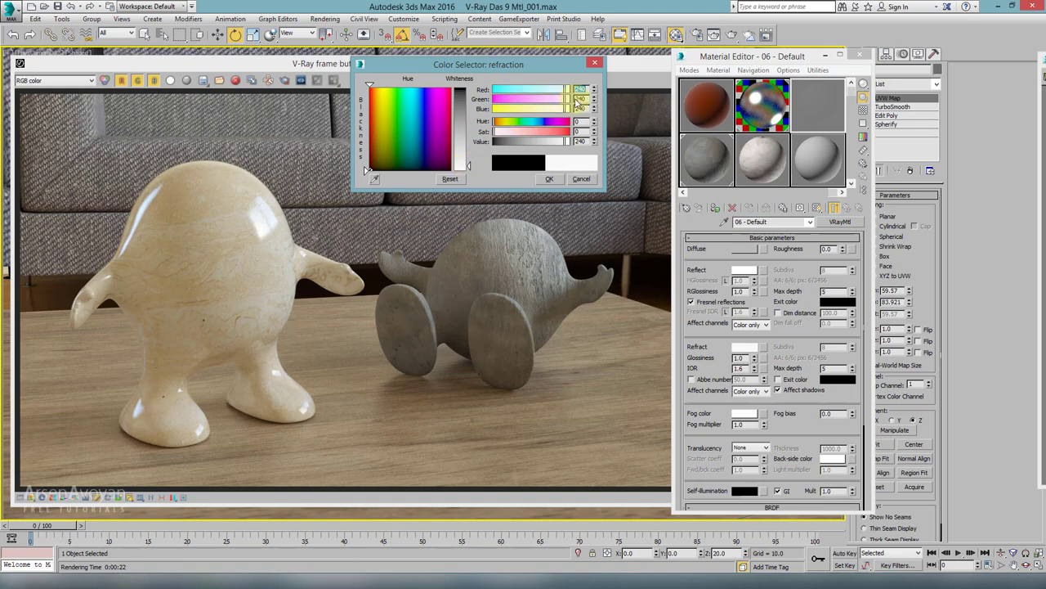
click(552, 180)
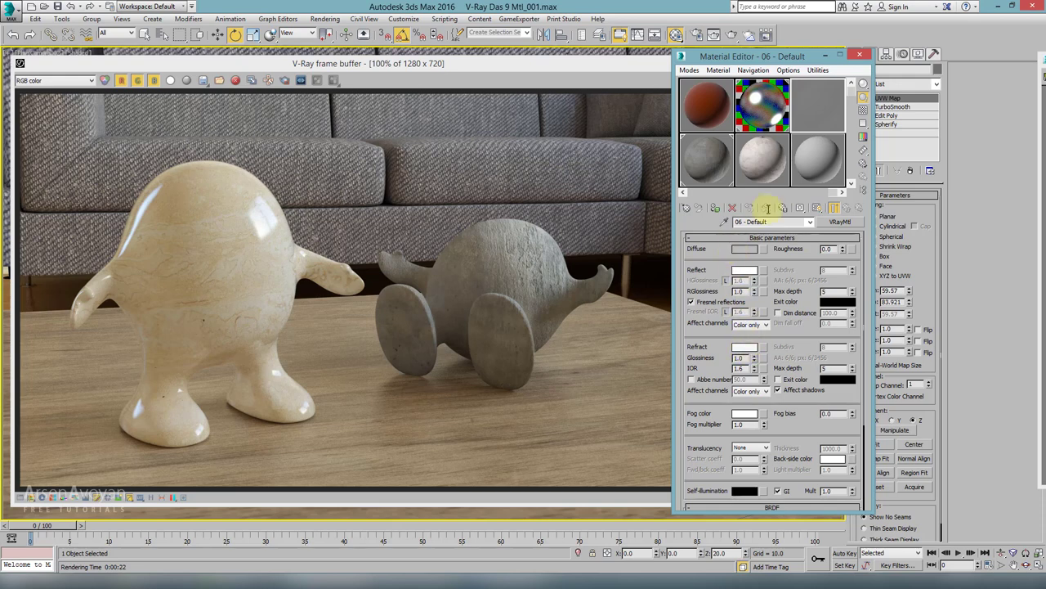
Enable the checkered background for the sample and set the diffuse color to light blue (128, 190, 248)
click(864, 110)
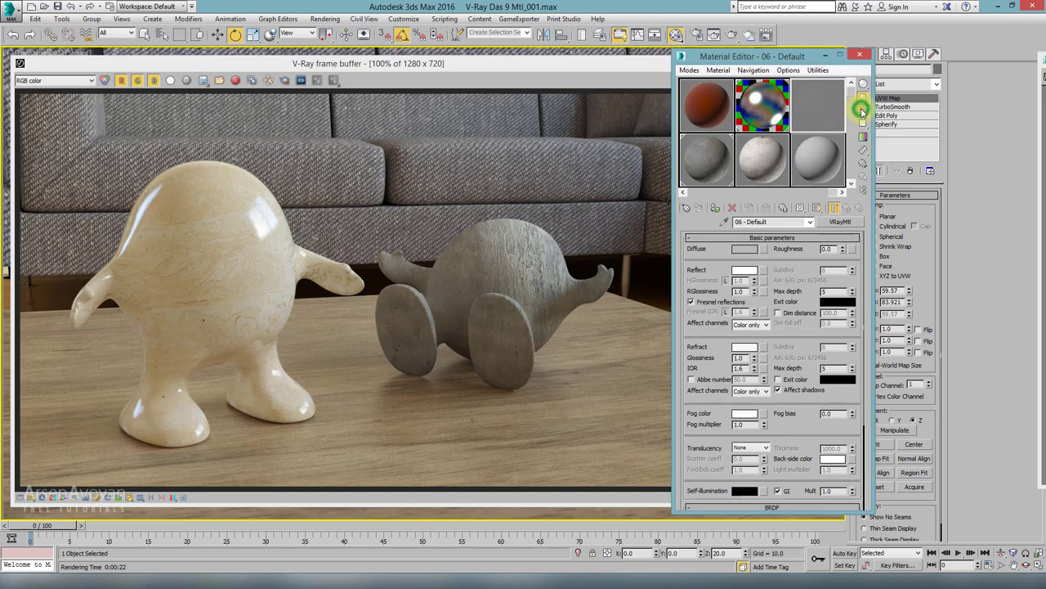
click(747, 251)
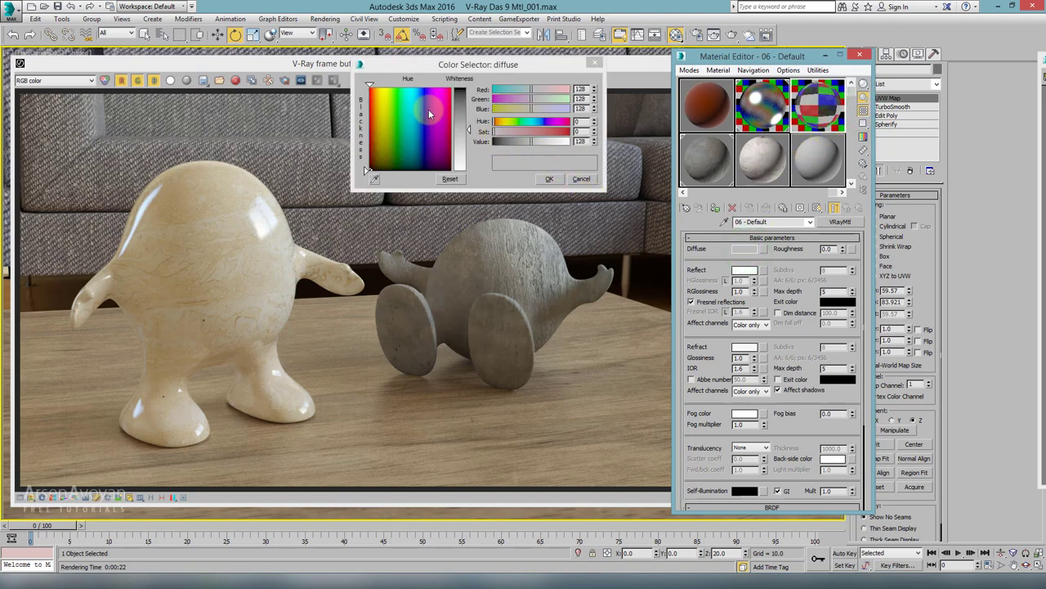
drag(430, 115, 419, 85)
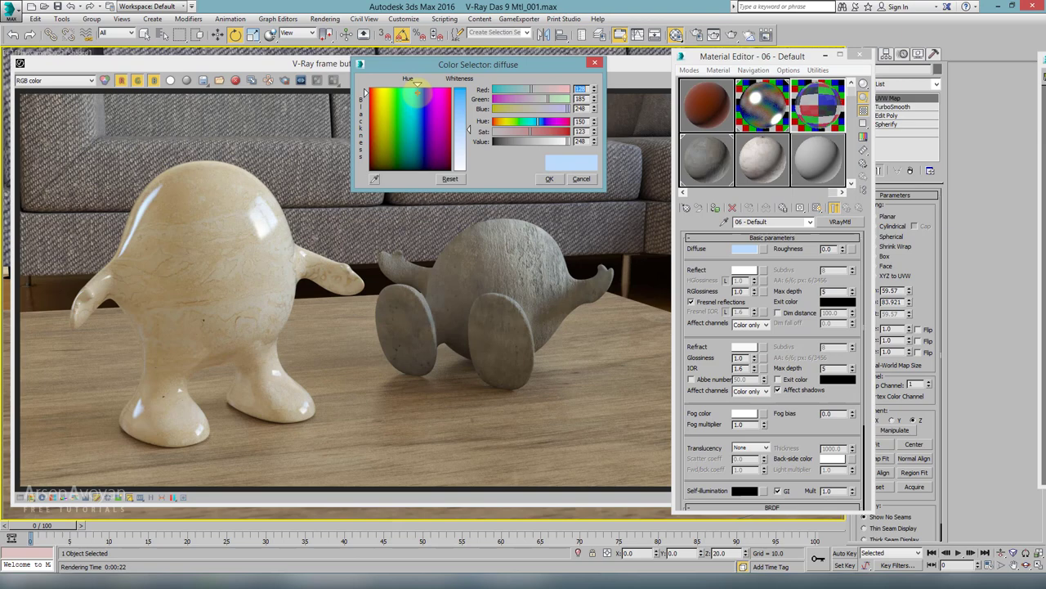
click(550, 178)
Try an orange diffuse color in an enlarged sample preview, and reset it to the light blue
double_click(817, 105)
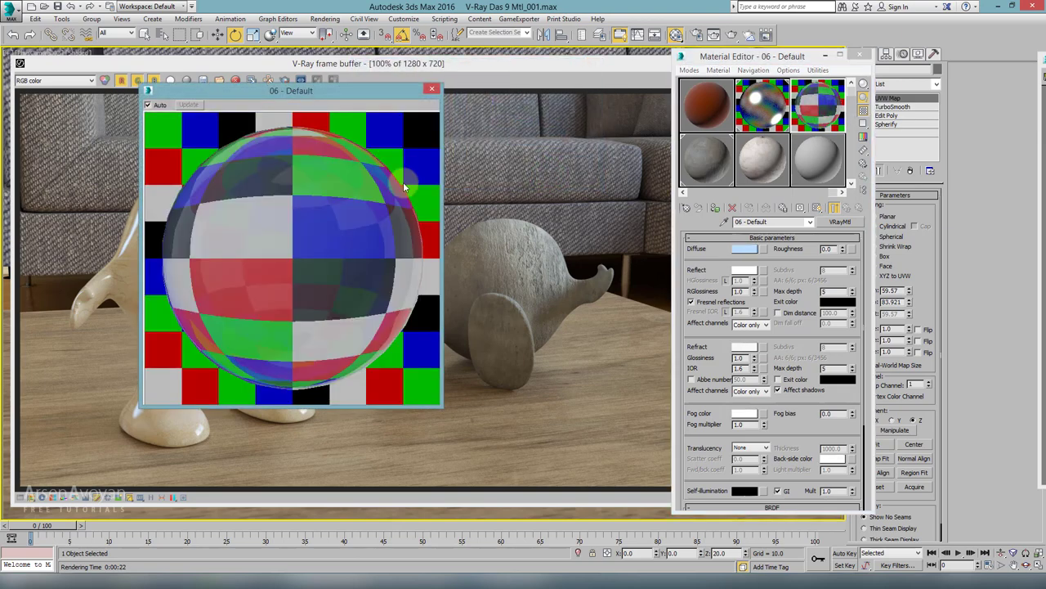
click(744, 248)
mouse_move(432, 133)
mouse_down()
mouse_move(408, 120)
mouse_move(461, 90)
mouse_move(409, 112)
mouse_move(372, 85)
mouse_up()
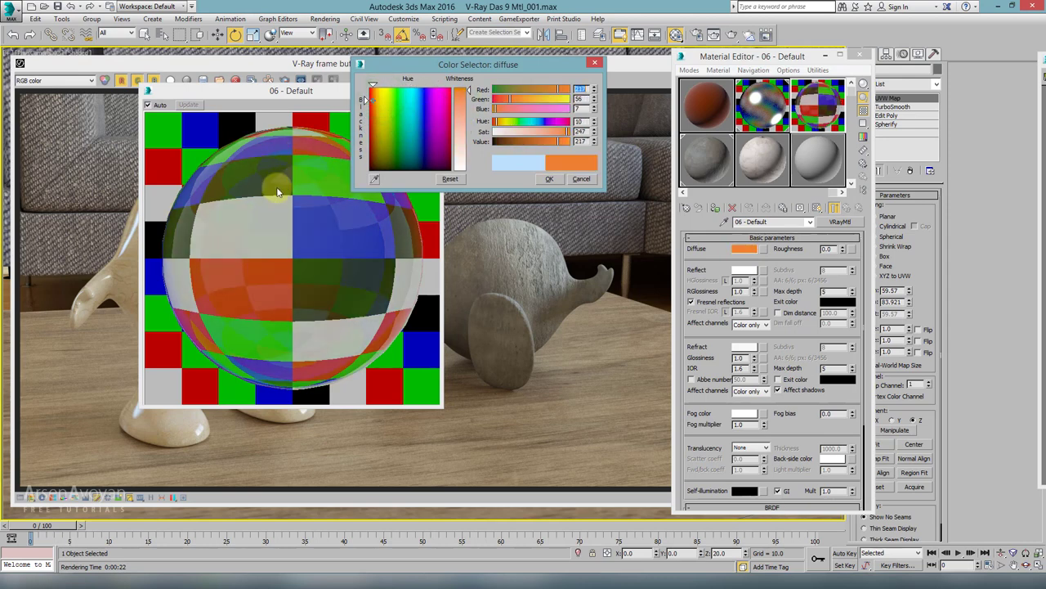
click(450, 178)
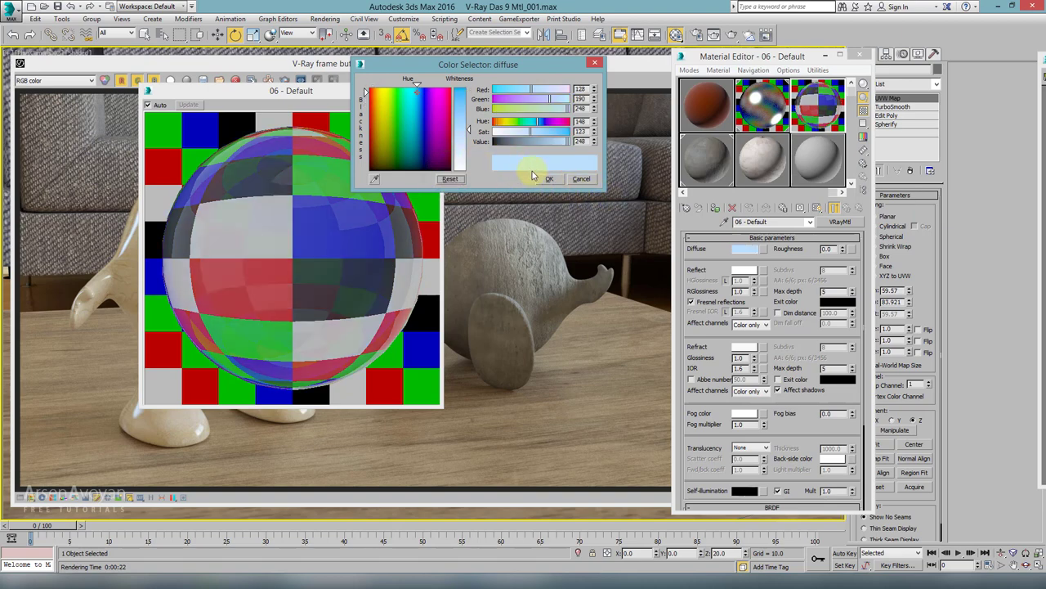
click(546, 178)
Try a pure white refraction color of 255 in the enlarged preview, and reset it to 240
click(744, 348)
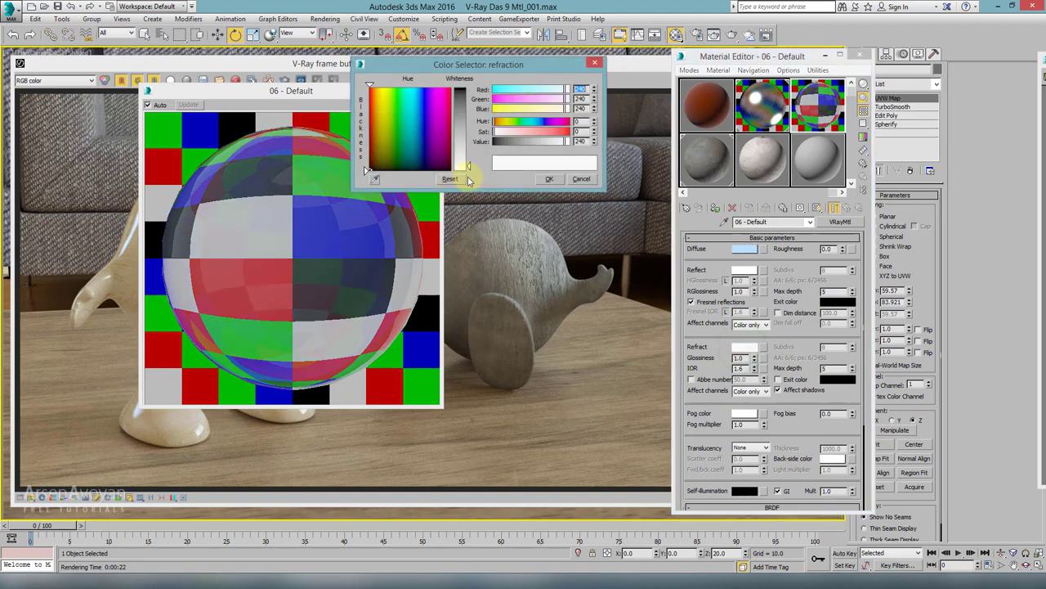
drag(470, 167, 465, 171)
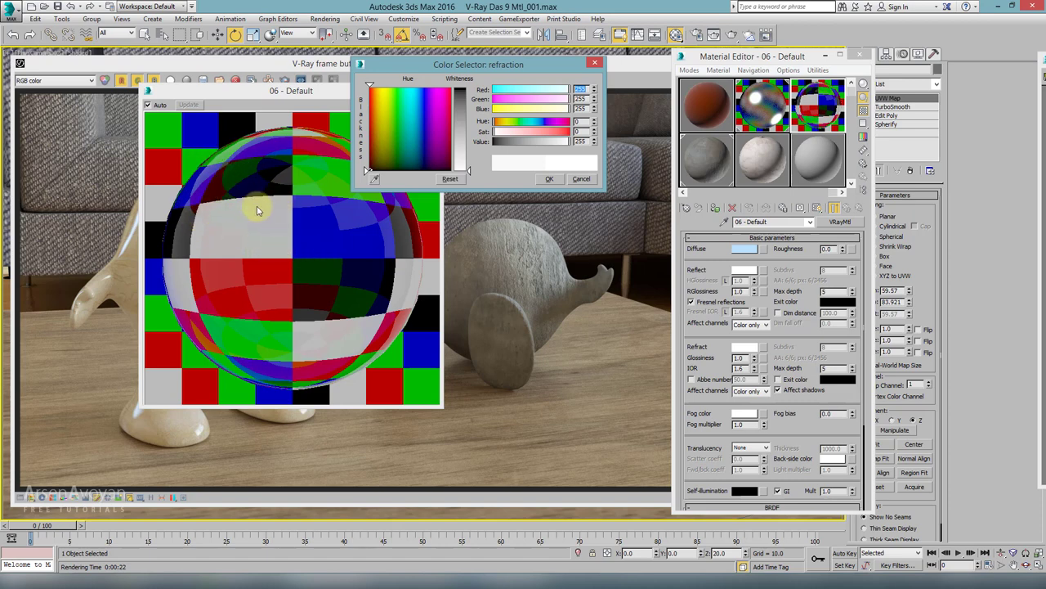
click(451, 179)
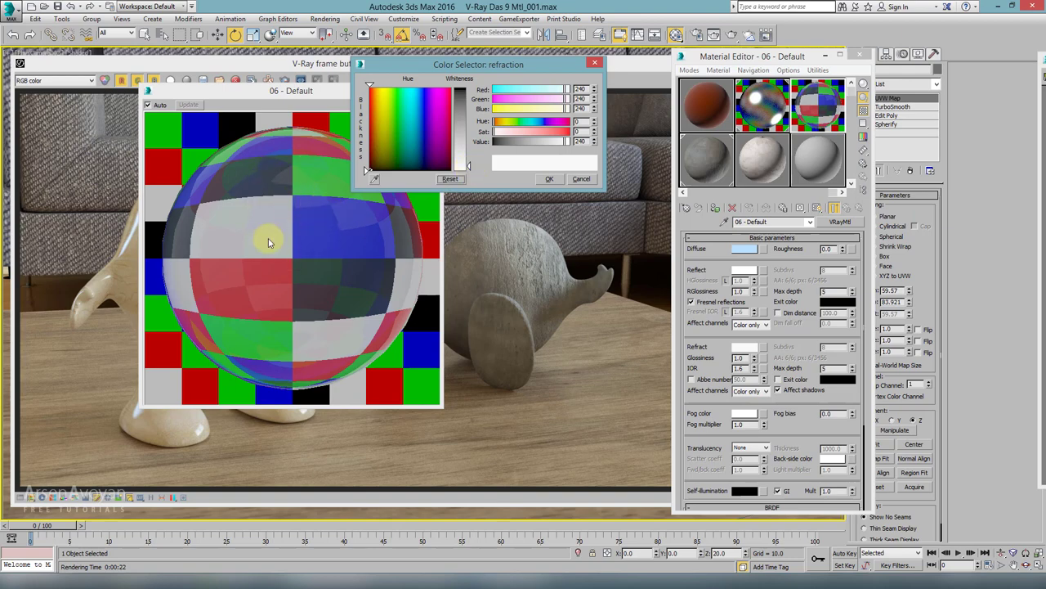
click(548, 178)
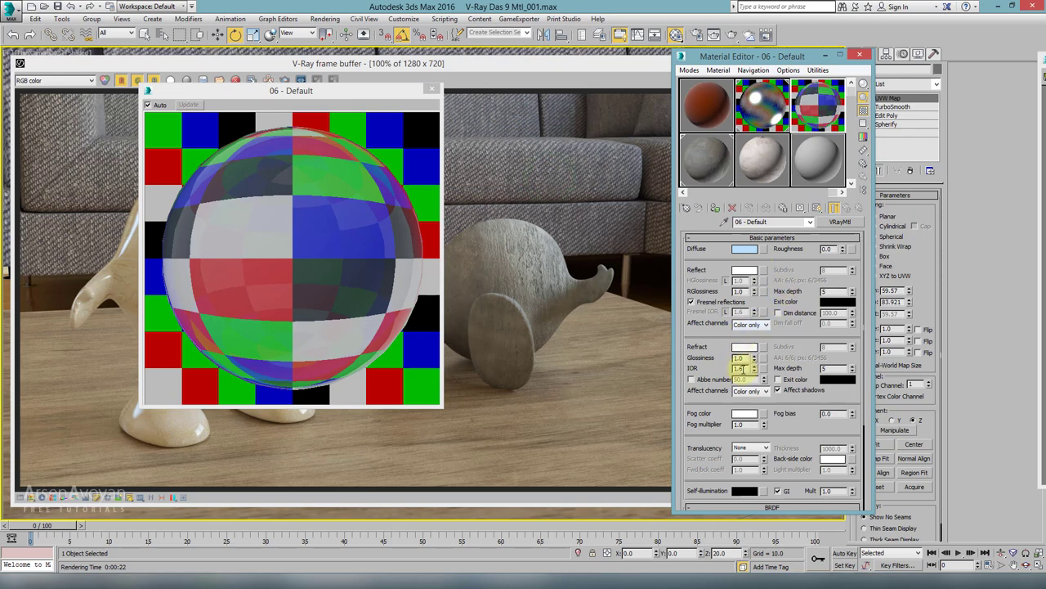
Set the material's refraction IOR to 1.3
double_click(740, 368)
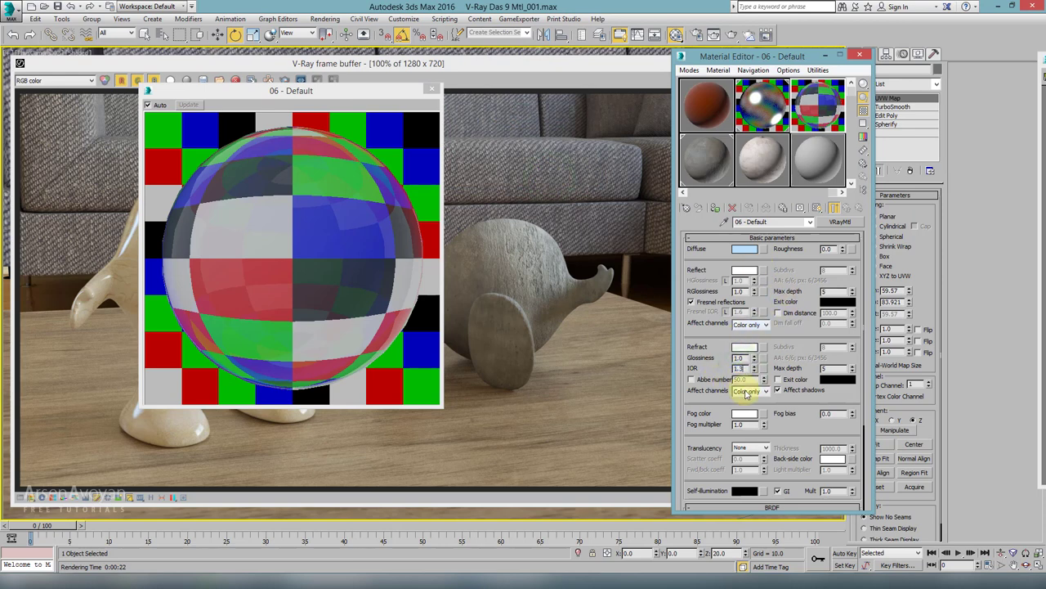
text(1.3)
key(Return)
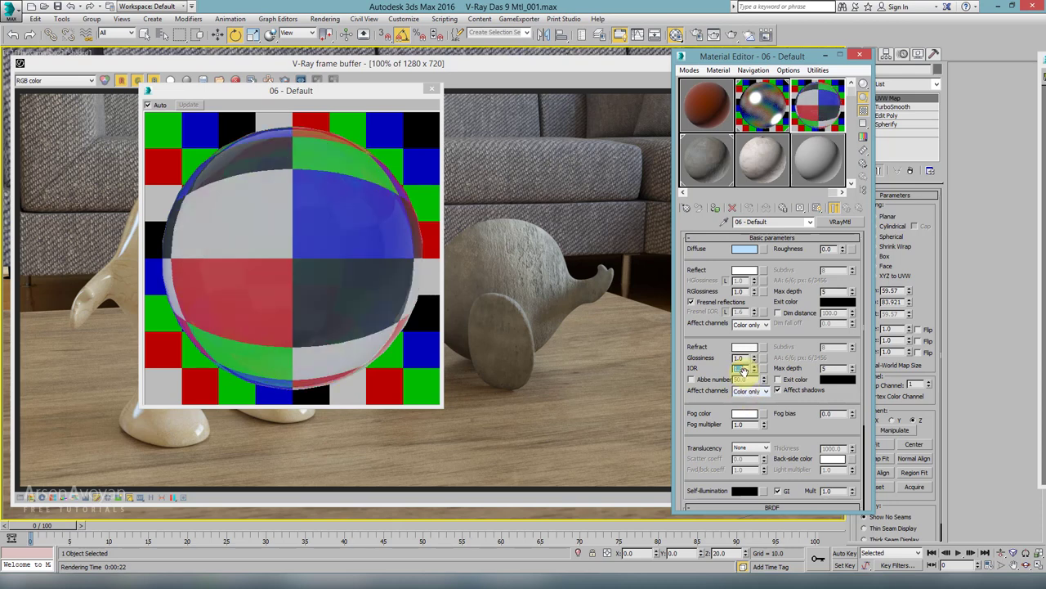
Set the fog color to a very pale blue (hue 158, saturation 13) and the fog multiplier to 0.15
scroll(799, 308, down, 4)
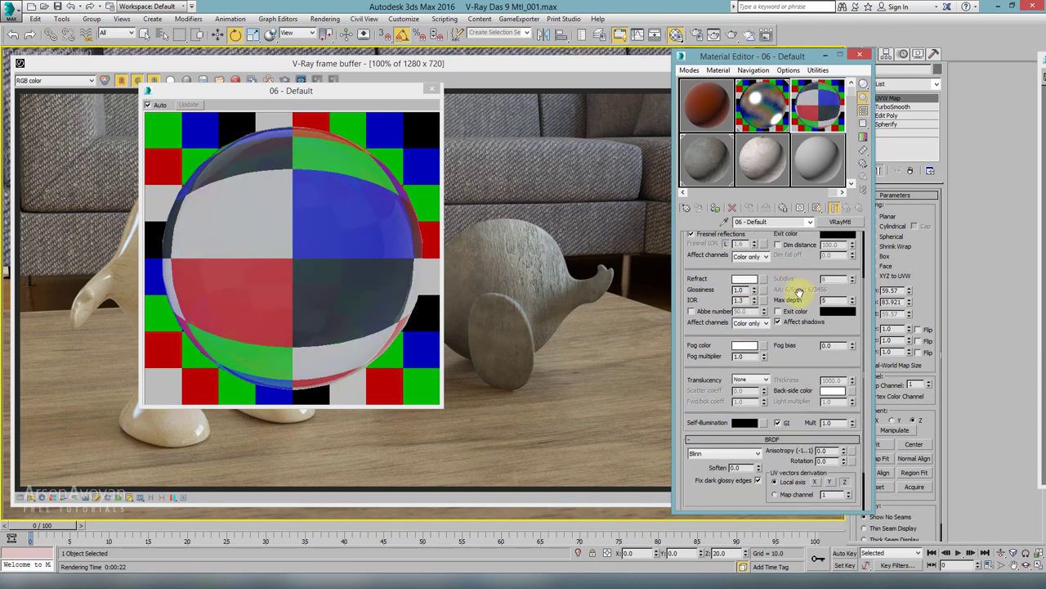
click(744, 345)
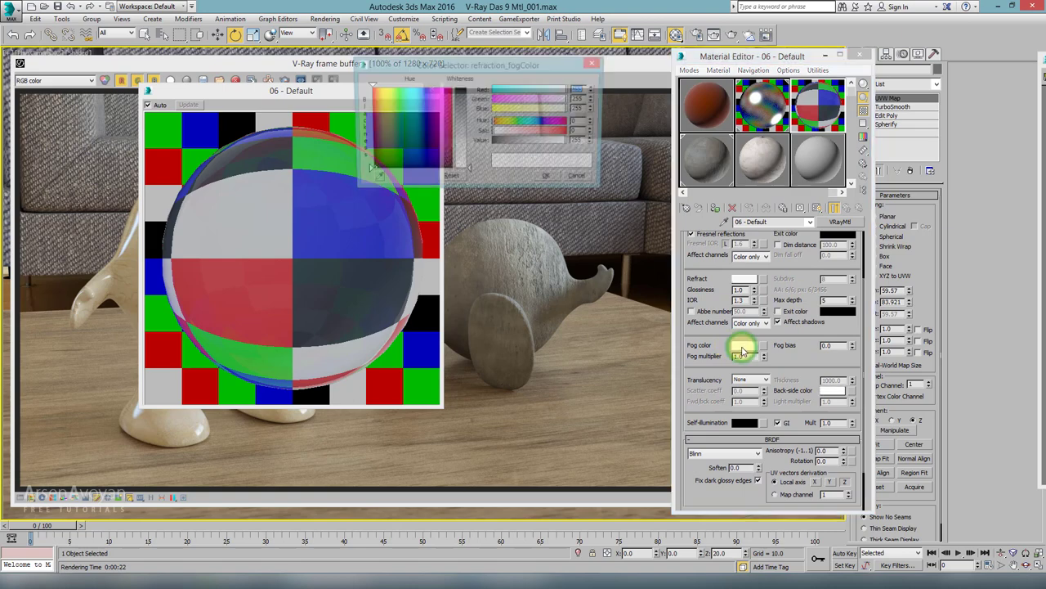
click(422, 96)
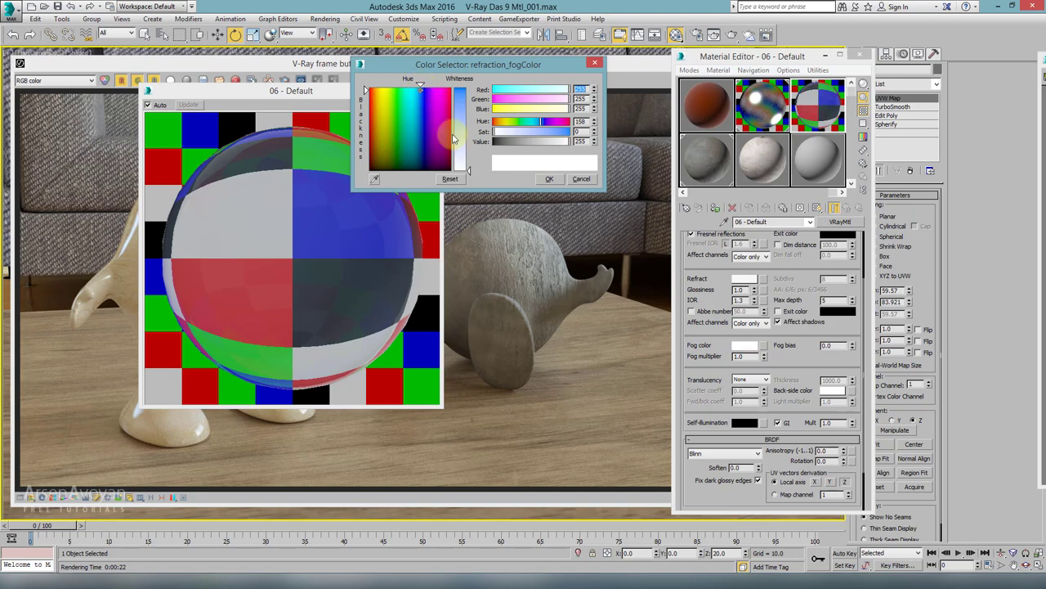
drag(467, 169, 469, 166)
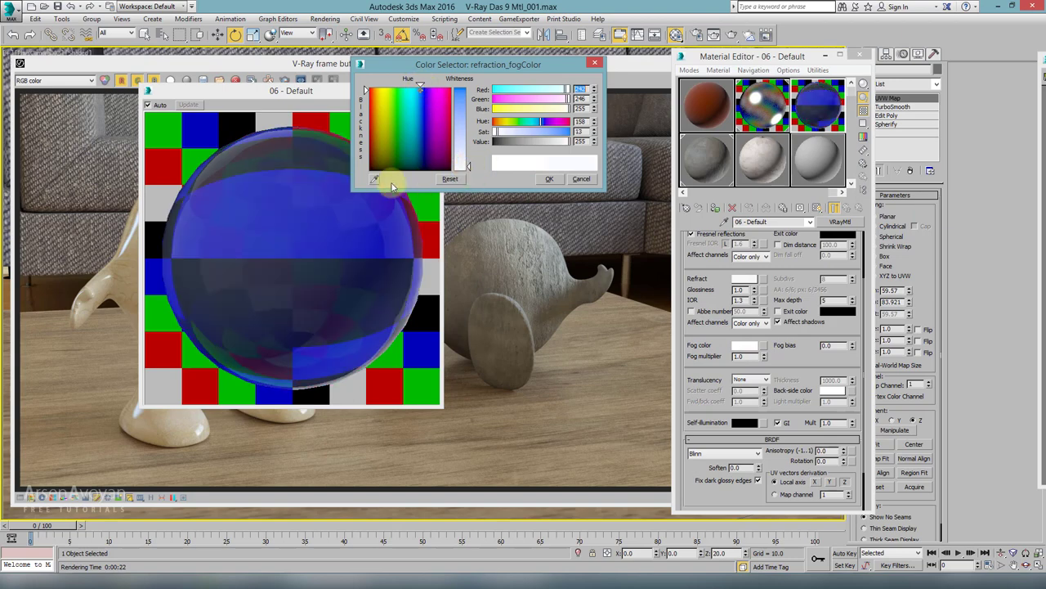
click(549, 178)
double_click(738, 357)
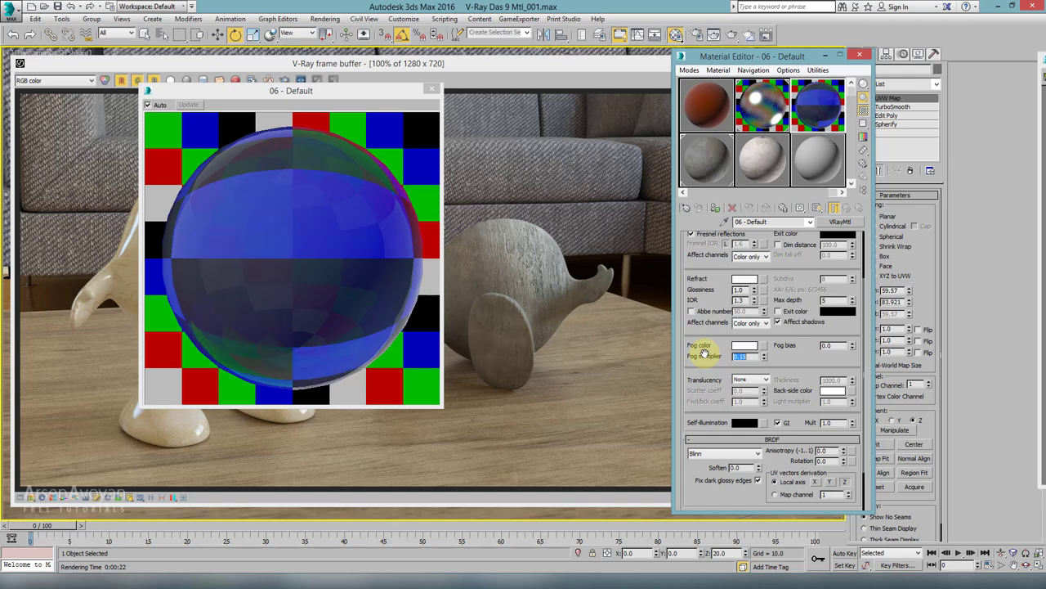
Enable Reflect on back side in the material's options
drag(797, 351, 793, 297)
click(783, 460)
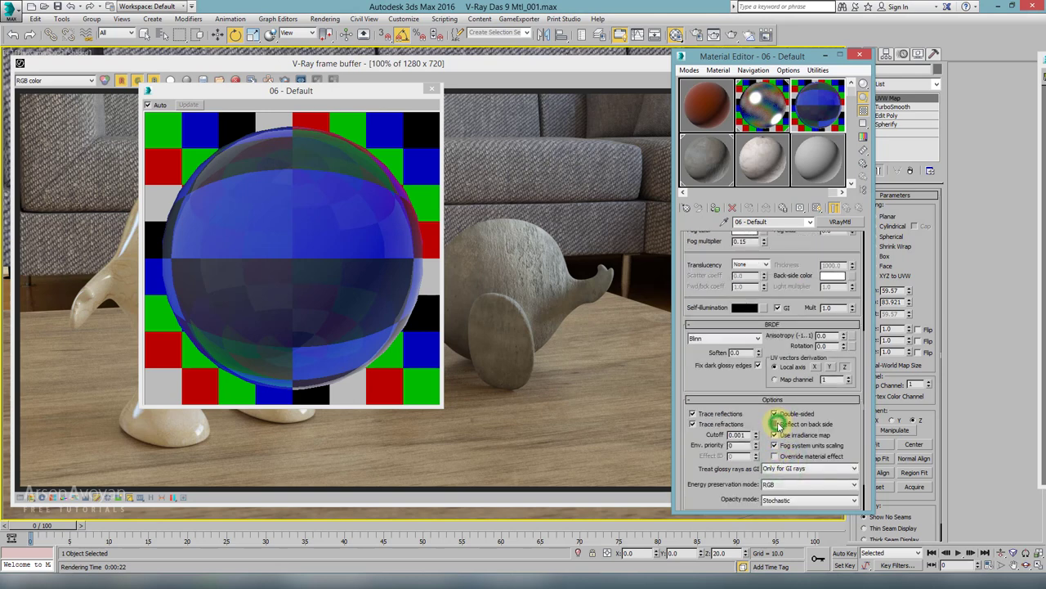
click(776, 423)
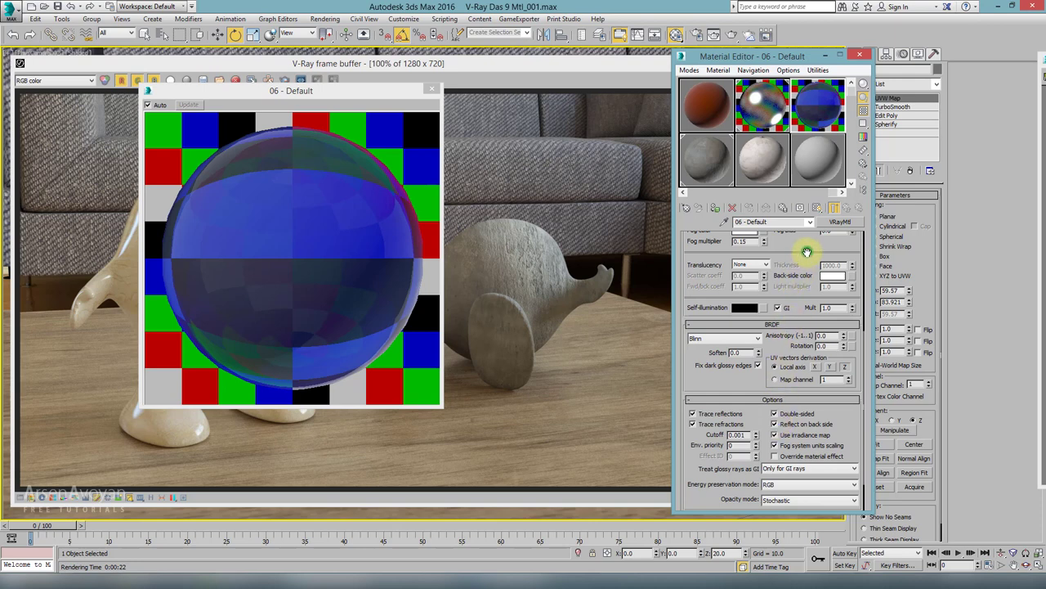
Review the material settings, close the enlarged sample preview and move the render window down to uncover the viewport figures
drag(807, 253, 798, 451)
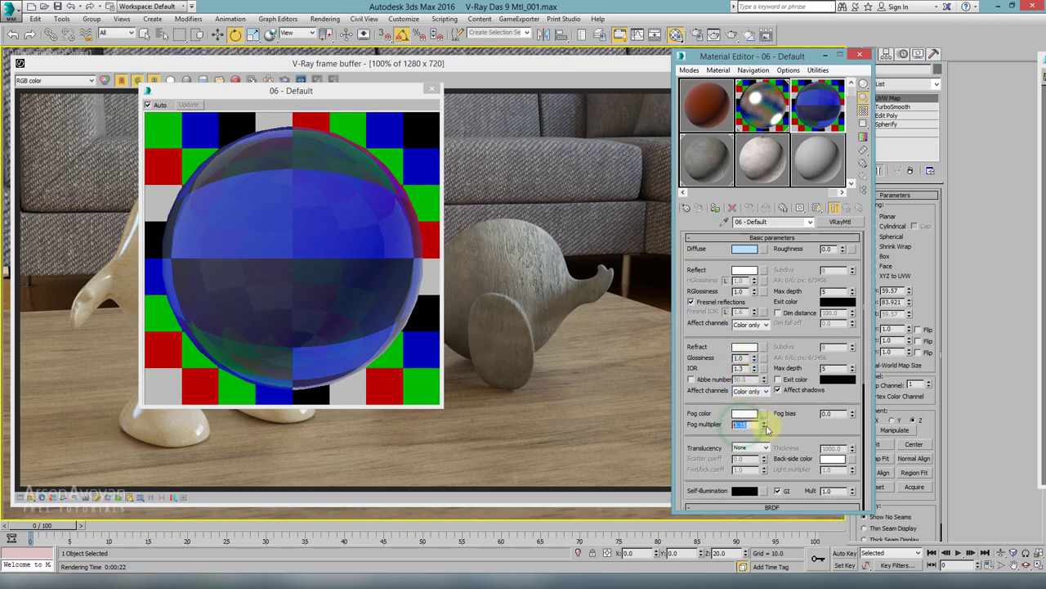
drag(782, 426, 779, 284)
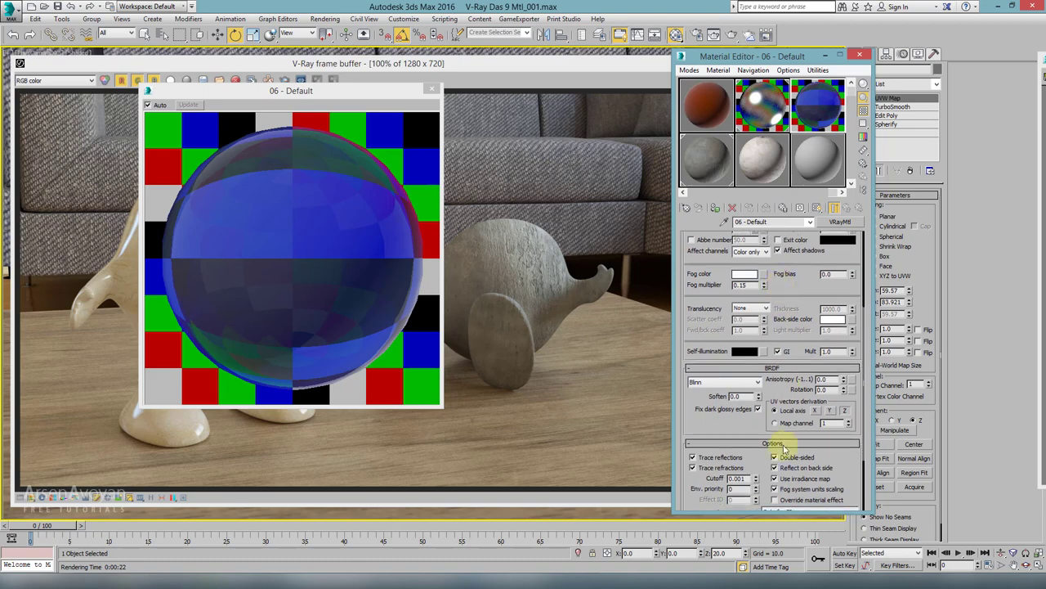
click(432, 88)
drag(478, 62, 438, 351)
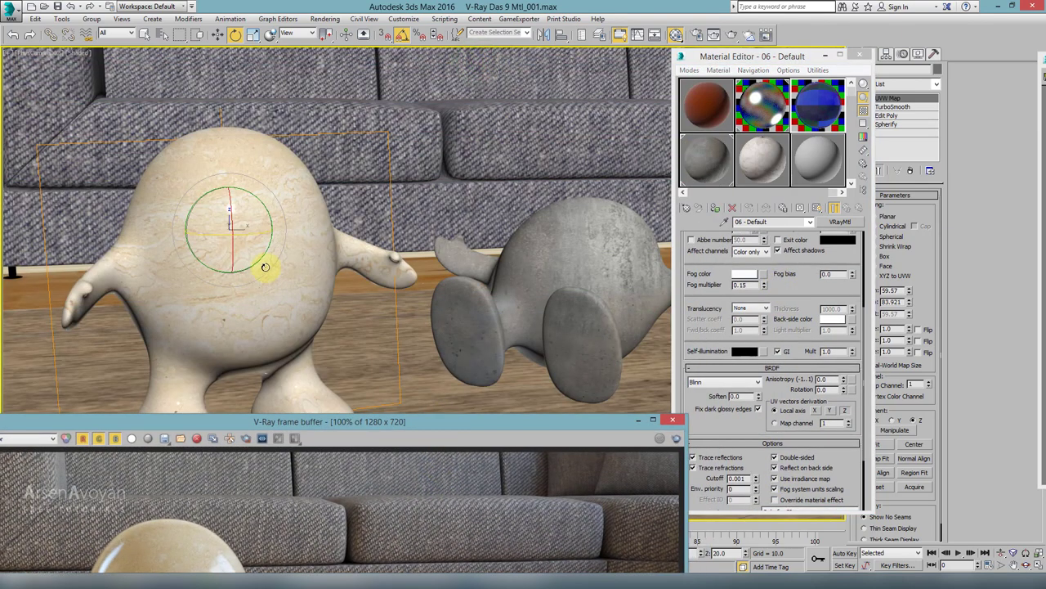
Assign the glass material to the standing figure and check its mesh by briefly switching the viewport to wireframe
click(716, 208)
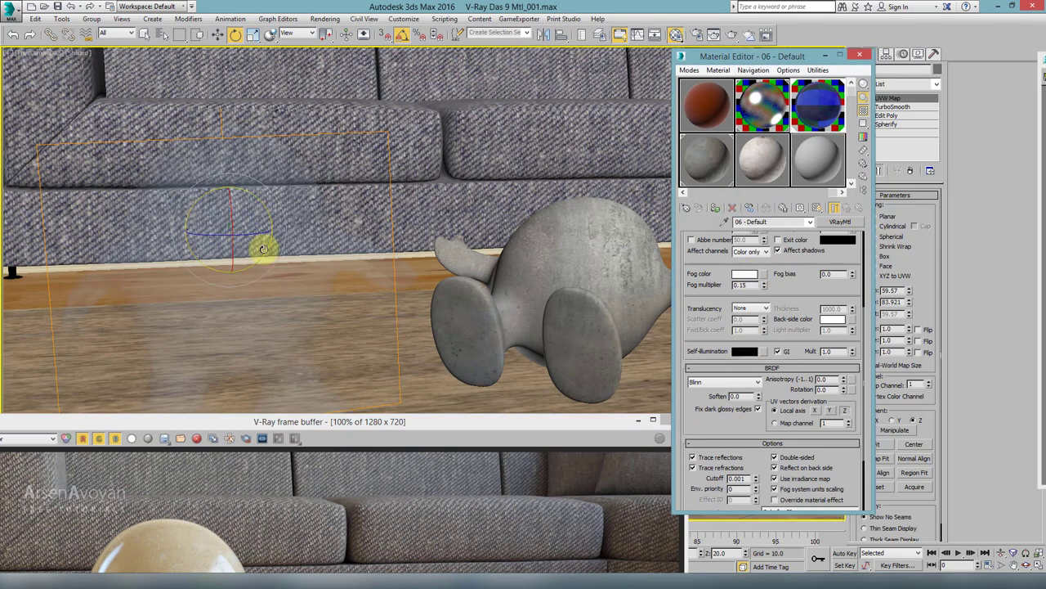
key(F3)
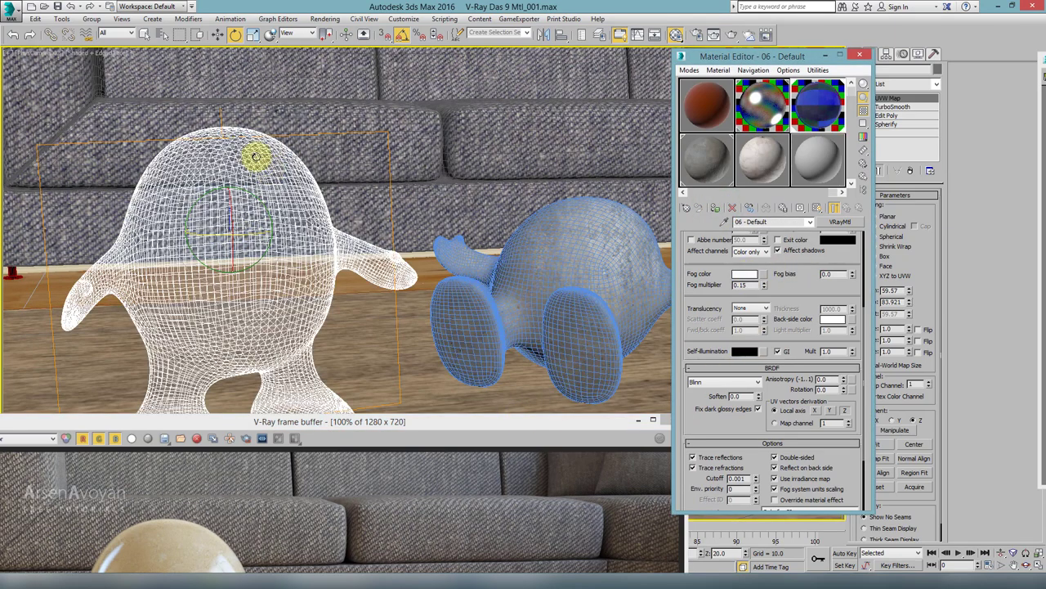
key(F3)
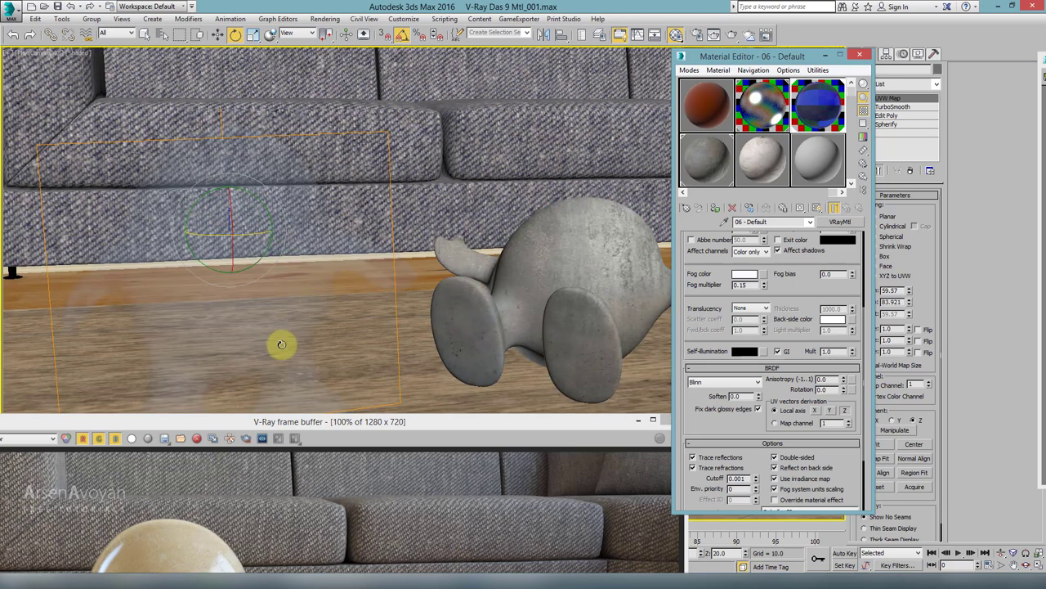
Bring the frame buffer fully into view and render only a region enclosing the standing figure
click(335, 417)
drag(336, 417, 386, 37)
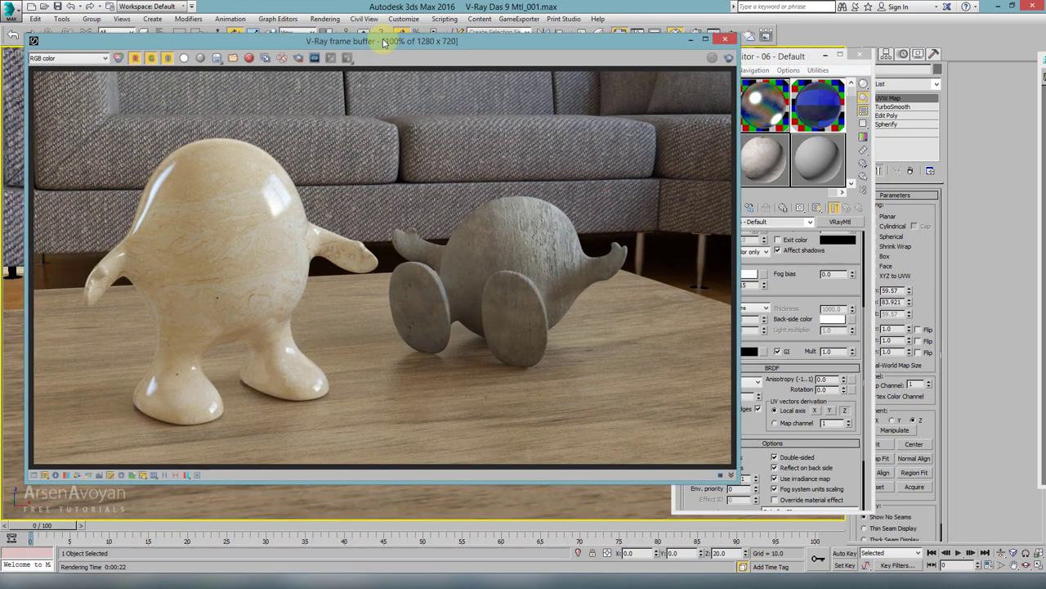
click(299, 68)
drag(73, 135, 380, 429)
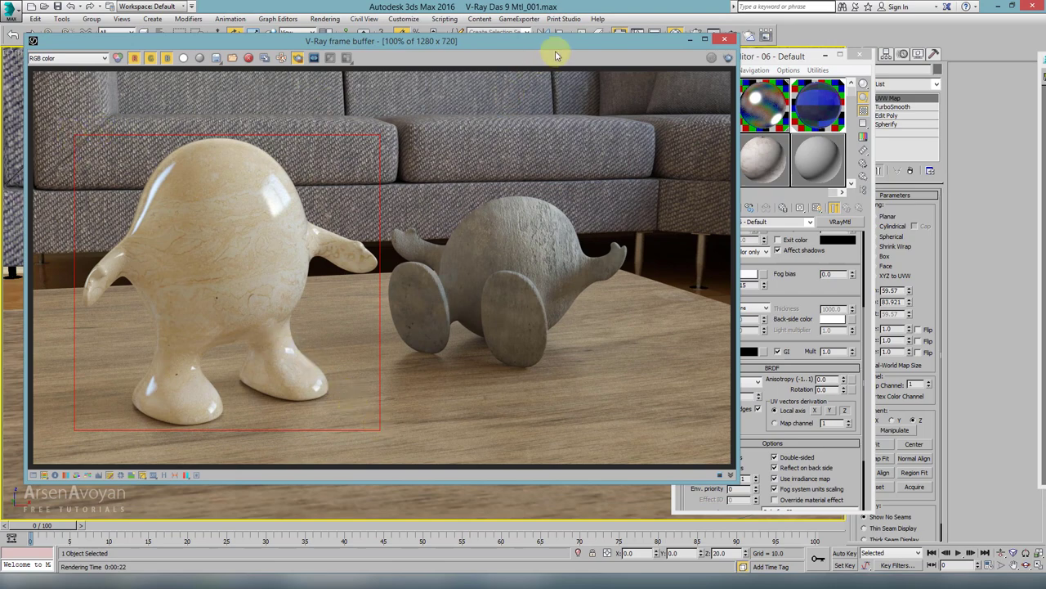
click(725, 59)
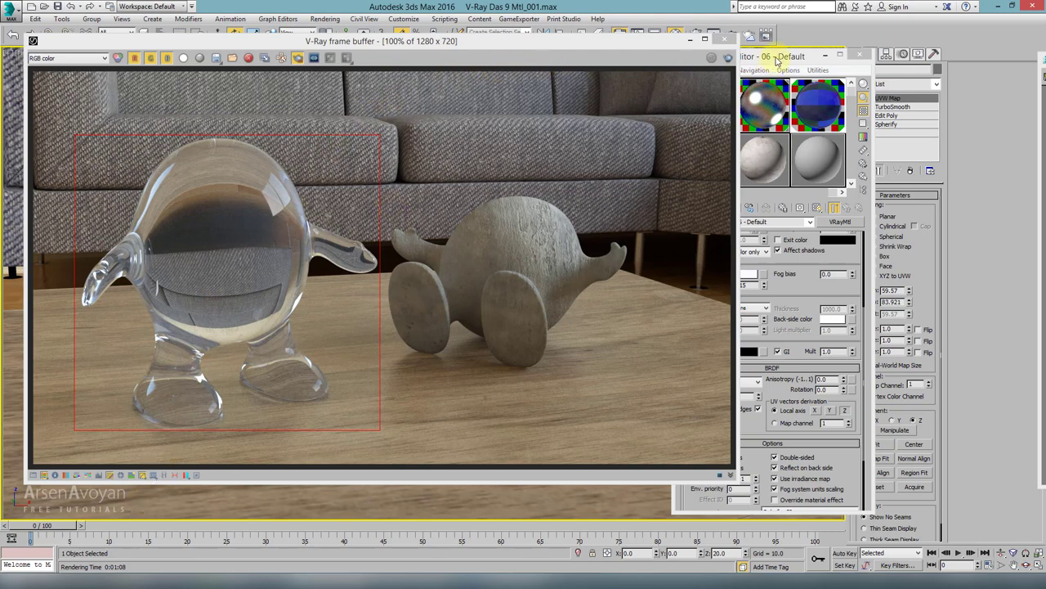
Add a Gradient Ramp map to the glass material's Bump slot
drag(777, 59, 759, 44)
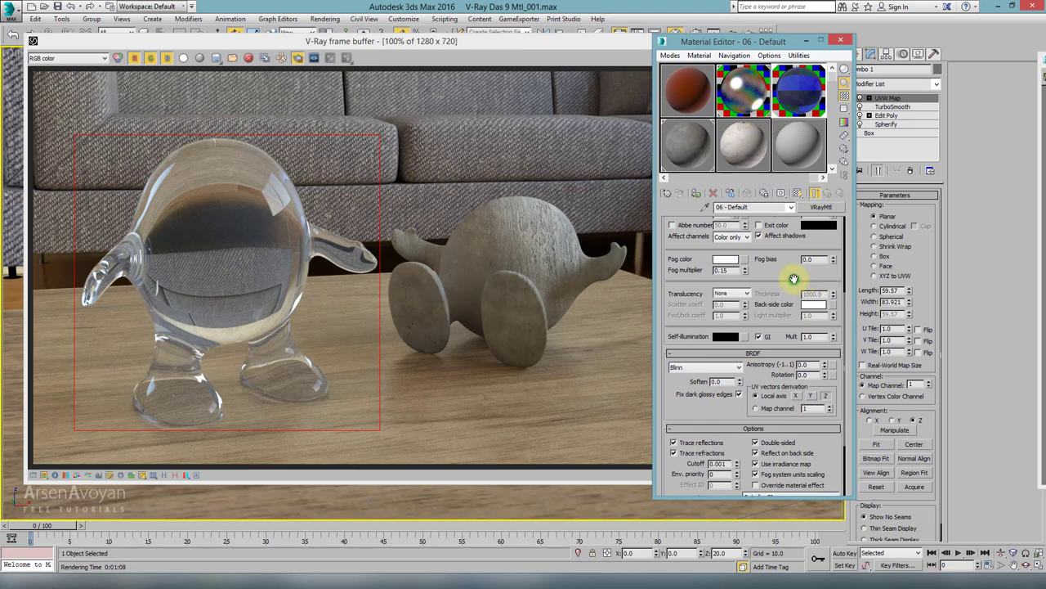
drag(793, 279, 777, 155)
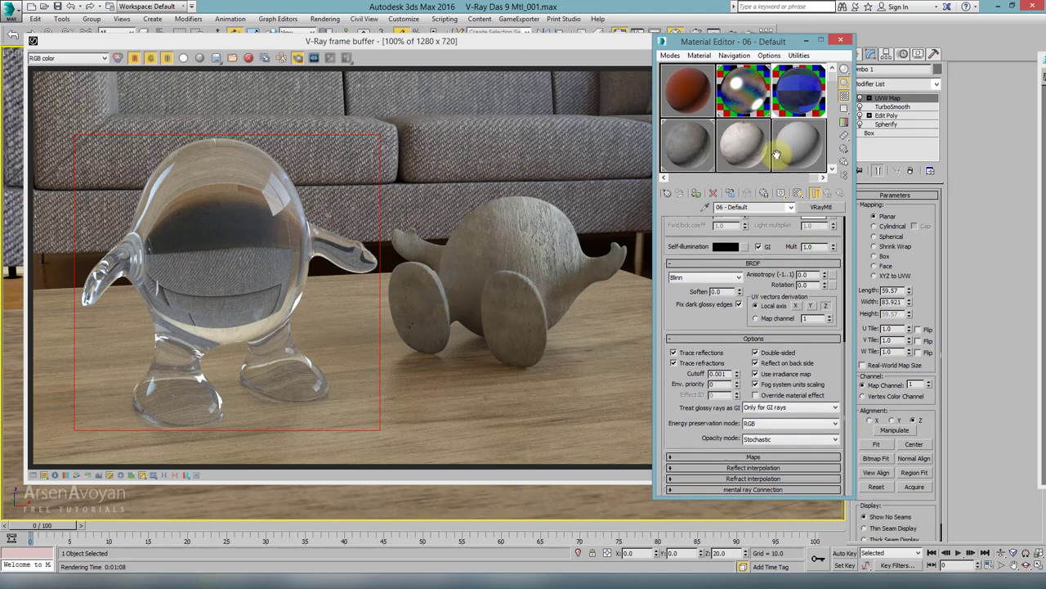
click(747, 458)
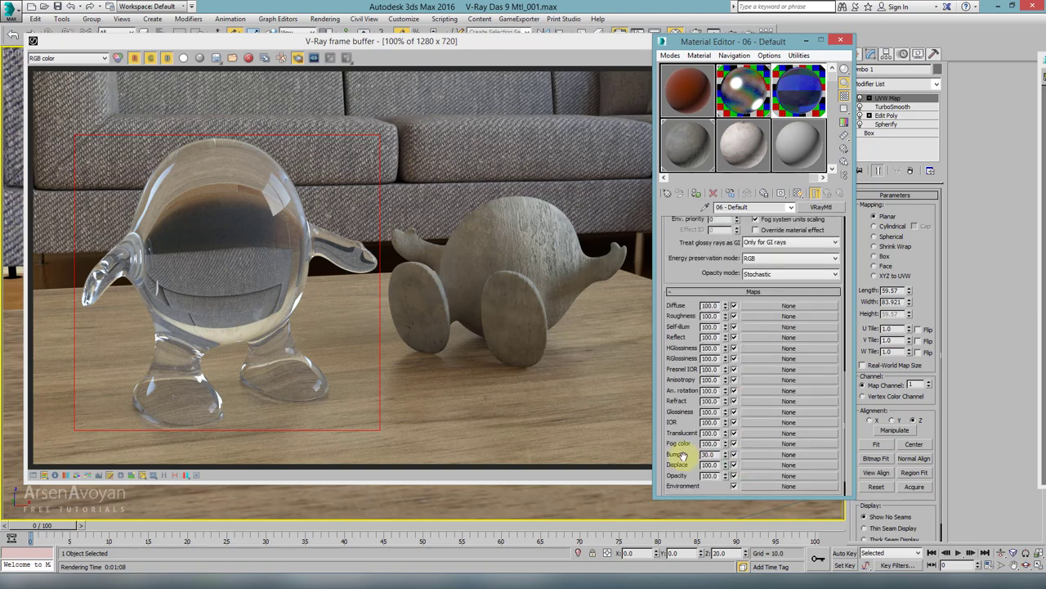
click(753, 453)
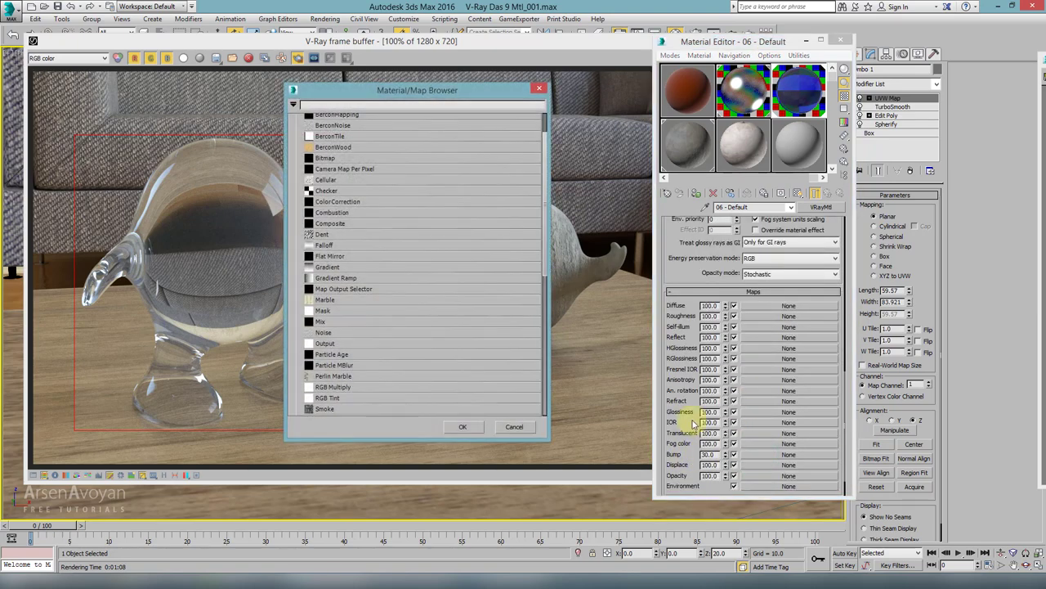
click(333, 158)
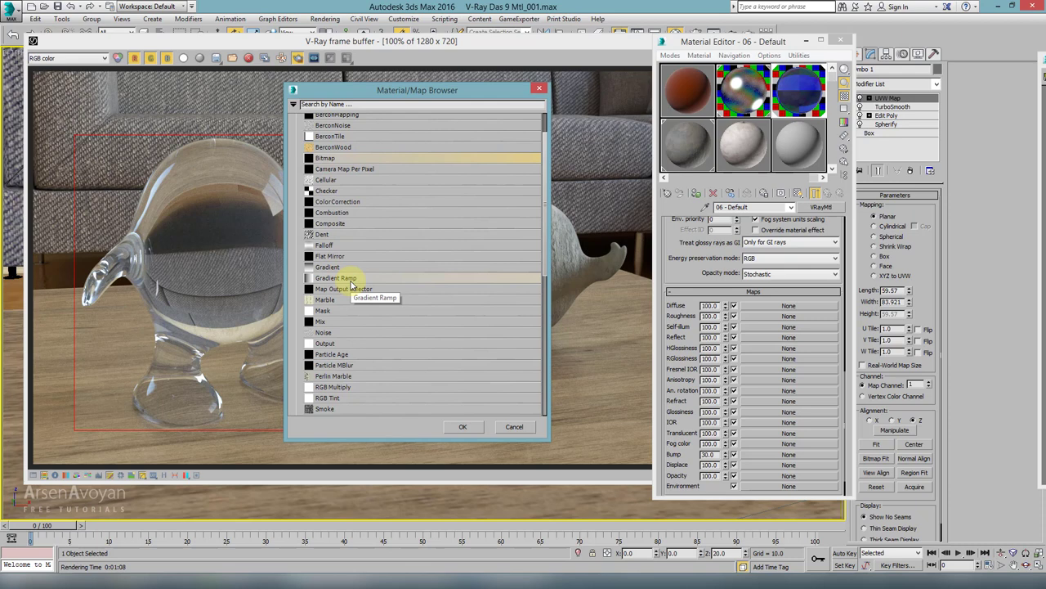
click(346, 279)
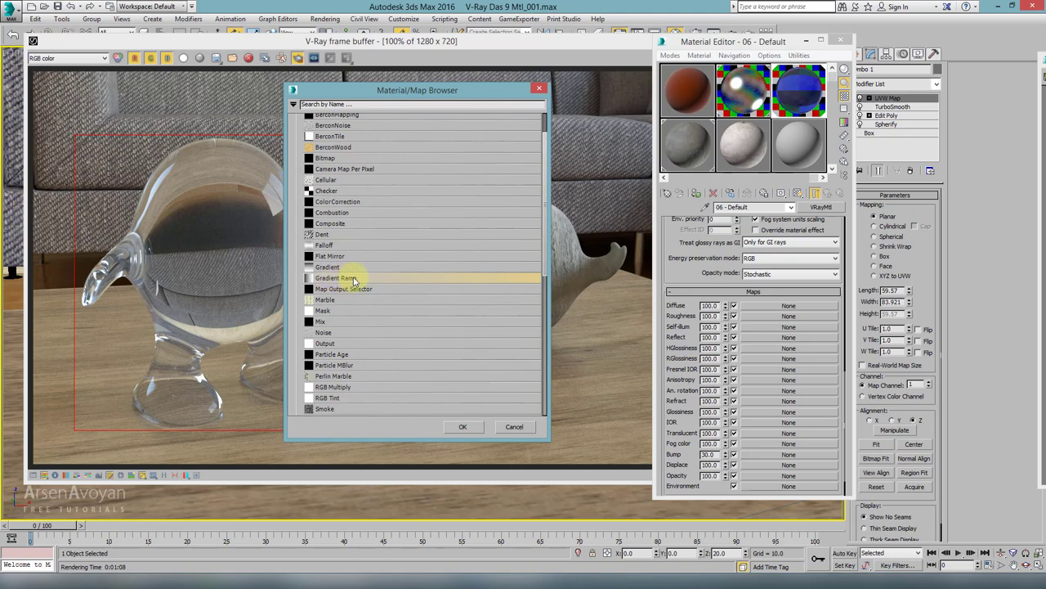
double_click(344, 279)
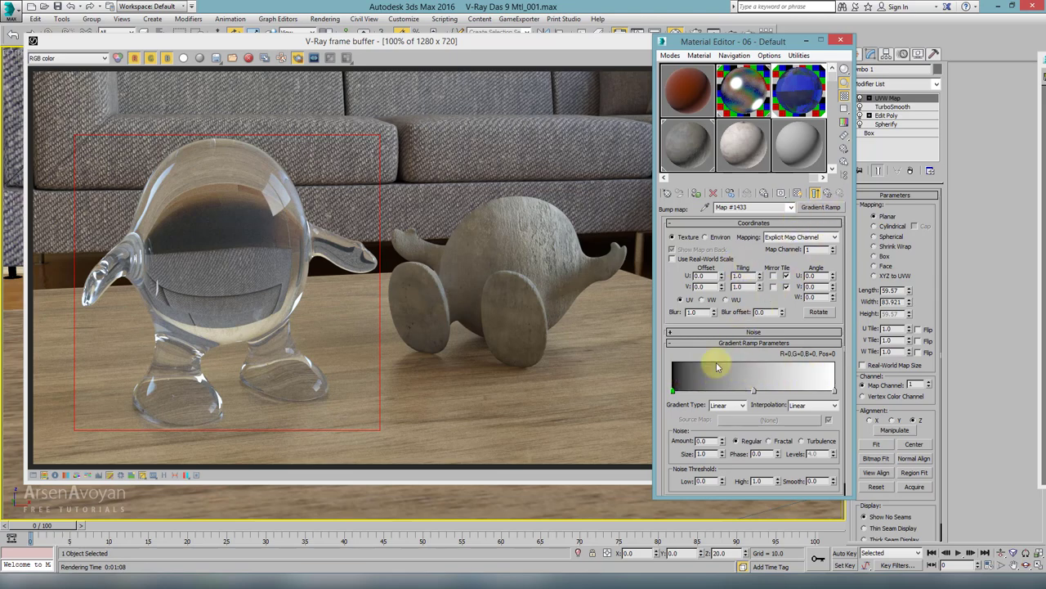
scroll(672, 278, down, 1)
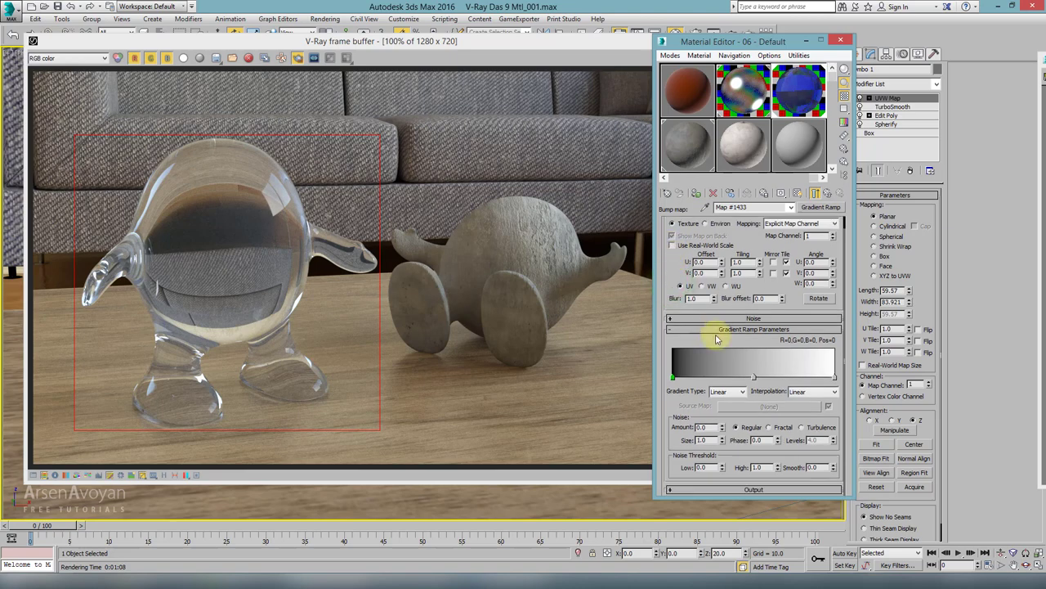
double_click(754, 377)
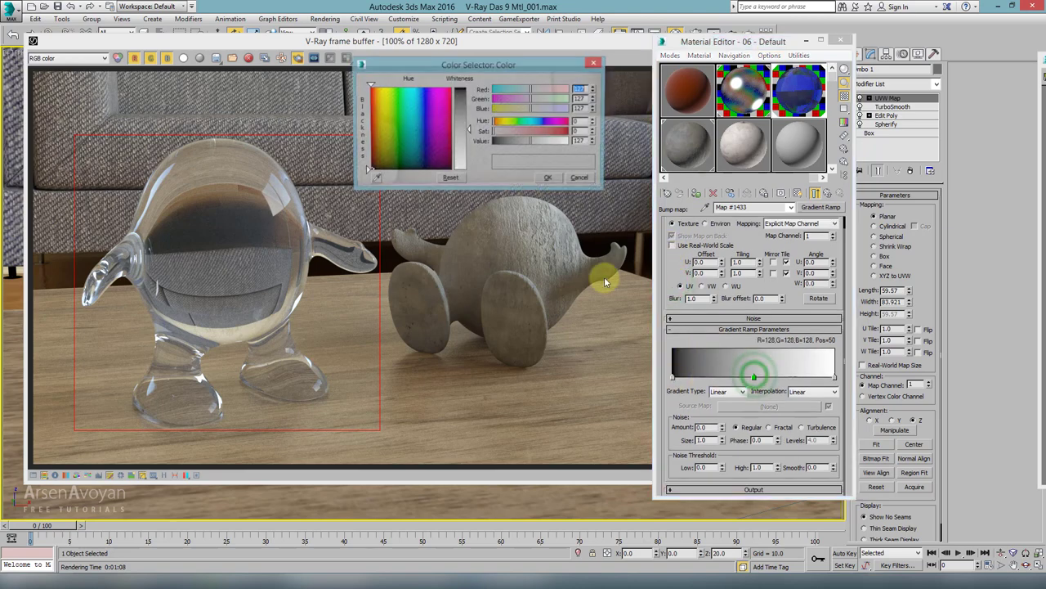
drag(452, 90, 452, 123)
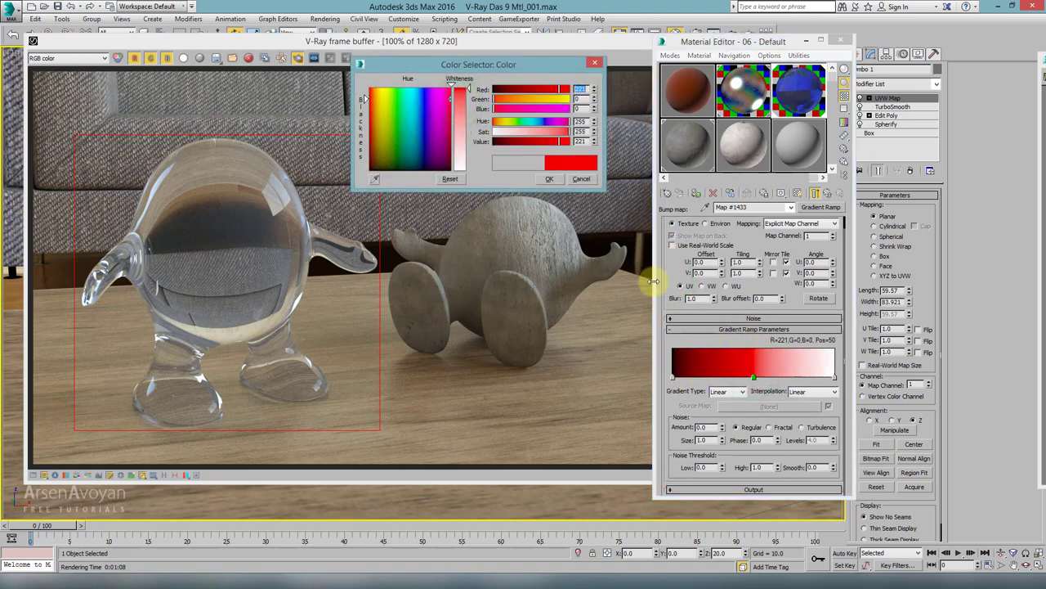
click(581, 178)
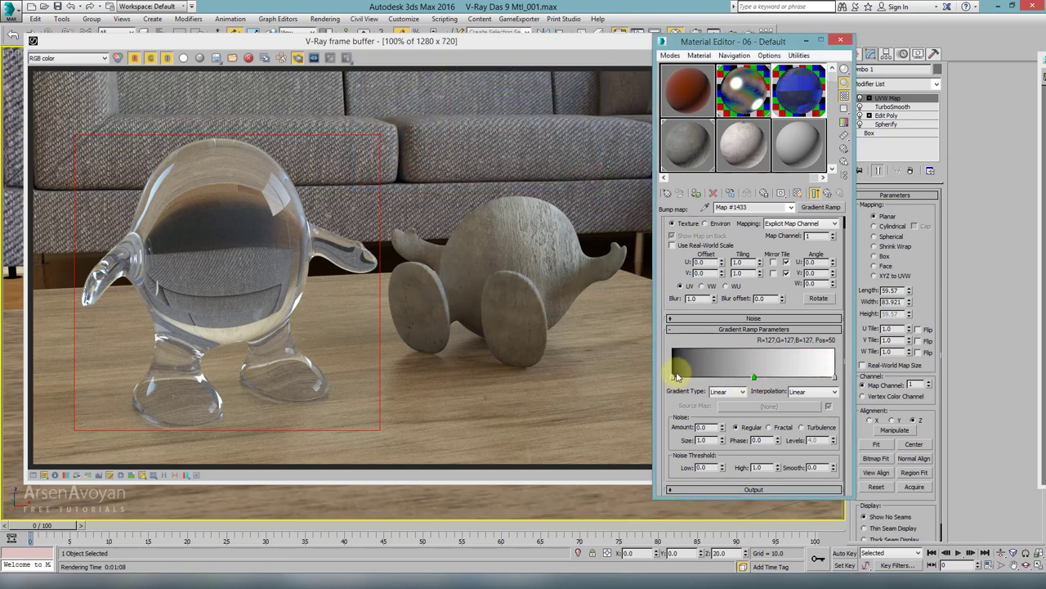
Set the ramp's gradient type to Radial and show the map alone in an enlarged sample preview
click(738, 392)
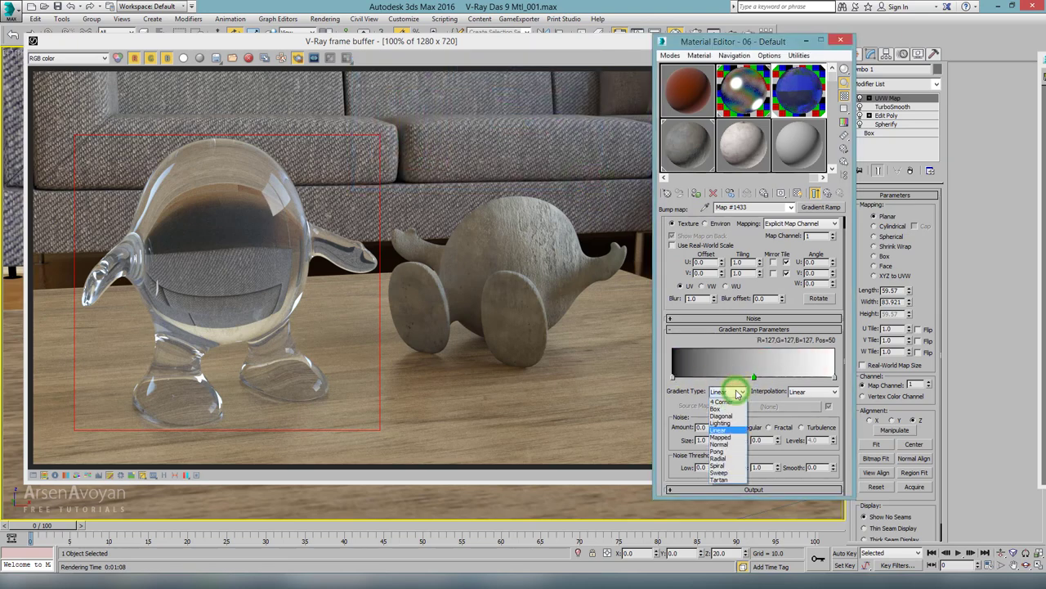
click(733, 459)
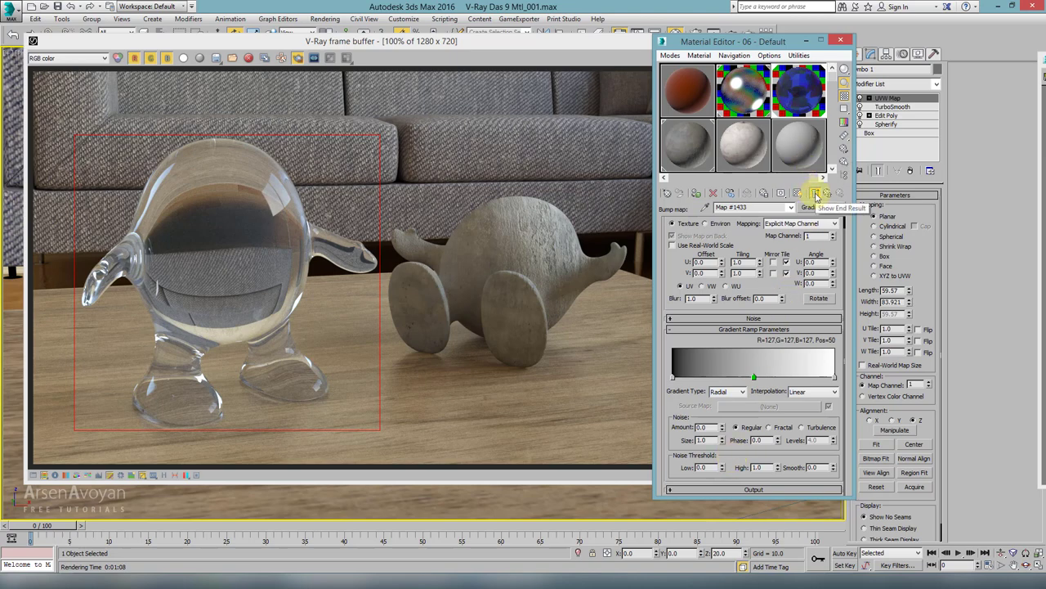
click(815, 196)
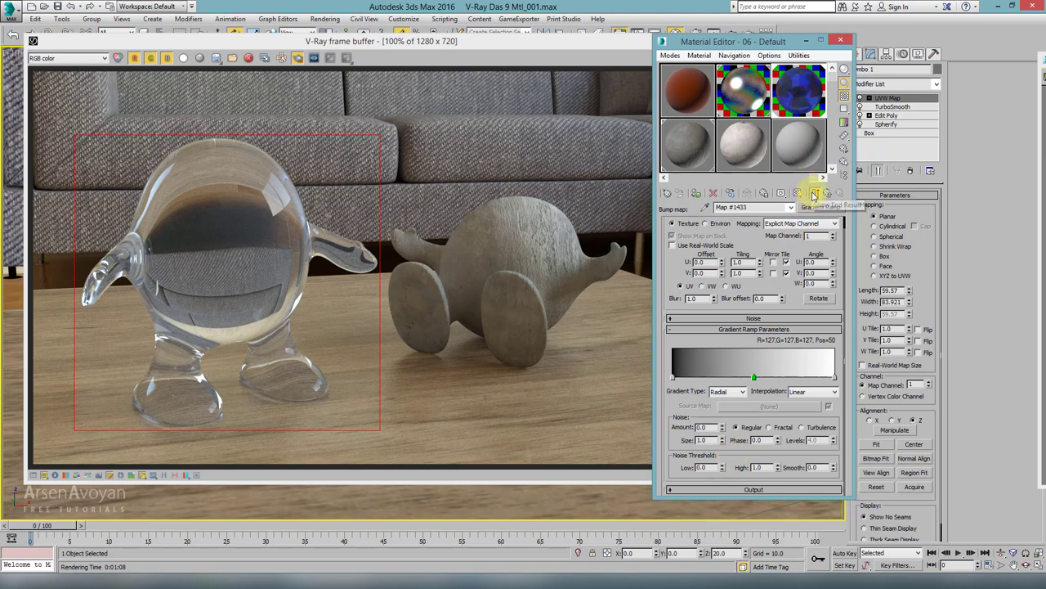
double_click(799, 92)
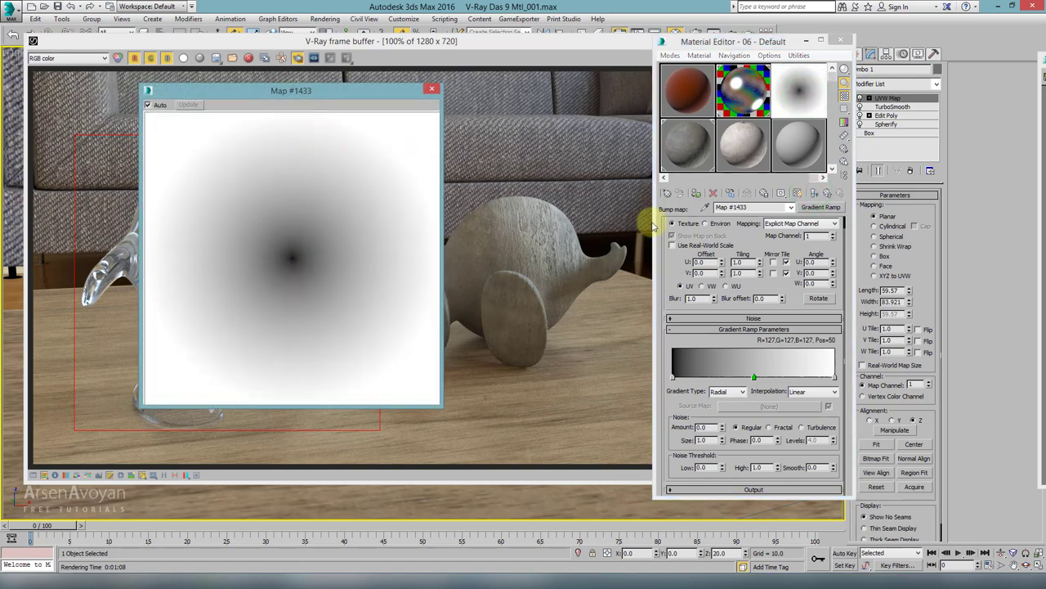
double_click(754, 379)
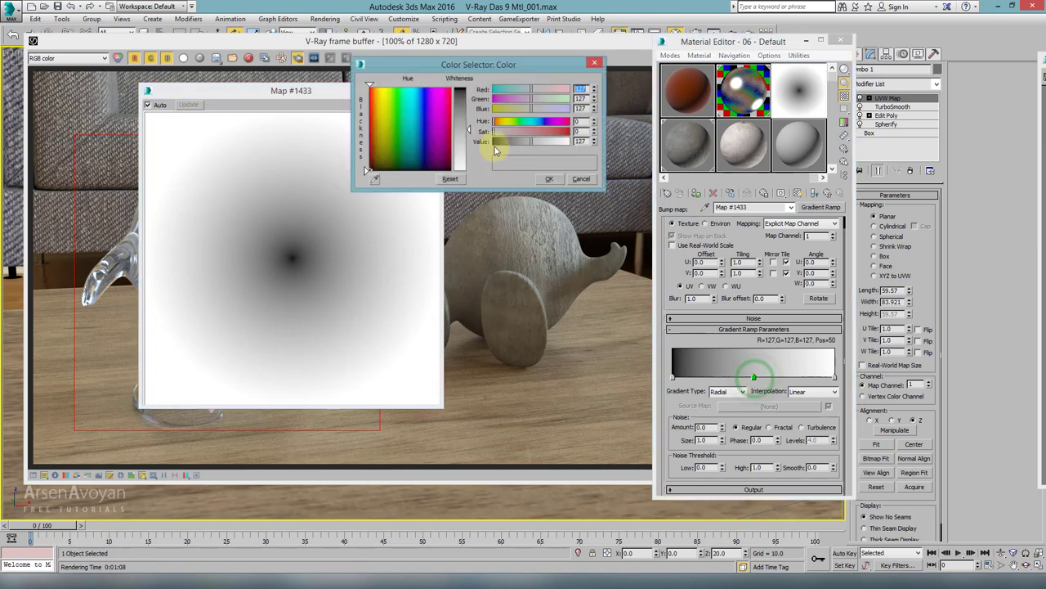
click(448, 94)
drag(459, 114, 459, 85)
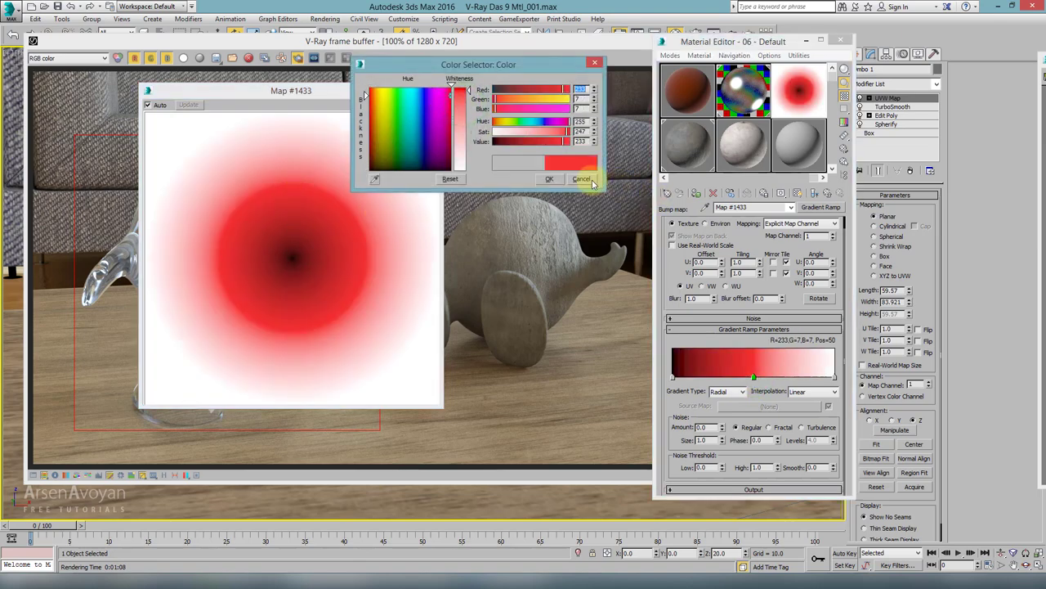
click(581, 178)
Try the other gradient types from 4 Corner through Tartan on the ramp and return to Radial
click(730, 392)
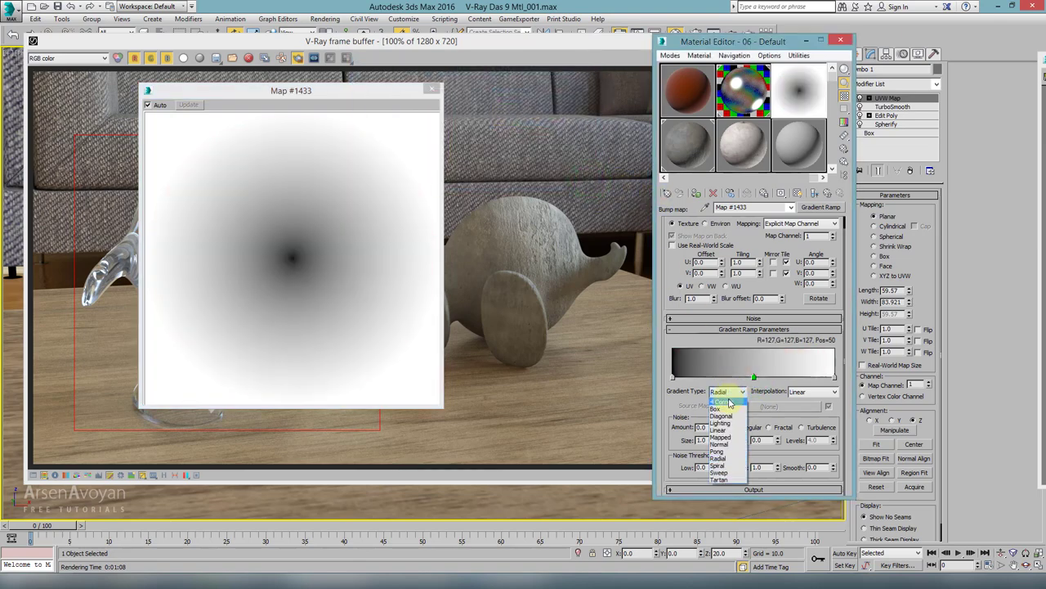
click(730, 402)
scroll(730, 399, down, 4)
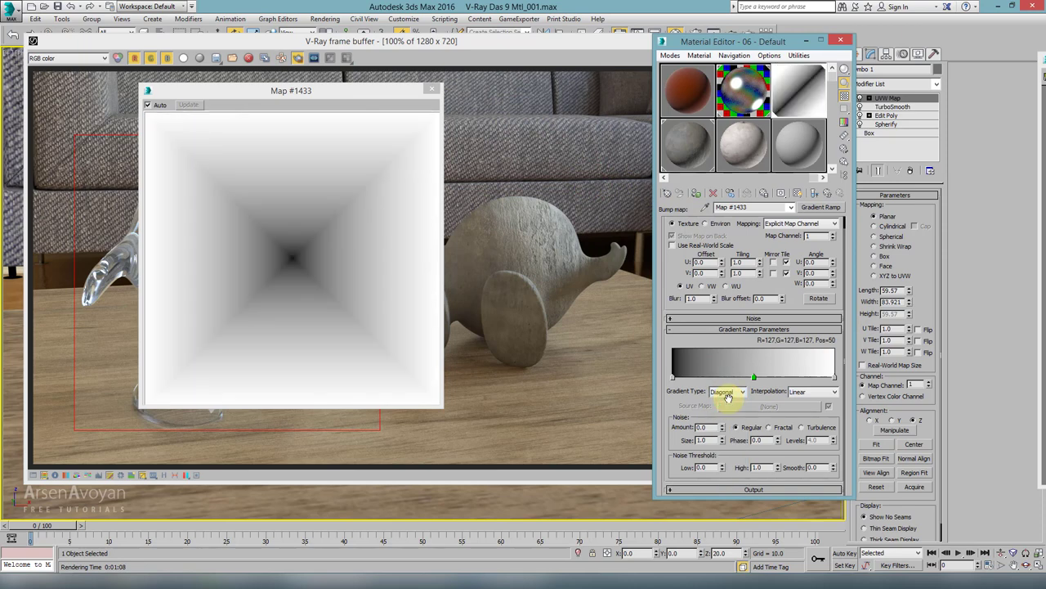
scroll(728, 397, down, 5)
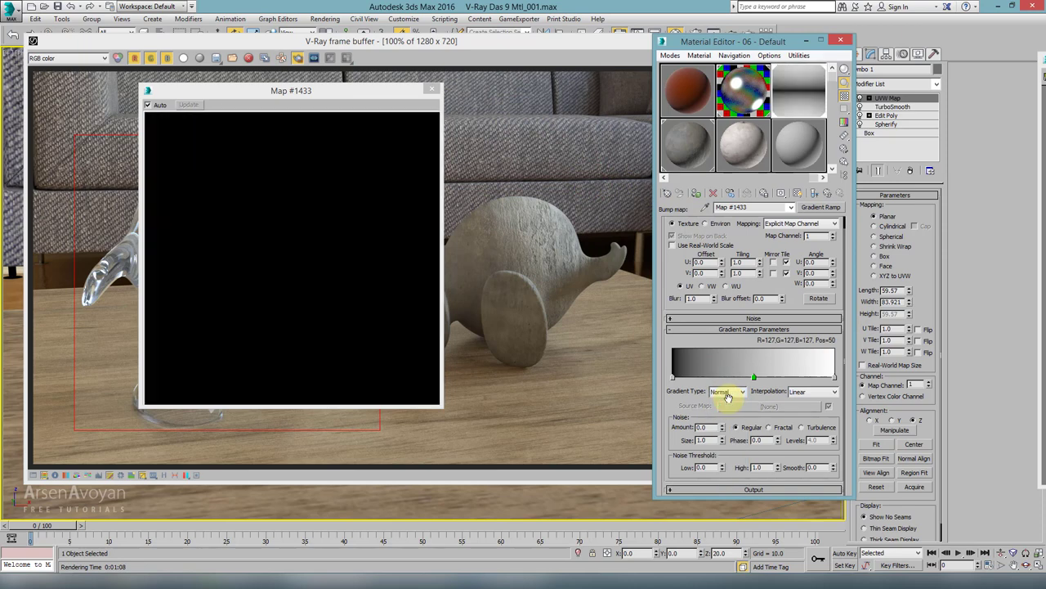
scroll(729, 398, down, 2)
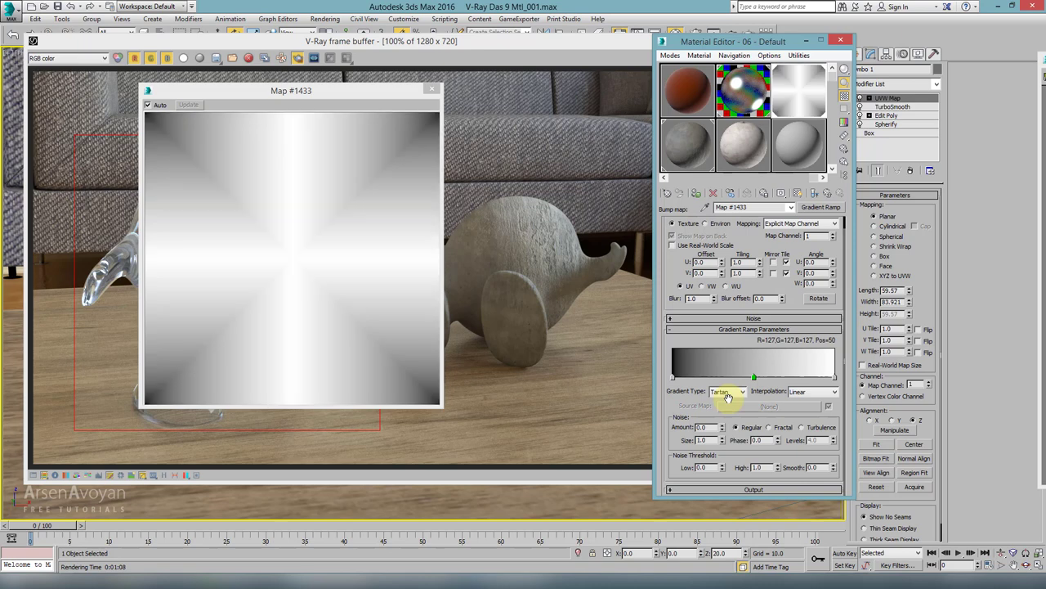
click(730, 392)
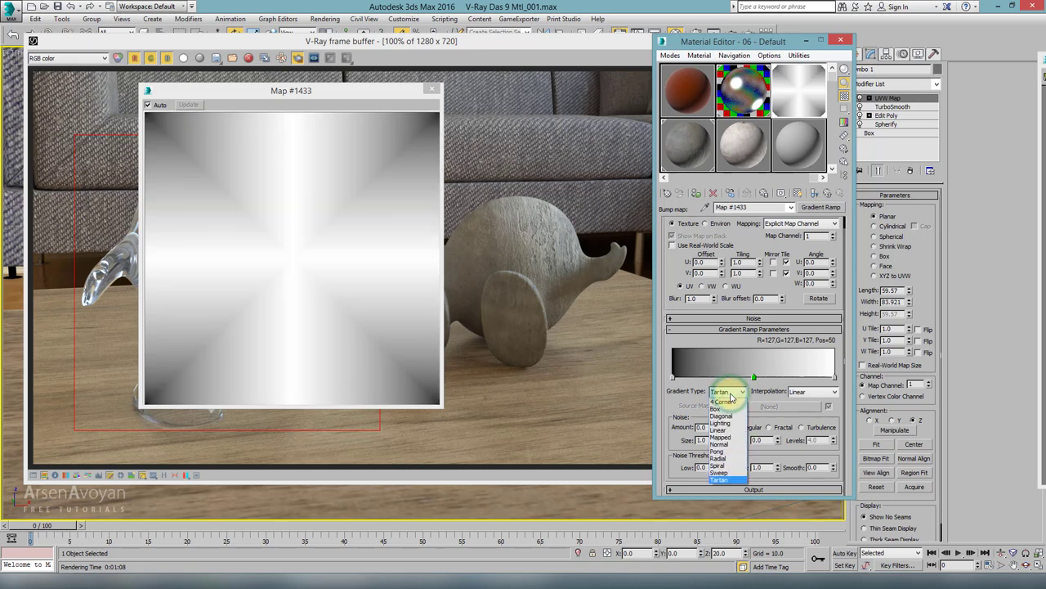
click(734, 461)
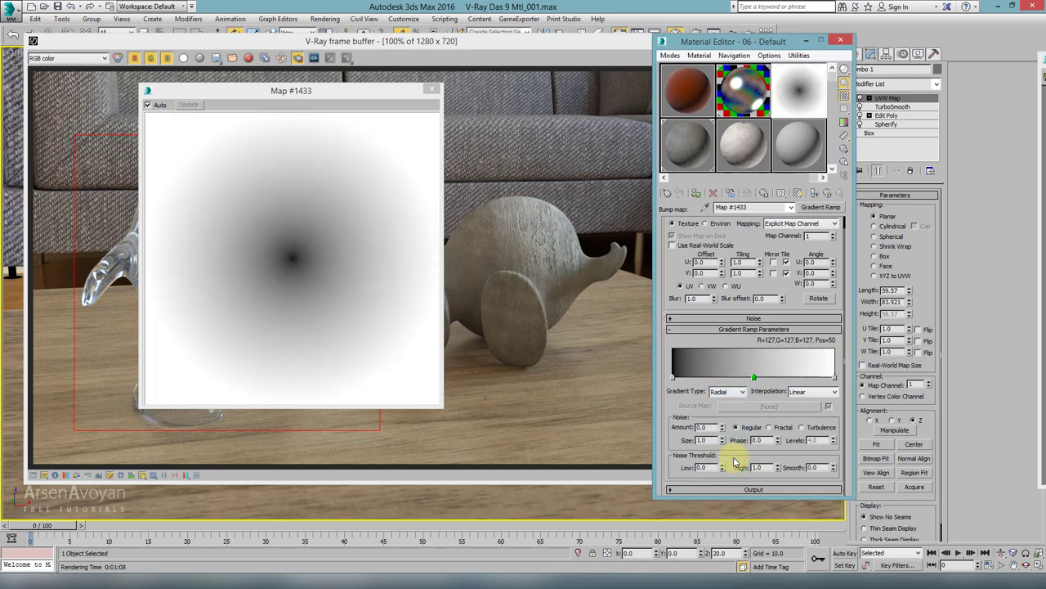
Try the Ease In, Ease Out and Solid interpolations on the radial ramp and return to Linear
click(793, 393)
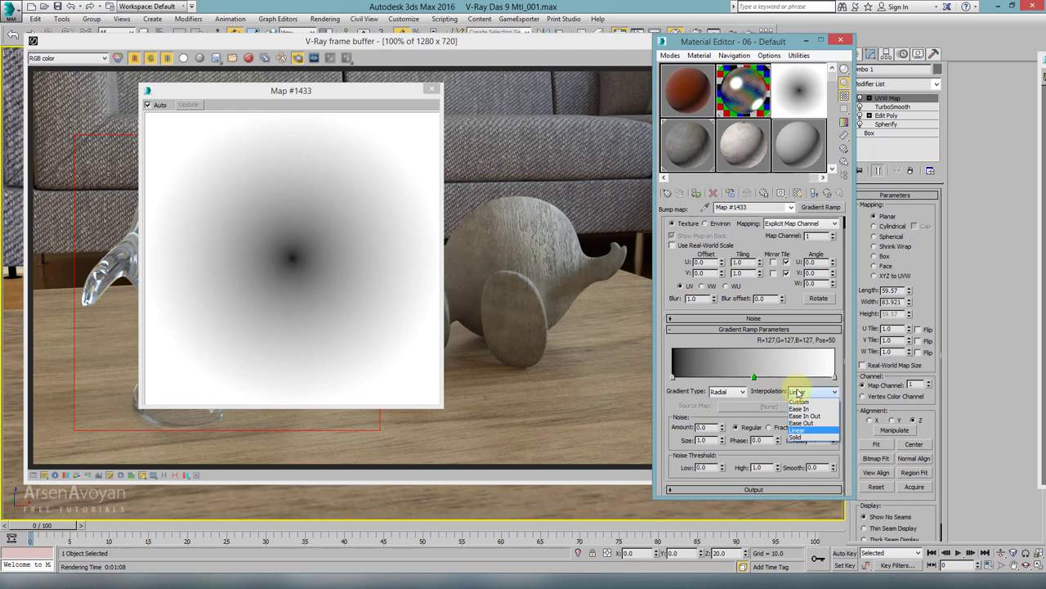
click(802, 408)
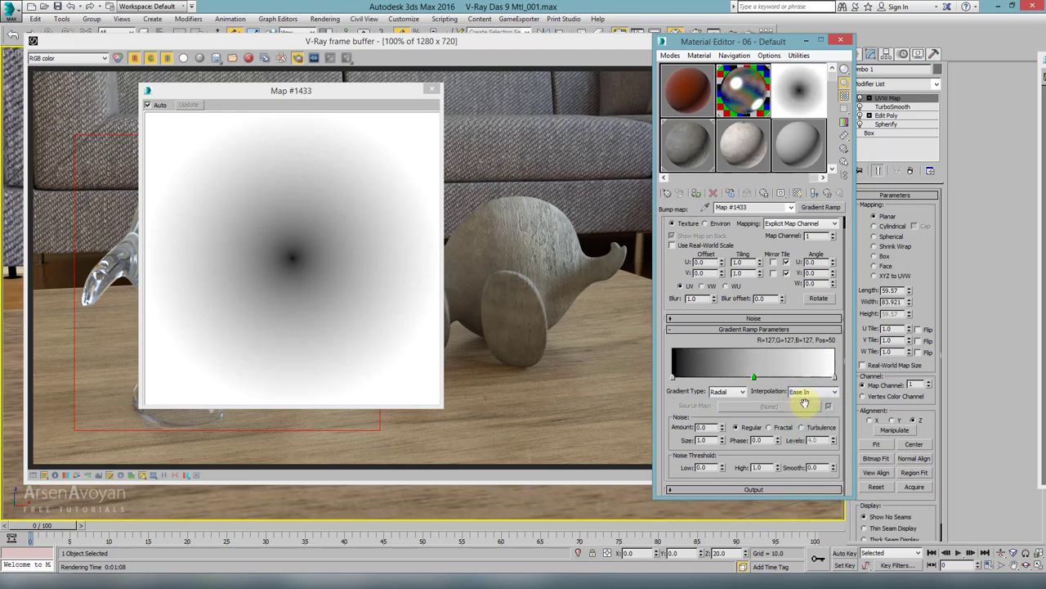
scroll(804, 404, down, 2)
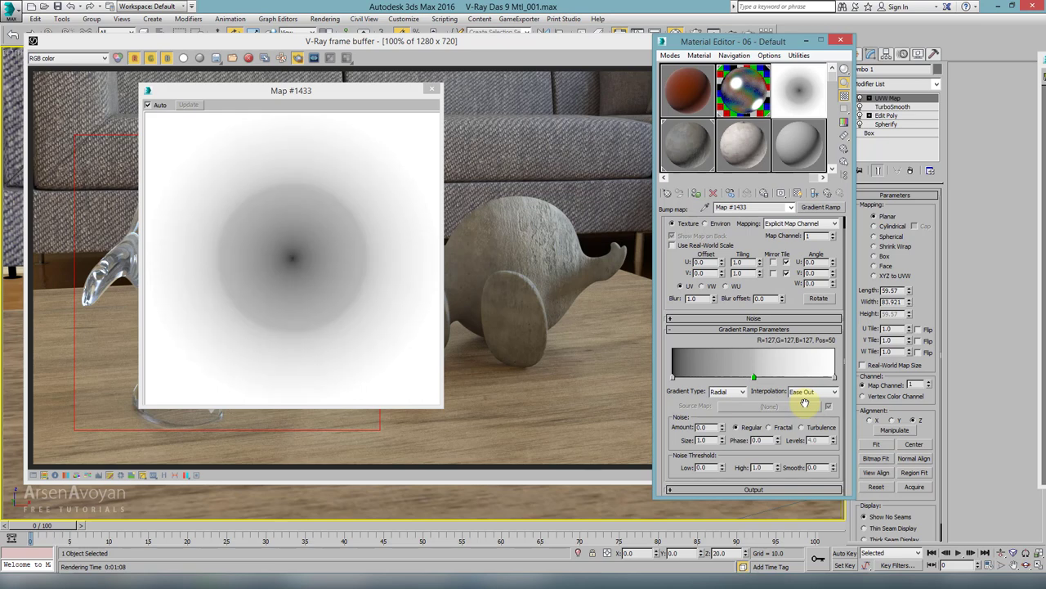
scroll(805, 403, down, 2)
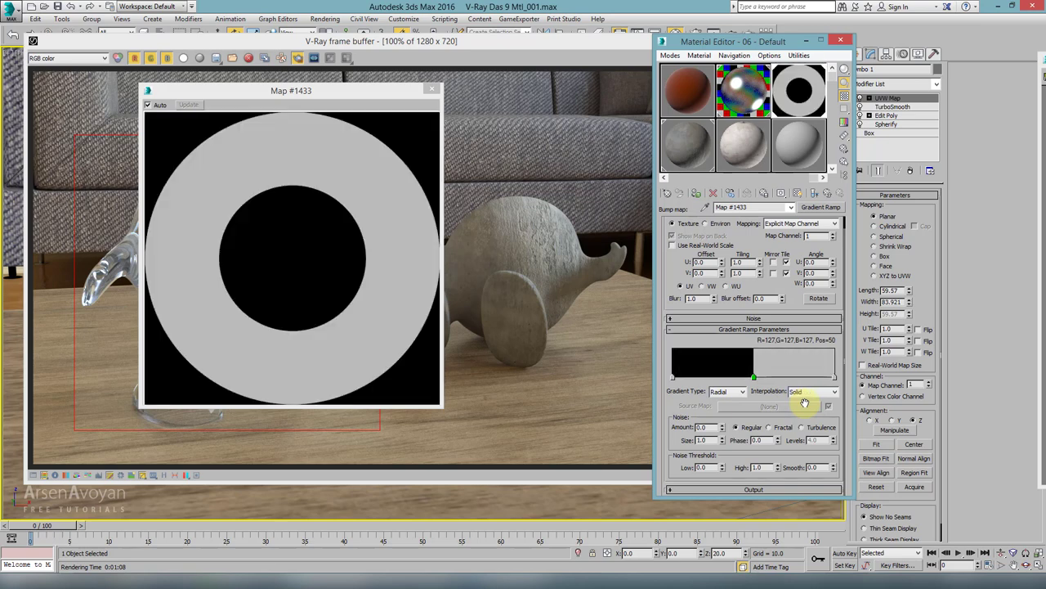
click(804, 397)
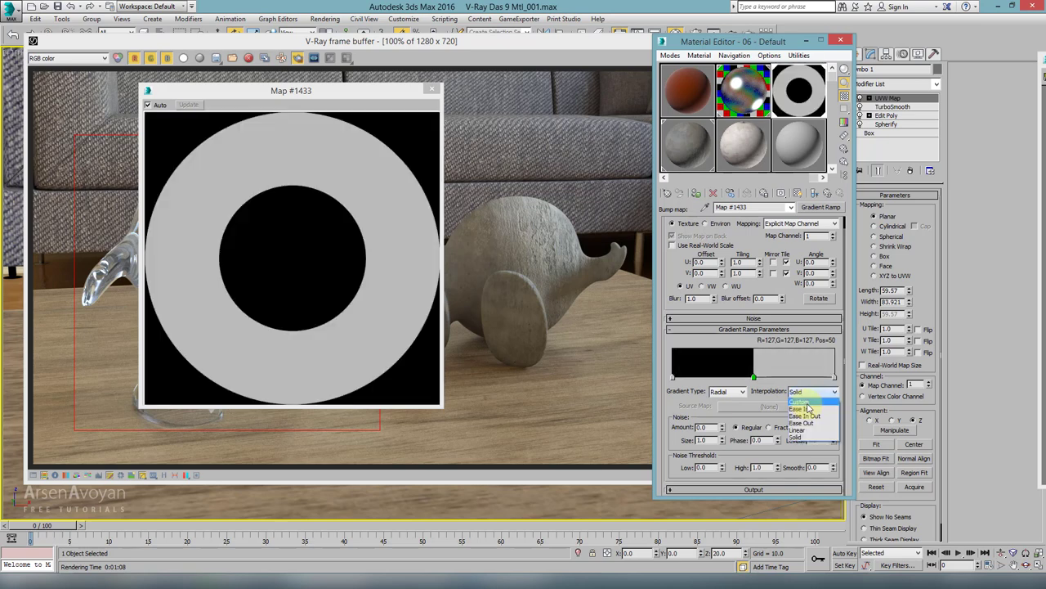
click(803, 429)
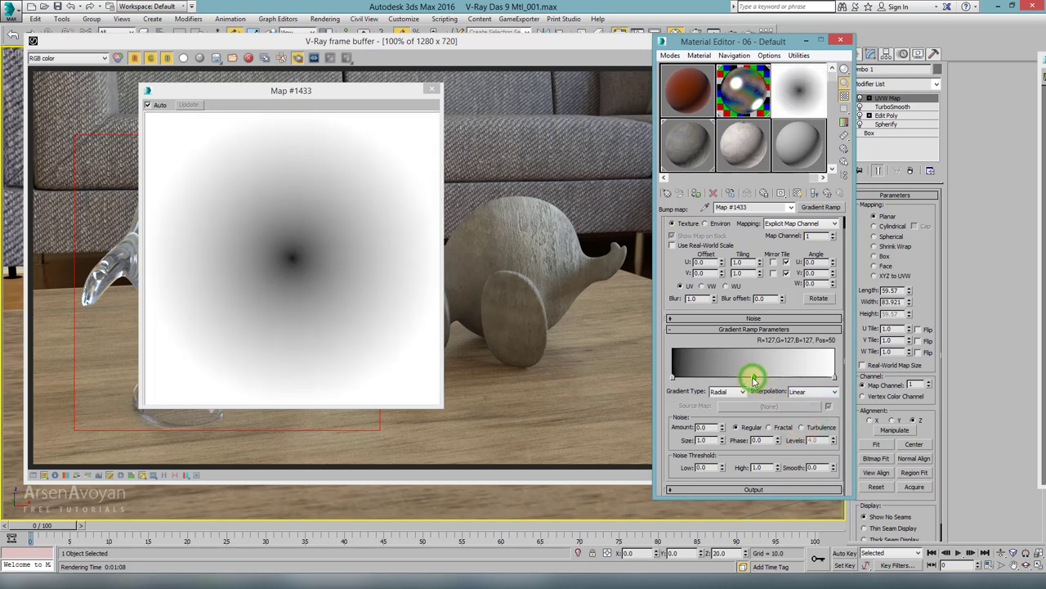
Nudge the ramp's middle flag to position 49, add a flag at position 70 and try a red colour on it
mouse_move(755, 380)
mouse_down()
mouse_move(696, 372)
mouse_move(752, 378)
mouse_up()
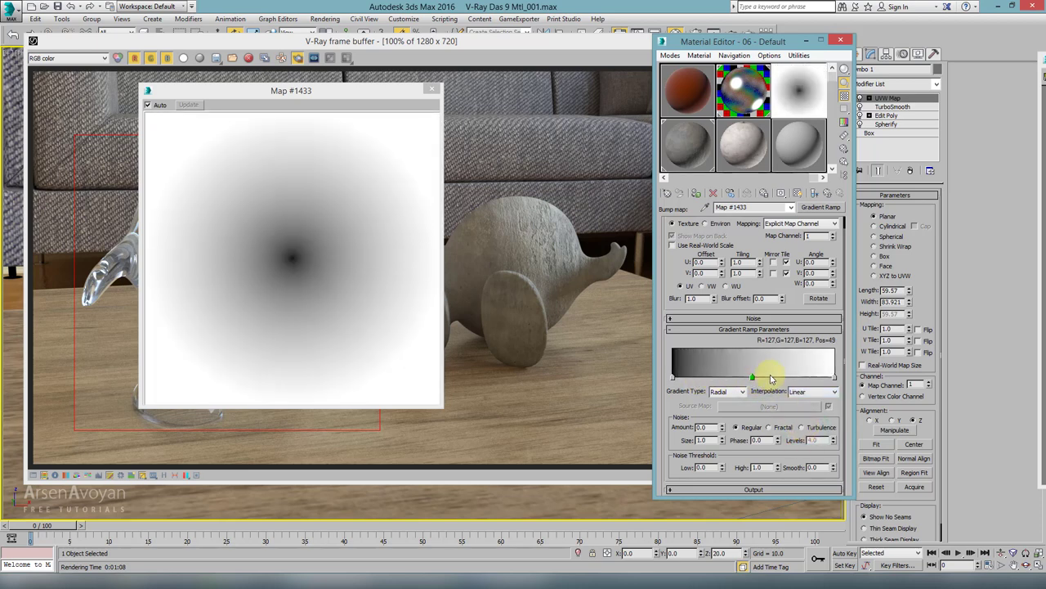
click(786, 377)
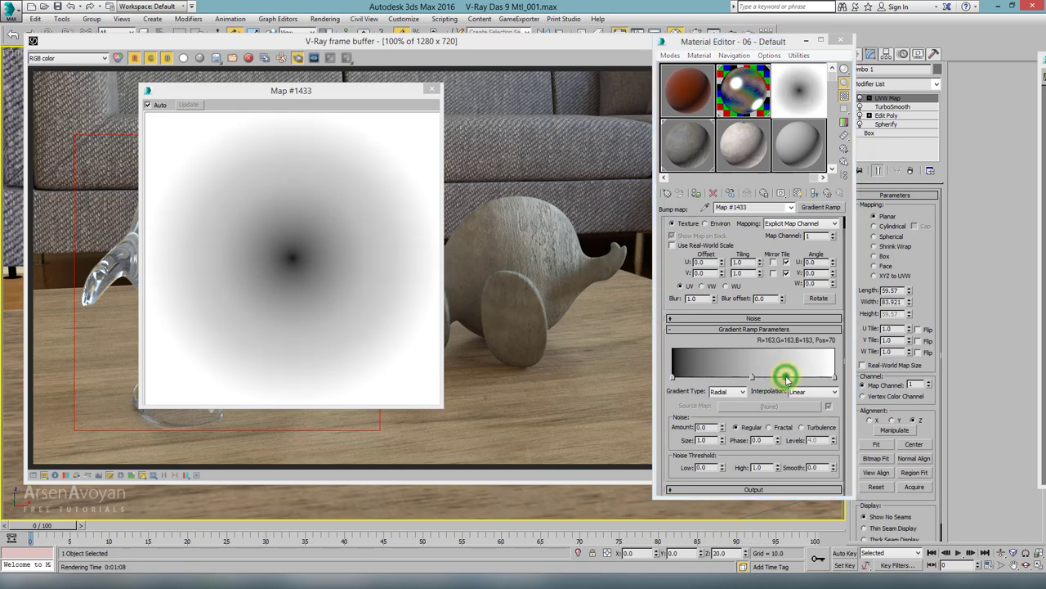
double_click(787, 376)
mouse_move(472, 149)
mouse_down()
mouse_move(466, 98)
mouse_move(481, 140)
mouse_up()
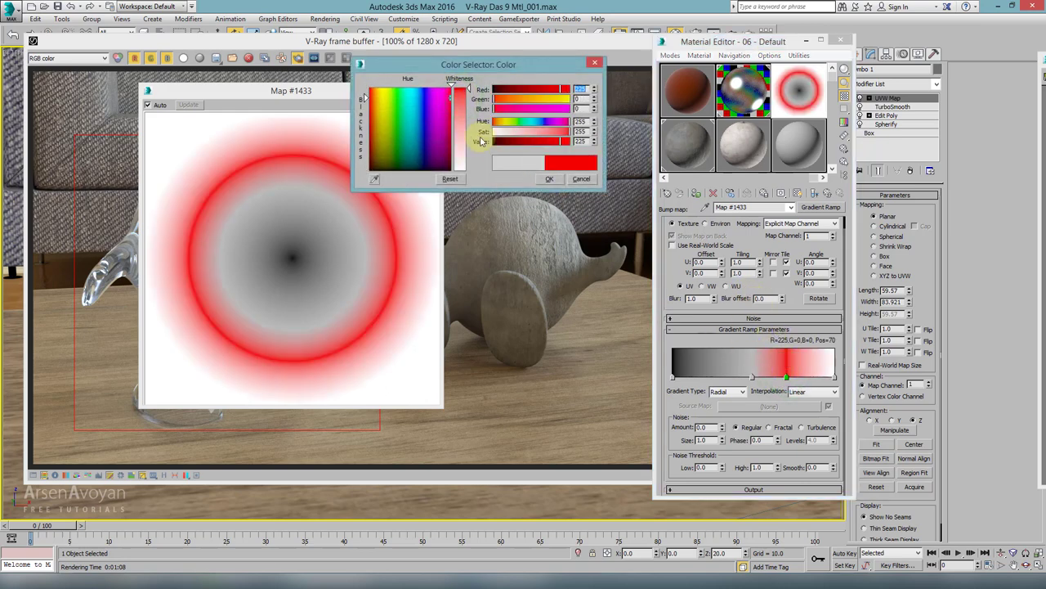
click(582, 178)
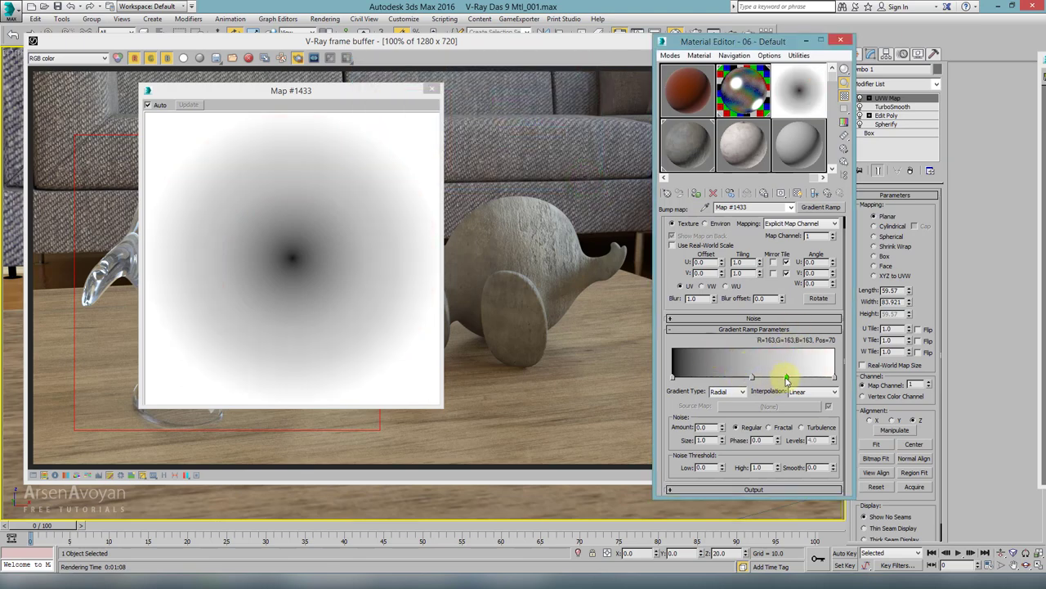
Delete the flag at position 70 and the middle flag from the gradient ramp
right_click(787, 381)
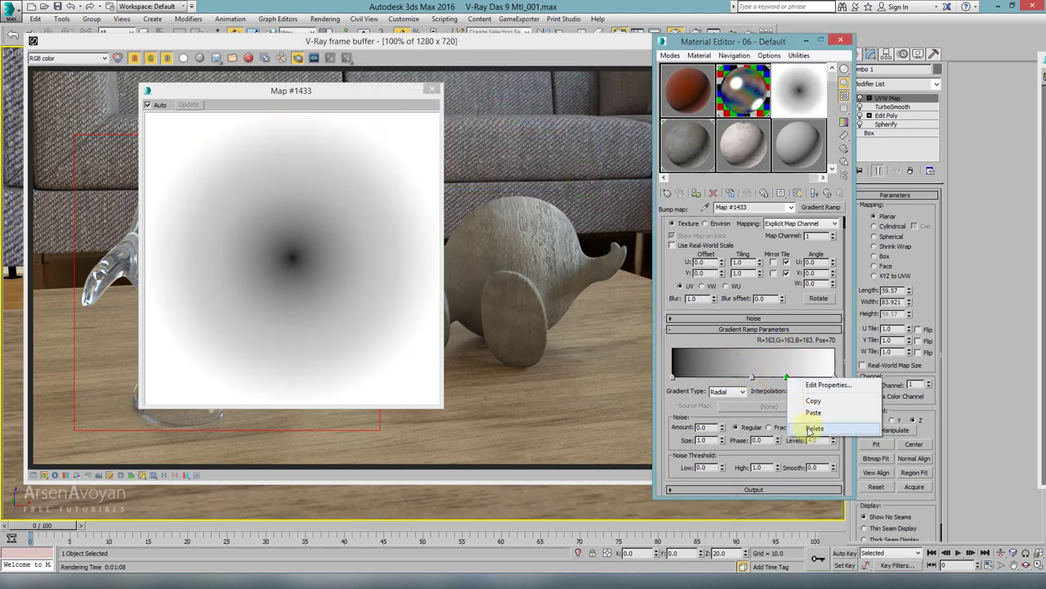
click(809, 427)
right_click(753, 377)
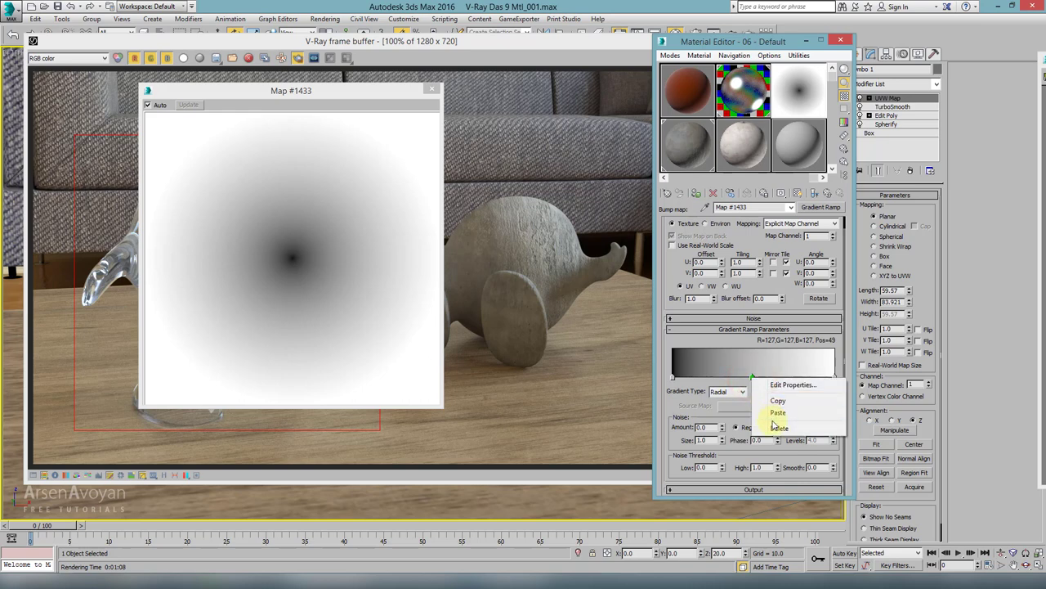
click(773, 425)
Set the colour of the ramp's starting flag to dark grey with red, green and blue at 40
double_click(674, 378)
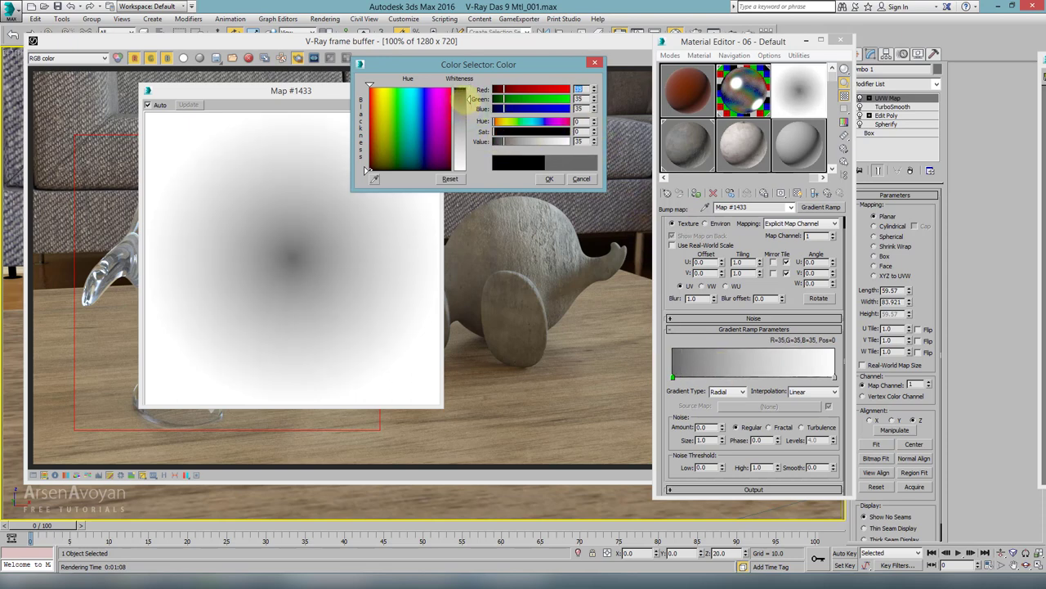
click(465, 99)
key(Tab)
text(40)
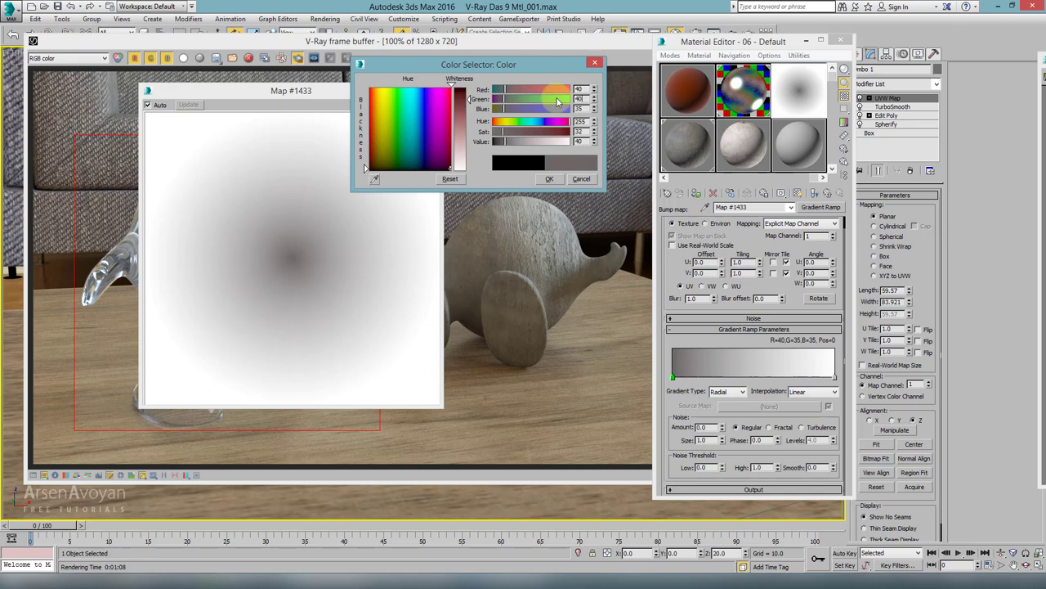
key(Tab)
text(40)
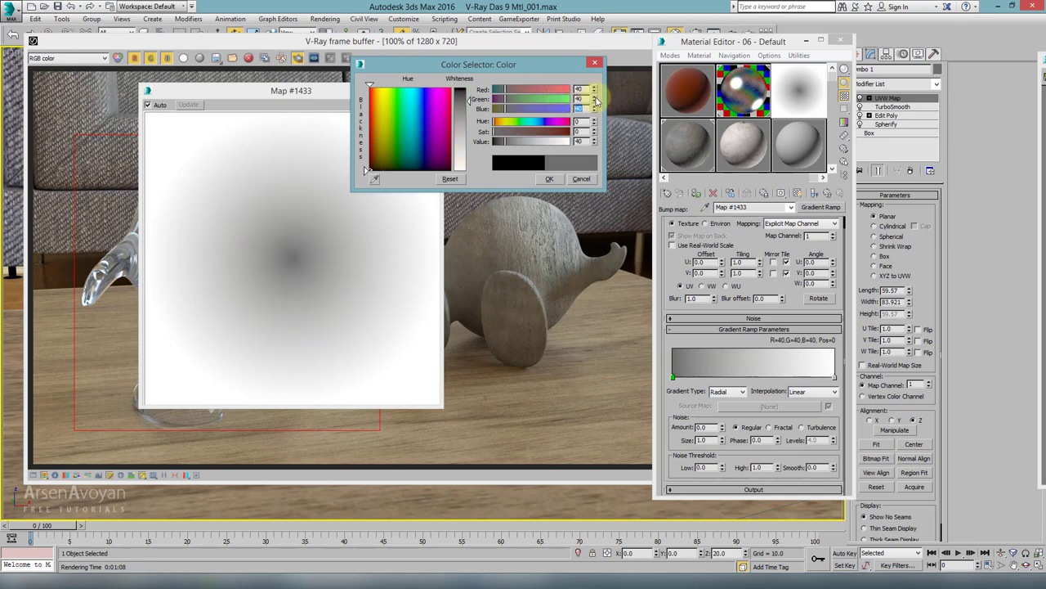
click(550, 179)
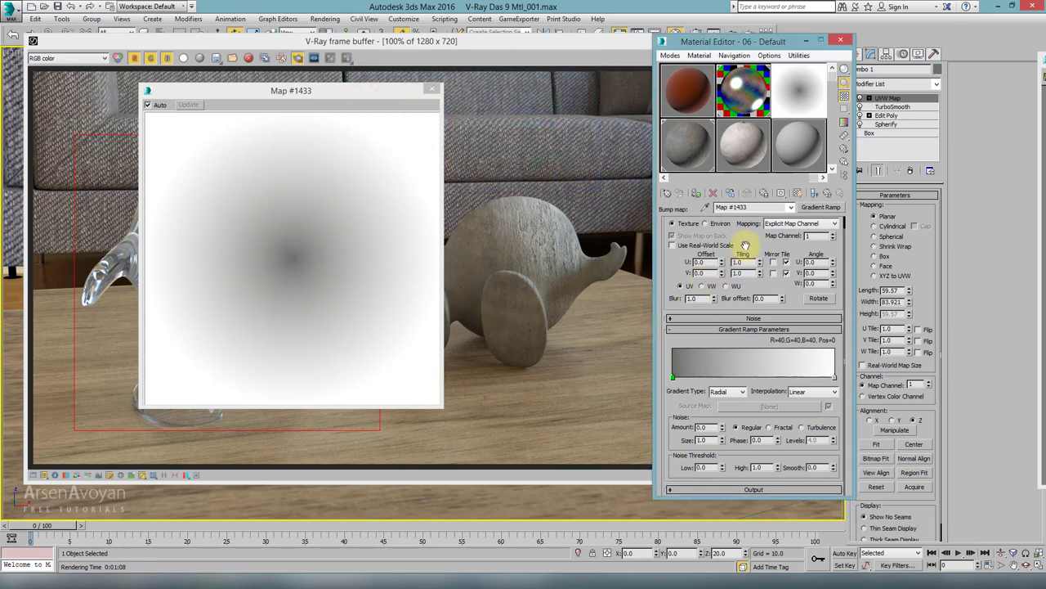
Set the gradient map's U and V tiling to 0.6
scroll(746, 245, up, 1)
double_click(738, 276)
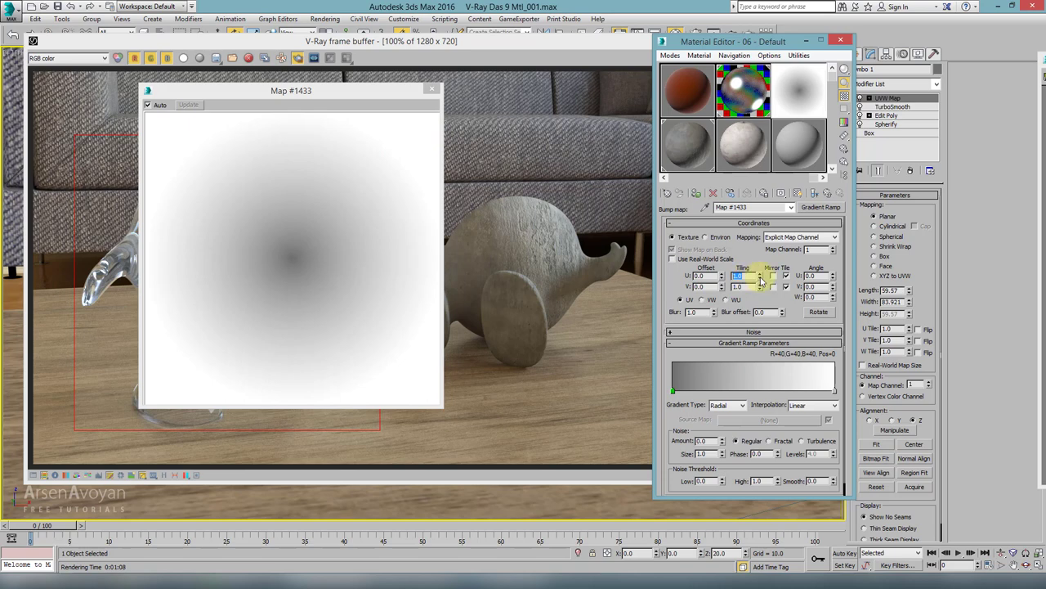
click(760, 279)
click(760, 280)
click(760, 279)
click(760, 279)
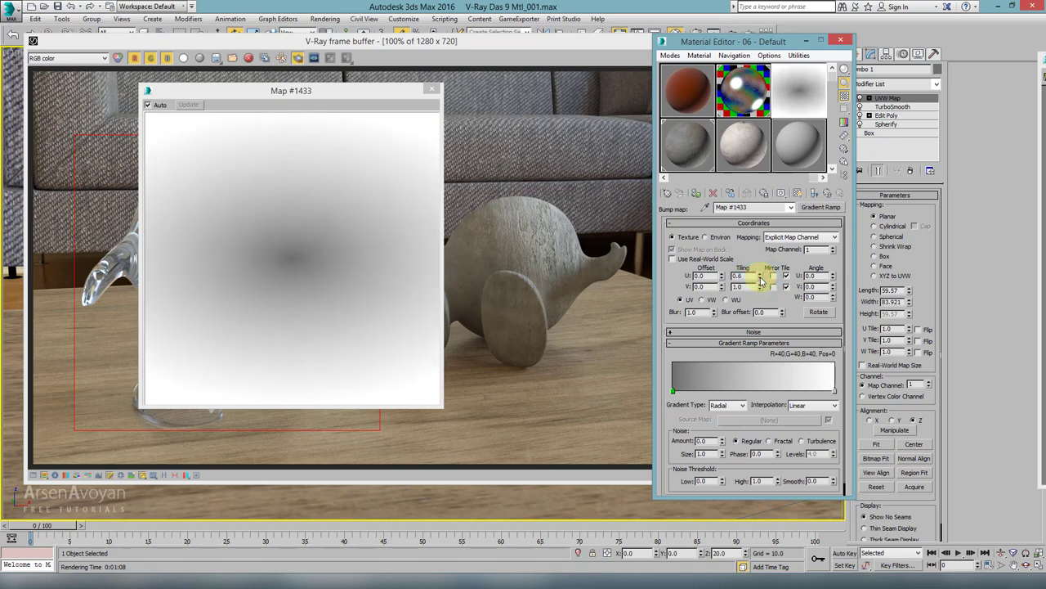
click(760, 290)
click(760, 291)
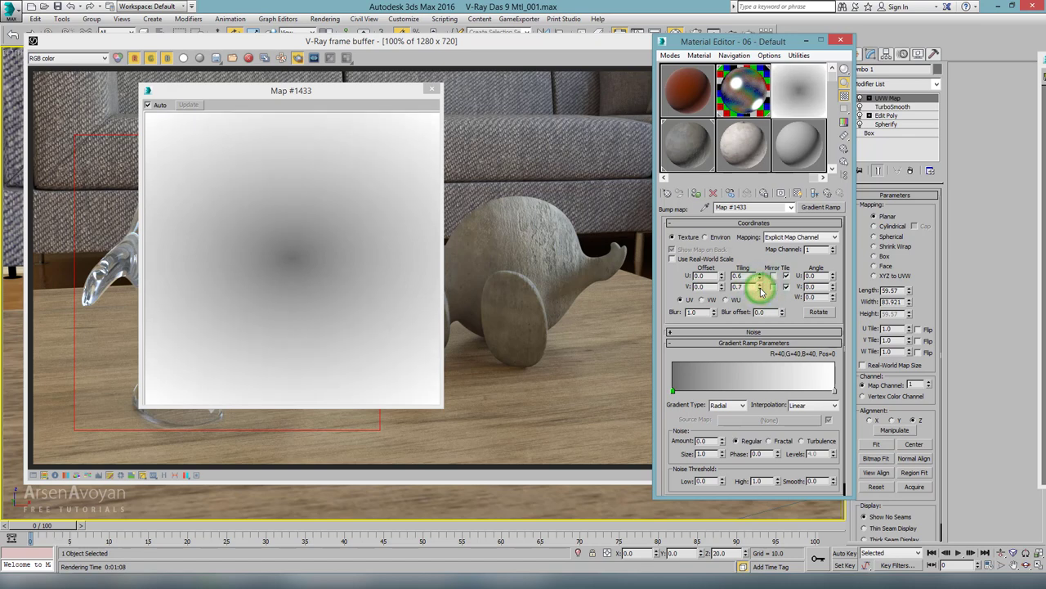
click(760, 290)
click(760, 291)
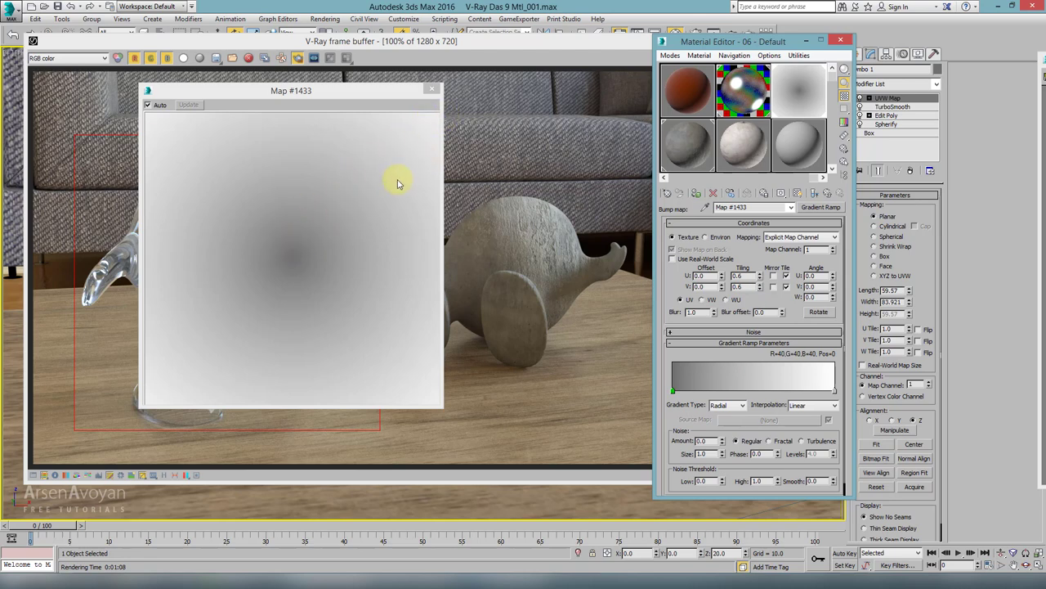
Give the gradient ramp Fractal noise with an amount of 1.0 and 10.0 levels
drag(675, 275, 294, 218)
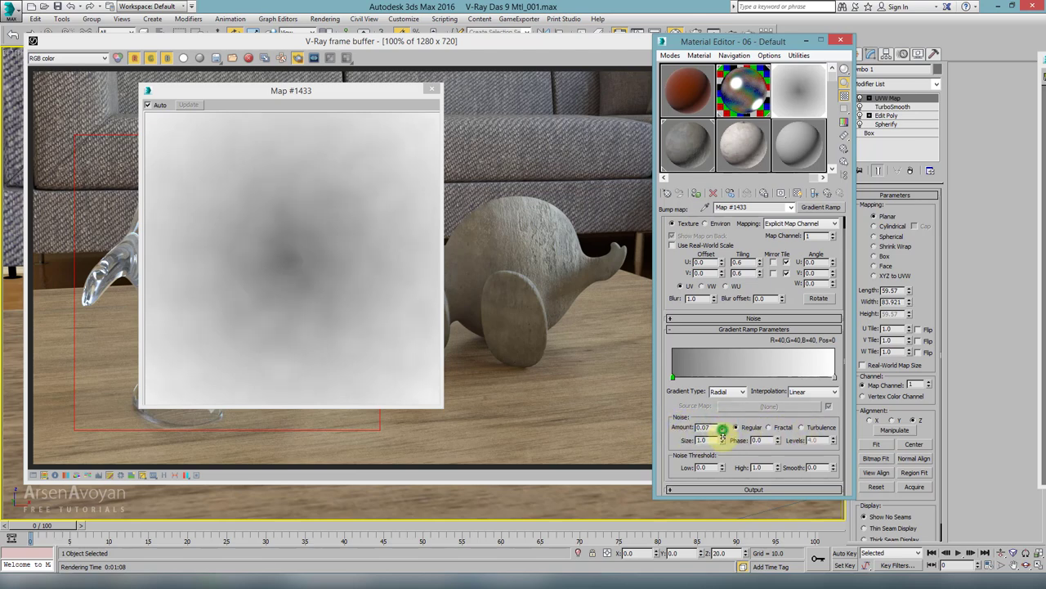
click(723, 426)
click(721, 423)
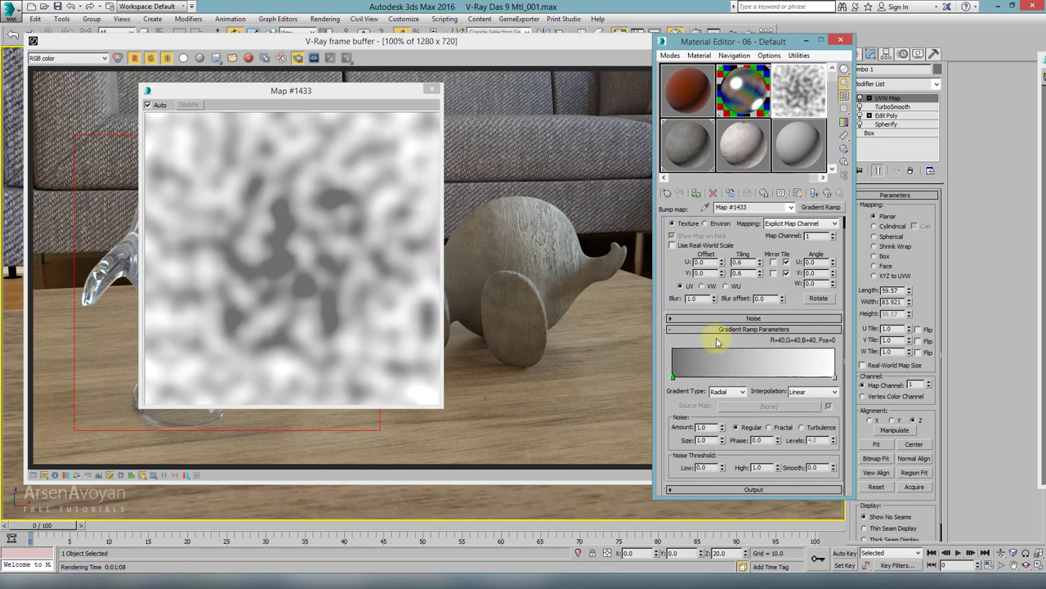
click(769, 427)
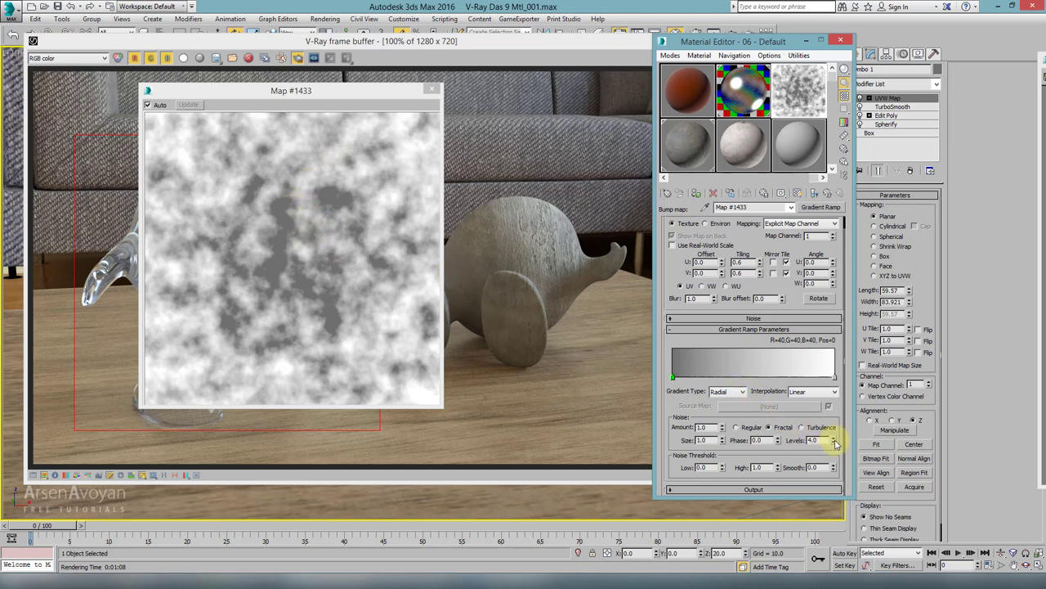
drag(834, 442, 827, 359)
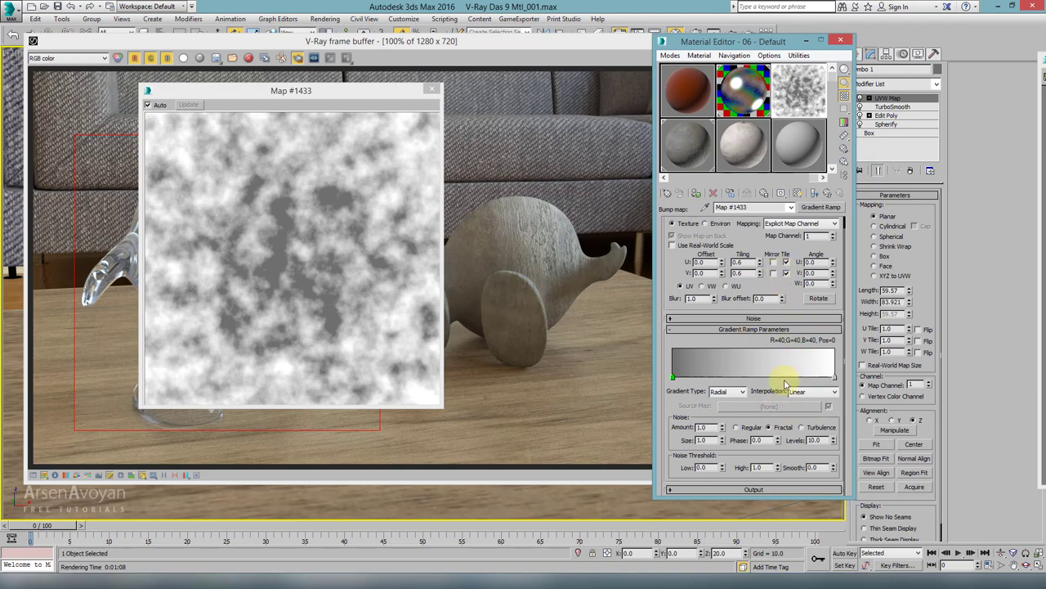
Return to the parent glass material, set its Bump amount to 1.0 and close the enlarged sample preview
click(828, 194)
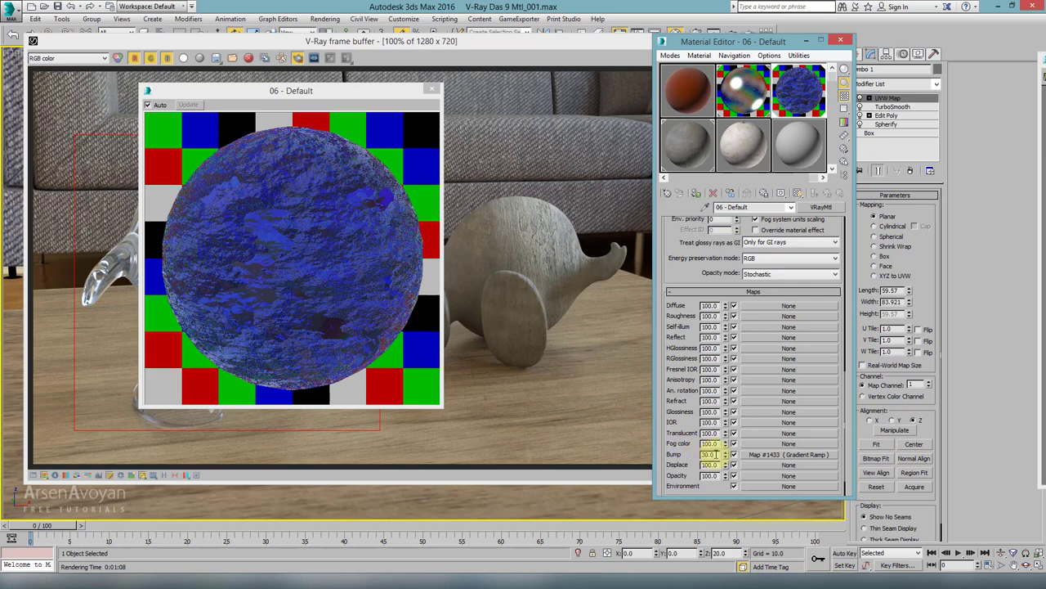
double_click(699, 454)
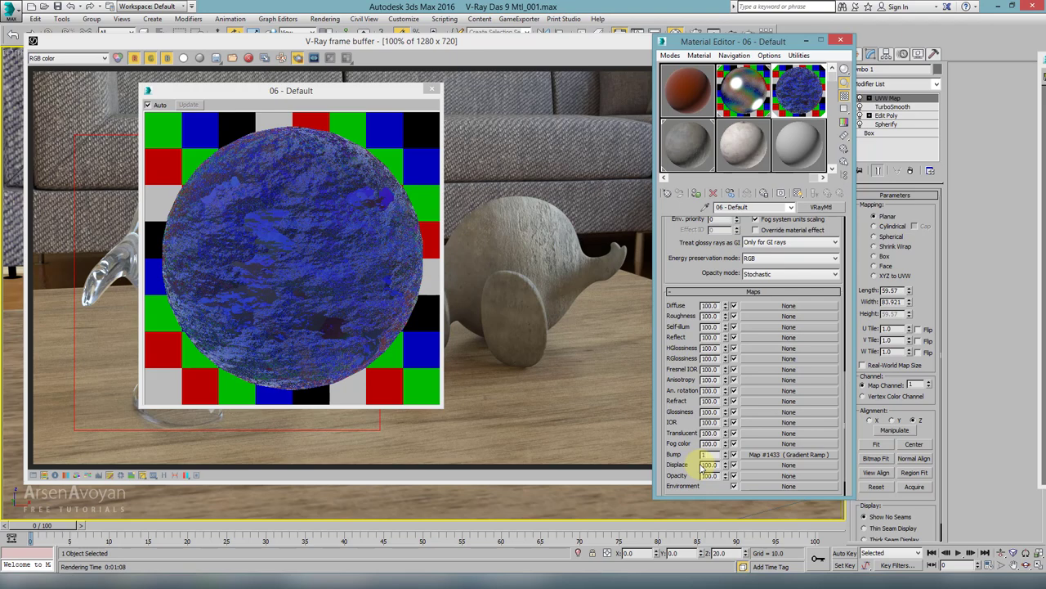
text(1)
key(Return)
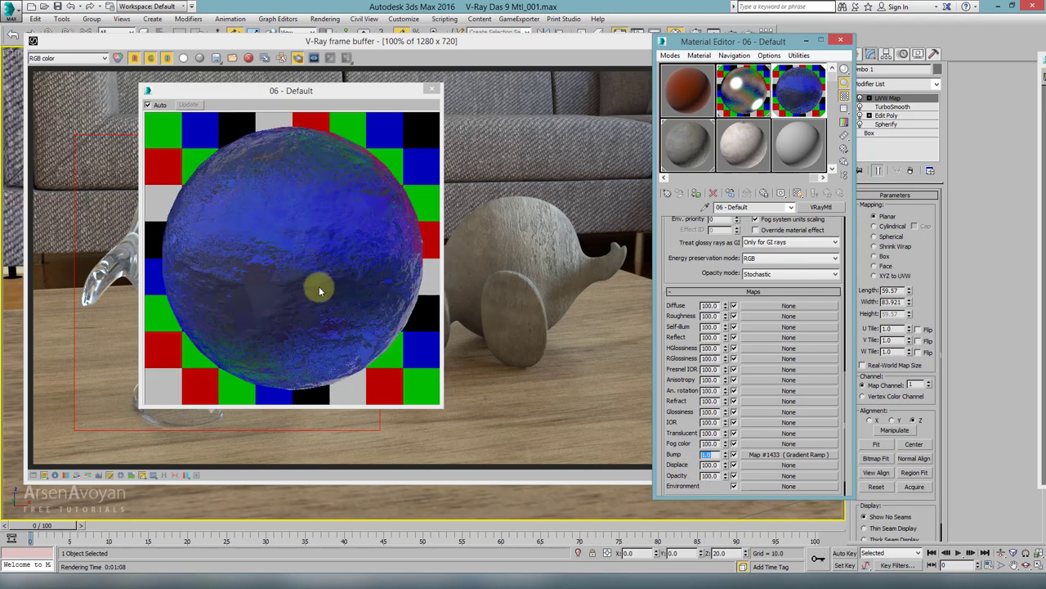
click(433, 93)
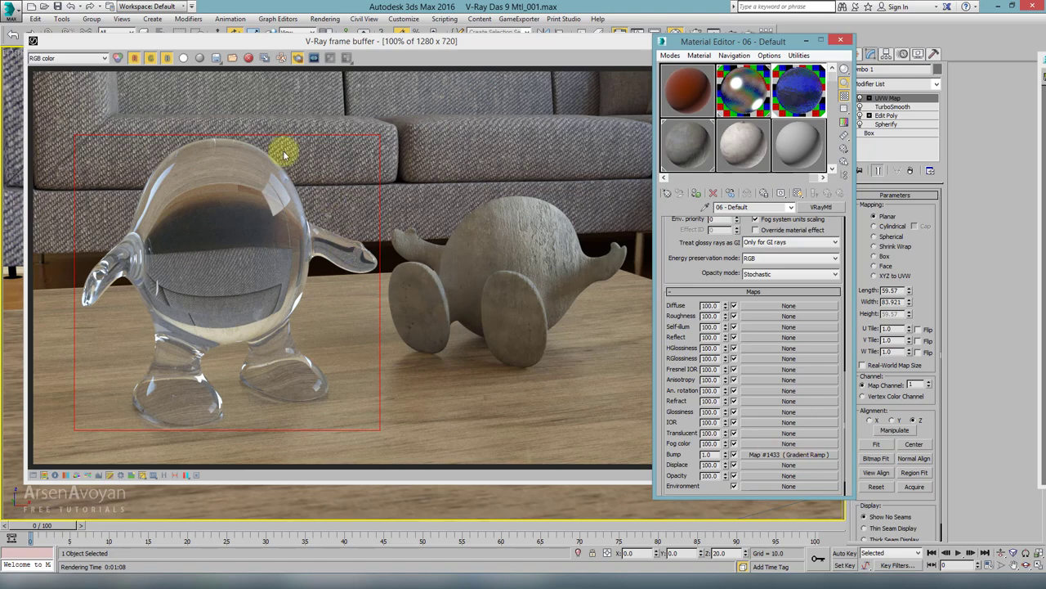
Duplicate the current smooth-glass render into a separate frame buffer window and re-render the region with the bump map
click(264, 58)
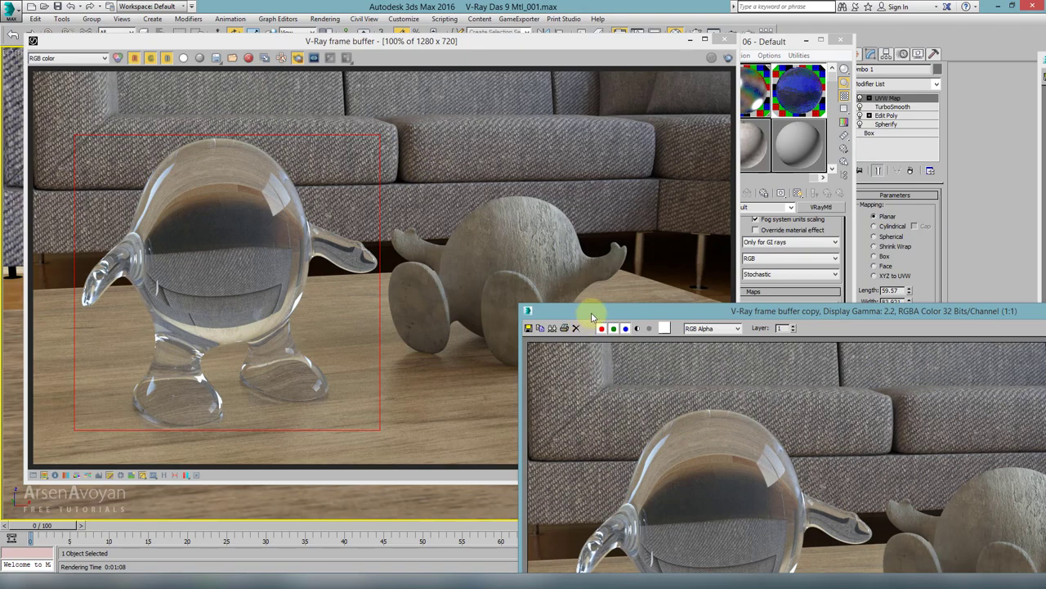
drag(592, 316, 134, 107)
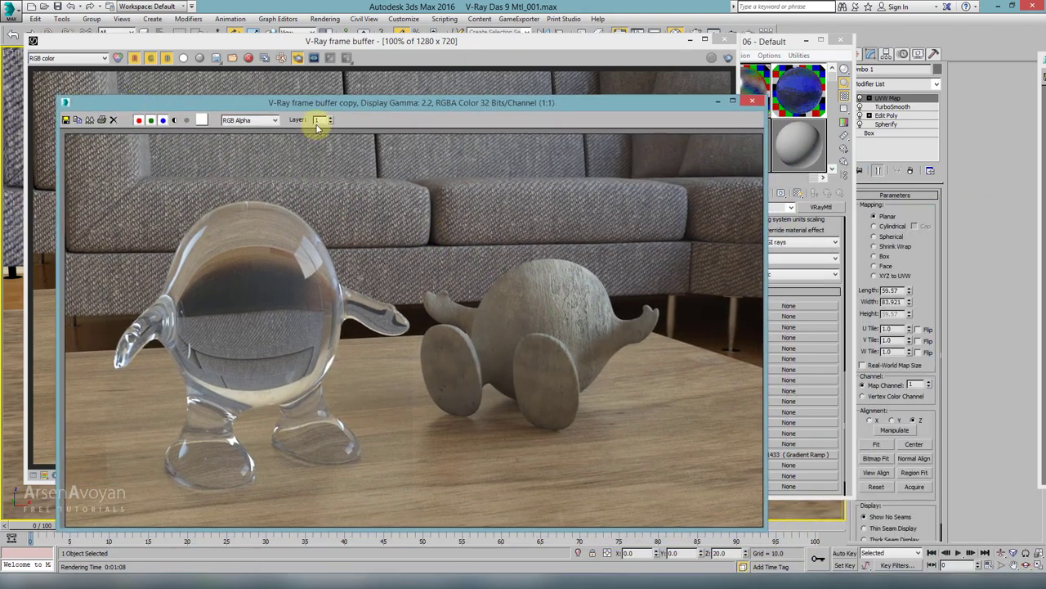
click(792, 49)
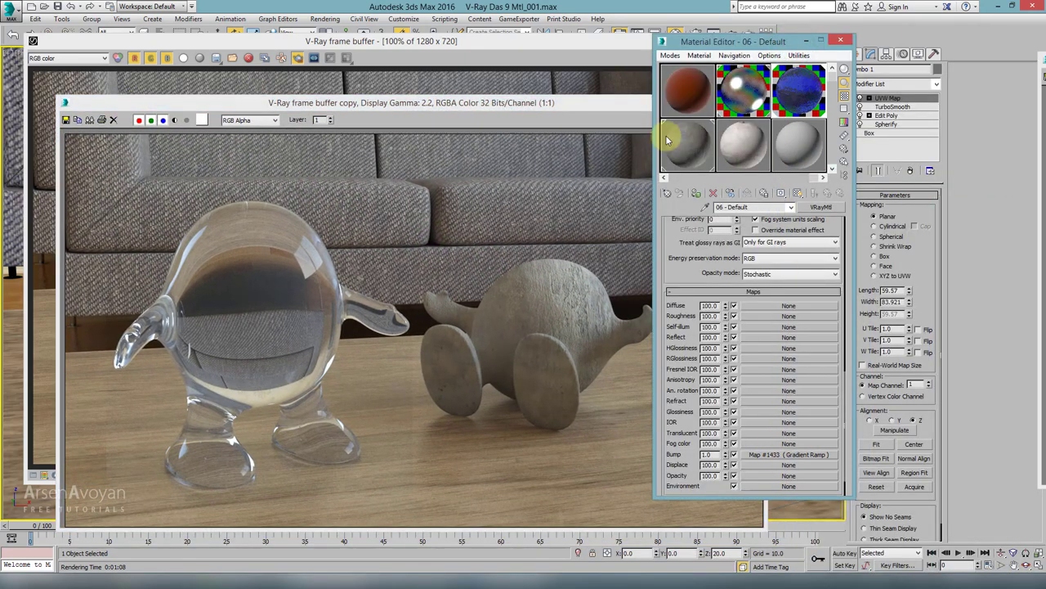
click(607, 77)
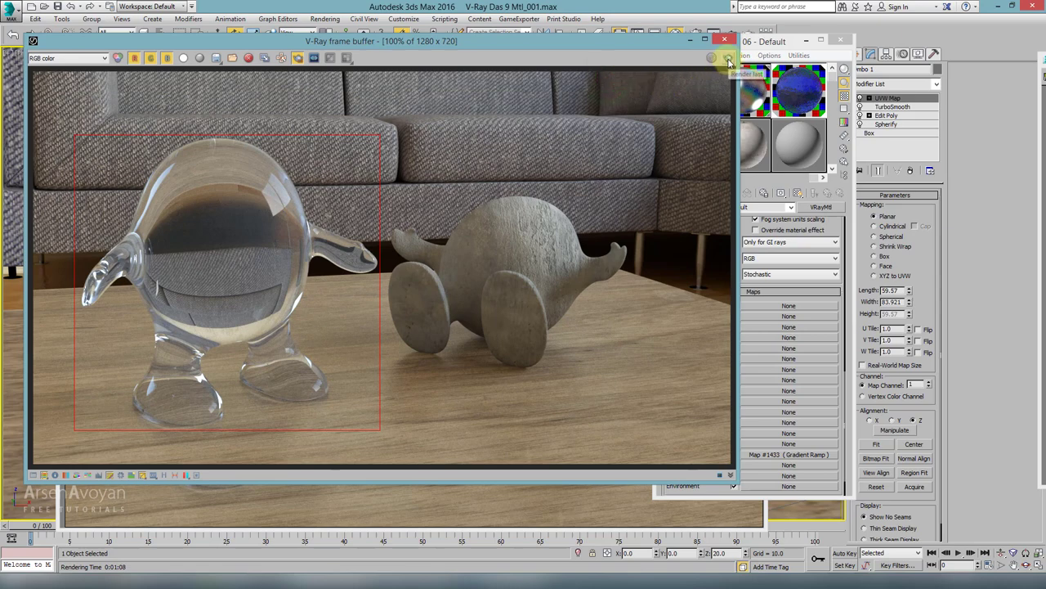
click(728, 62)
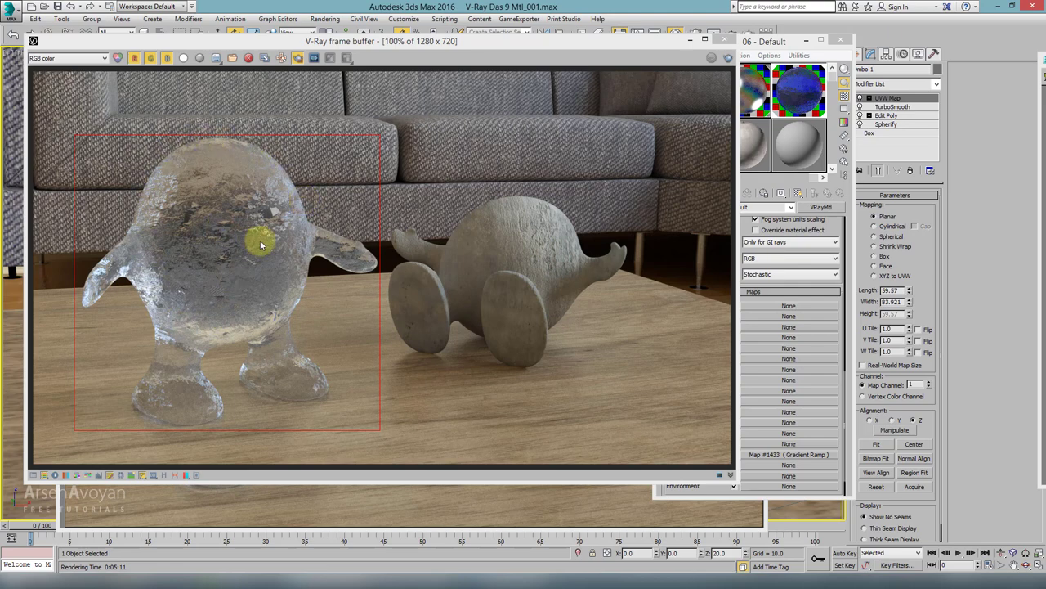
Compare the bumped glass render side by side with the smooth-glass copy and review the material's settings
click(288, 500)
drag(240, 108, 587, 60)
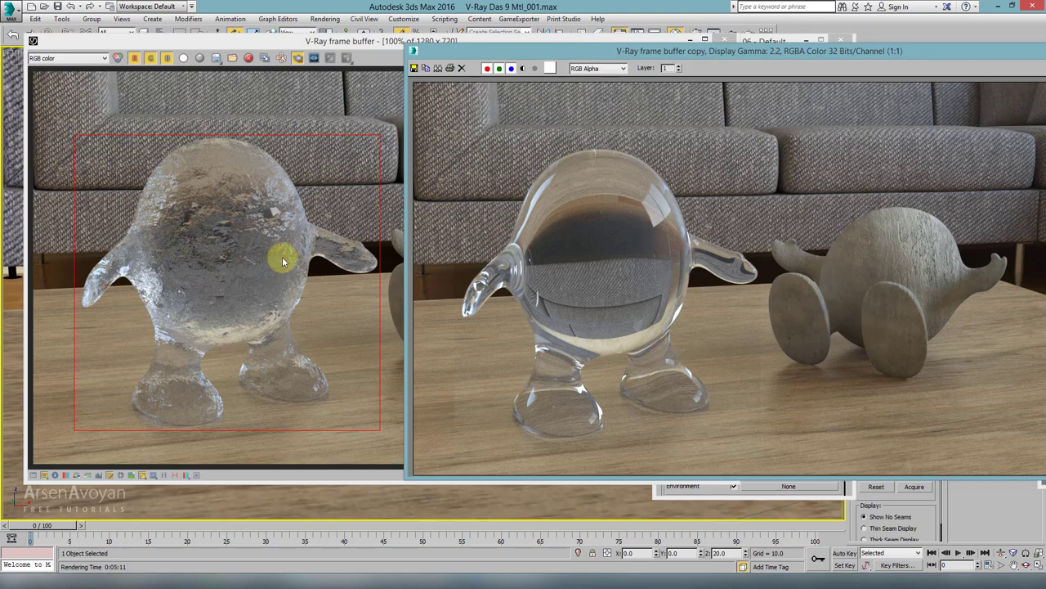
click(286, 179)
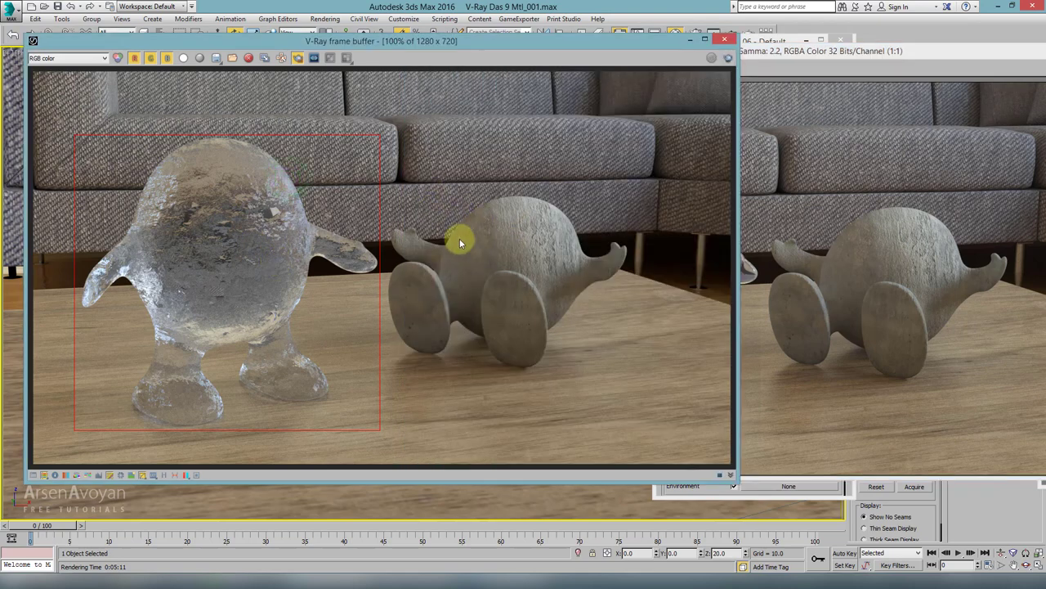
click(834, 258)
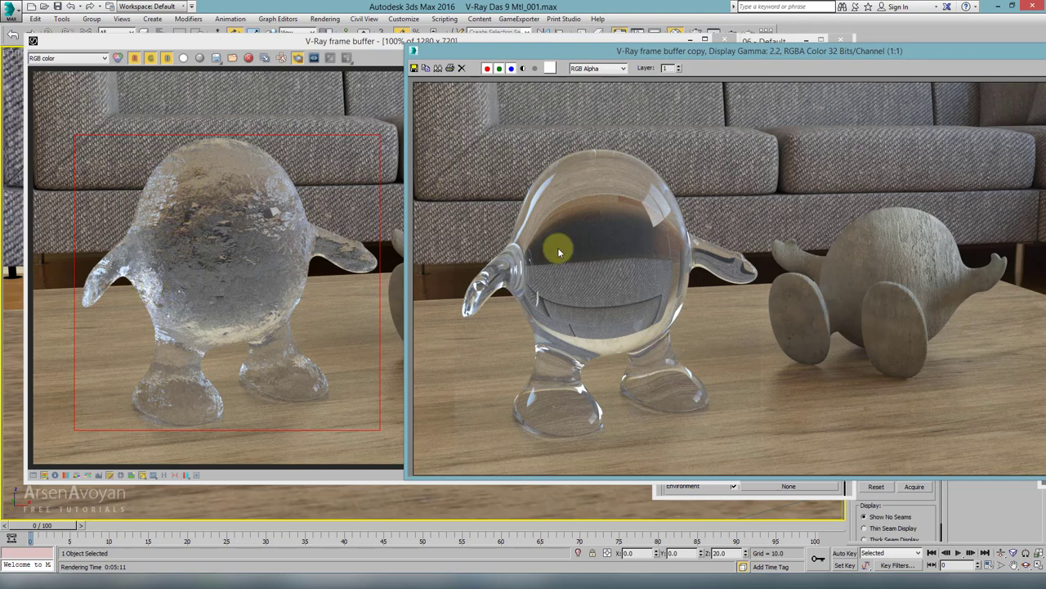
drag(607, 51, 484, 165)
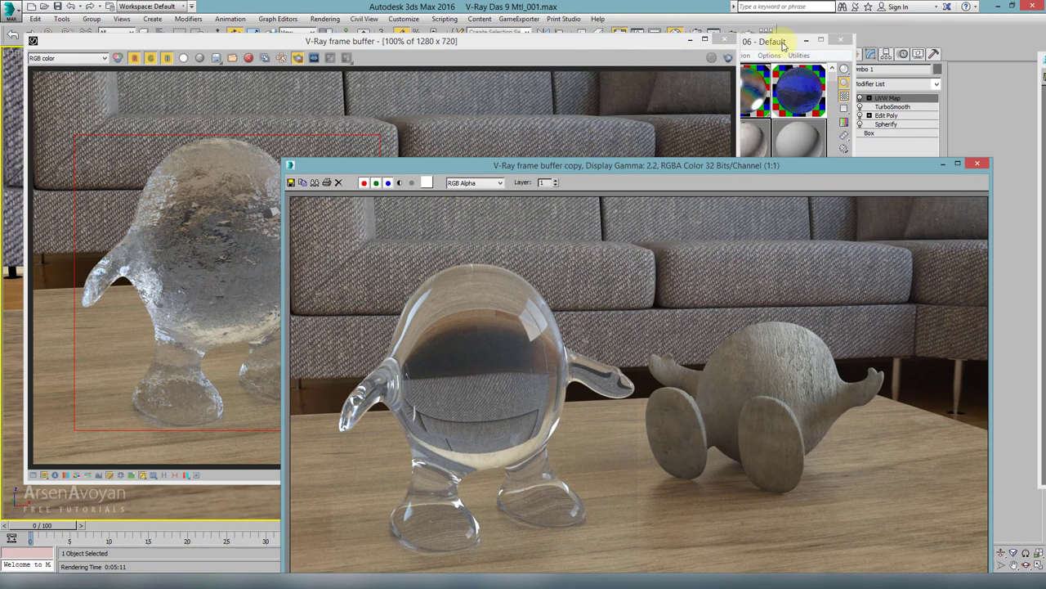
click(782, 42)
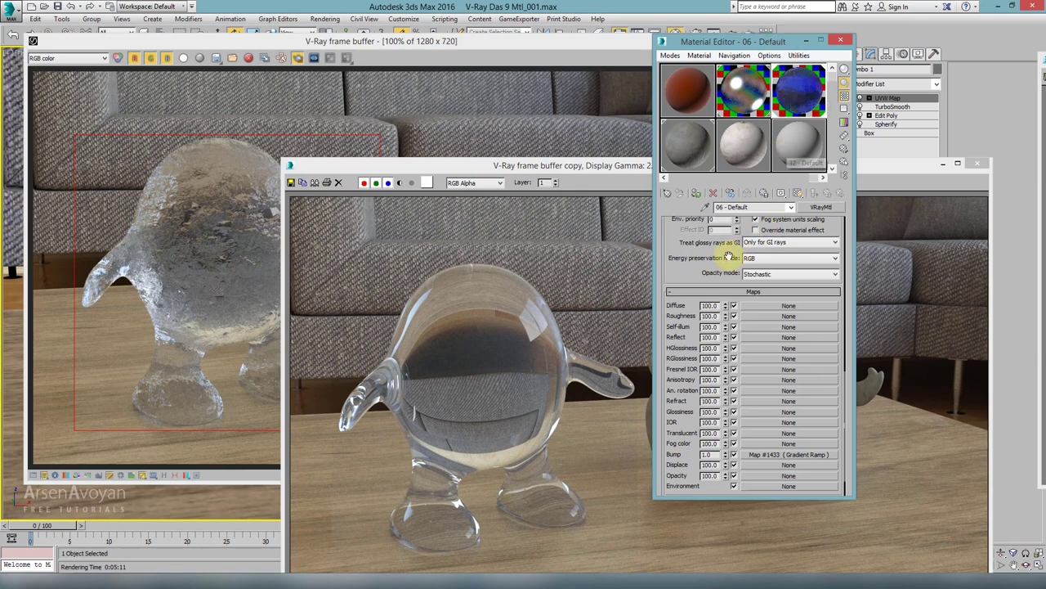
drag(690, 257, 685, 278)
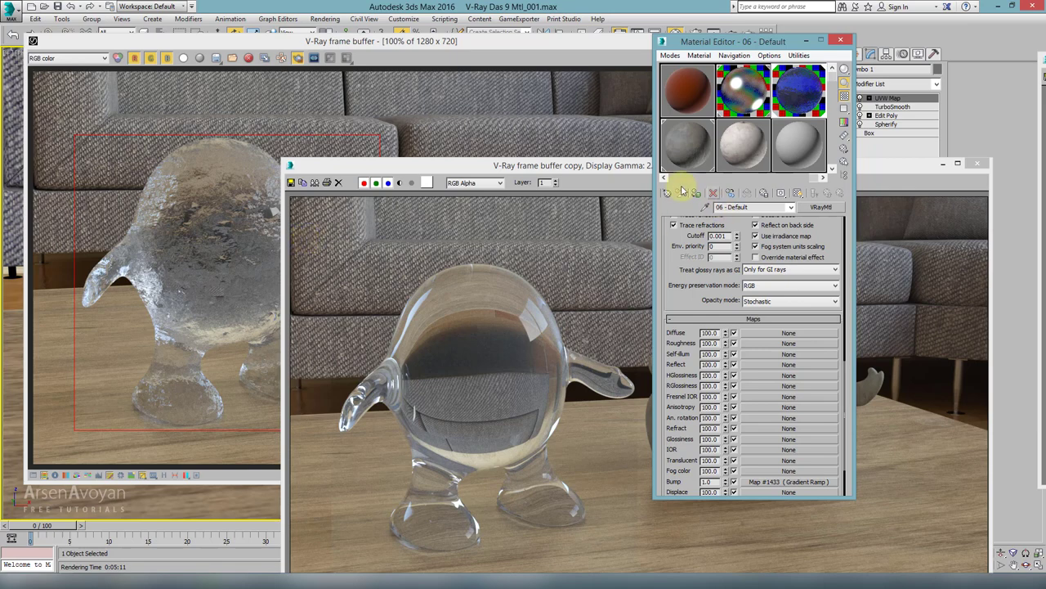
Close the smooth-glass copy and duplicate the bumped glass render into a new frame buffer window
click(619, 168)
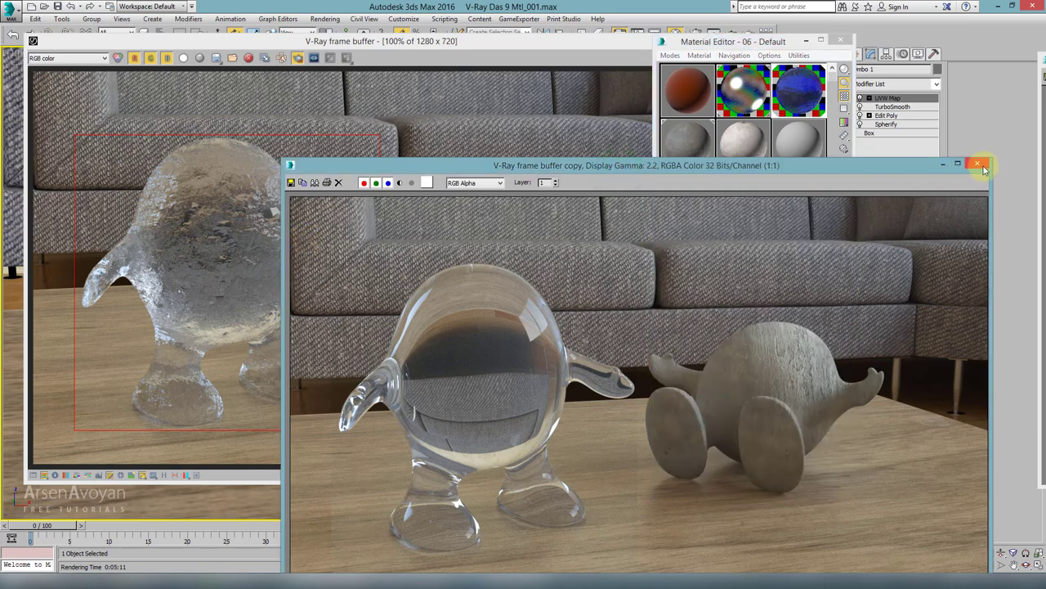
click(978, 164)
click(267, 64)
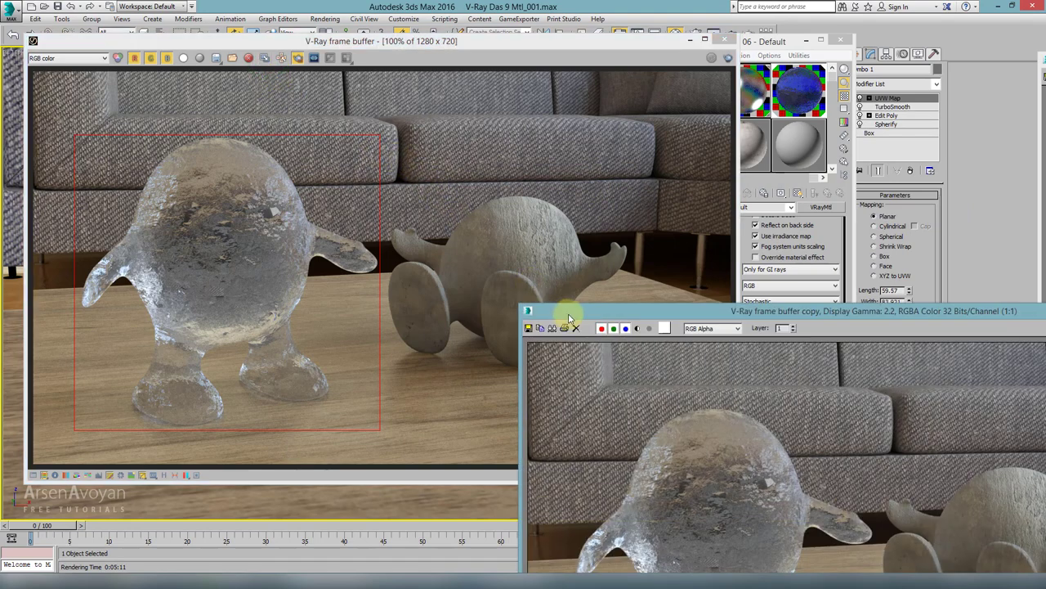
Move the render copy out of the way and turn the unused 12 - Default material sample into a VRayMtl
drag(570, 317, 52, 552)
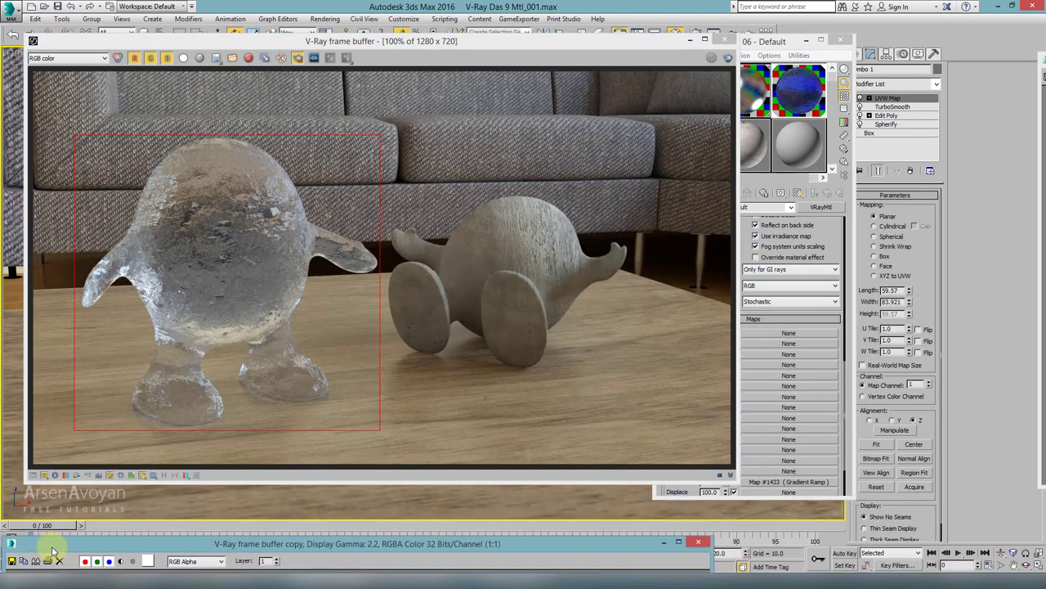
click(801, 156)
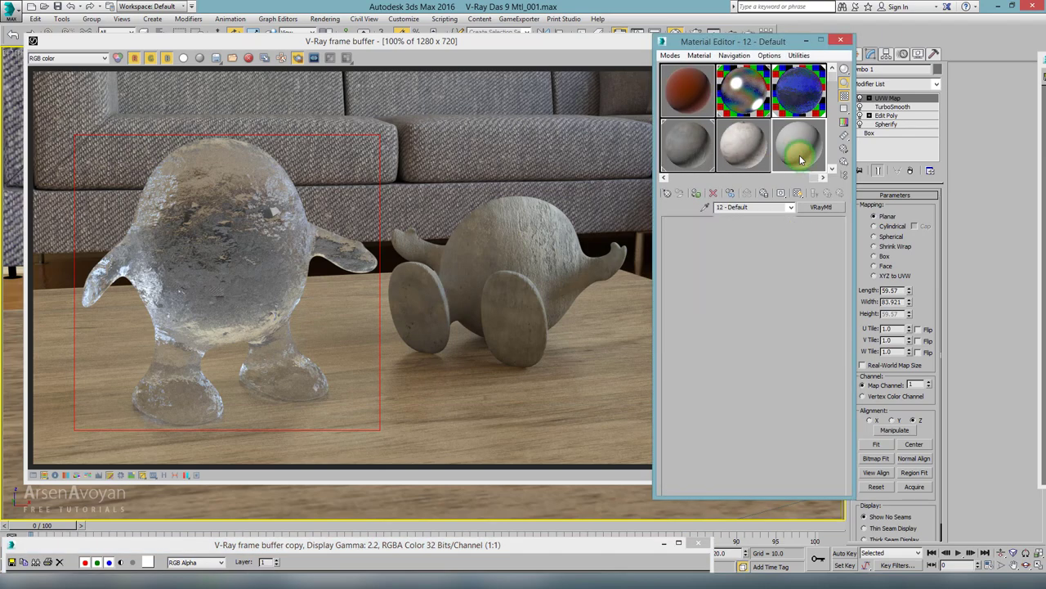
click(819, 206)
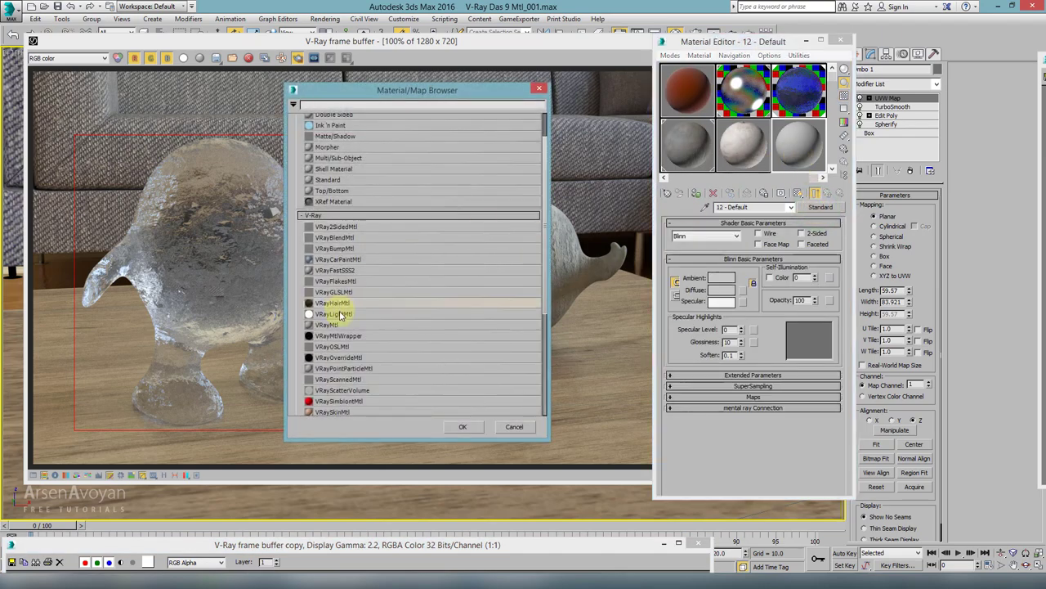
double_click(335, 324)
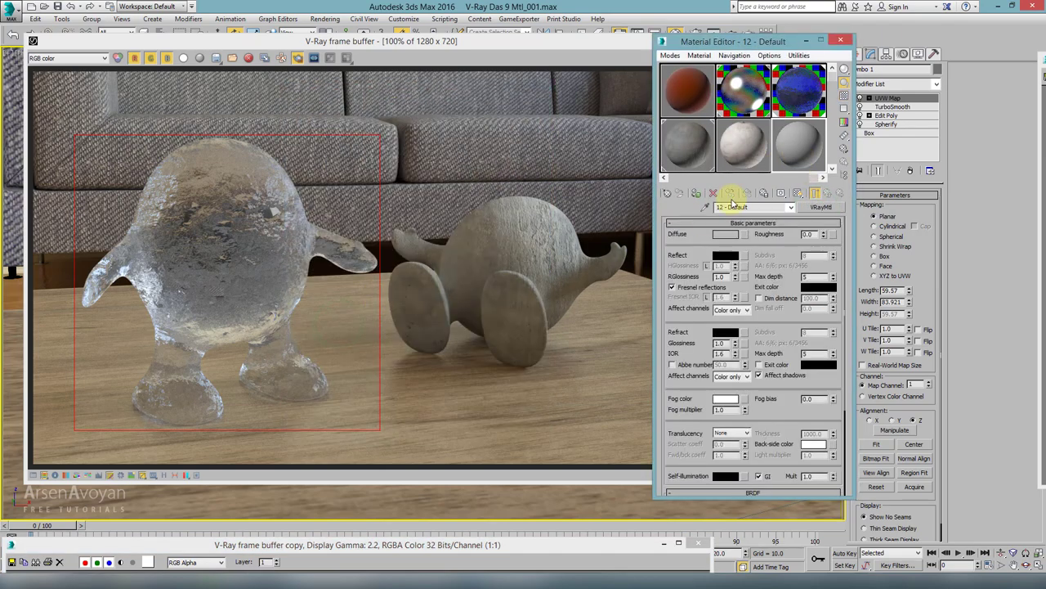
Set the new material's diffuse color to light blue and its reflection color to pure white
click(722, 236)
drag(393, 111, 417, 90)
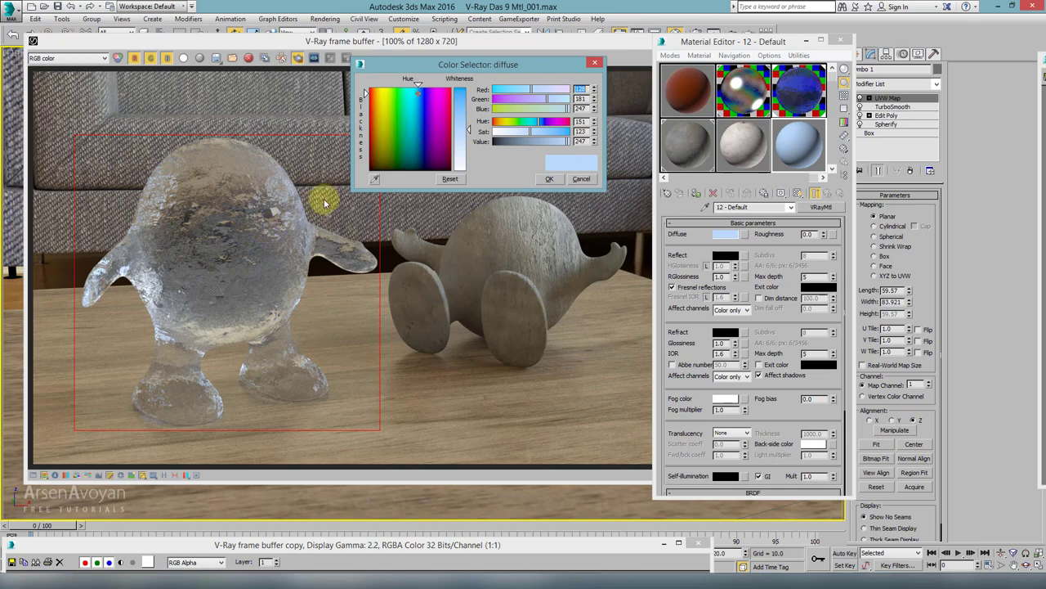
click(549, 178)
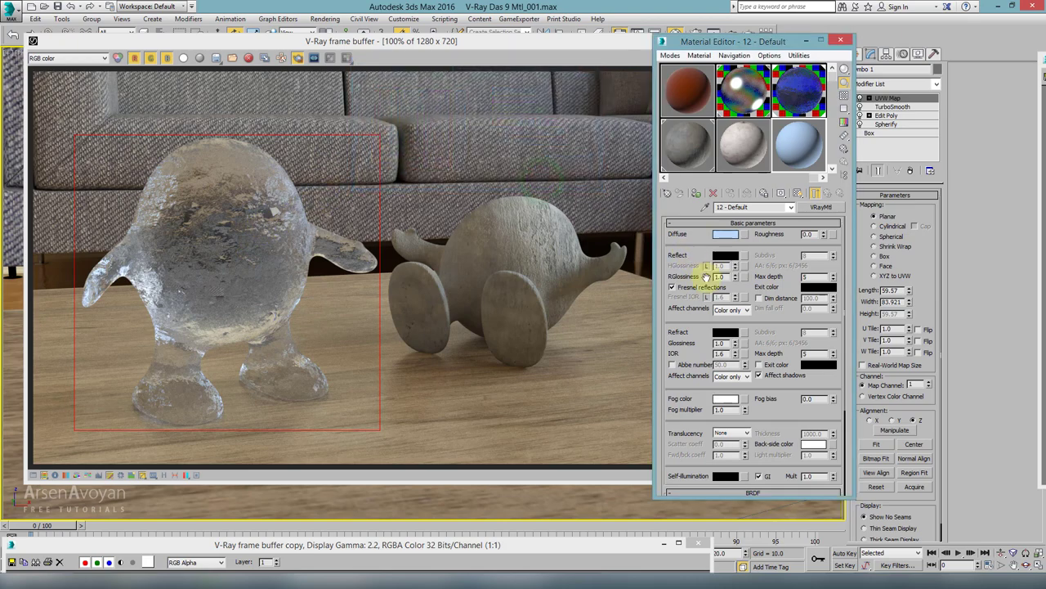
click(725, 255)
drag(455, 130, 467, 171)
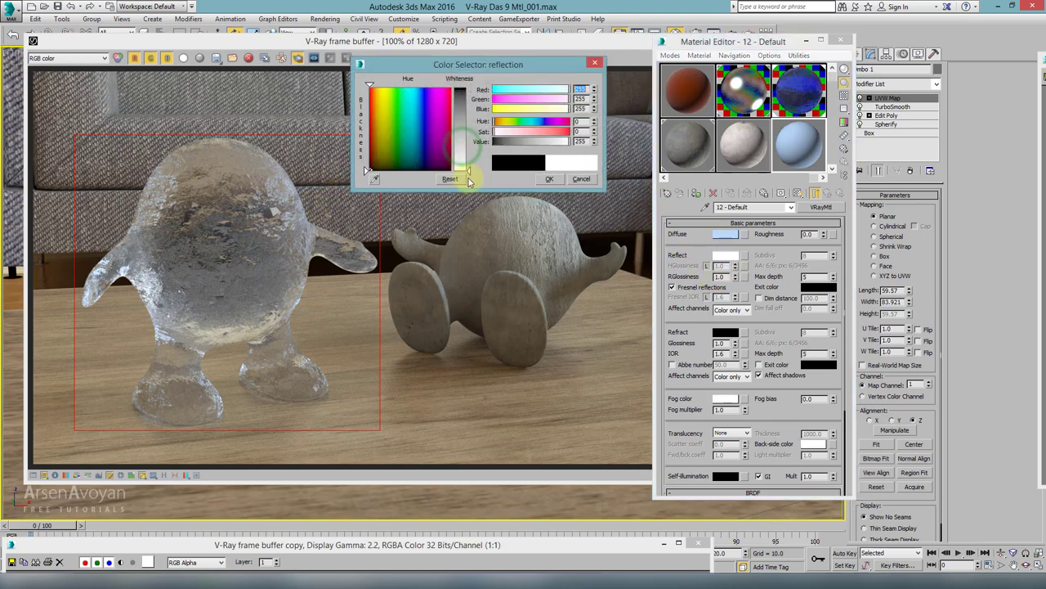
click(550, 179)
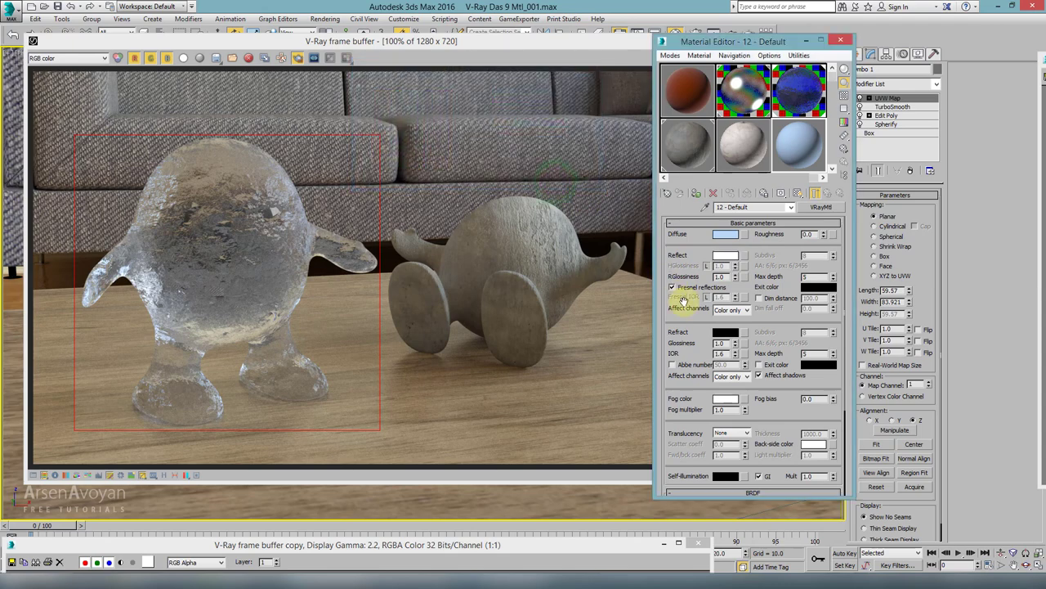
Set the refraction color to a light grey with RGB values of 240 and the refraction IOR to 1.33
click(725, 332)
click(468, 164)
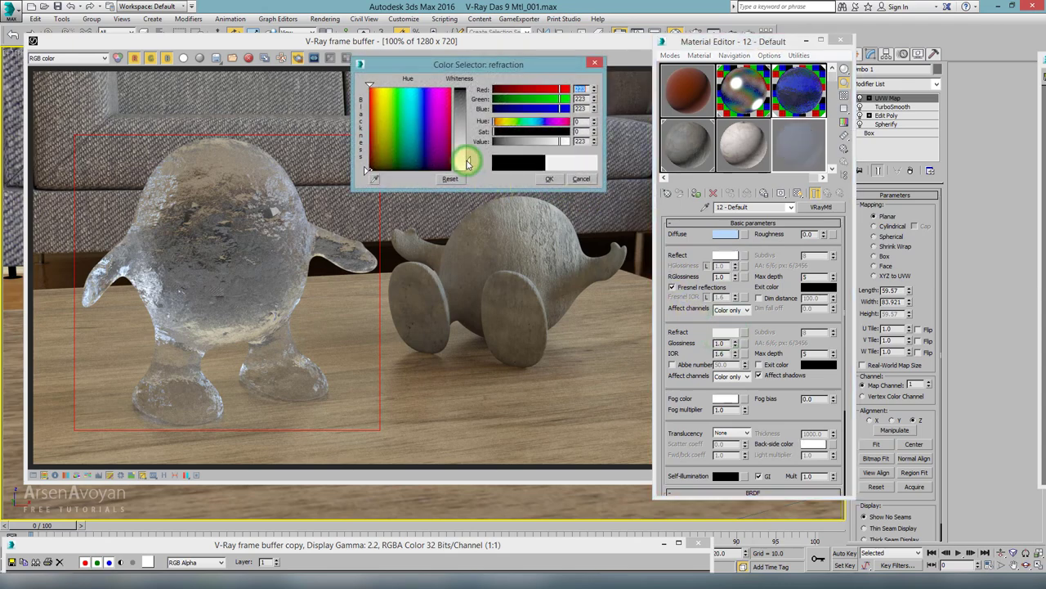
double_click(579, 89)
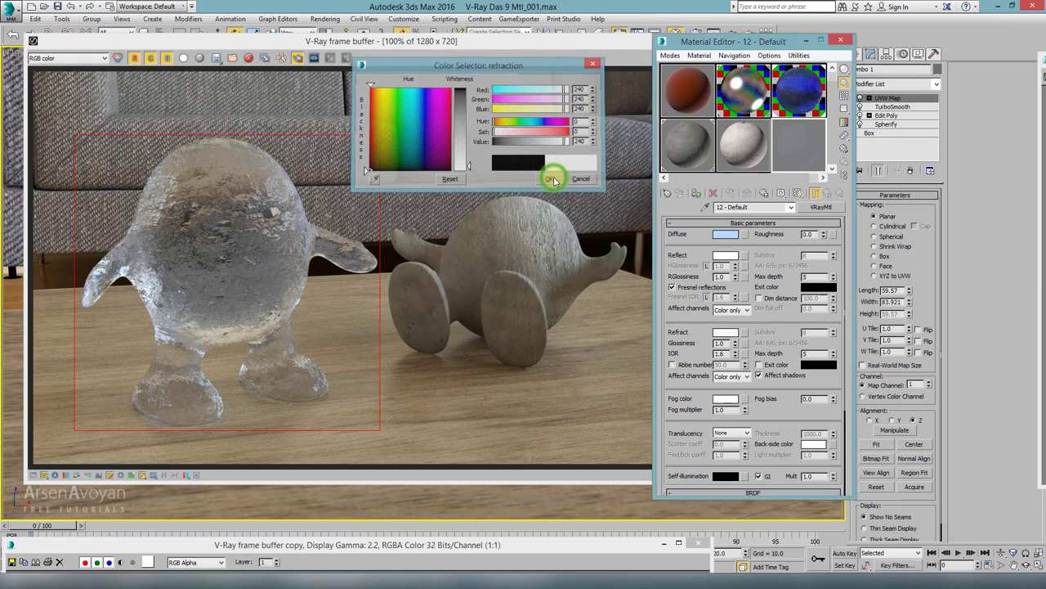
click(552, 180)
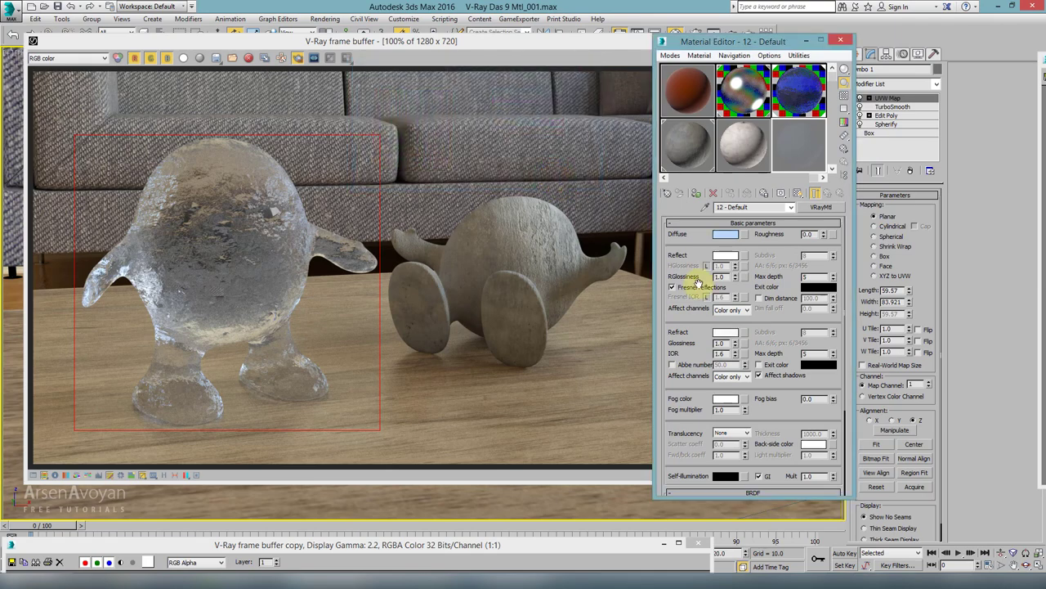
double_click(724, 354)
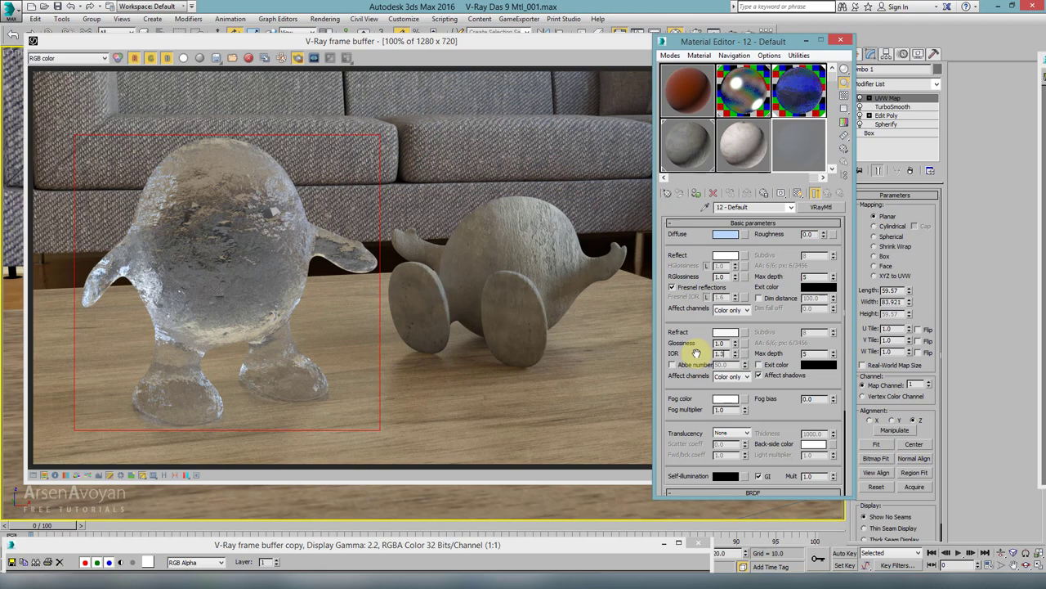
text(1.33)
Give the refraction a very pale blue fog color and set the fog multiplier to 0.1
drag(766, 401, 769, 246)
click(767, 445)
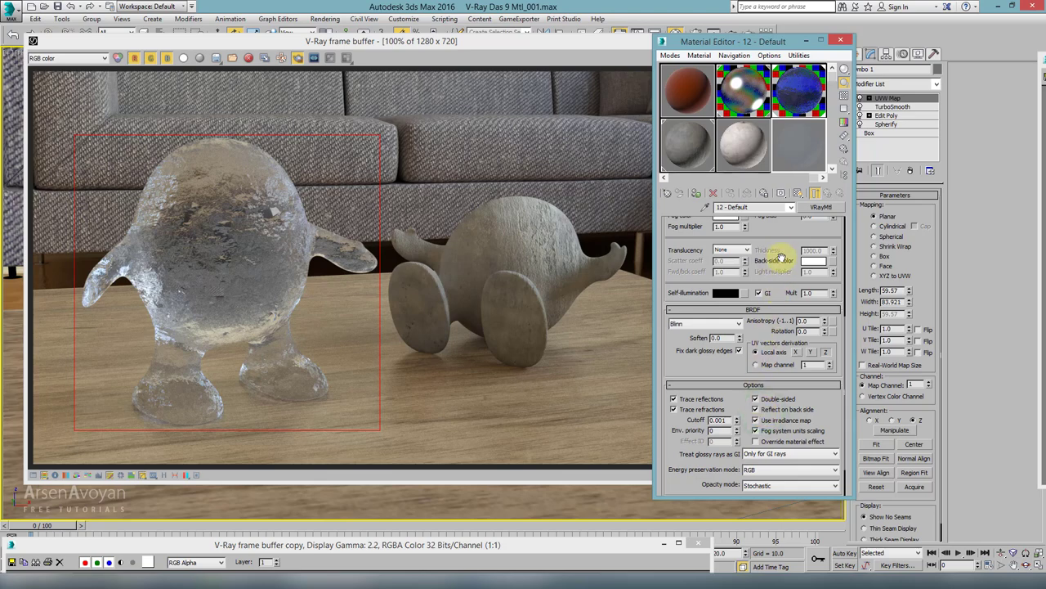
drag(784, 248, 779, 406)
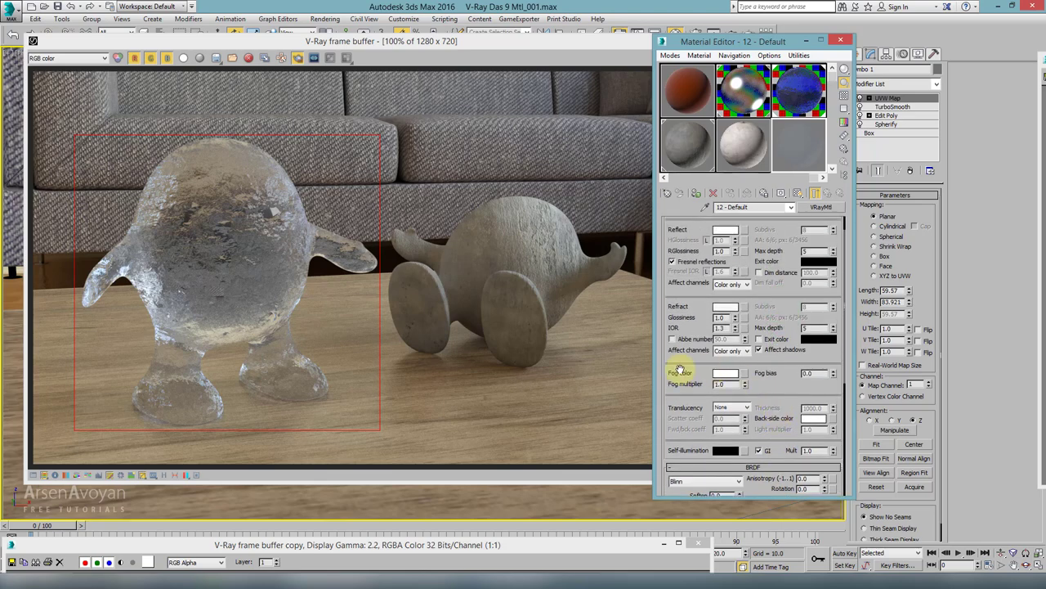
click(726, 371)
click(419, 98)
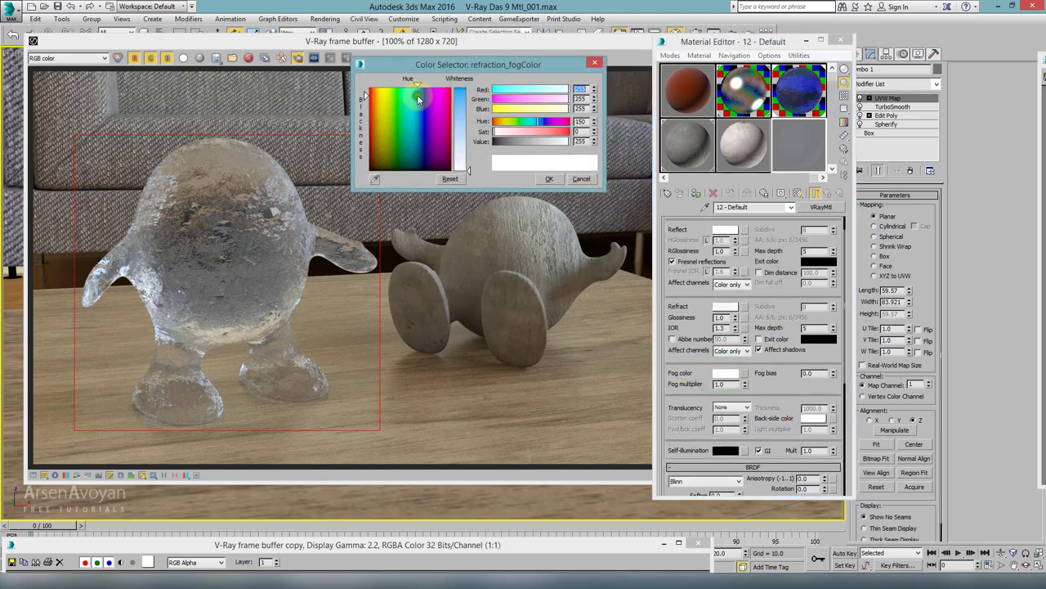
drag(469, 169, 469, 166)
click(549, 178)
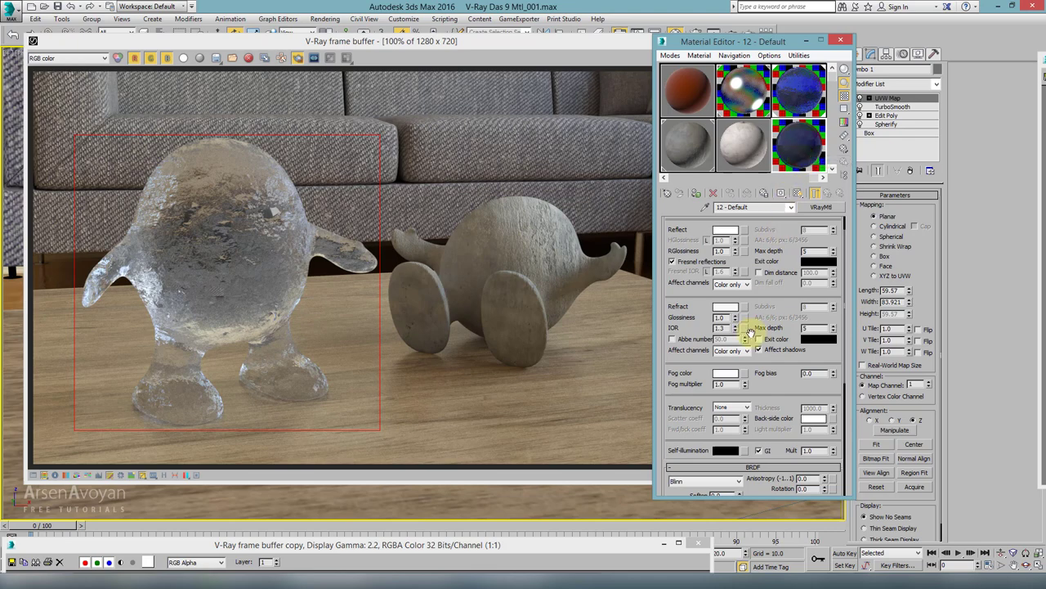
double_click(727, 384)
key(Return)
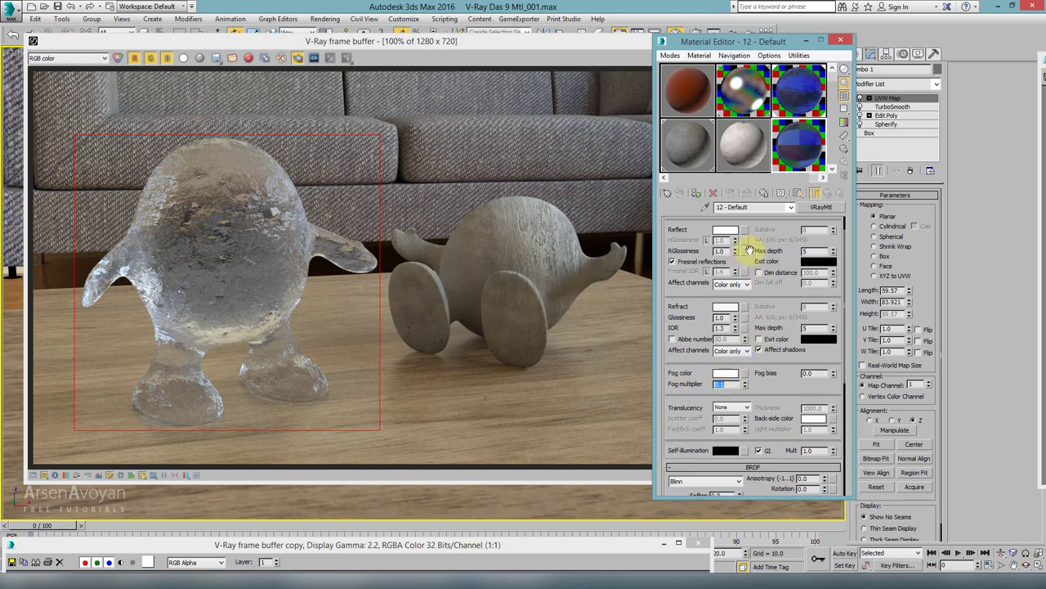
Assign a Noise map to the Bump slot of the 12 - Default material
drag(763, 250, 765, 275)
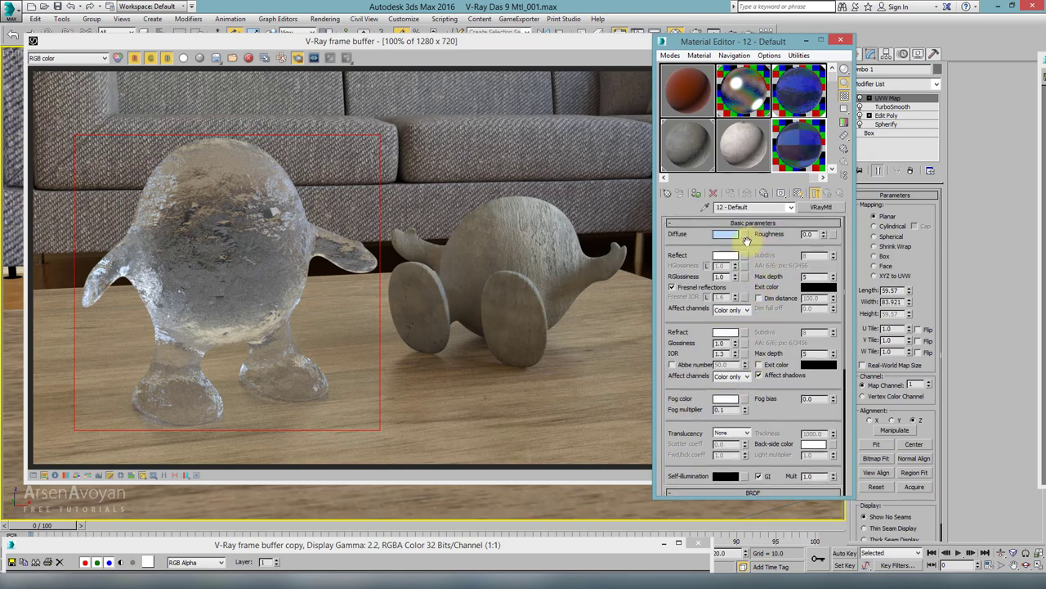
click(802, 131)
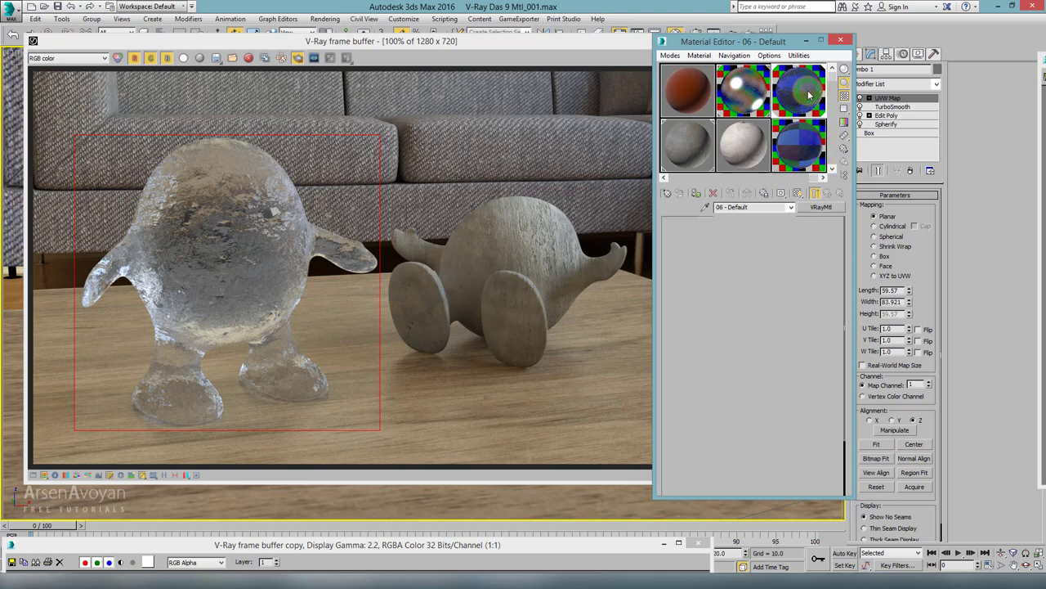
click(803, 139)
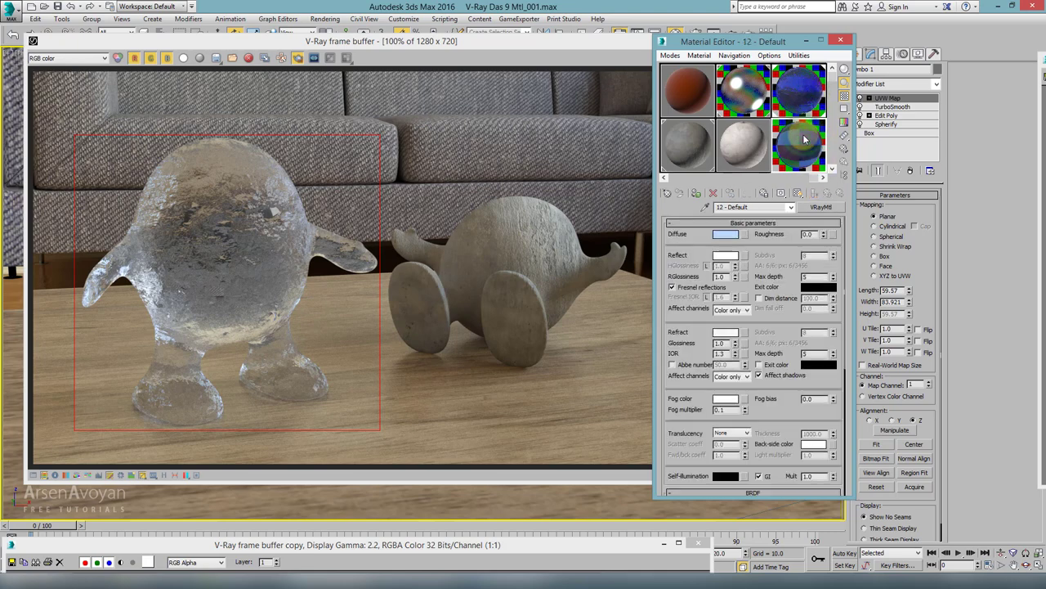
scroll(764, 367, down, 5)
click(753, 457)
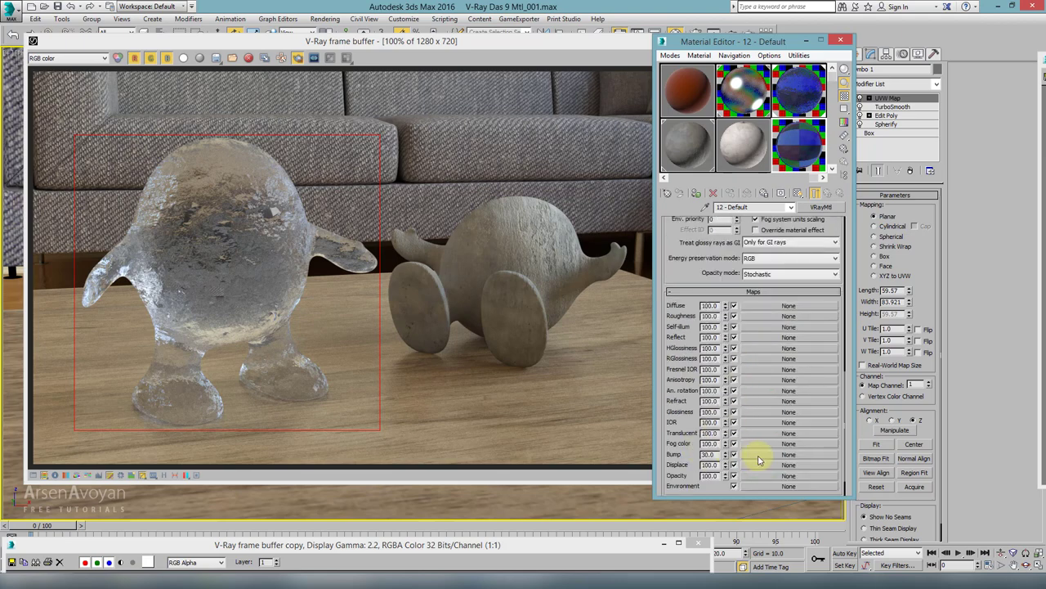
click(763, 455)
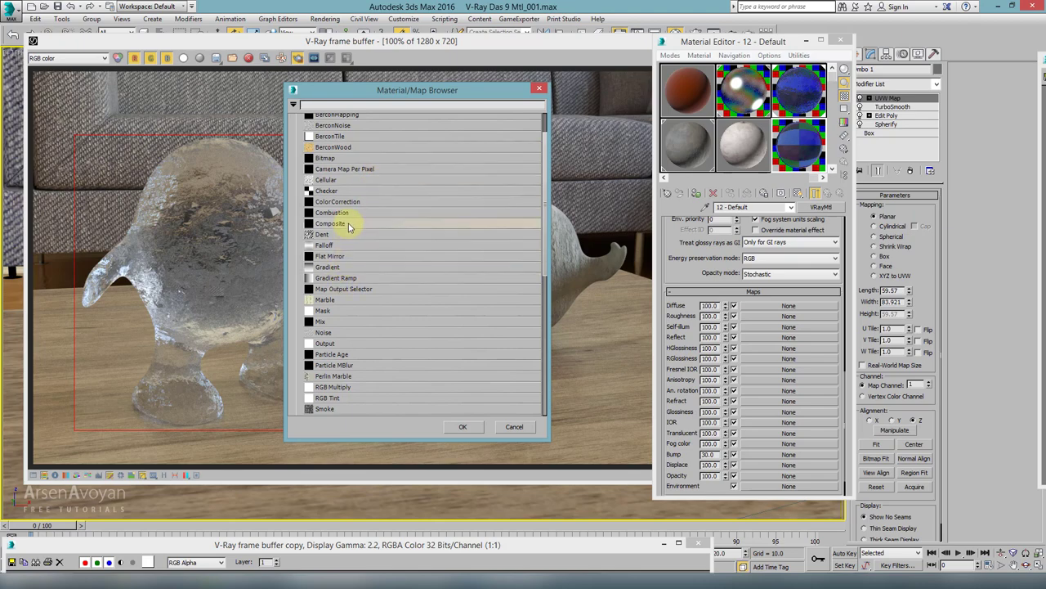
double_click(328, 333)
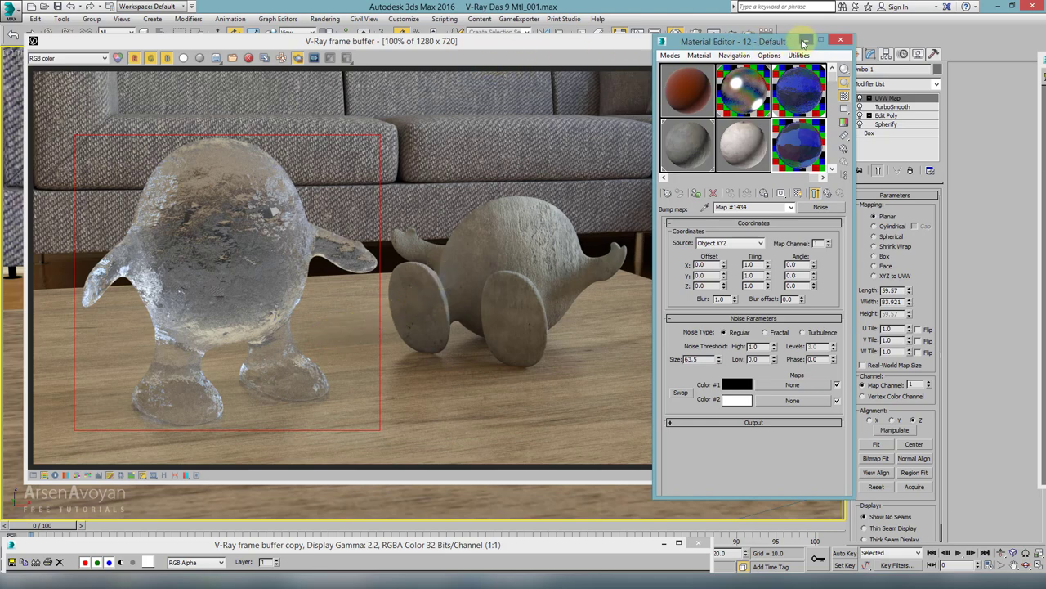
Examine the standing figure's modifier stack and its mesh with edged faces in the viewport, moving the frame buffer aside and back
drag(804, 42, 745, 81)
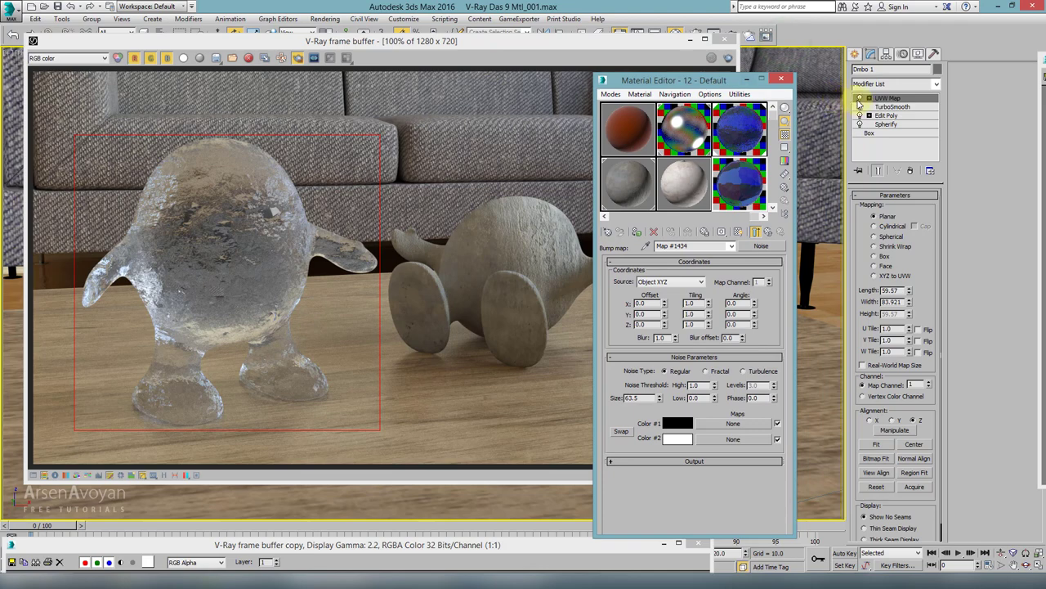
click(860, 102)
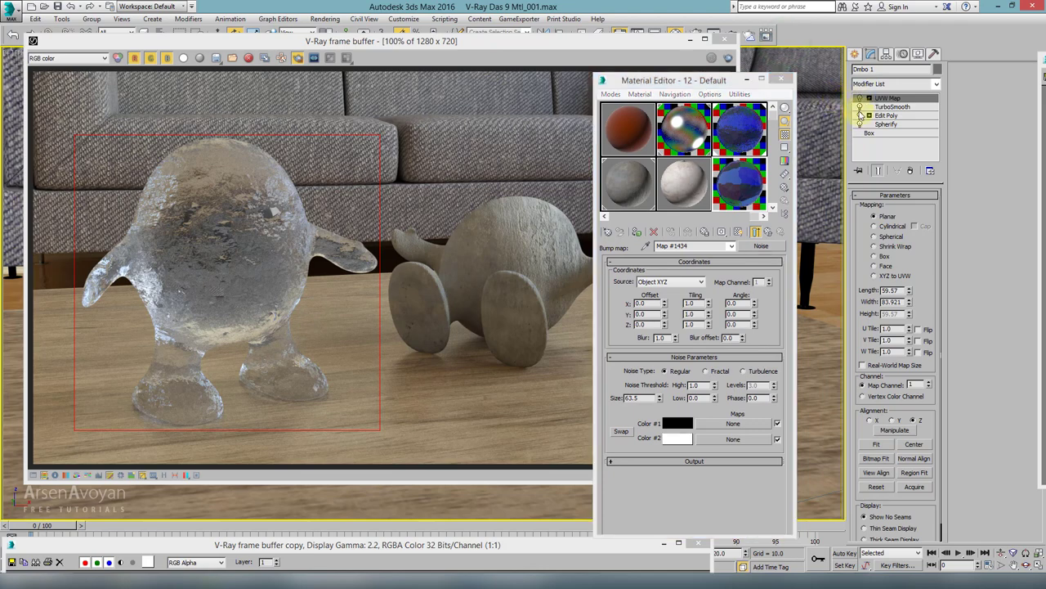
drag(641, 42, 792, 370)
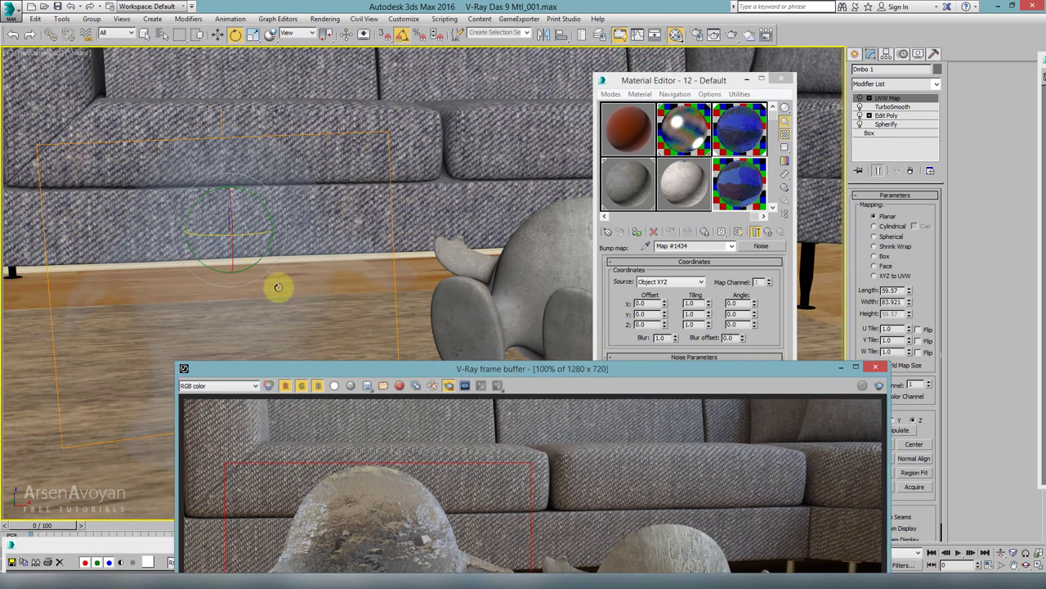
drag(361, 370, 353, 360)
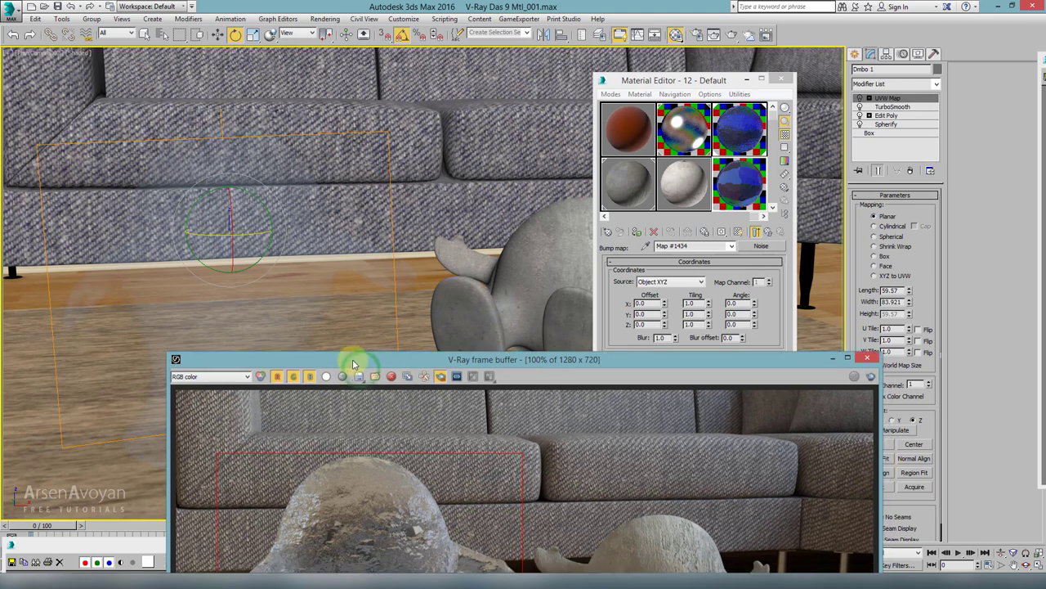
key(ctrl+z)
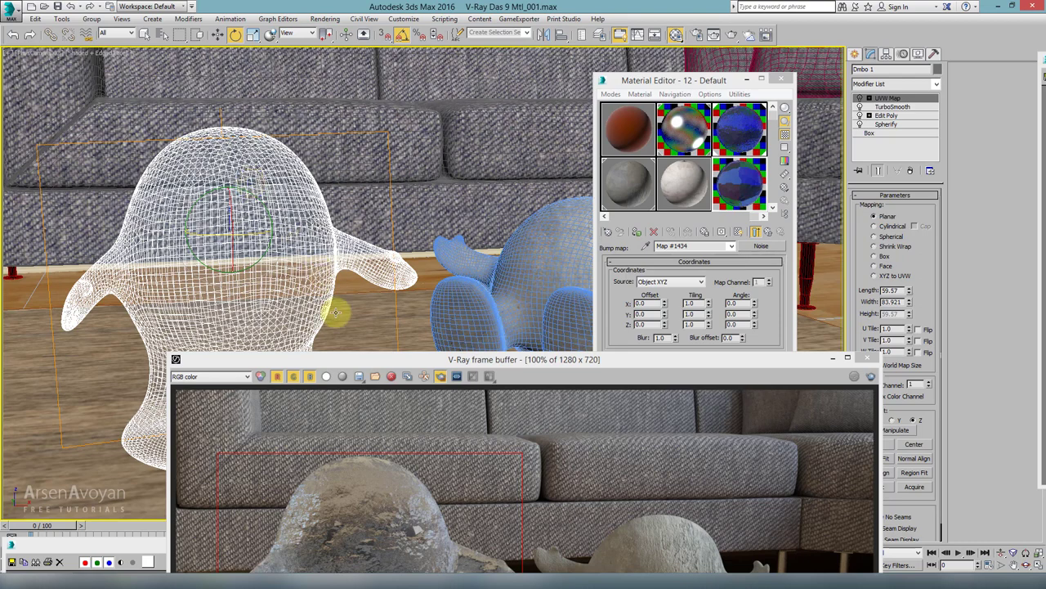
drag(346, 359, 329, 316)
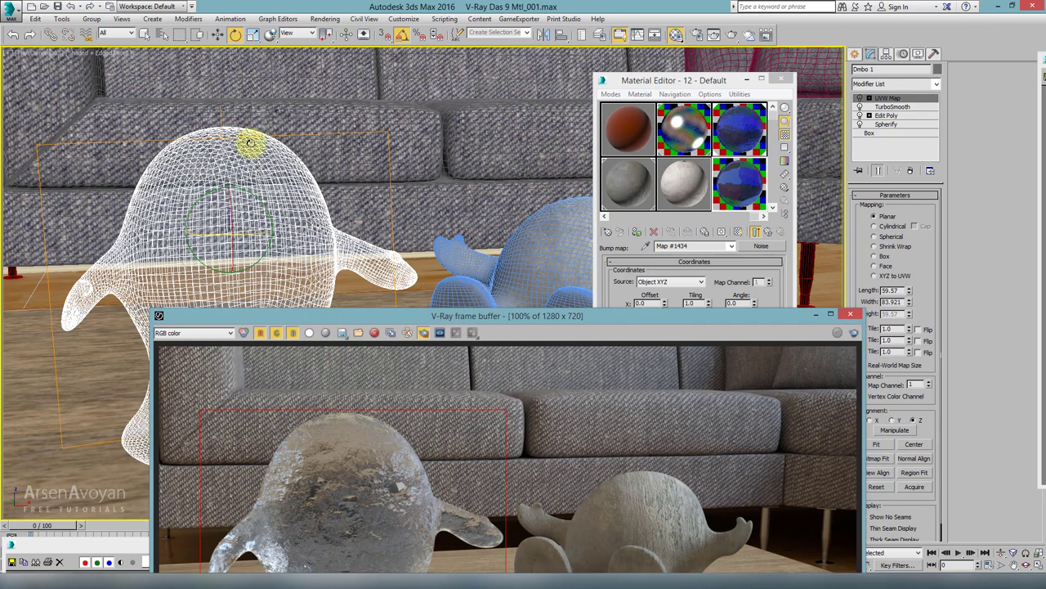
drag(401, 314, 270, 62)
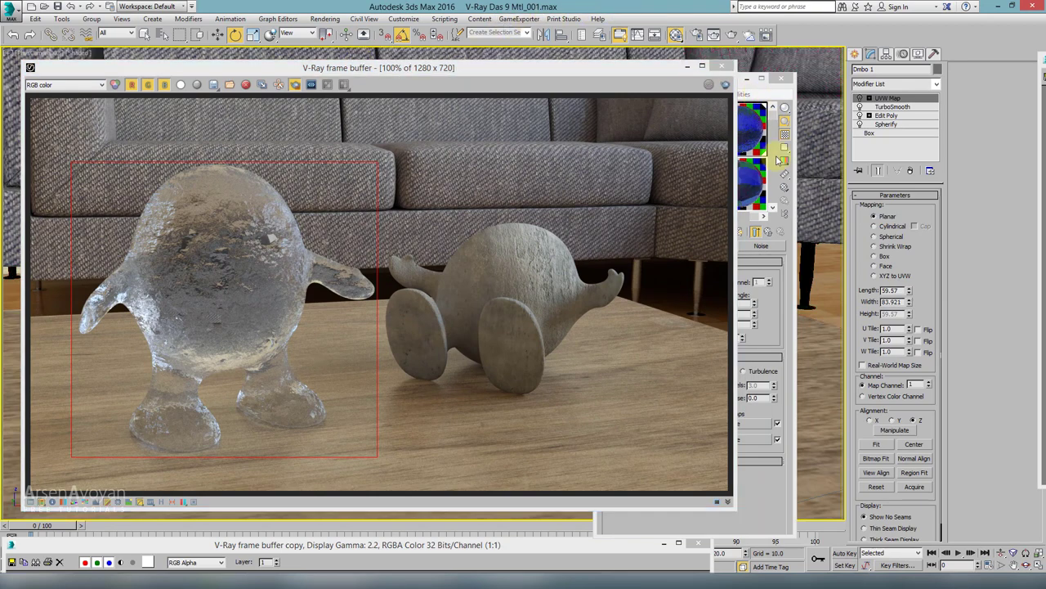
Show the Noise map by itself in the material's sample slot and open an enlarged preview of it beside the editor
click(773, 297)
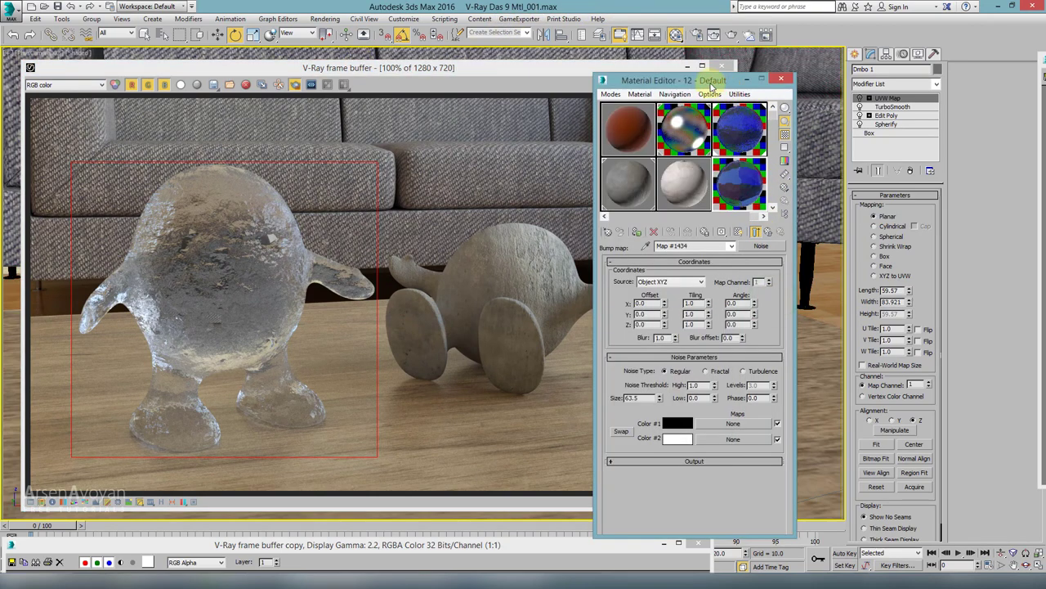
drag(711, 85, 739, 76)
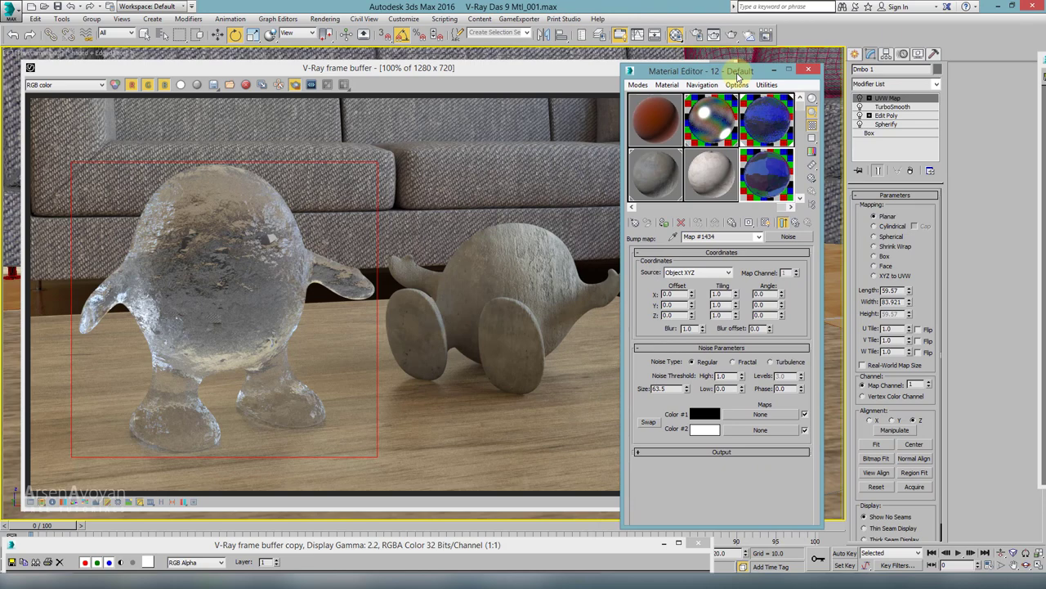
drag(738, 76, 733, 71)
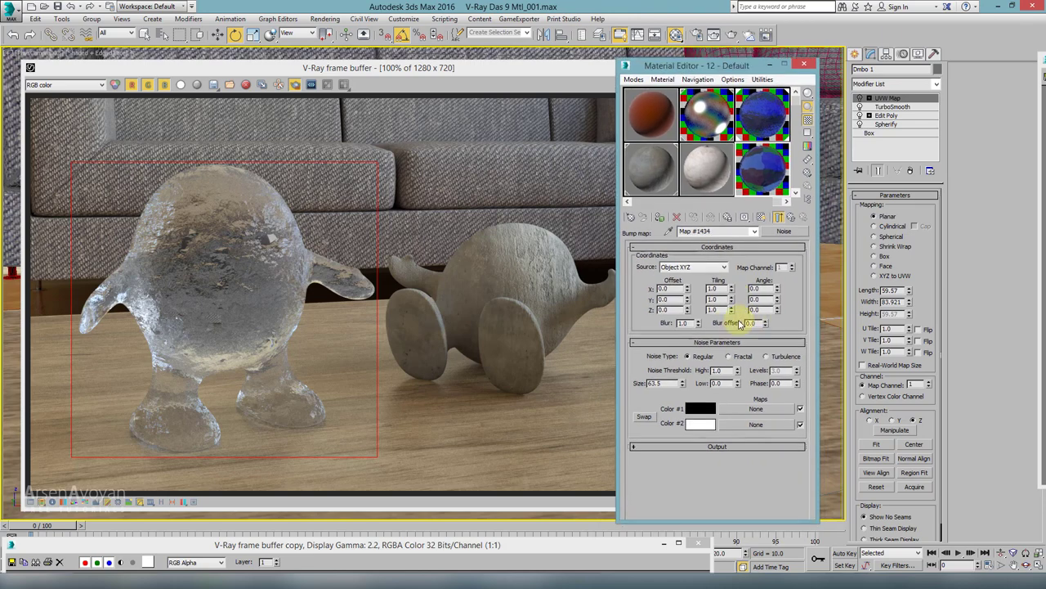
click(778, 219)
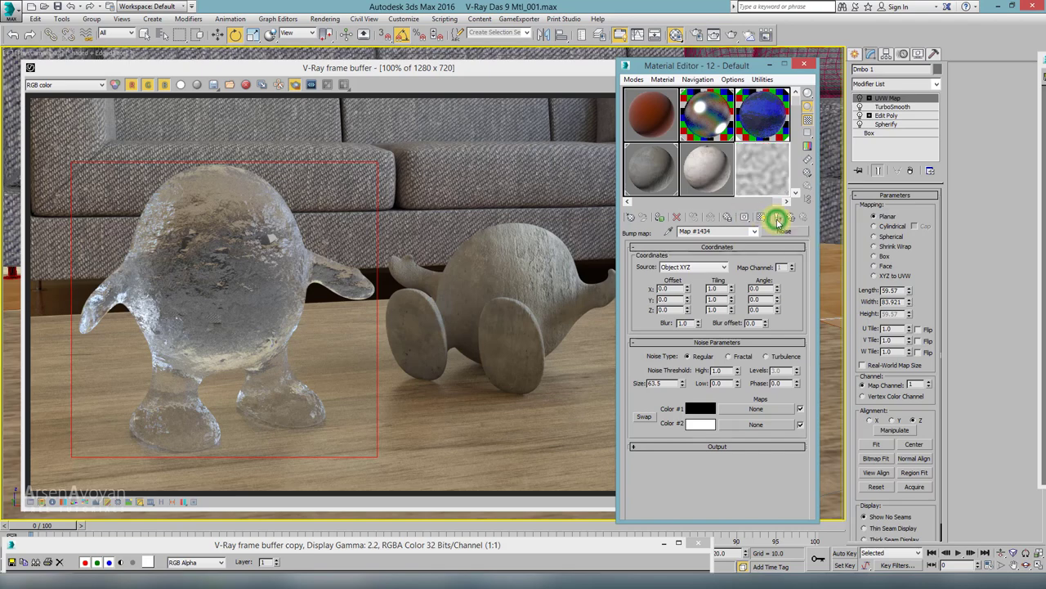
double_click(766, 170)
drag(355, 92, 283, 94)
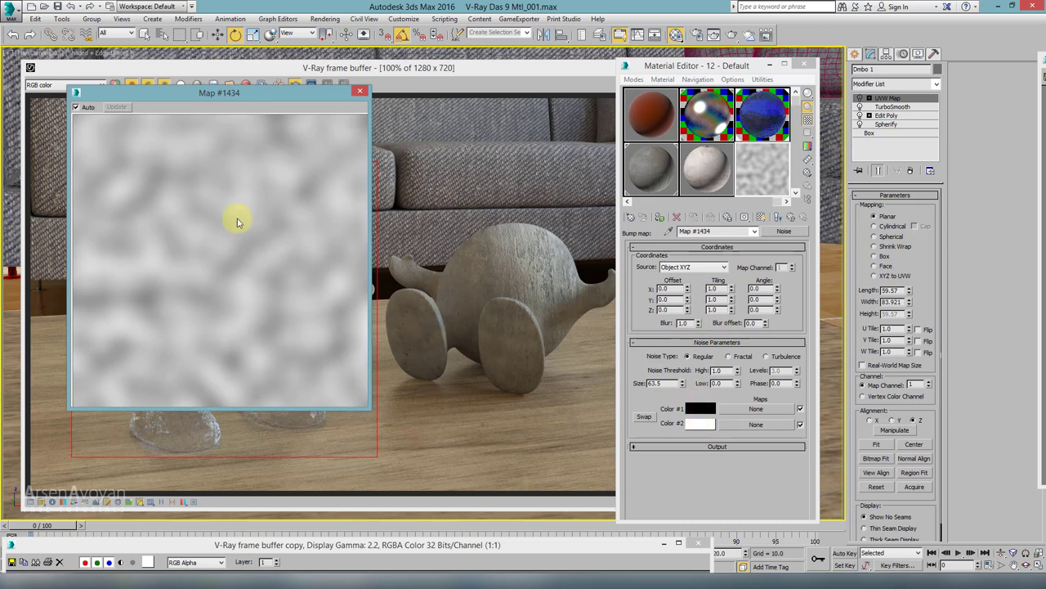
Try a tiling of 10 in X, Y and Z on the Noise map
double_click(717, 289)
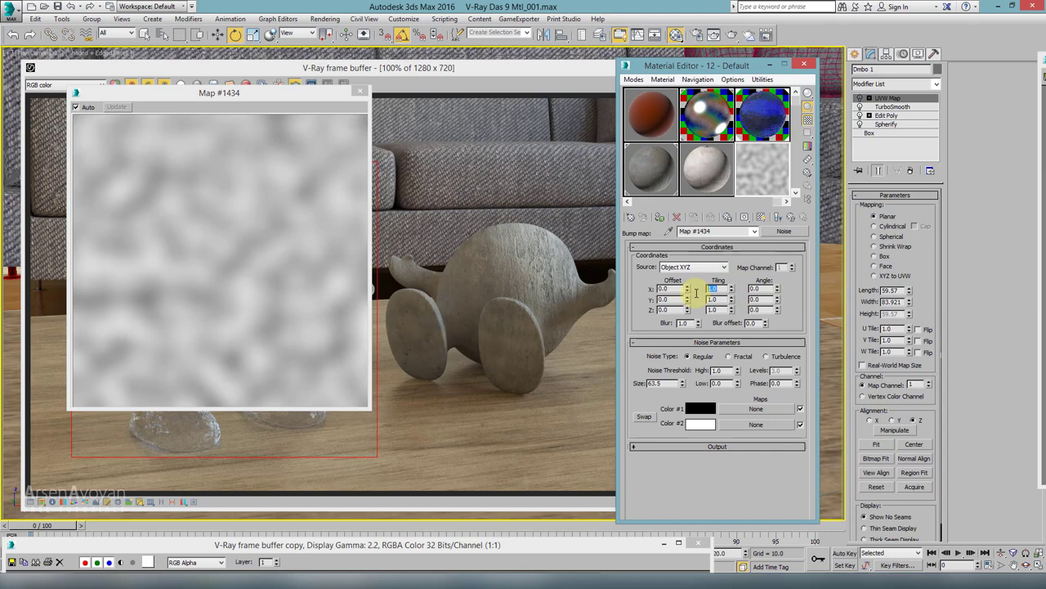
text(10)
key(Tab)
text(10)
key(Tab)
text(10)
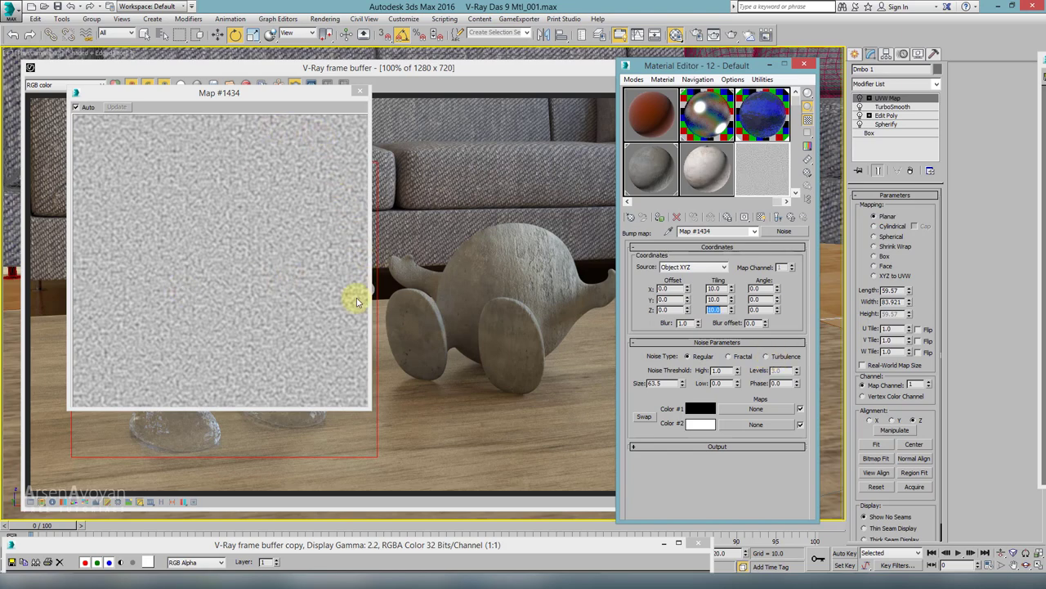
Return the Noise map's X, Y and Z tiling to 1
double_click(716, 289)
text(1)
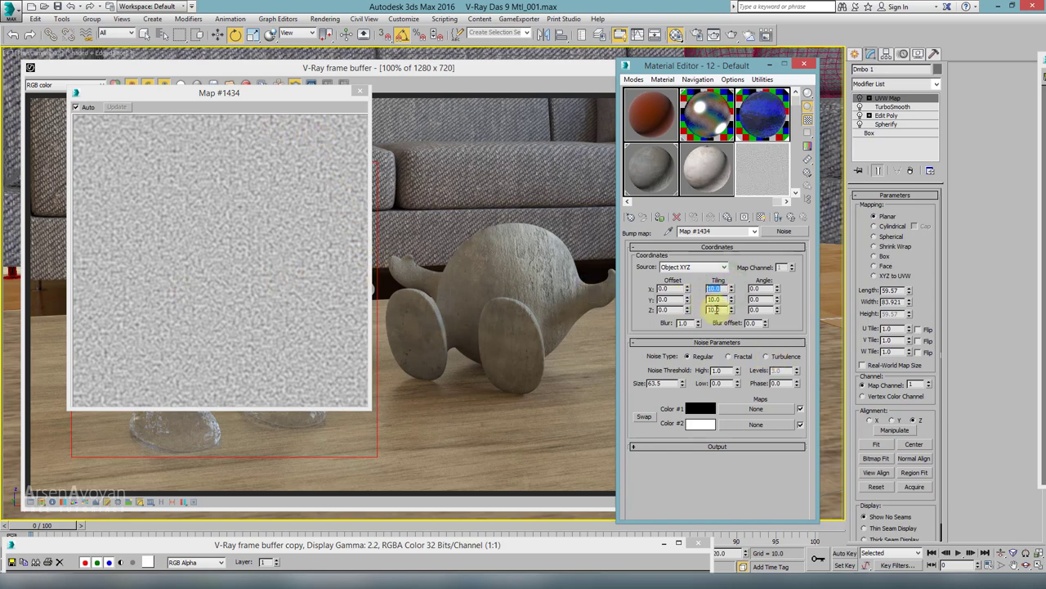
double_click(716, 299)
text(1)
key(Tab)
text(1)
key(Return)
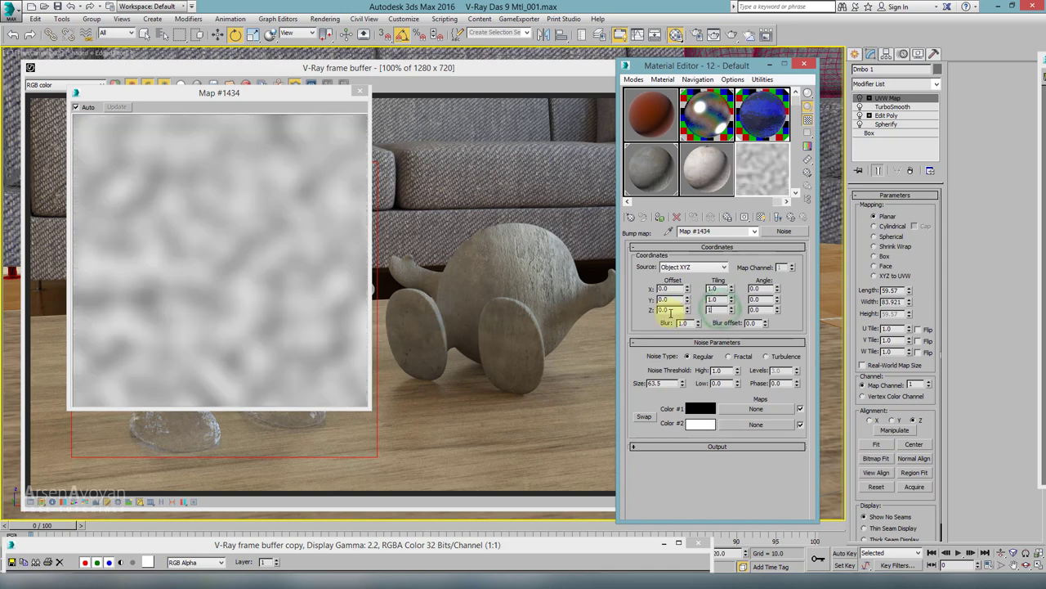
Compare the Fractal and Turbulence noise types in the enlarged preview and keep Fractal
click(728, 356)
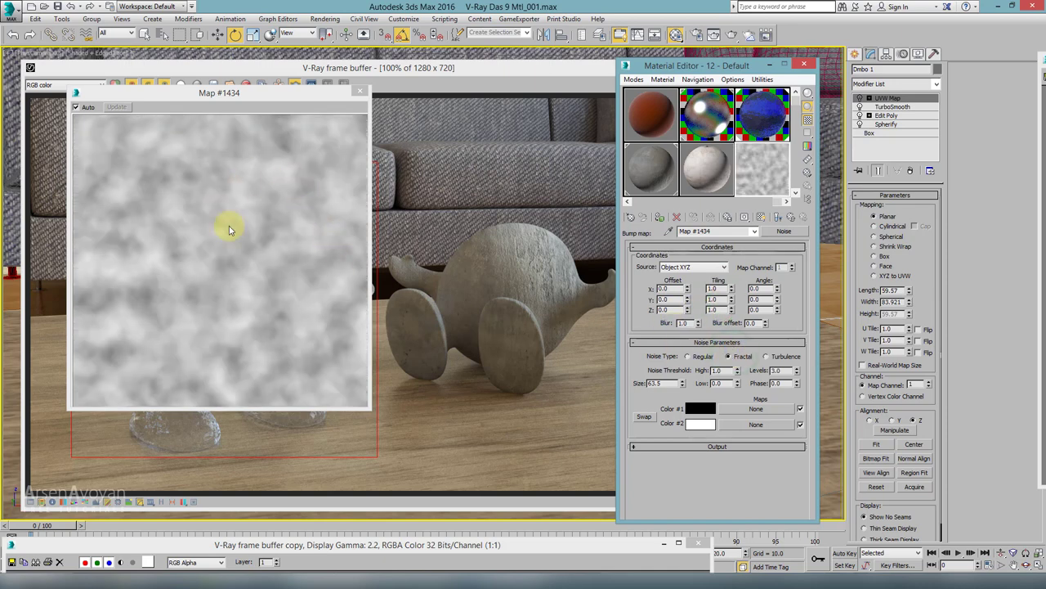
click(766, 356)
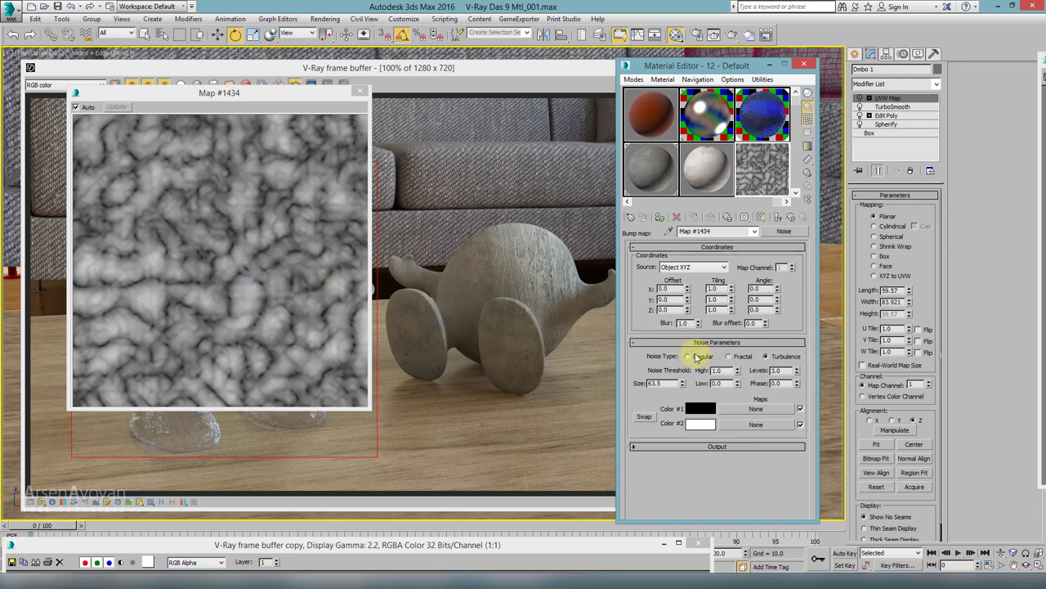
click(728, 357)
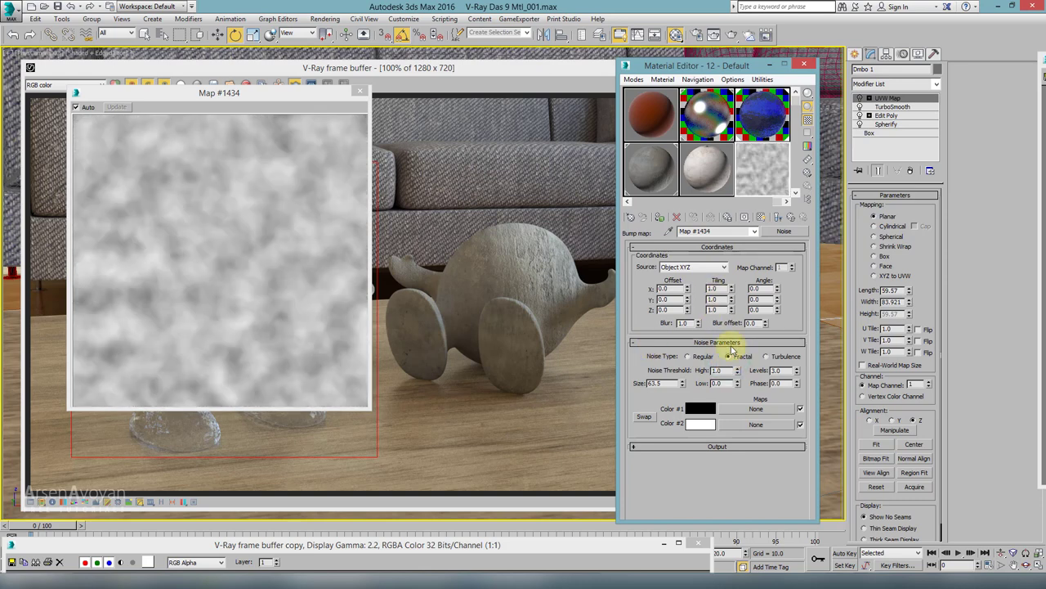
Set the fractal Noise map's tiling to 10 in X, Y and Z and its size to 10
double_click(721, 289)
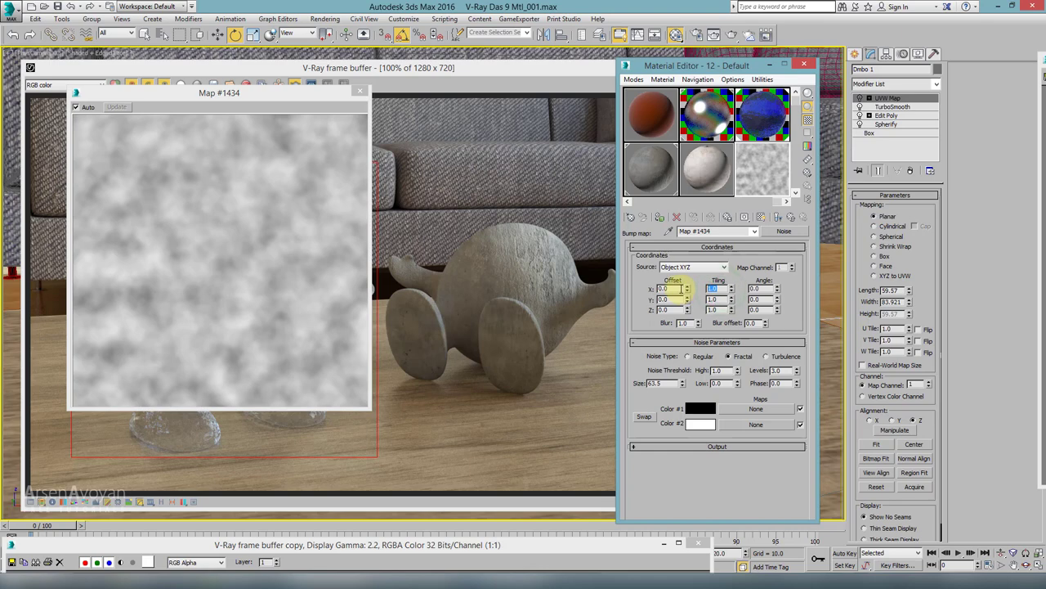
text(10)
key(Tab)
text(10)
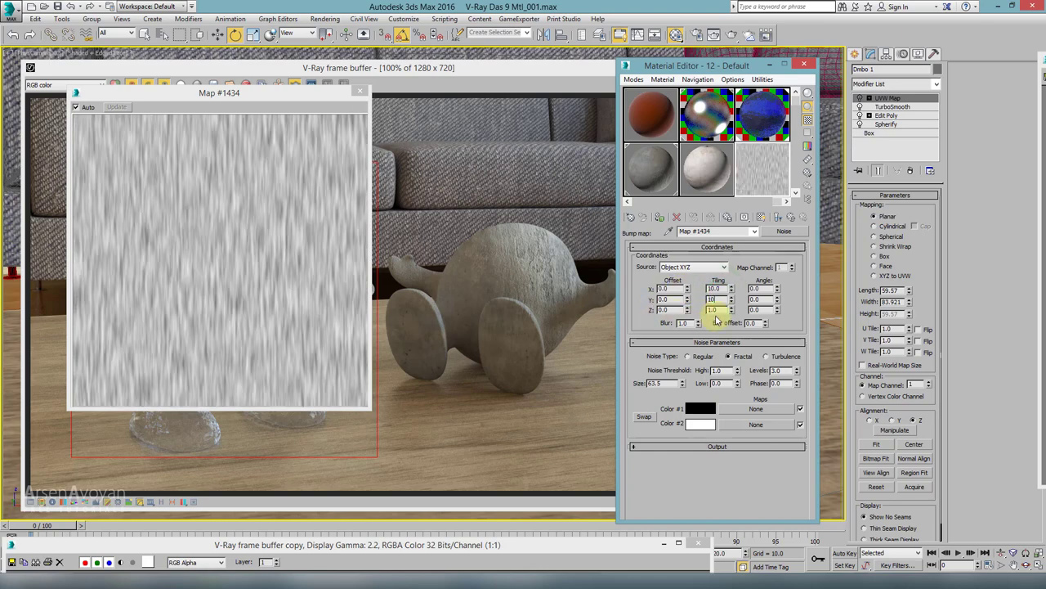
double_click(720, 309)
text(1)
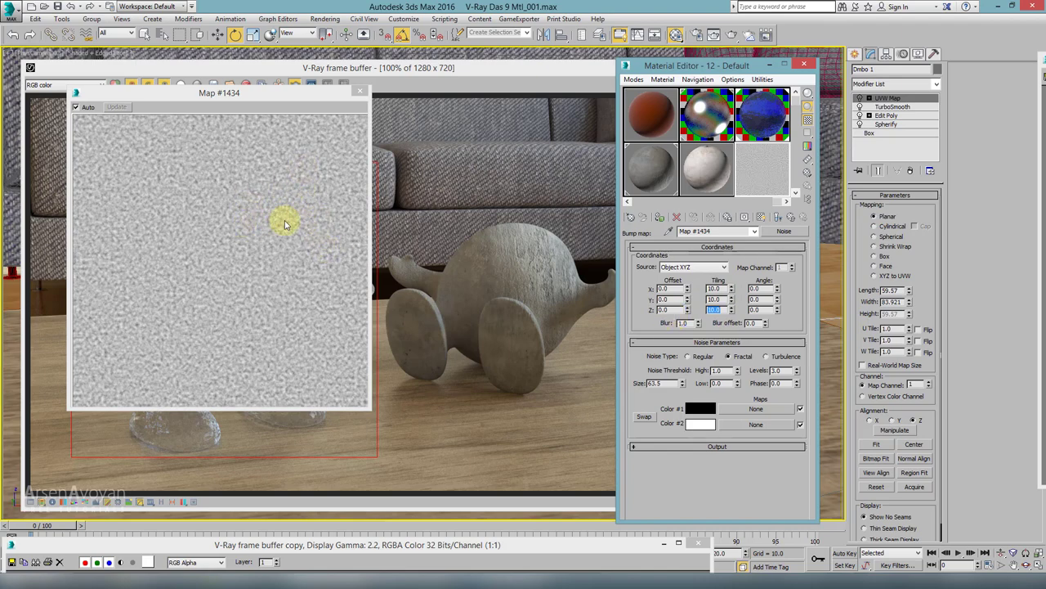
double_click(660, 383)
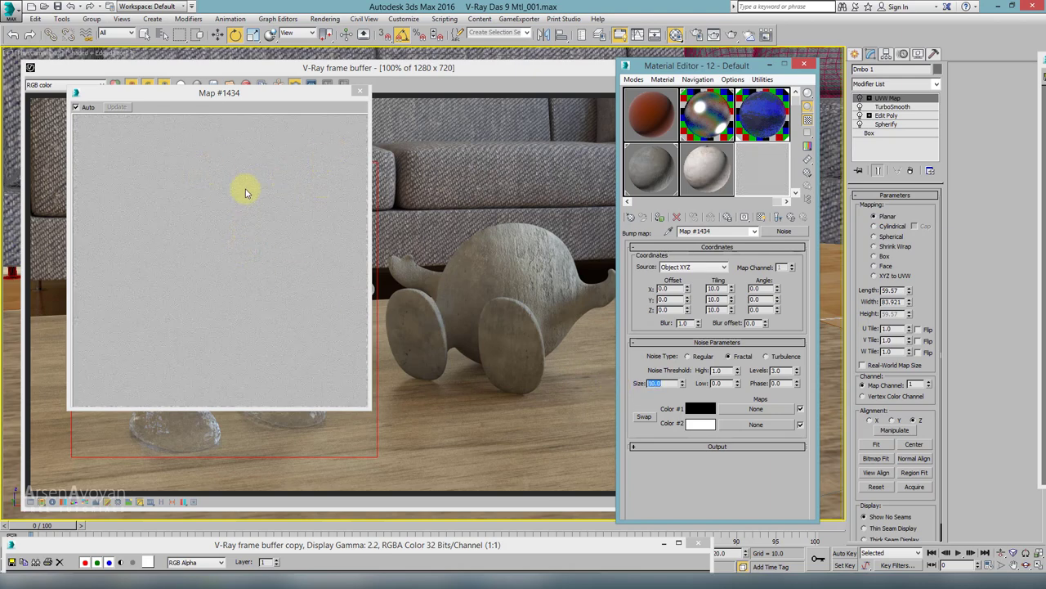
Shrink the enlarged preview and show the full 12 - Default material in it instead of the Noise map alone
drag(370, 409, 350, 385)
click(339, 92)
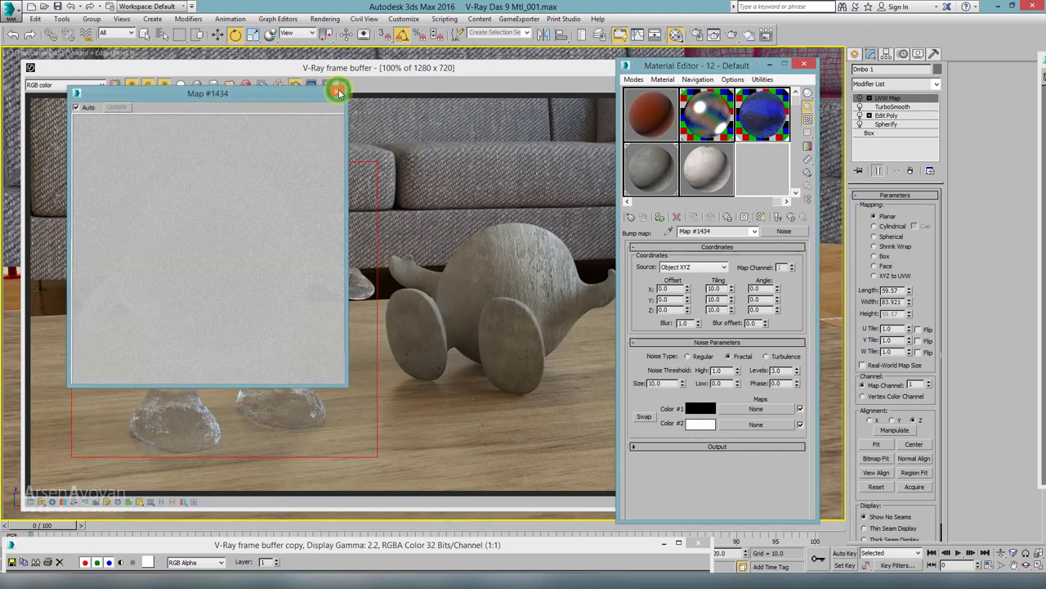
click(779, 217)
double_click(767, 168)
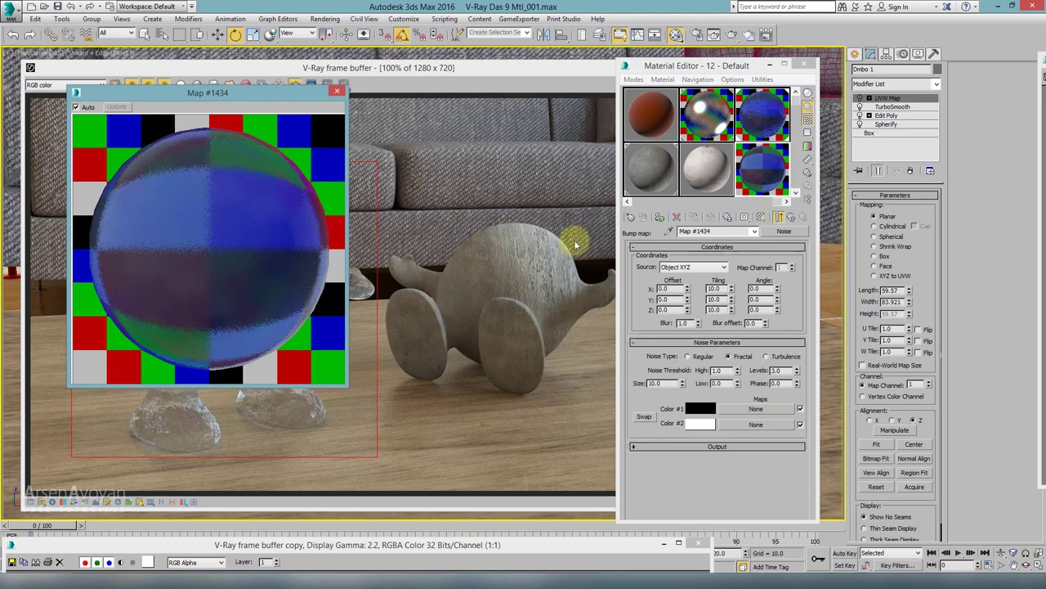
Compare the 12 - Default material with its Bump map off and on, set the bump amount to 20, and close the preview
click(791, 219)
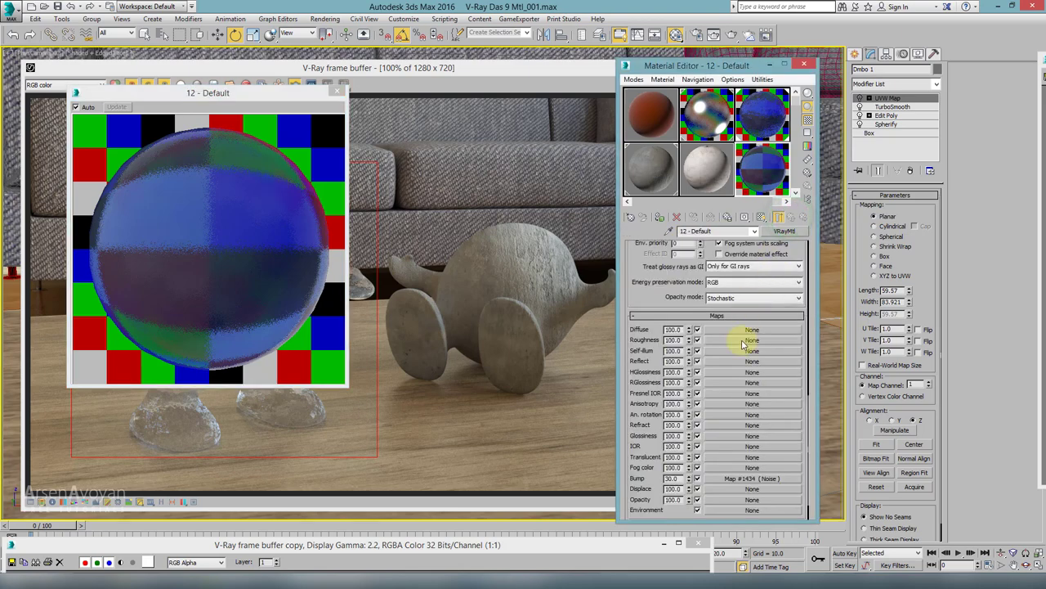
click(696, 479)
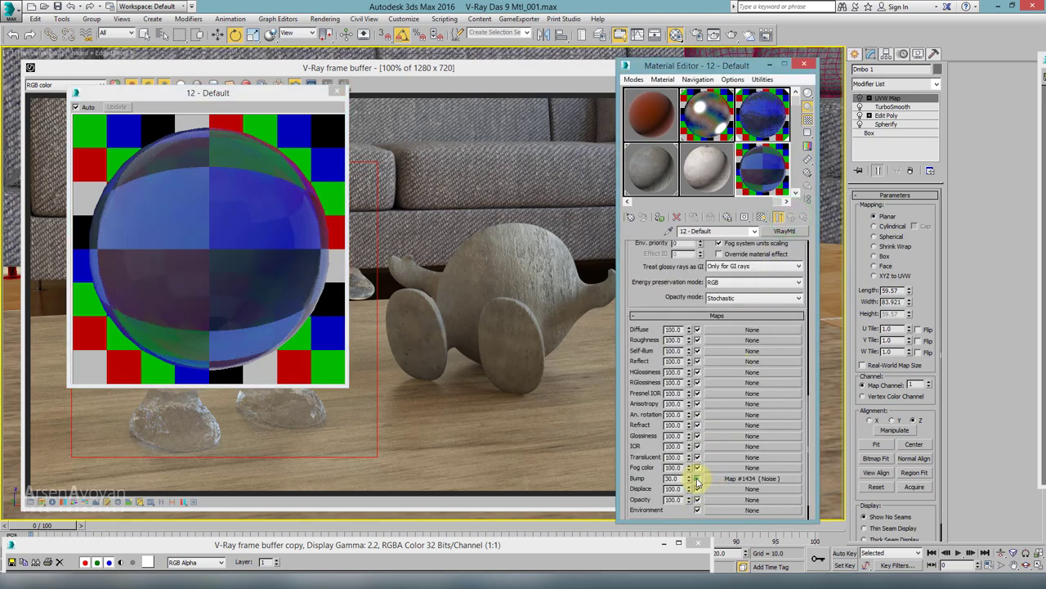
click(697, 479)
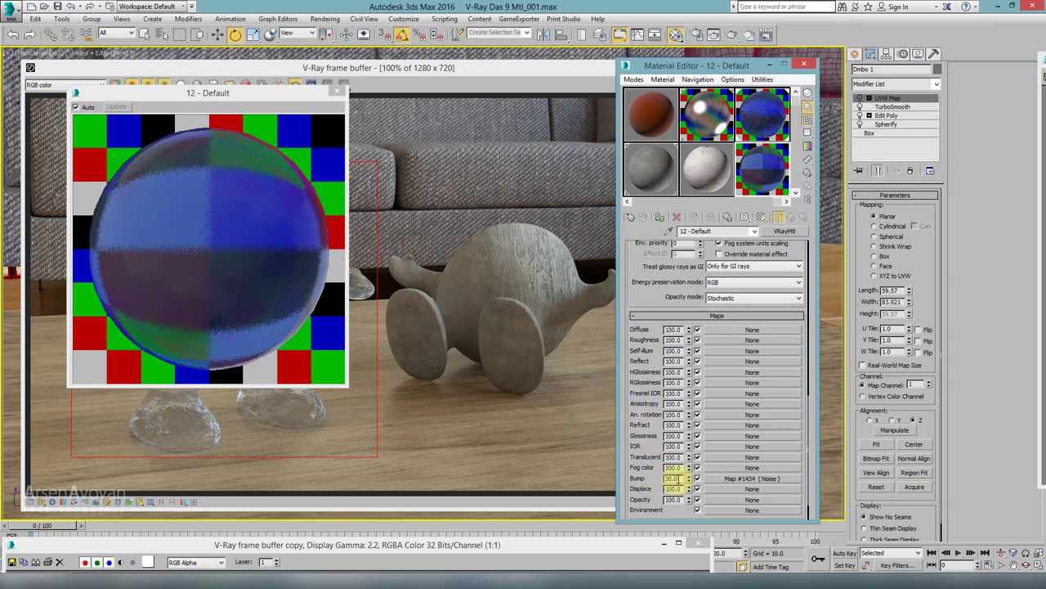
double_click(678, 479)
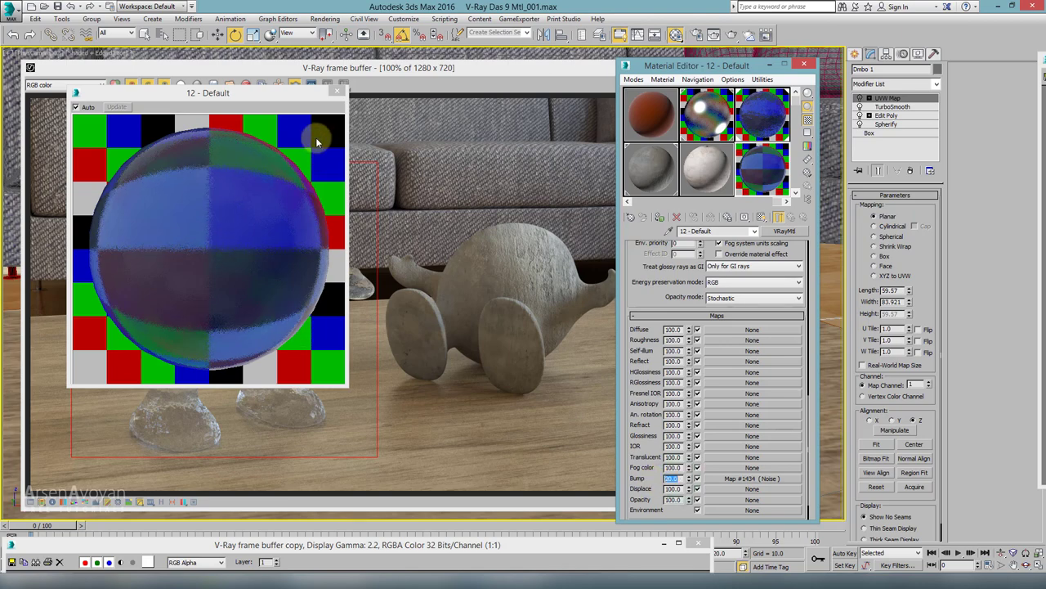
click(340, 93)
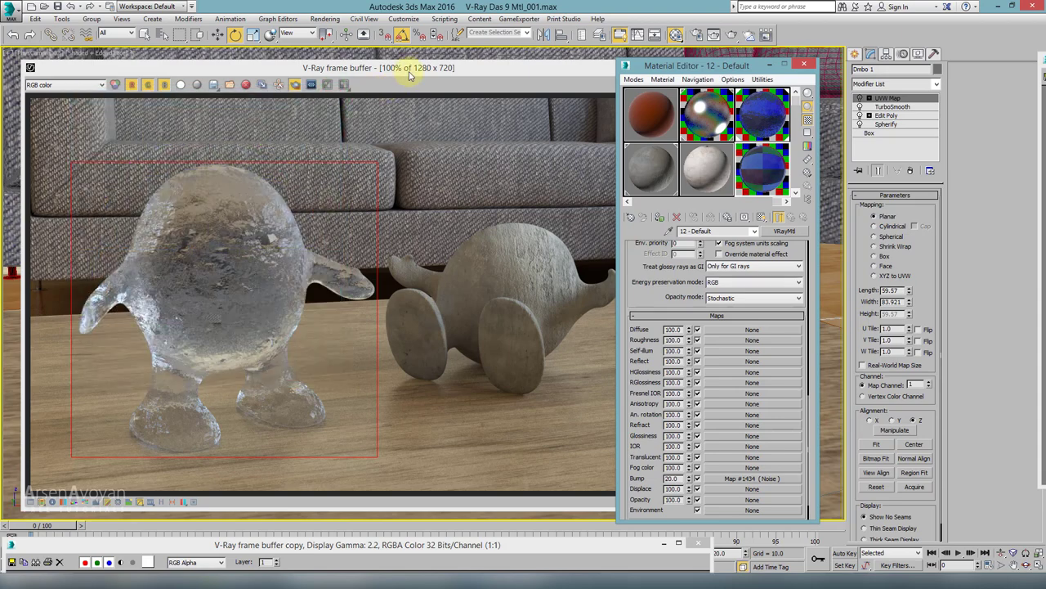
Assign the 12 - Default material to the standing figure and render its region in the V-Ray frame buffer
drag(401, 67, 408, 360)
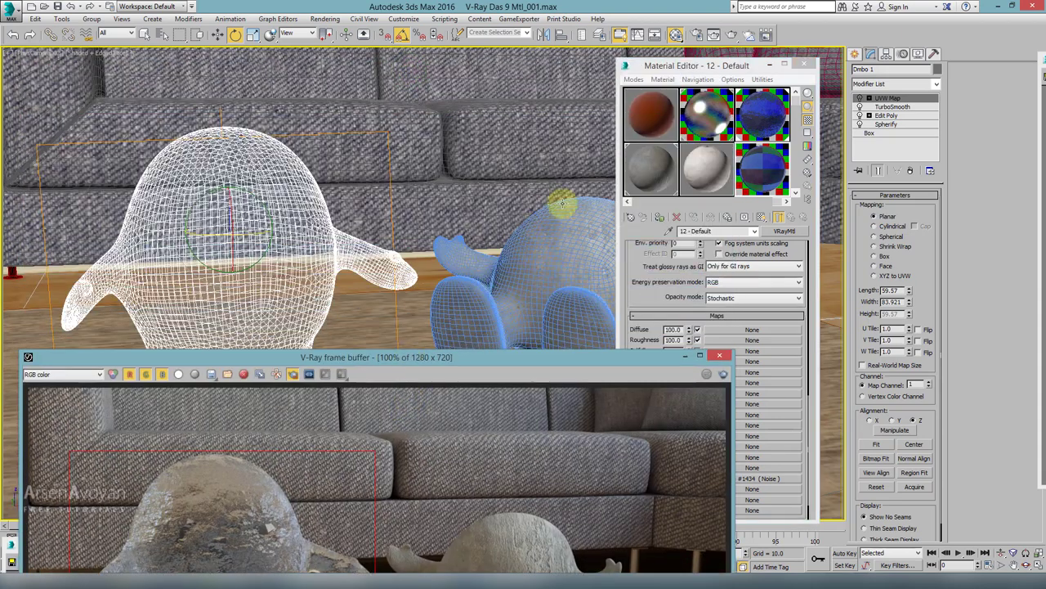
click(660, 218)
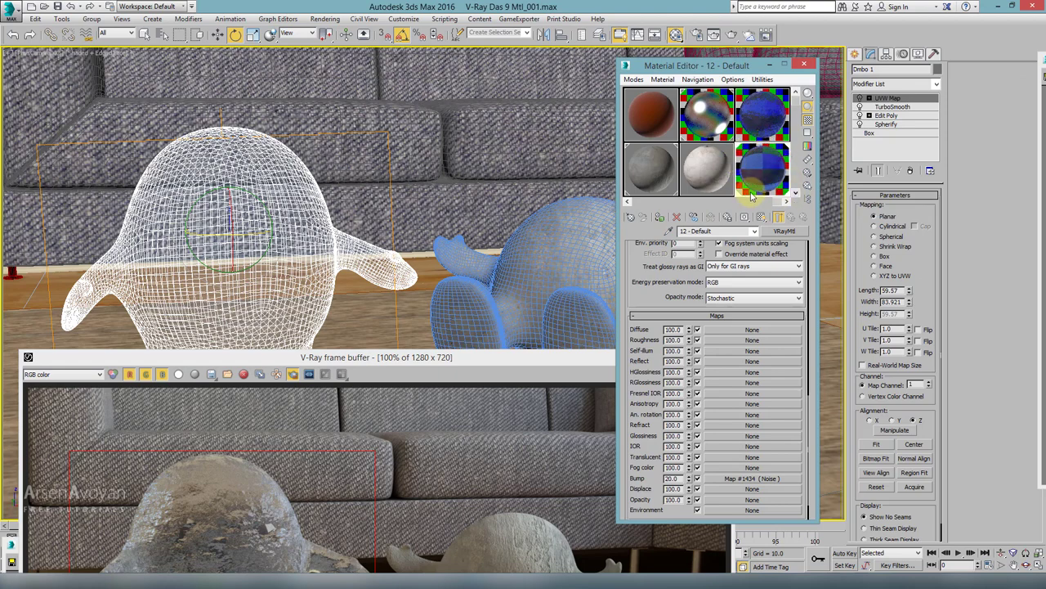
drag(735, 147, 336, 202)
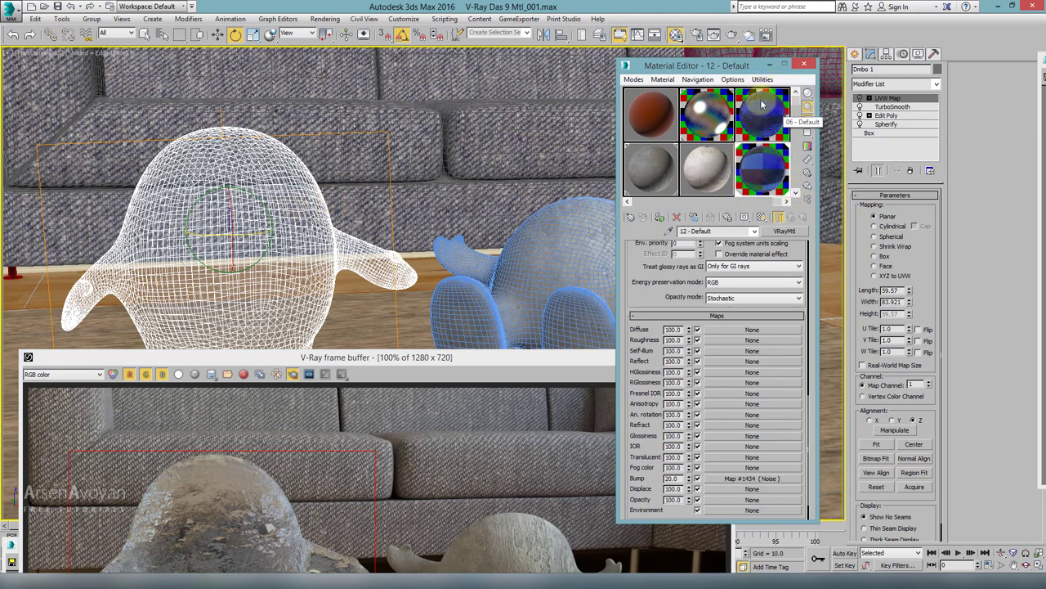
drag(764, 115, 497, 355)
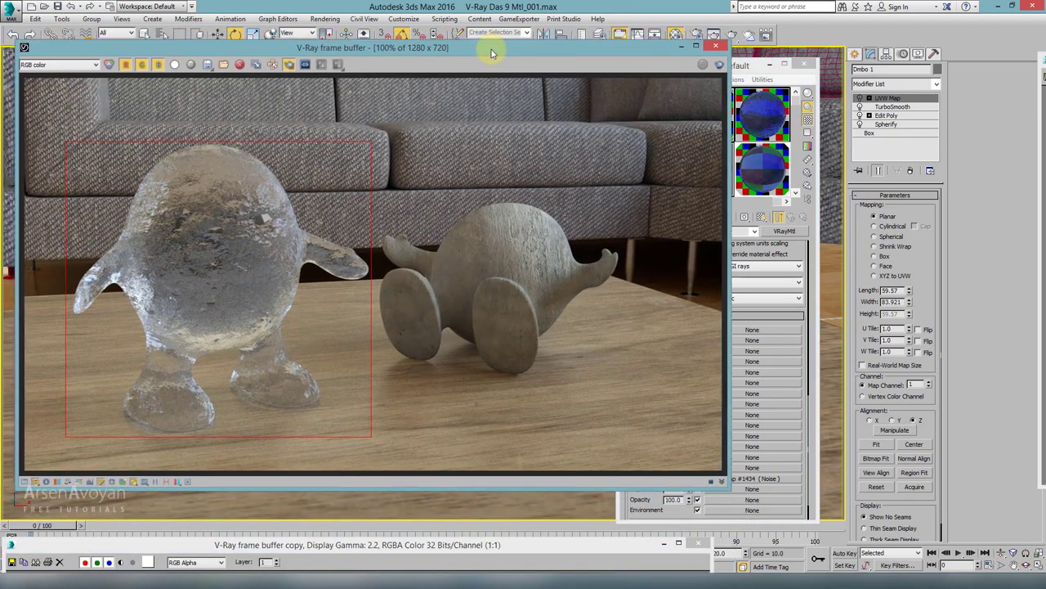
click(714, 70)
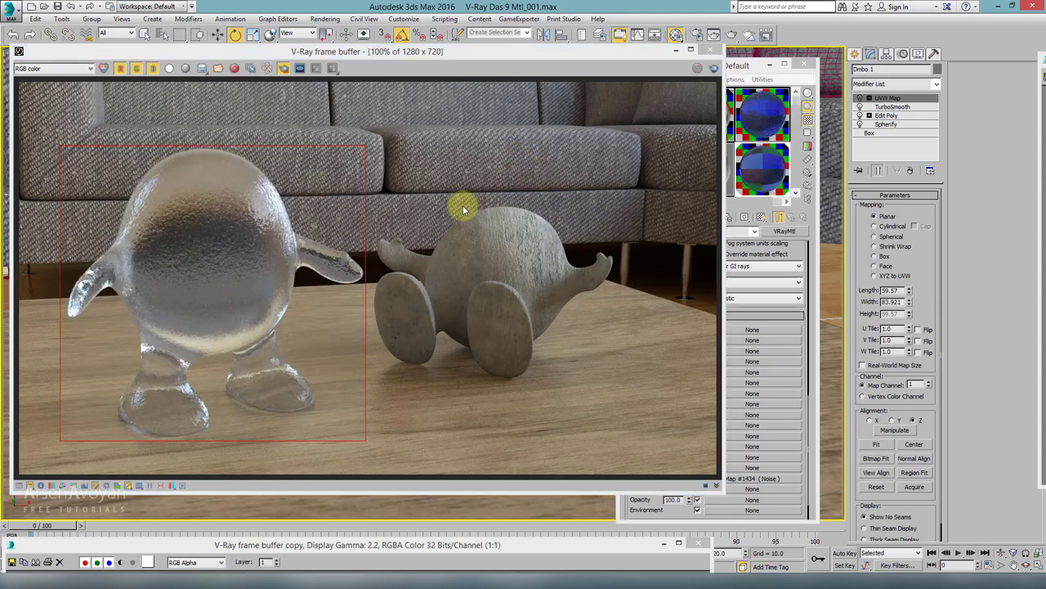
Compare the new render side by side with the earlier frame buffer copy, and close both windows
drag(310, 543, 689, 70)
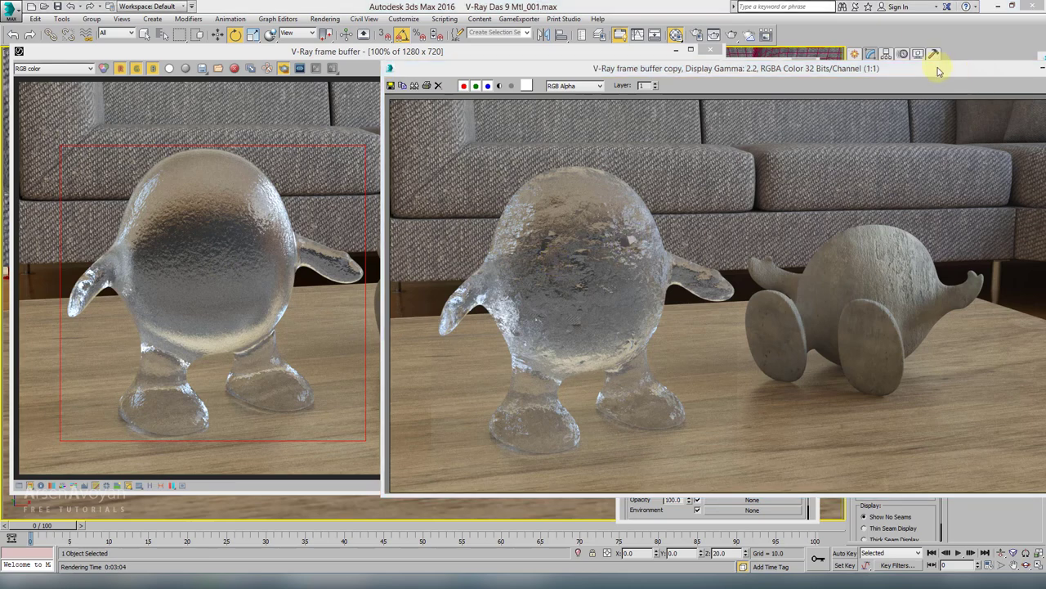
drag(939, 72, 776, 102)
click(815, 96)
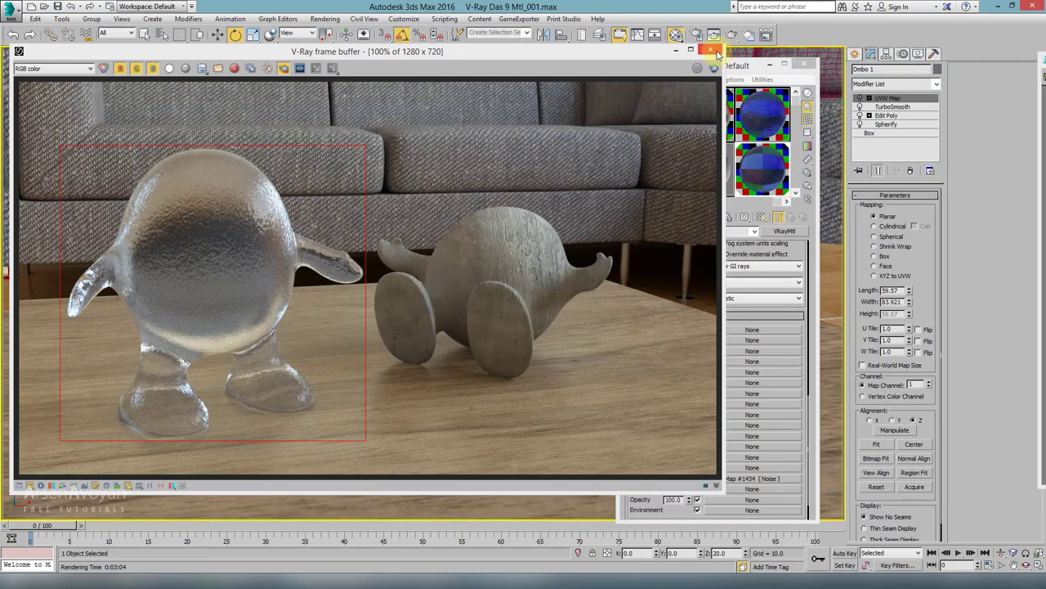
drag(639, 57, 577, 97)
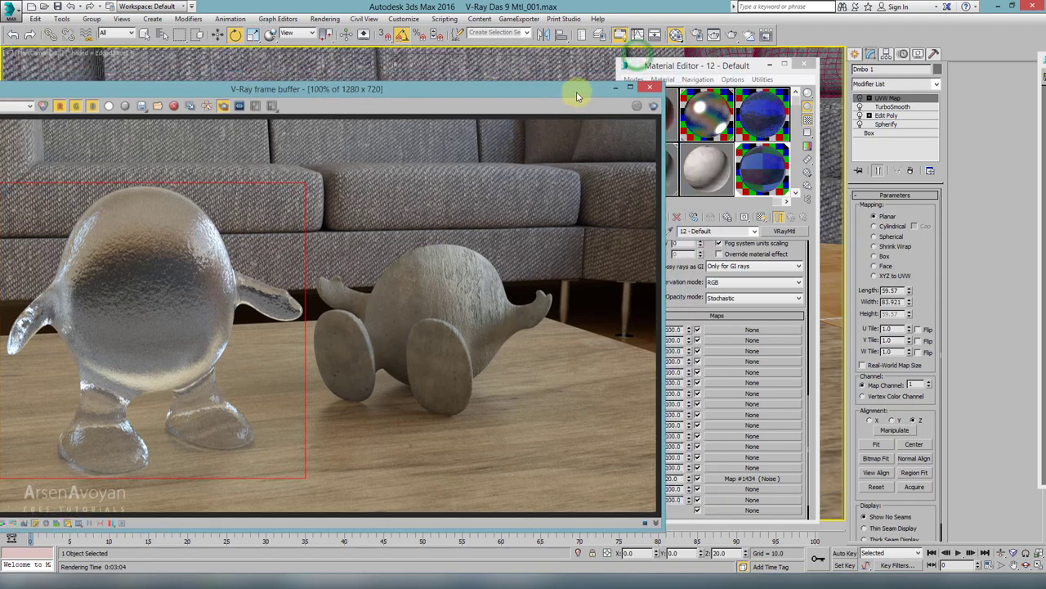
click(649, 87)
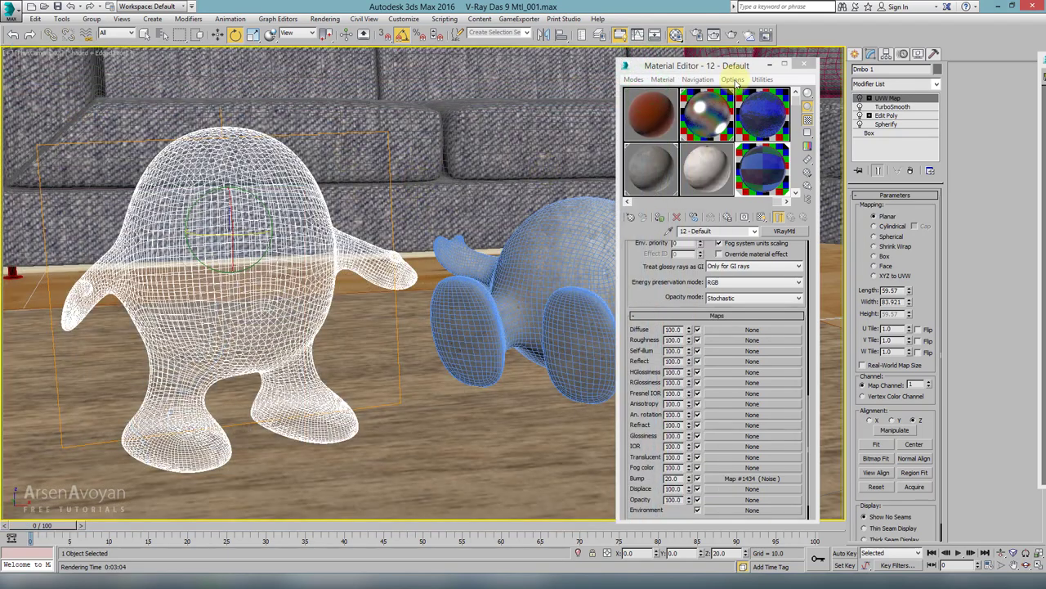
Change the unused 18 - Default material in the Material Editor to VRayMtl
drag(740, 67, 731, 52)
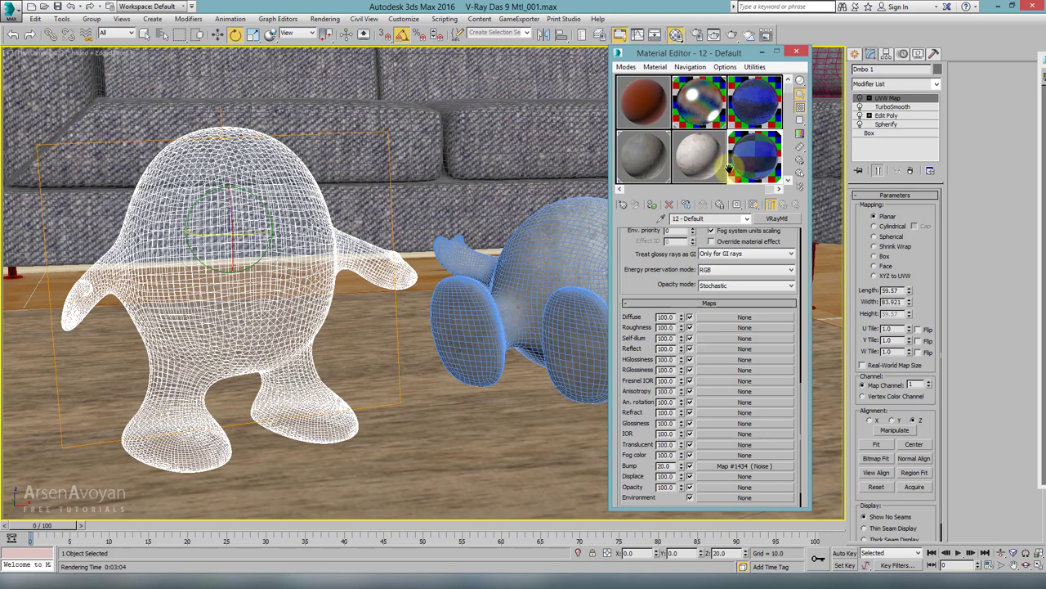
scroll(728, 131, down, 3)
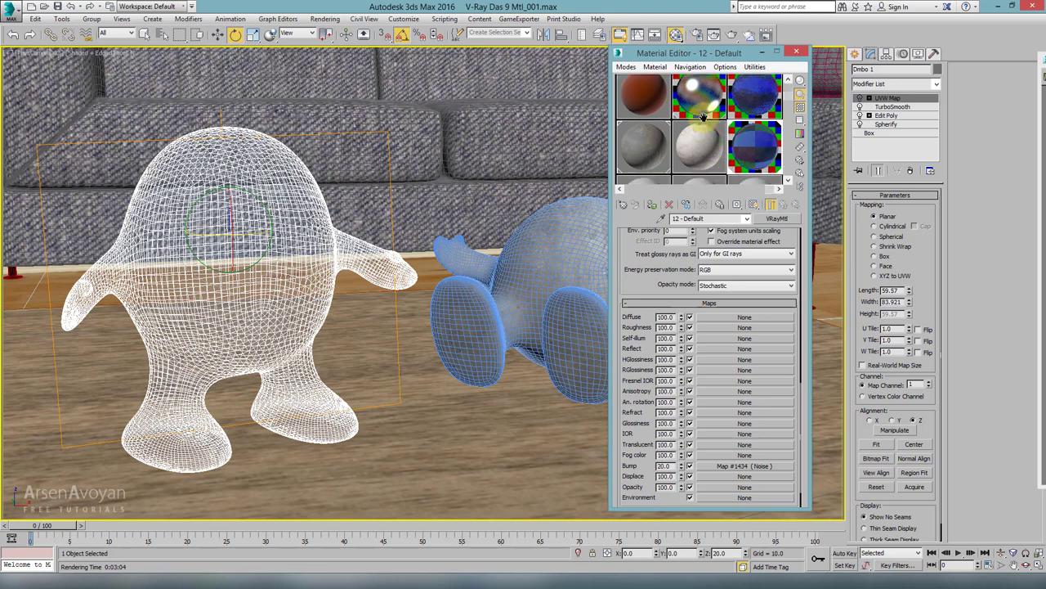
click(730, 135)
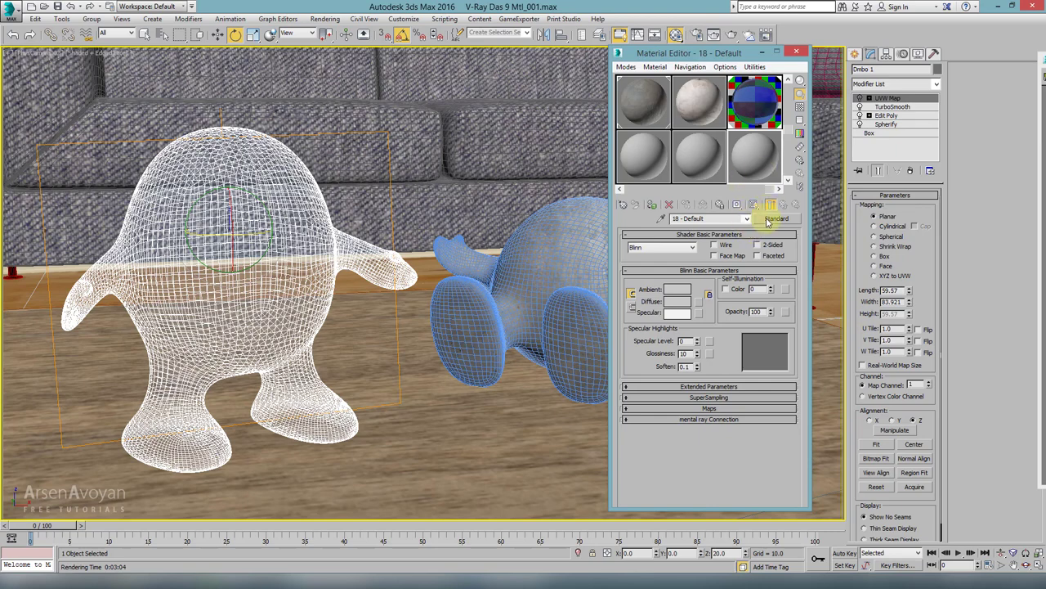
click(768, 220)
double_click(331, 327)
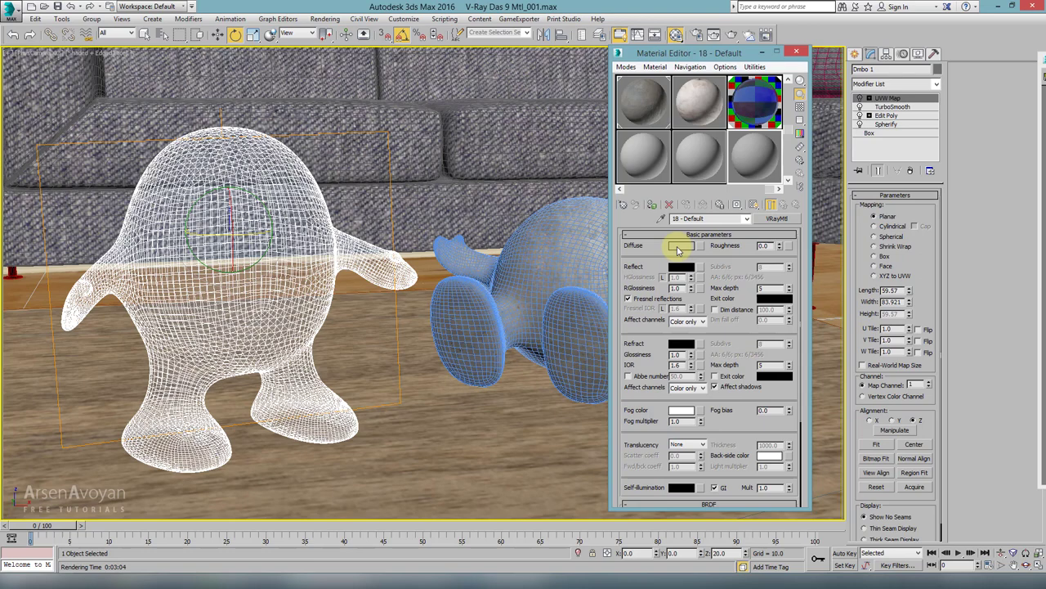
Assign a Falloff map to the Diffuse color of the 18 - Default material
click(701, 248)
click(399, 213)
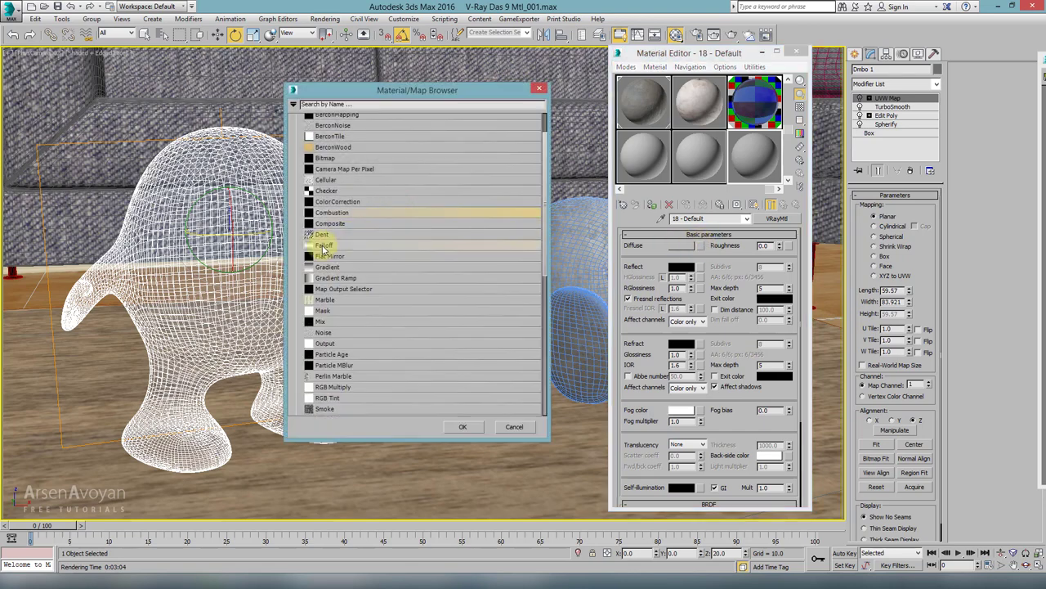
click(327, 246)
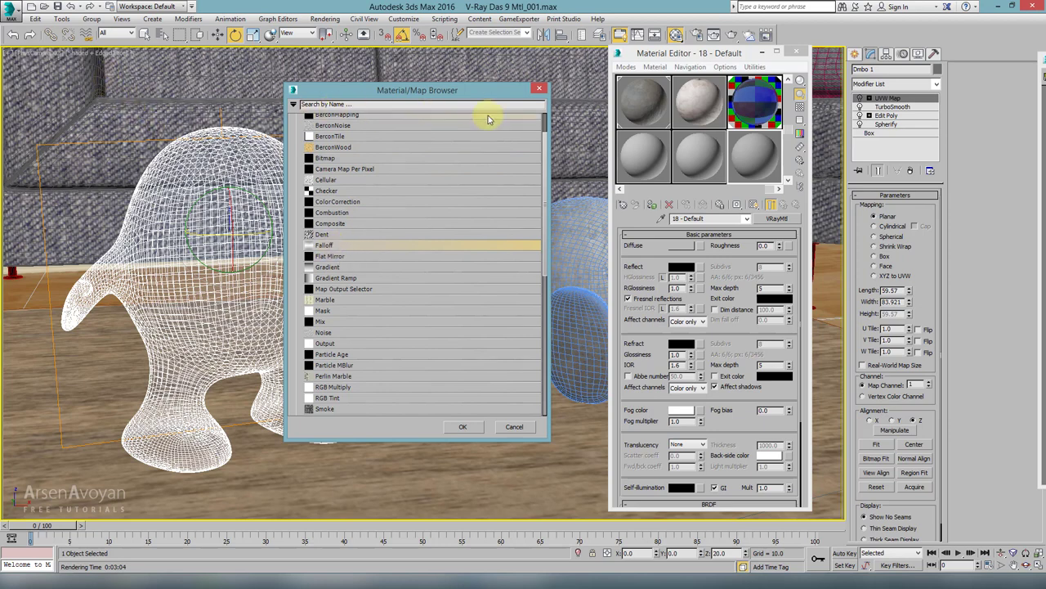
double_click(353, 244)
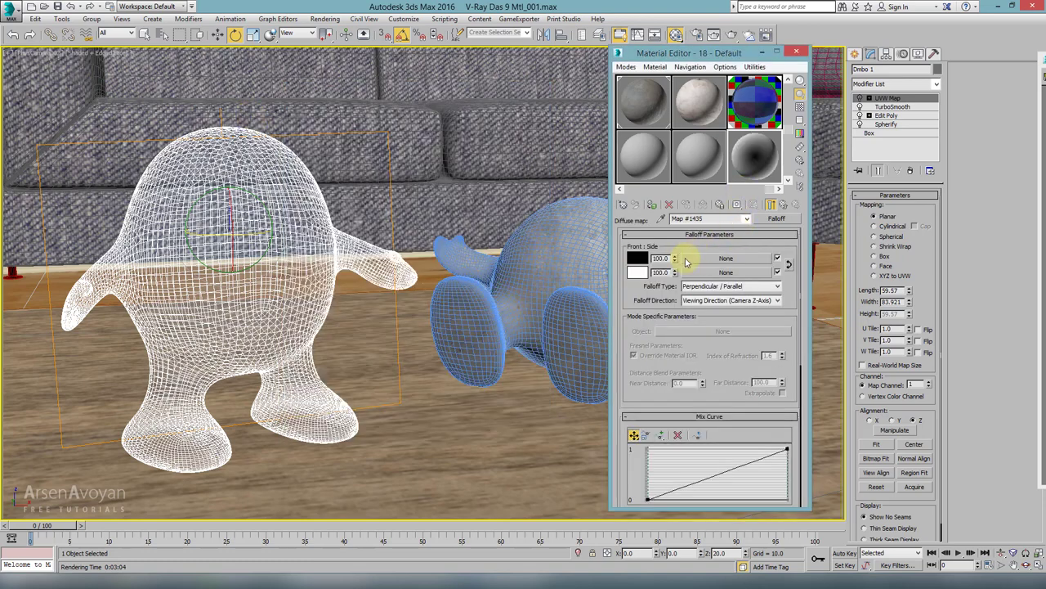
Set the Falloff map's front color to green and its side color to dark purple
click(644, 260)
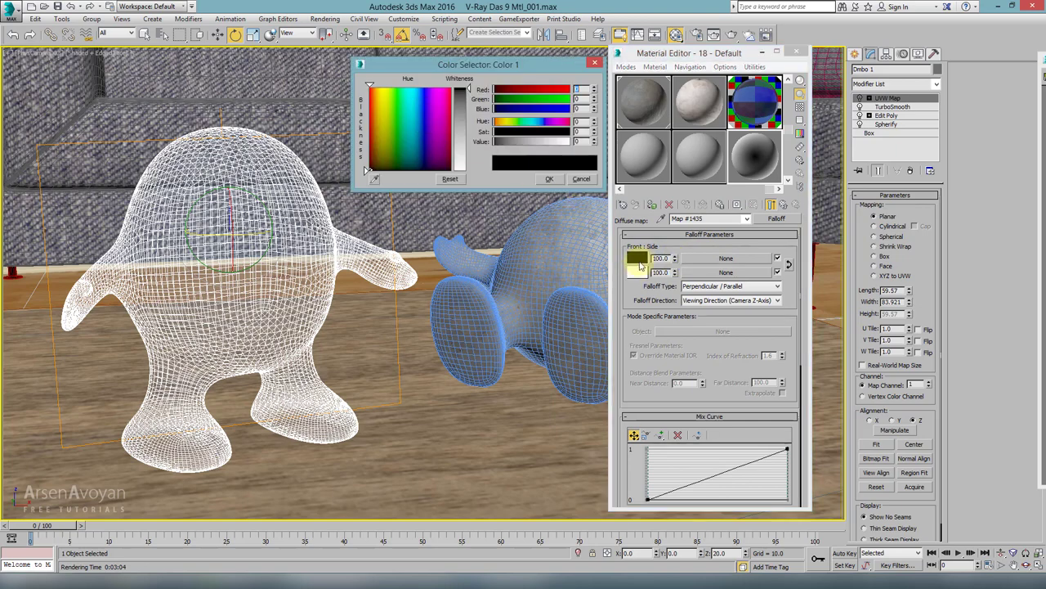
click(448, 117)
drag(444, 119, 398, 113)
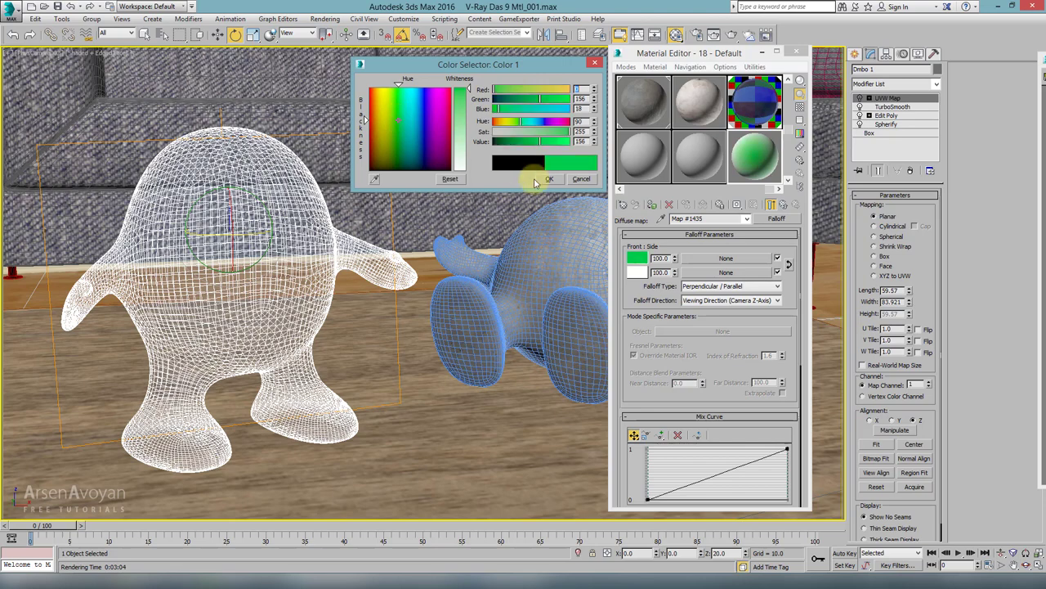
click(549, 178)
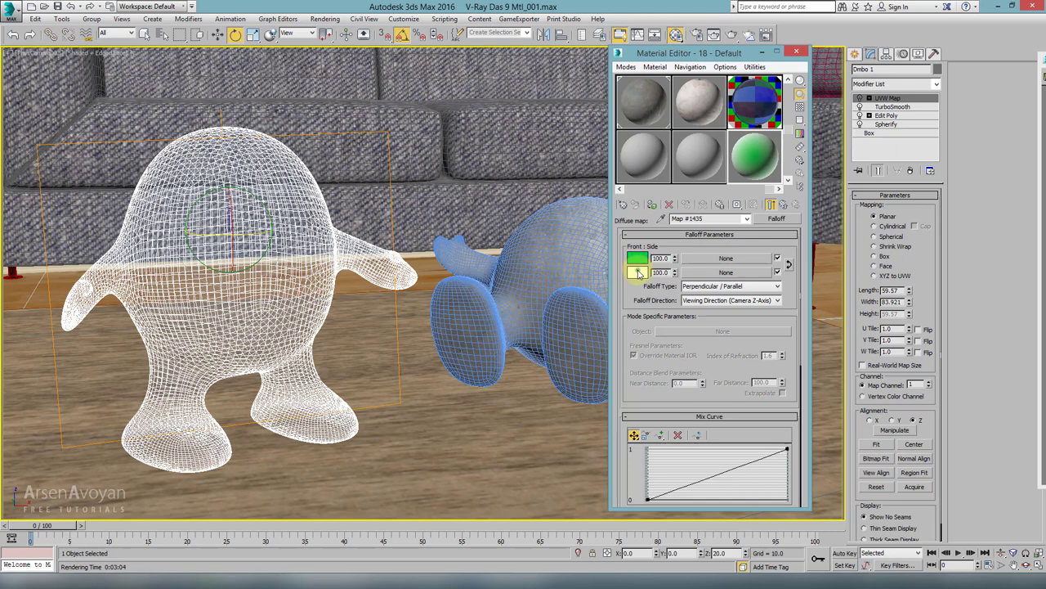
click(638, 273)
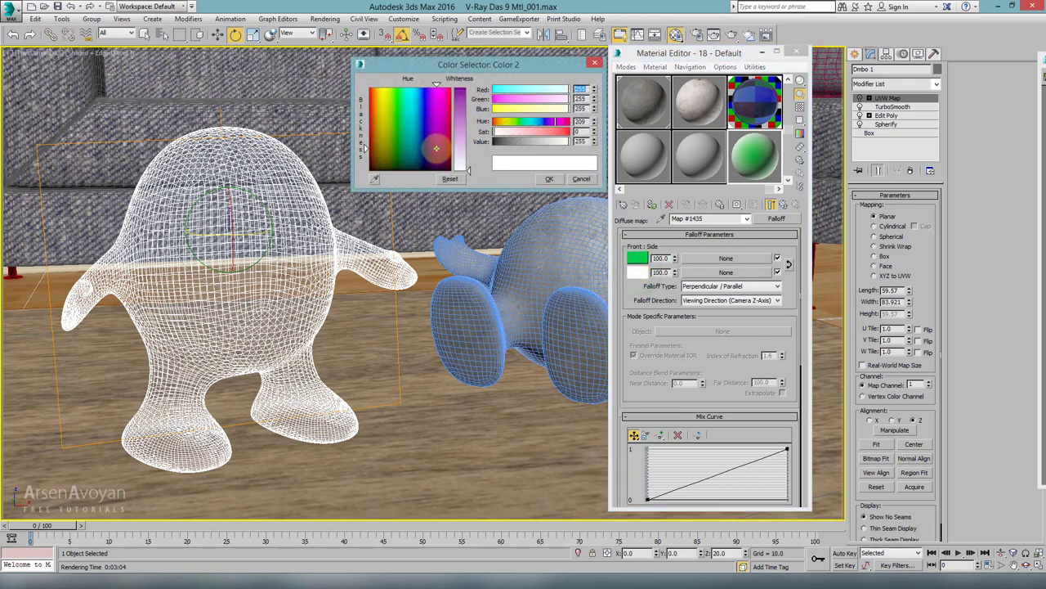
drag(435, 148, 461, 128)
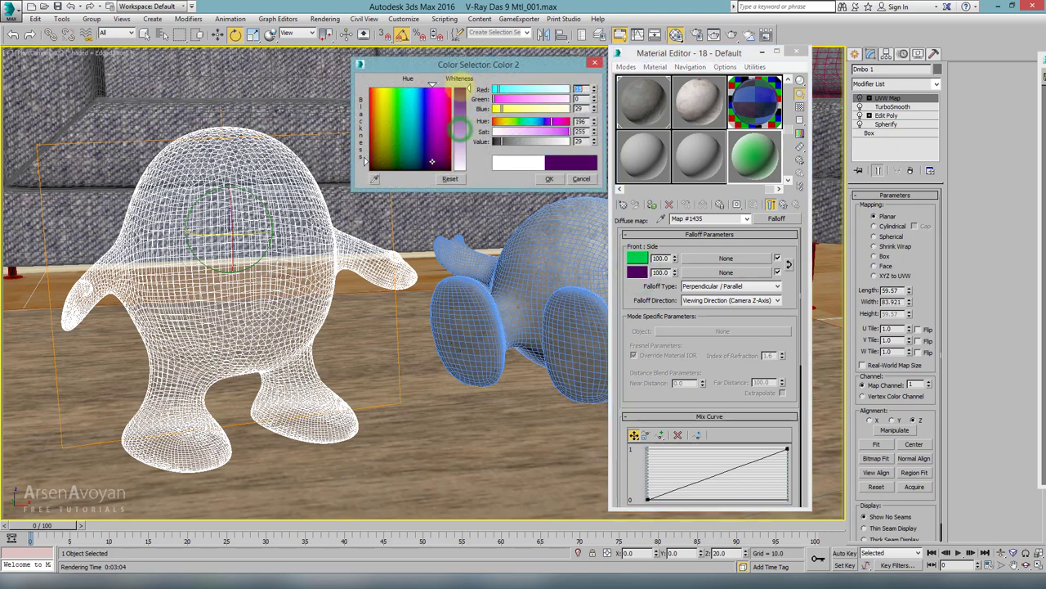
click(549, 179)
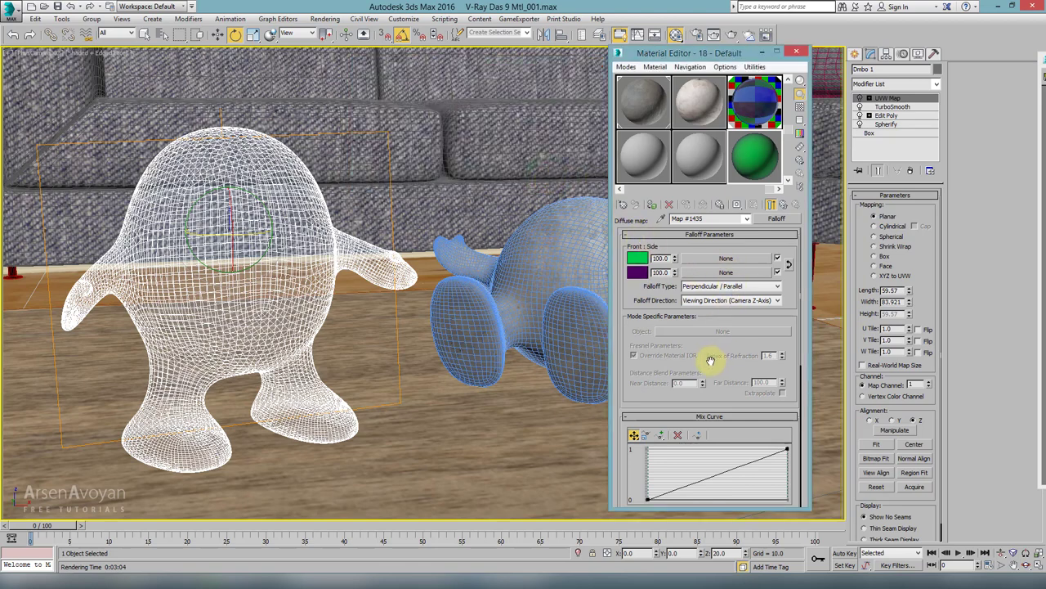
Enable the checkered sample background and bow the Falloff mix curve upward using an added smooth Bezier point near its start
scroll(694, 350, down, 2)
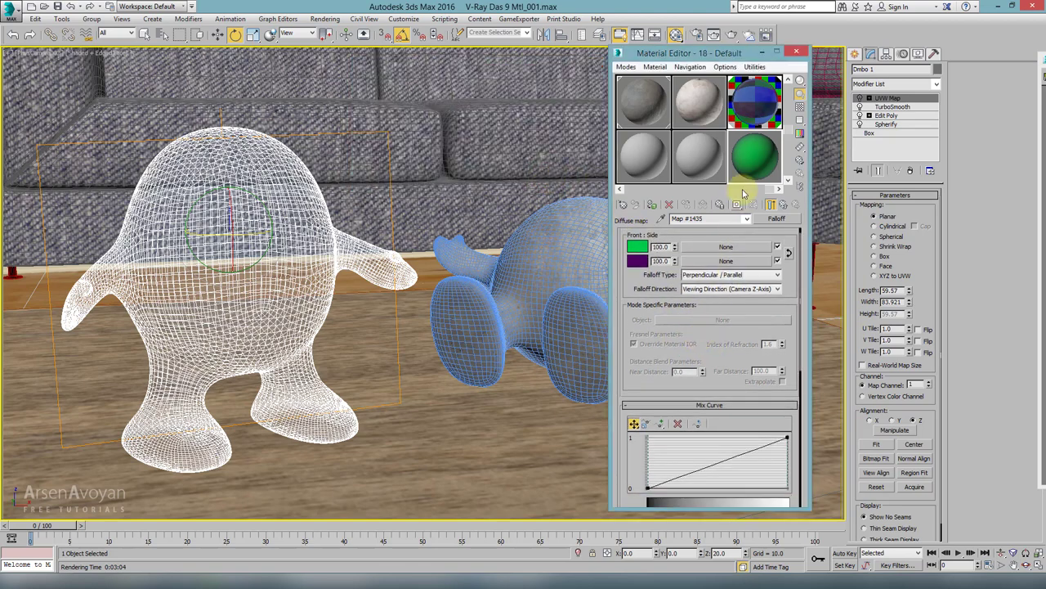
click(800, 106)
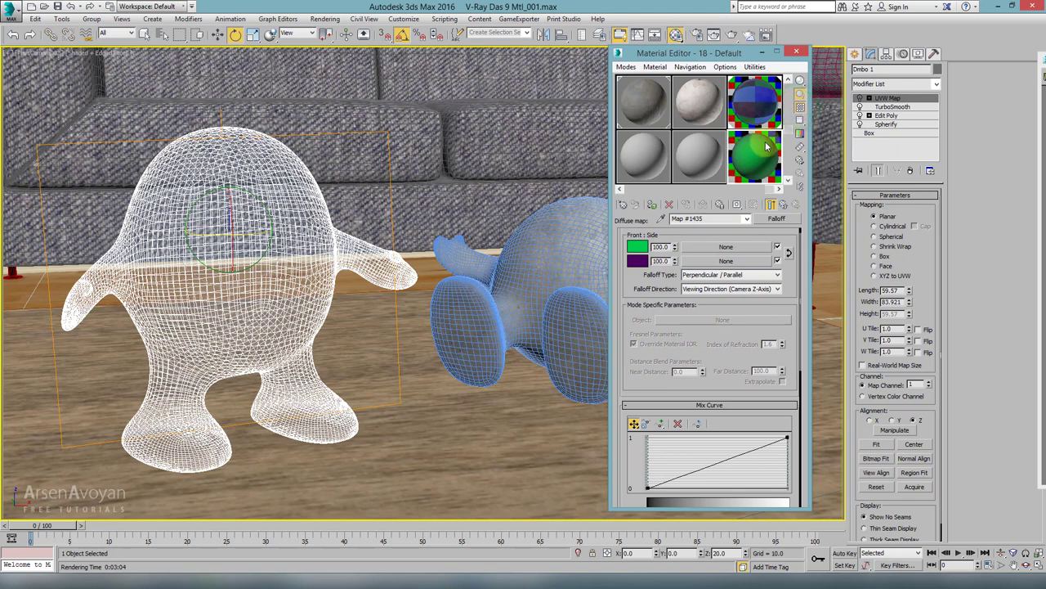
scroll(696, 329, down, 5)
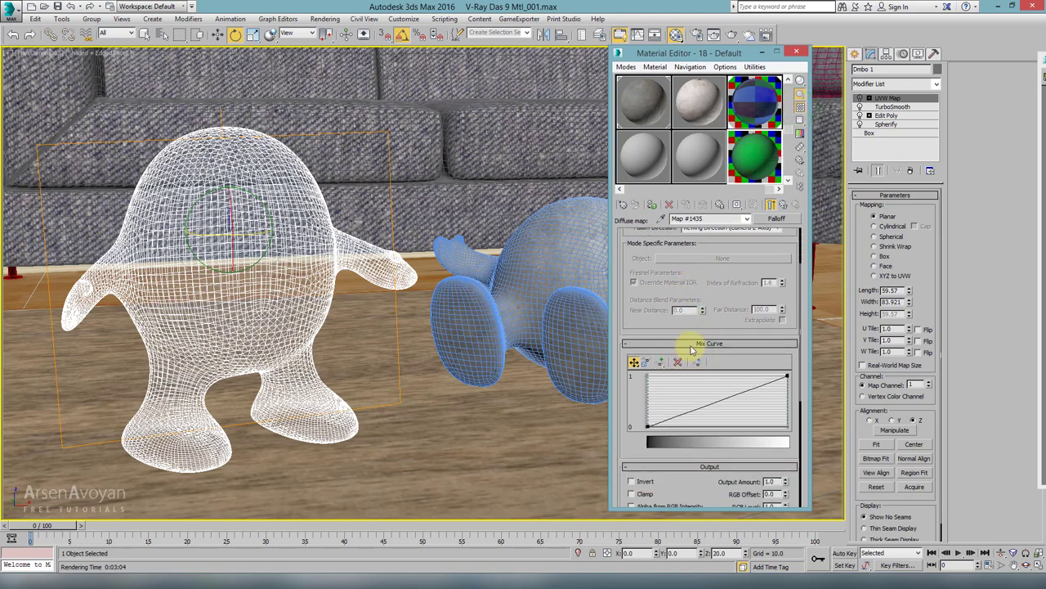
click(659, 362)
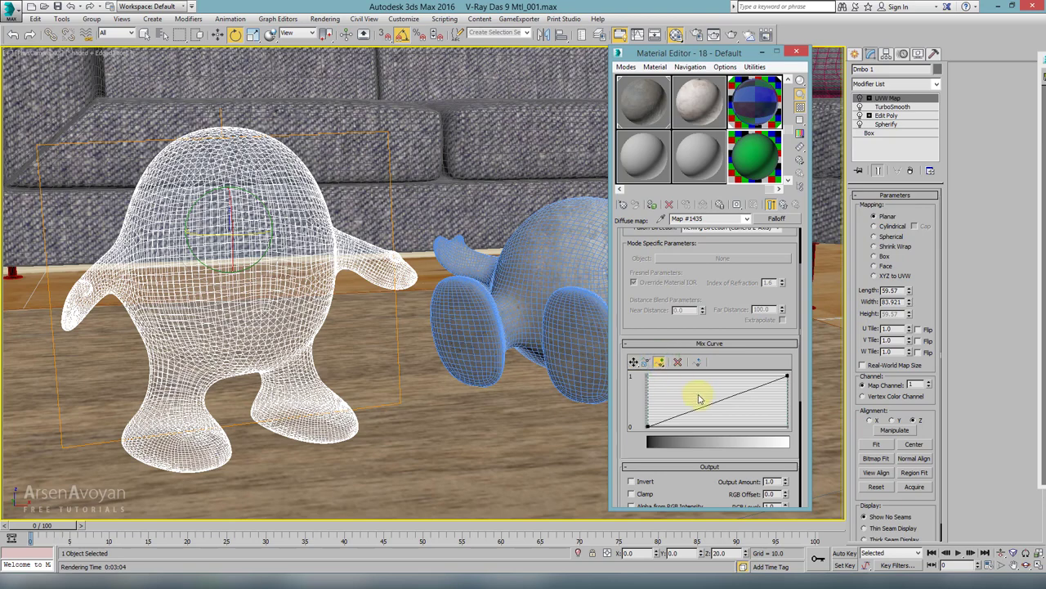
click(715, 402)
right_click(715, 404)
click(733, 418)
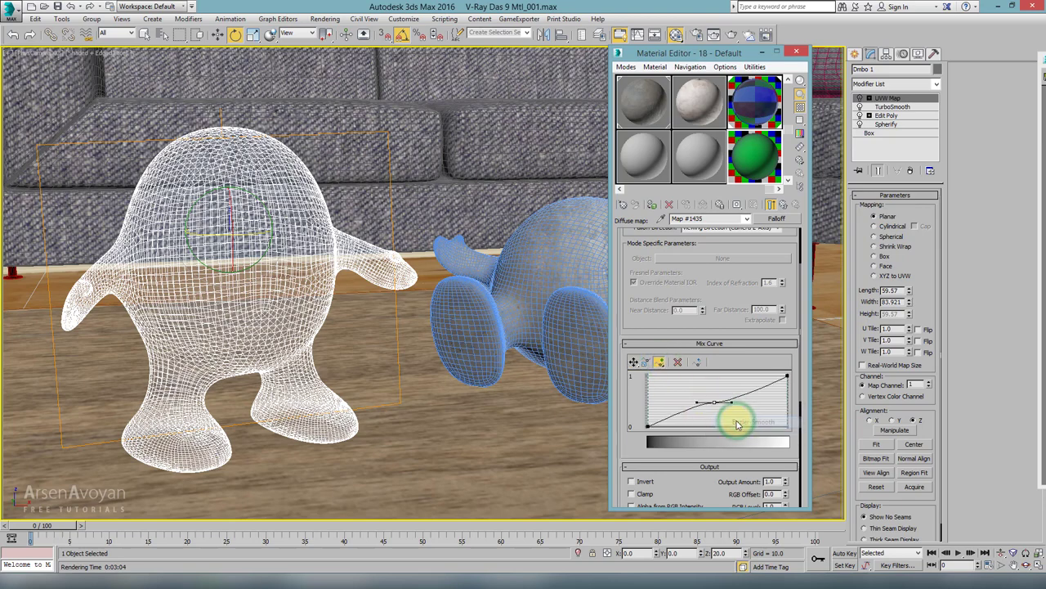
click(636, 364)
drag(730, 402, 681, 387)
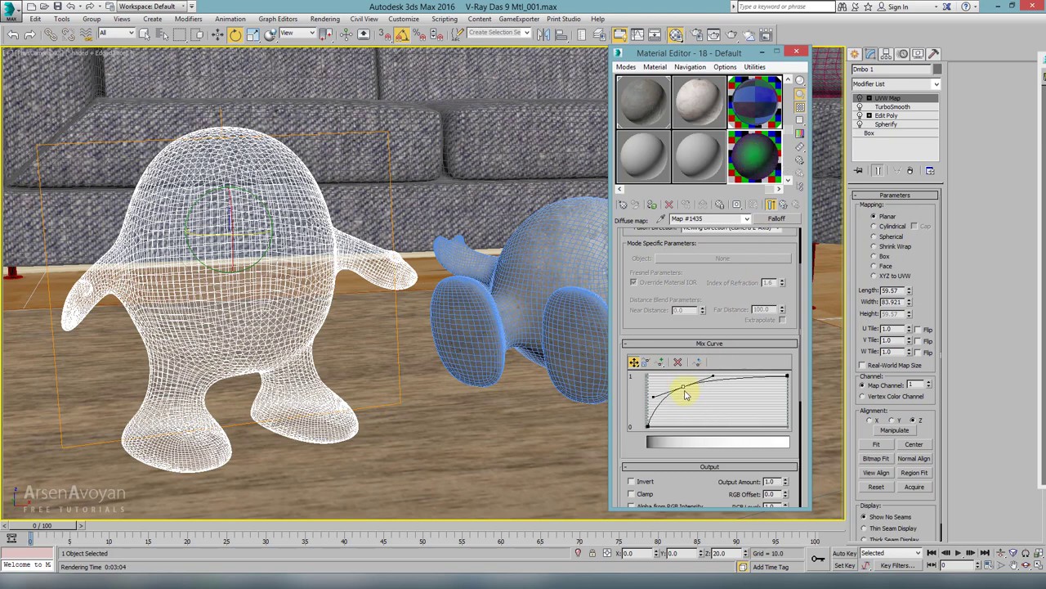
drag(684, 388, 682, 390)
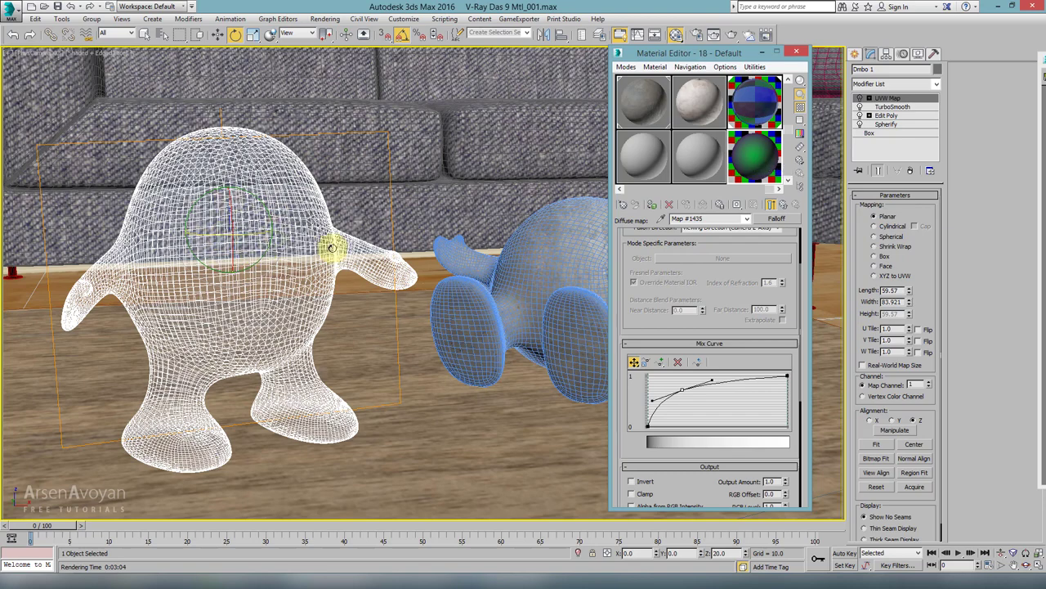
Return to the 18 - Default material's basic parameters and set its Reflect color to white
drag(712, 290, 724, 357)
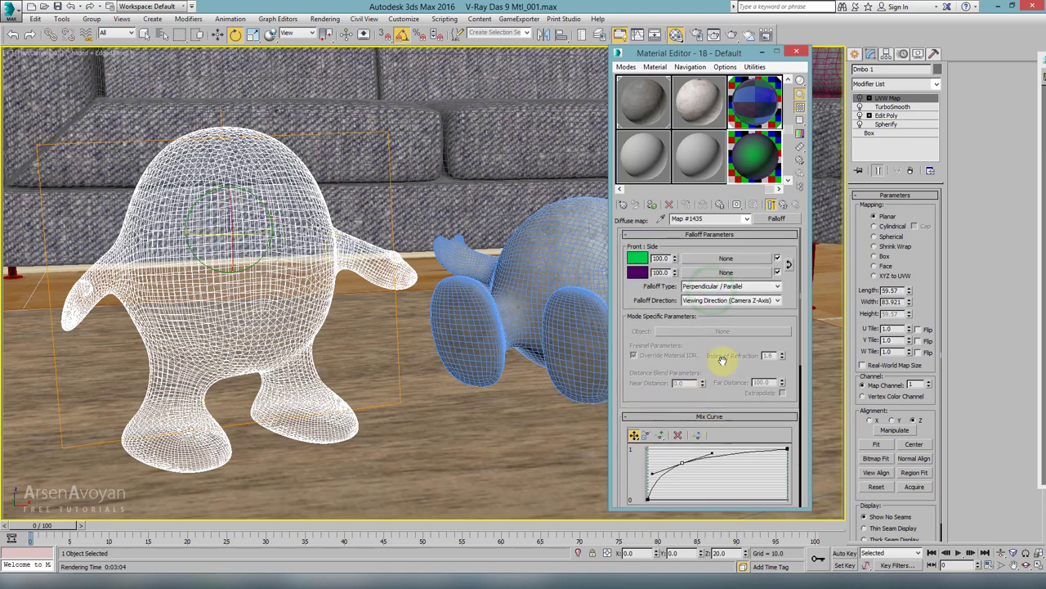
click(771, 204)
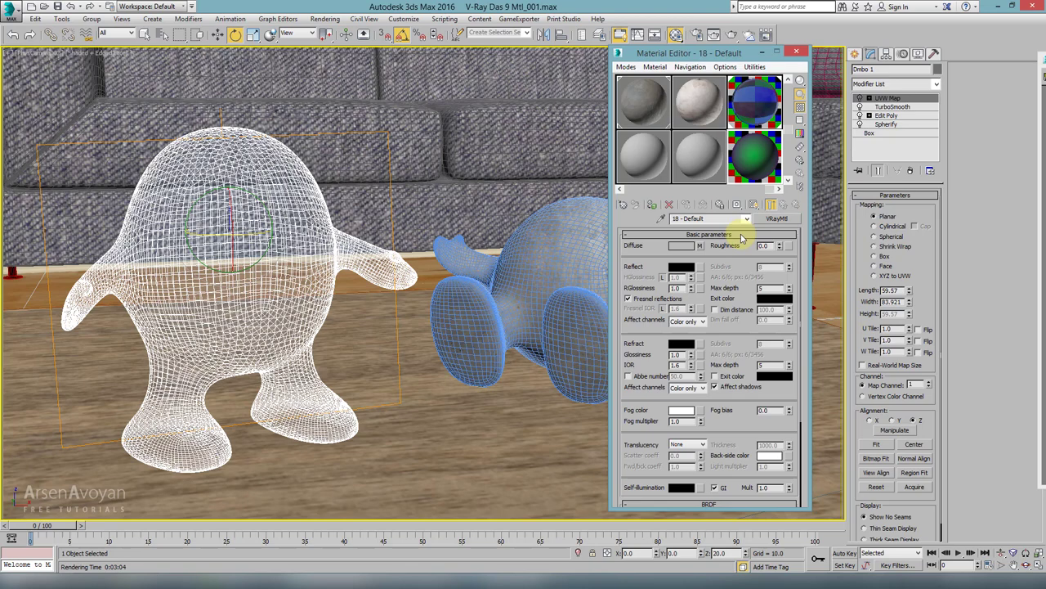
click(678, 268)
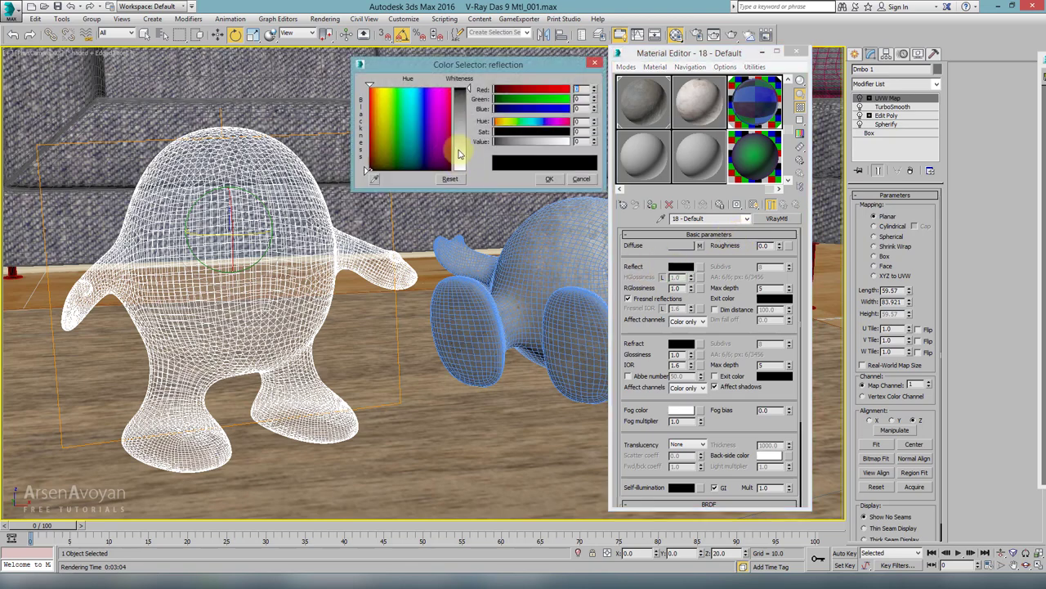
drag(459, 154, 461, 170)
click(549, 178)
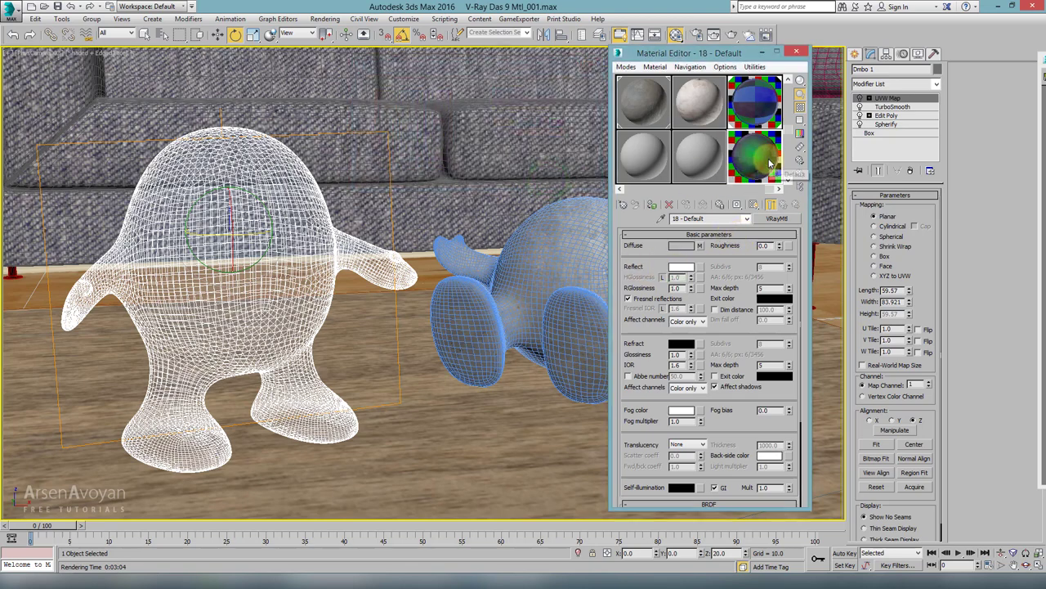
Set RGlossiness to 0.95 and the unlocked Fresnel IOR to 2.0, checking both in an enlarged sample preview
double_click(770, 163)
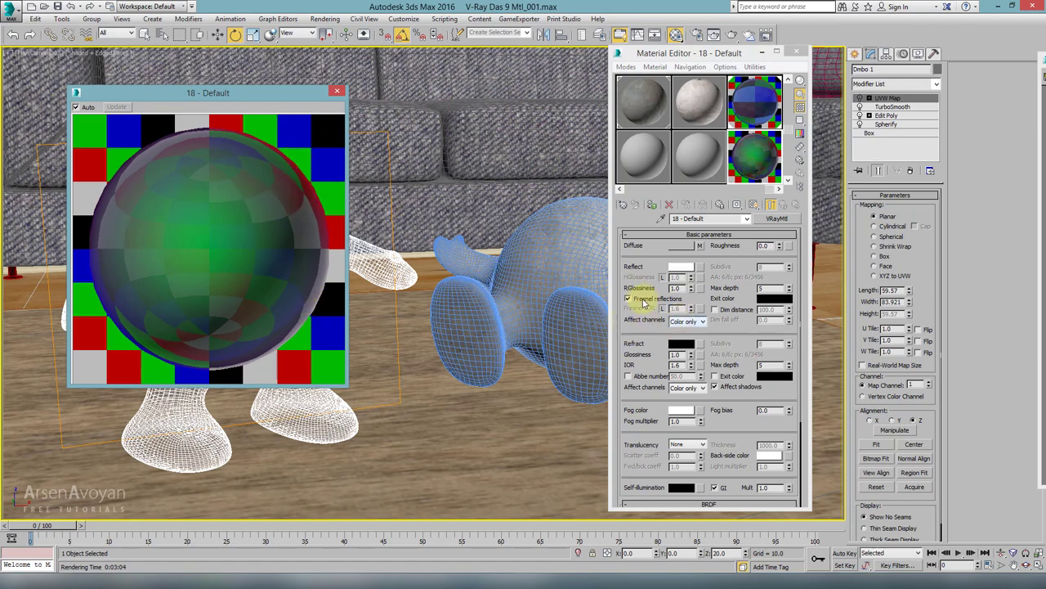
double_click(677, 288)
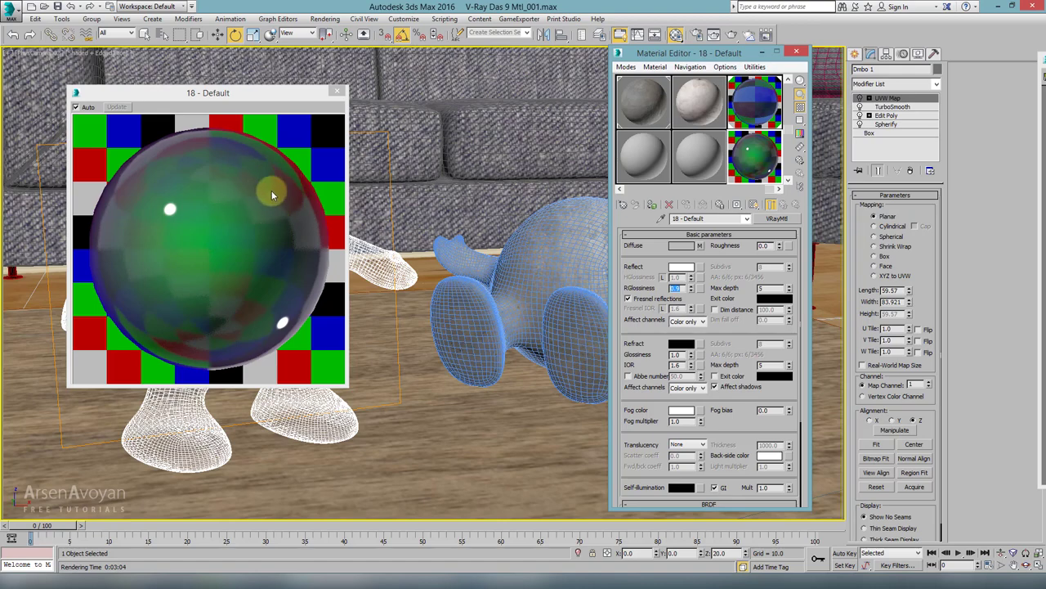
text(0.9)
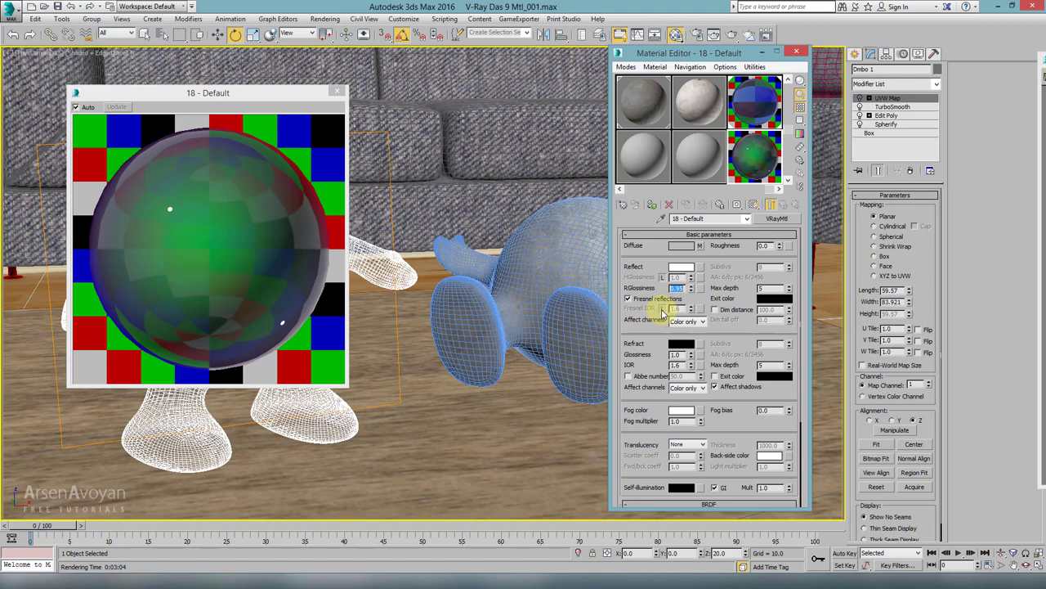
click(662, 309)
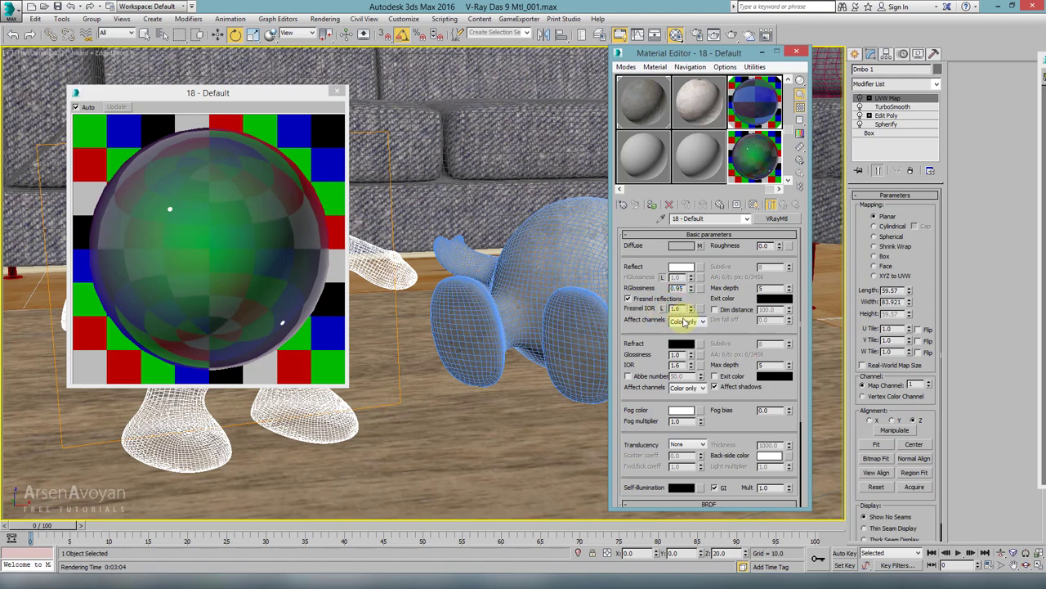
double_click(687, 309)
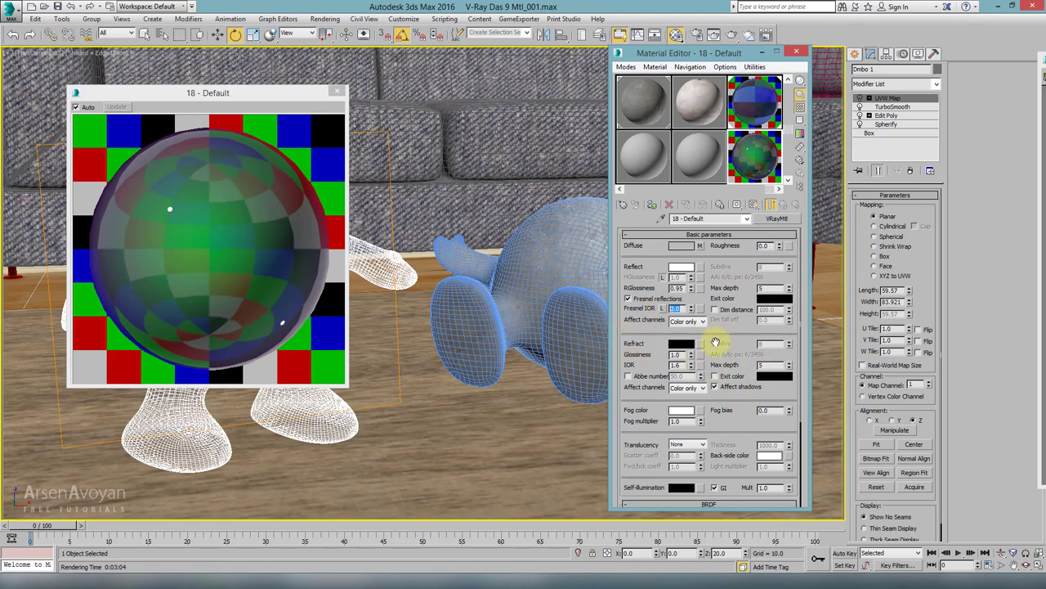
click(336, 91)
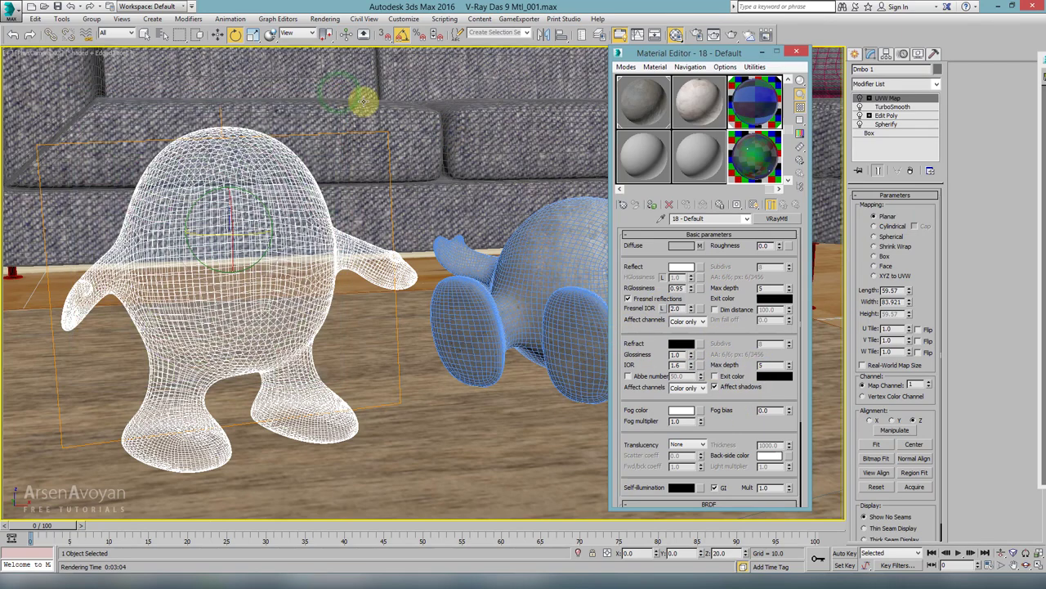
Assign the 18 - Default material to the standing figure and turn off the viewport's edged-faces display
click(653, 206)
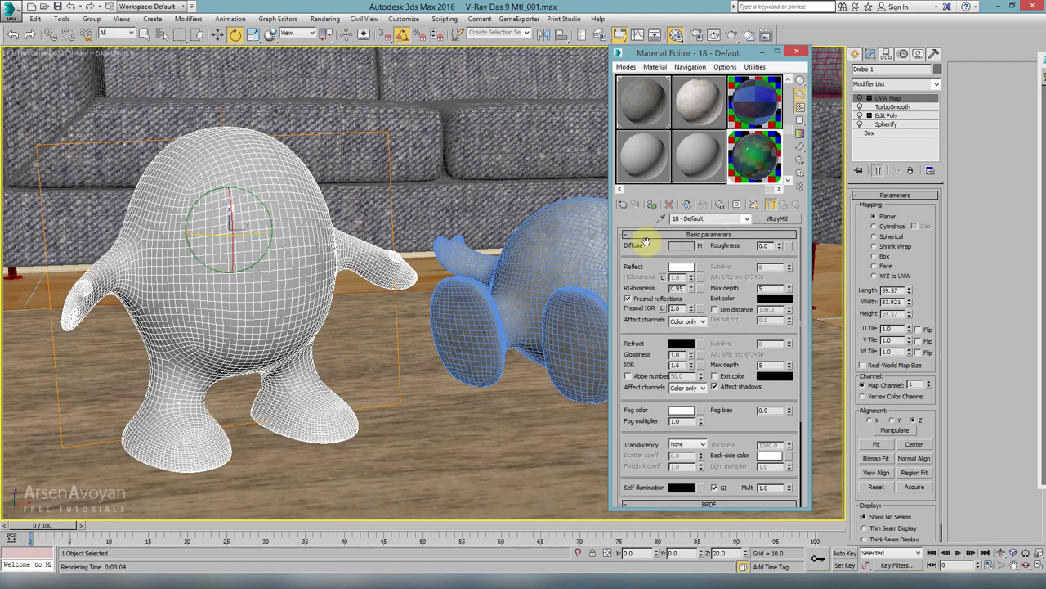
click(873, 99)
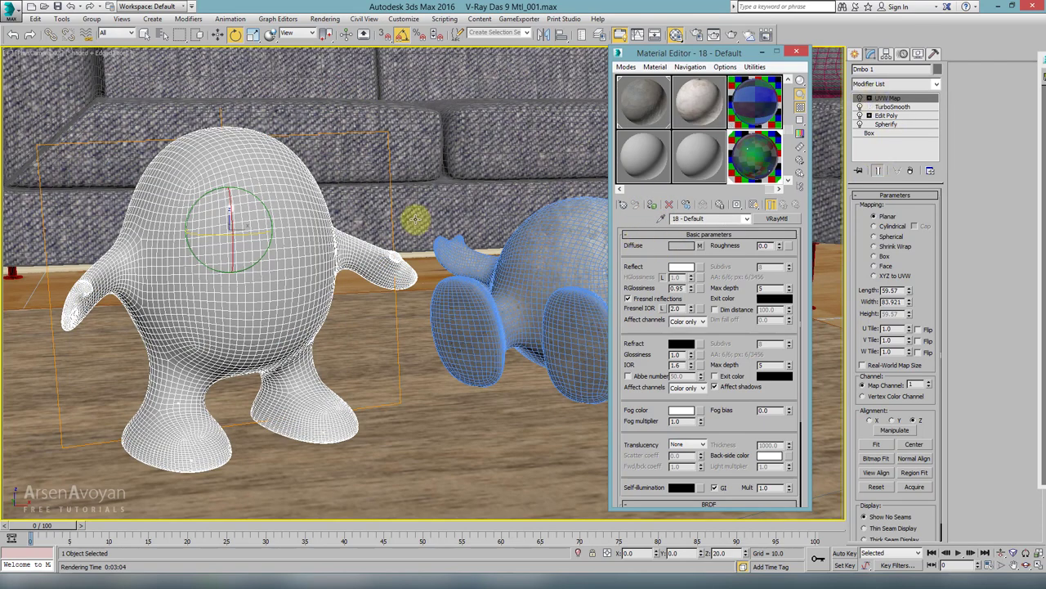
key(F4)
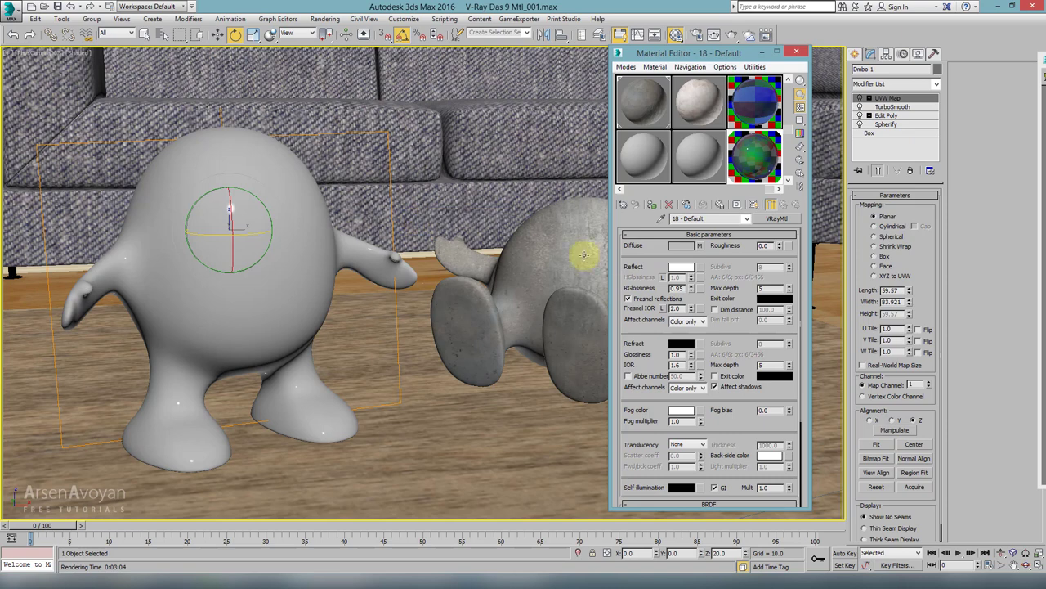
Render the standing figure's region with the Falloff material and reposition the V-Ray frame buffer to show the whole image
click(699, 245)
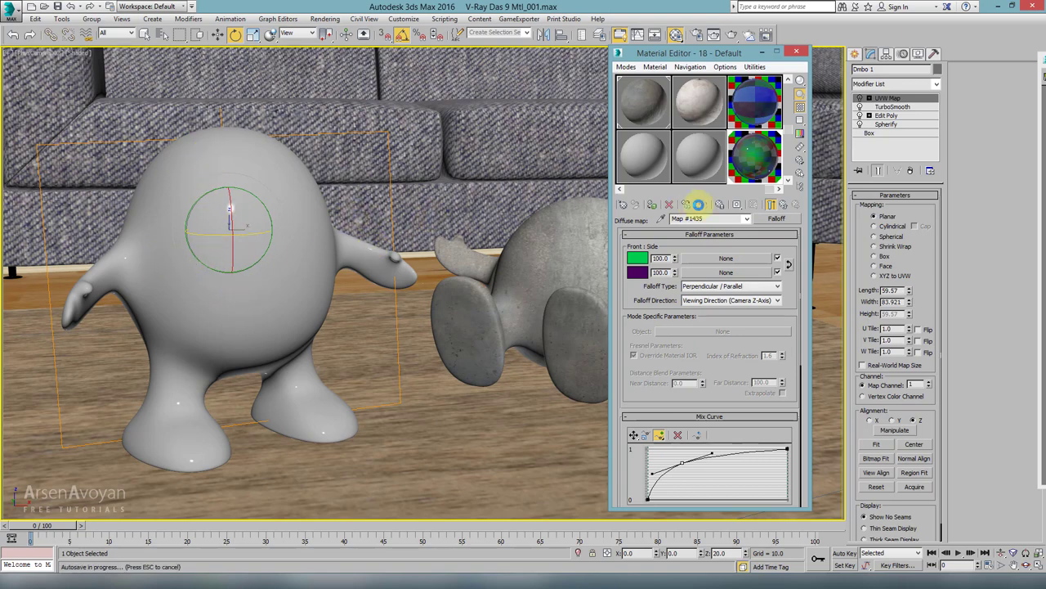
click(783, 204)
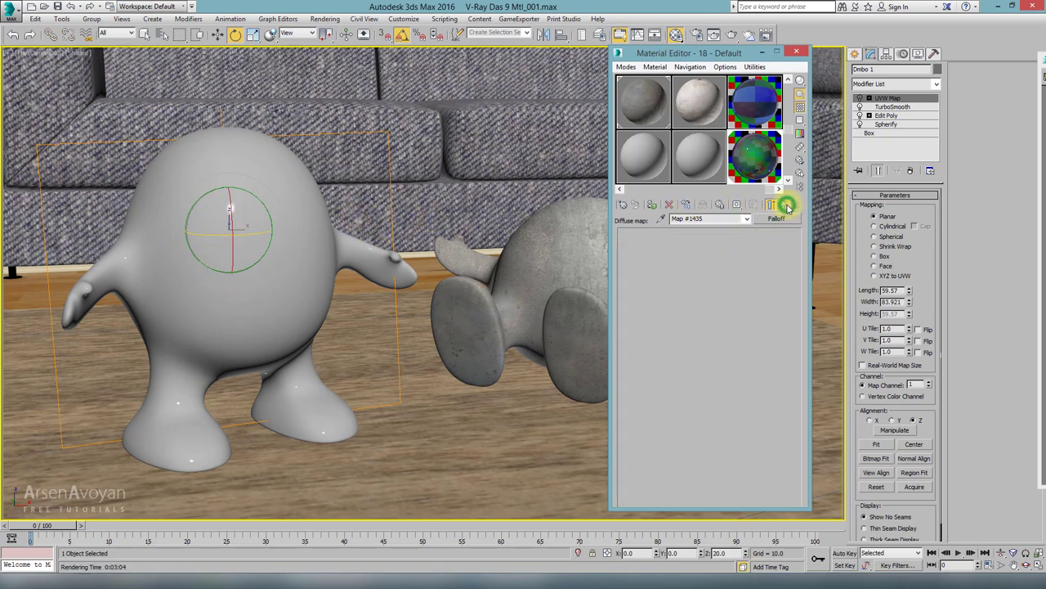
click(732, 35)
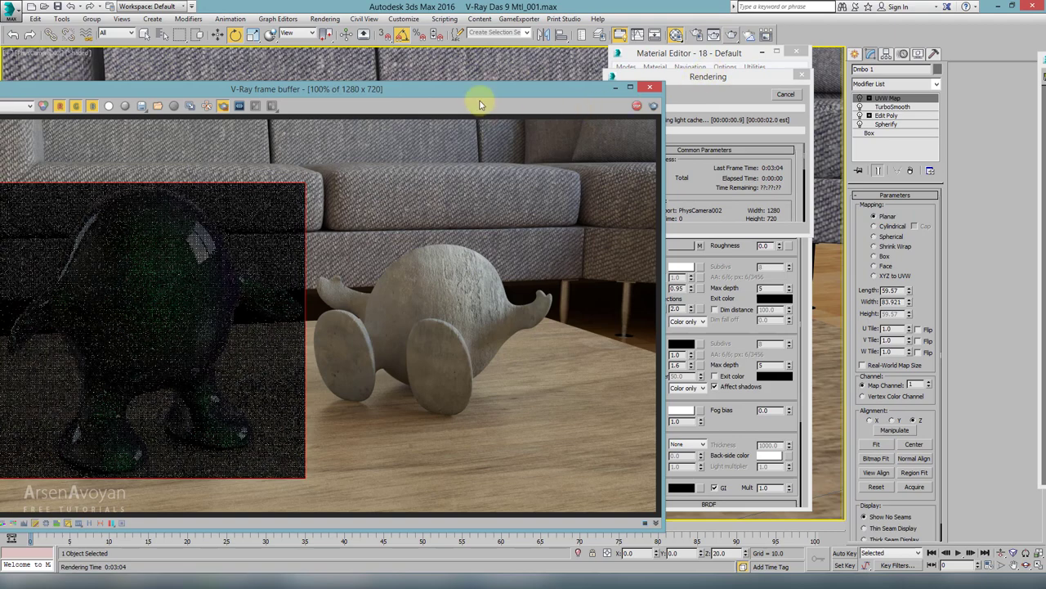
drag(474, 89, 567, 65)
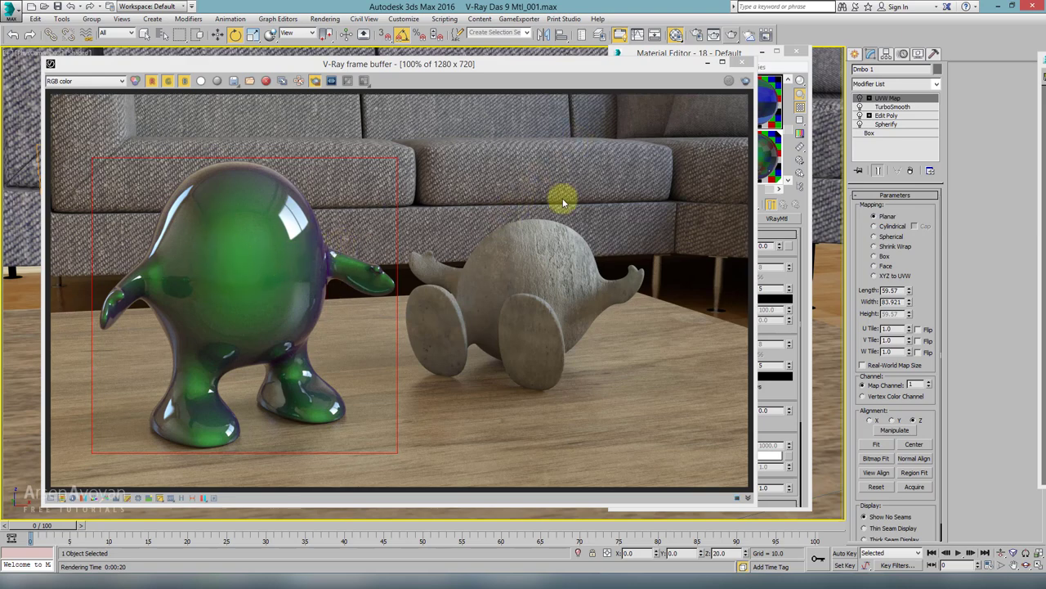
Duplicate the green render to a separate frame buffer window and arrange it alongside the V-Ray frame buffer
click(691, 53)
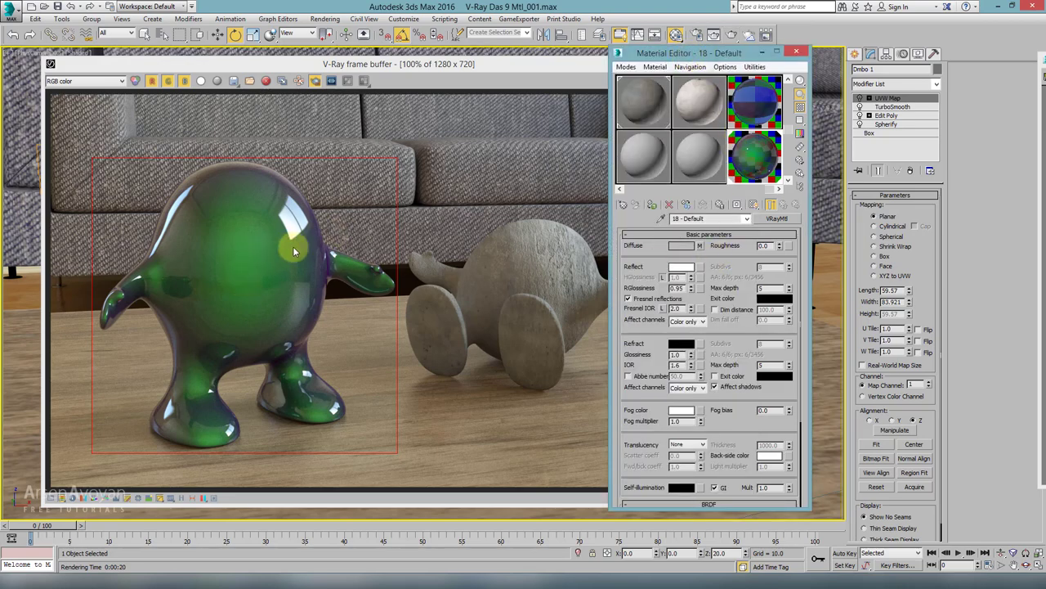
click(286, 83)
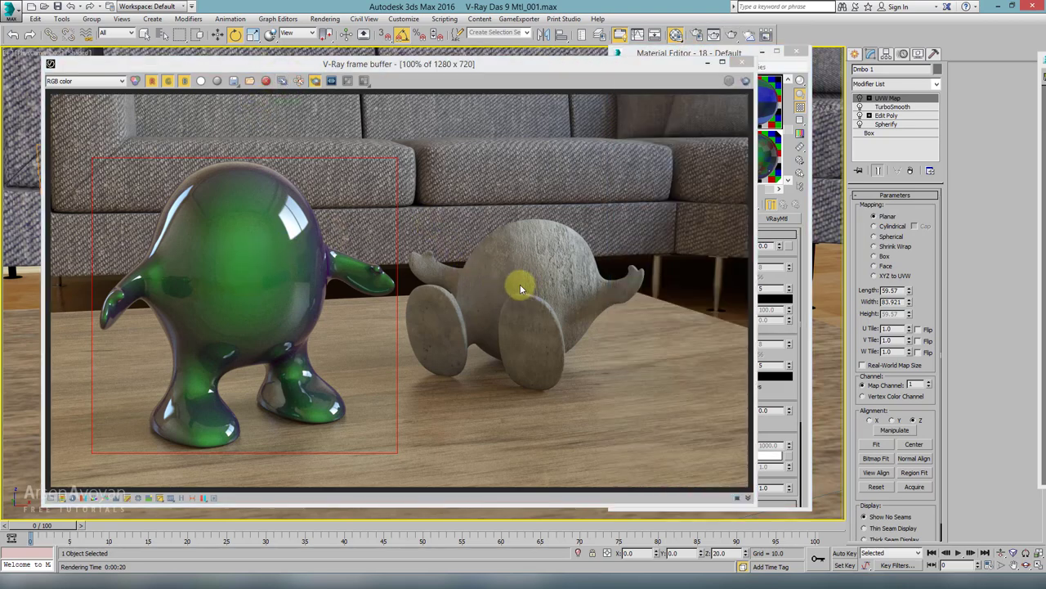
drag(523, 308, 2, 93)
drag(248, 9, 274, 90)
click(202, 69)
Open the diffuse Falloff map of the 18 - Default material and change its green Front color to a neutral grey of value 131
click(733, 55)
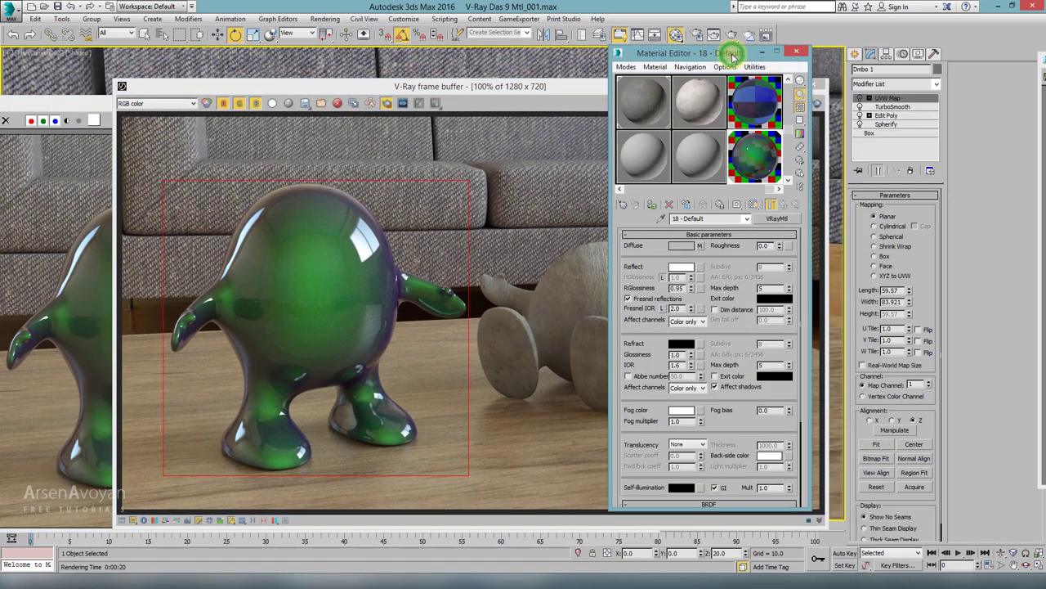
click(700, 246)
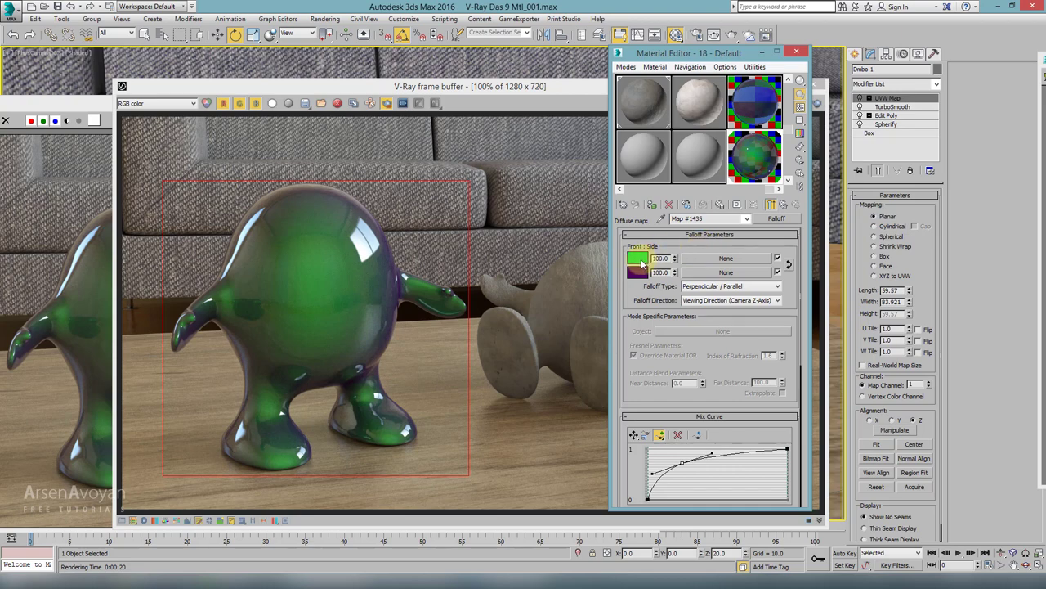
click(637, 258)
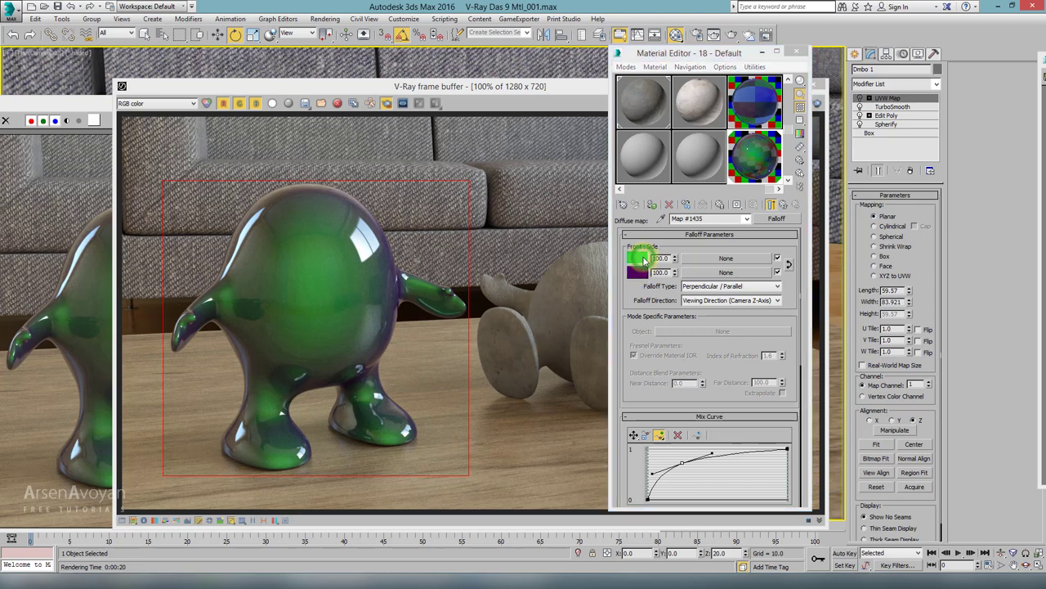
drag(461, 149, 467, 124)
click(548, 179)
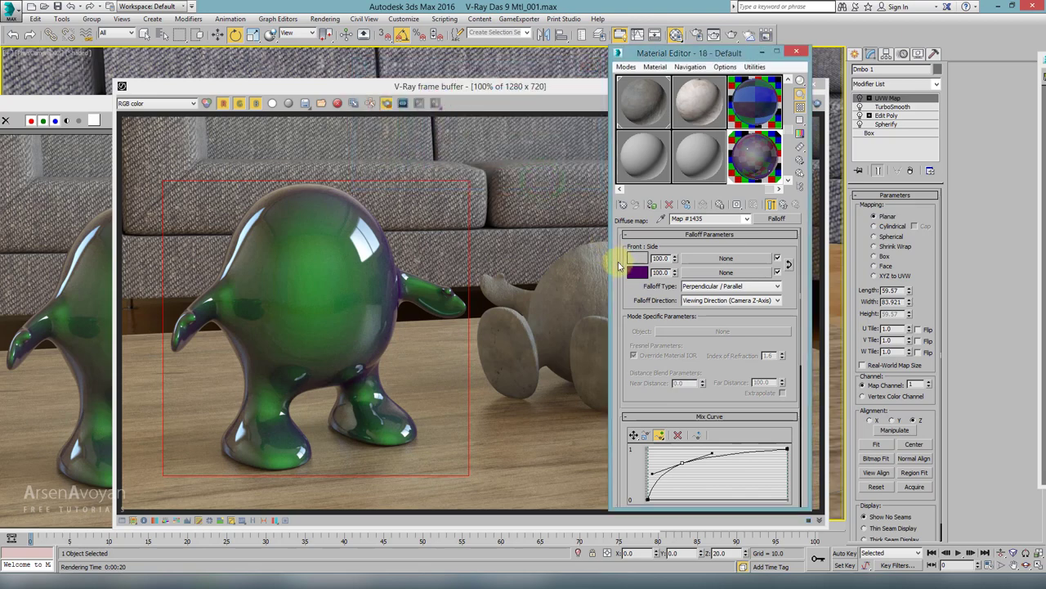
Set the Falloff map's Front color to light grey with value 206 and its Side color to dark grey
click(636, 272)
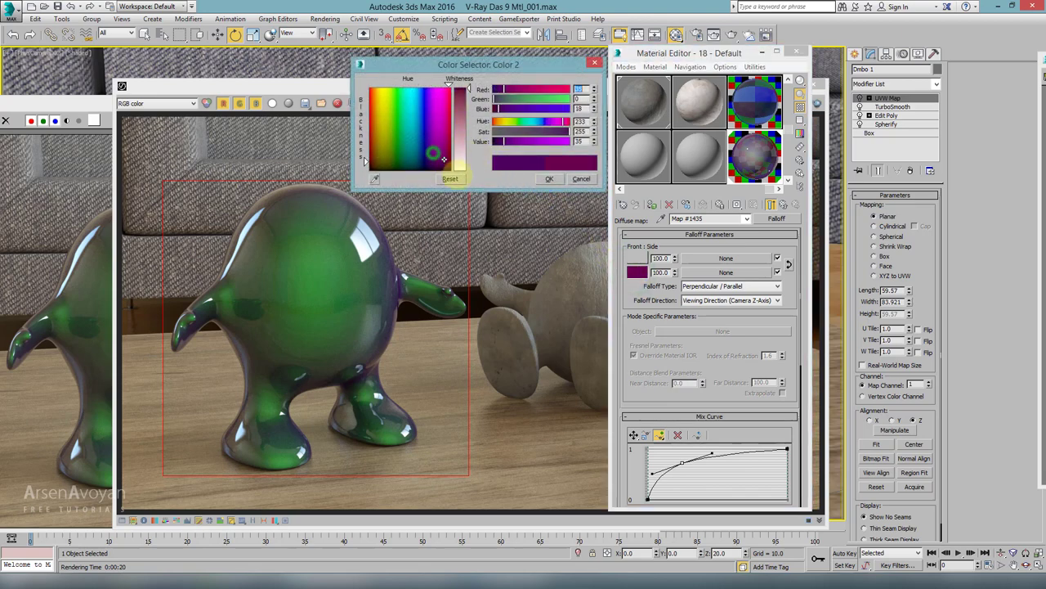
drag(429, 148, 462, 119)
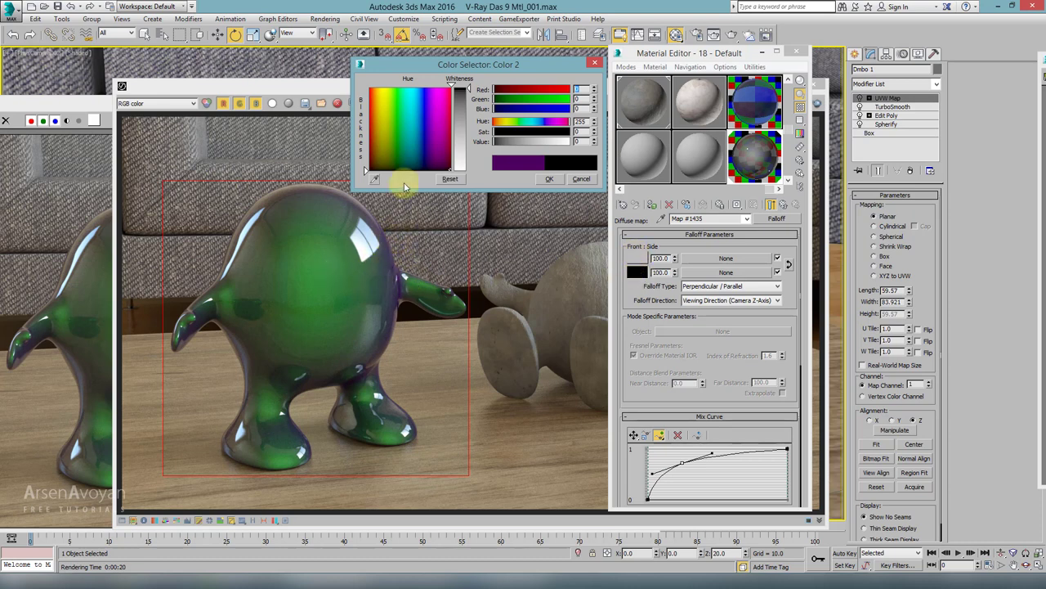
click(467, 88)
click(549, 178)
click(638, 259)
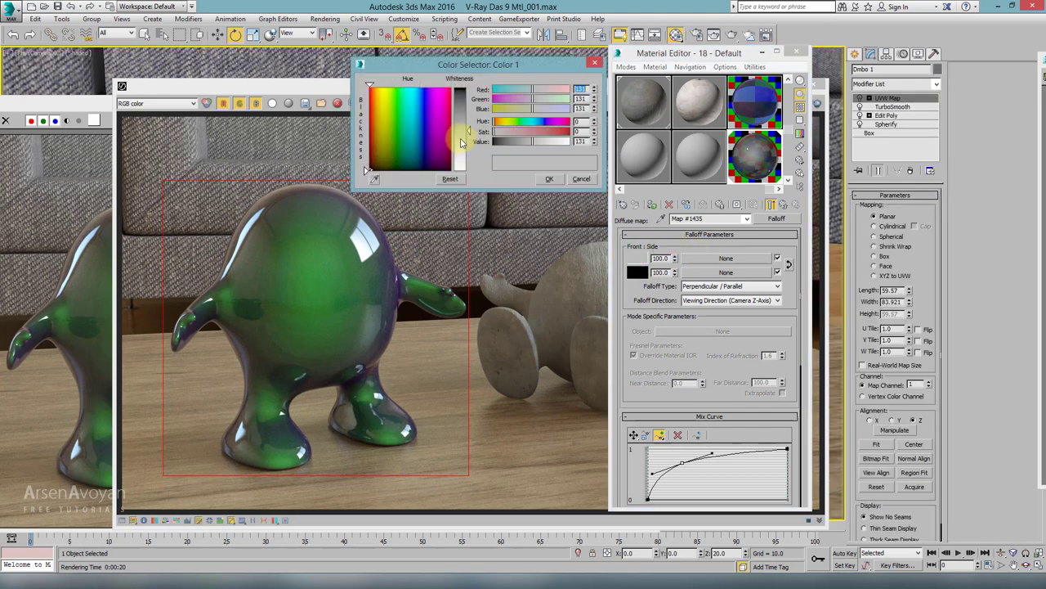
drag(463, 131, 465, 156)
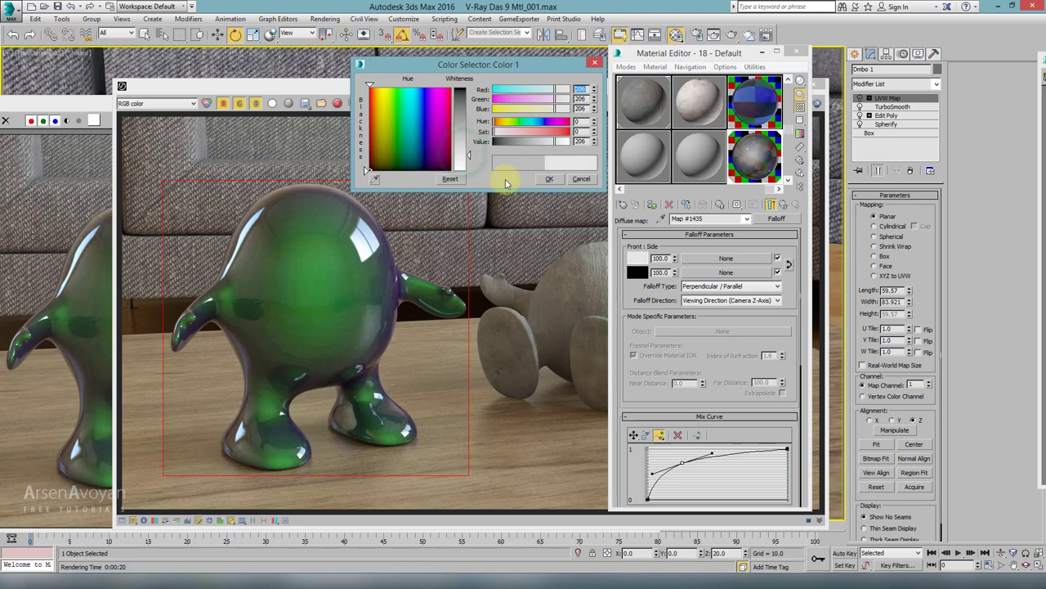
click(549, 178)
click(640, 274)
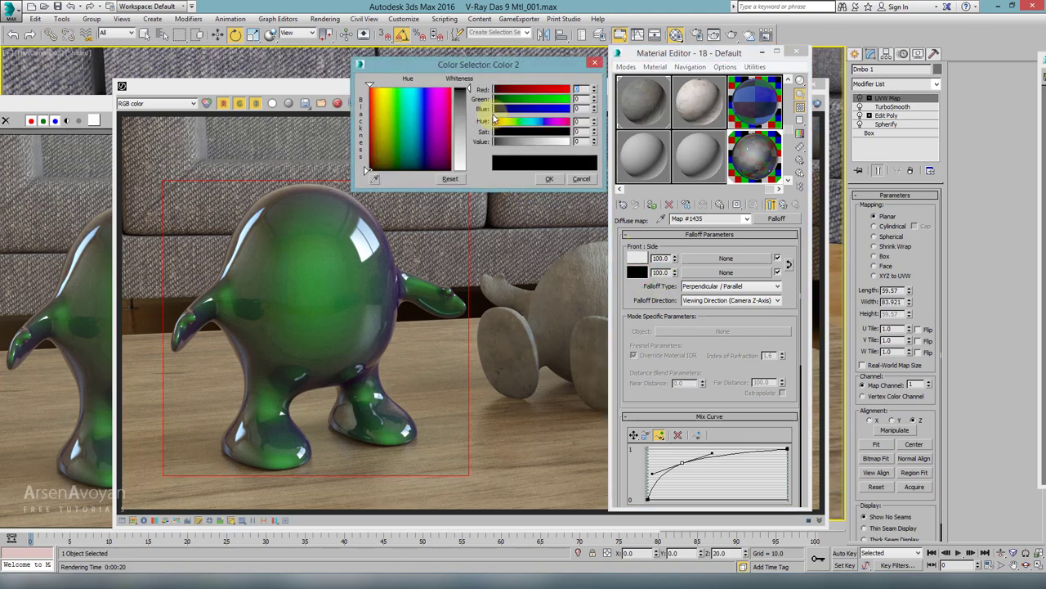
click(554, 179)
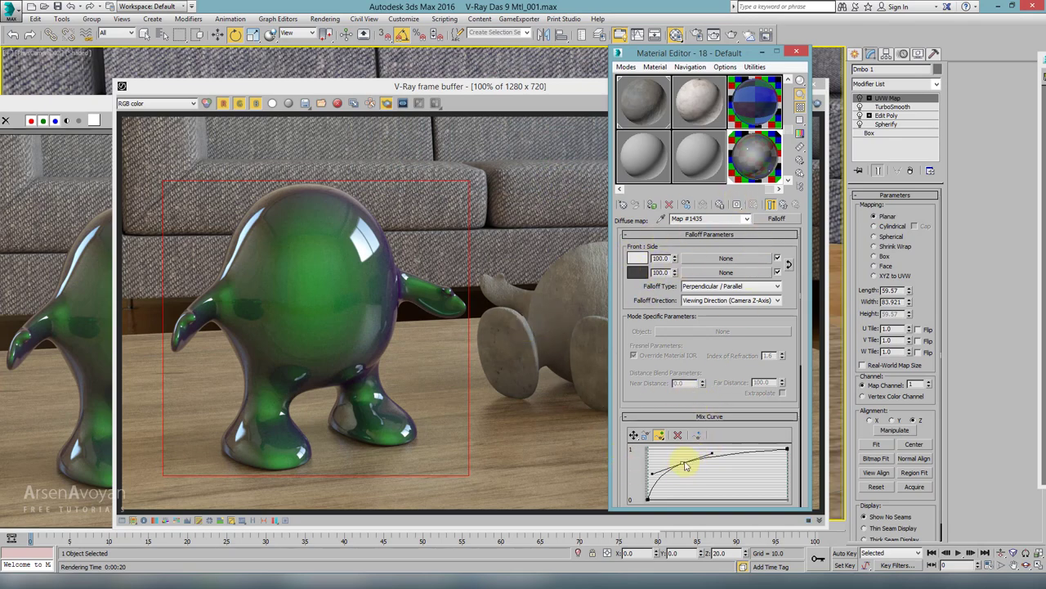
Render the figure with the grey Falloff colors and duplicate the result to its own frame buffer window beside the green copy
click(495, 240)
click(816, 103)
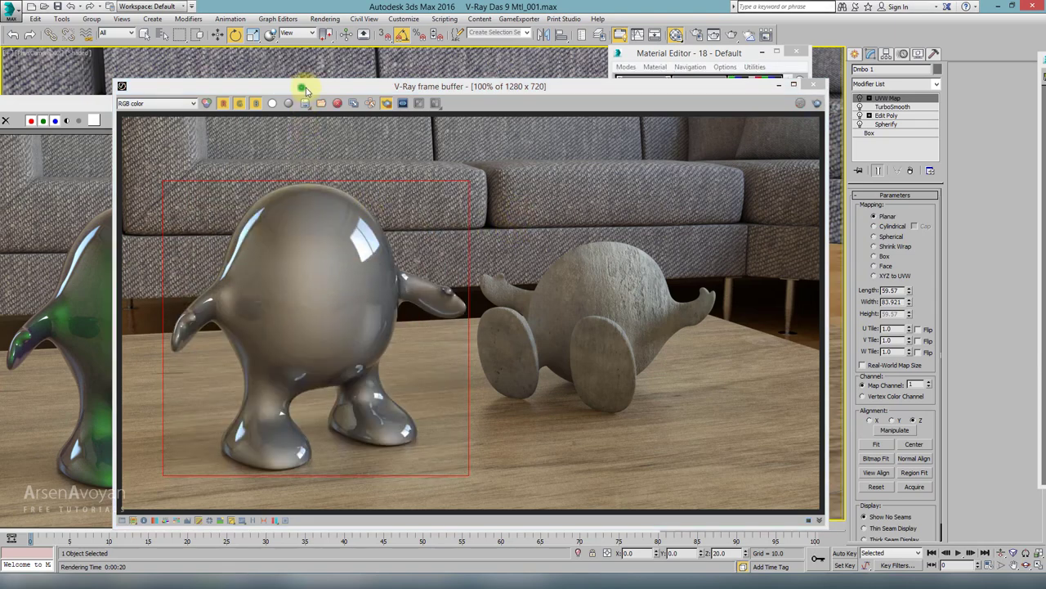
drag(304, 88, 350, 108)
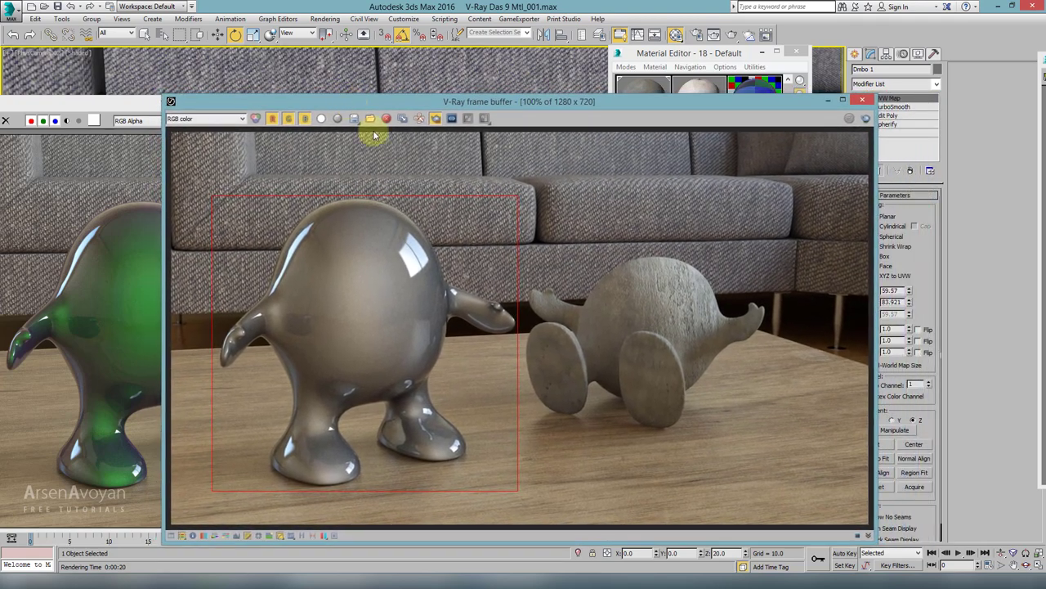
click(401, 119)
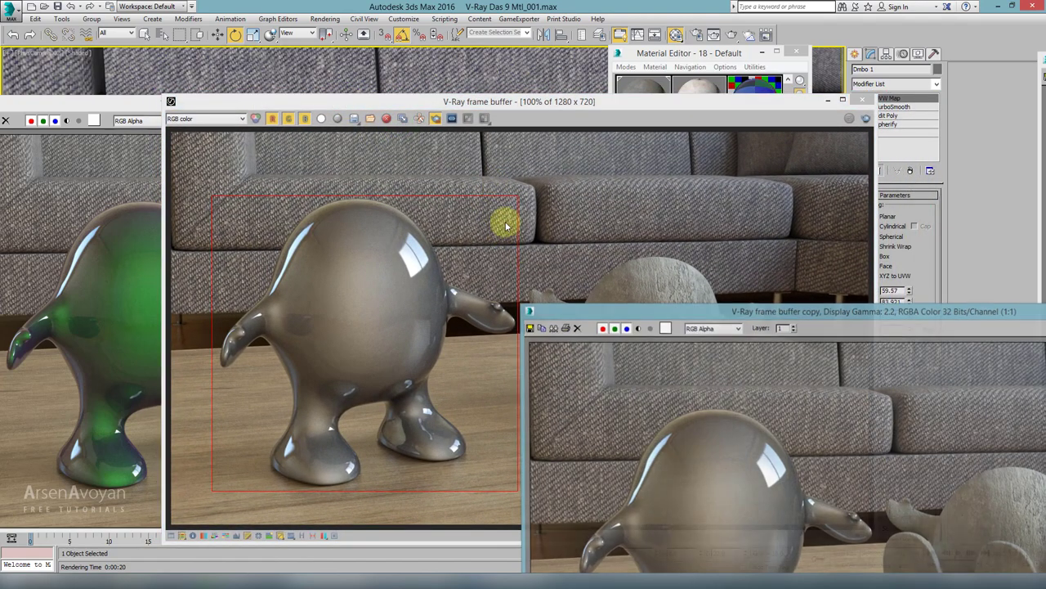
drag(586, 311, 214, 139)
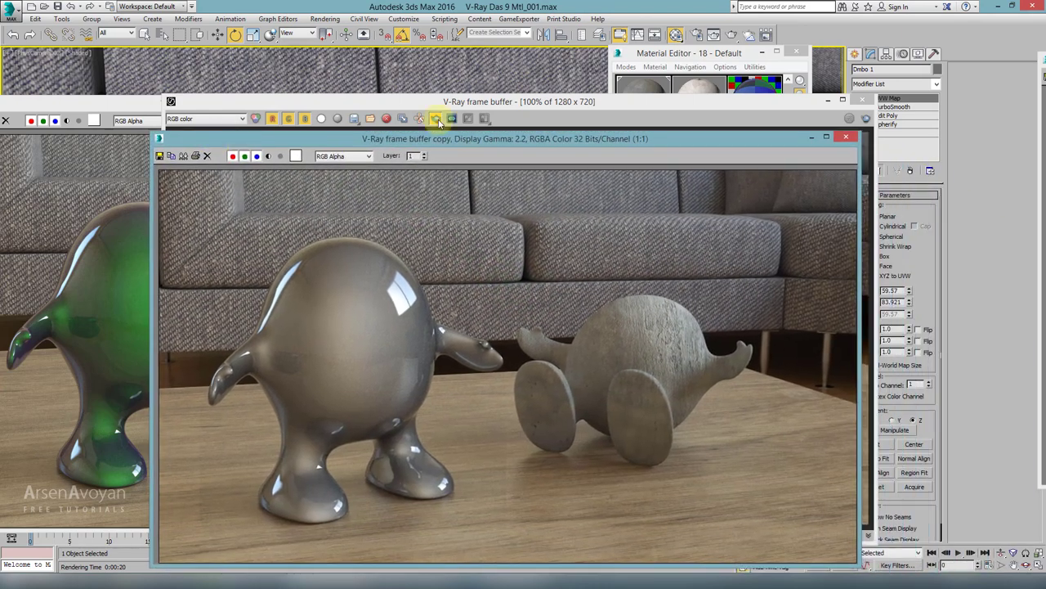
Set the Falloff map's Front color to white and its Side color to a medium grey of value 138
click(655, 52)
click(662, 259)
click(640, 260)
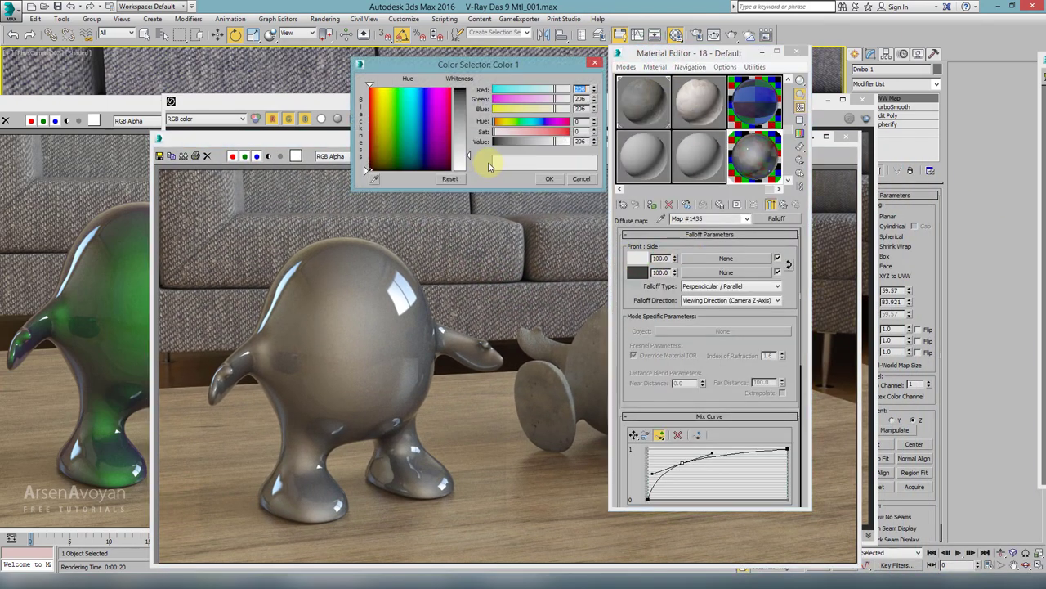
click(467, 158)
click(542, 175)
click(638, 273)
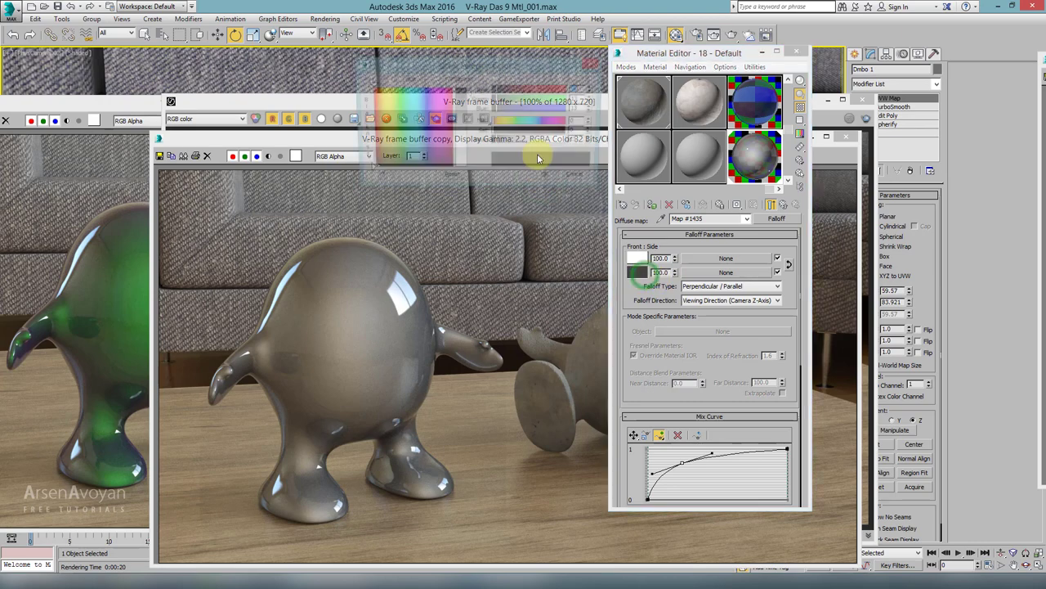
click(468, 134)
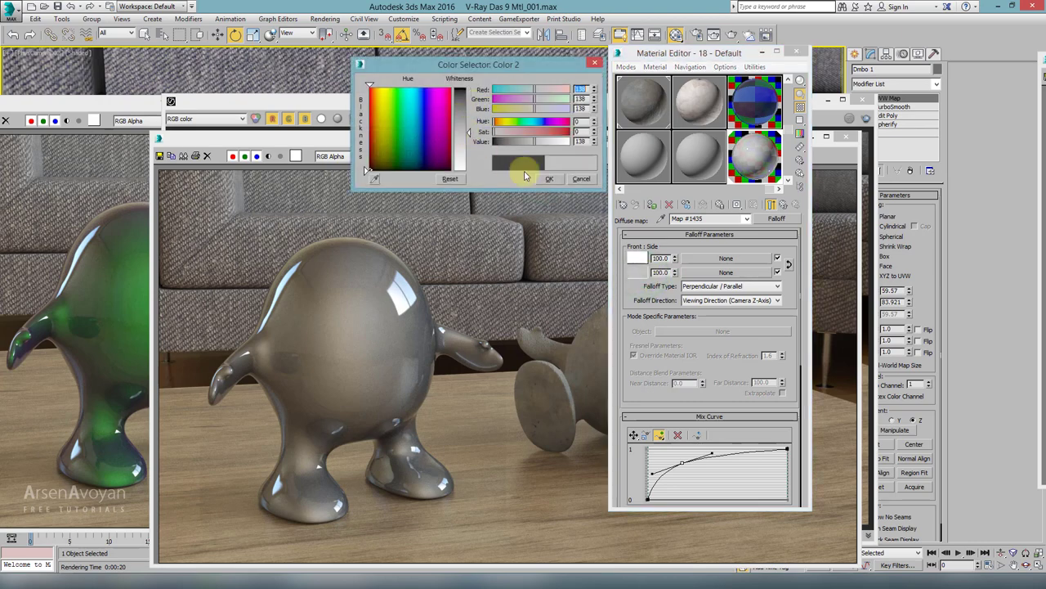
click(548, 178)
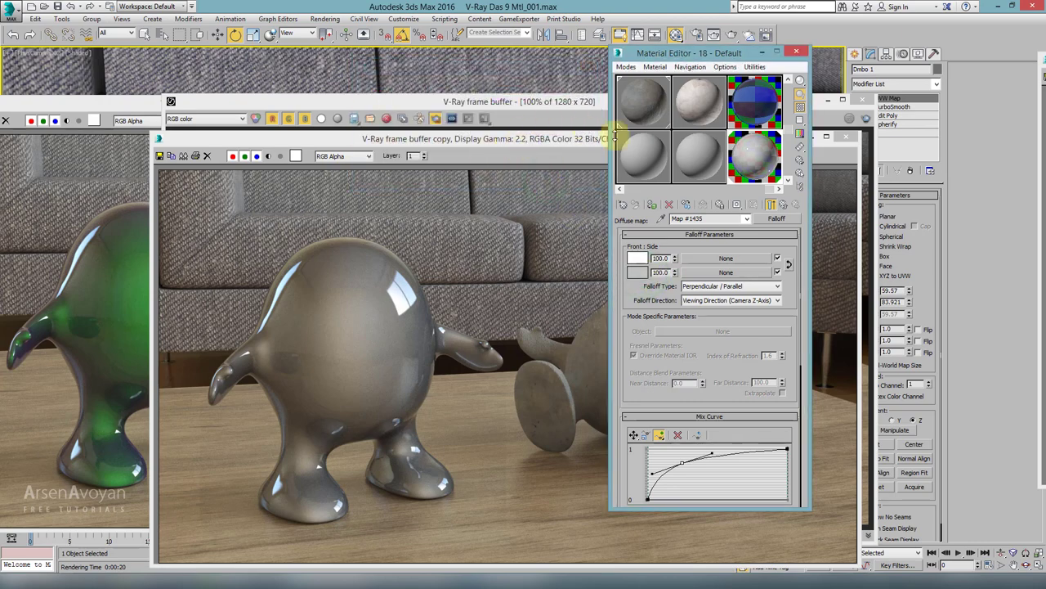
Render the figure with the white Falloff colors, compare it with the earlier copies, and duplicate it to another frame buffer window
click(730, 35)
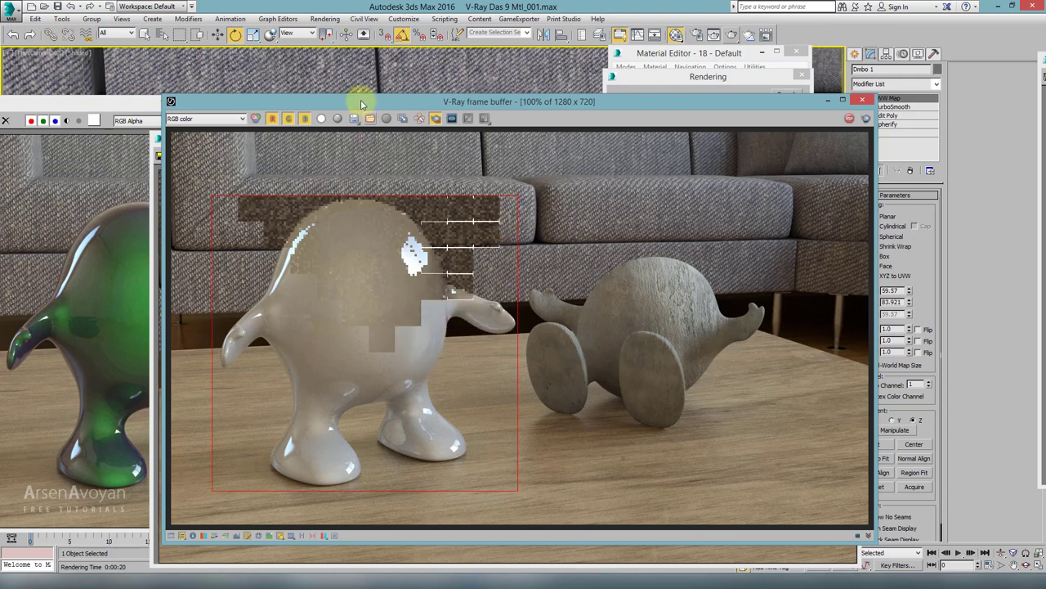
drag(351, 108, 691, 109)
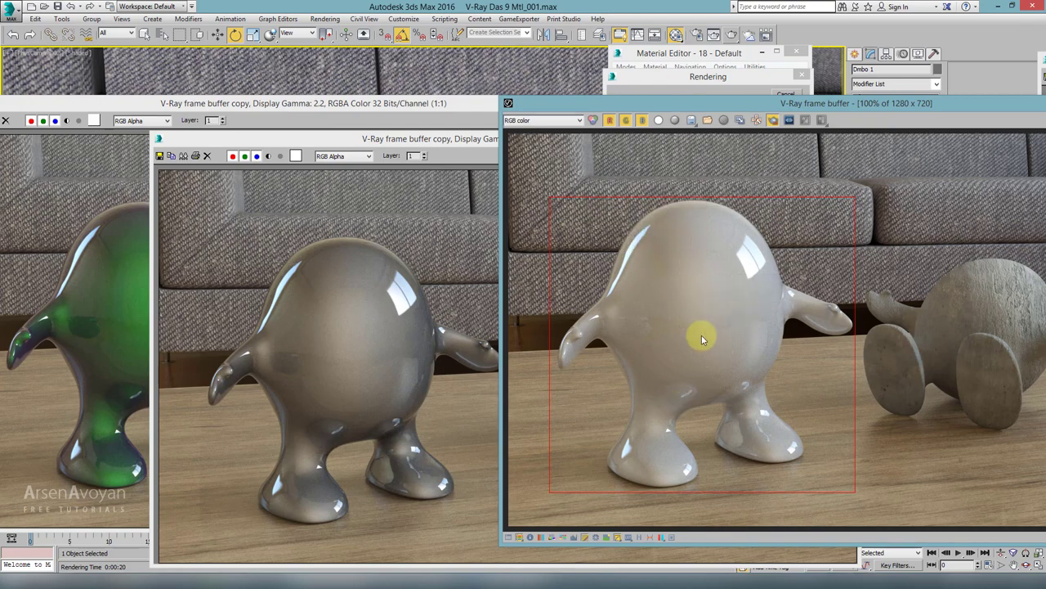
drag(740, 103, 328, 101)
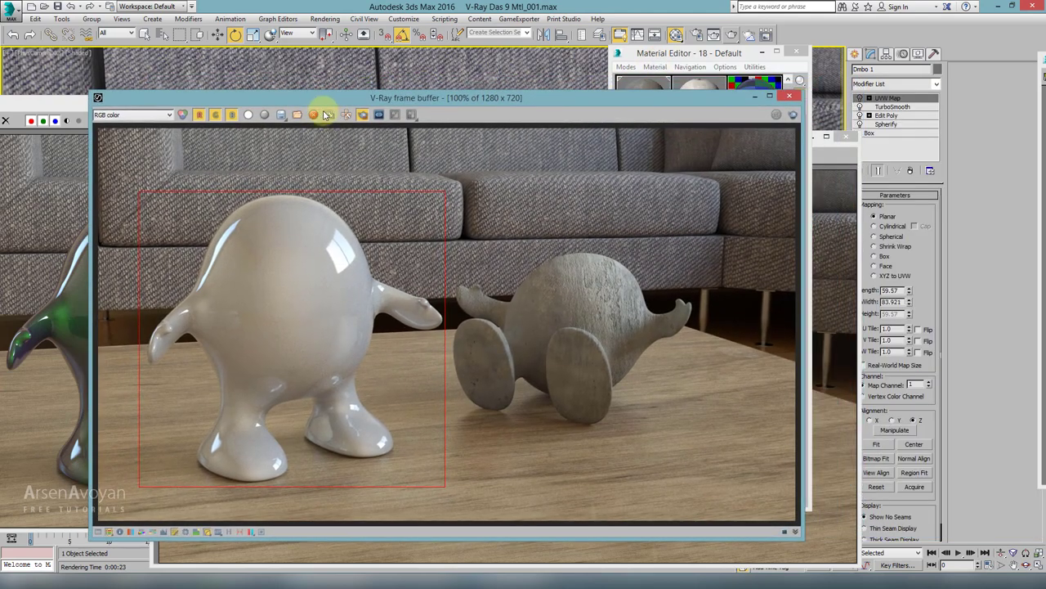
click(328, 115)
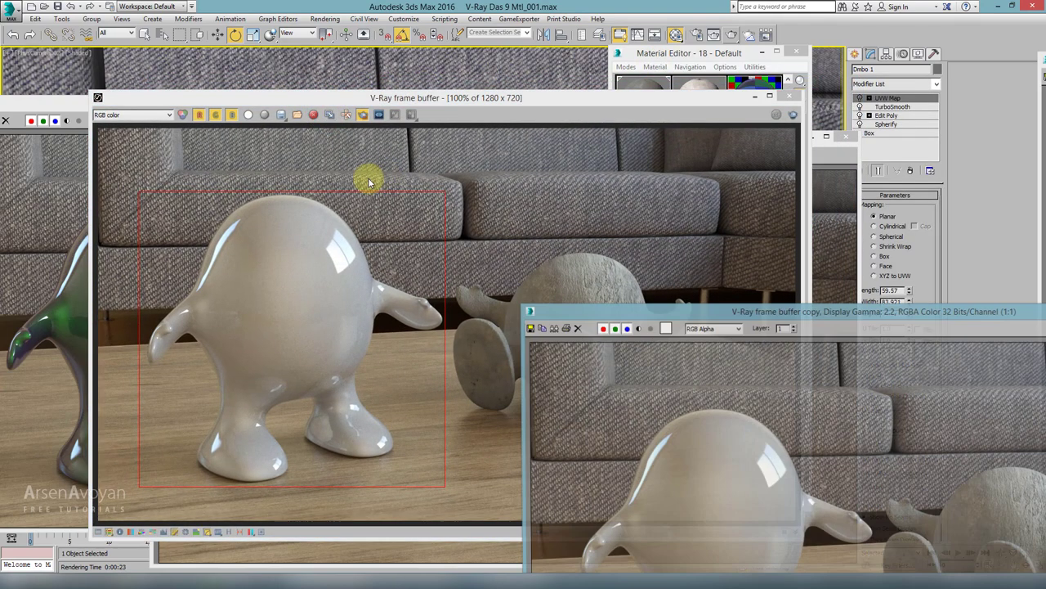
drag(534, 306, 200, 197)
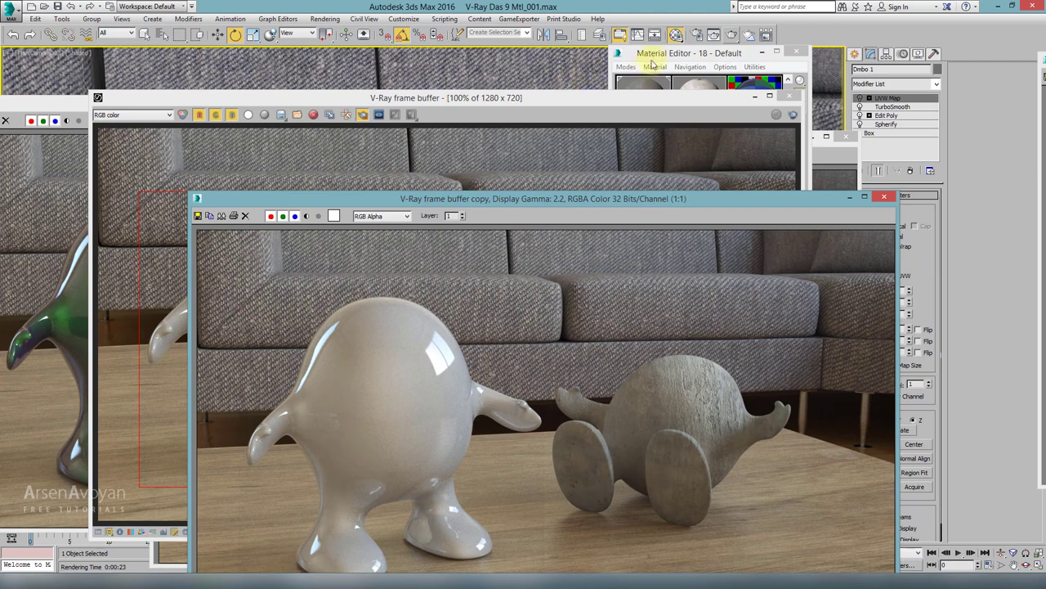
Set the Falloff map's Front color to bright red and its Side color to black
click(675, 98)
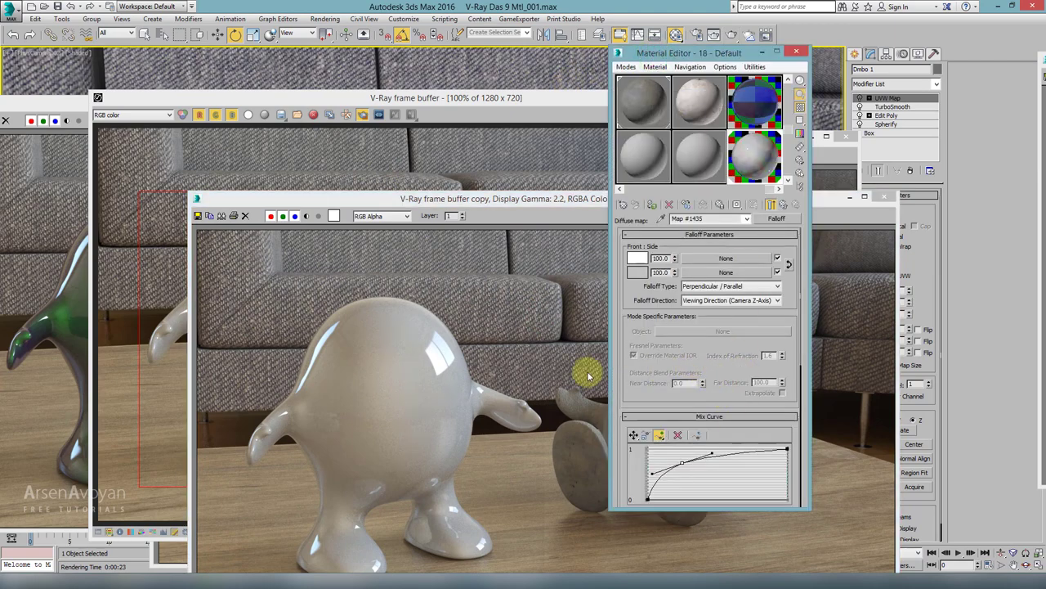
click(647, 260)
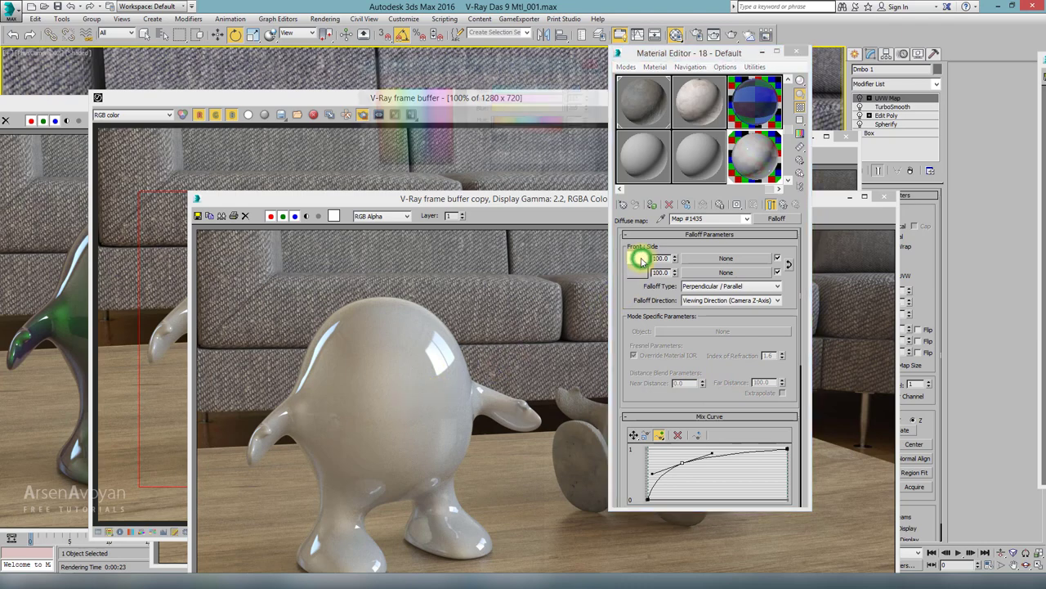
mouse_move(462, 99)
mouse_down()
mouse_move(462, 168)
mouse_move(451, 89)
mouse_up()
click(547, 179)
click(637, 271)
drag(467, 129, 448, 168)
click(544, 181)
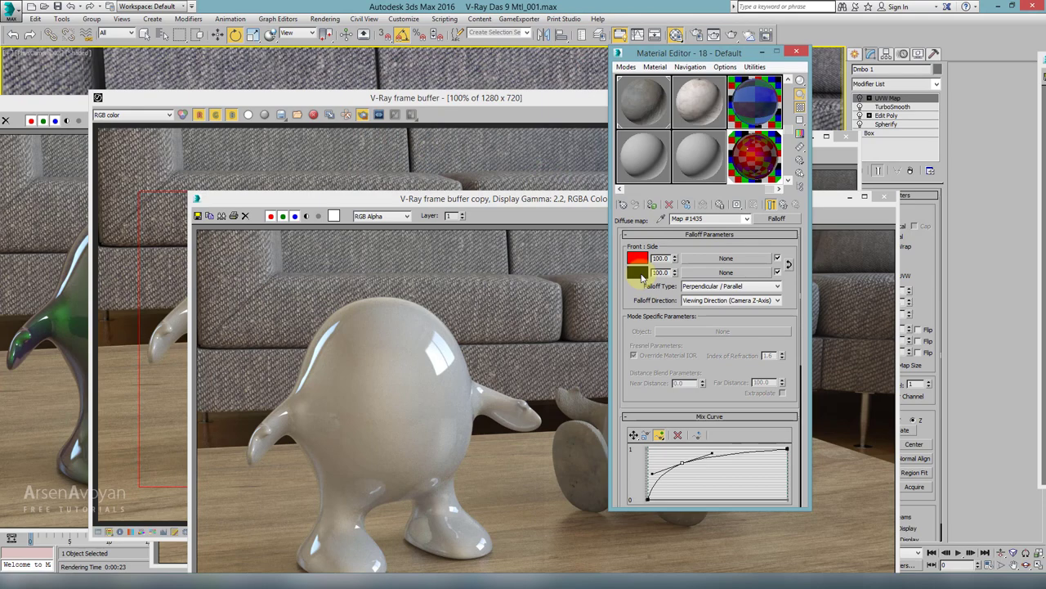
click(641, 275)
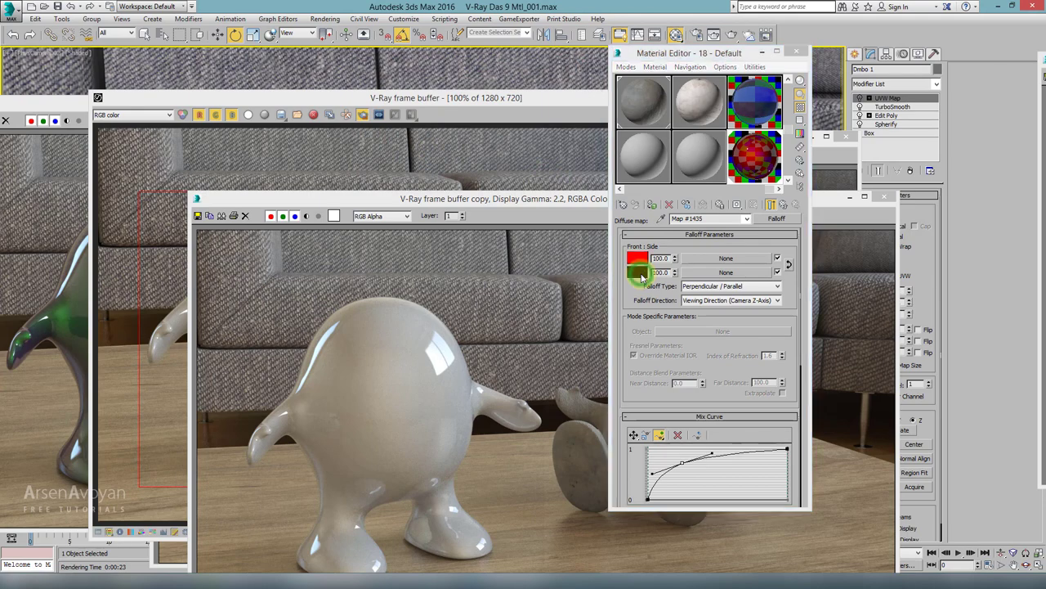
click(546, 178)
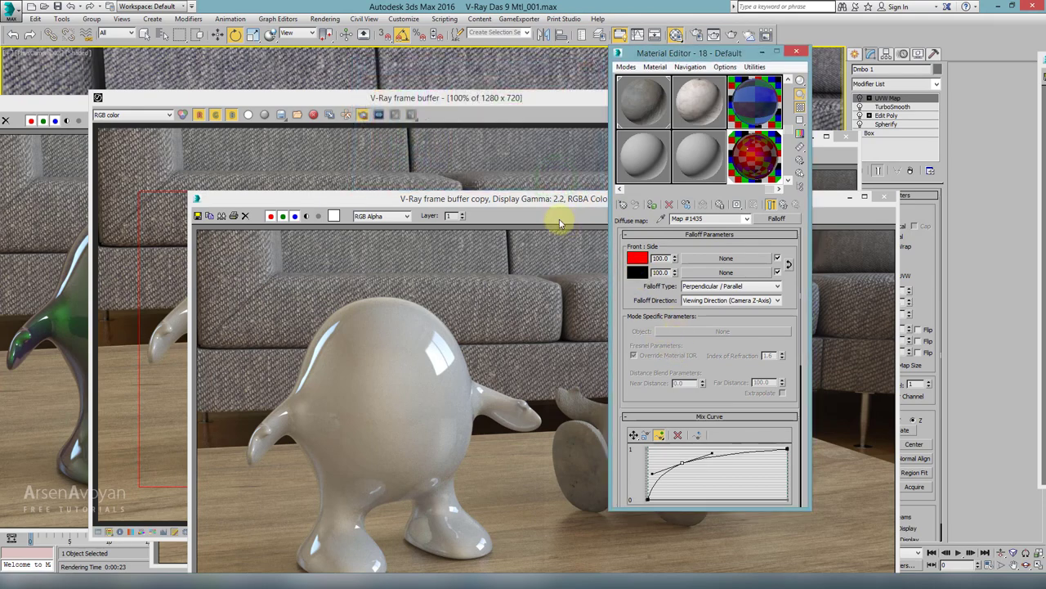
Render the figure with the red and black Falloff colors and duplicate the result to a separate frame buffer window
click(731, 35)
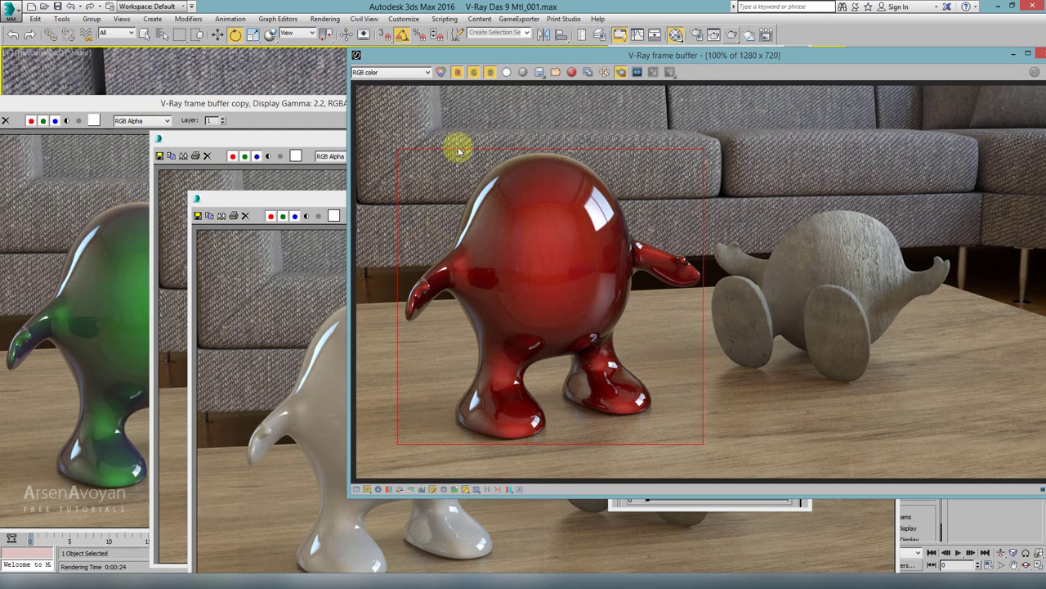
drag(492, 60, 203, 74)
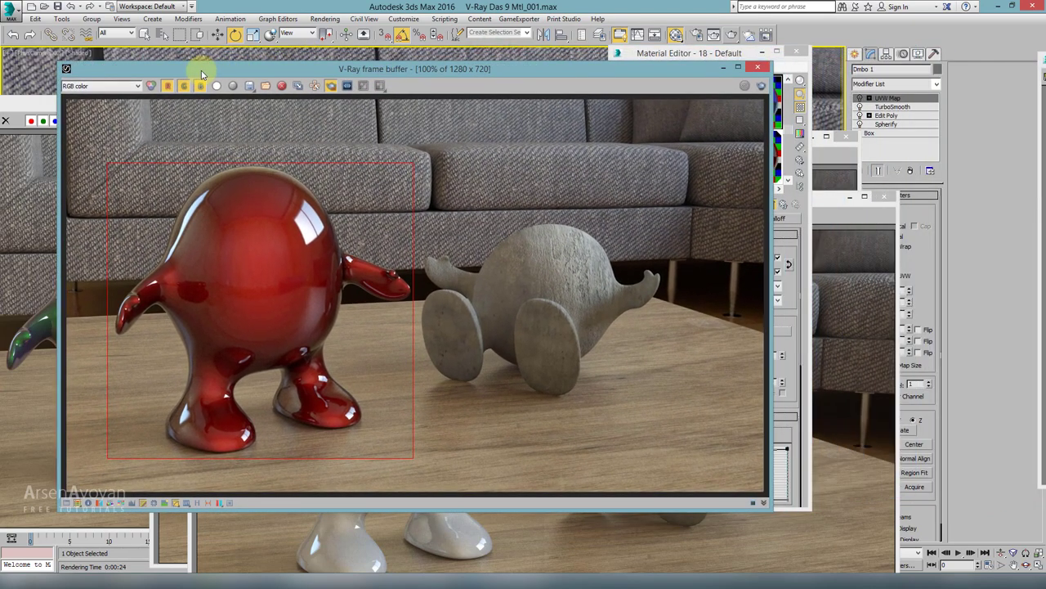
click(299, 89)
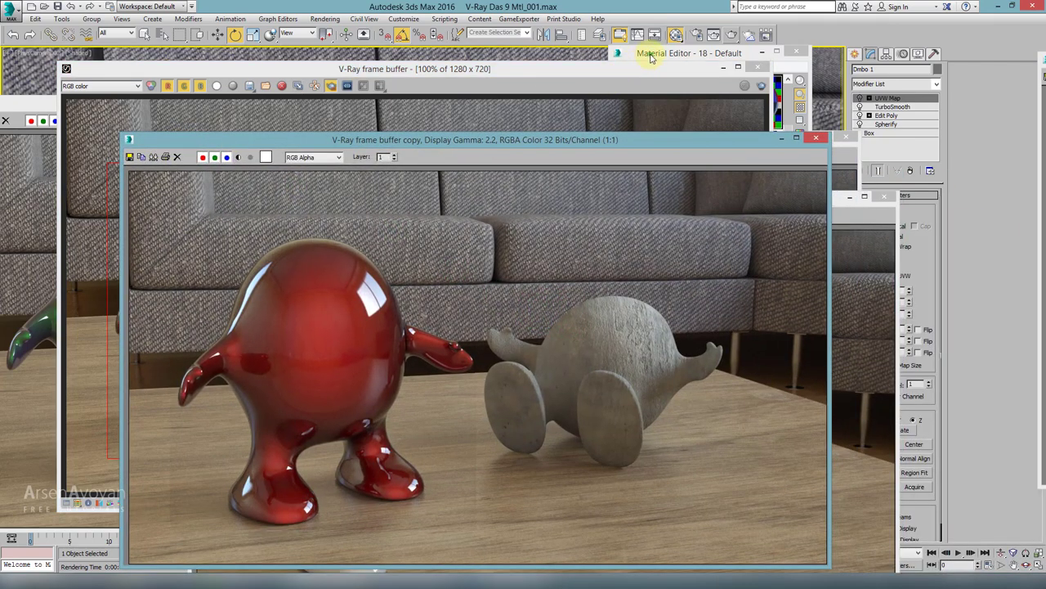
Flatten the Falloff map's Mix Curve by moving its middle point slightly down and toward the curve's white end
click(652, 56)
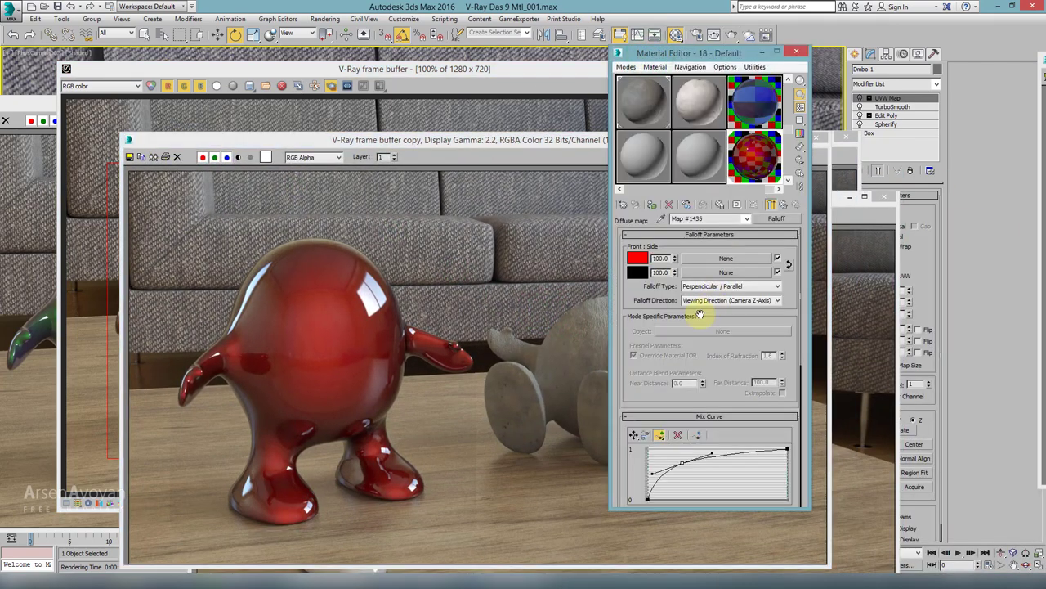
right_click(700, 360)
click(662, 366)
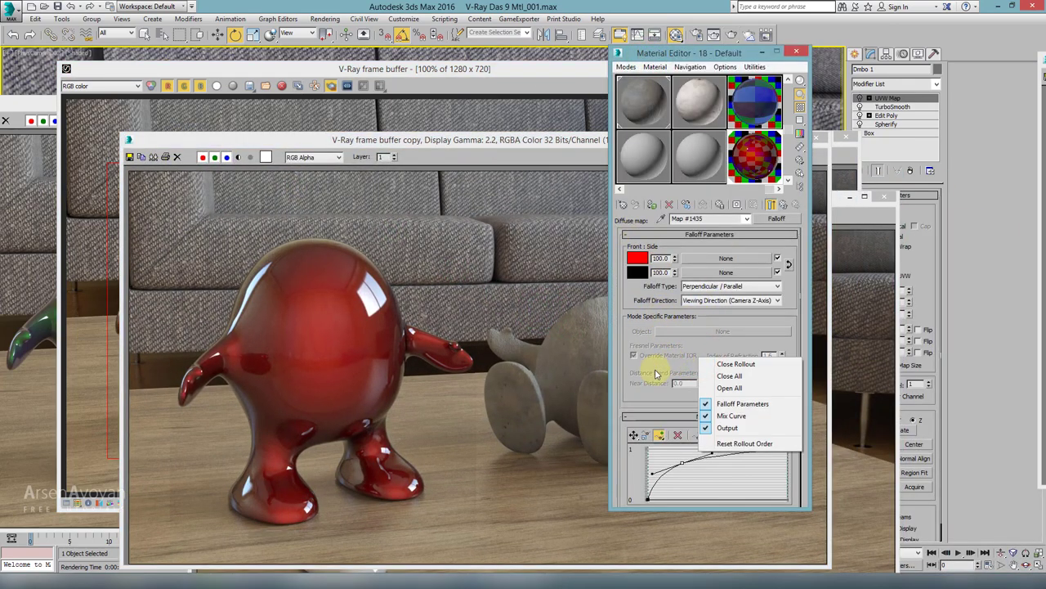
scroll(713, 395, down, 2)
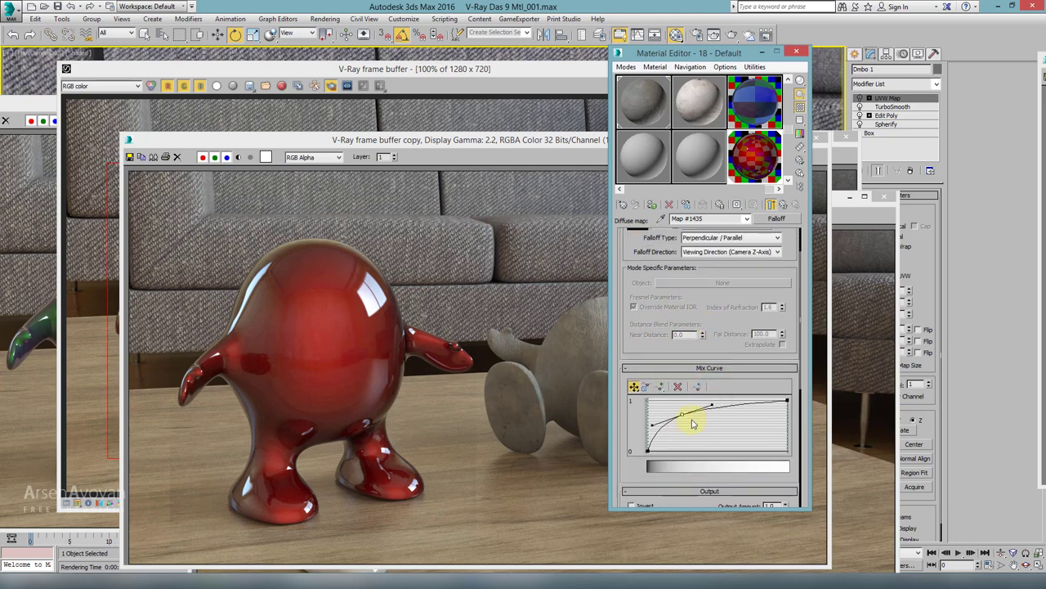
drag(683, 416, 700, 424)
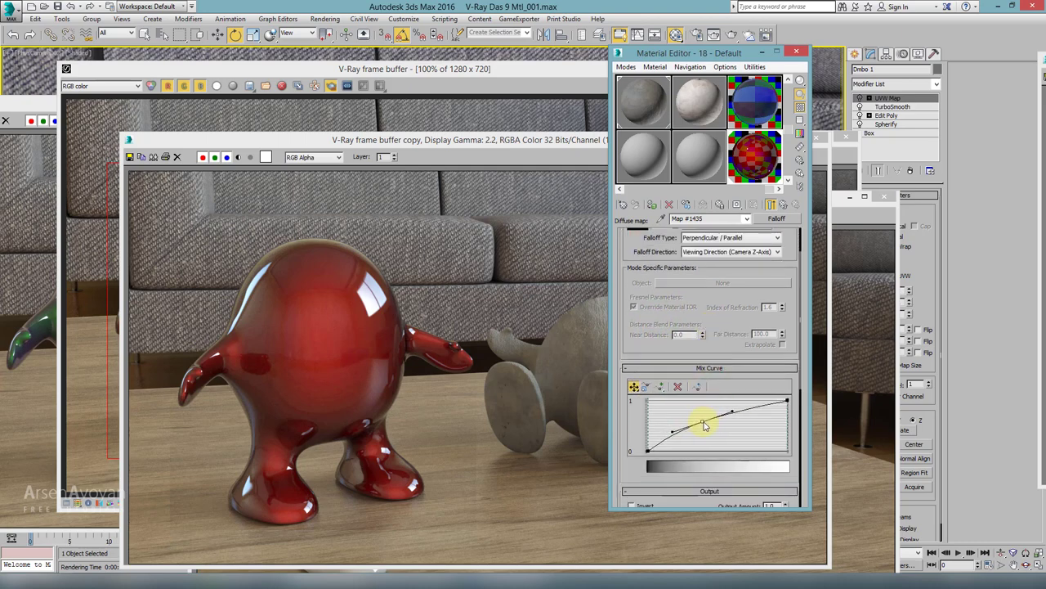
Render the figure with the flattened Mix Curve and compare the result side by side with the earlier red and black copy
click(537, 289)
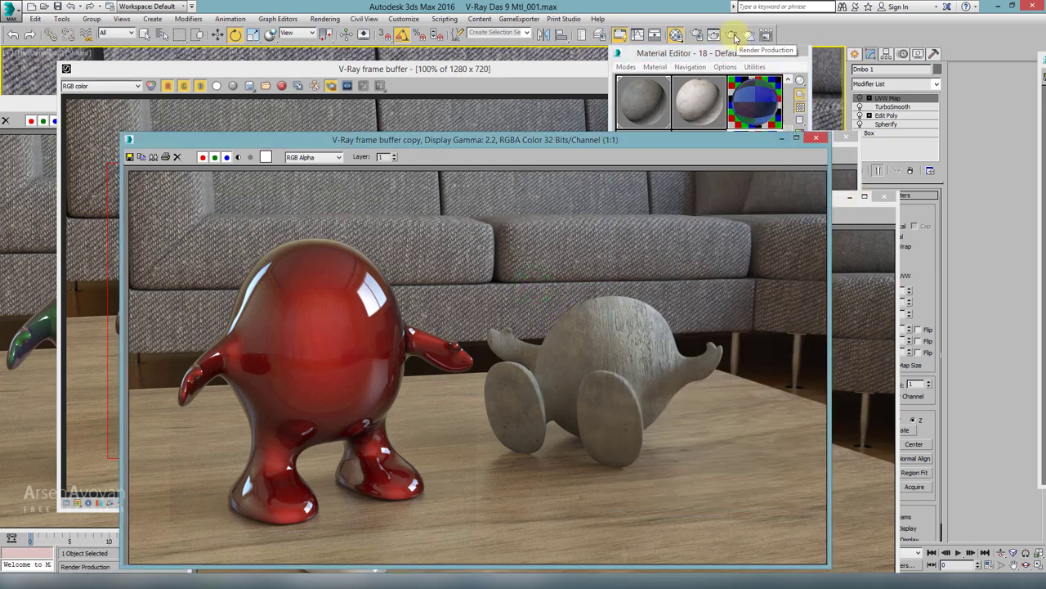
drag(588, 144, 479, 224)
click(515, 142)
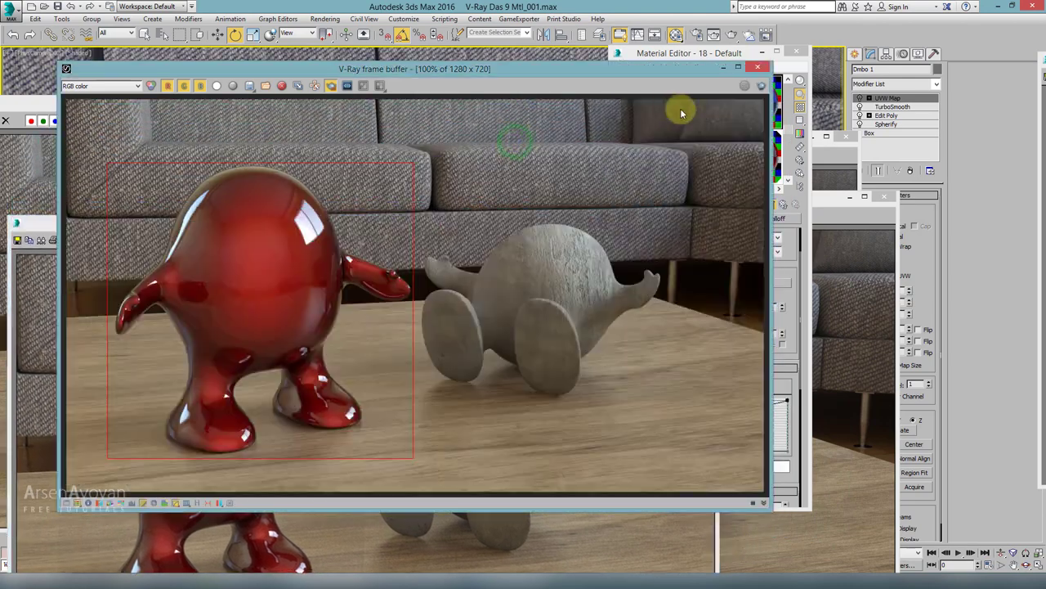
click(761, 85)
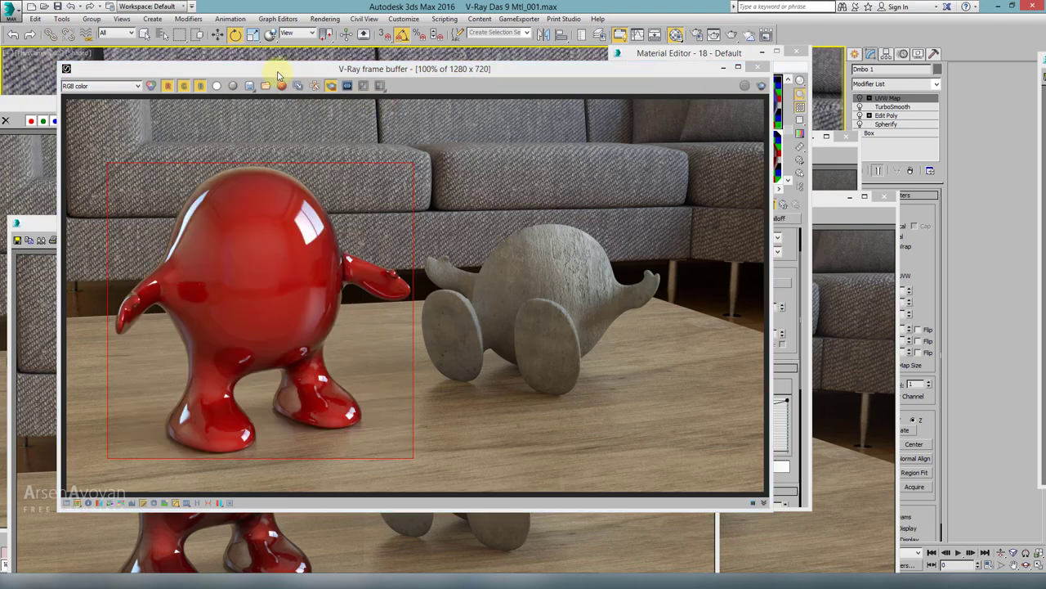
drag(294, 70, 590, 90)
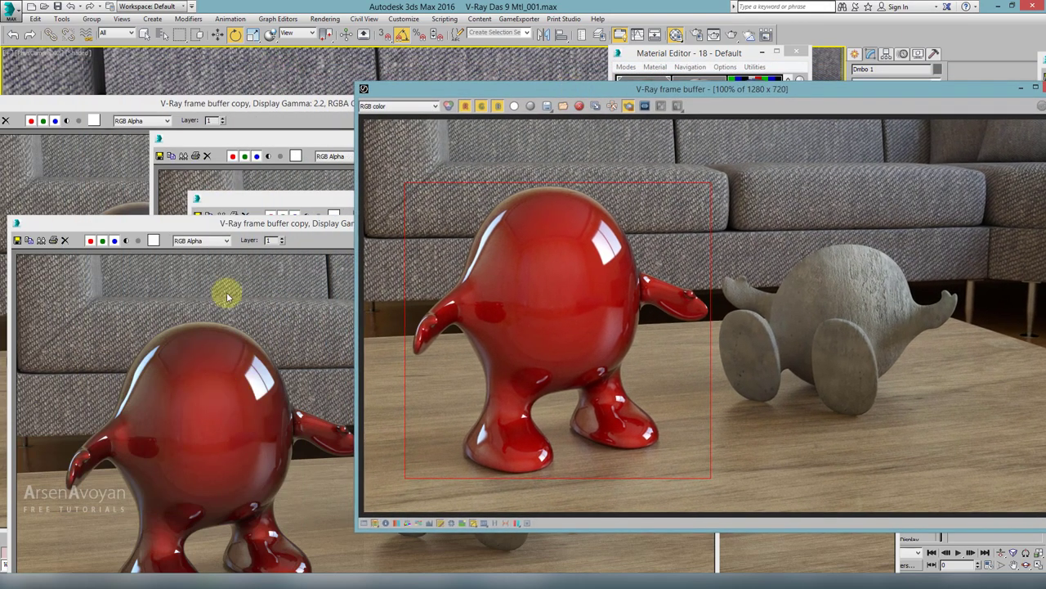
double_click(240, 222)
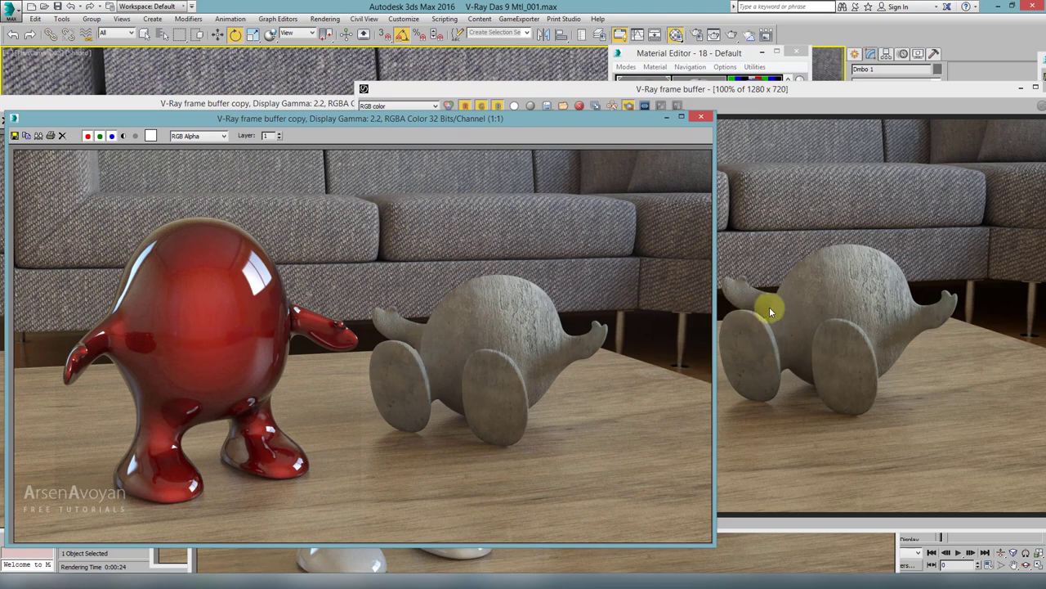
click(769, 307)
Make the Falloff Mix Curve rise steeply by moving its middle point up and toward the black end, checking the enlarged map preview
click(700, 54)
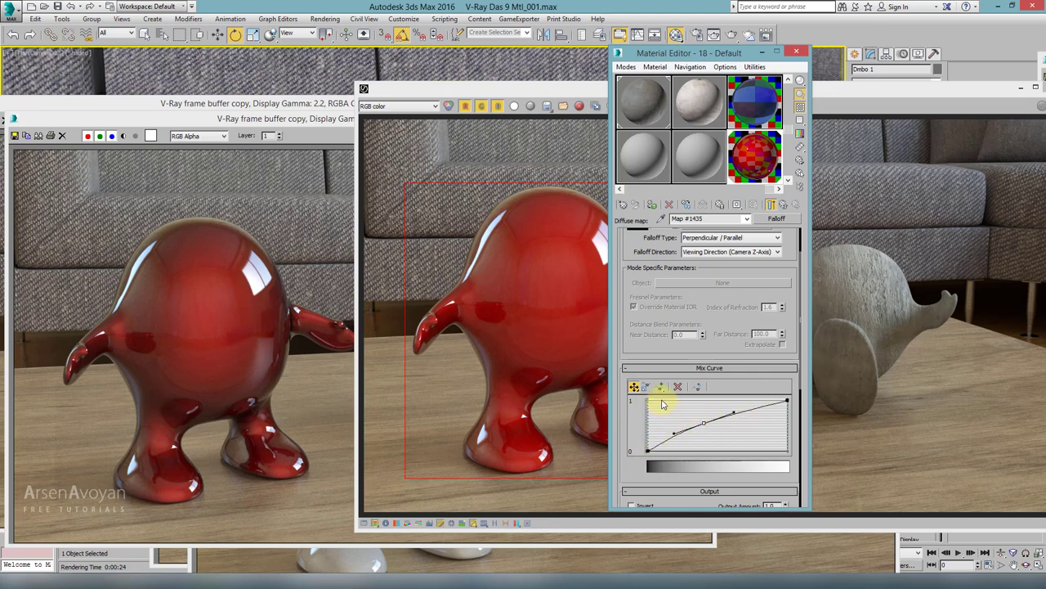
click(720, 431)
mouse_move(702, 423)
mouse_down()
mouse_move(677, 409)
mouse_move(700, 405)
mouse_up()
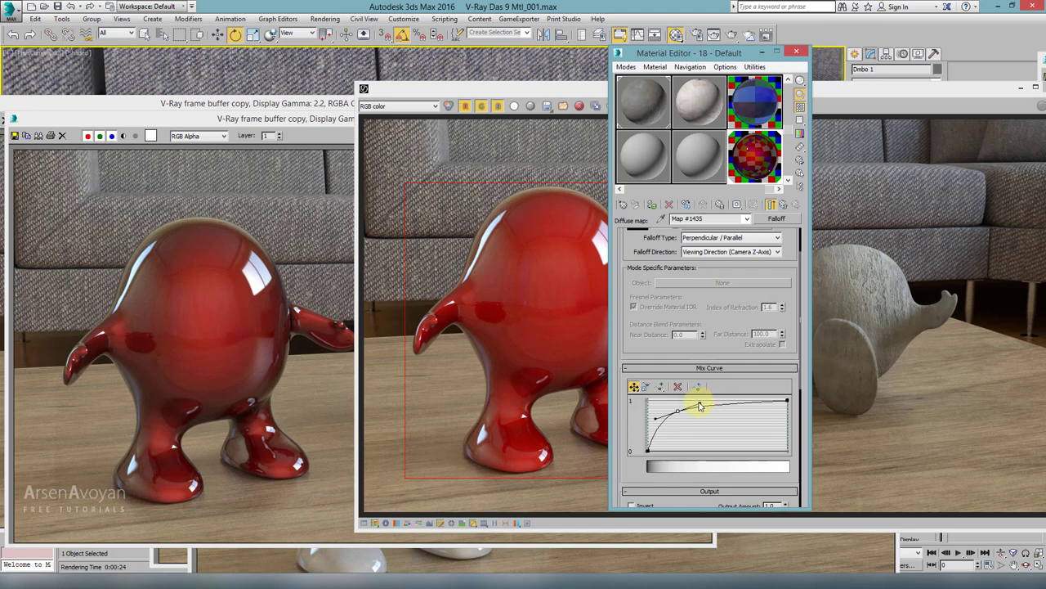
double_click(765, 152)
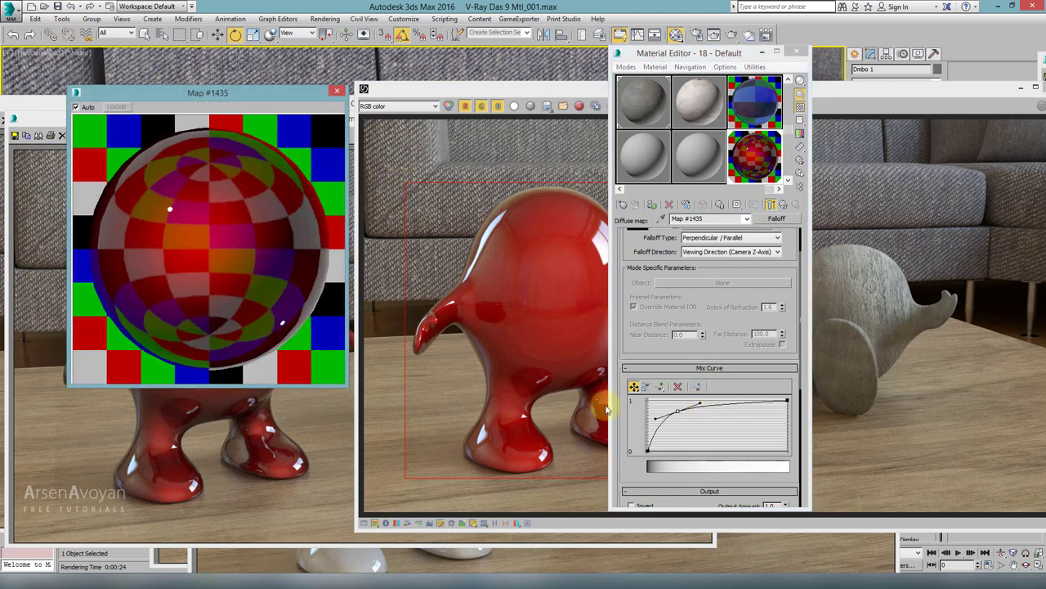
click(687, 427)
mouse_move(677, 411)
mouse_down()
mouse_move(703, 427)
mouse_move(668, 413)
mouse_up()
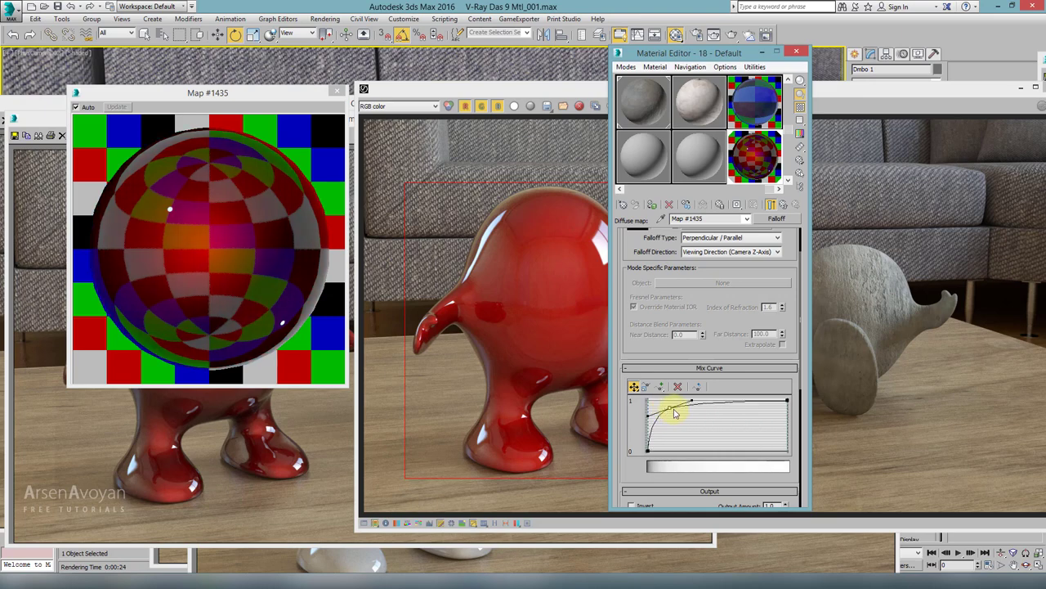
click(692, 403)
click(337, 91)
Duplicate the current red render to a separate frame buffer window and render the figure with the steep Mix Curve
click(325, 170)
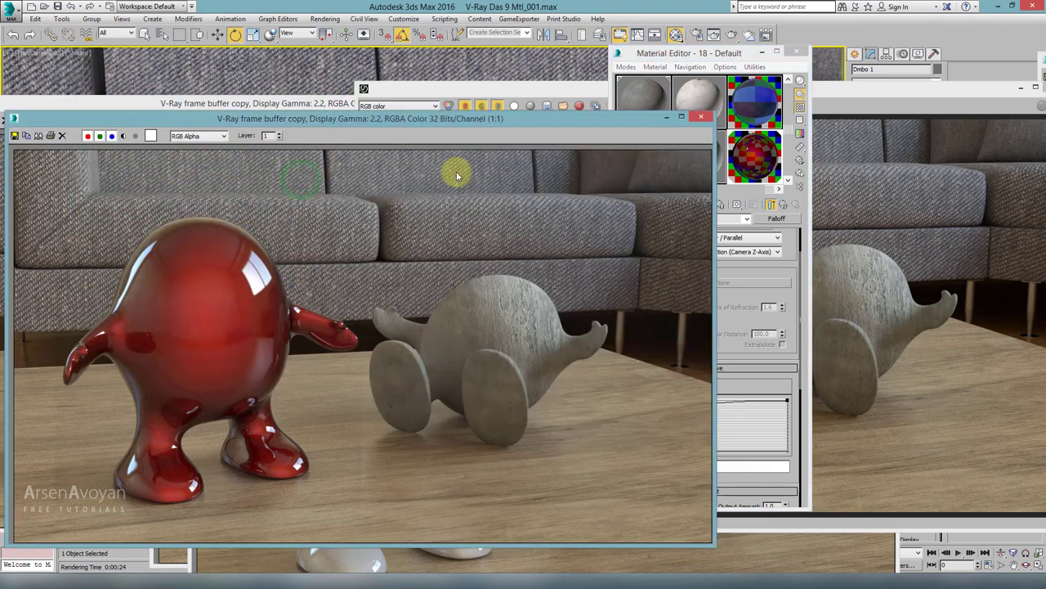
click(890, 159)
click(595, 108)
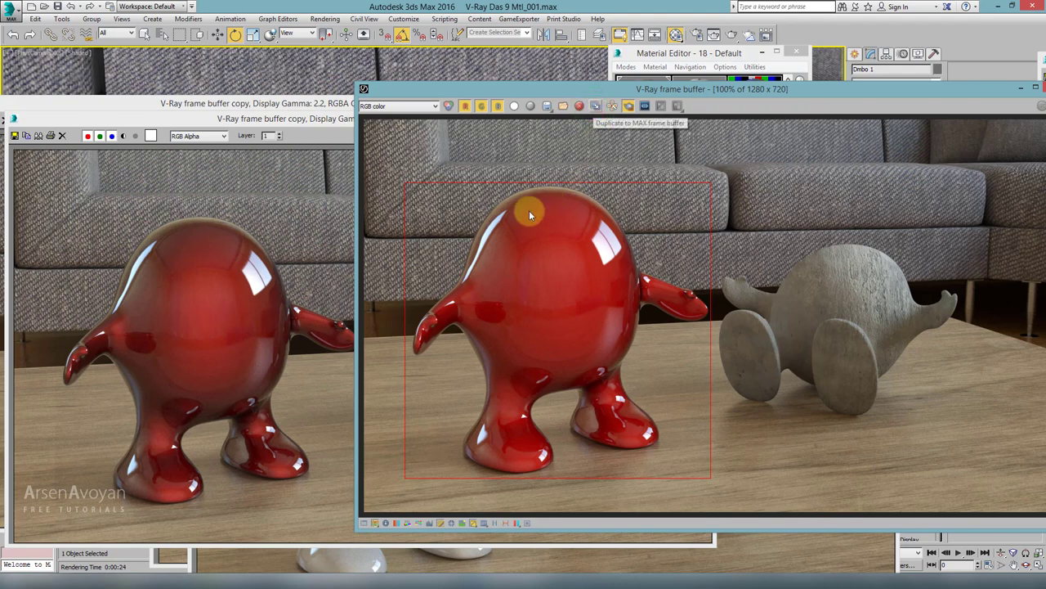
drag(614, 317, 181, 206)
click(662, 59)
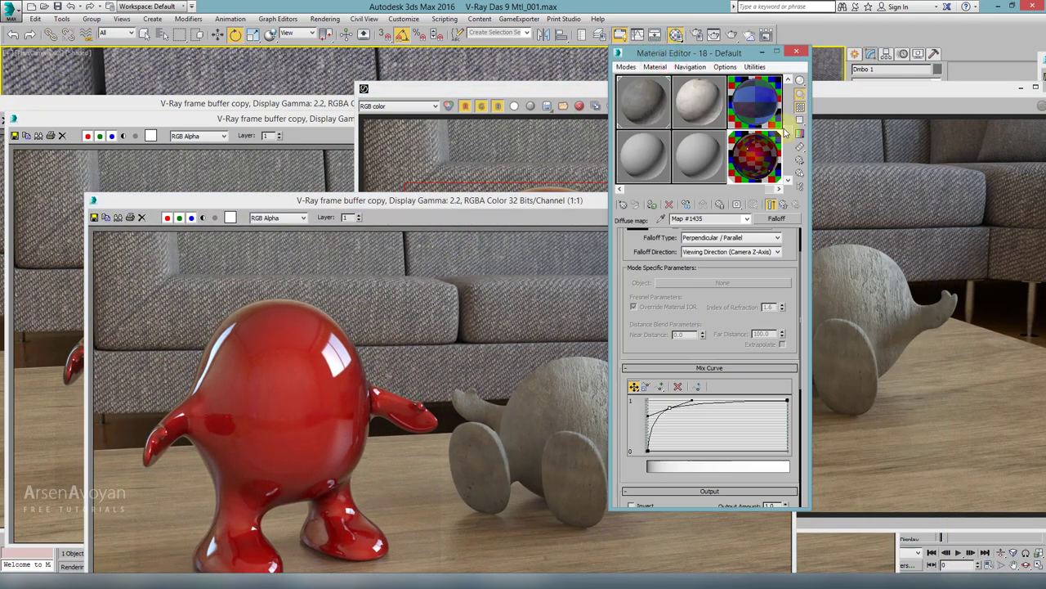
click(733, 39)
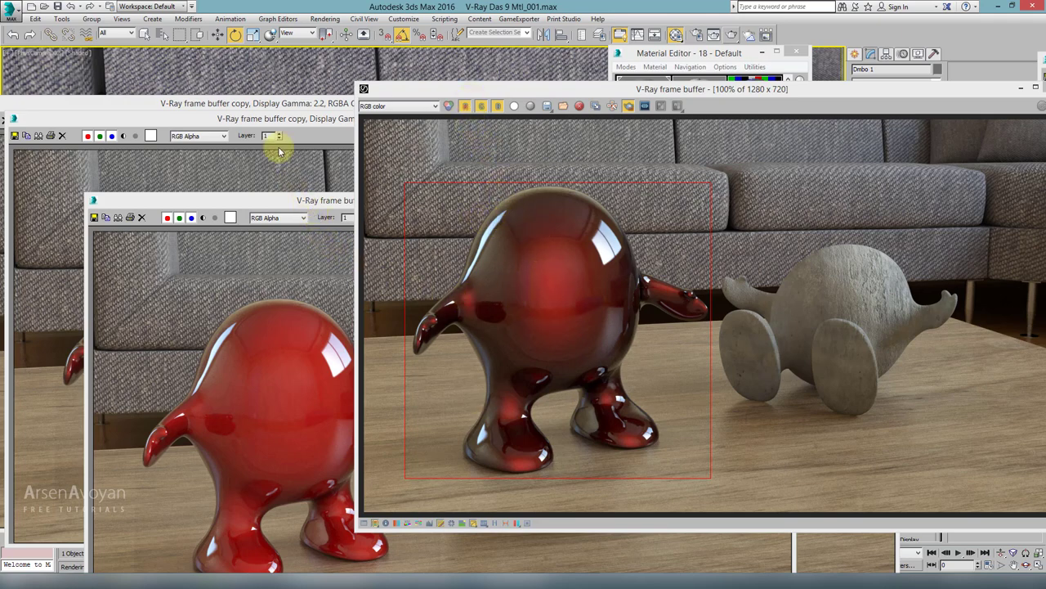
Arrange the two red render copies and the current frame buffer side by side to compare the effect of the Mix Curves
drag(257, 103, 219, 306)
click(222, 168)
drag(276, 117, 311, 108)
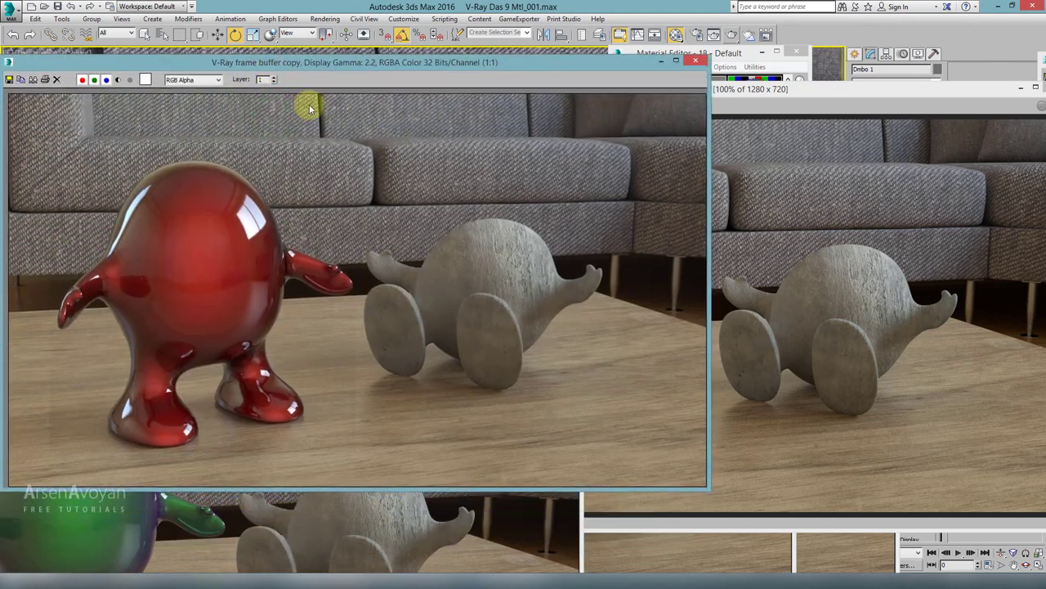
drag(582, 66, 539, 45)
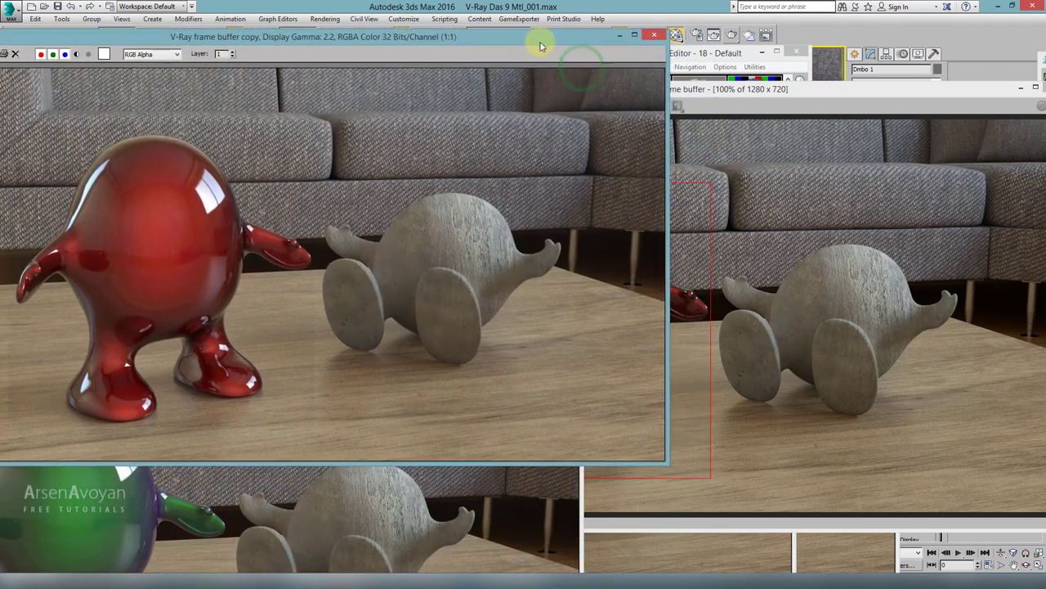
click(650, 556)
drag(247, 200, 301, 189)
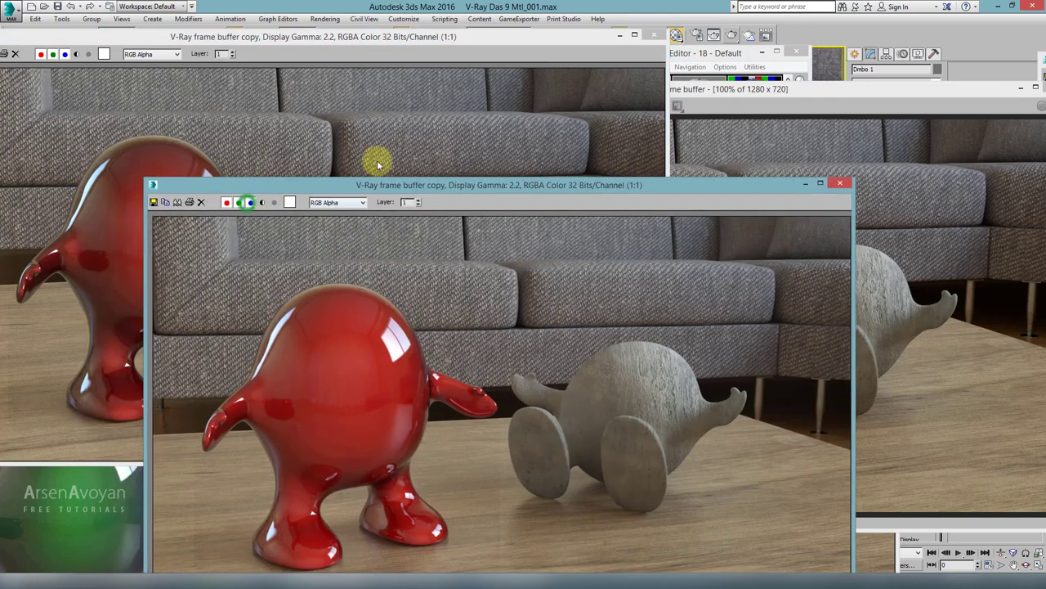
drag(377, 185, 192, 73)
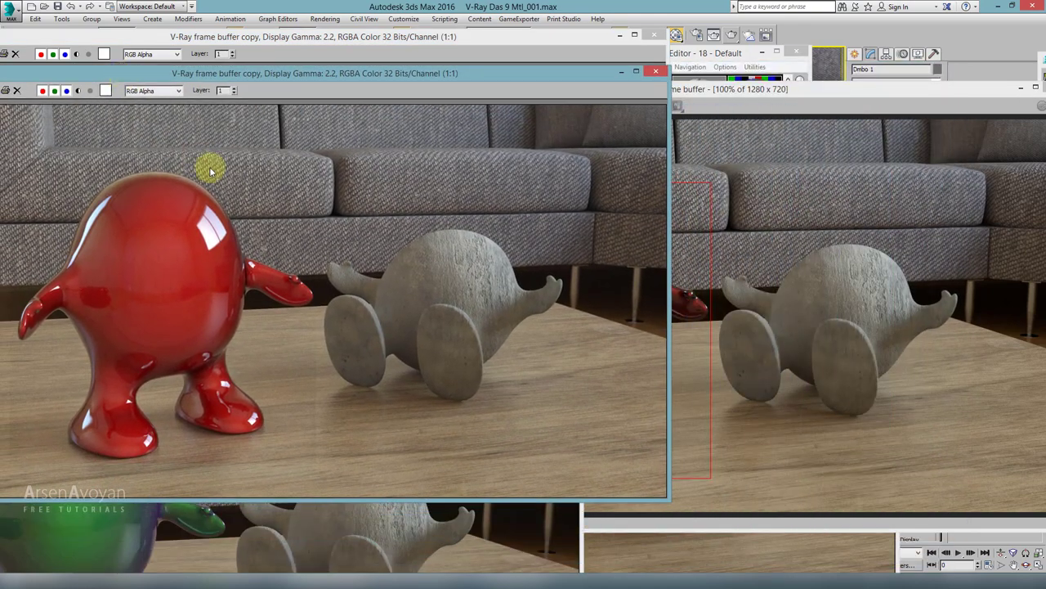
drag(130, 39, 800, 65)
click(1028, 255)
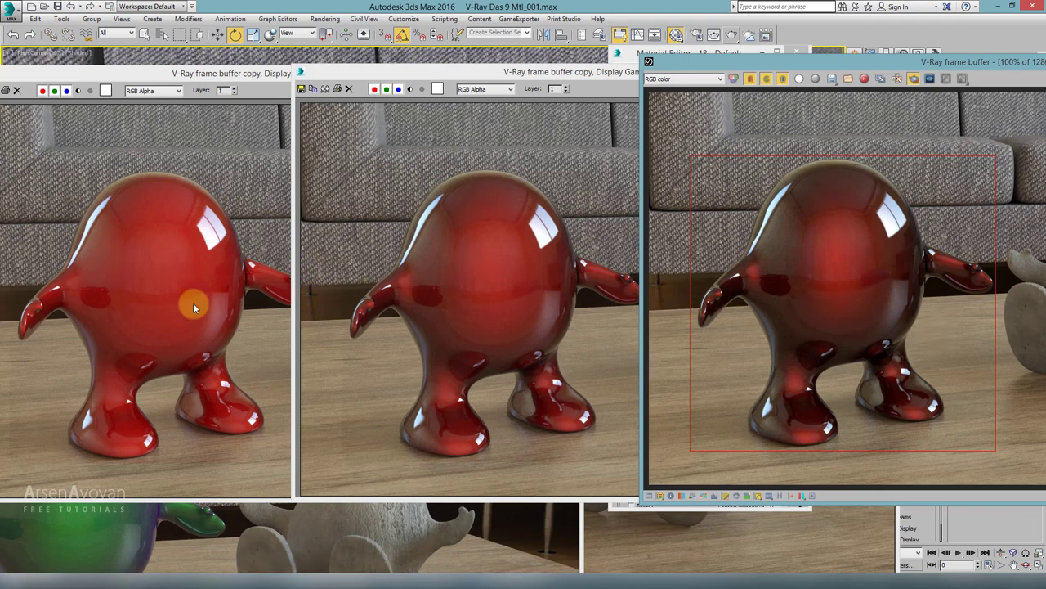
Set the Falloff map's Front color to a bright light blue with a hue of about 151
click(681, 64)
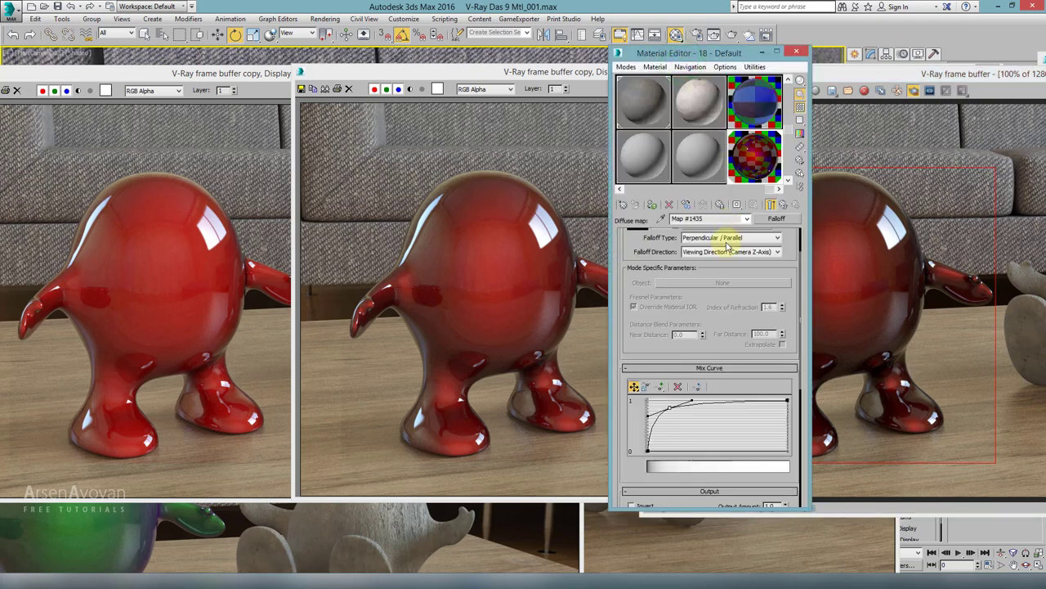
drag(722, 303, 720, 389)
click(636, 258)
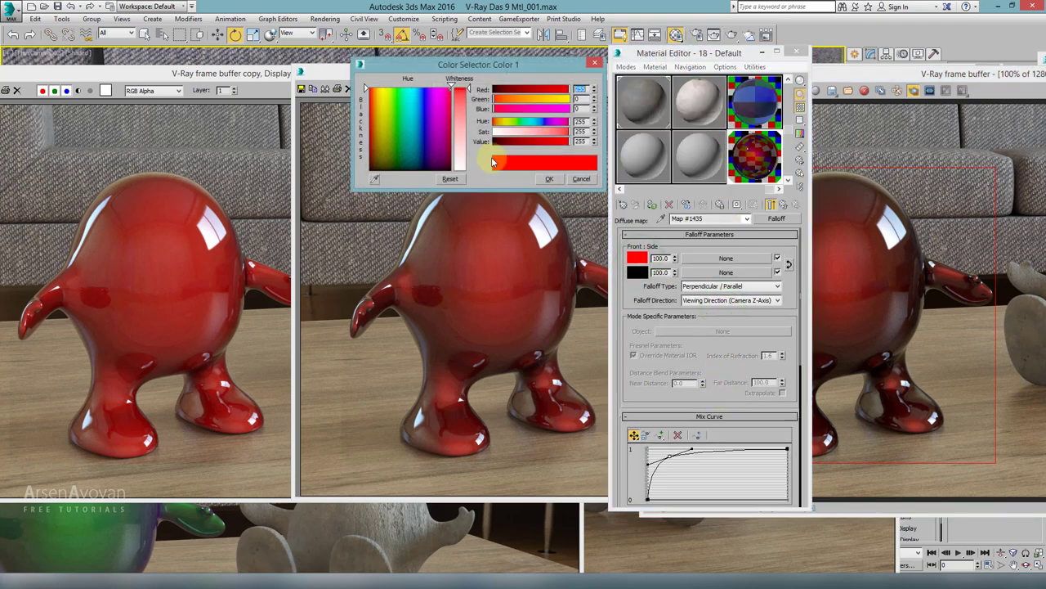
drag(428, 120, 418, 89)
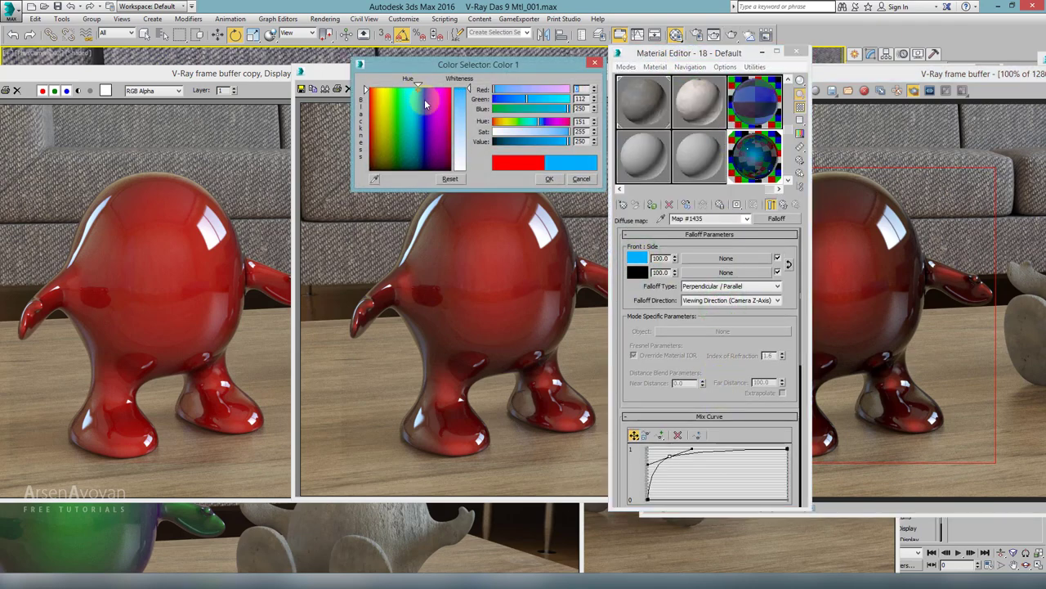
click(554, 180)
Render the figure with the blue and black Falloff colors and place the frame buffer beside the red copies
click(859, 85)
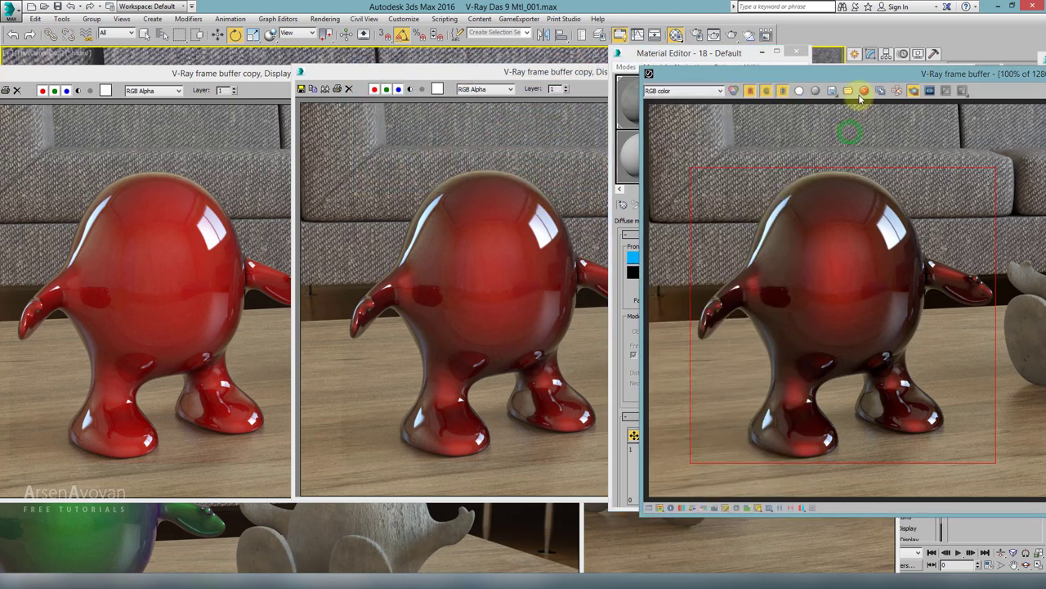
drag(859, 79, 453, 81)
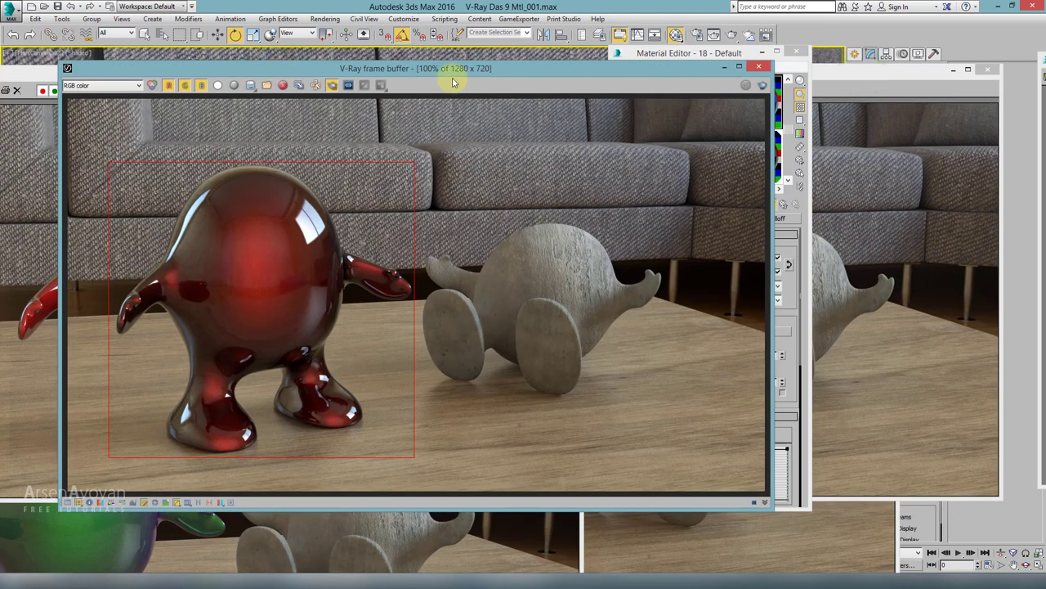
click(762, 85)
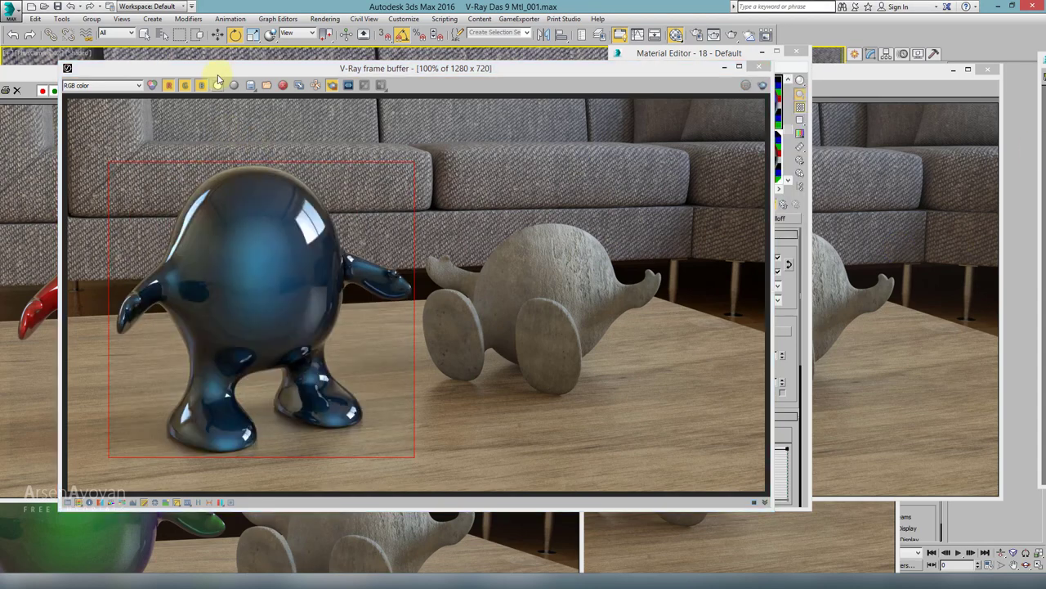
drag(229, 70, 514, 59)
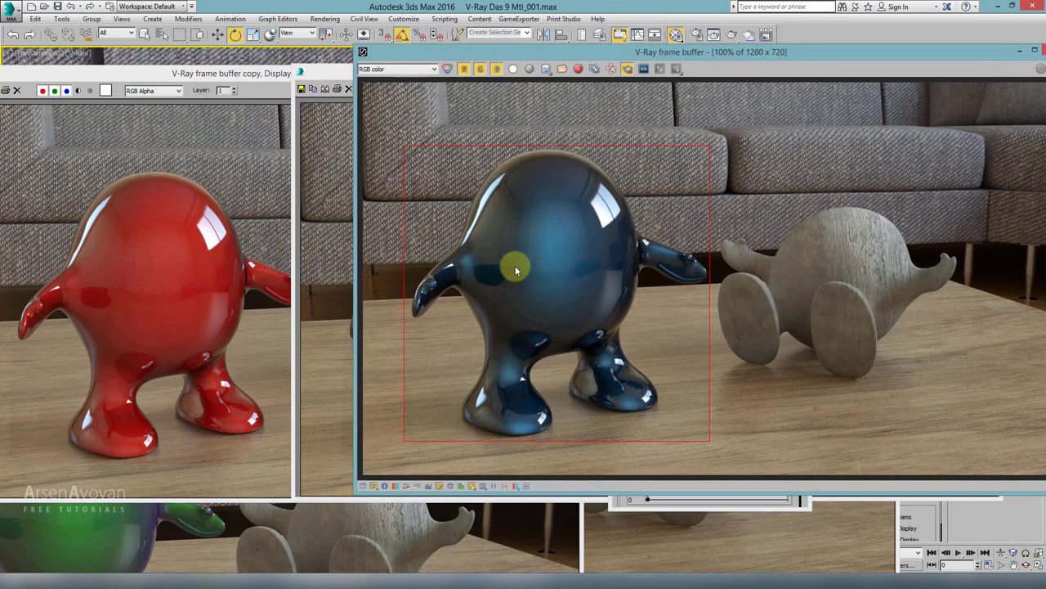
Review the earlier render copies and close the green, red, white and grey ones, keeping the main frame buffer open
click(346, 522)
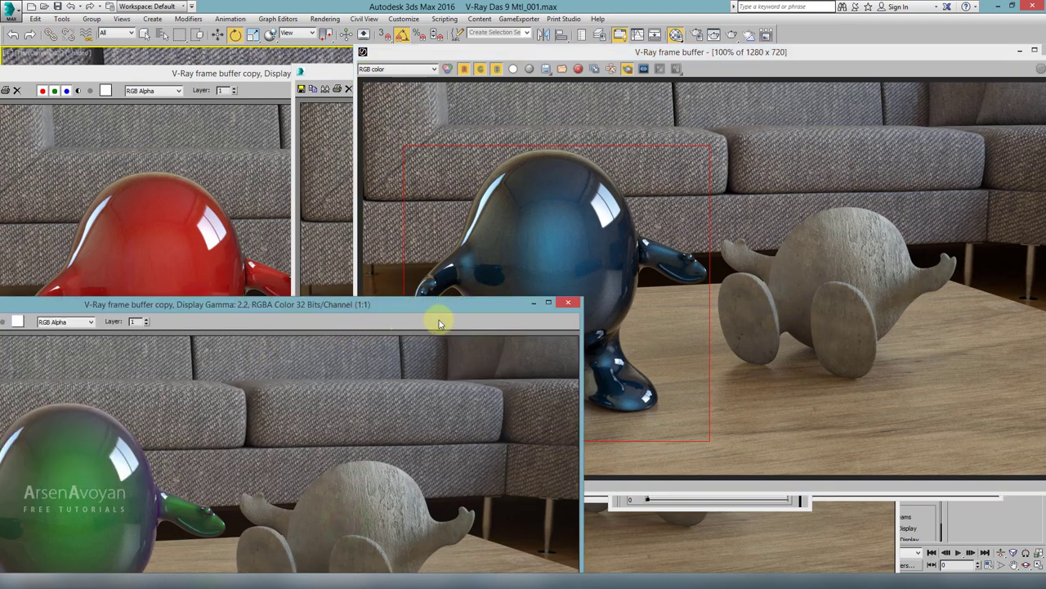
drag(440, 309, 663, 118)
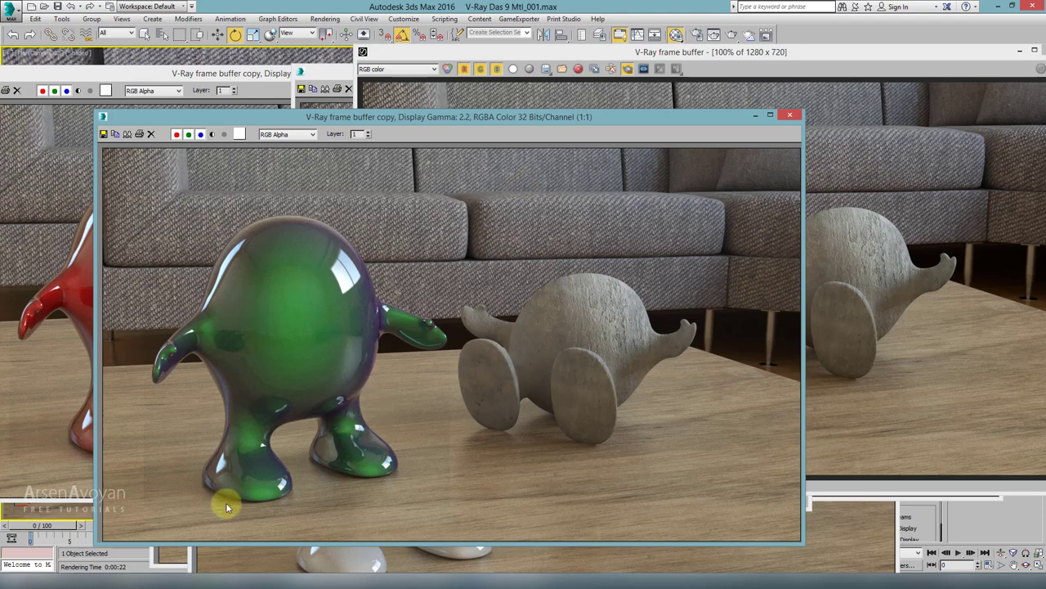
click(790, 116)
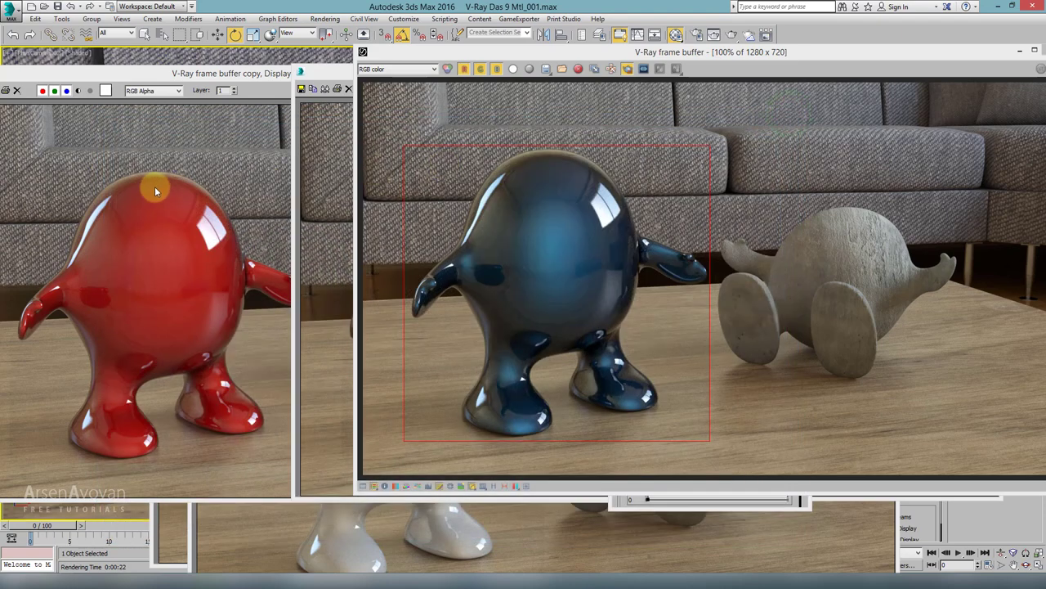
click(154, 187)
click(668, 72)
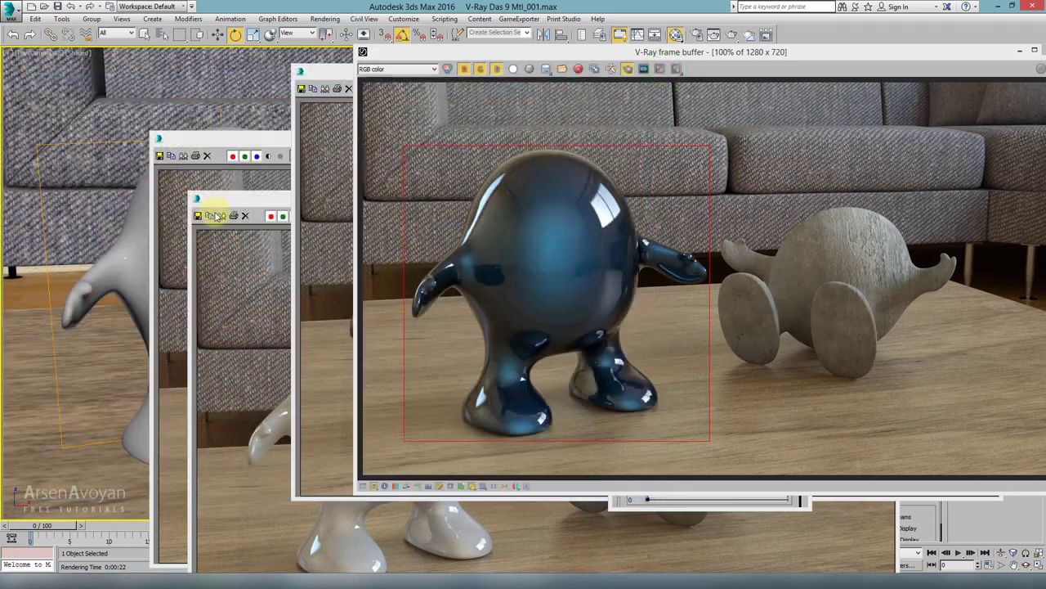
click(219, 254)
click(883, 197)
click(243, 239)
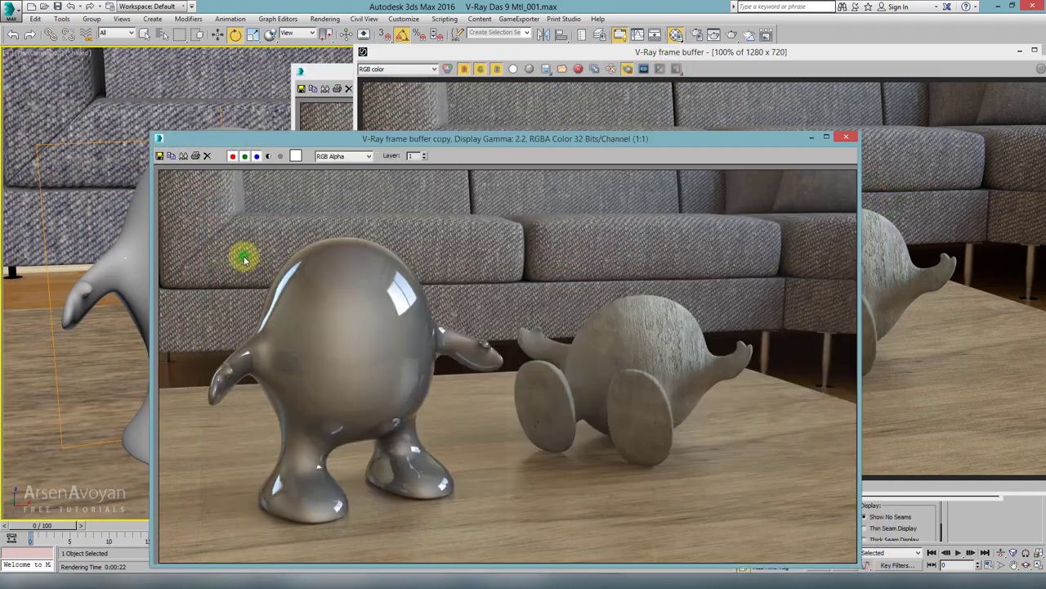
click(848, 133)
click(344, 292)
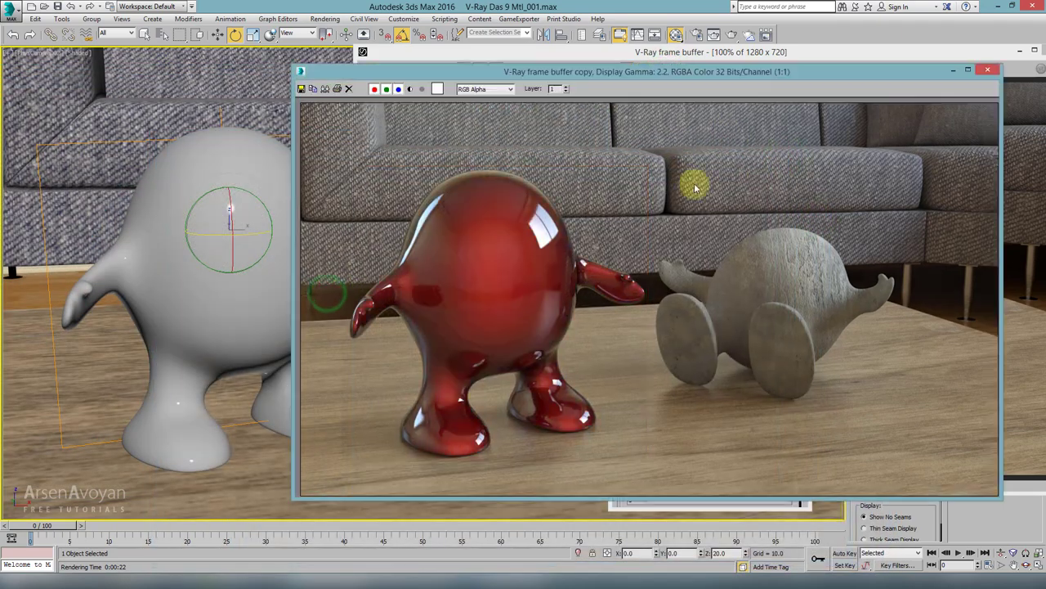
click(990, 72)
Duplicate the blue render to a separate frame buffer window and park the copy below the main frame buffer
drag(958, 58, 676, 78)
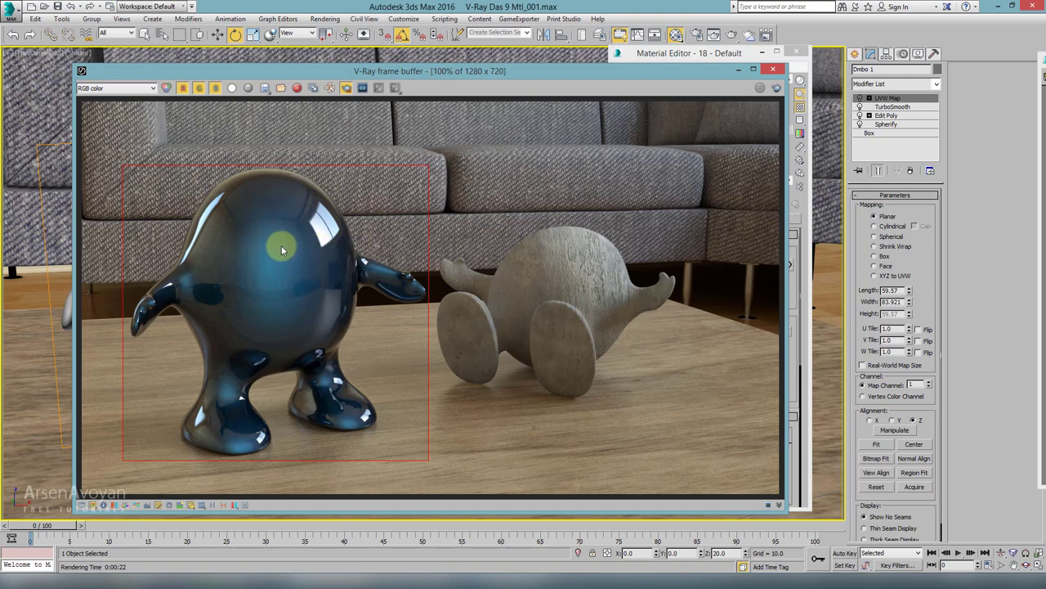
drag(601, 80, 550, 84)
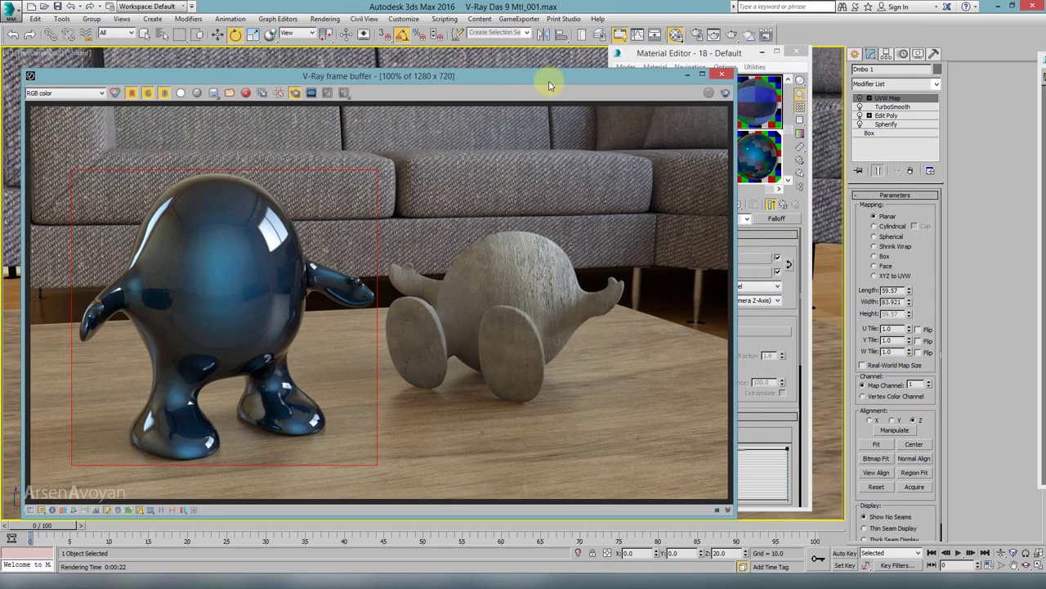
click(263, 93)
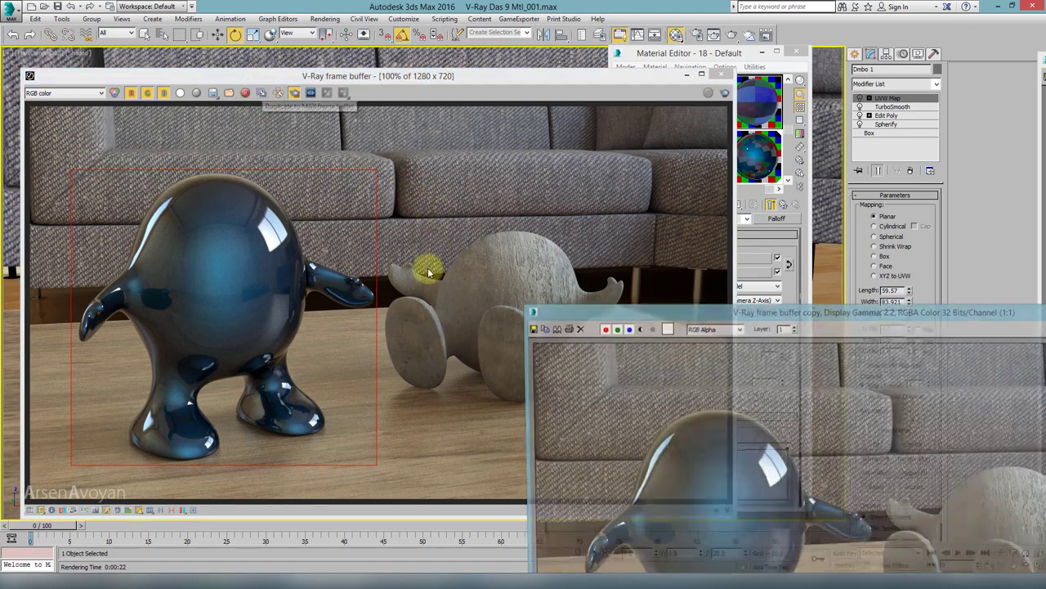
drag(635, 309, 129, 563)
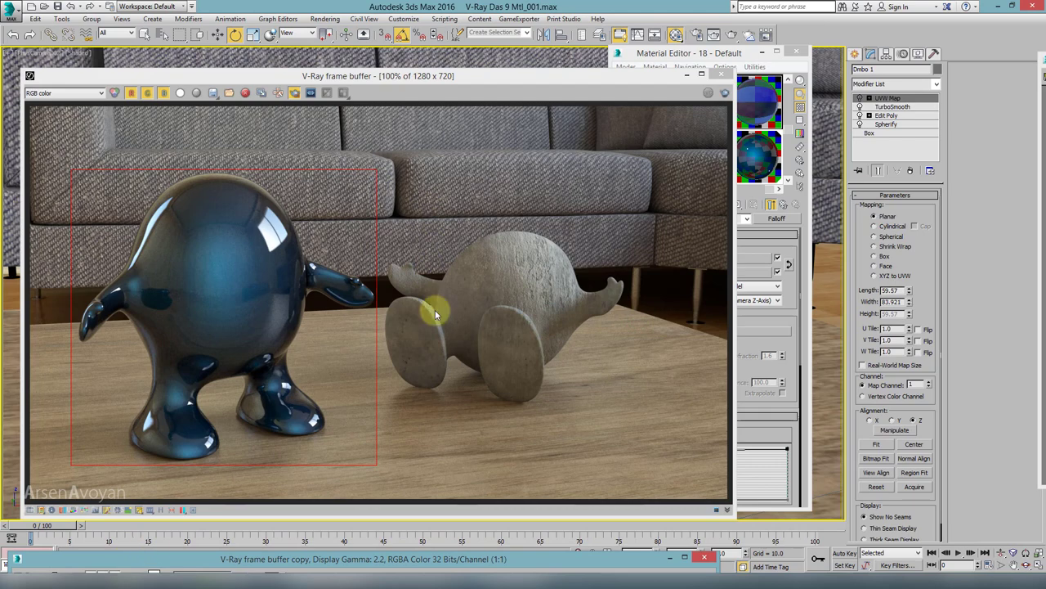
Convert the unused 17 - Default material to a VRayBlendMtl, discarding the old material
click(671, 58)
click(773, 205)
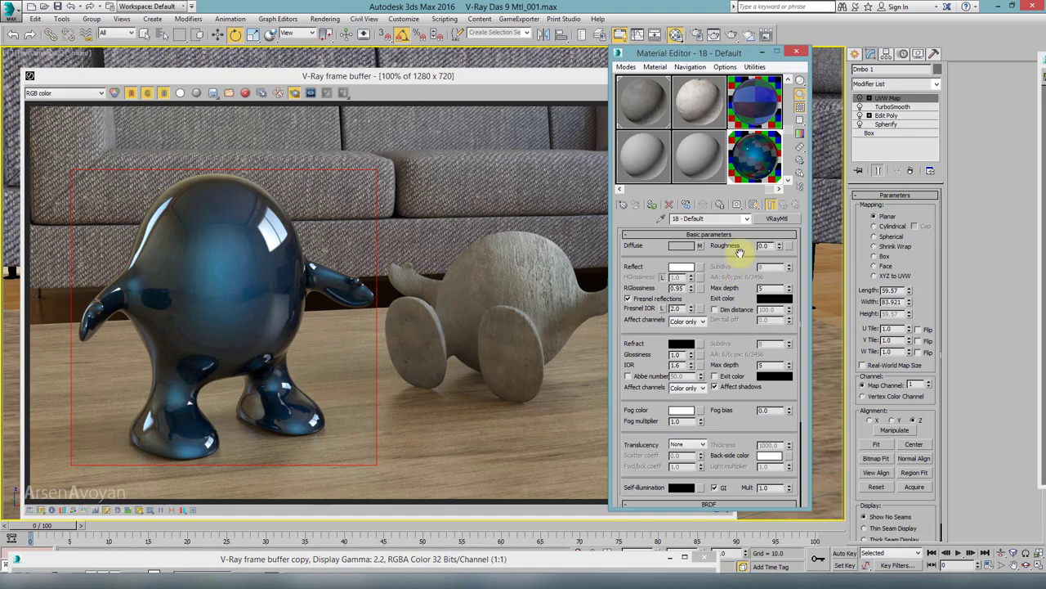
click(775, 219)
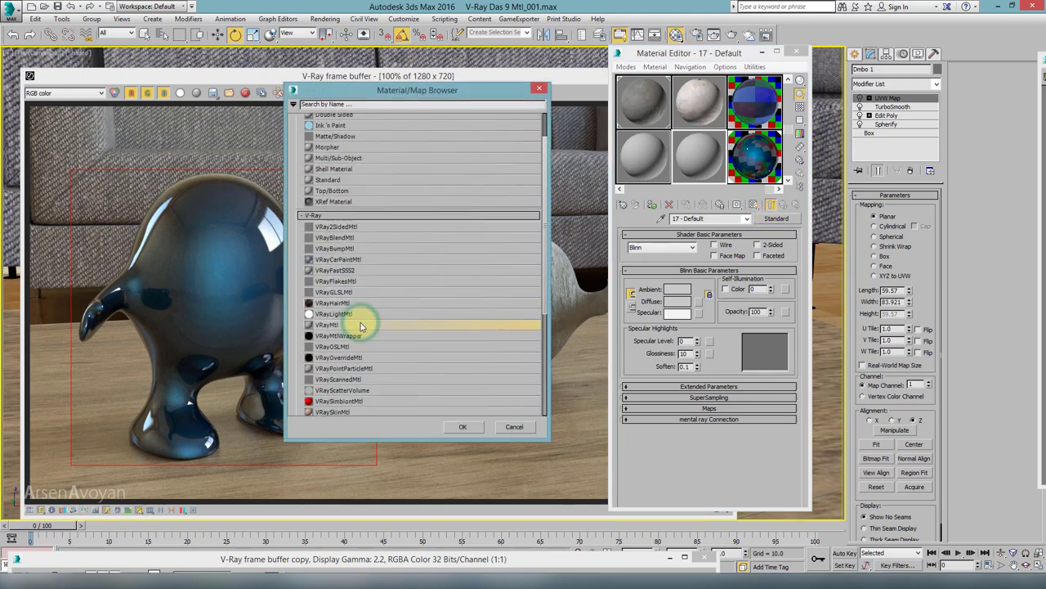
click(331, 238)
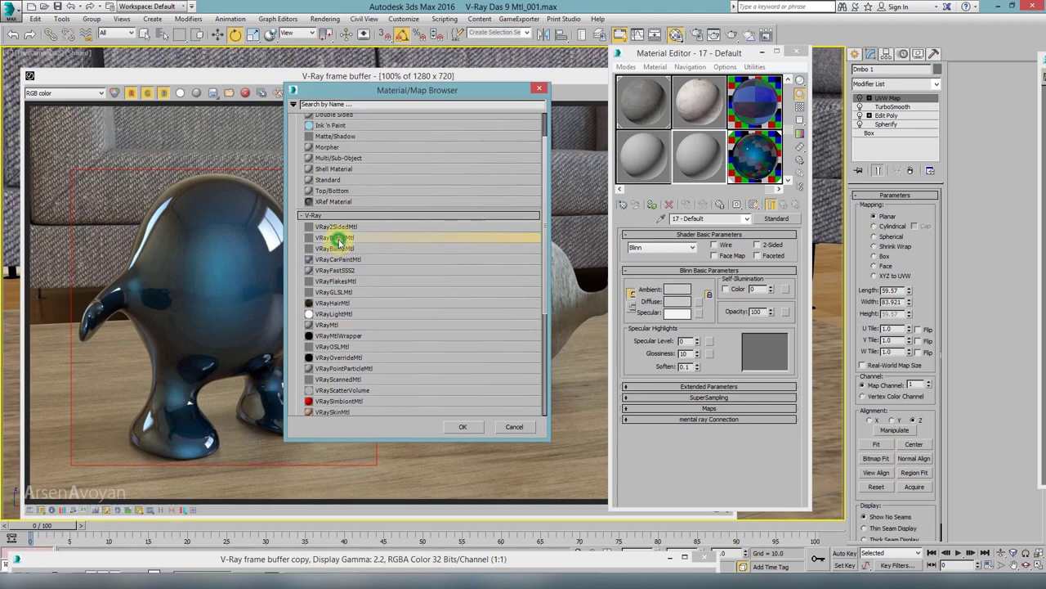
double_click(324, 238)
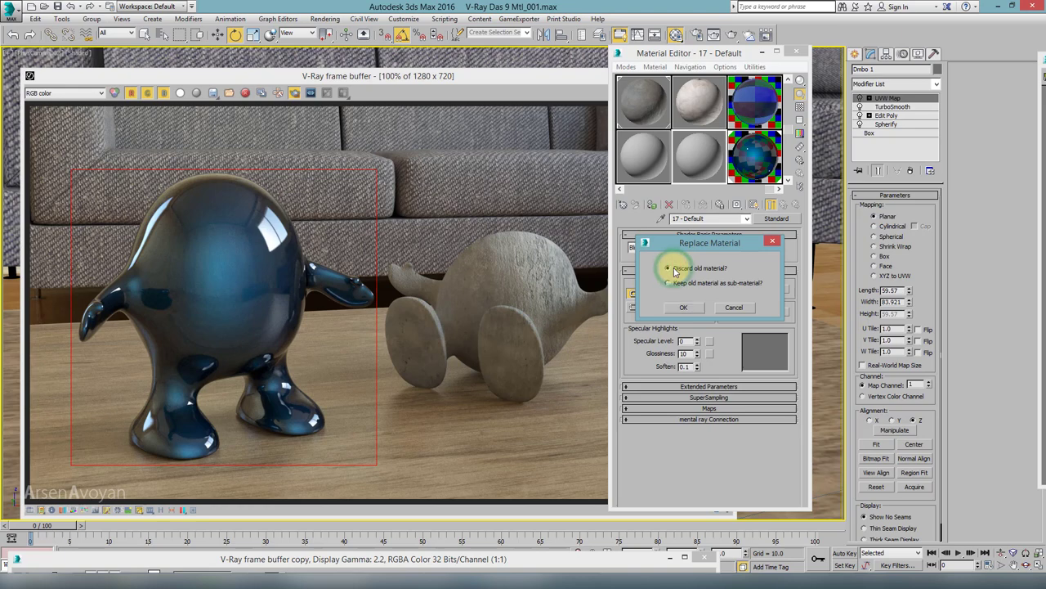
click(674, 271)
click(682, 308)
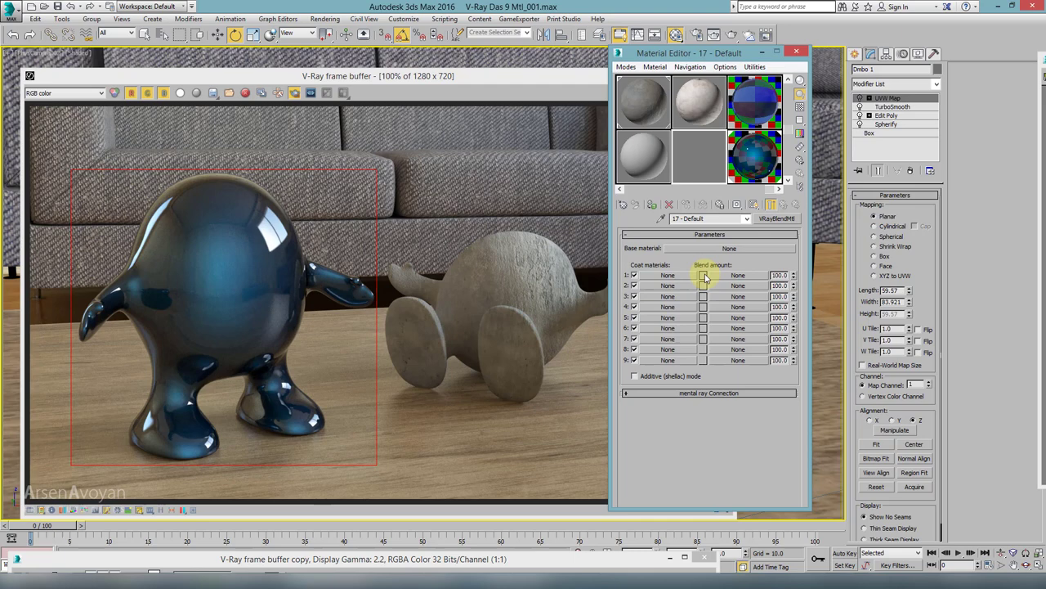
Add a VRayMtl as the blend's base material and set its diffuse color to black
click(703, 275)
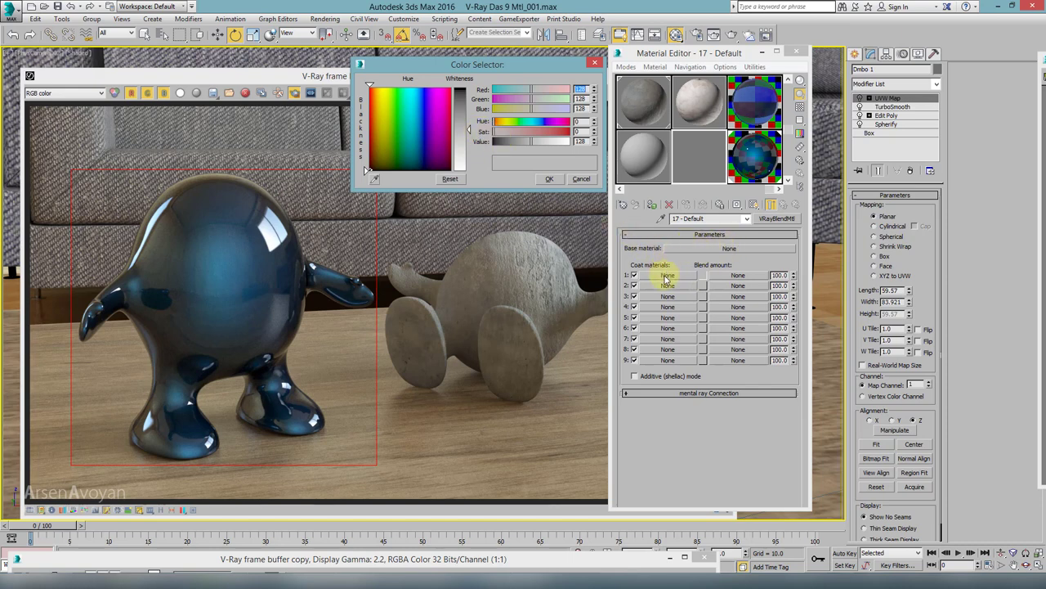
click(582, 179)
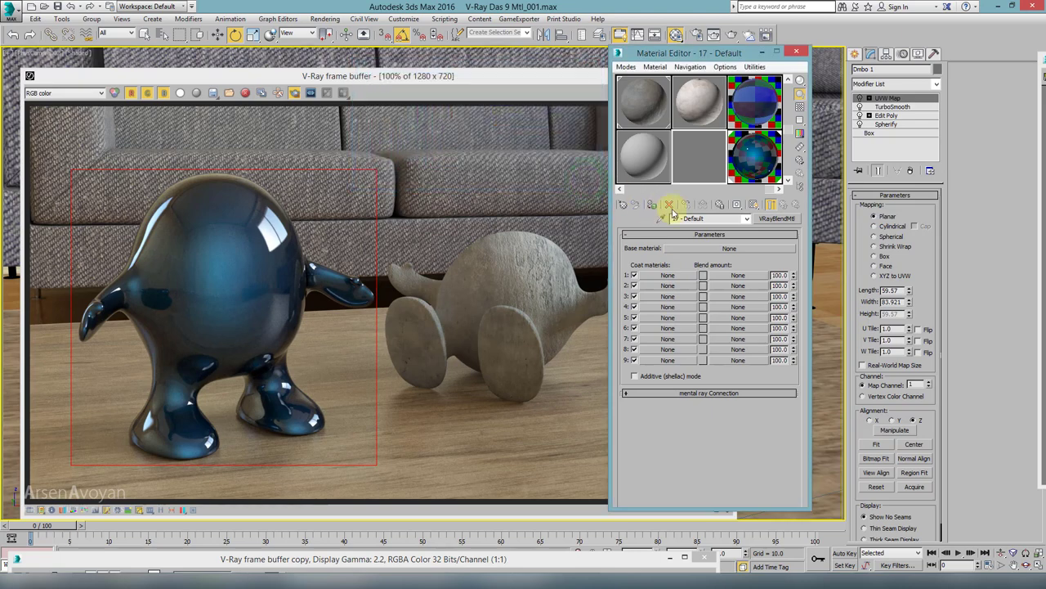
click(709, 251)
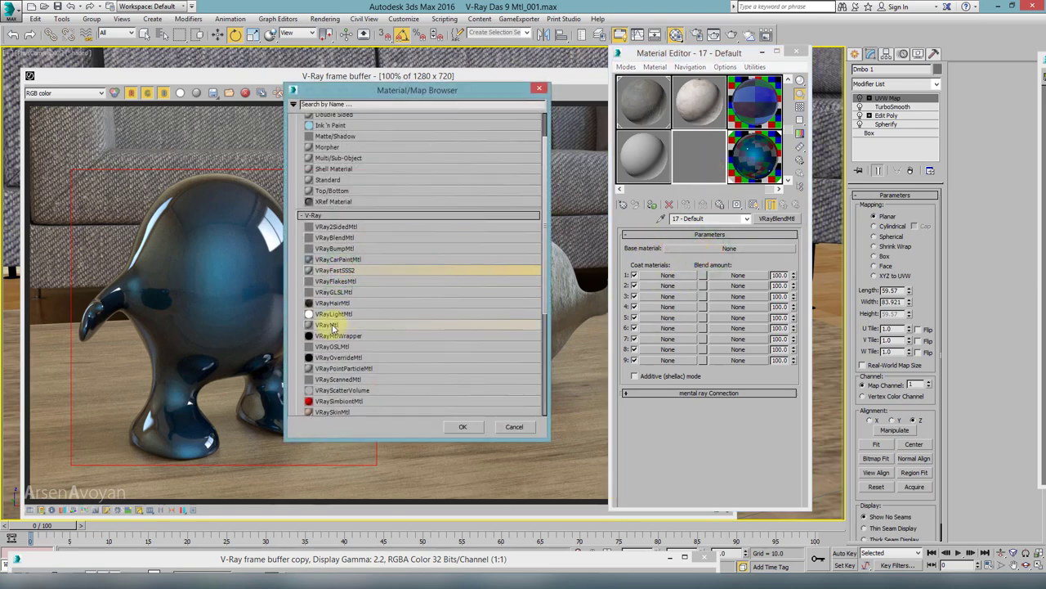
double_click(327, 325)
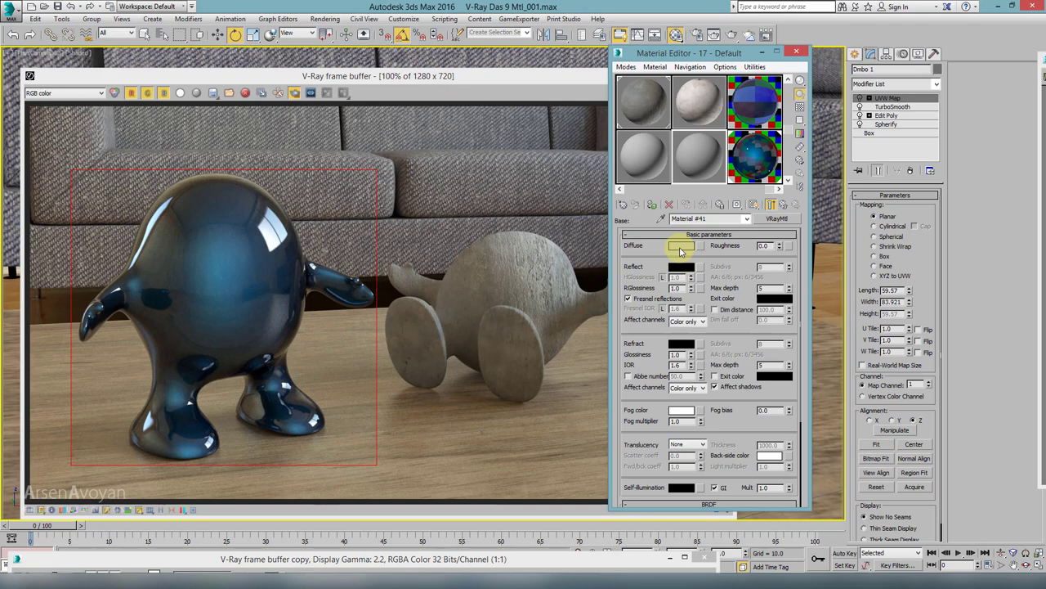
click(680, 247)
drag(483, 45, 462, 129)
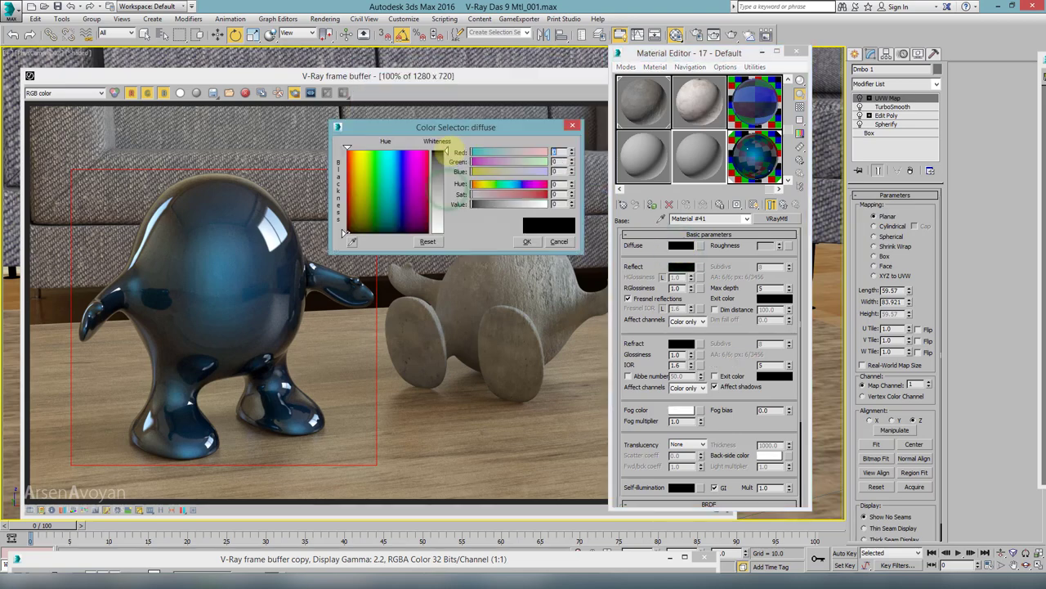
drag(344, 164, 344, 233)
click(533, 242)
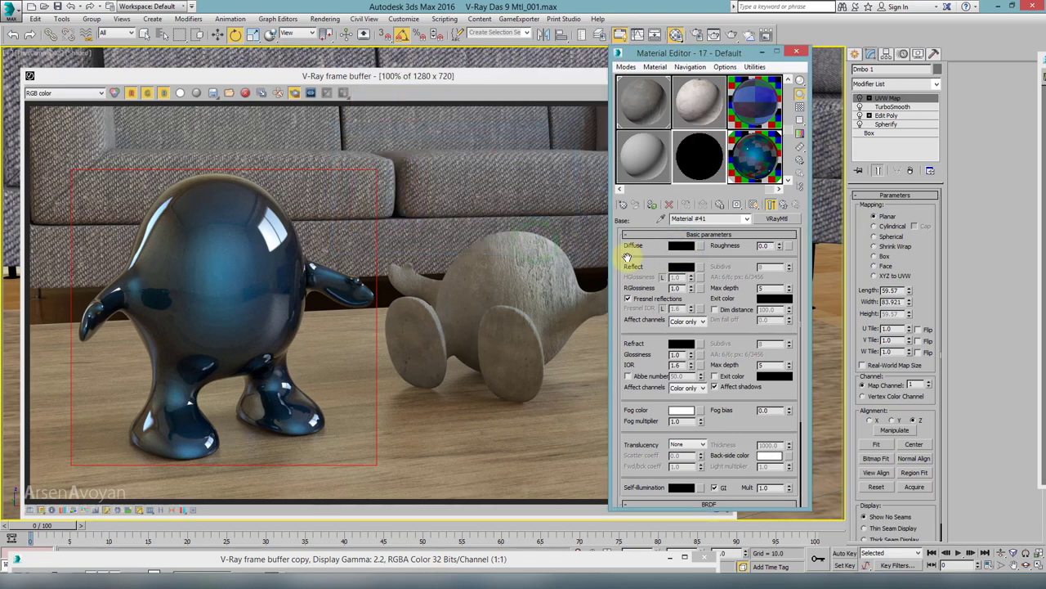
Set the base material's reflection color to a light grey with a value of 198 and turn off Fresnel reflections
click(680, 267)
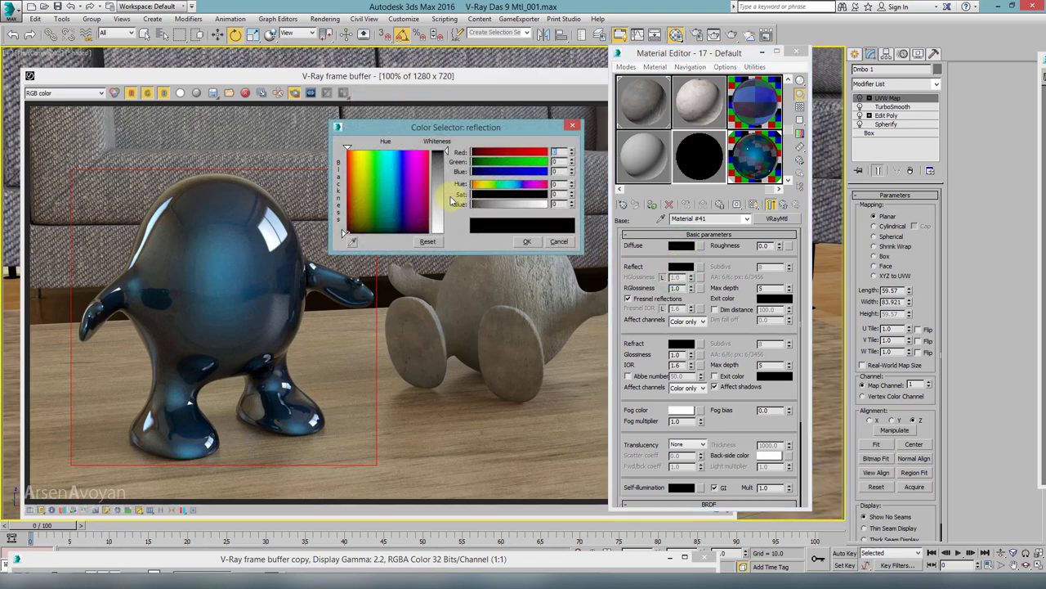
mouse_move(450, 196)
mouse_down()
mouse_move(439, 192)
mouse_move(446, 216)
mouse_up()
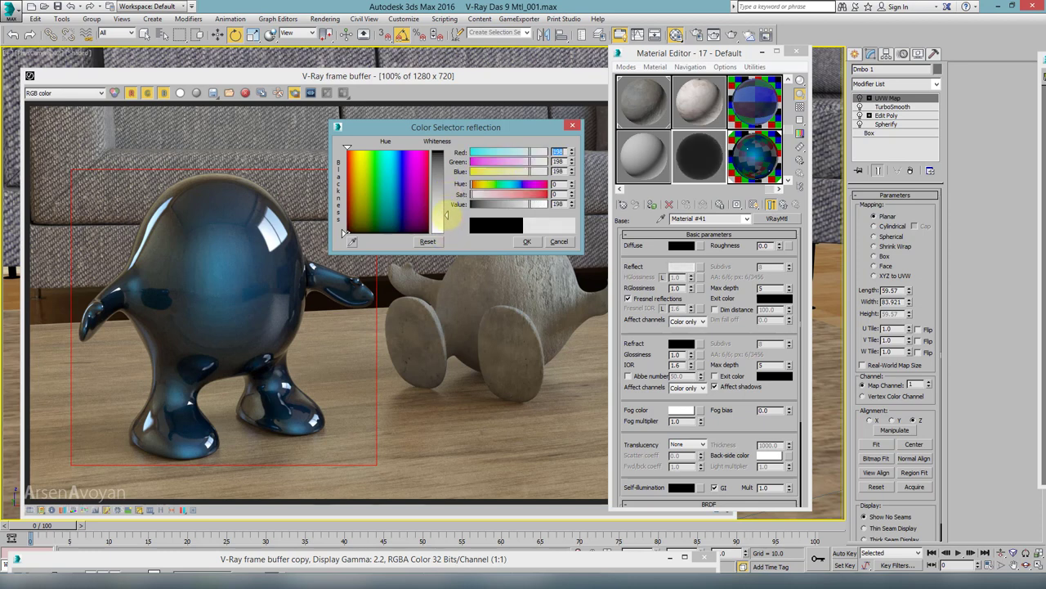
click(527, 241)
click(628, 299)
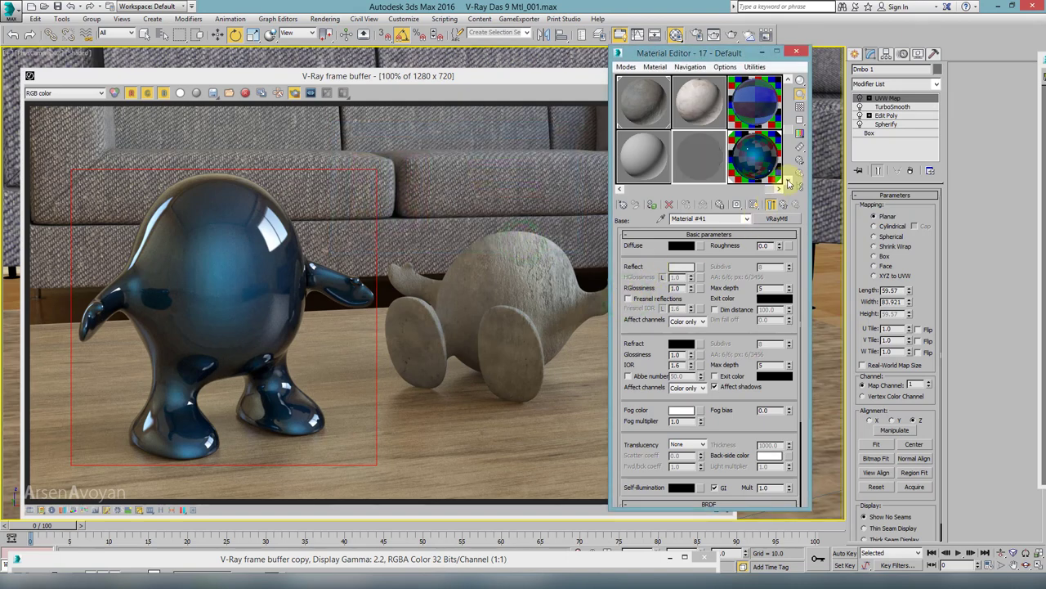
Show the checkered background in the base material's sample and compare it with Fresnel reflections on and off, leaving them off
click(799, 106)
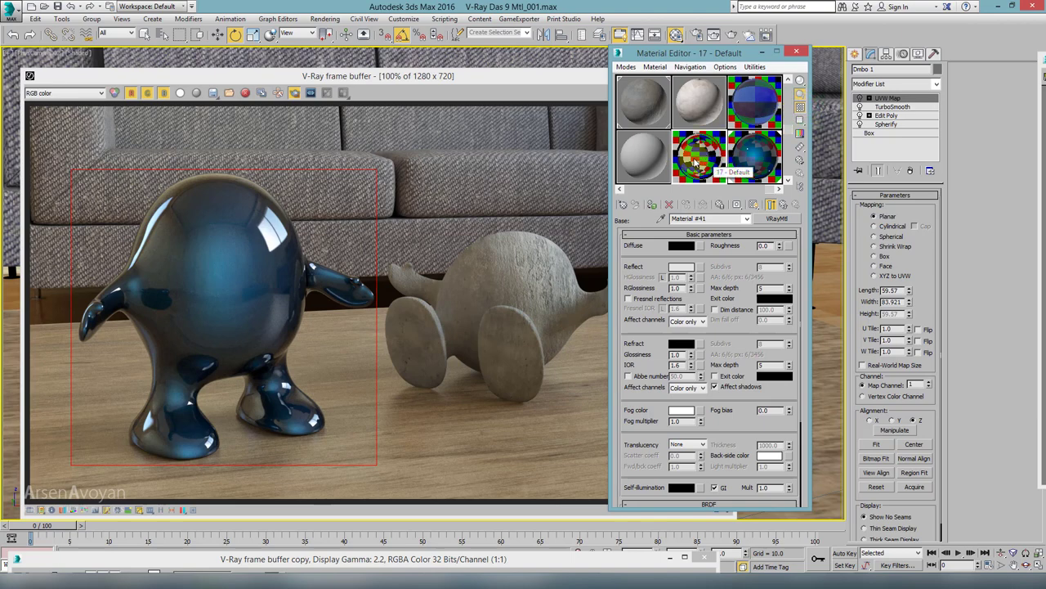
click(629, 299)
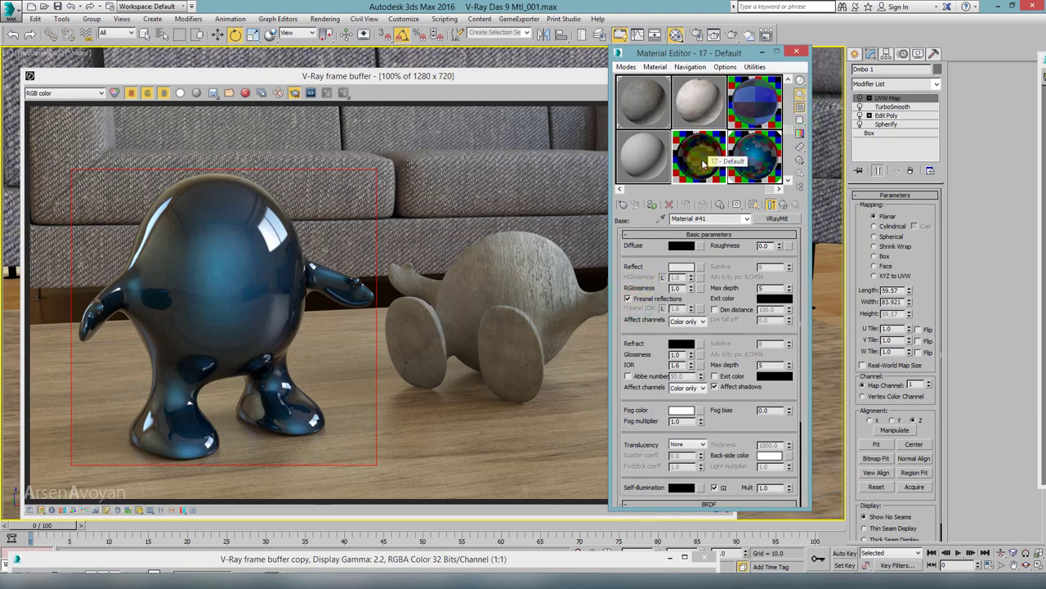
click(629, 299)
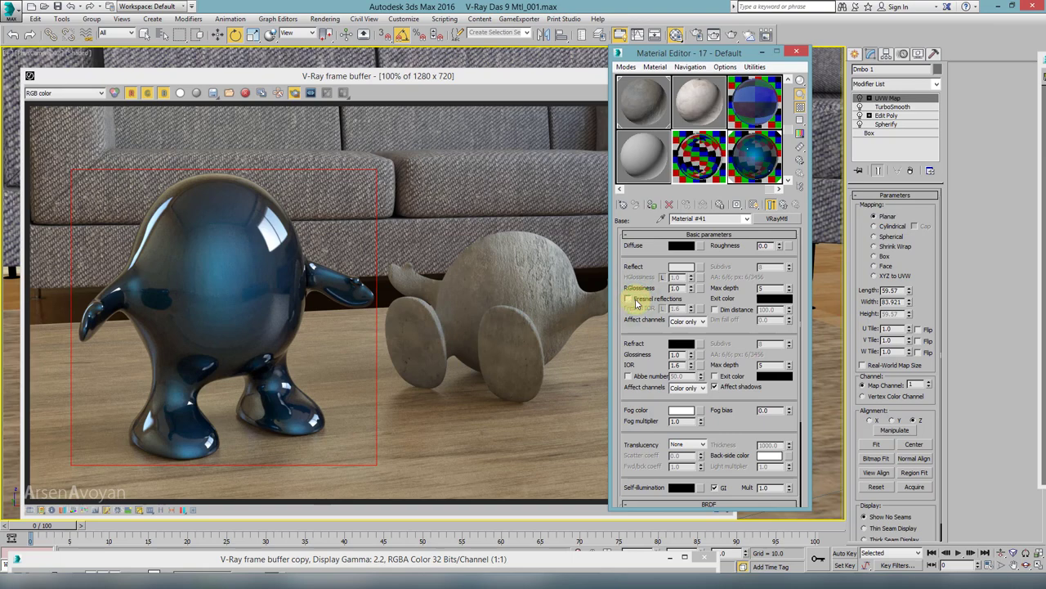
Set the base material's RGlossiness to 0.6 and return to the blend material's parameters
double_click(677, 288)
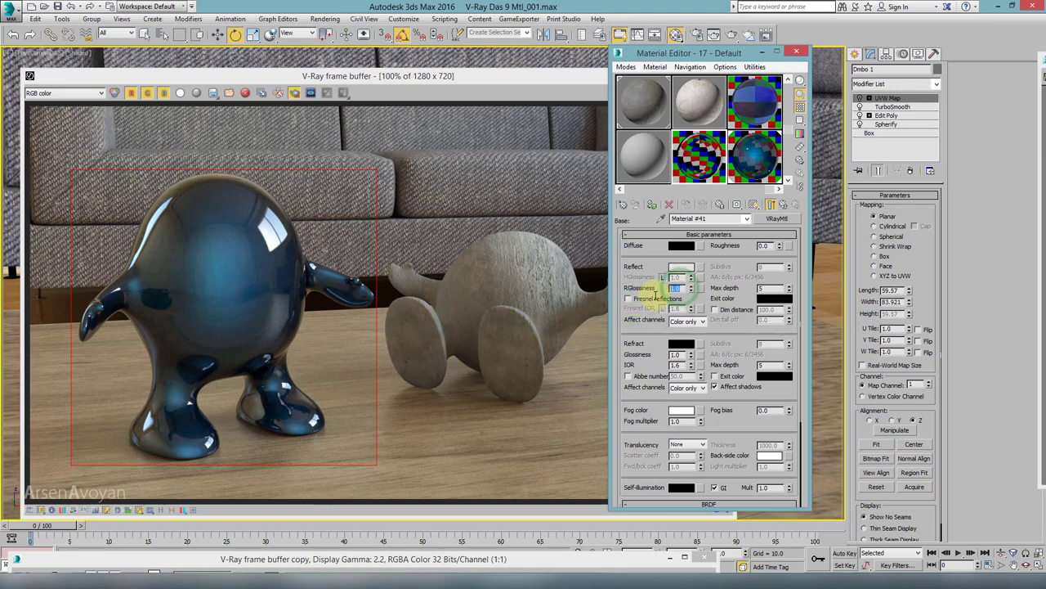
key(Return)
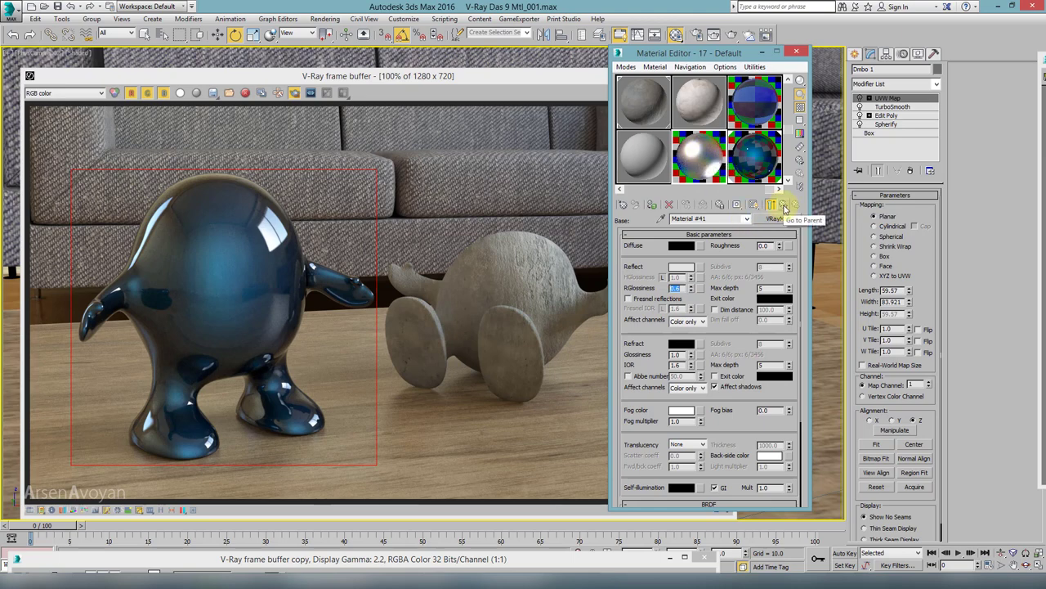
click(784, 207)
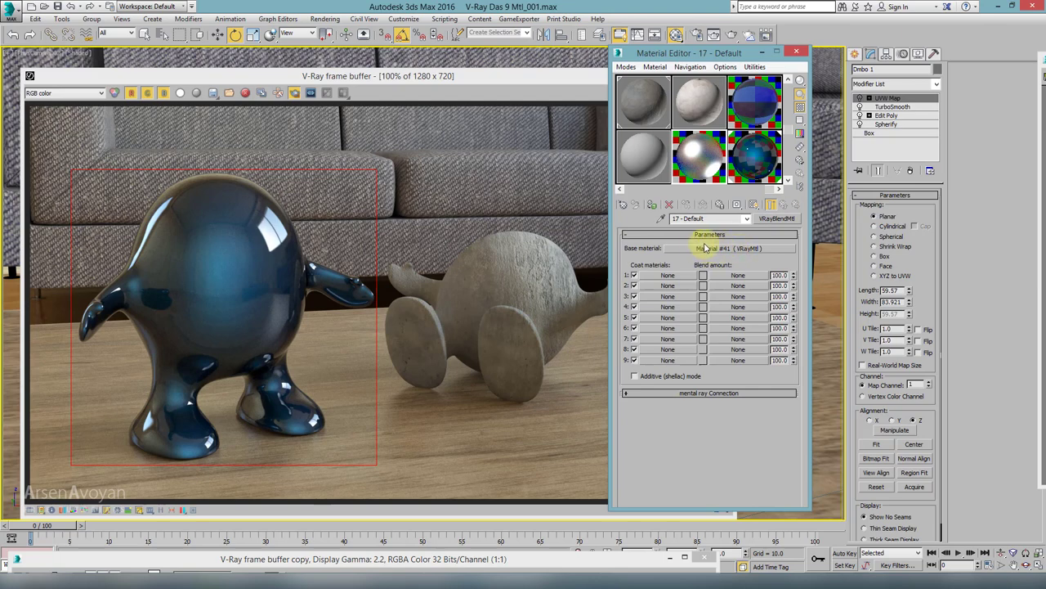
Add a VRayMtl as the blend's first coat material and set its diffuse color to a grey with a value of 67
click(667, 276)
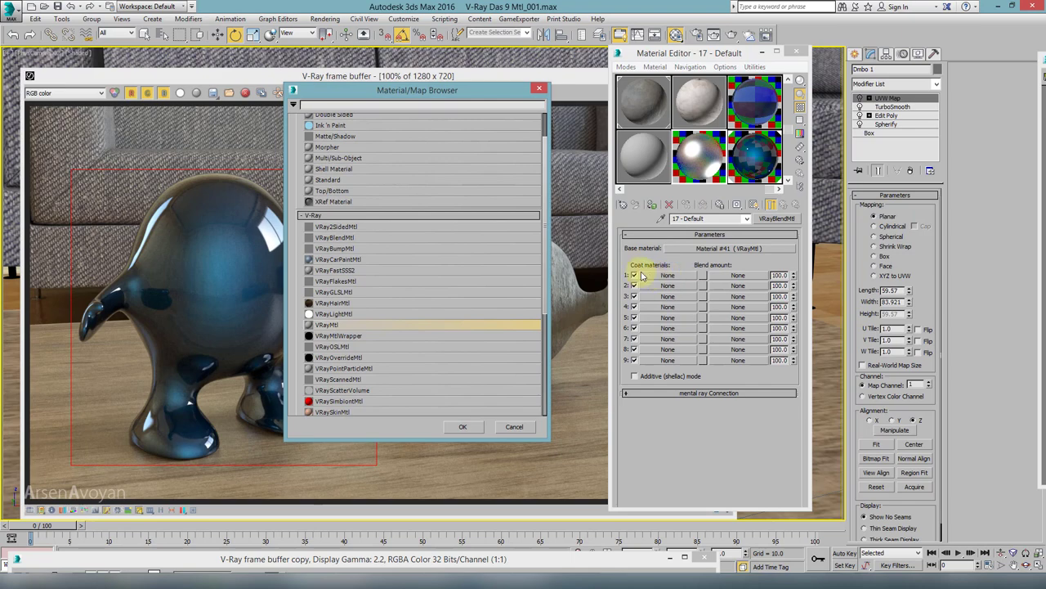
double_click(346, 324)
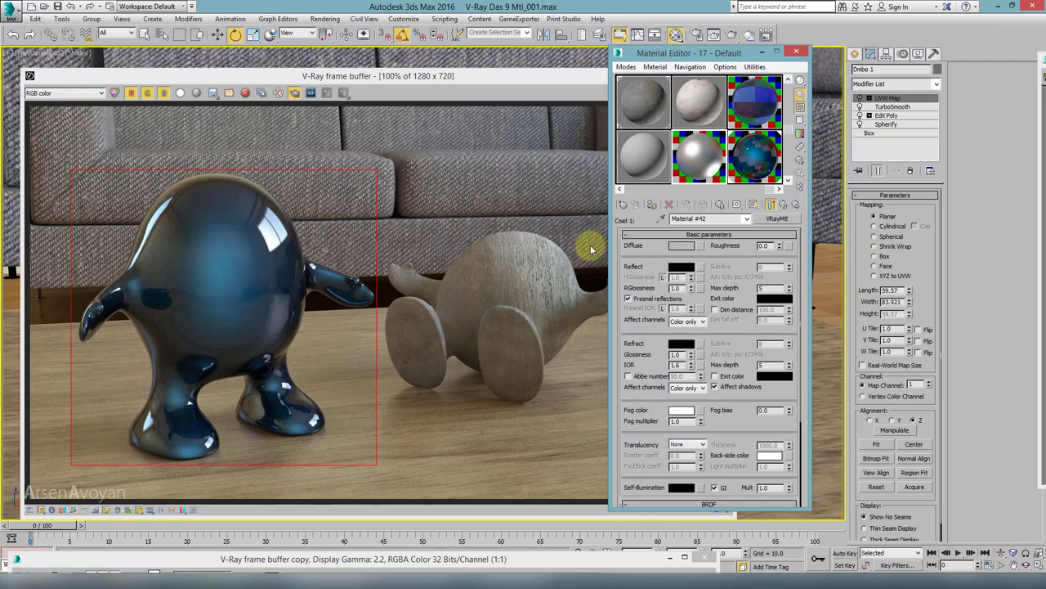
click(684, 247)
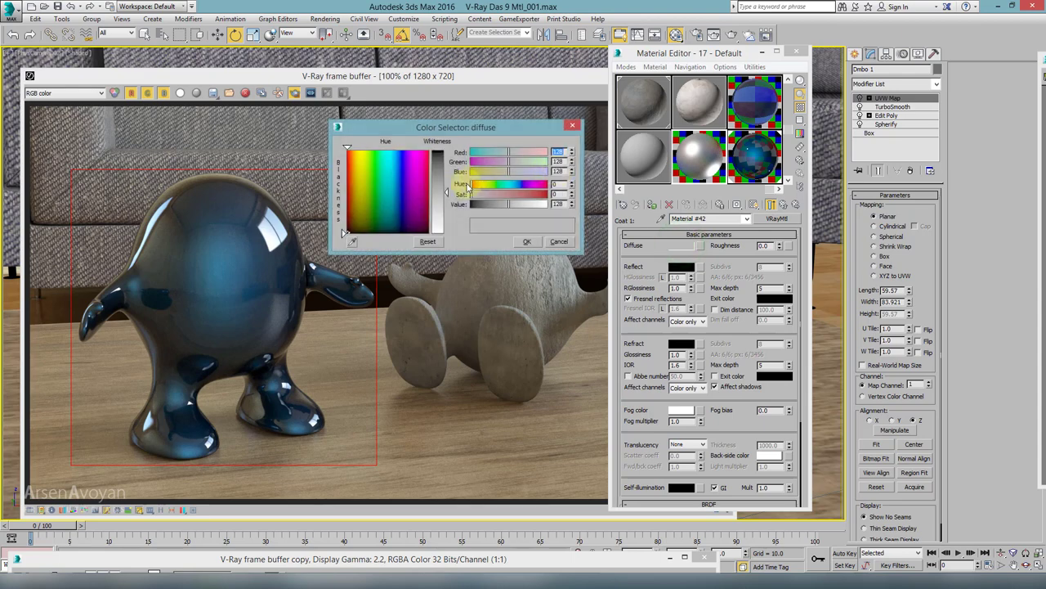
drag(442, 192, 446, 174)
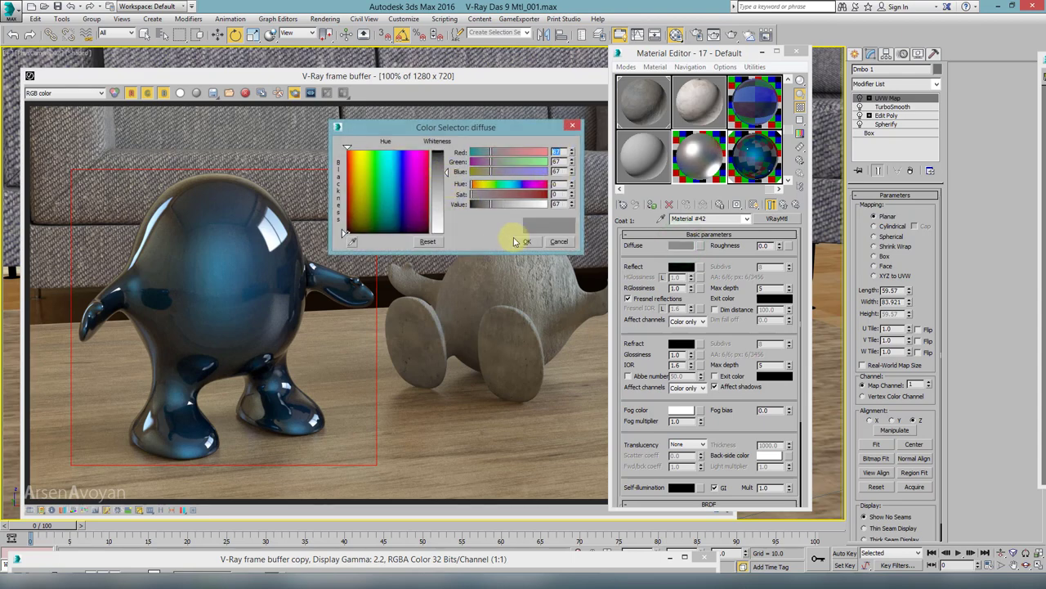
click(524, 241)
Set the coat material's reflection color to white, enter its RGlossiness and return to the blend material's parameters
click(667, 270)
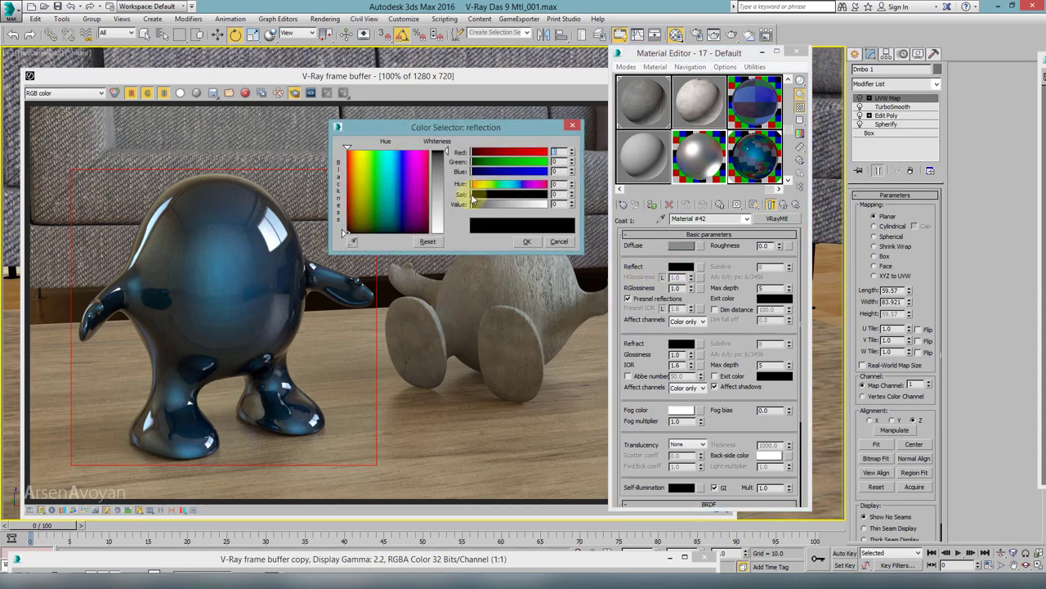
drag(441, 197, 442, 233)
click(527, 243)
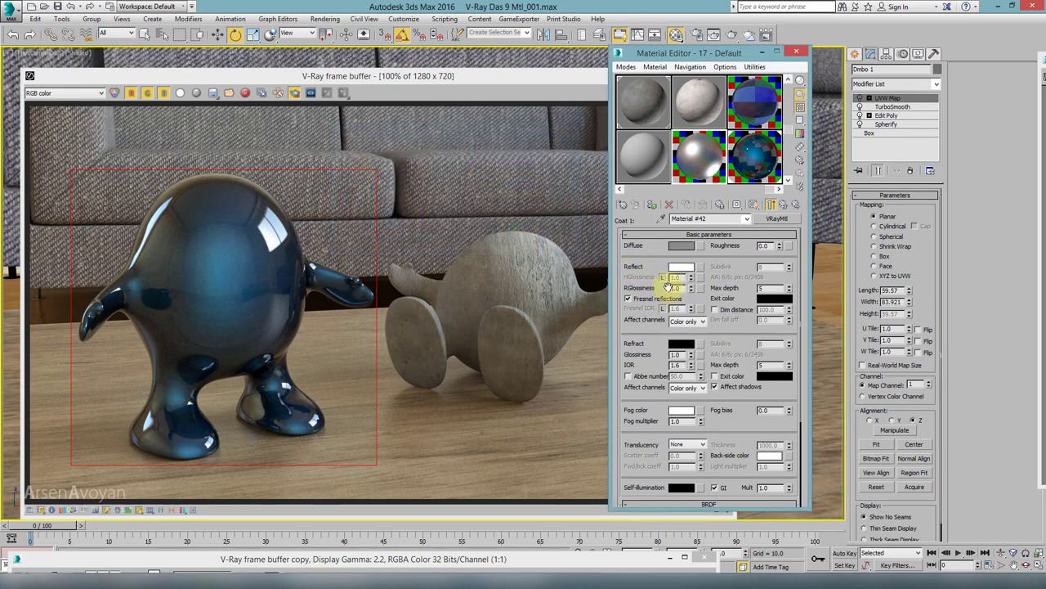
double_click(676, 289)
drag(679, 289, 665, 288)
key(Return)
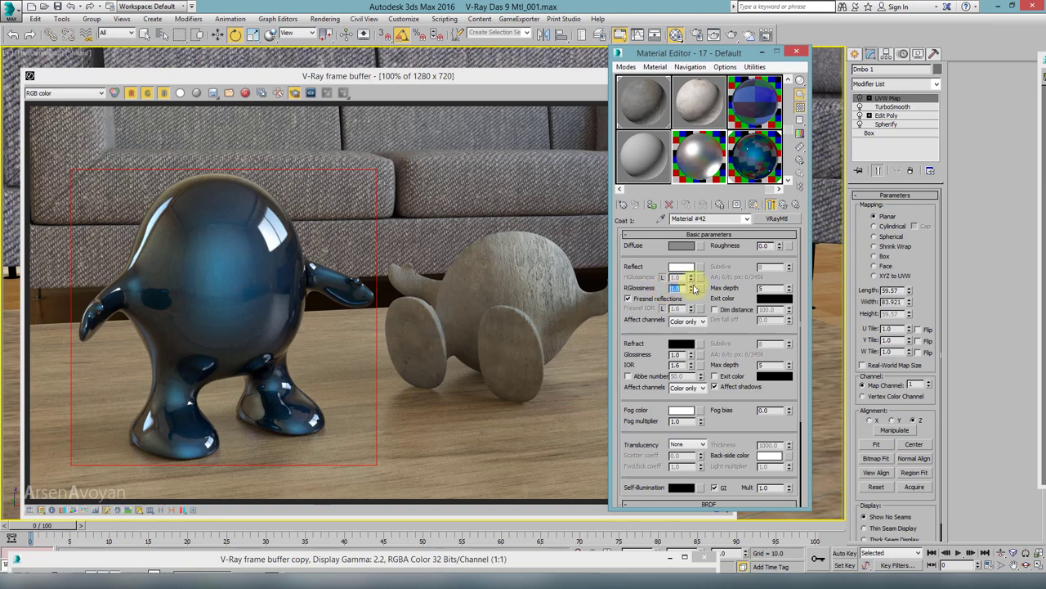
click(780, 206)
Assign the blend material to the selected standing figure and render the region around it
drag(561, 75, 525, 322)
click(652, 205)
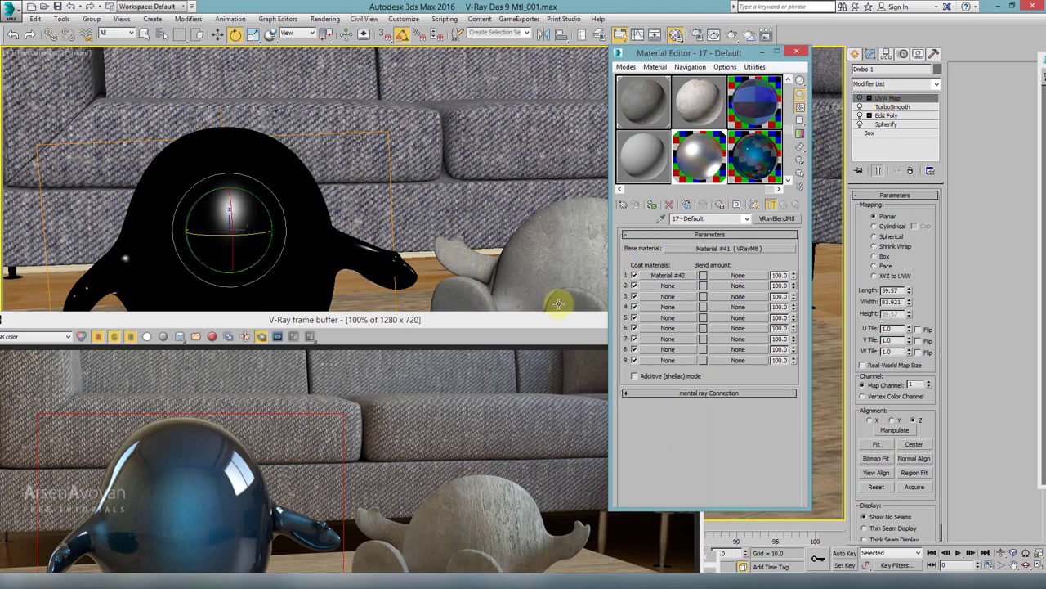
drag(546, 322, 607, 67)
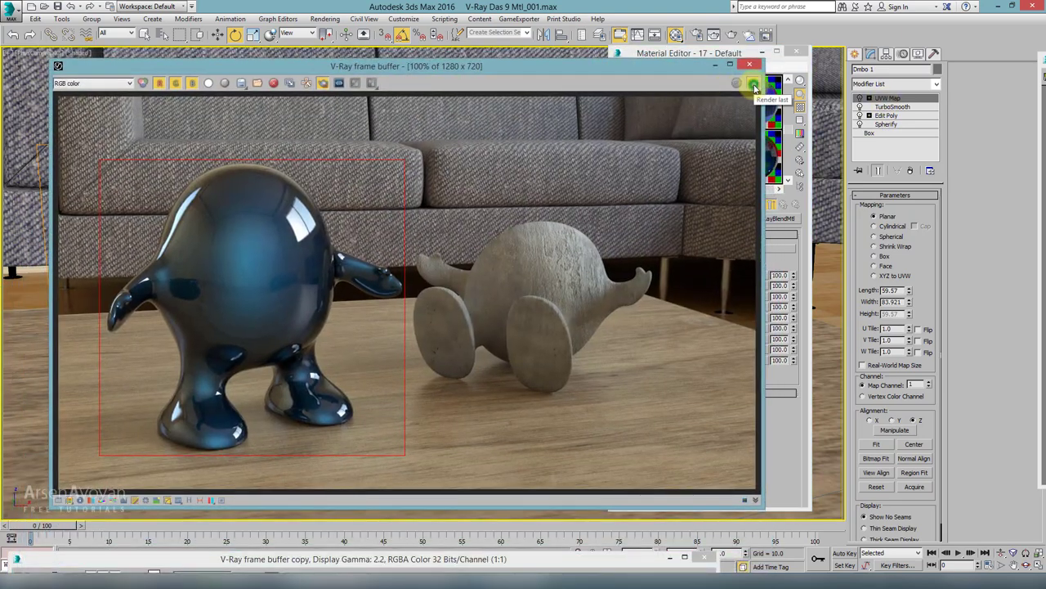
click(753, 83)
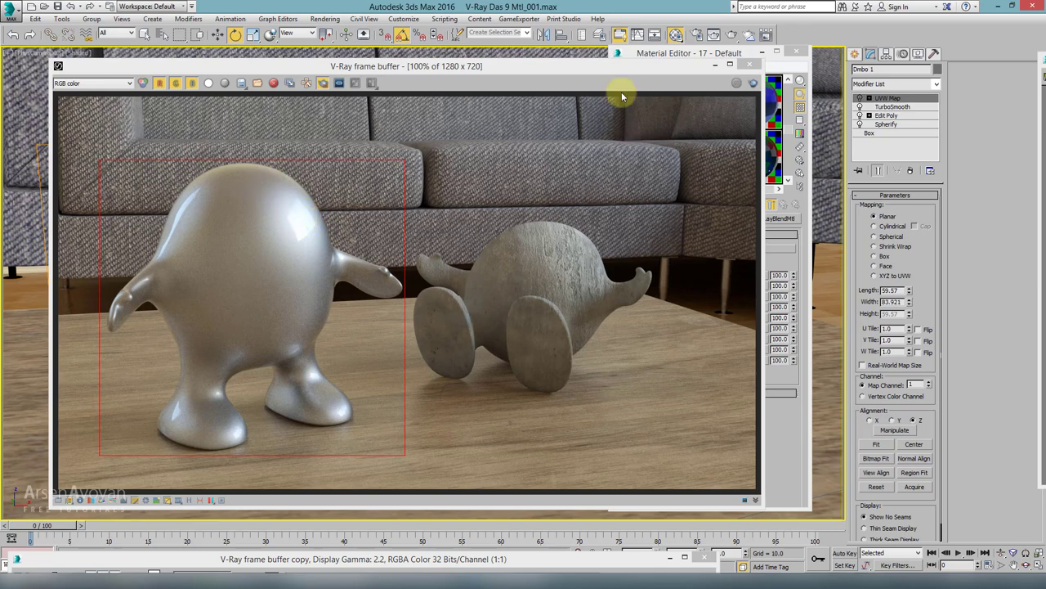
Examine the base material's settings and its enlarged sample preview beside the render, then return to the blend parameters
drag(642, 41, 666, 38)
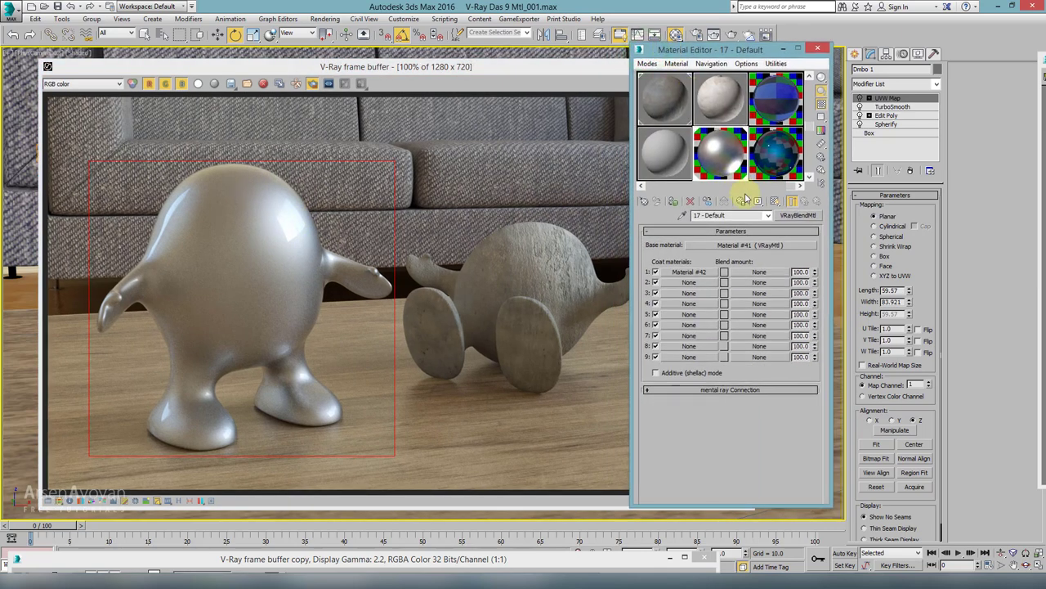
click(770, 245)
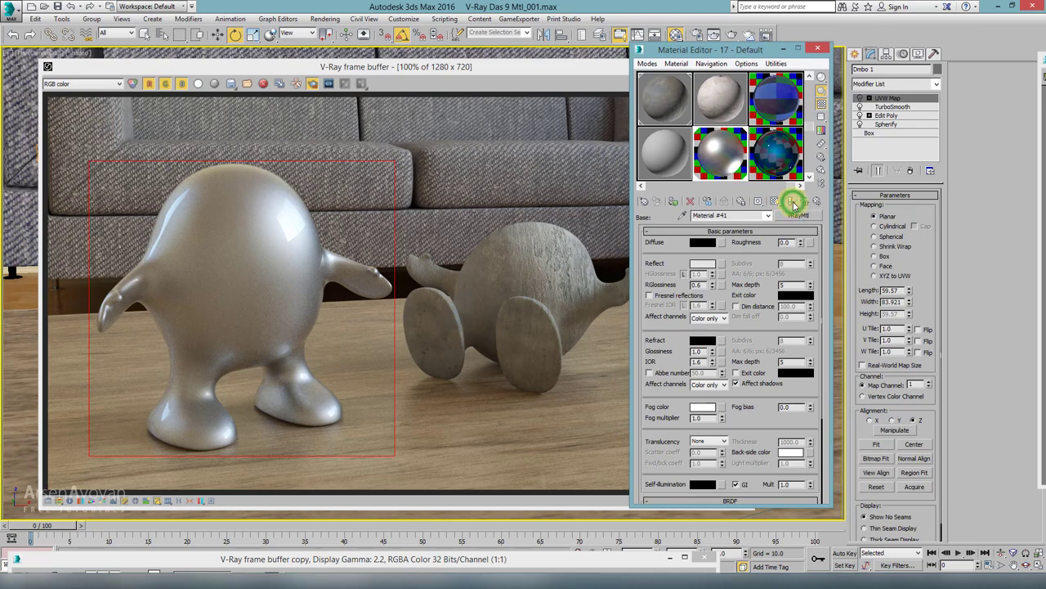
double_click(705, 161)
drag(278, 94, 605, 104)
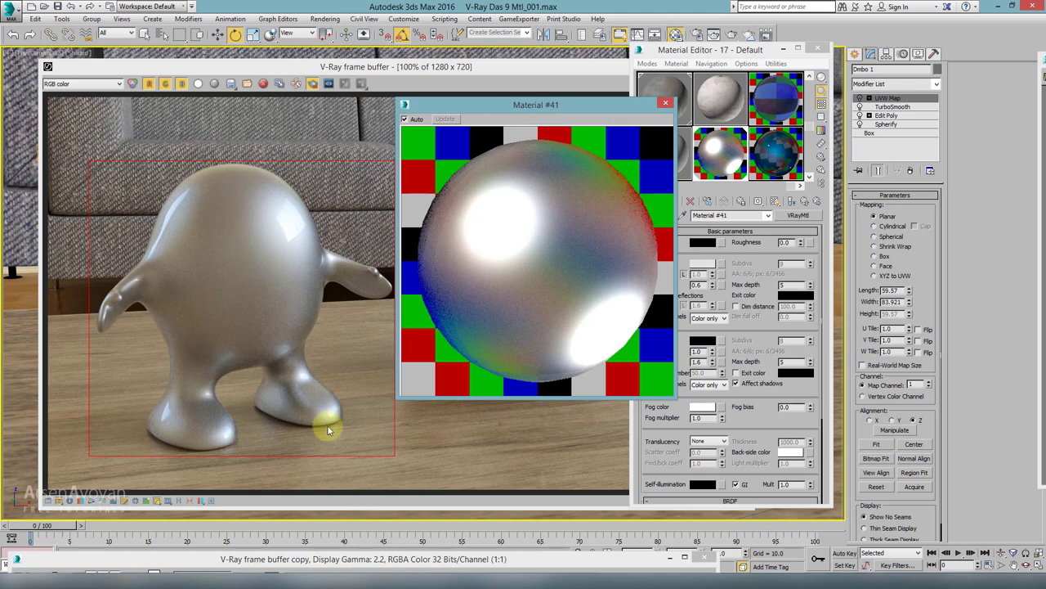
click(667, 103)
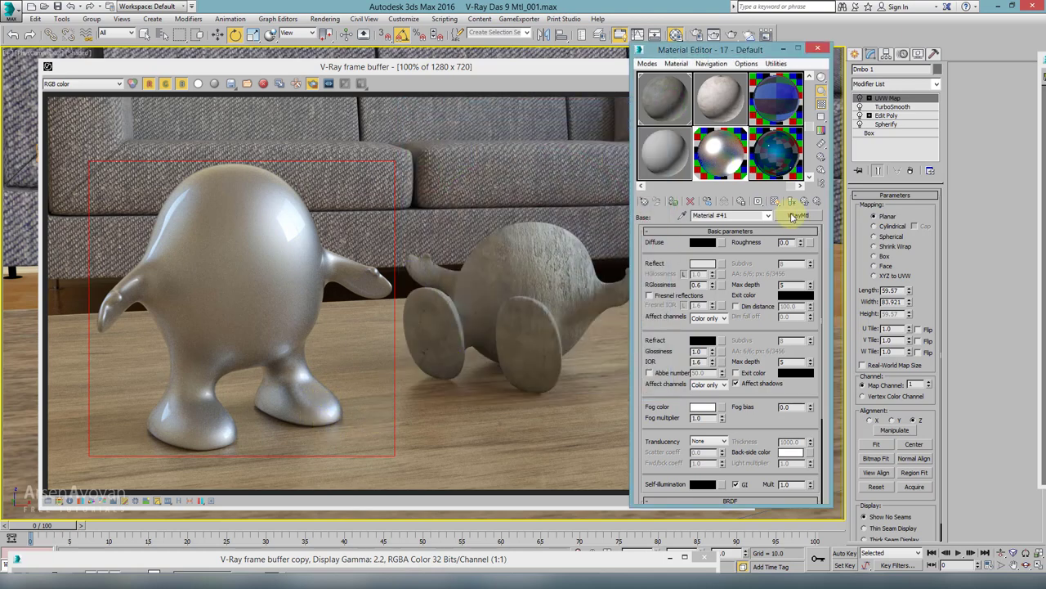
click(803, 202)
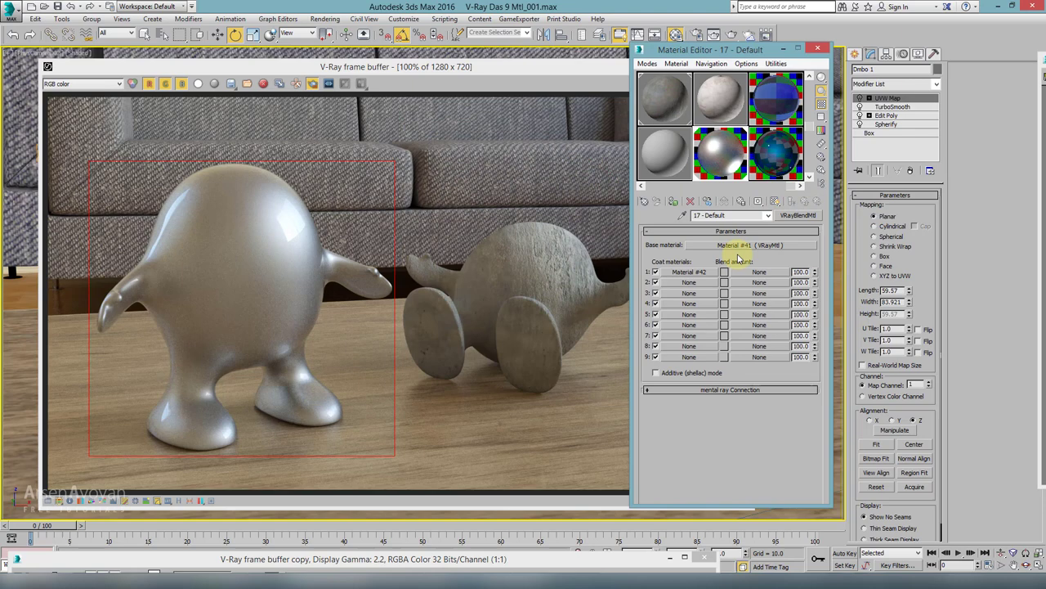
Examine the first coat material's settings and its enlarged sample preview beside the render
click(689, 271)
double_click(720, 153)
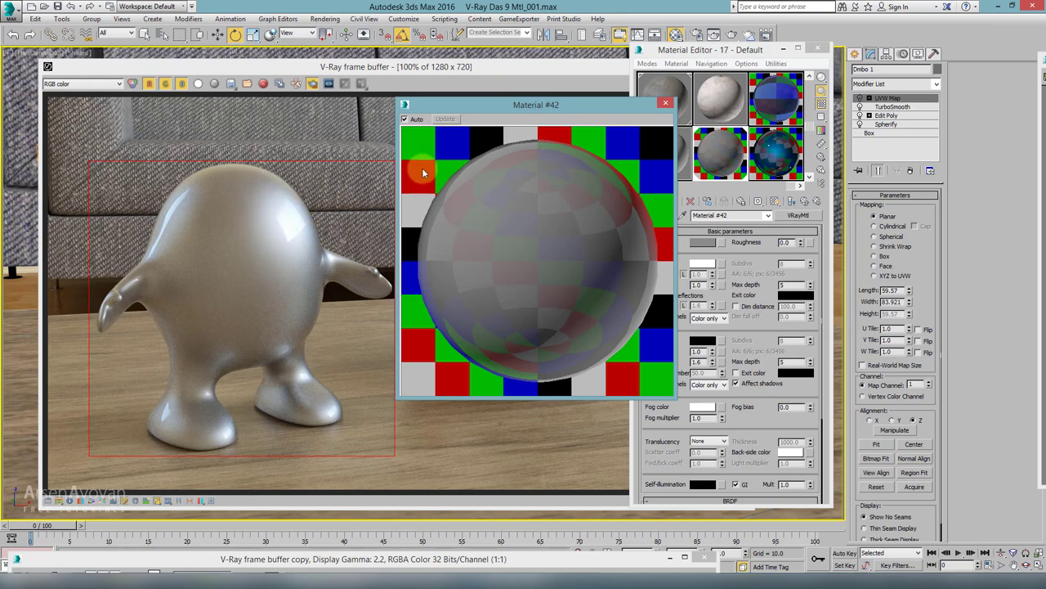
click(666, 107)
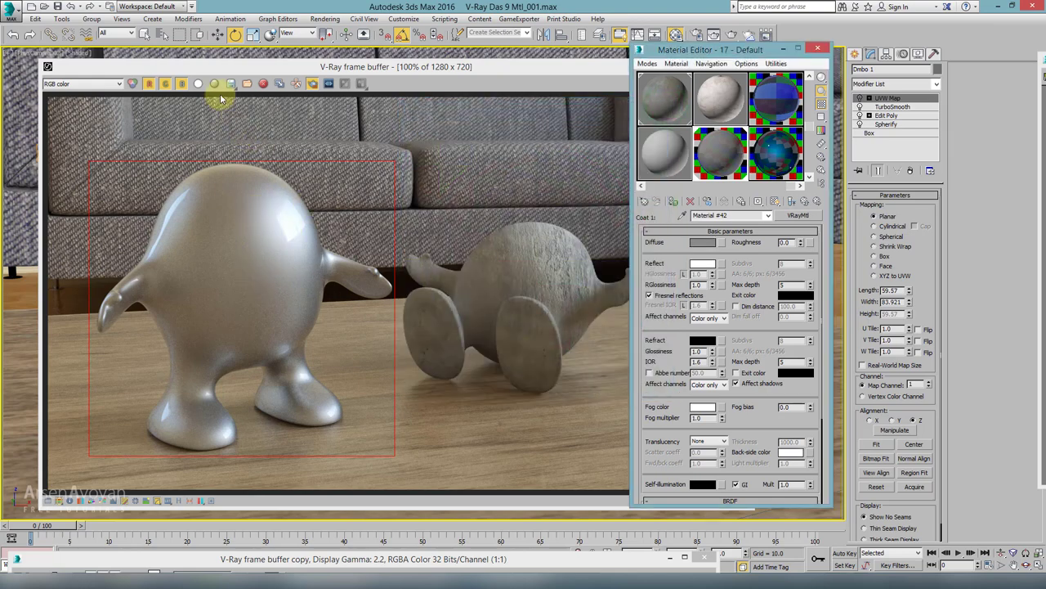
Duplicate the frame buffer with the silver render, compare it with the earlier blue render, and move the copy out of the way
click(271, 83)
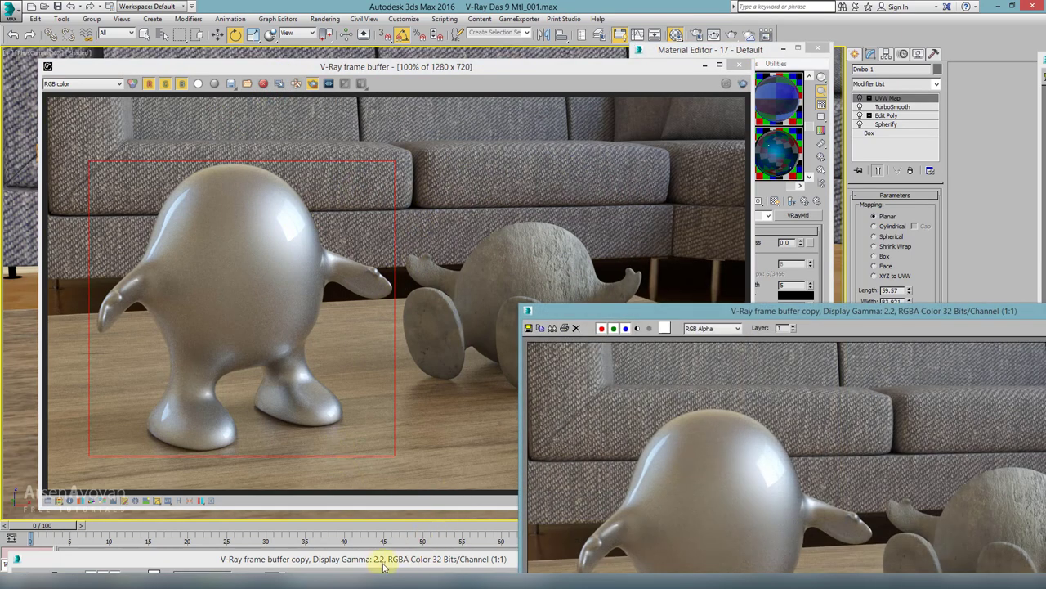
double_click(218, 564)
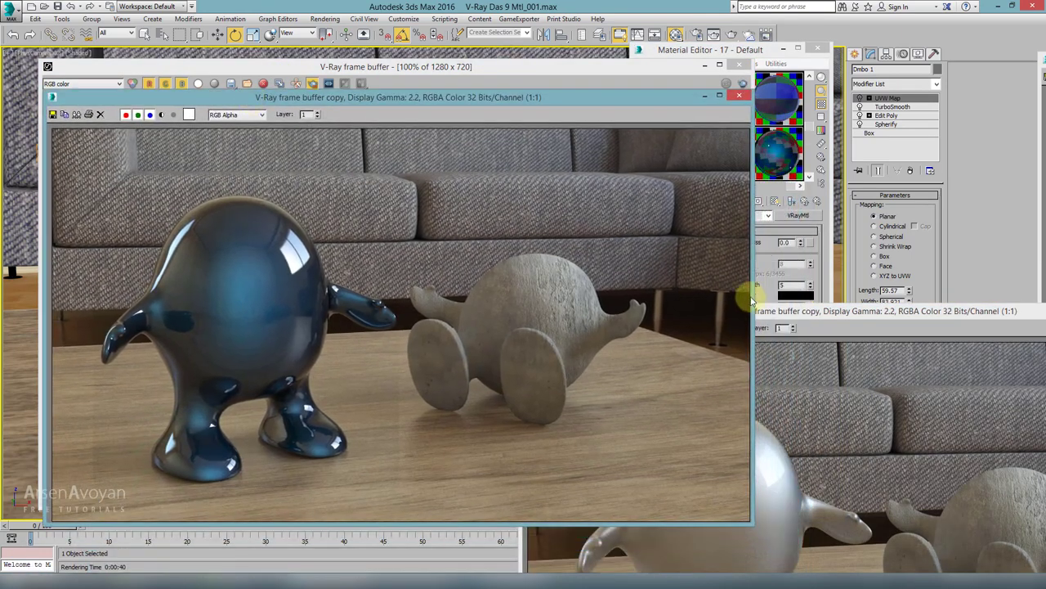
drag(770, 312, 591, 99)
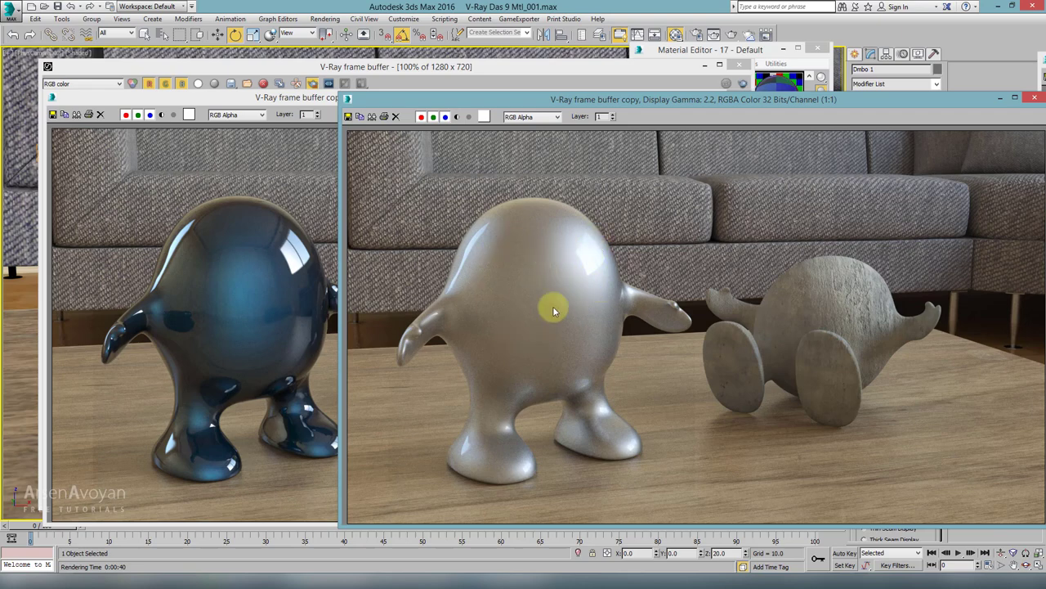
click(236, 318)
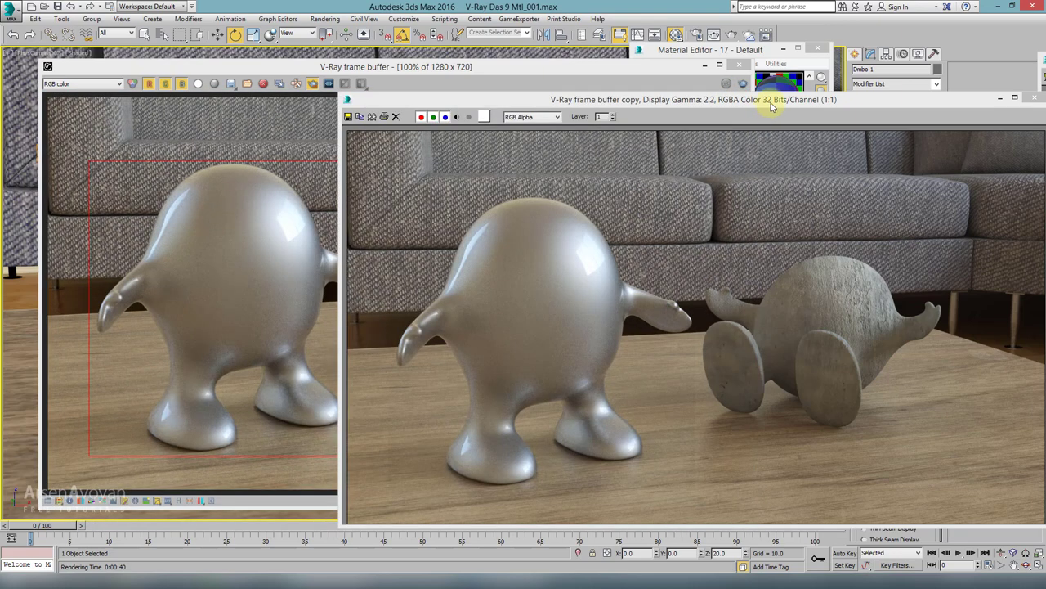
drag(752, 107, 453, 481)
Set the blend's base material reflection color to a medium blue
click(699, 53)
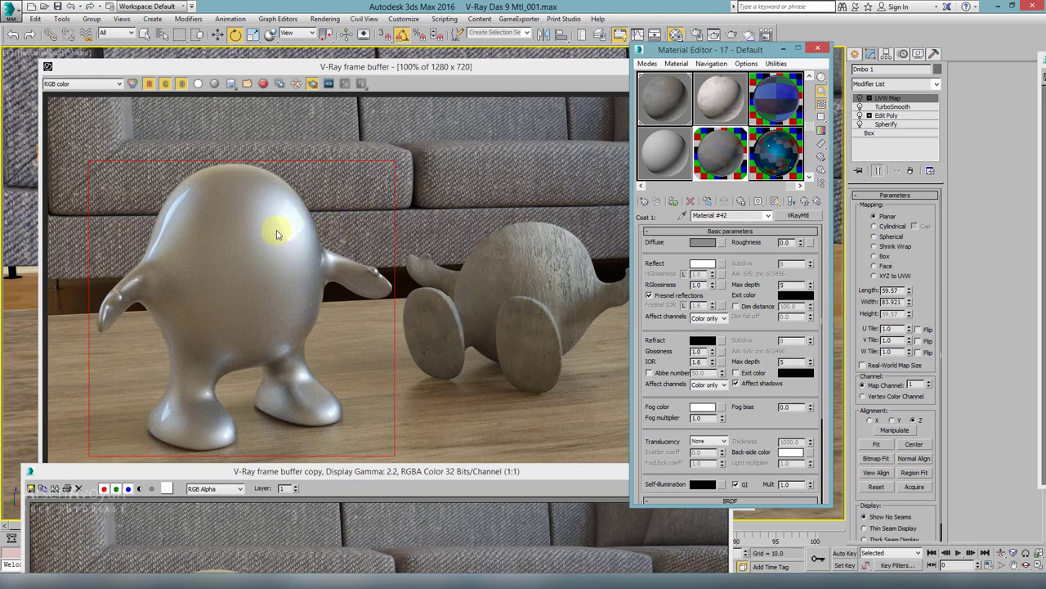
click(806, 203)
click(747, 246)
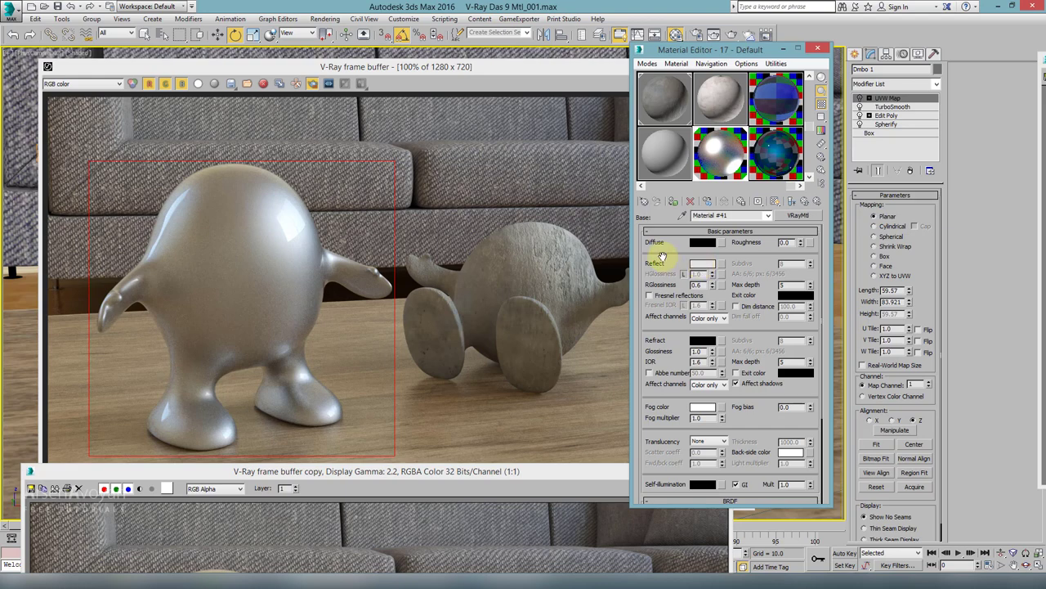
click(699, 264)
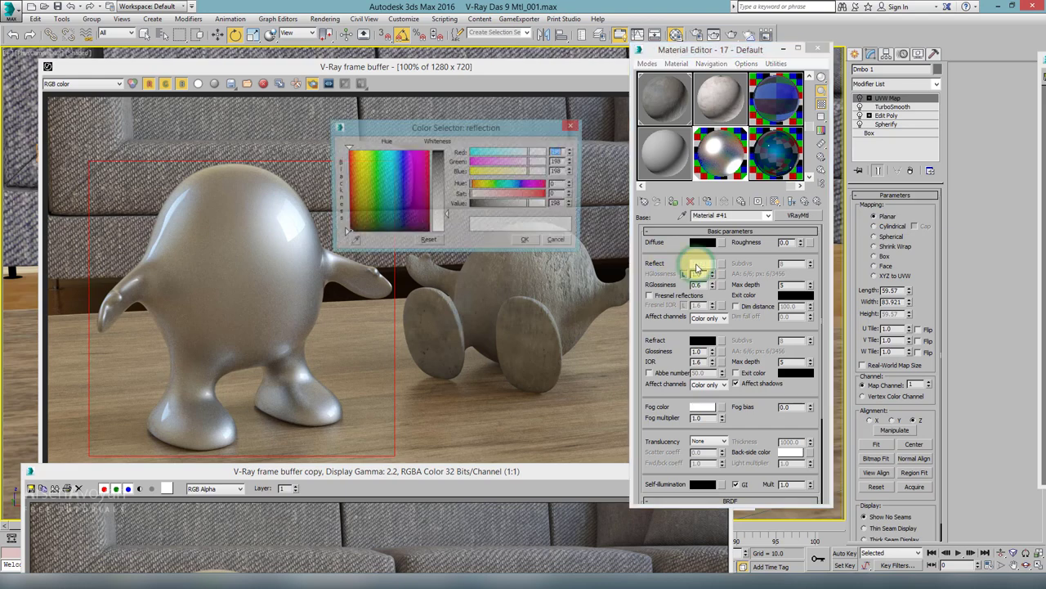
click(401, 154)
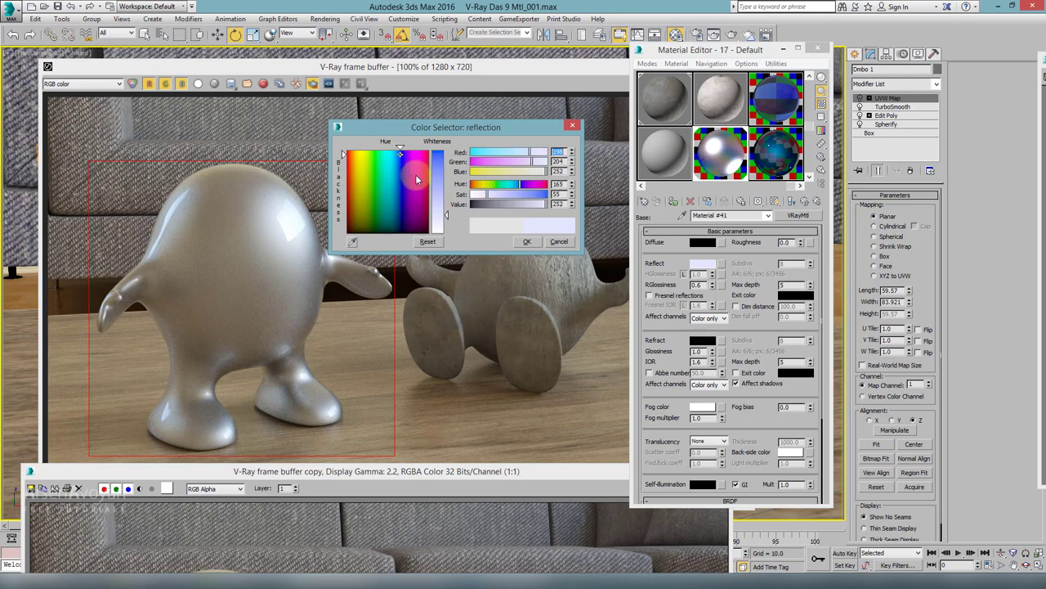
mouse_move(446, 214)
mouse_down()
mouse_move(446, 179)
mouse_move(396, 166)
mouse_move(446, 161)
mouse_up()
click(530, 242)
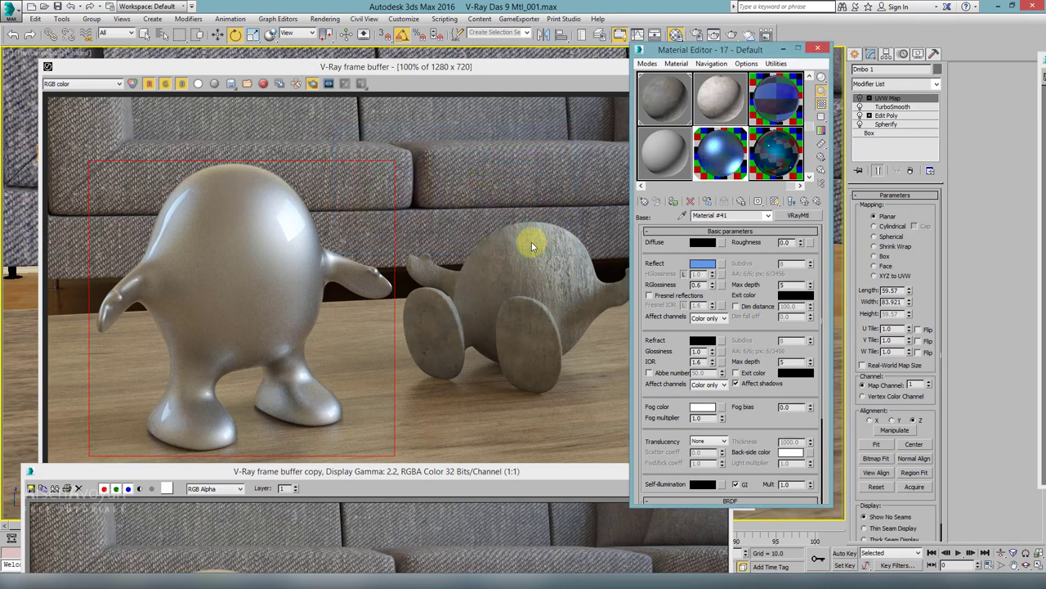
Set the coat material's diffuse color to white with a value of 255 and render the region around the standing figure
click(805, 207)
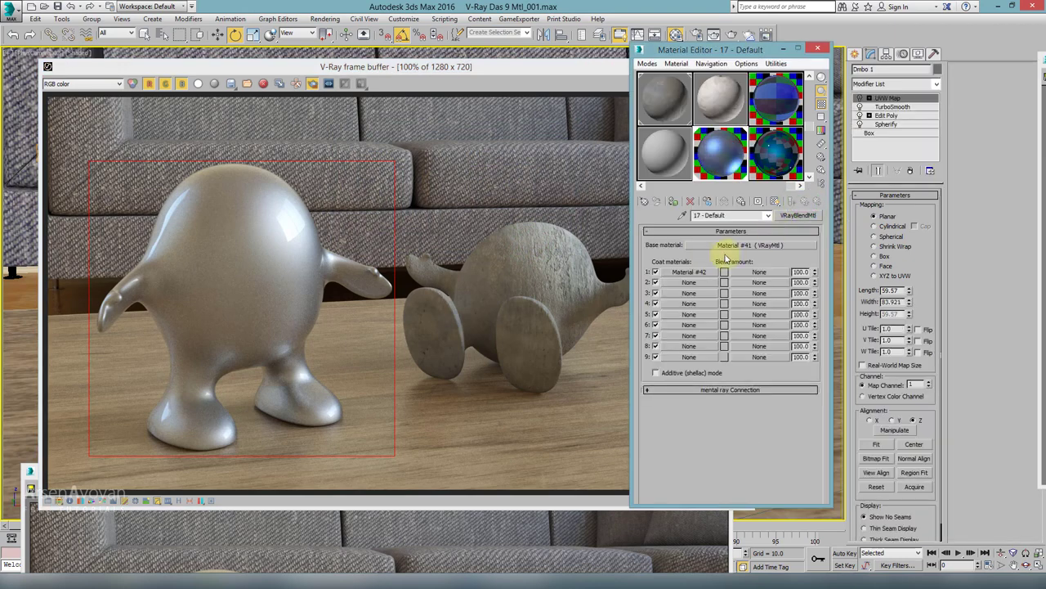
click(689, 272)
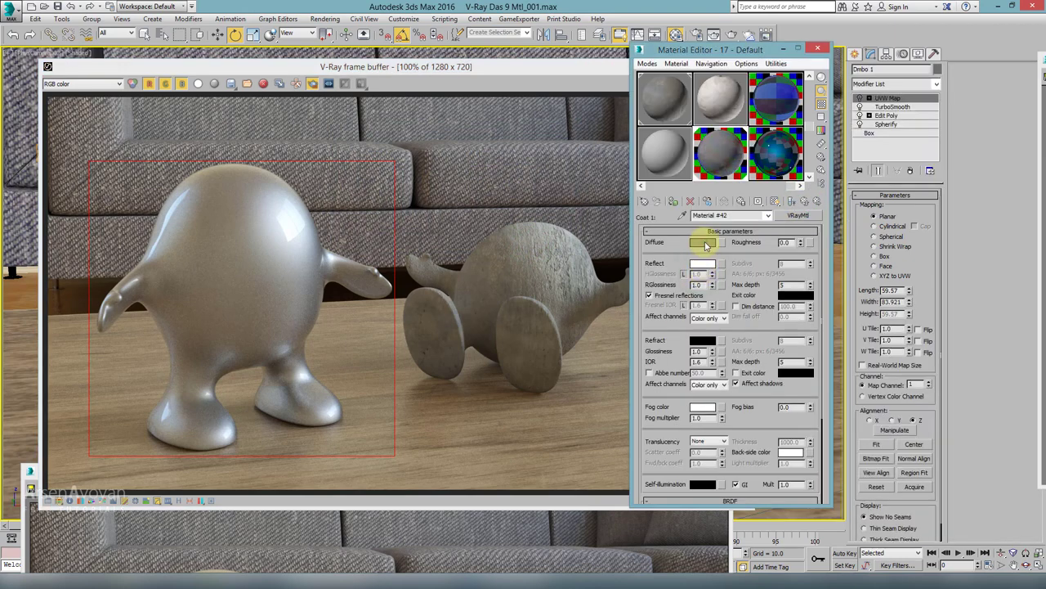
click(705, 243)
drag(447, 200, 443, 234)
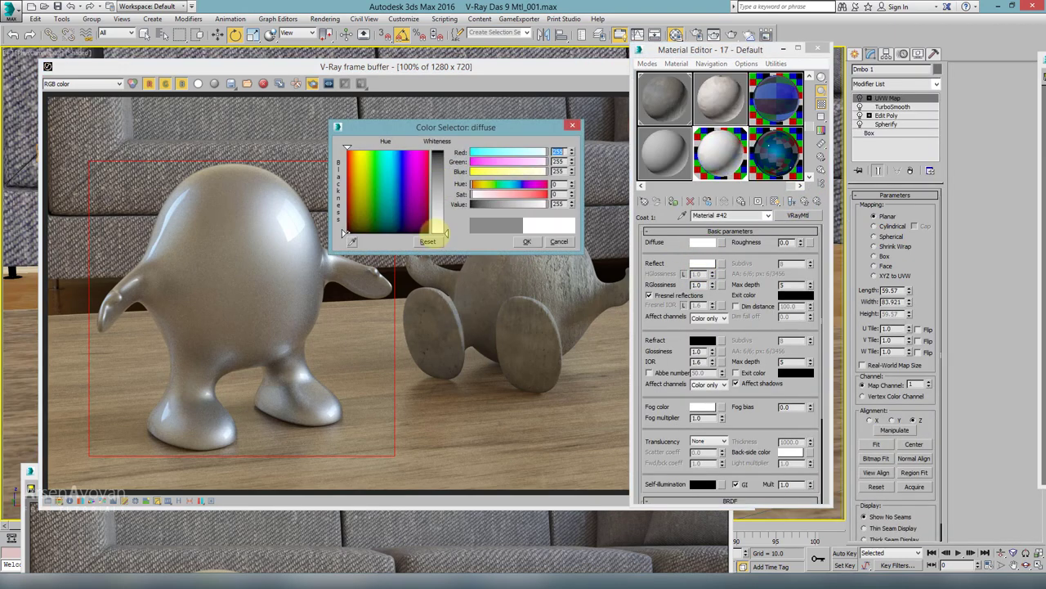
click(527, 241)
click(793, 202)
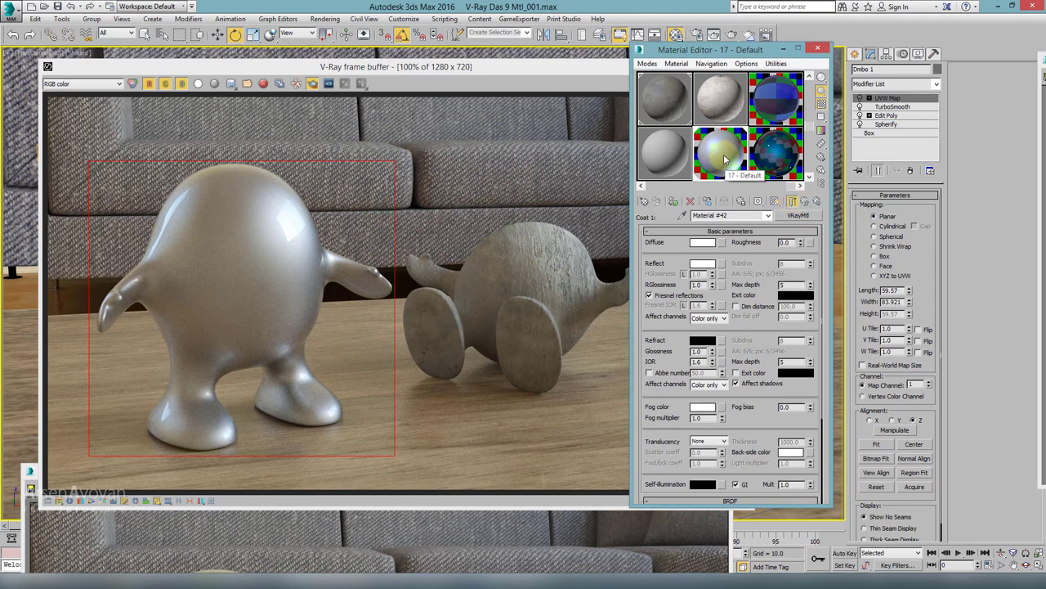
click(598, 159)
click(742, 85)
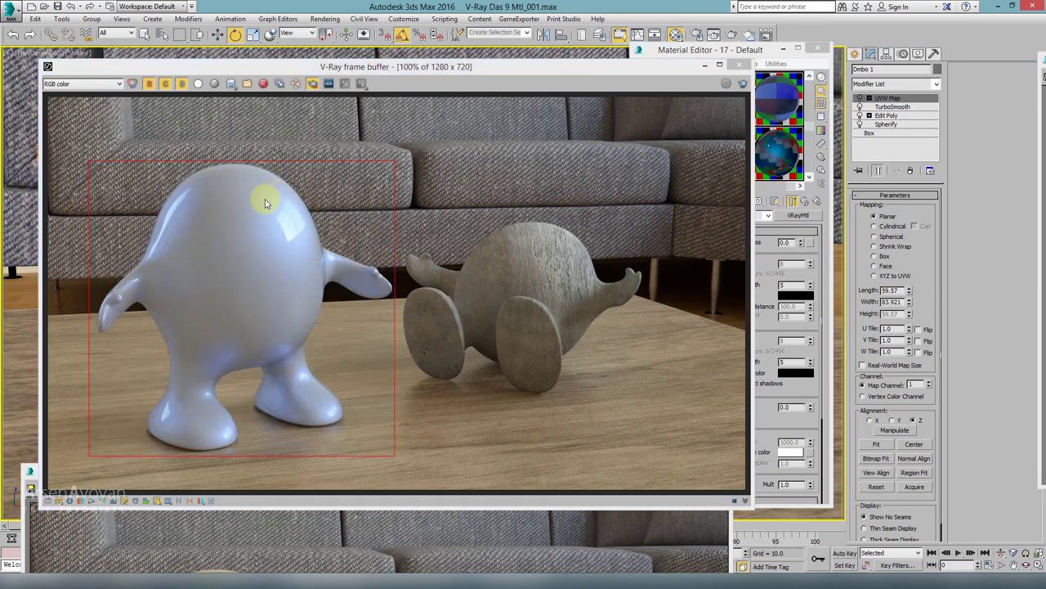
Compare the new render with the silver copy and duplicate the frame buffer to keep the bluish-white version
click(302, 533)
drag(202, 467, 568, 85)
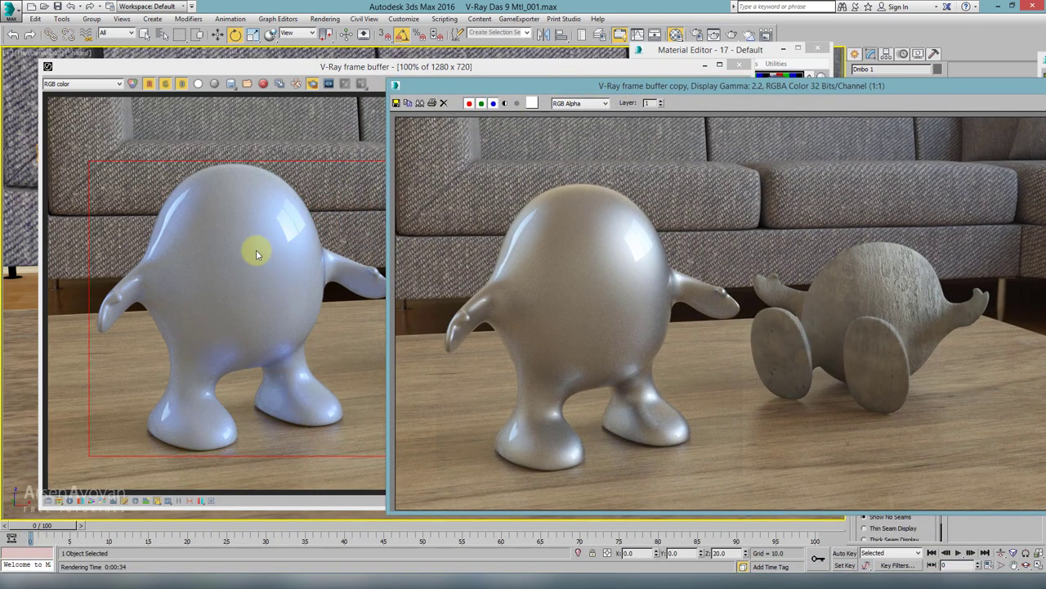
drag(484, 89, 121, 497)
click(277, 90)
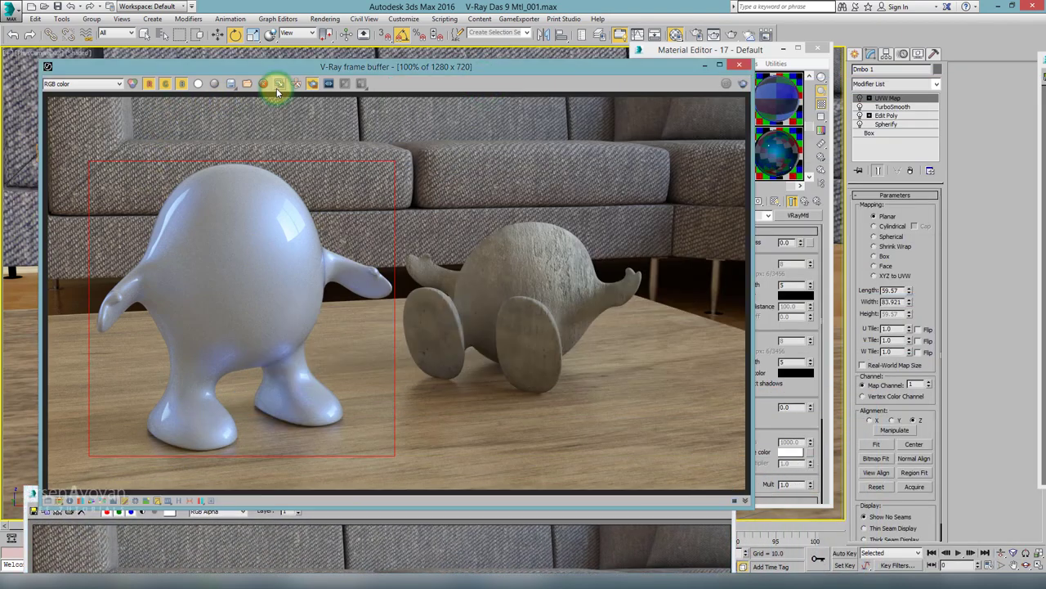
click(532, 268)
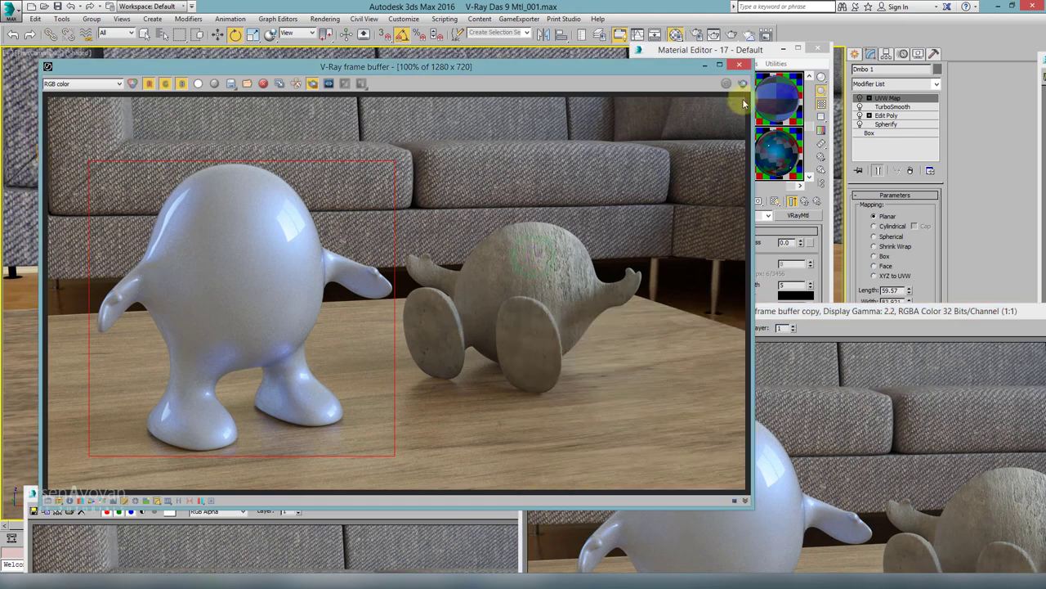
Examine the base material on its own in the enlarged sample preview with the end result display turned off
click(765, 53)
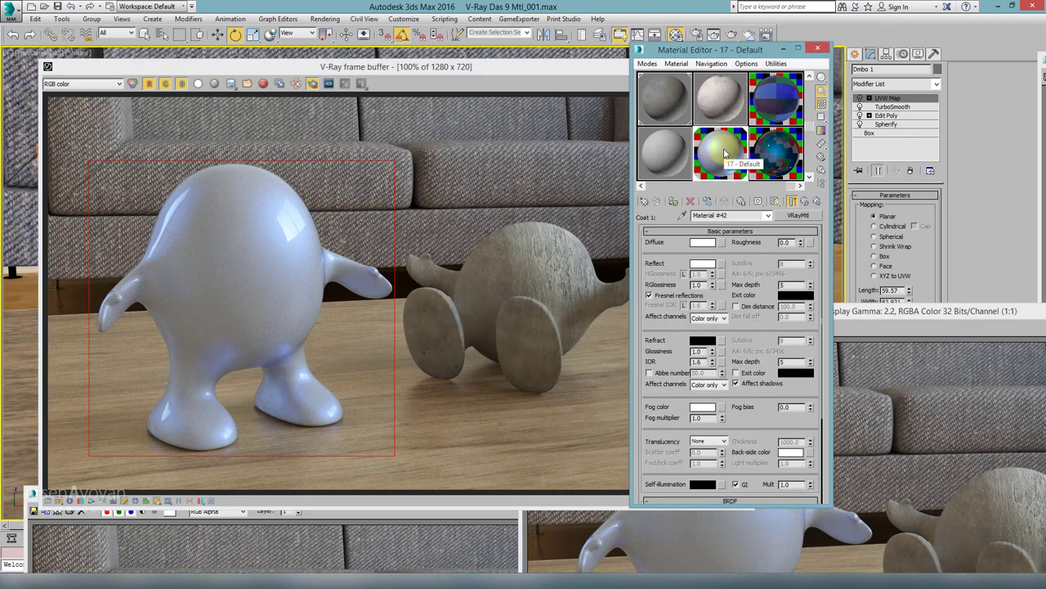
click(808, 204)
click(719, 247)
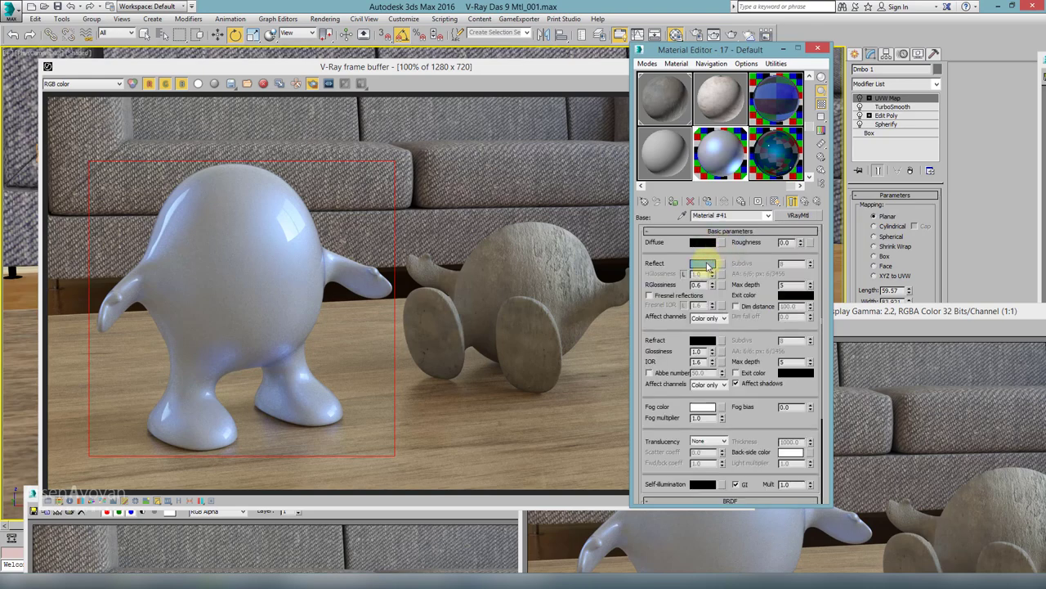
click(791, 204)
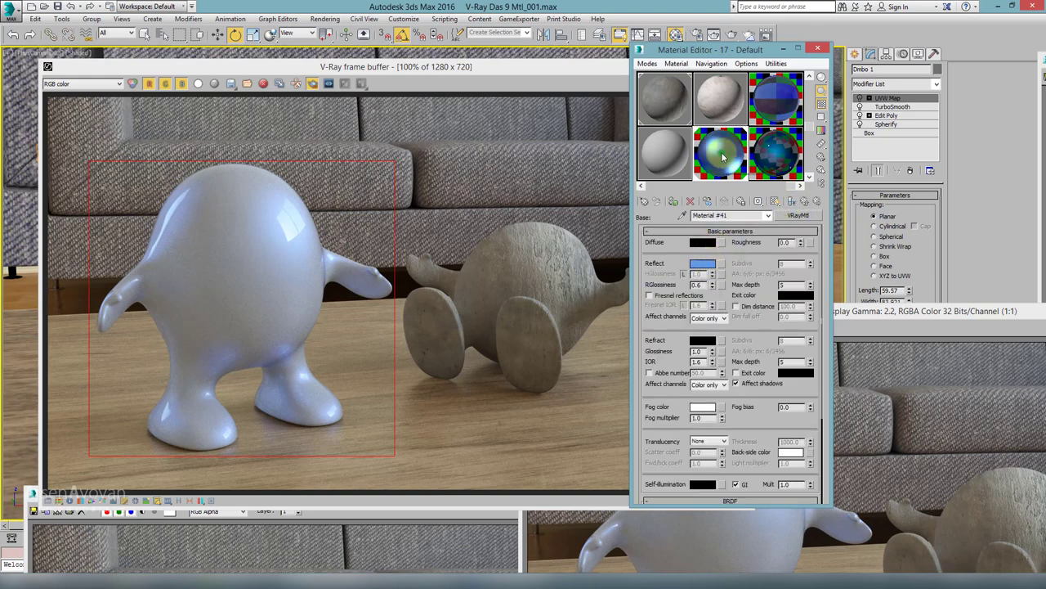
double_click(720, 153)
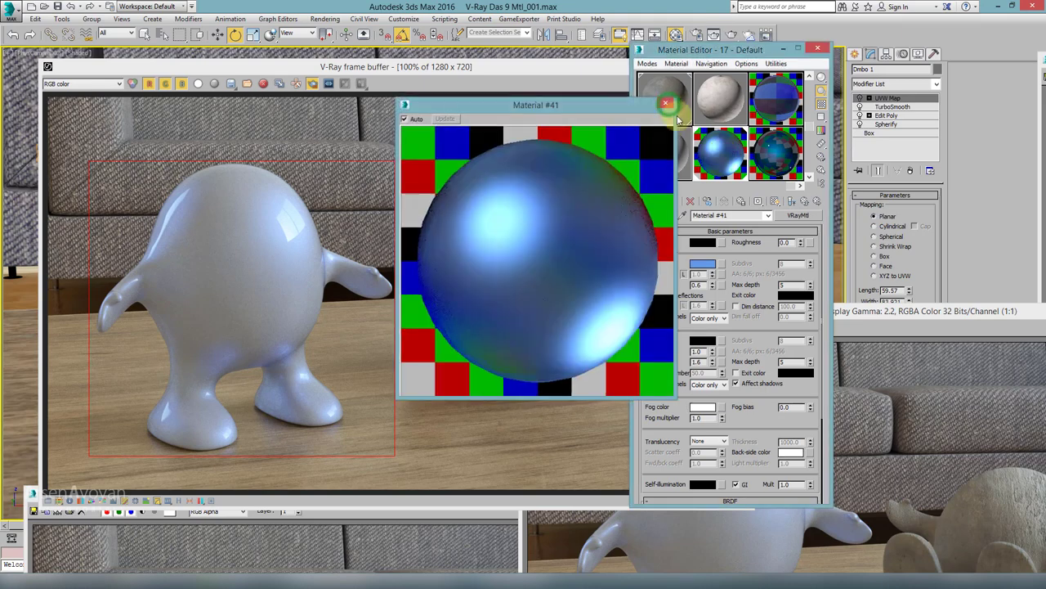
click(669, 107)
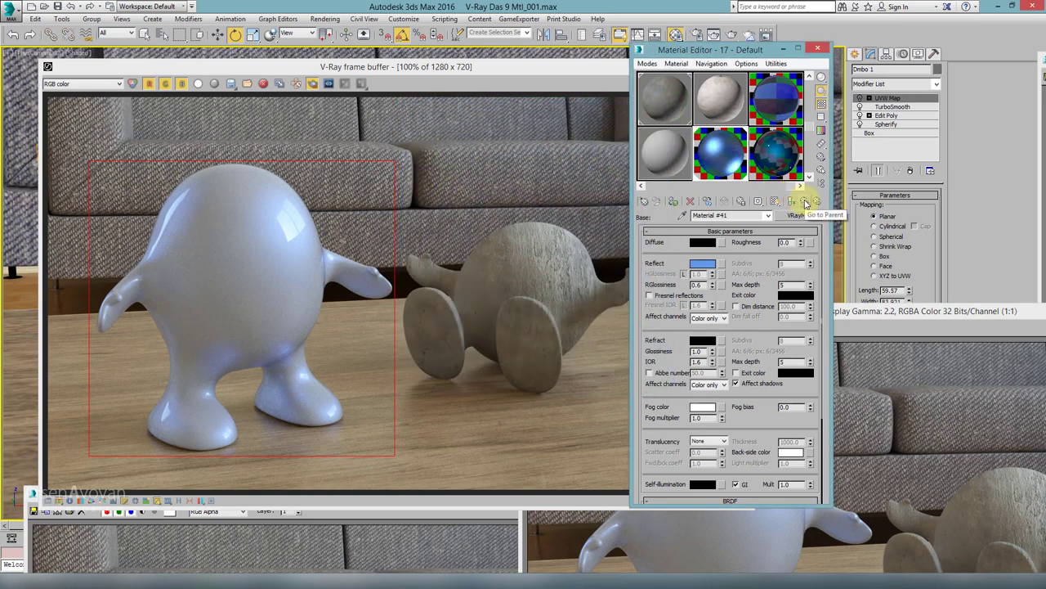
Set the base material's reflection color to a neutral light grey with a value of 216
click(806, 203)
click(731, 244)
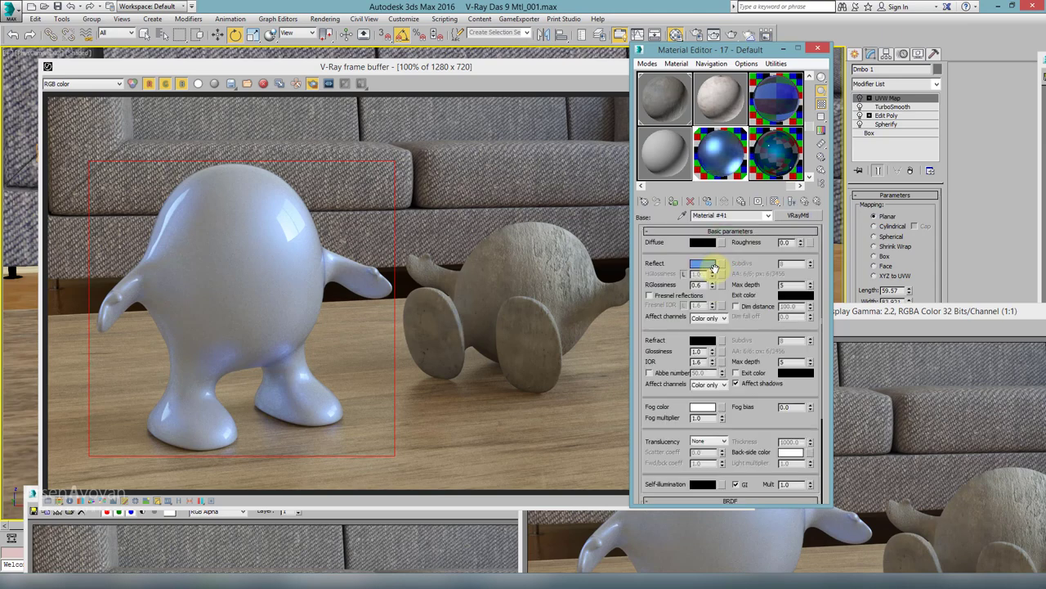
click(705, 264)
drag(442, 176, 446, 212)
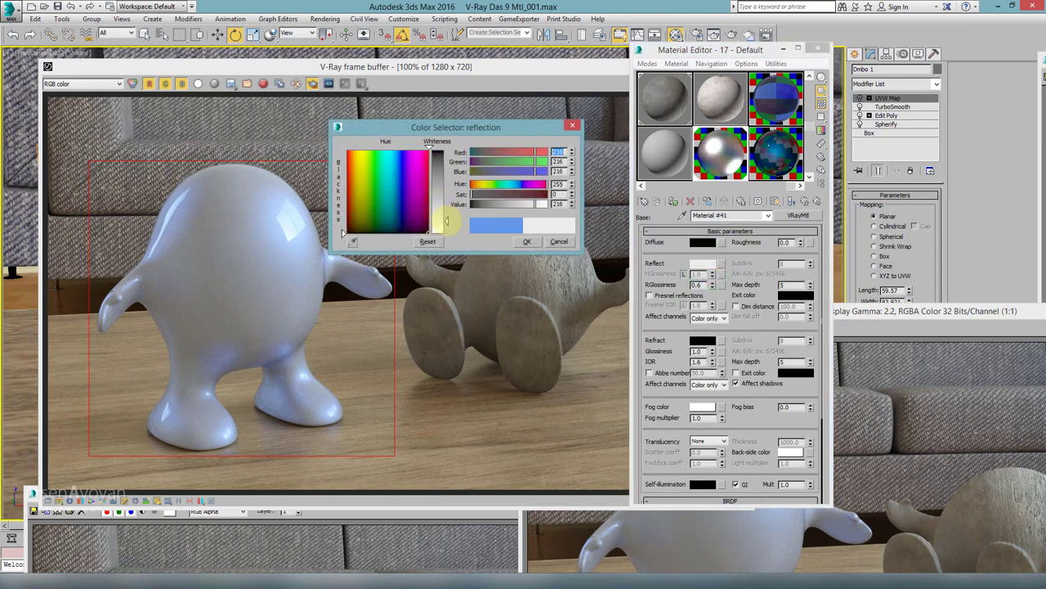
click(528, 241)
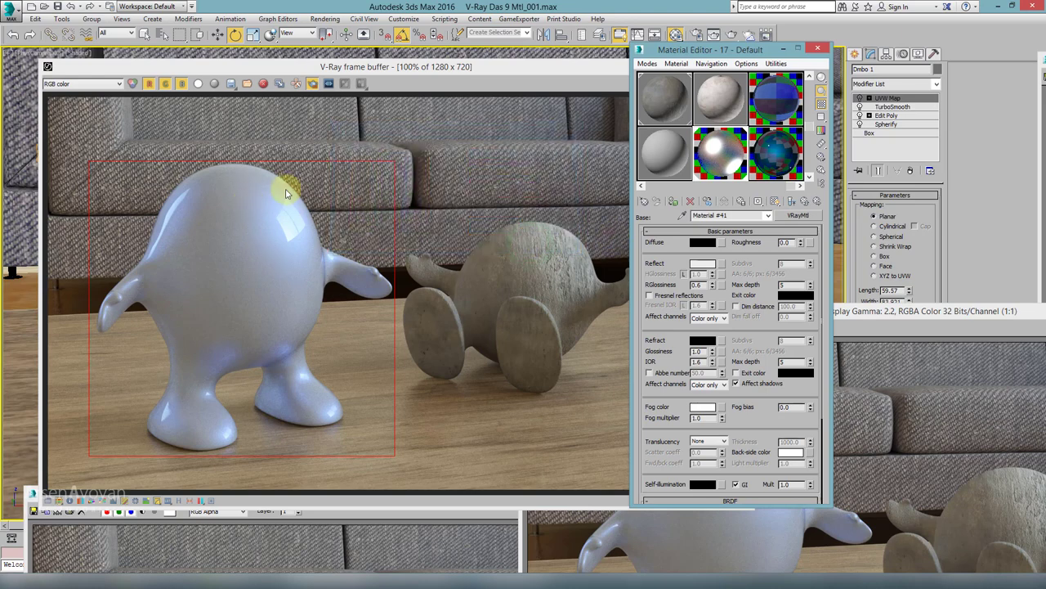
Set the first coat material's reflection color to a blue with hue 158 and render the region around the standing figure
click(807, 202)
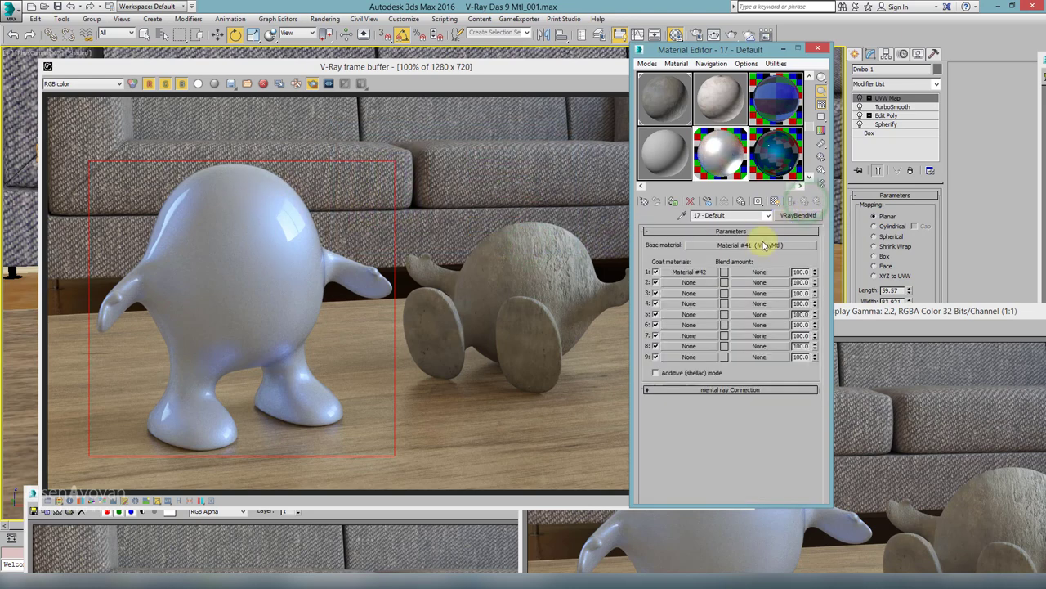
click(703, 274)
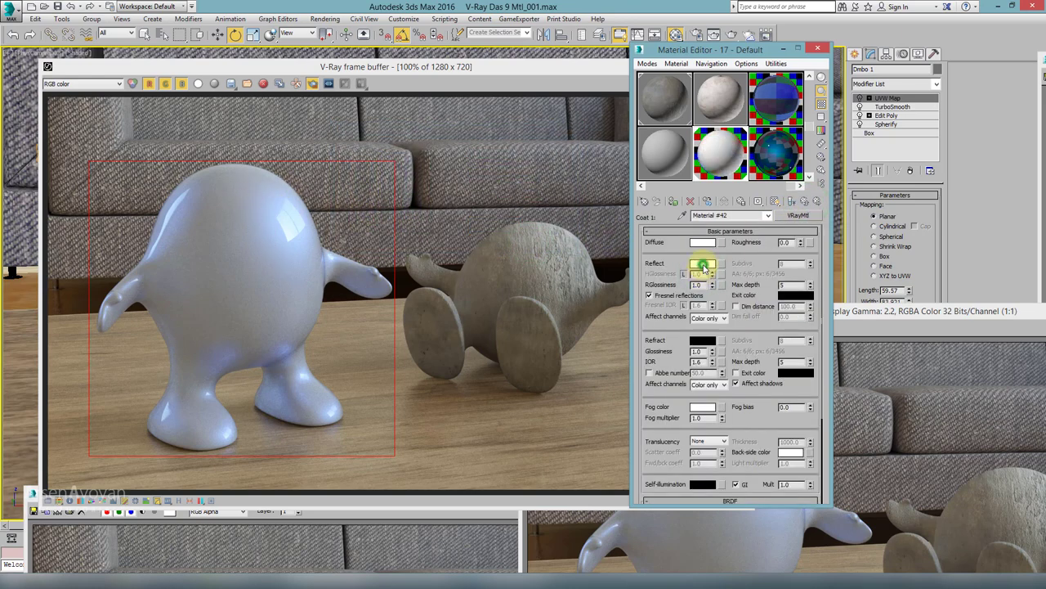
click(703, 266)
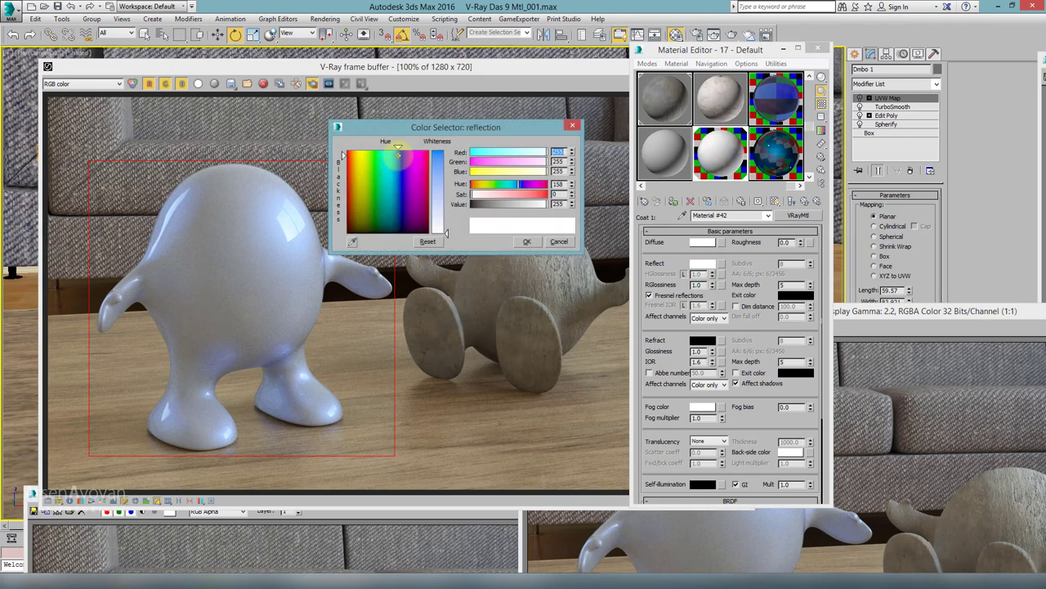
click(438, 162)
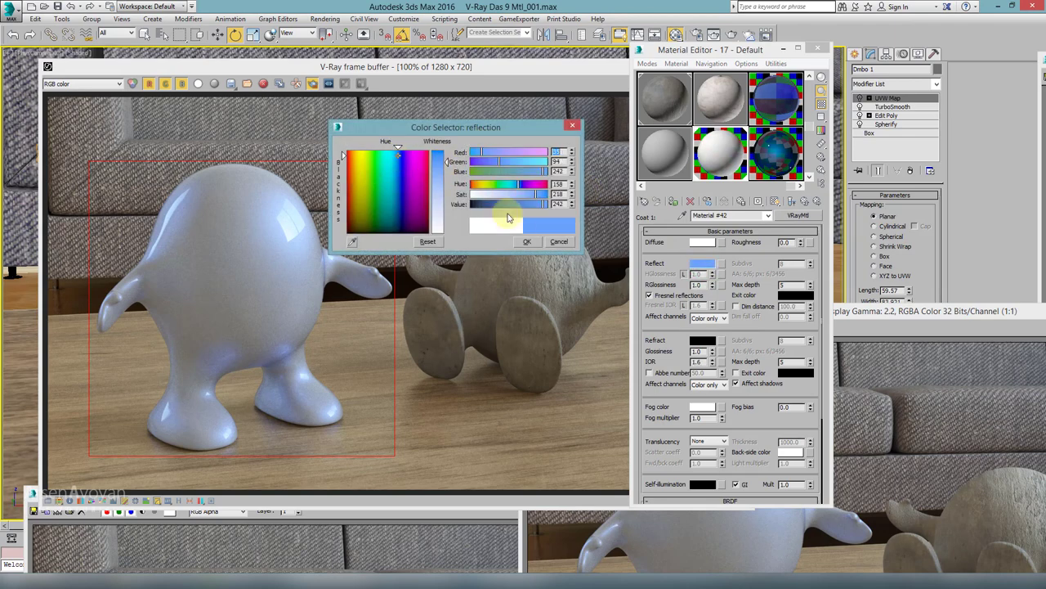
click(527, 242)
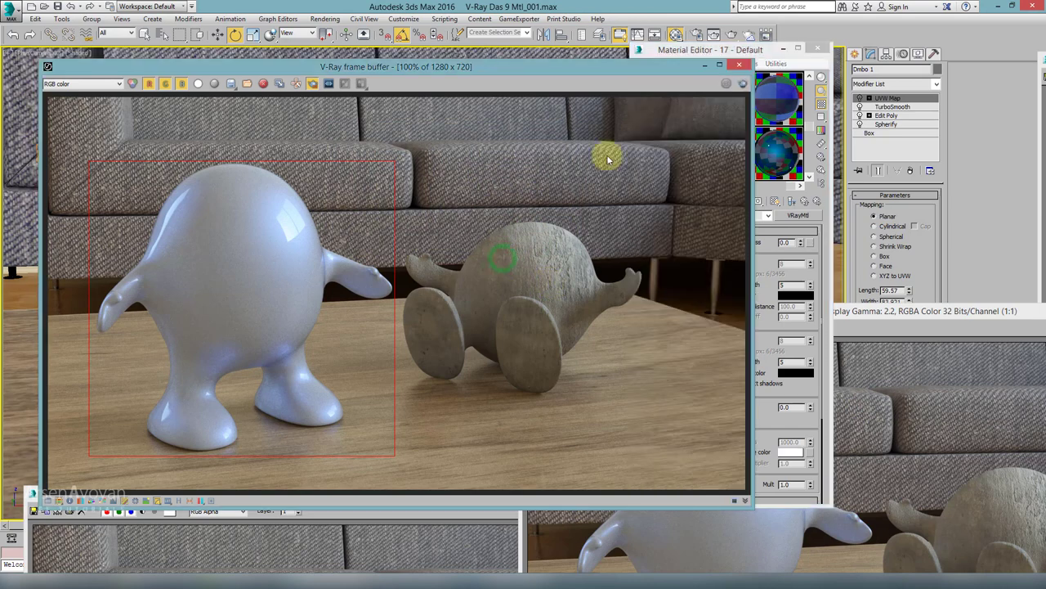
click(505, 260)
click(741, 84)
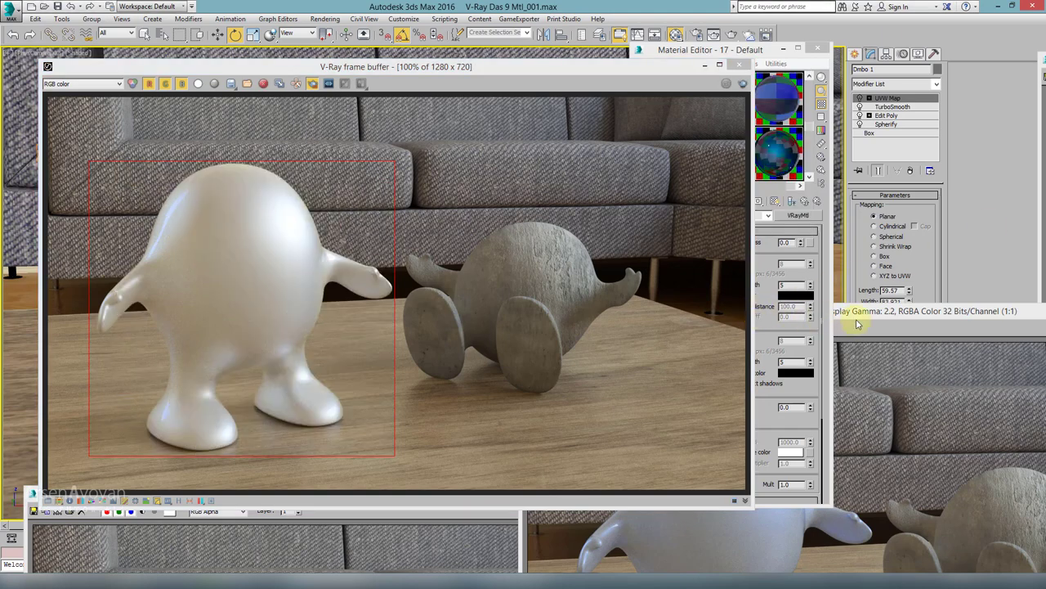
Line up the bluish-white and silver render copies beside the new render and compare the three versions
drag(856, 323, 759, 86)
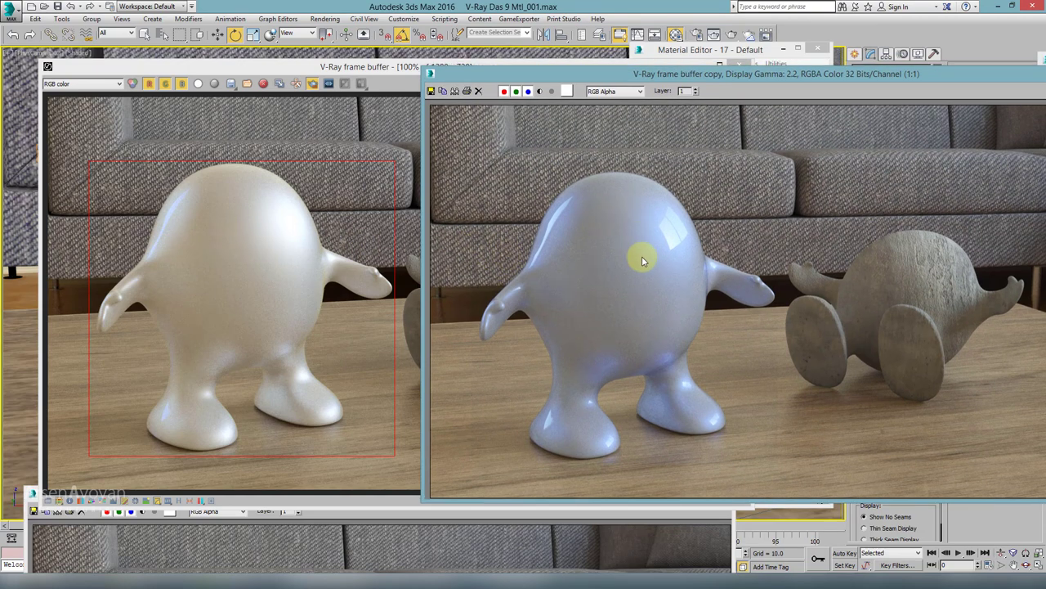
click(488, 531)
drag(349, 496, 1045, 70)
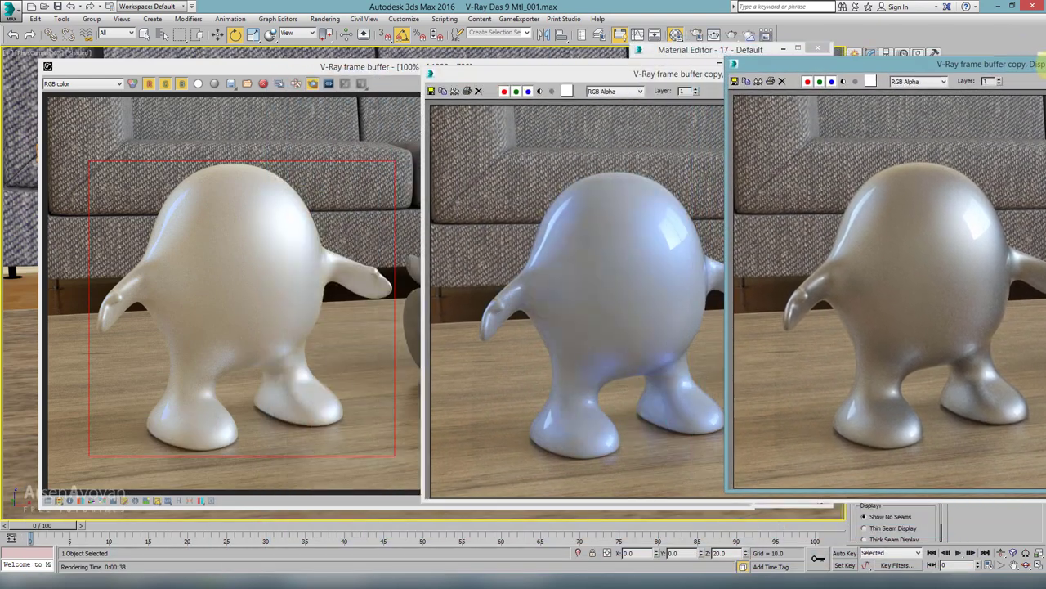
Spread the pearl, bluish-white and silver renders side by side so the full standing figure can be compared in each
drag(335, 74, 281, 72)
click(710, 147)
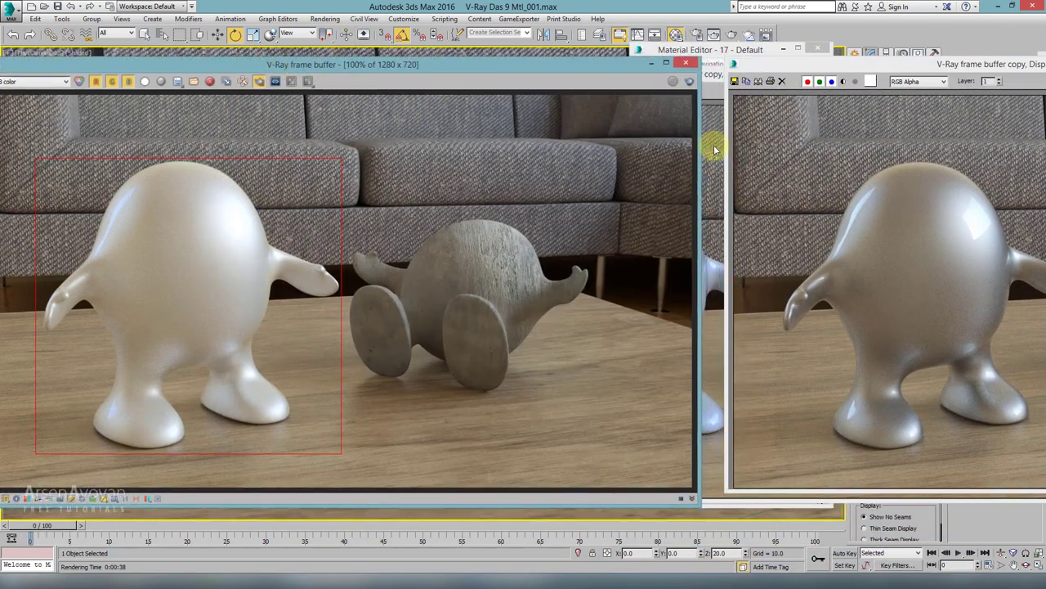
drag(651, 77, 620, 73)
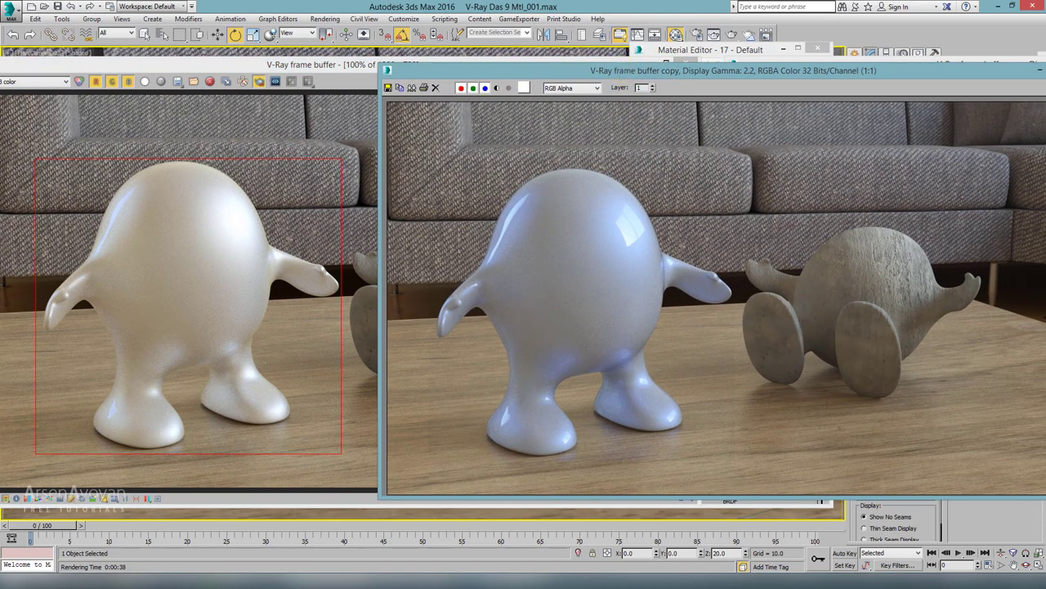
click(795, 63)
drag(797, 72, 811, 86)
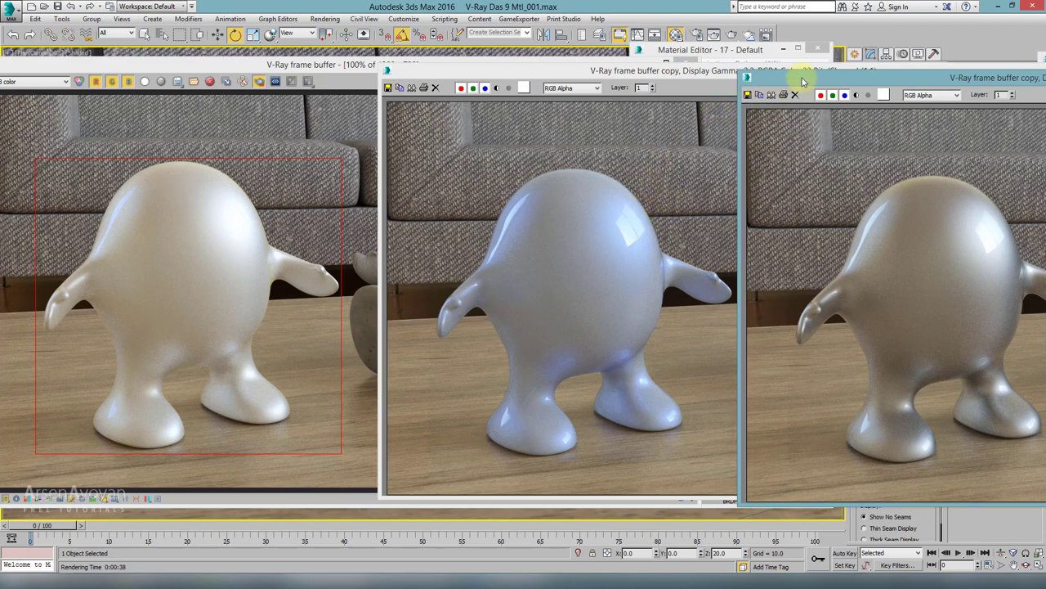
Duplicate the current pearl render into a separate frame buffer copy and move all three render copies out of the way
drag(791, 82, 207, 314)
click(255, 166)
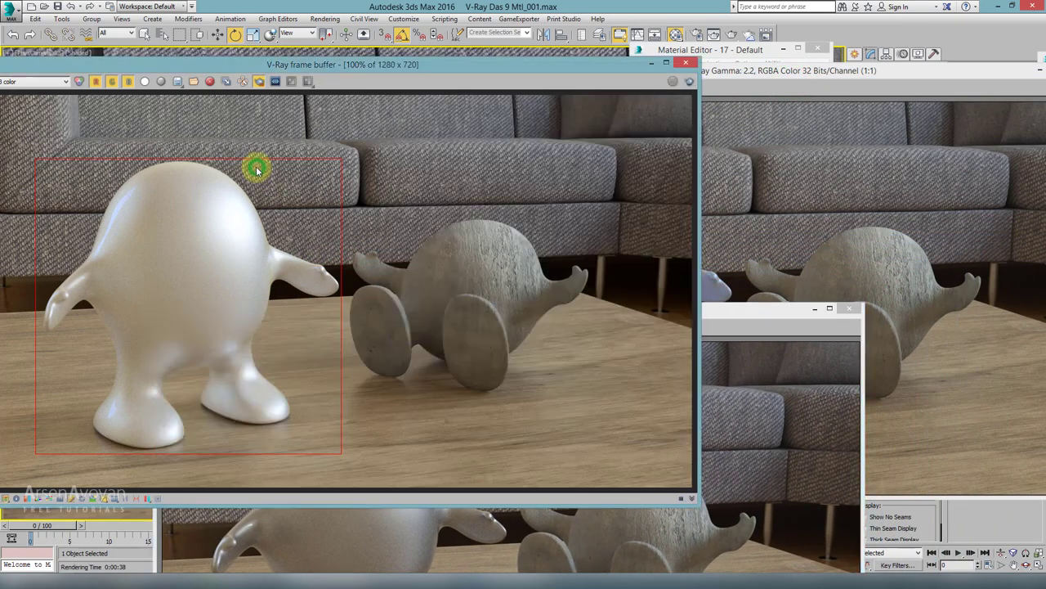
click(224, 82)
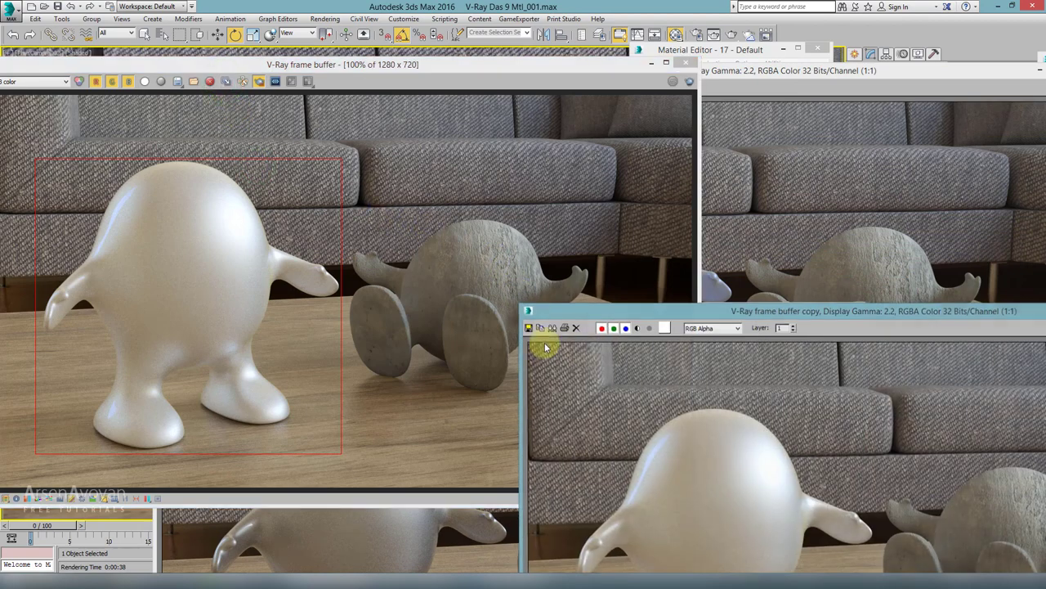
drag(588, 317, 100, 523)
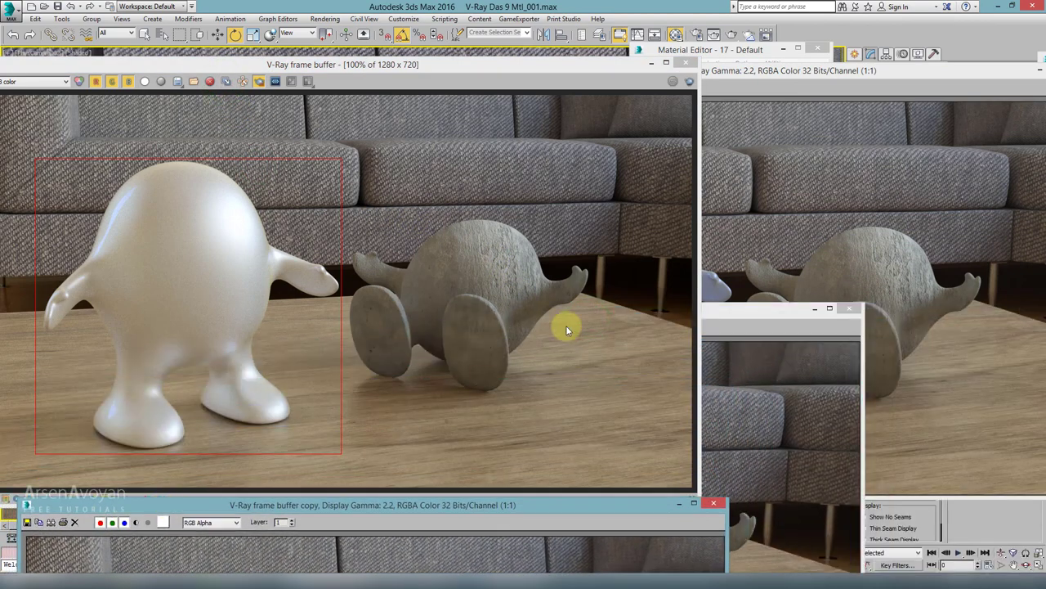
click(749, 181)
drag(710, 72, 524, 295)
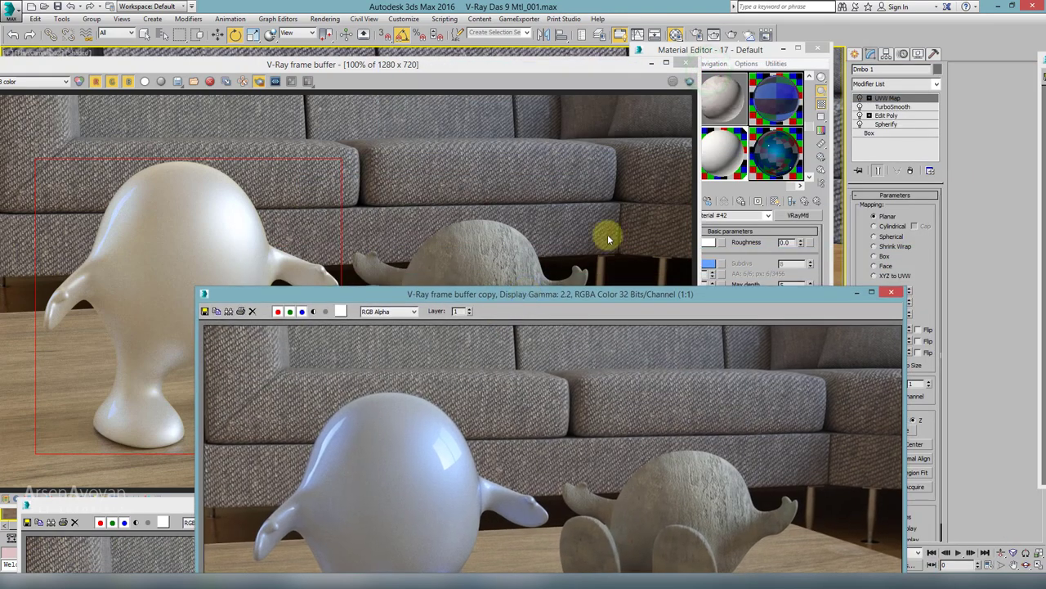
Copy the coat material's blue reflection color to the base material's reflection color and try a render of the standing figure
click(749, 57)
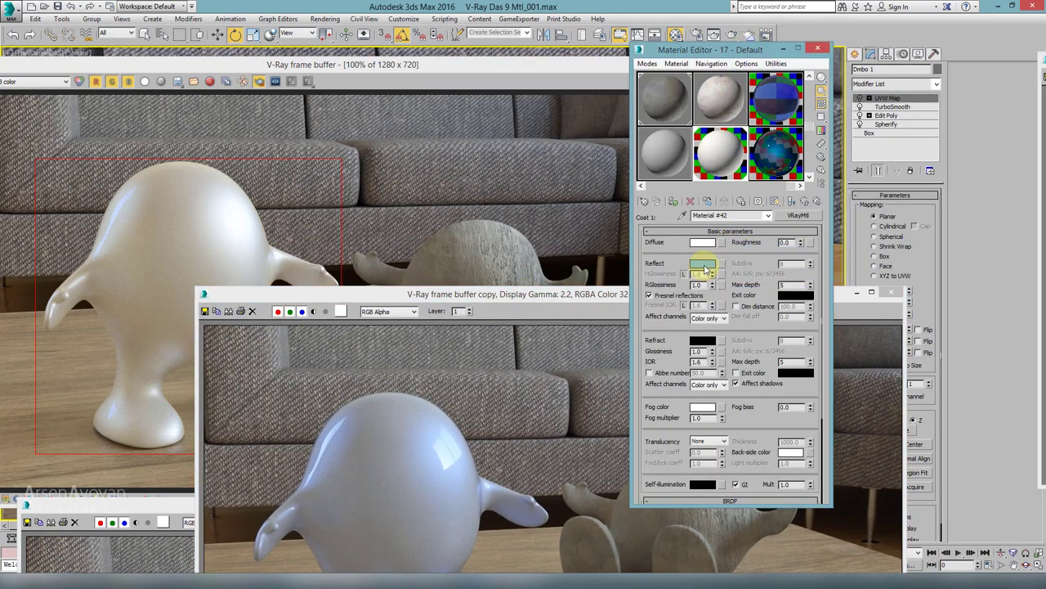
click(807, 205)
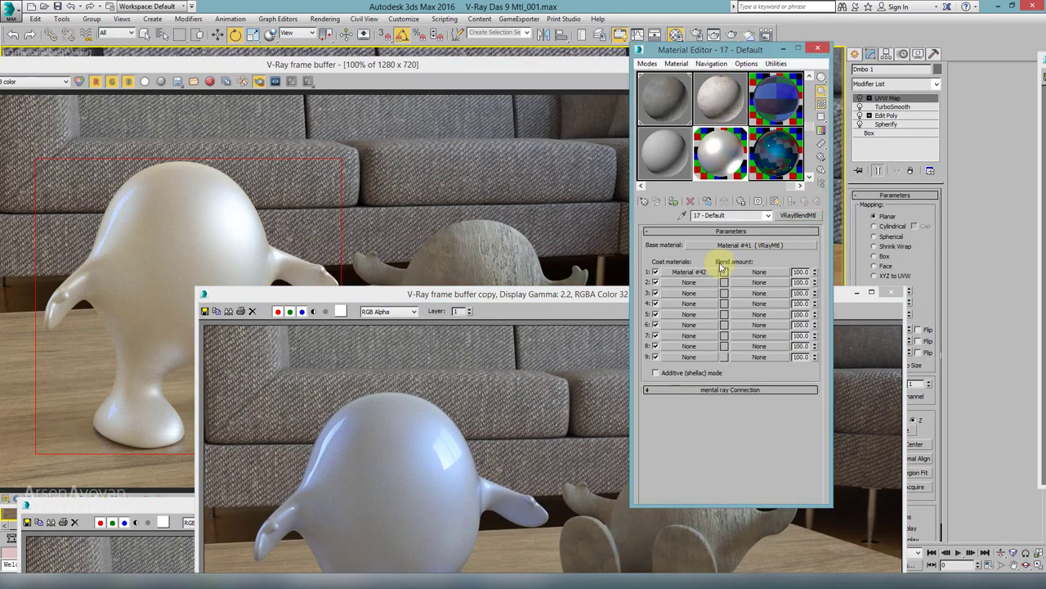
click(728, 247)
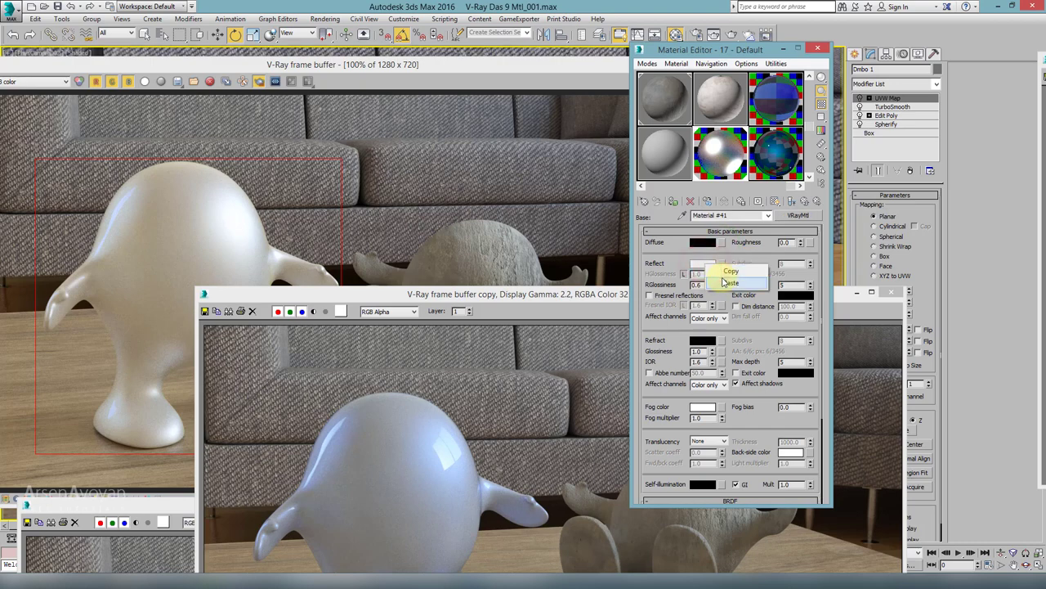
click(561, 139)
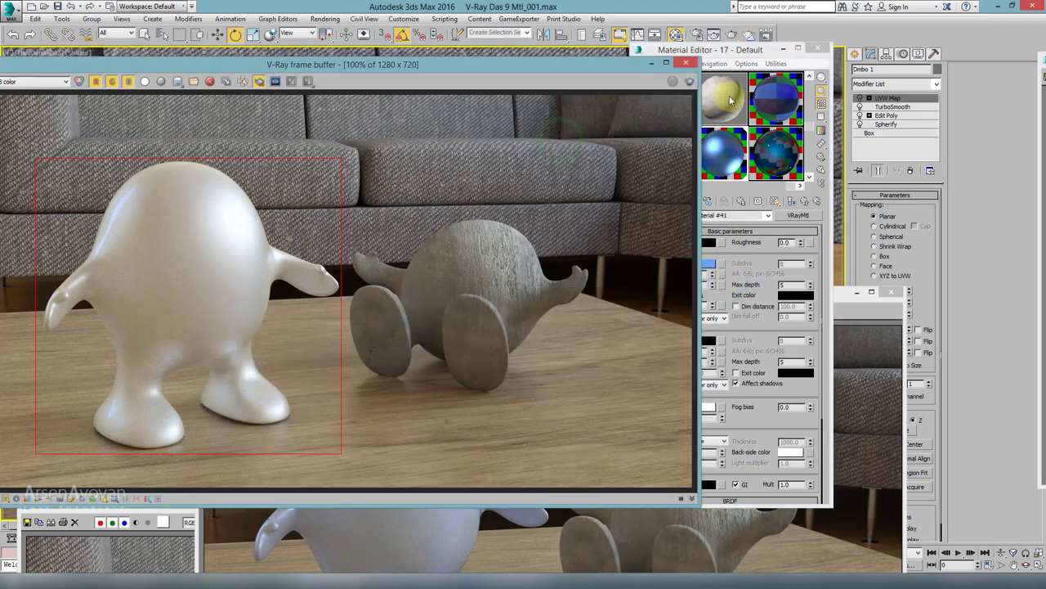
click(689, 82)
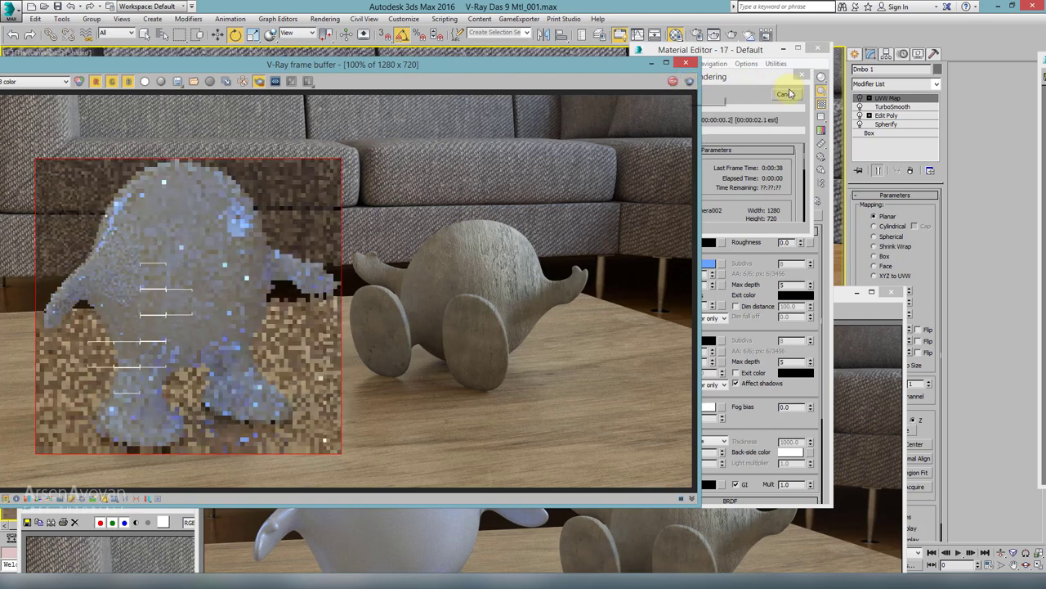
click(785, 96)
Copy the first coat material's blue reflection color to its diffuse color, and set its reflection color to white with saturation 0
click(764, 61)
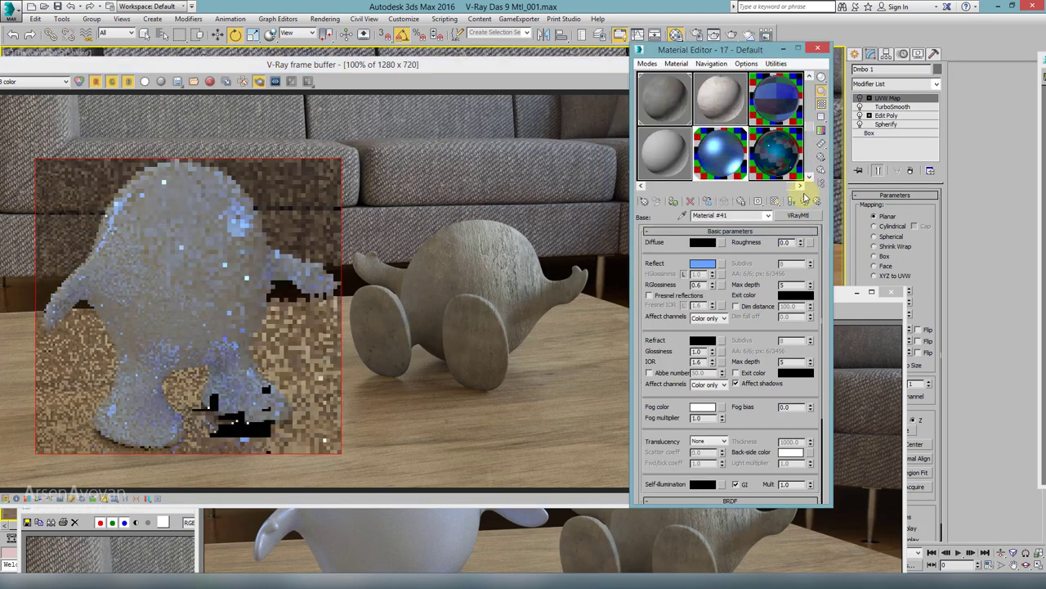
click(808, 203)
click(700, 272)
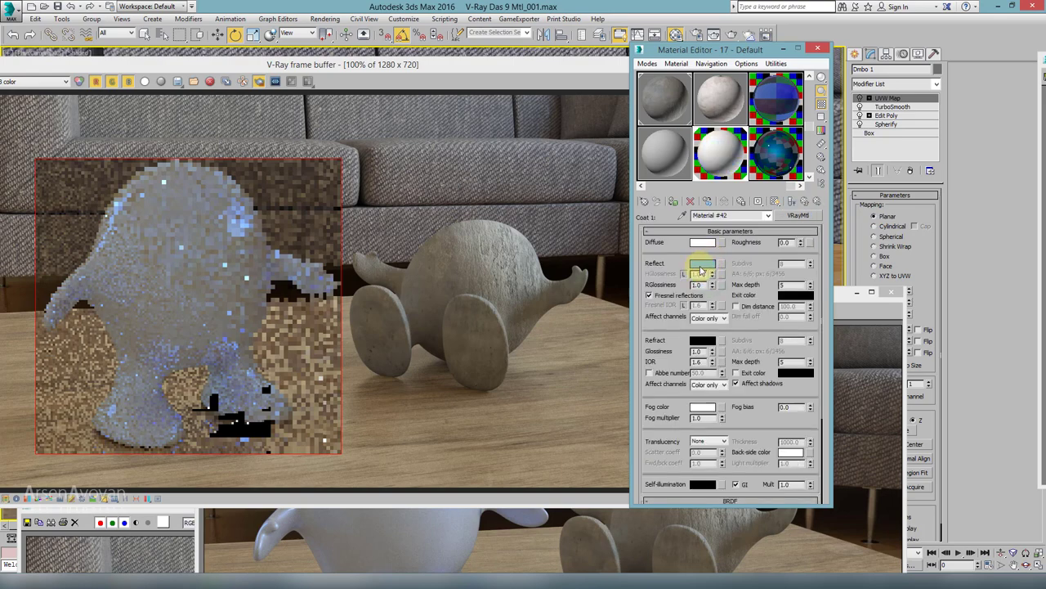
drag(701, 272, 701, 243)
click(725, 281)
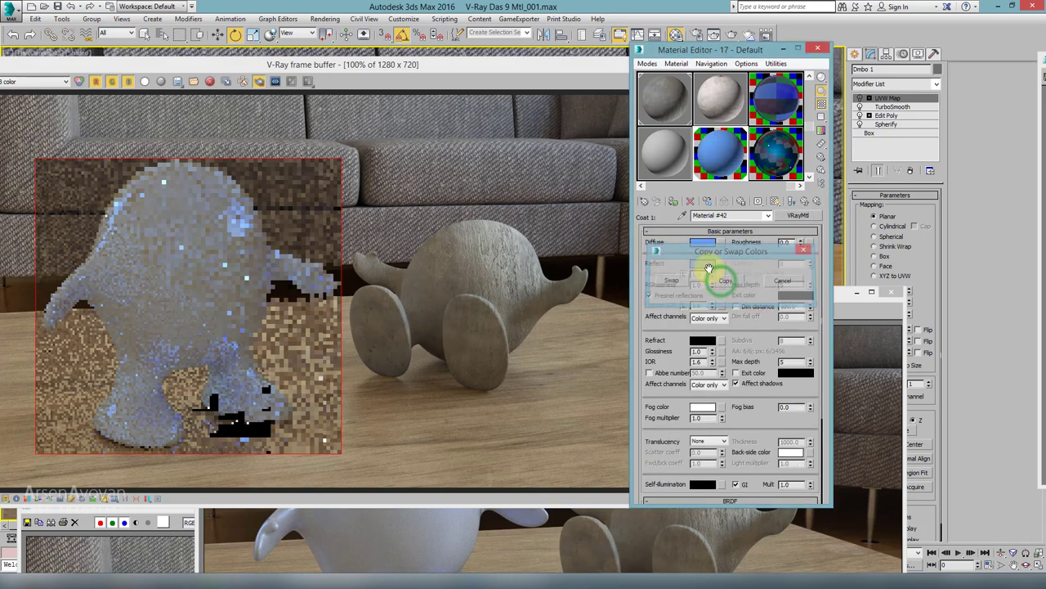
click(703, 263)
drag(448, 195, 455, 239)
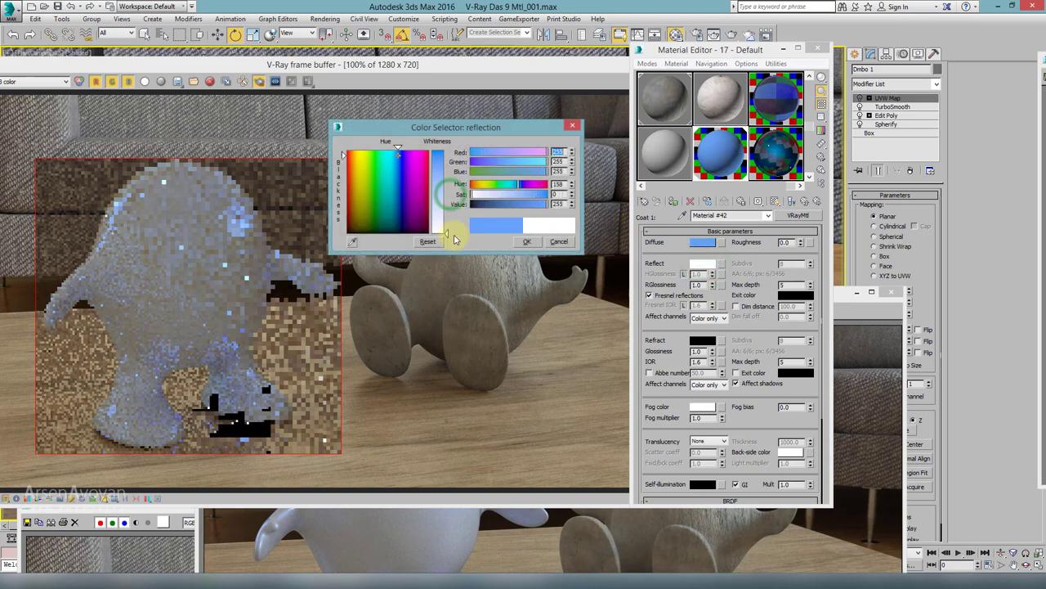
click(526, 241)
Render the region around the standing figure and line up the bluish-white and pearl copies beside the new render
click(797, 202)
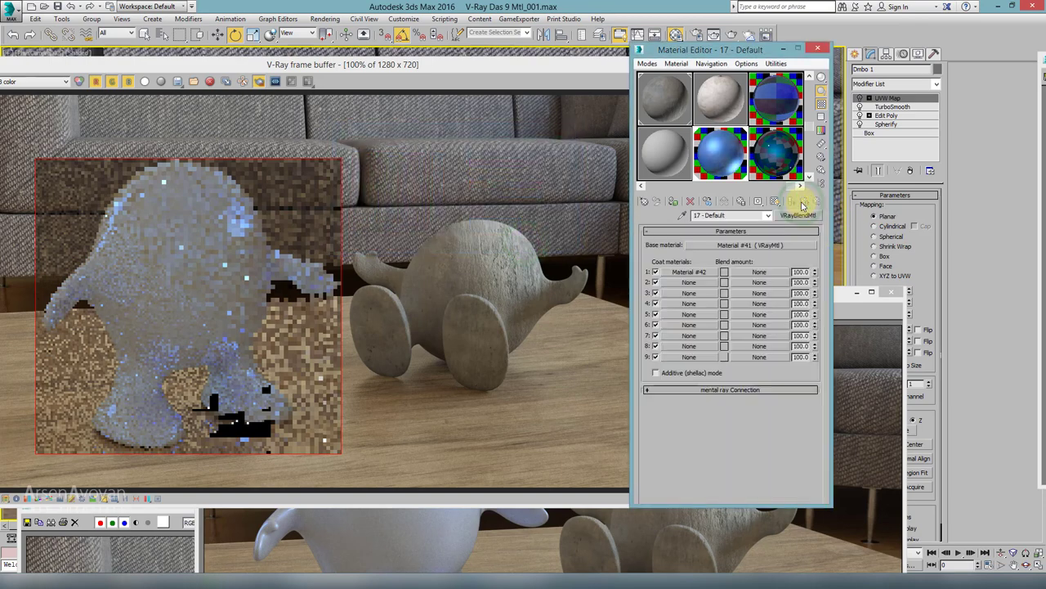
key(shift+q)
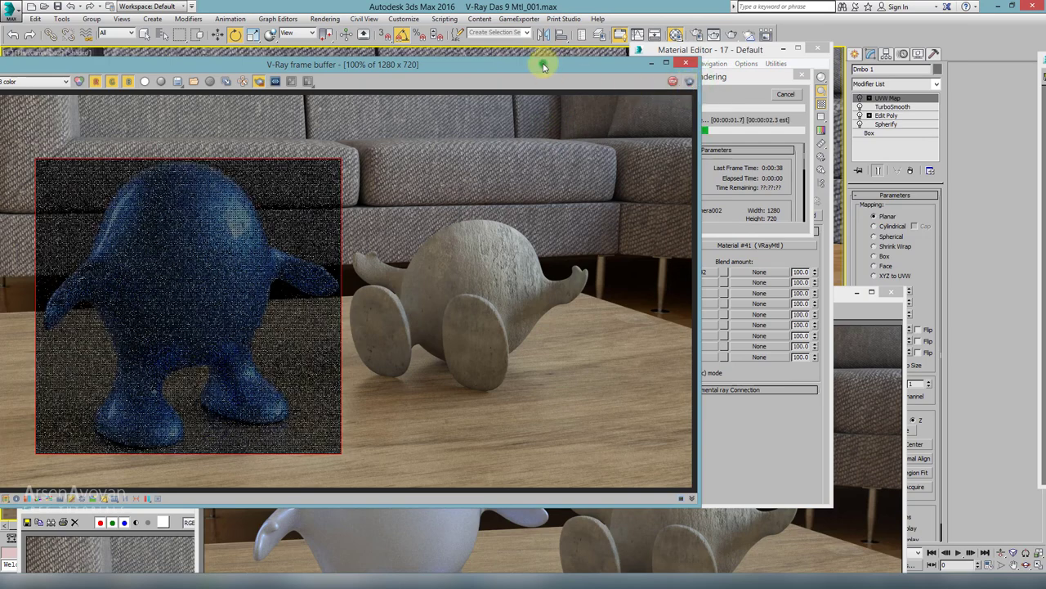
drag(544, 65, 573, 38)
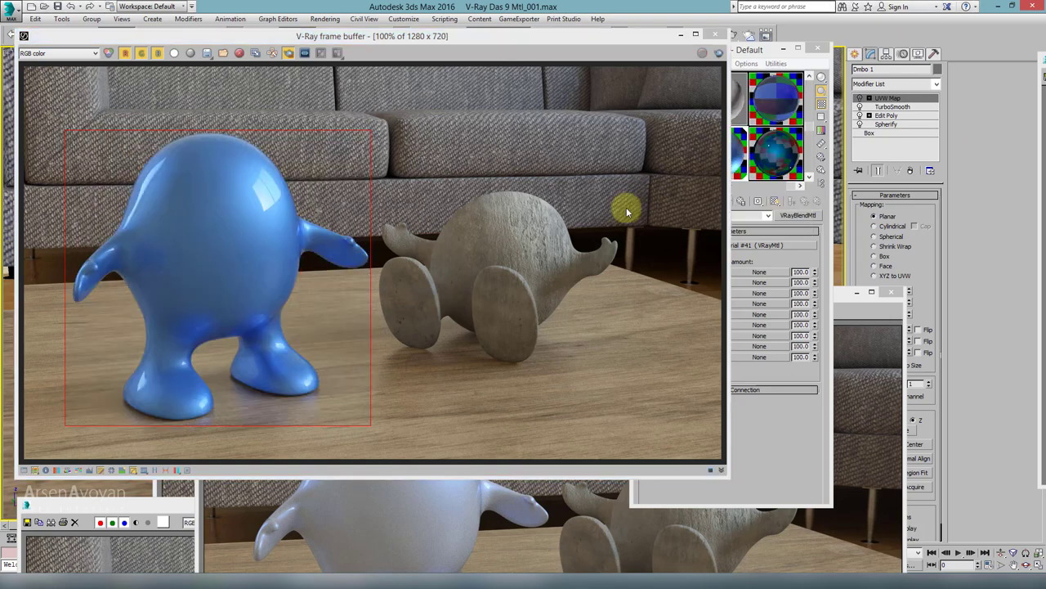
drag(489, 43, 480, 34)
drag(409, 543, 632, 50)
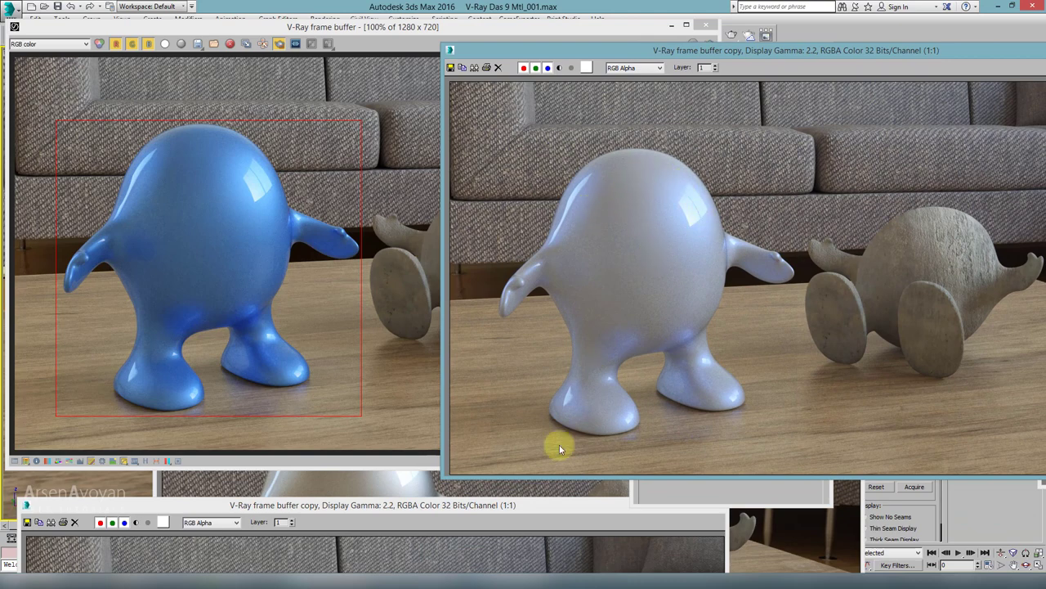
click(479, 524)
drag(406, 491, 784, 263)
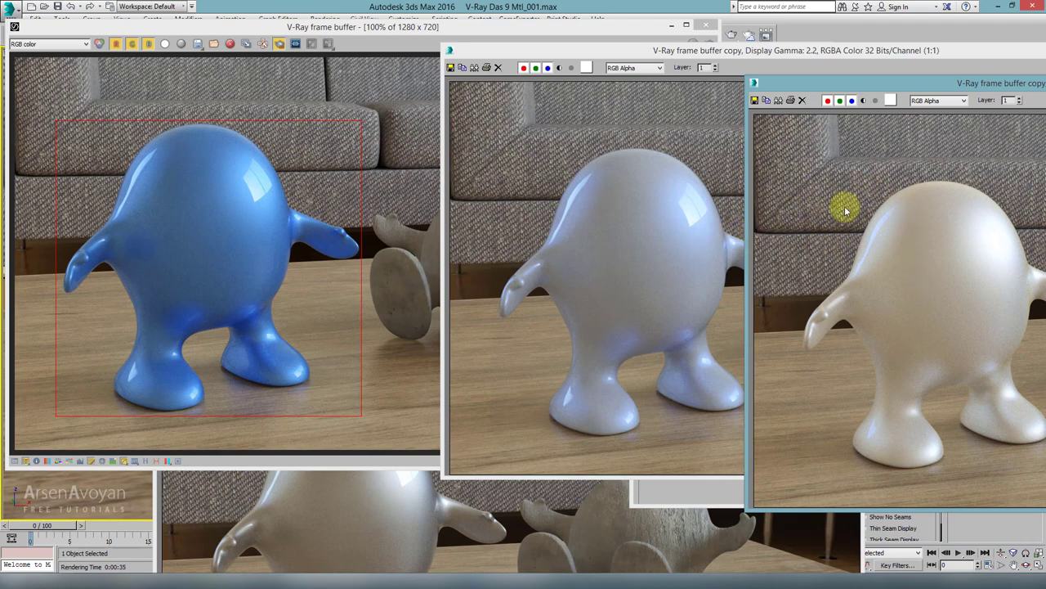
Move the earlier render copies aside and bring the new blue render and the material settings back into view
click(553, 500)
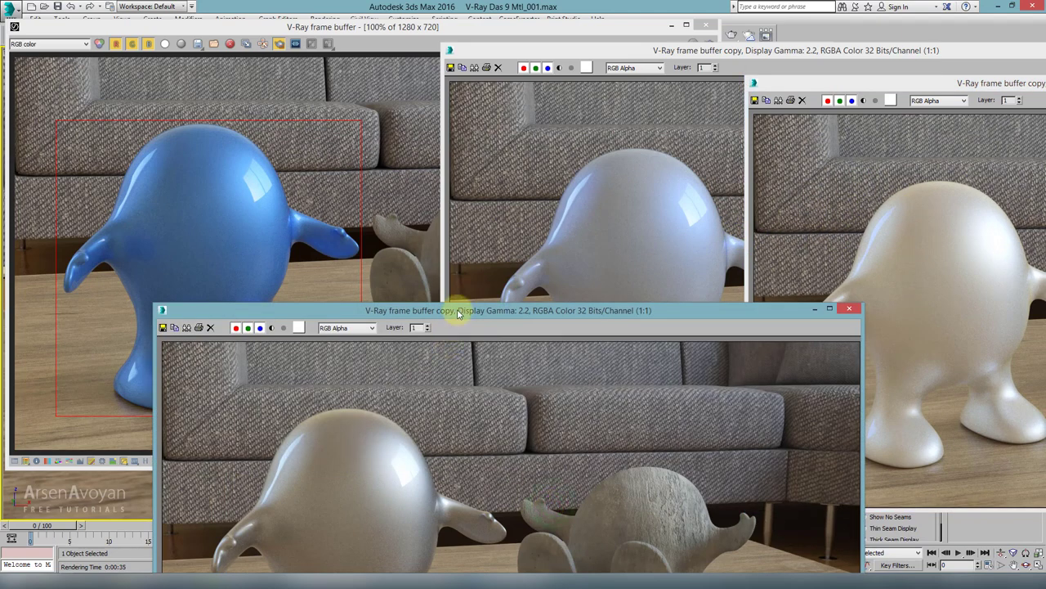
drag(459, 313, 264, 415)
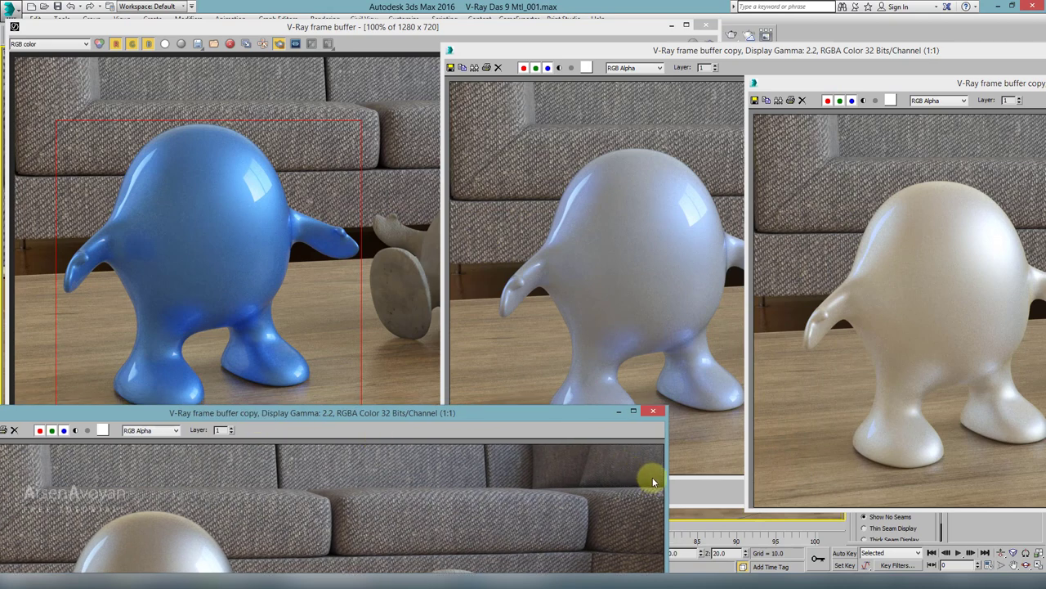
click(692, 484)
click(828, 38)
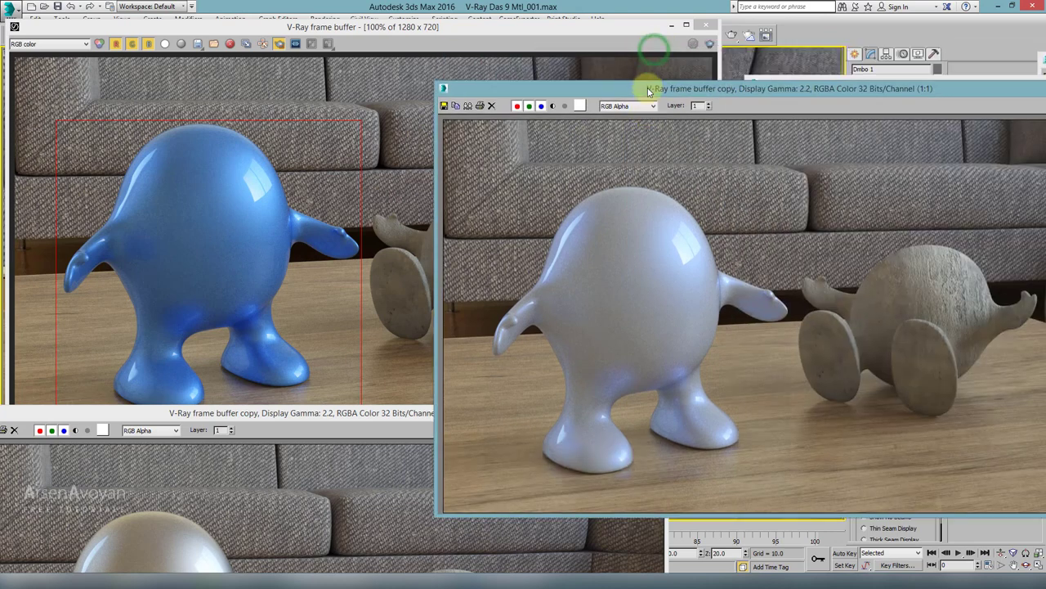
double_click(654, 28)
drag(672, 39, 664, 50)
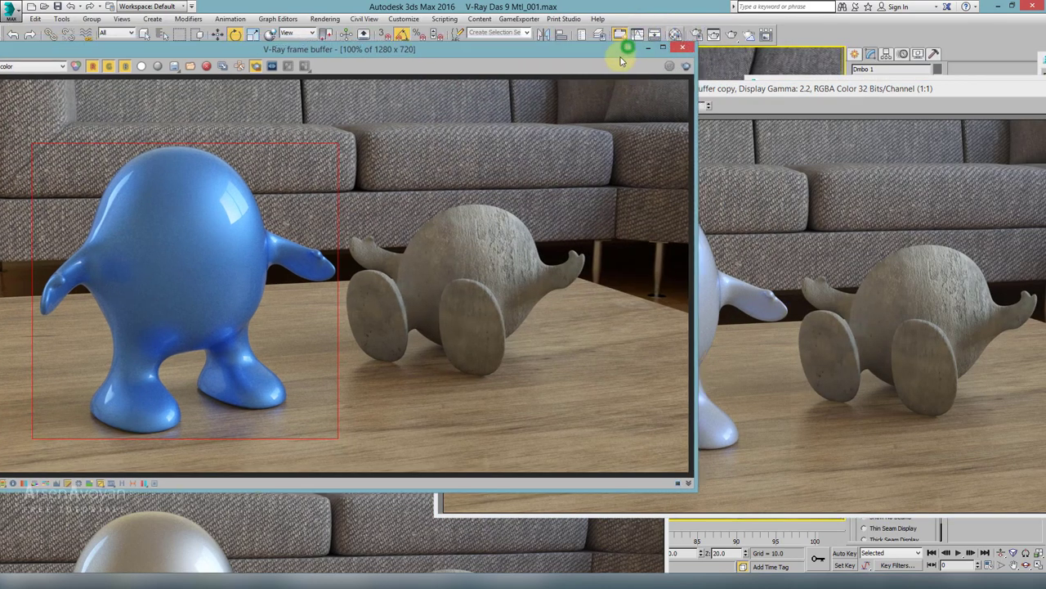
click(676, 35)
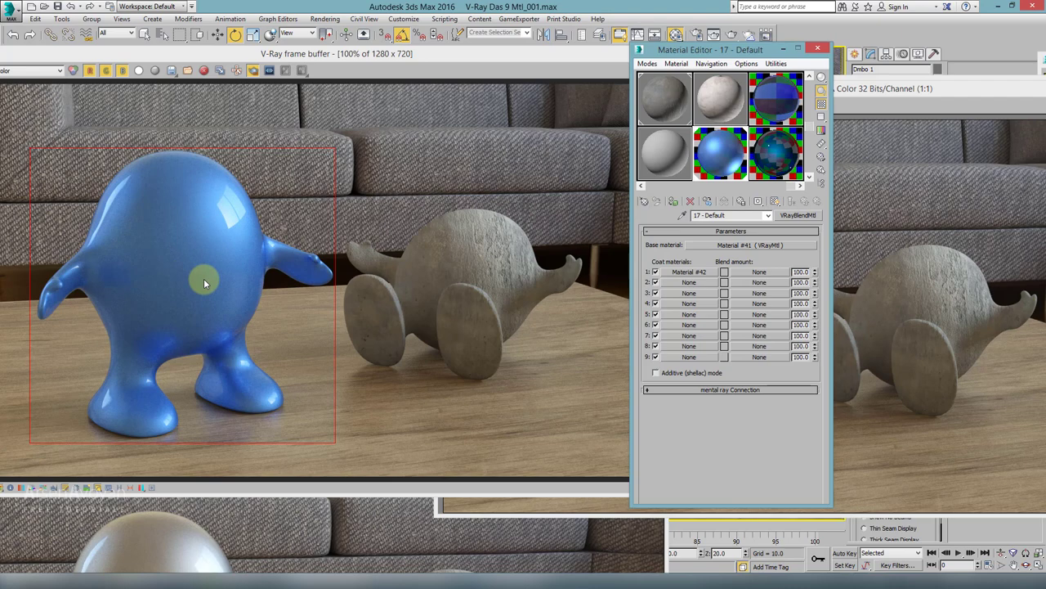
Examine the blue base material on its own in the enlarged sample preview, toggling the end result display
drag(204, 280, 745, 245)
click(746, 246)
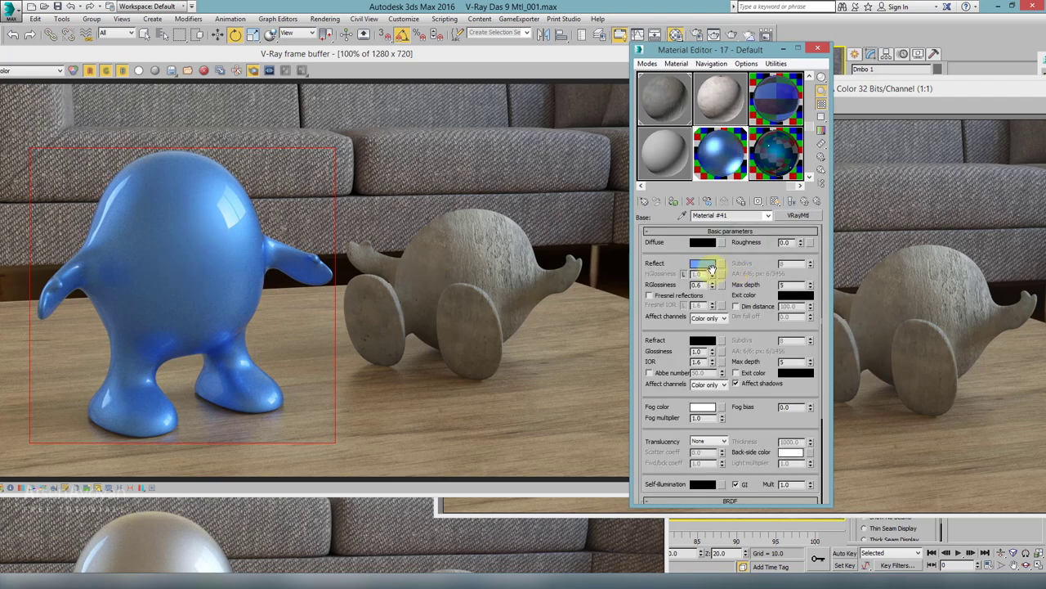
double_click(727, 157)
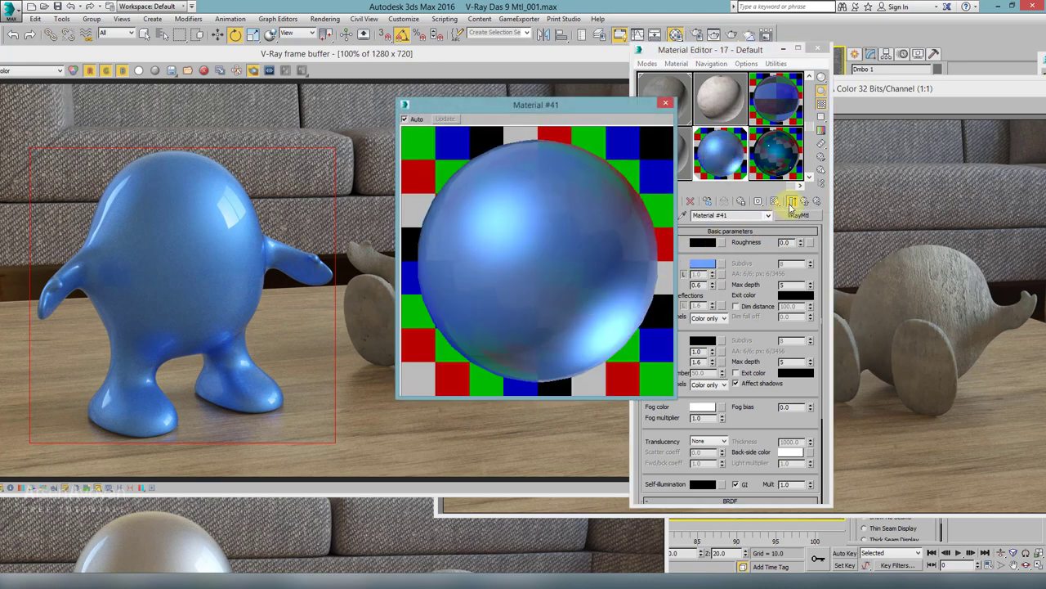
click(792, 202)
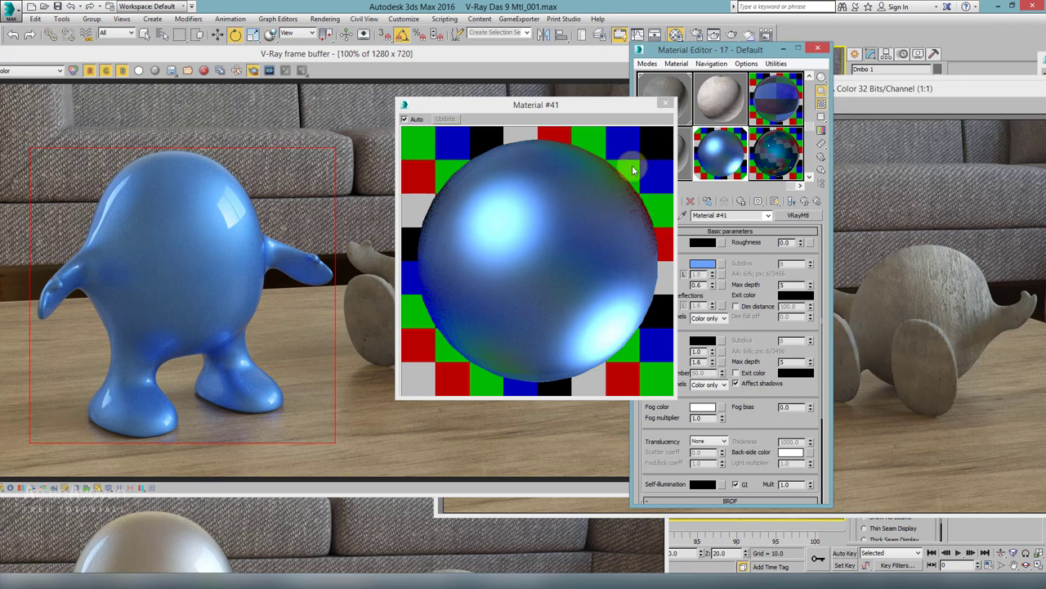
click(666, 103)
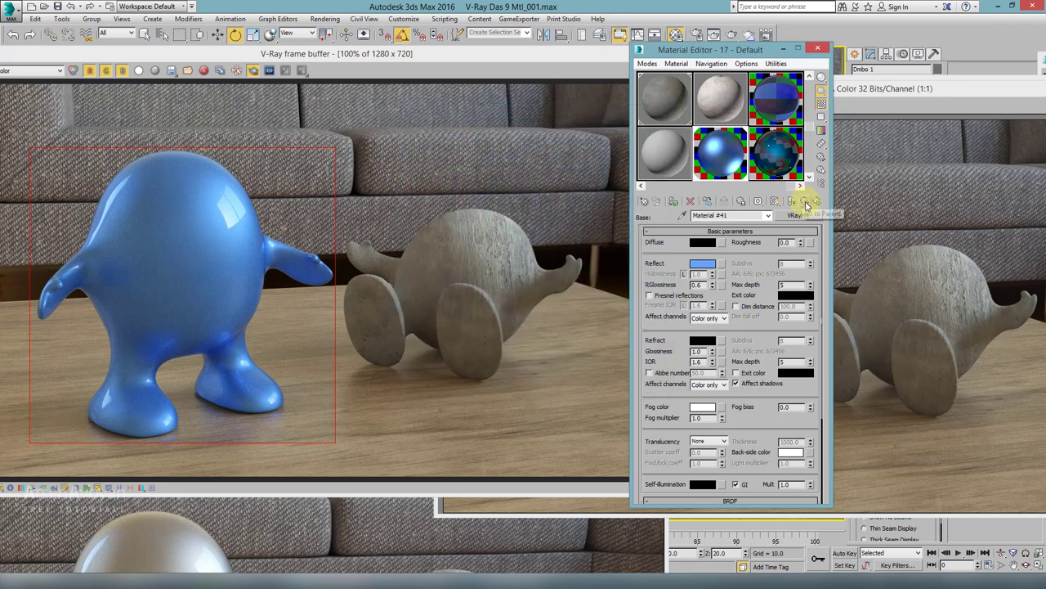
Unlock the first coat material's Fresnel IOR and set it to 2.0, checking its reflections in the enlarged sample preview
click(806, 205)
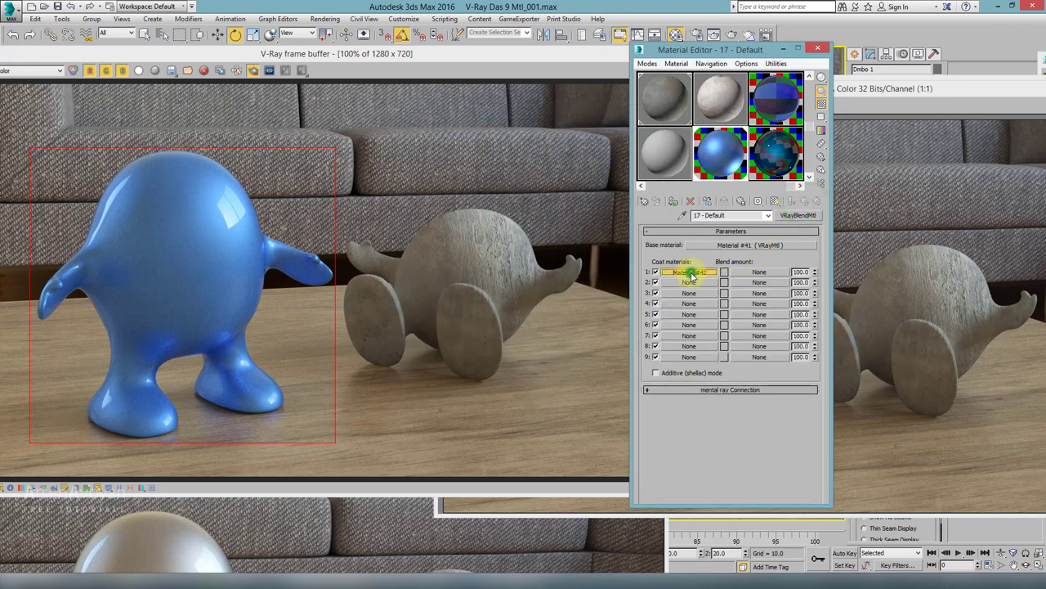
click(691, 273)
double_click(732, 160)
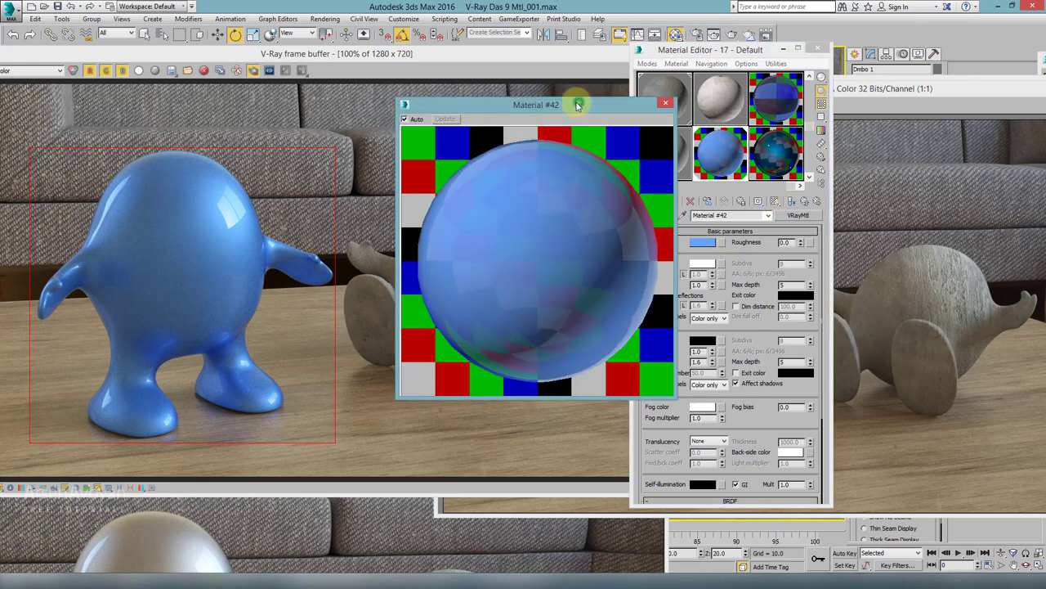
drag(577, 104, 528, 104)
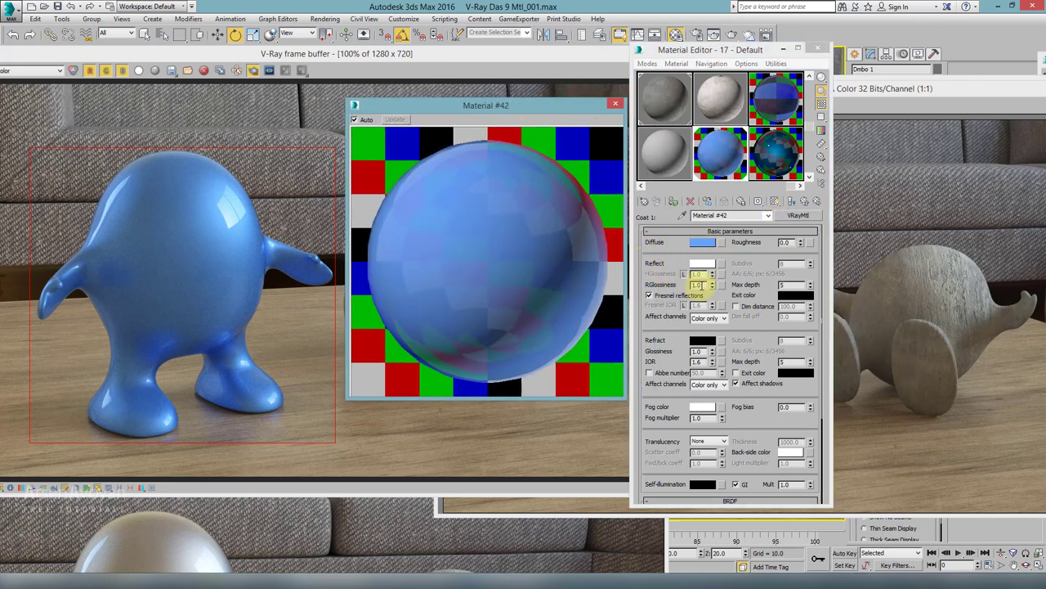
click(684, 306)
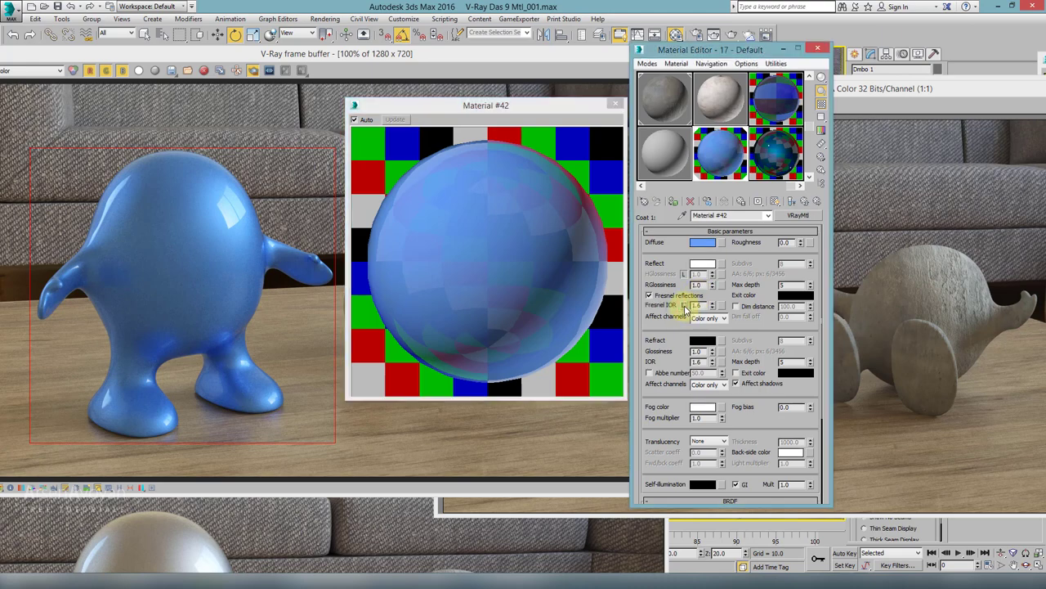
click(685, 306)
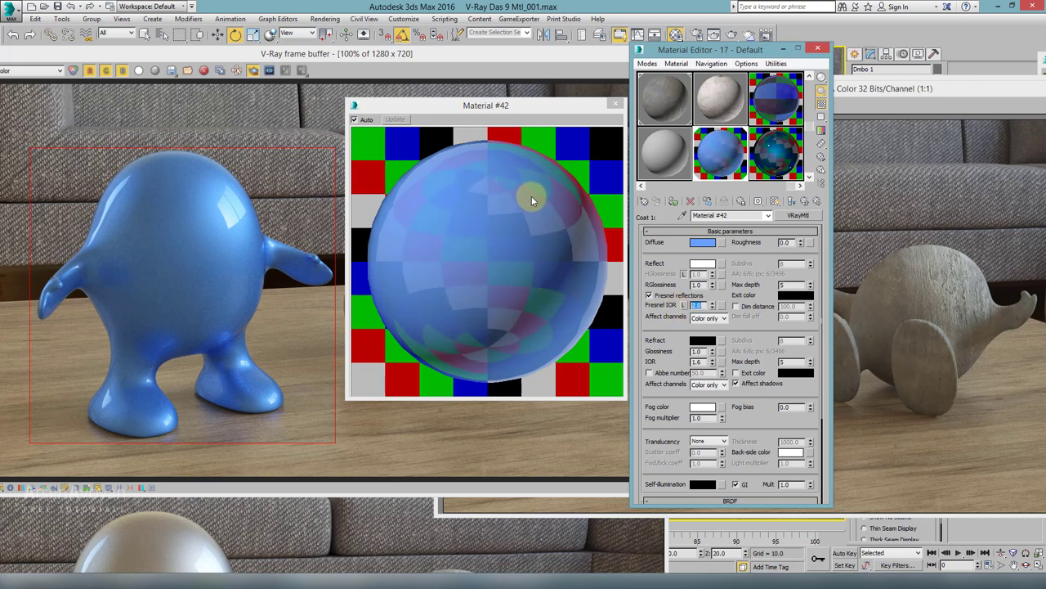
click(614, 103)
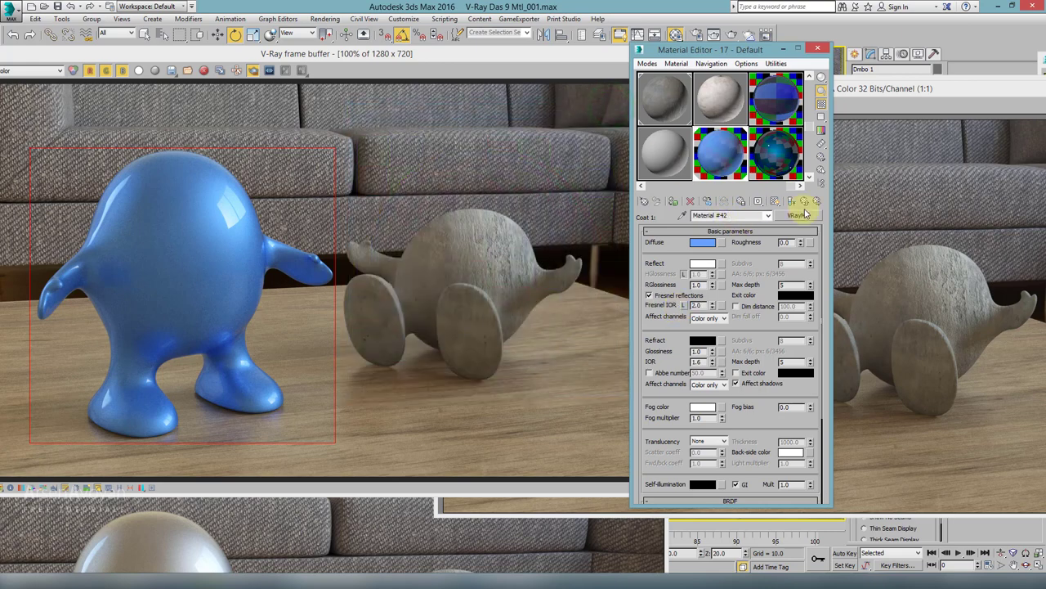
Return to the blend material's main parameters and bring the blue render to the front
click(805, 201)
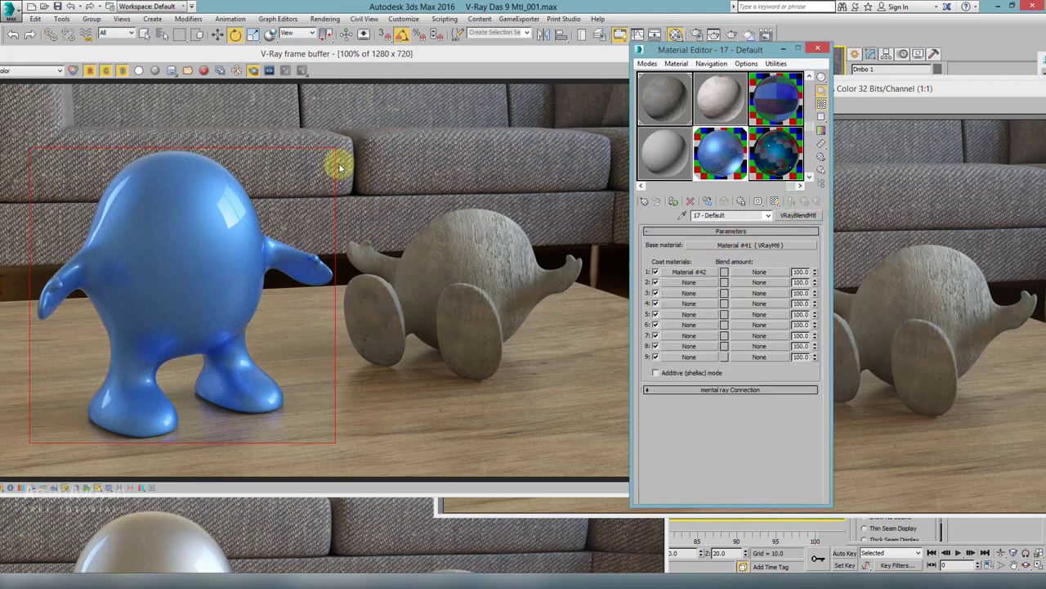
click(231, 70)
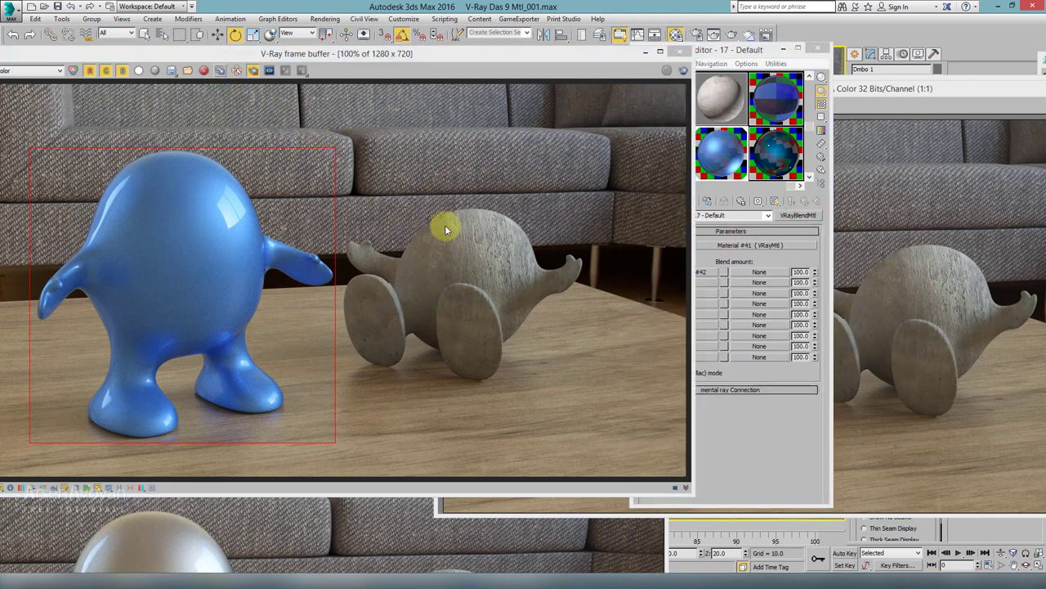
Keep a copy of the current frame buffer and re-render the region around the blue figure
drag(537, 301, 25, 92)
click(677, 67)
click(267, 72)
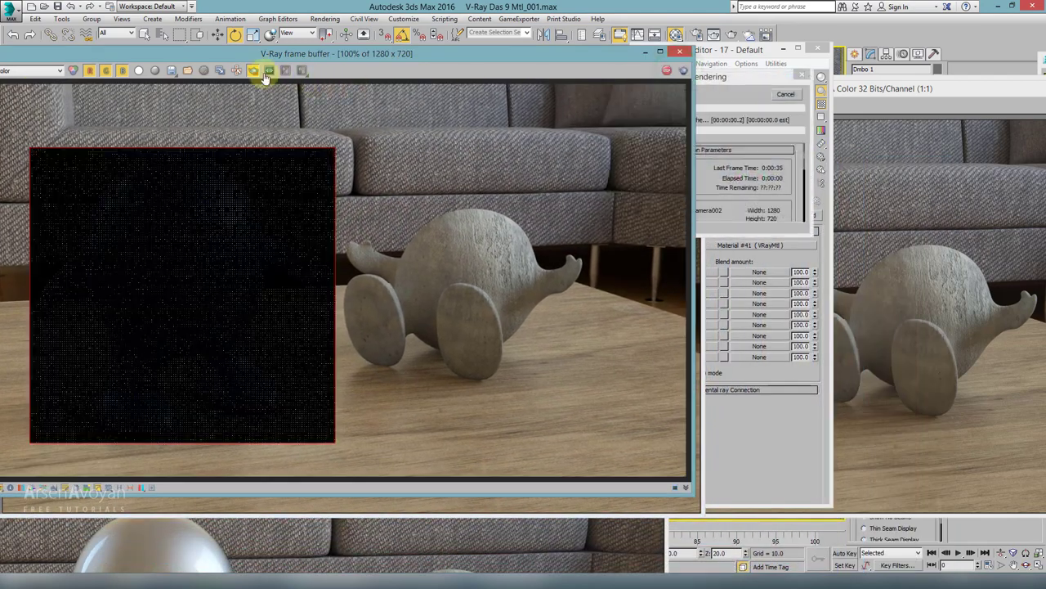
Arrange the frame buffer and its copies side by side to compare the blue, silver and pearl renders of the figure
drag(176, 59, 542, 90)
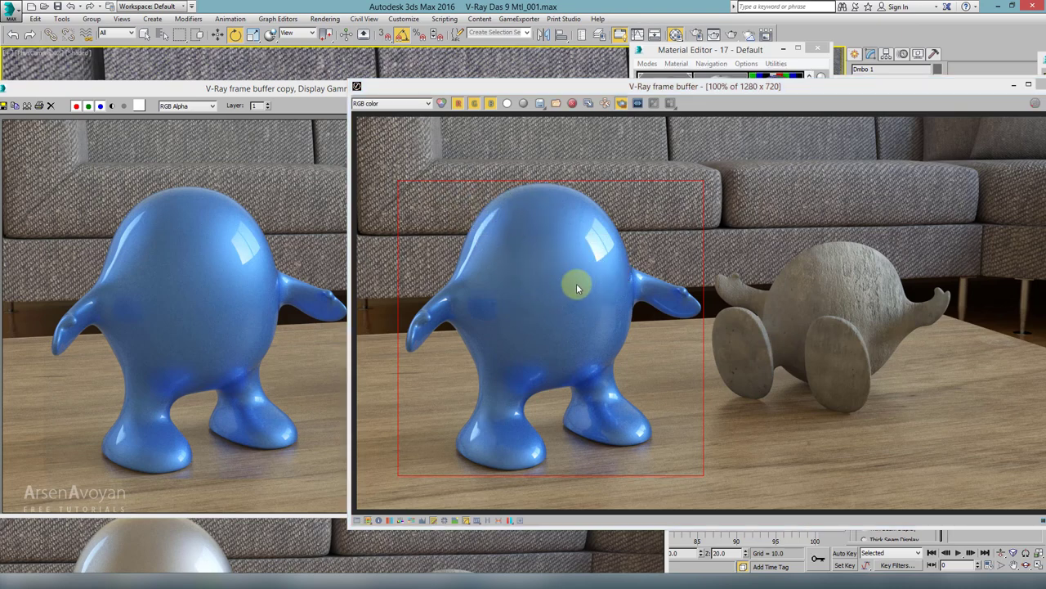
drag(235, 87, 218, 39)
click(777, 180)
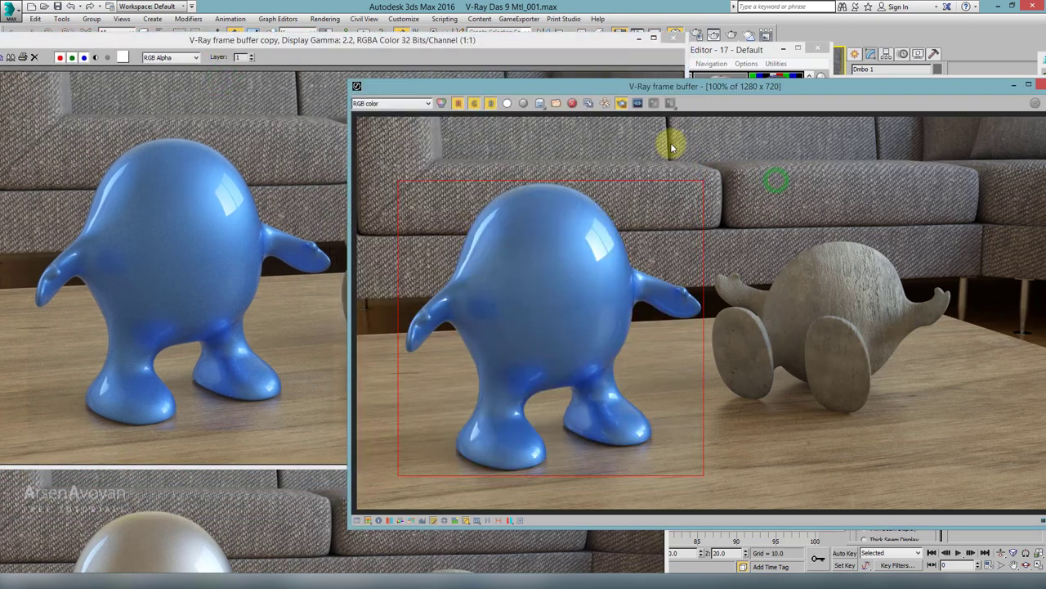
drag(595, 85, 654, 32)
click(294, 511)
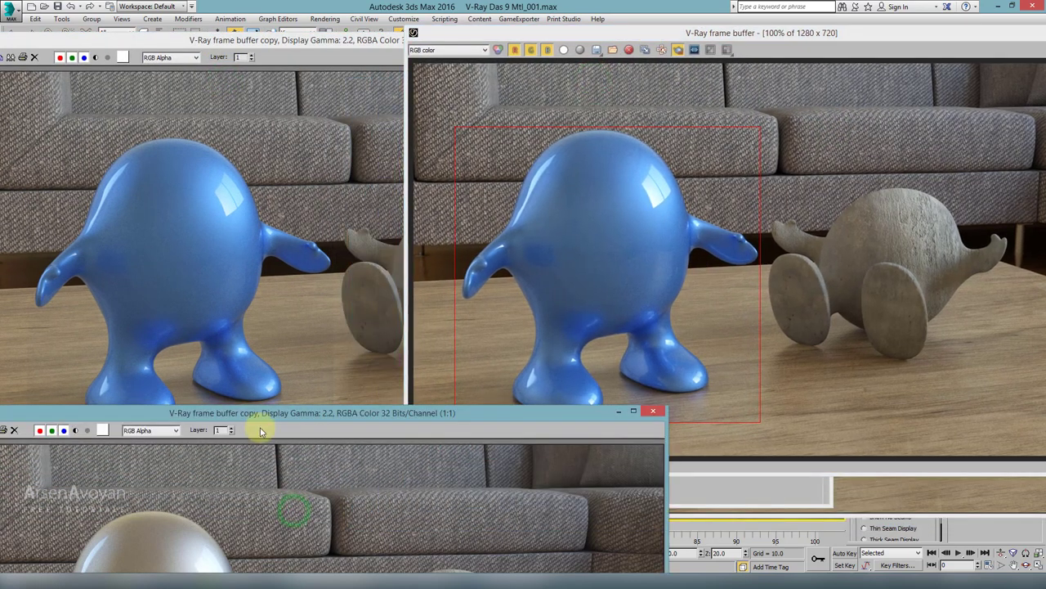
drag(255, 415, 289, 124)
click(791, 445)
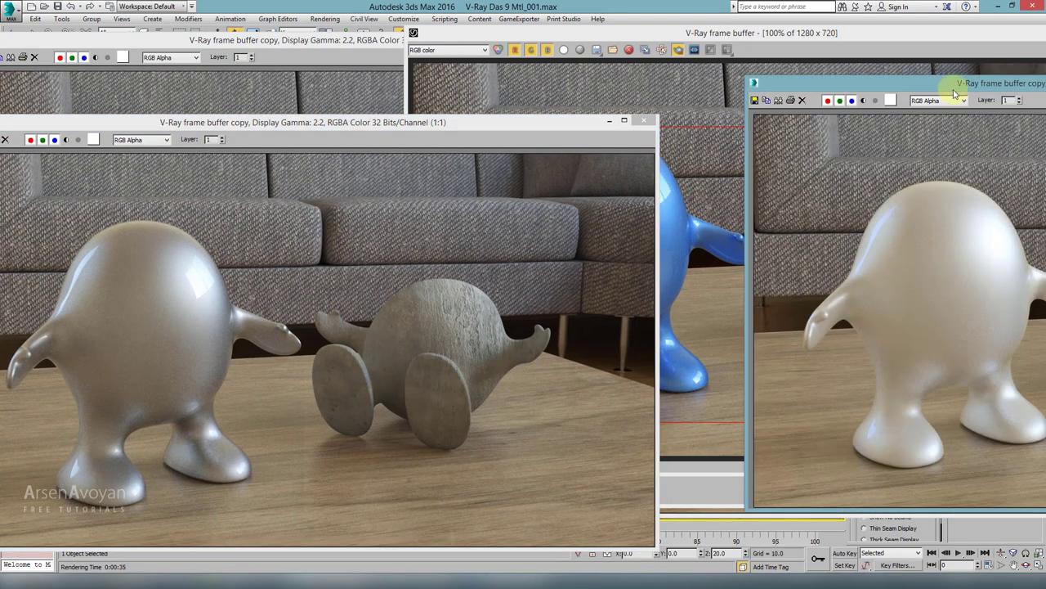
drag(955, 93, 494, 217)
drag(495, 123, 503, 284)
Close the blue, silver and pearl frame buffer copies and move the live frame buffer back beside the Material Editor
click(334, 159)
drag(467, 49, 513, 96)
click(720, 94)
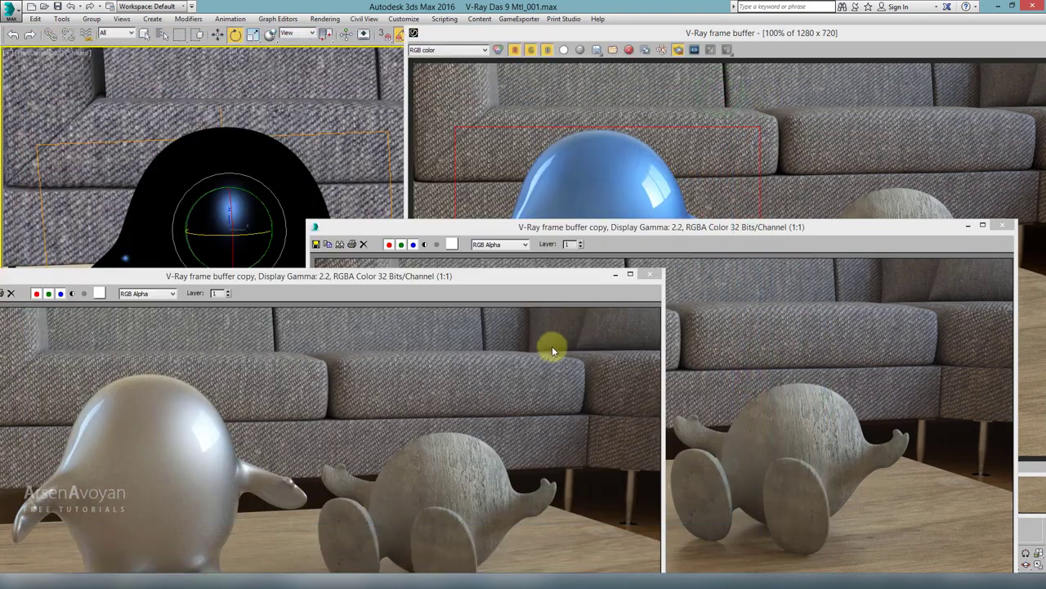
click(638, 275)
click(724, 229)
drag(572, 229, 291, 189)
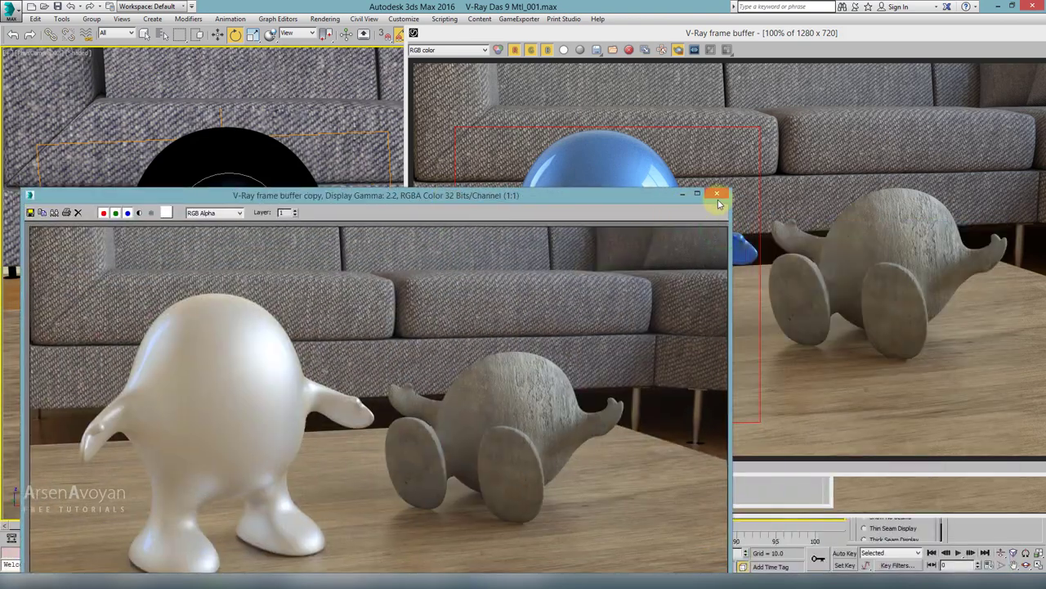
click(721, 190)
drag(812, 38, 416, 66)
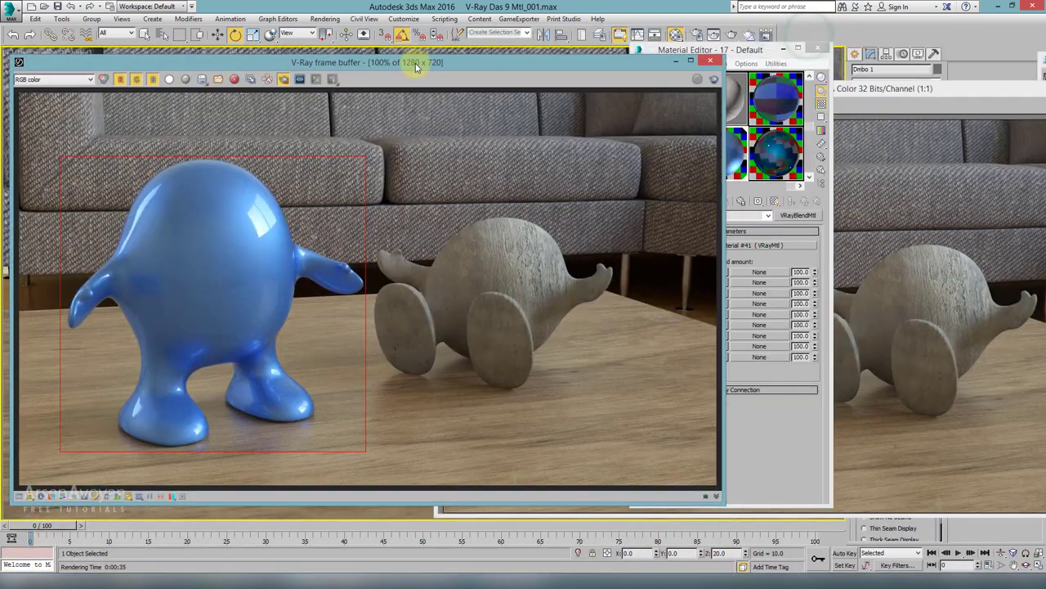
Review the base material and the first coat material of the 17 - Default blend material
click(754, 53)
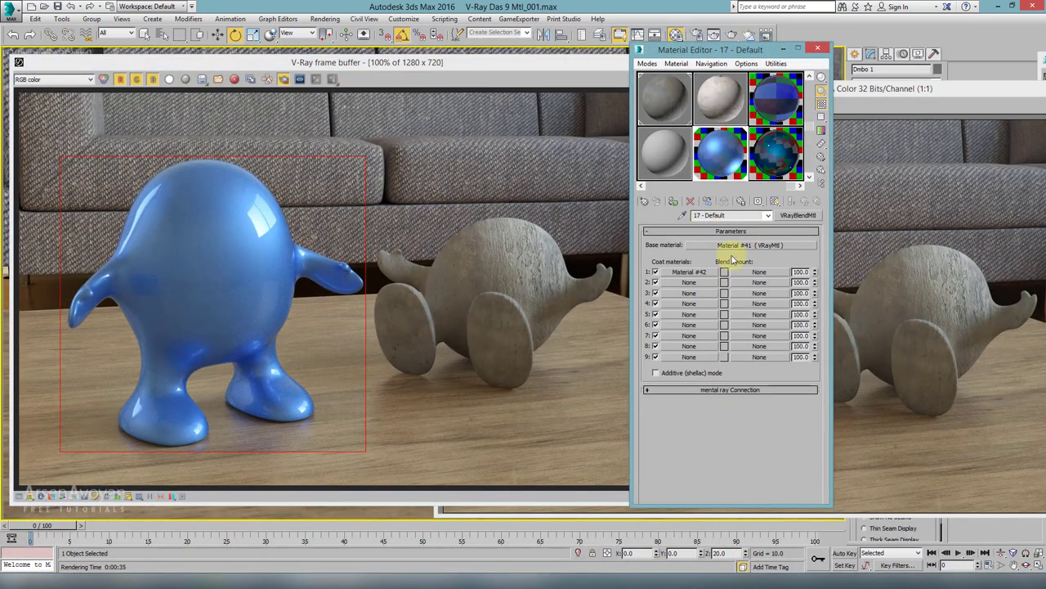
click(728, 246)
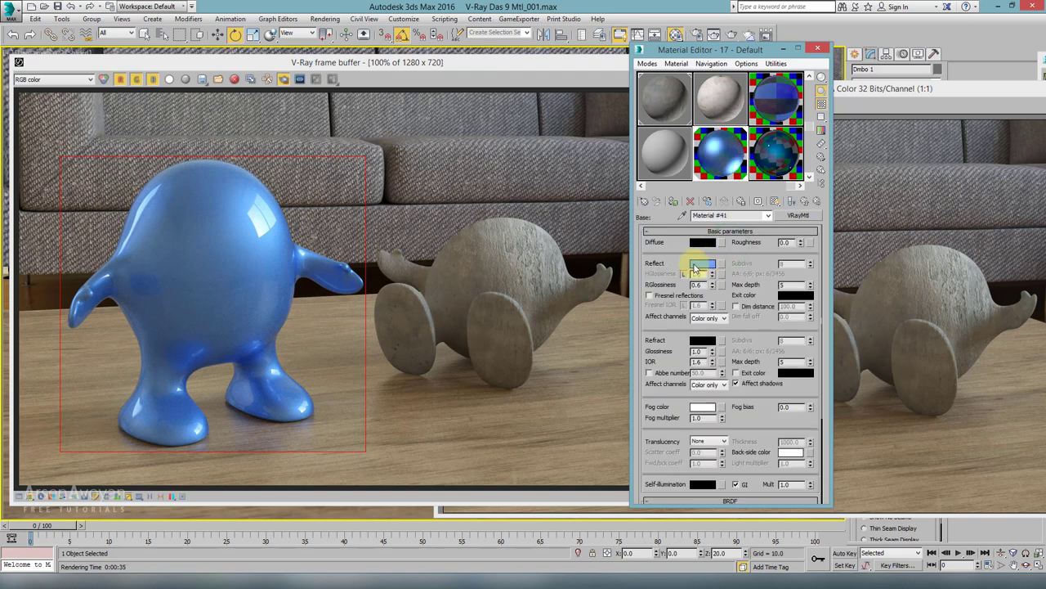
click(805, 201)
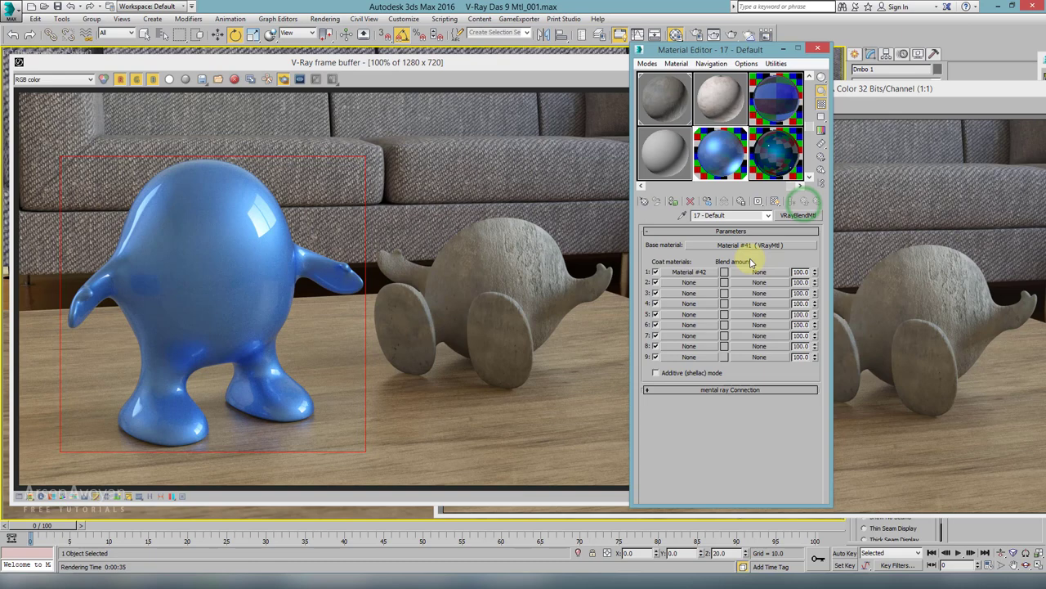
click(694, 274)
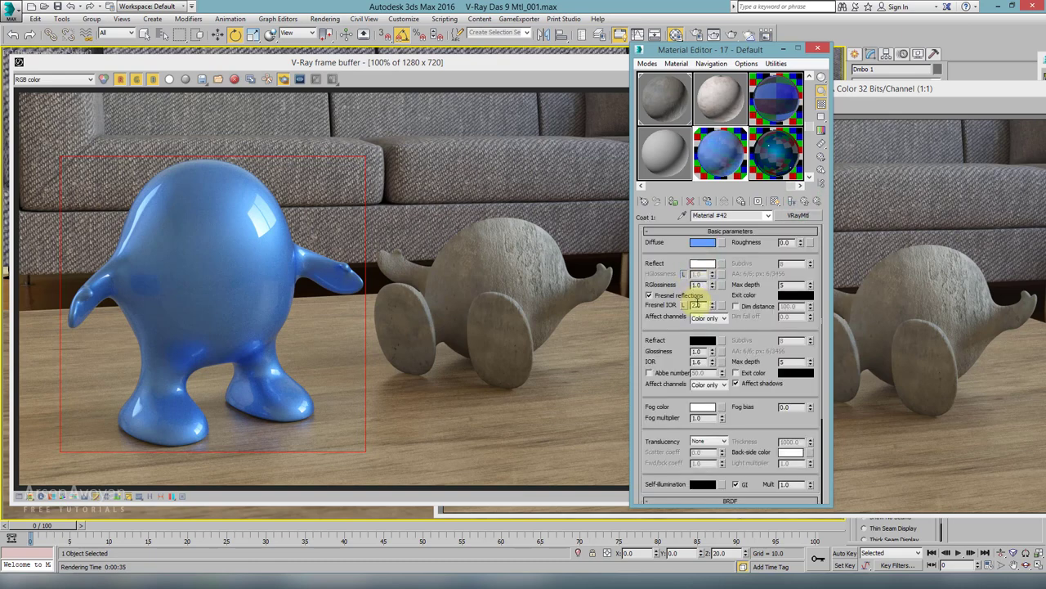
click(803, 201)
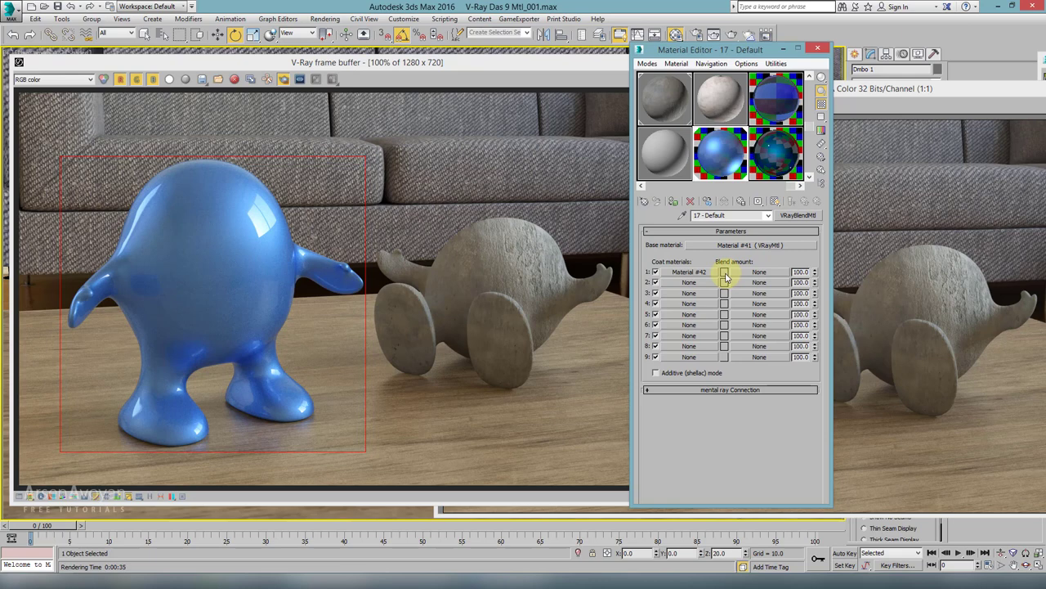
Open an enlarged preview of the 17 - Default material and place it beside the Material Editor
click(724, 273)
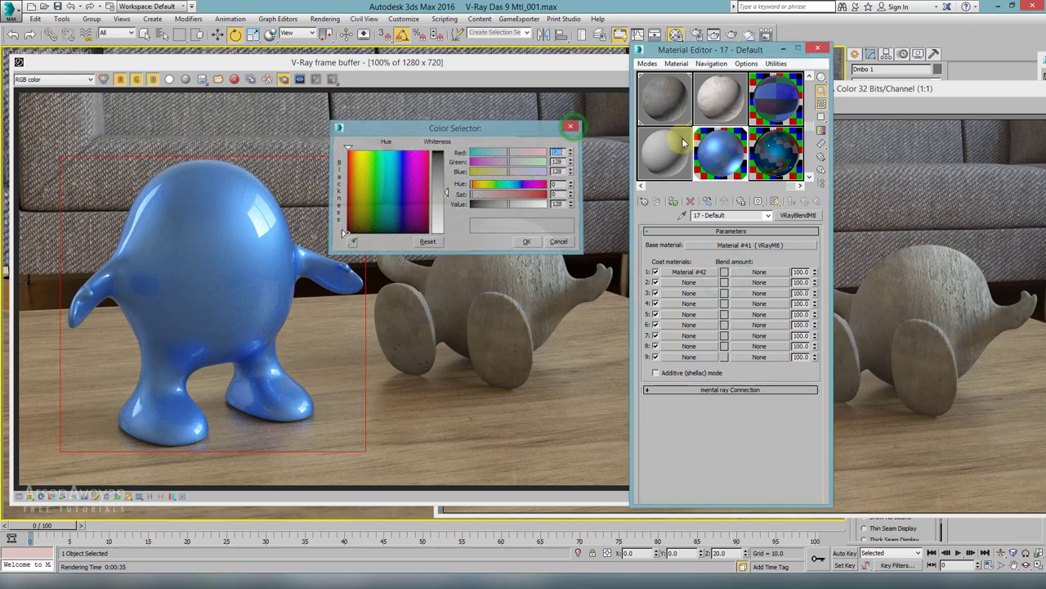
click(723, 147)
double_click(724, 147)
drag(561, 107, 467, 105)
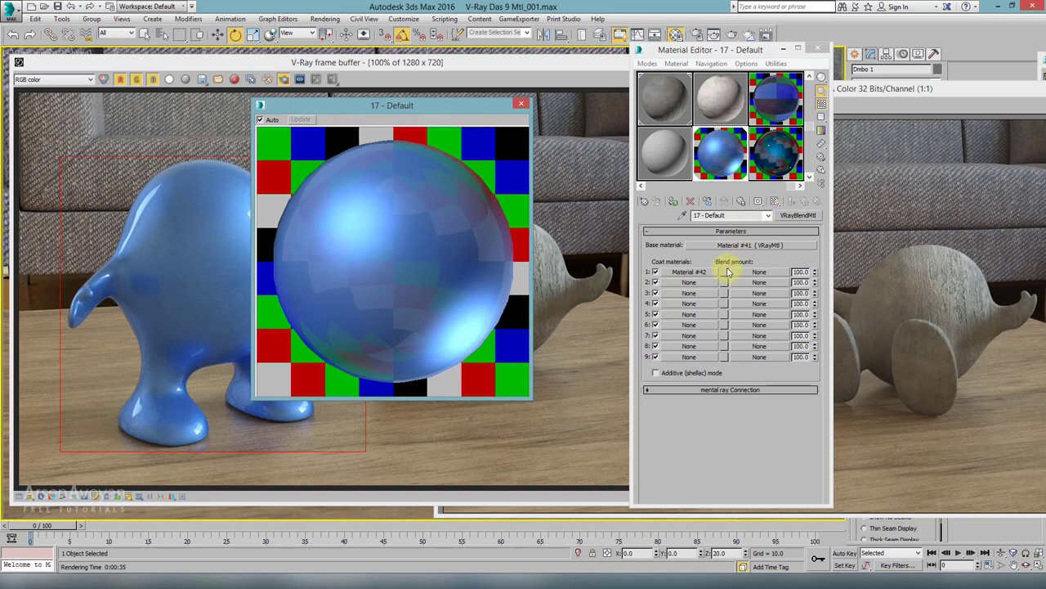
Test the first coat's blend amount with black, white and dark grey 49, reset the color, and close the enlarged preview
click(727, 272)
drag(507, 122, 740, 186)
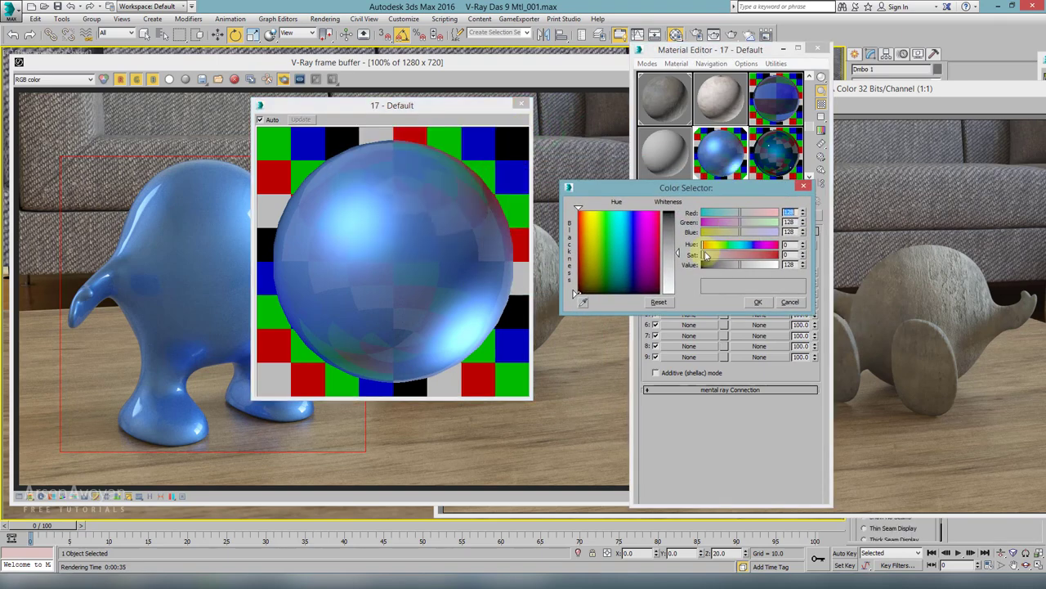
drag(678, 254, 678, 213)
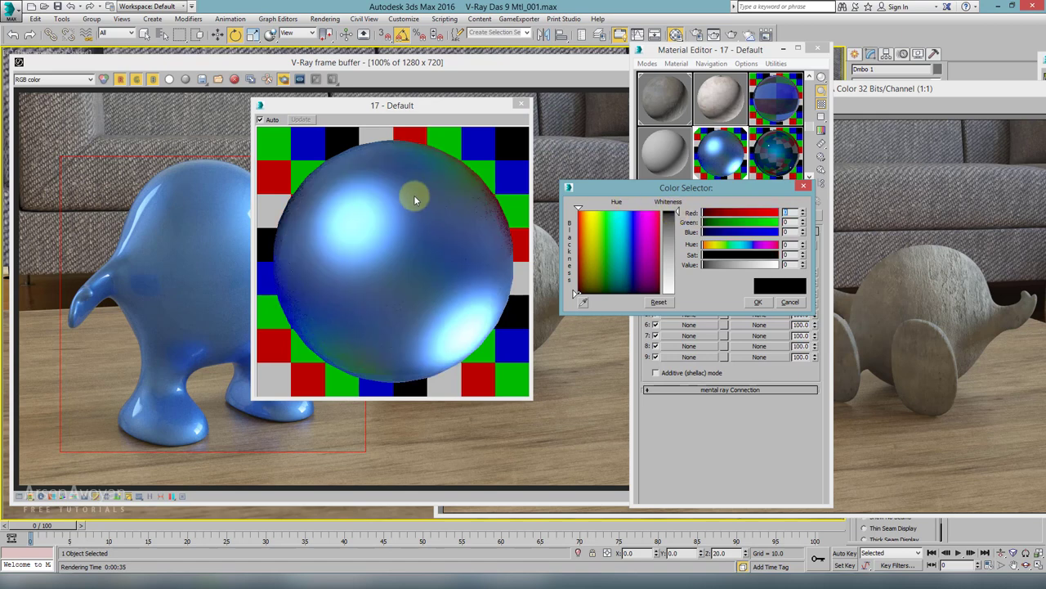
drag(677, 212, 677, 292)
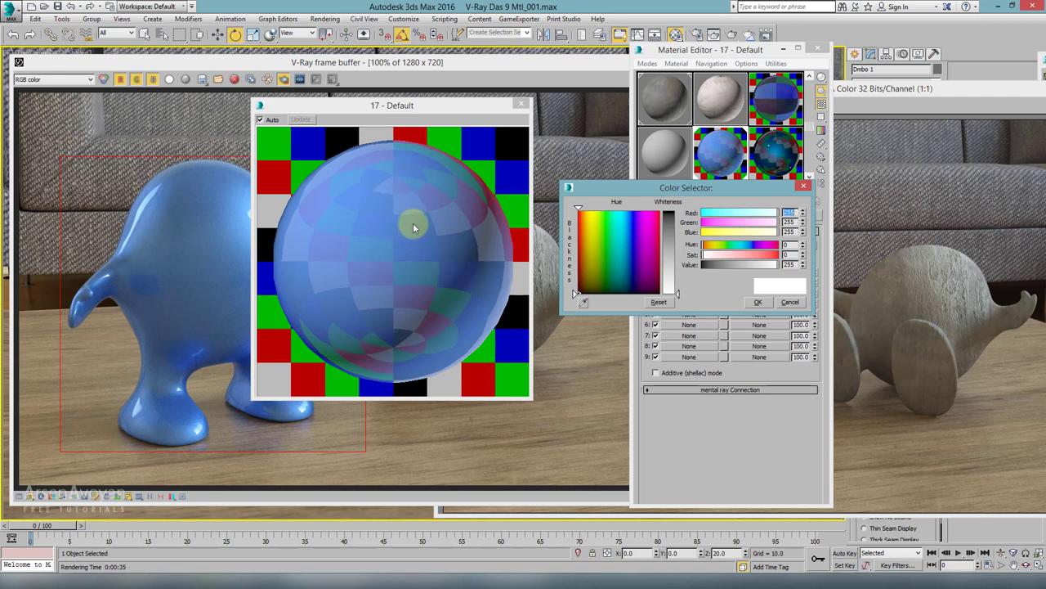
drag(680, 291, 678, 227)
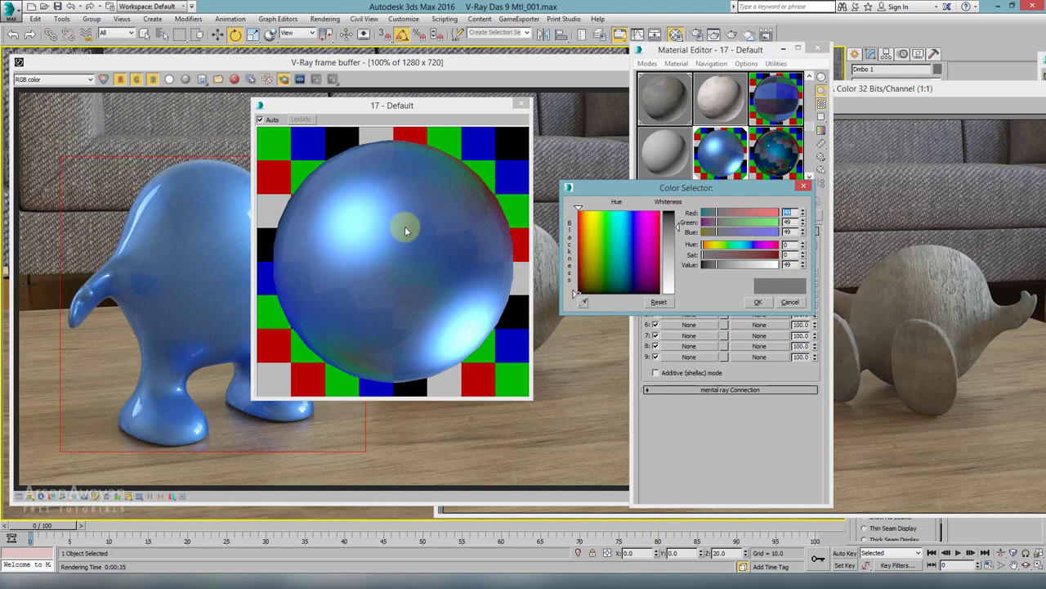
click(659, 301)
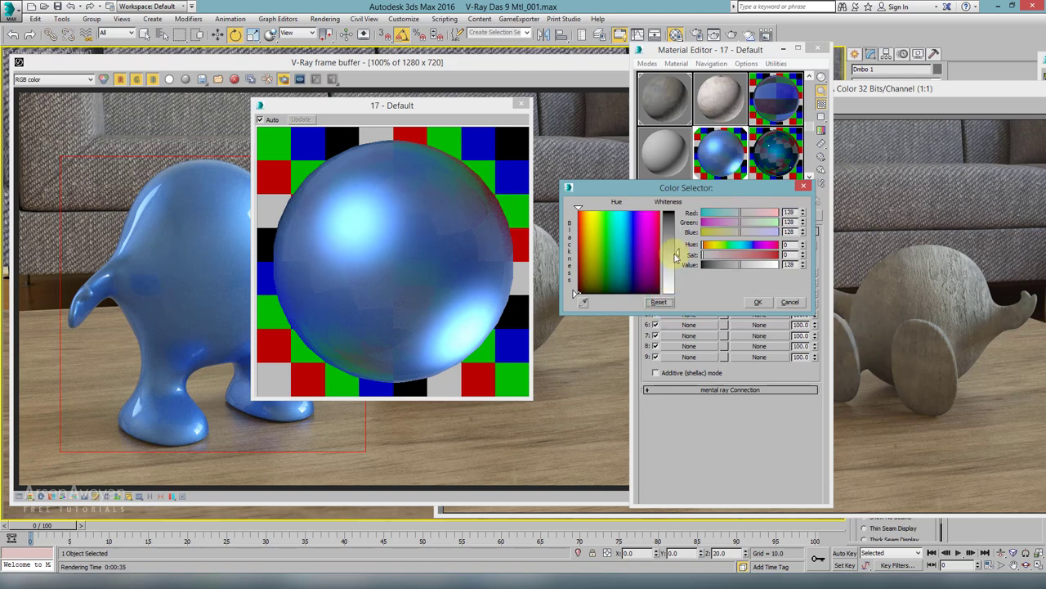
click(758, 302)
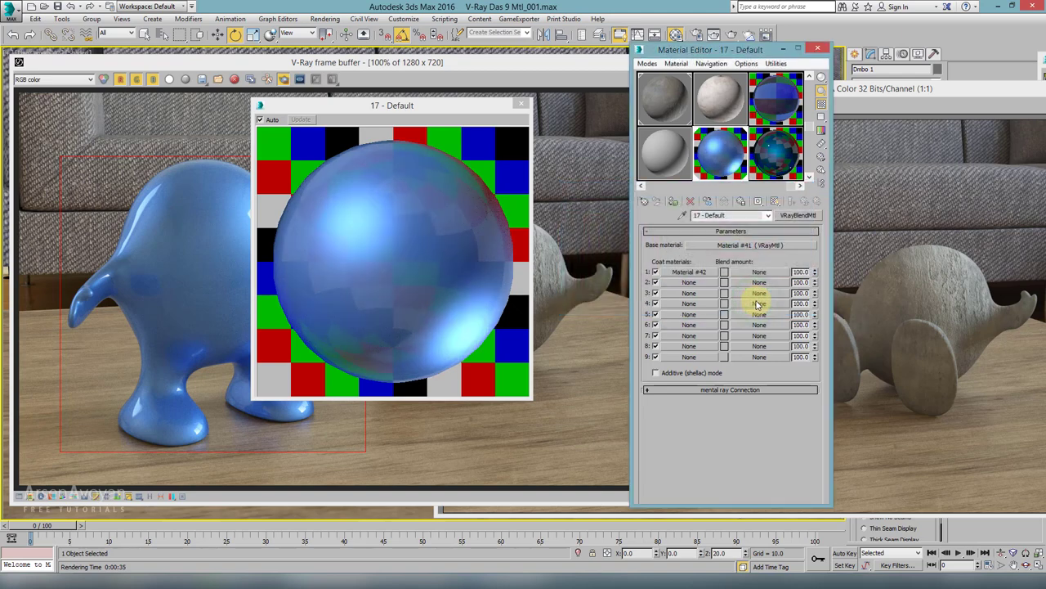
click(520, 104)
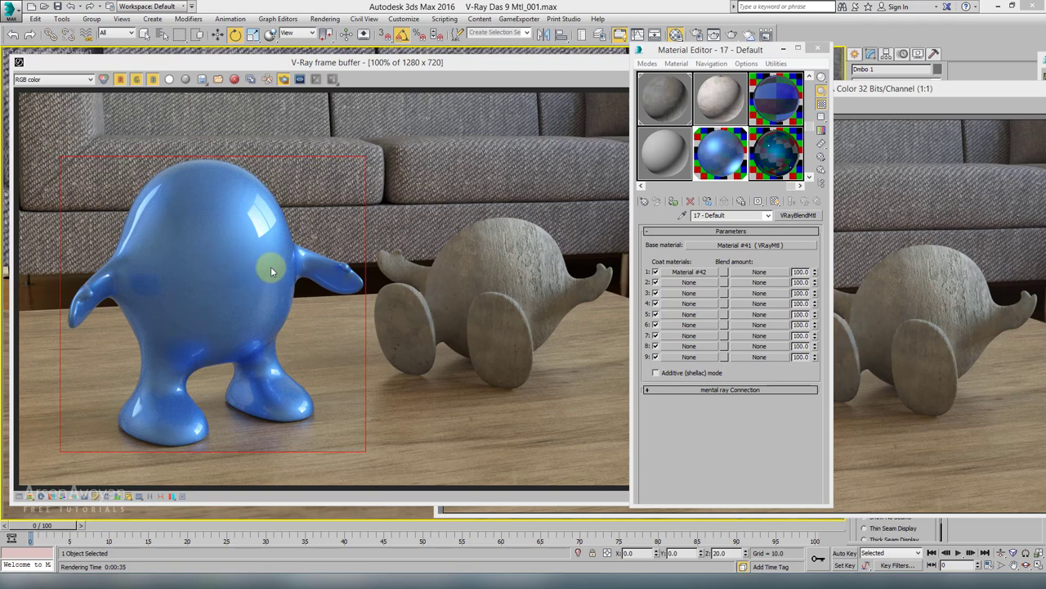
Bring the frame buffer forward and close the remaining frame buffer copy
click(245, 230)
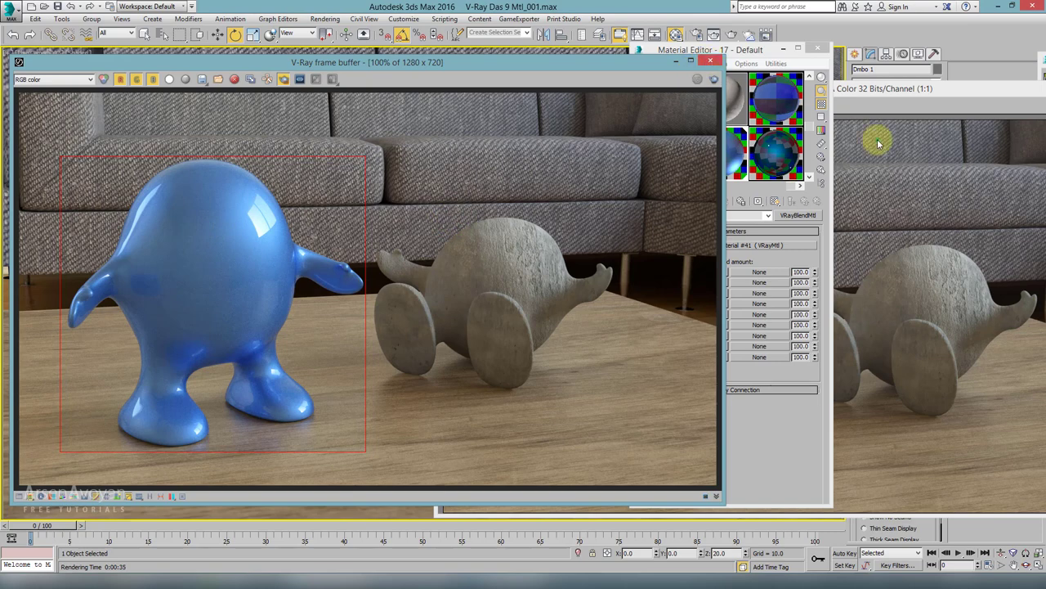
drag(871, 90, 542, 97)
click(806, 101)
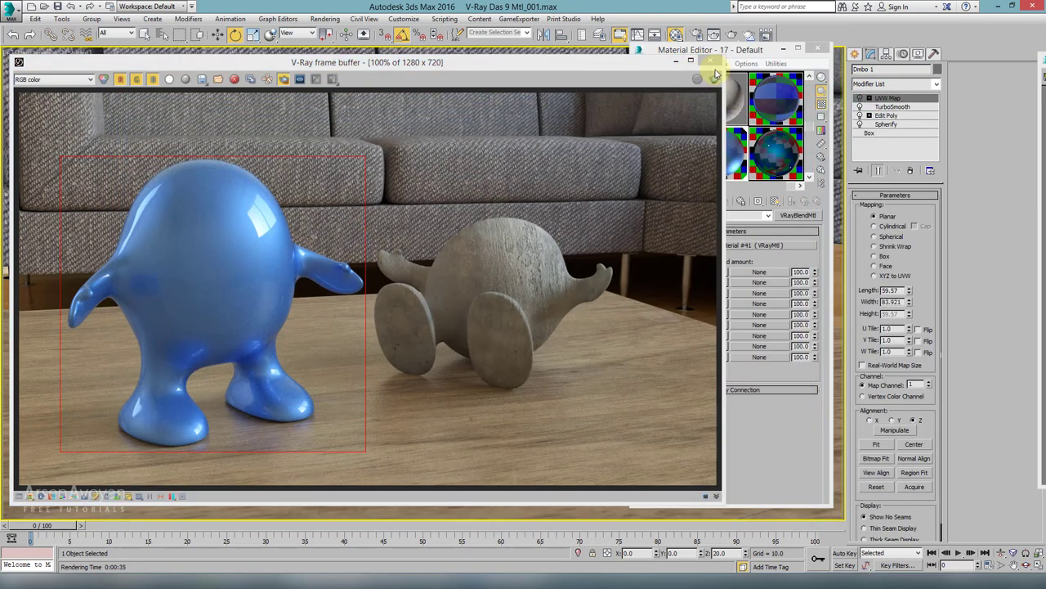
Change the 16 - Default material from Standard to VRayMtl
click(762, 54)
click(664, 156)
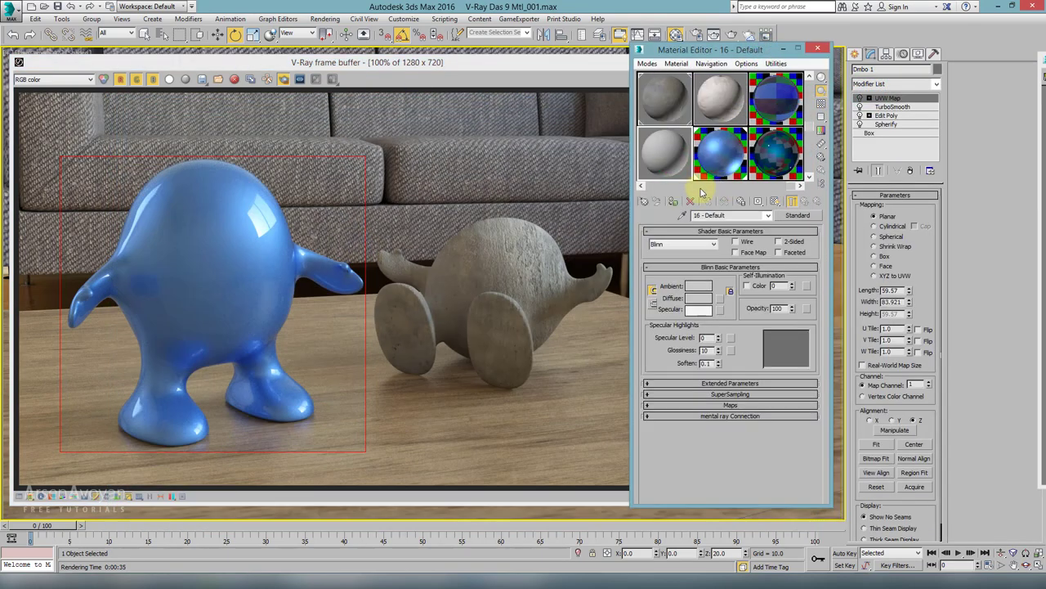
click(786, 219)
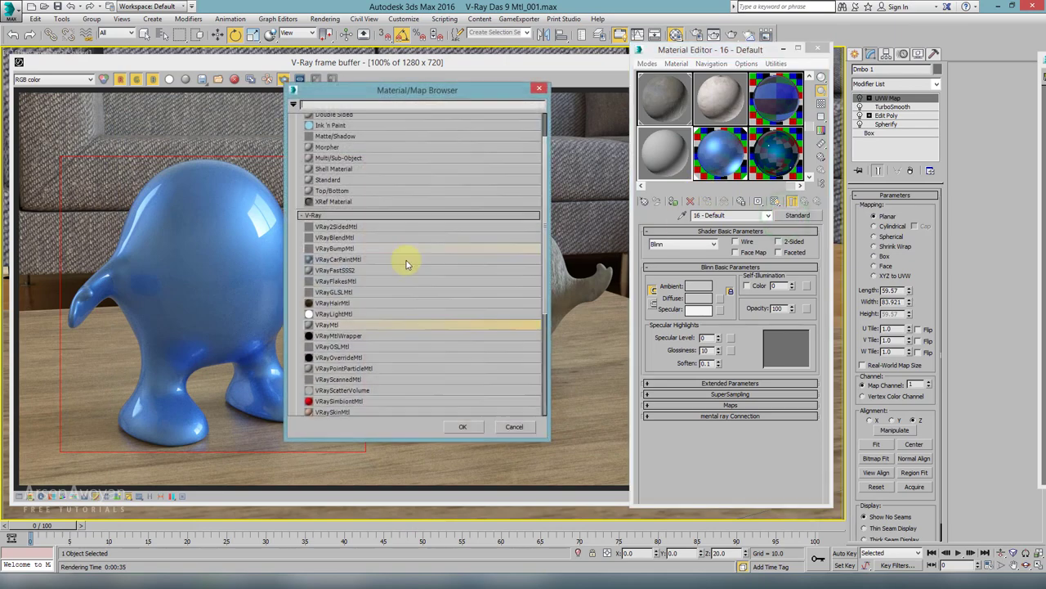
double_click(342, 322)
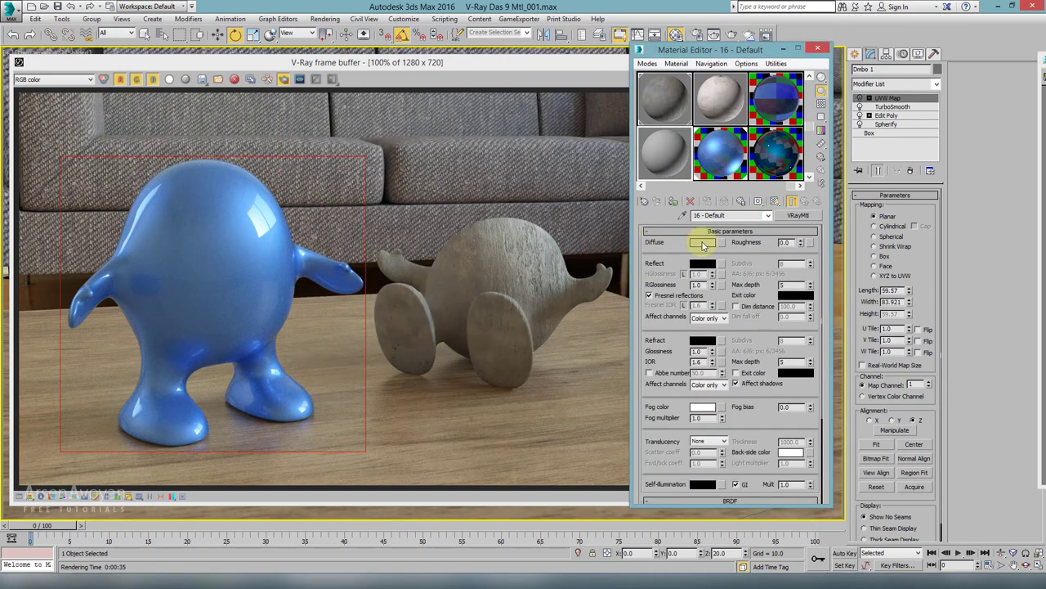
Load the bitmap 2c04c791ad4a66a62deb5f0a5130b264.jpg as the diffuse map of the 16 - Default material
click(721, 242)
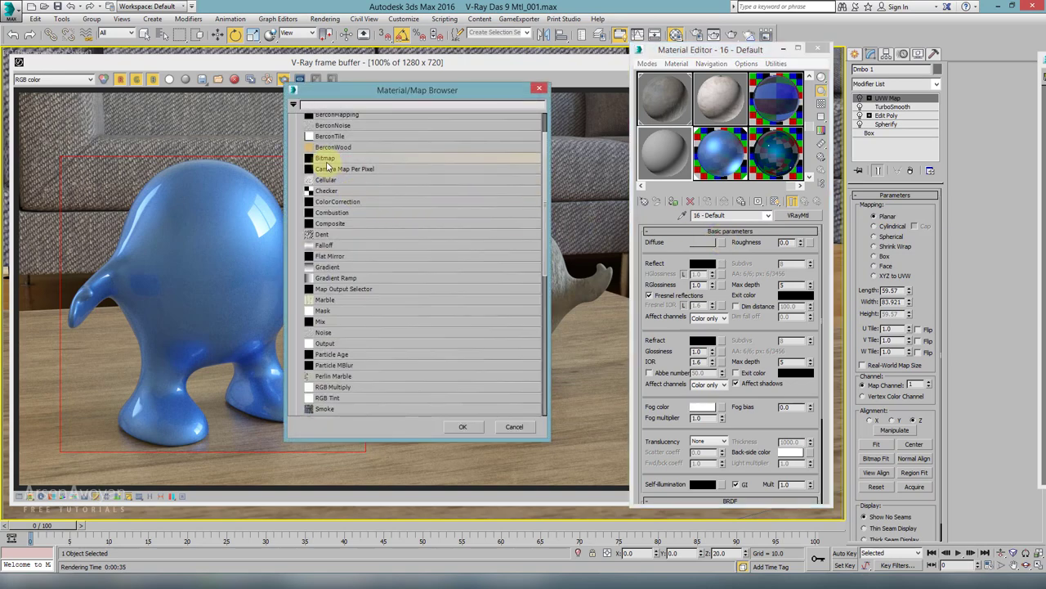
double_click(321, 158)
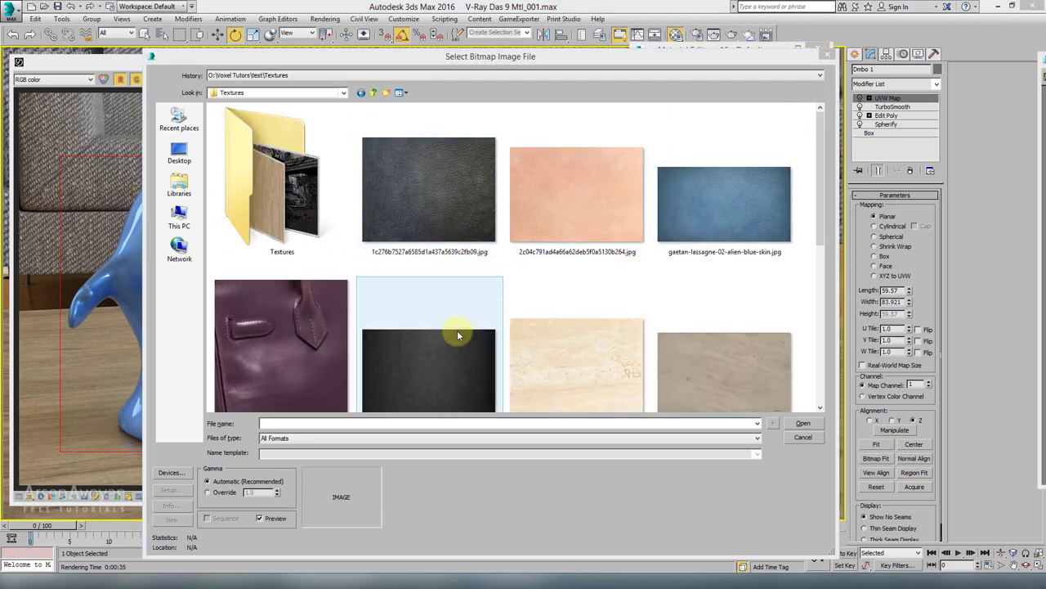
click(558, 207)
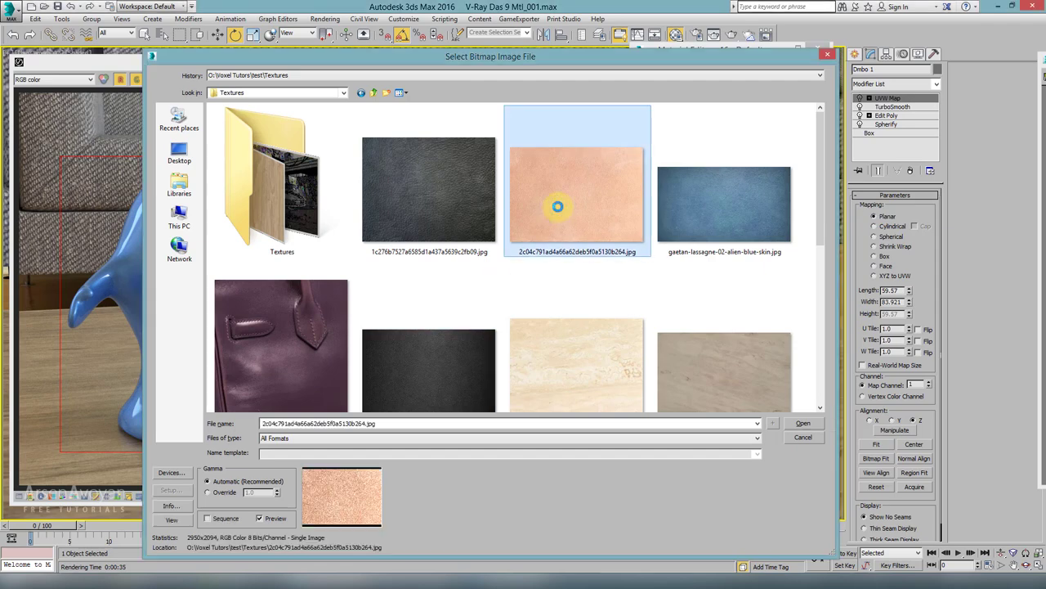
click(804, 423)
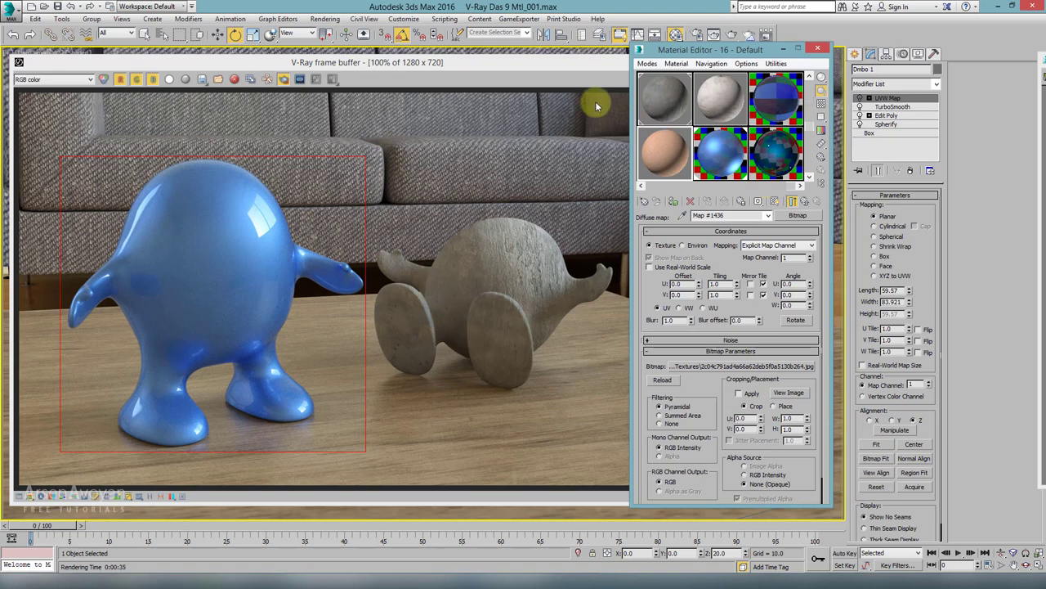
Assign the 16 - Default material to the standing figure and show its texture in the viewport
drag(595, 69, 571, 162)
click(689, 155)
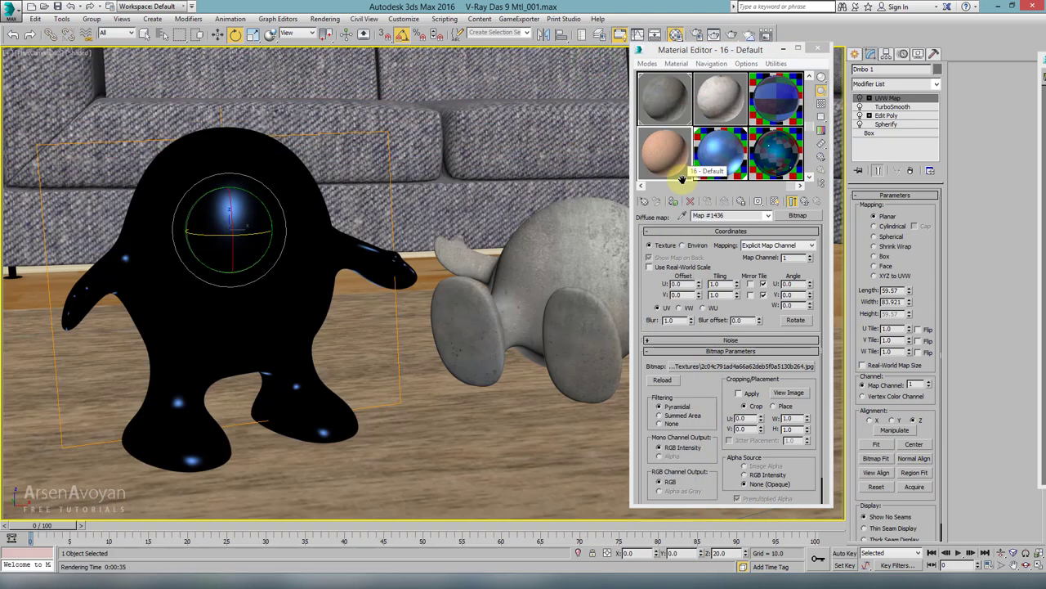
click(675, 201)
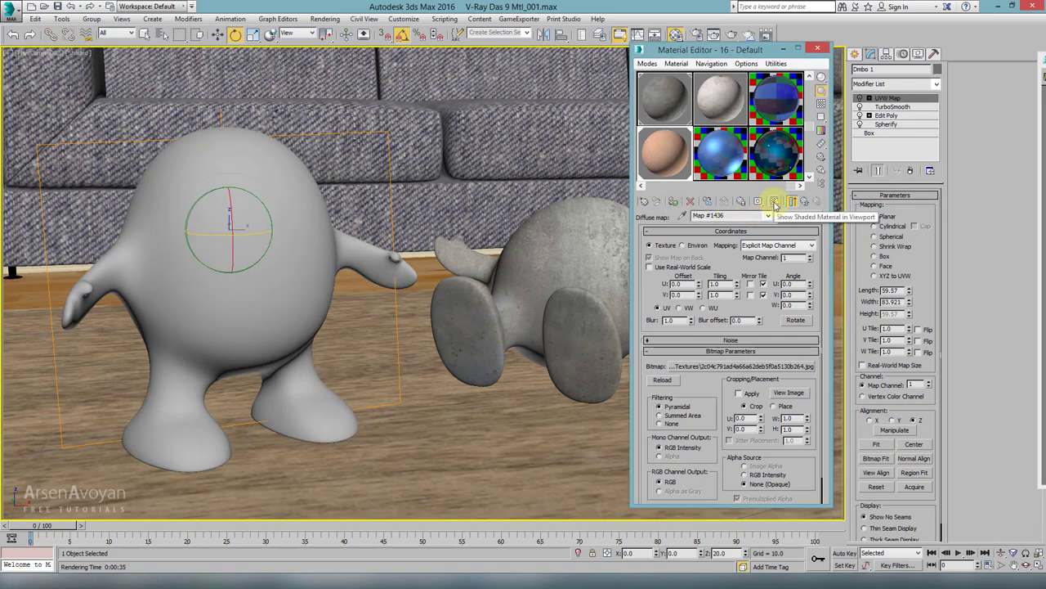
click(774, 202)
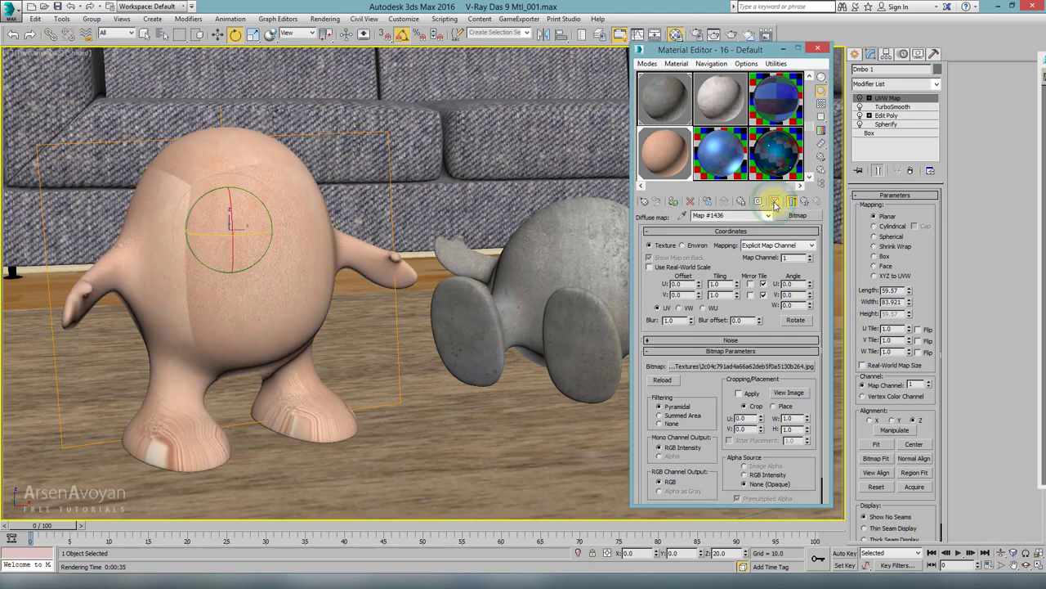
Turn off the UVW Map modifier on the standing figure
click(860, 99)
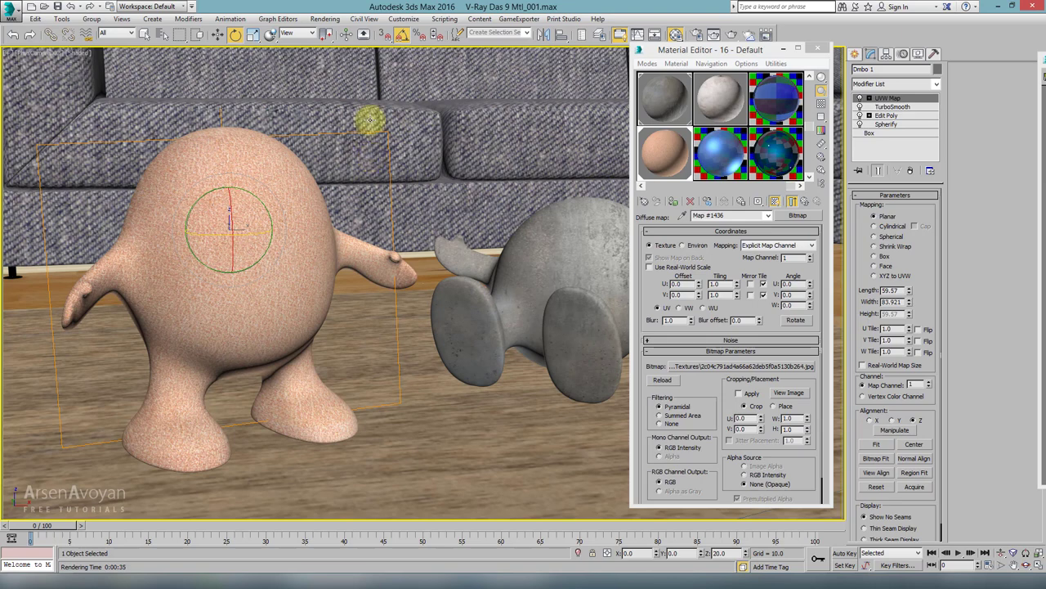
Scale up the UVW Map gizmo in its own plane on the standing figure to enlarge the skin texture
click(869, 98)
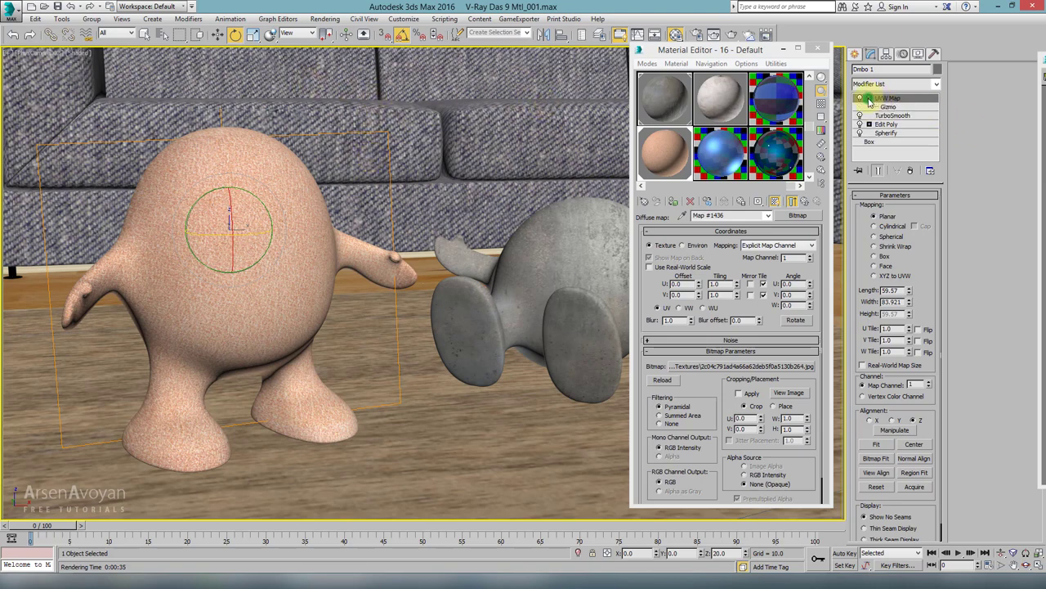
click(879, 106)
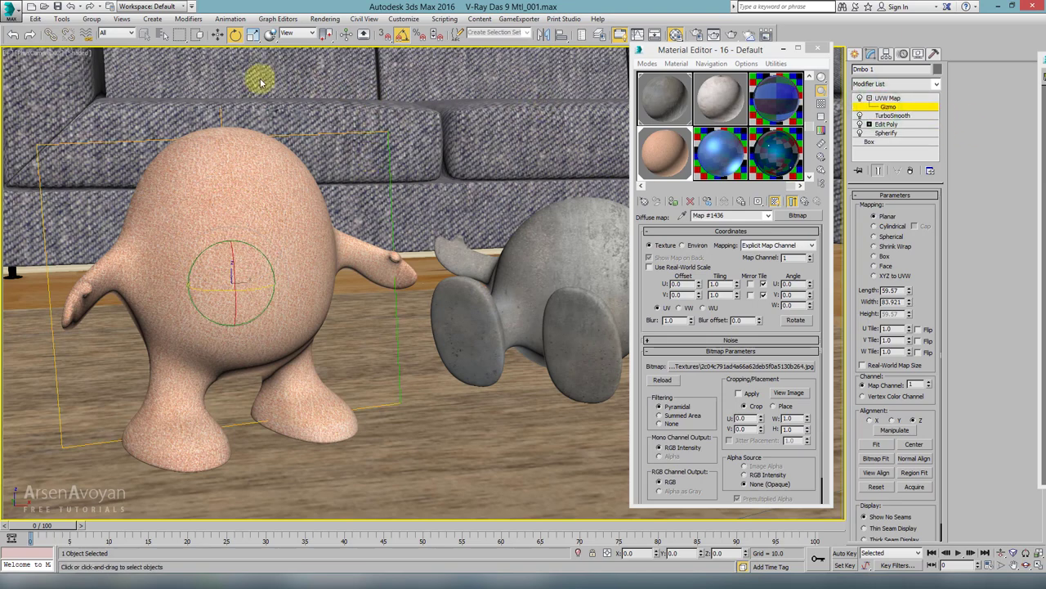
click(252, 35)
drag(227, 275, 230, 273)
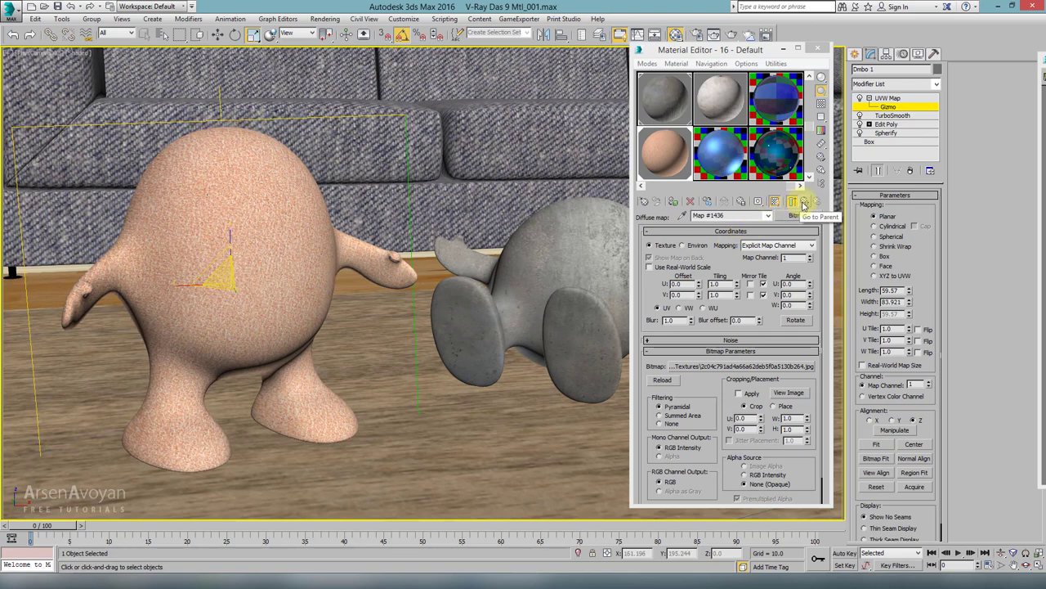
Return to the 16 - Default material's main parameters and show a checkered background in its sample slot
click(804, 202)
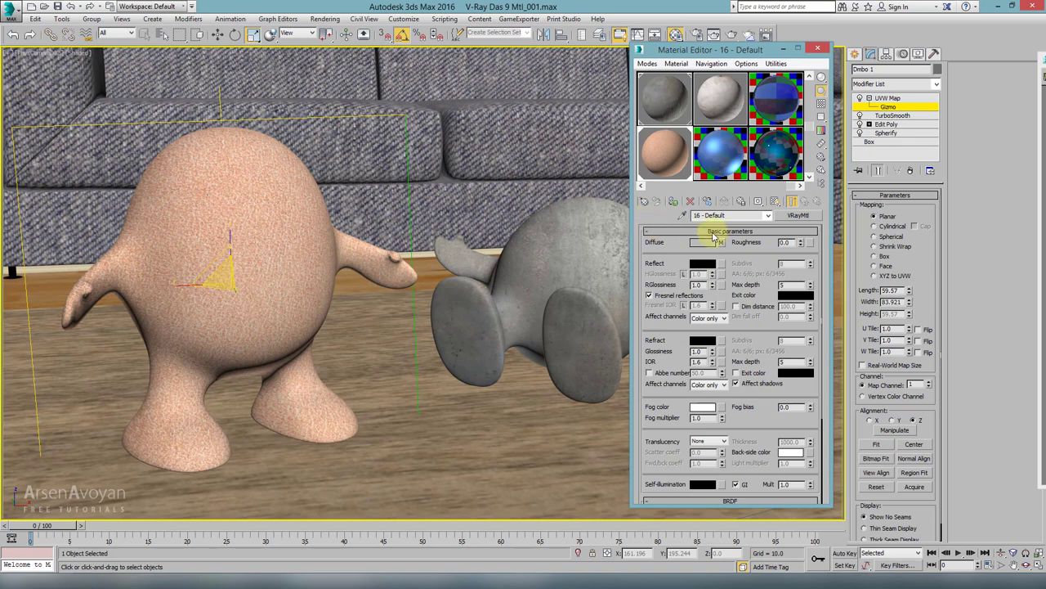
click(658, 167)
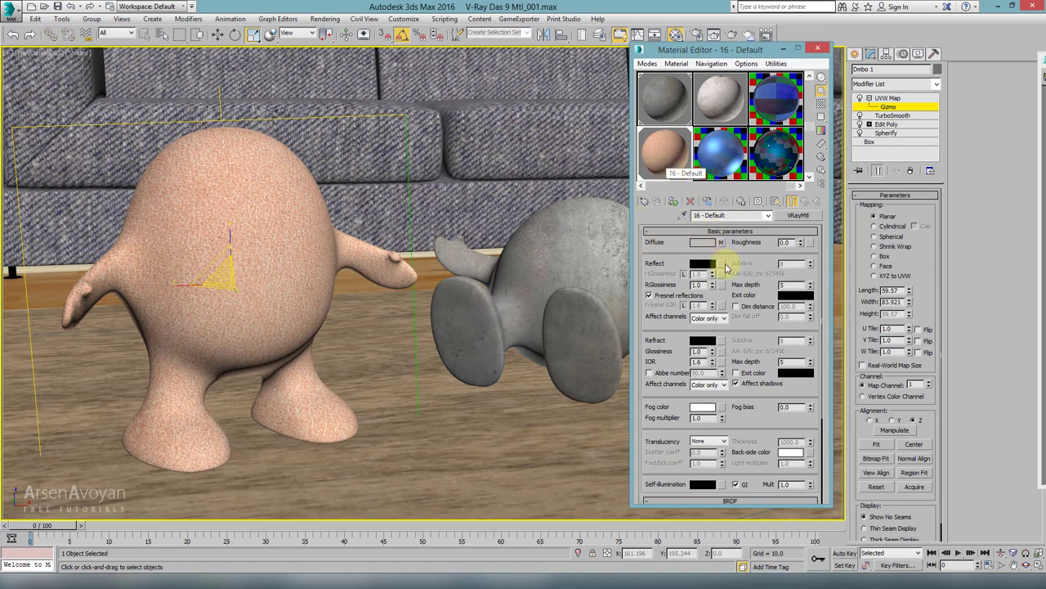
click(202, 222)
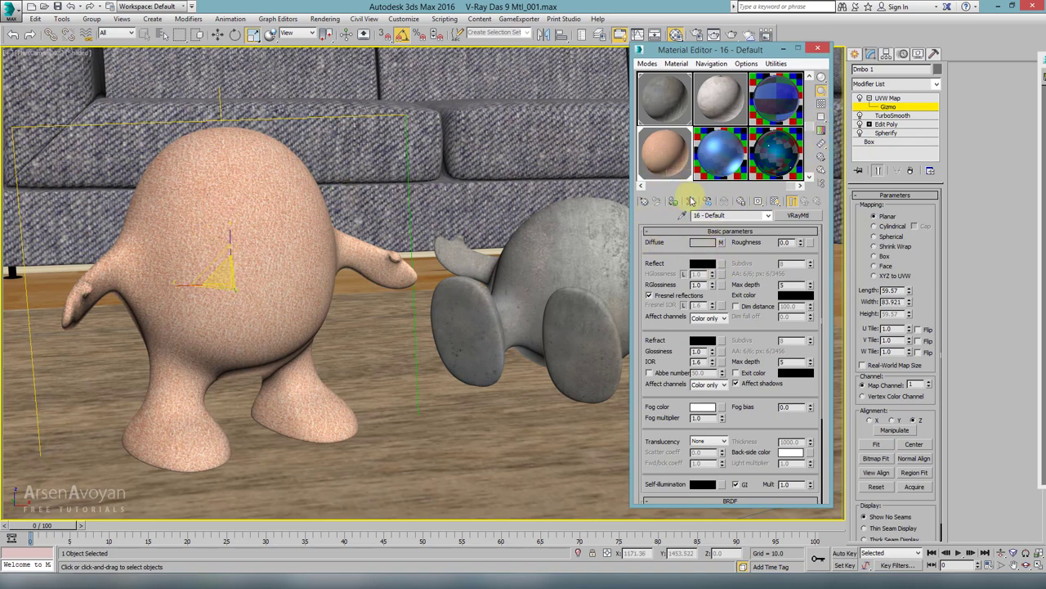
click(821, 104)
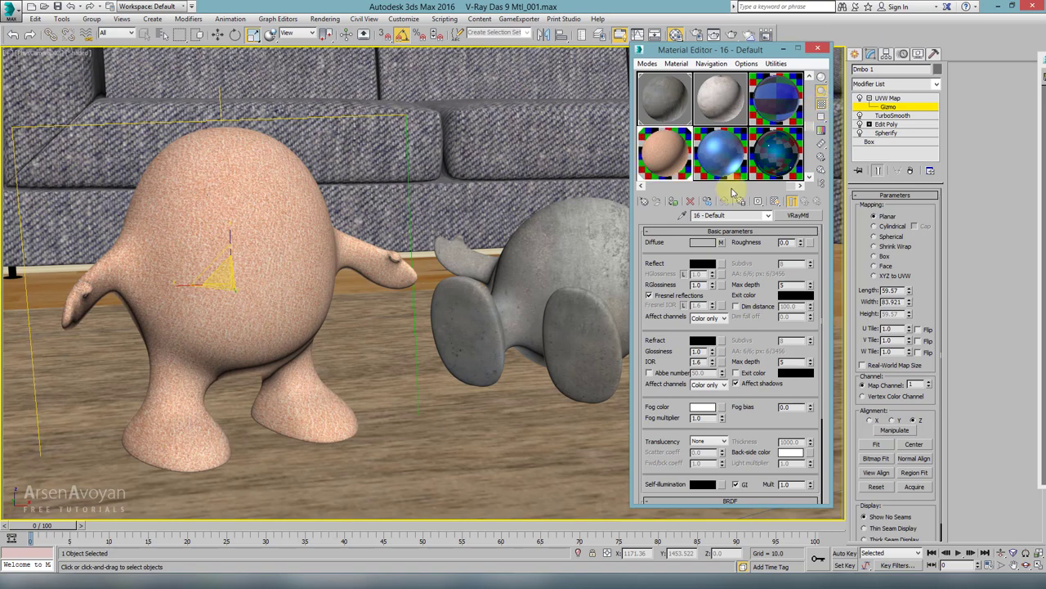
Set the 16 - Default material's reflection colour to near-white with an RGB value of 235
click(720, 215)
click(697, 268)
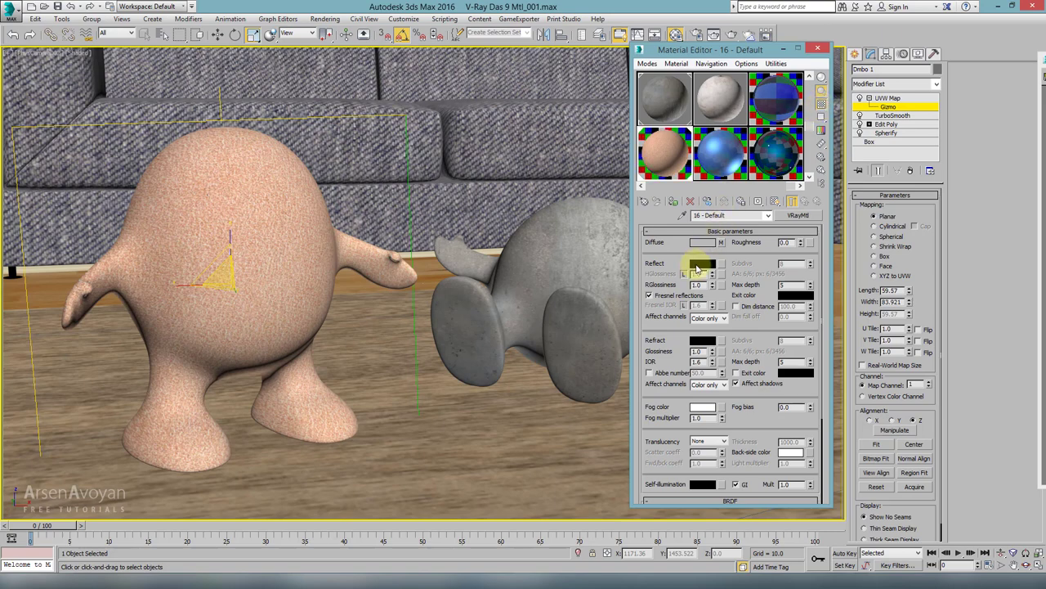
click(697, 268)
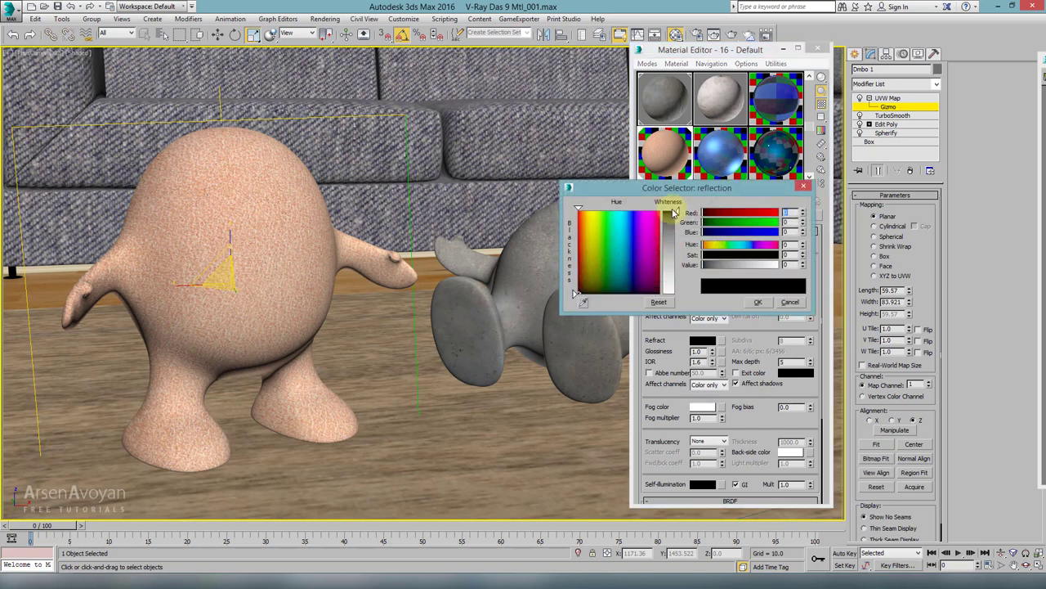
drag(678, 187, 356, 188)
drag(432, 243, 437, 276)
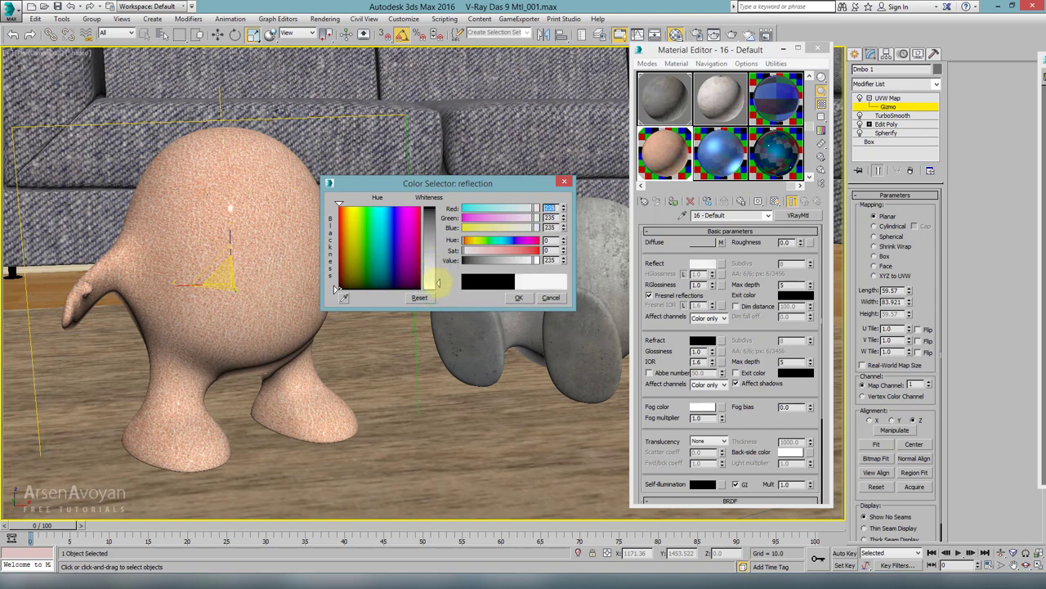
click(519, 297)
Open an enlarged sample preview of the 16 - Default material and lower its RGlossiness below 1.0
double_click(667, 153)
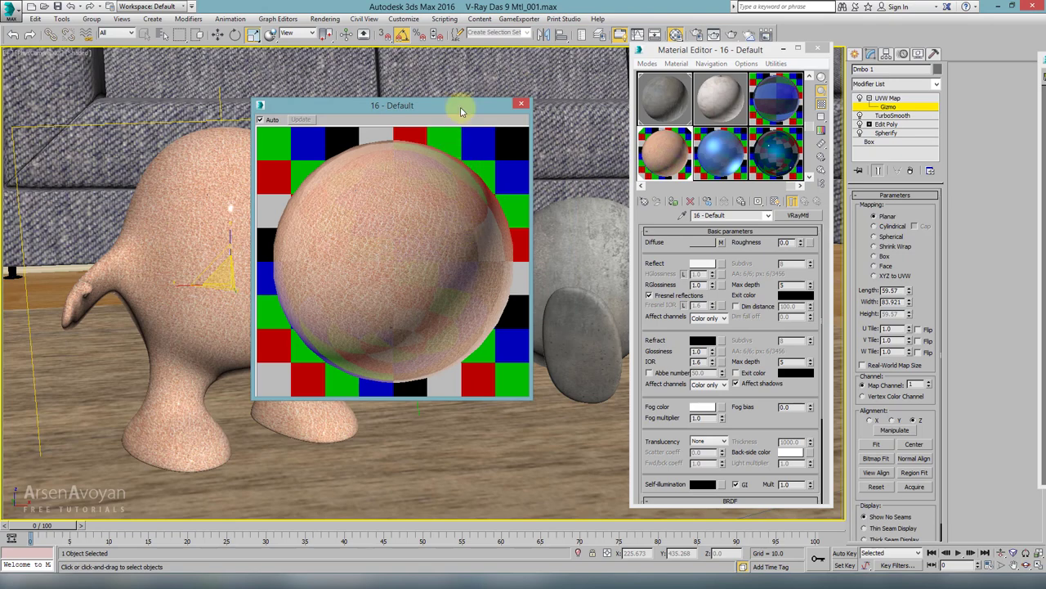
drag(461, 103, 386, 99)
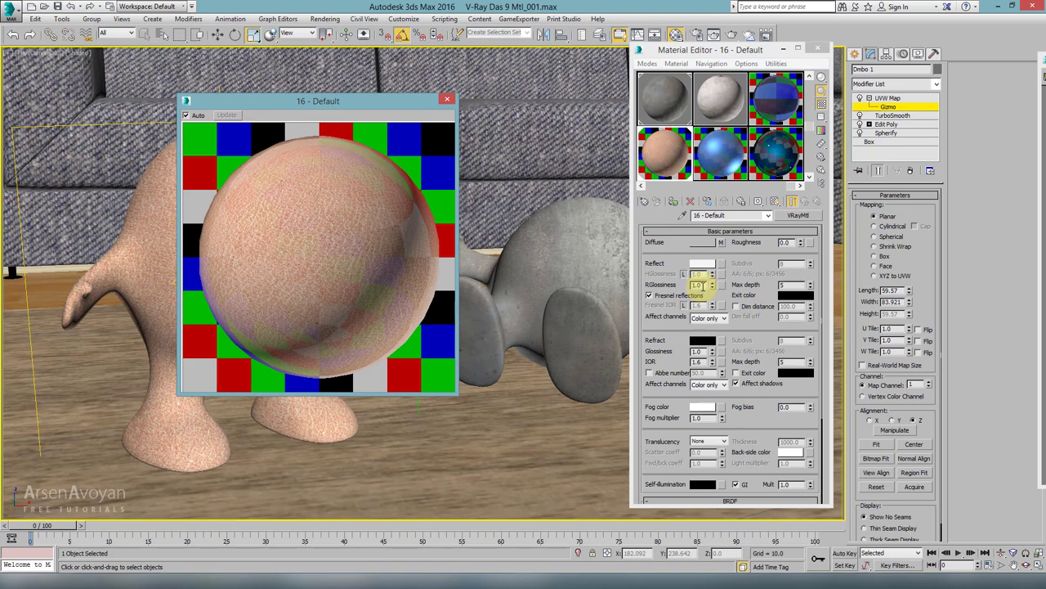
double_click(699, 285)
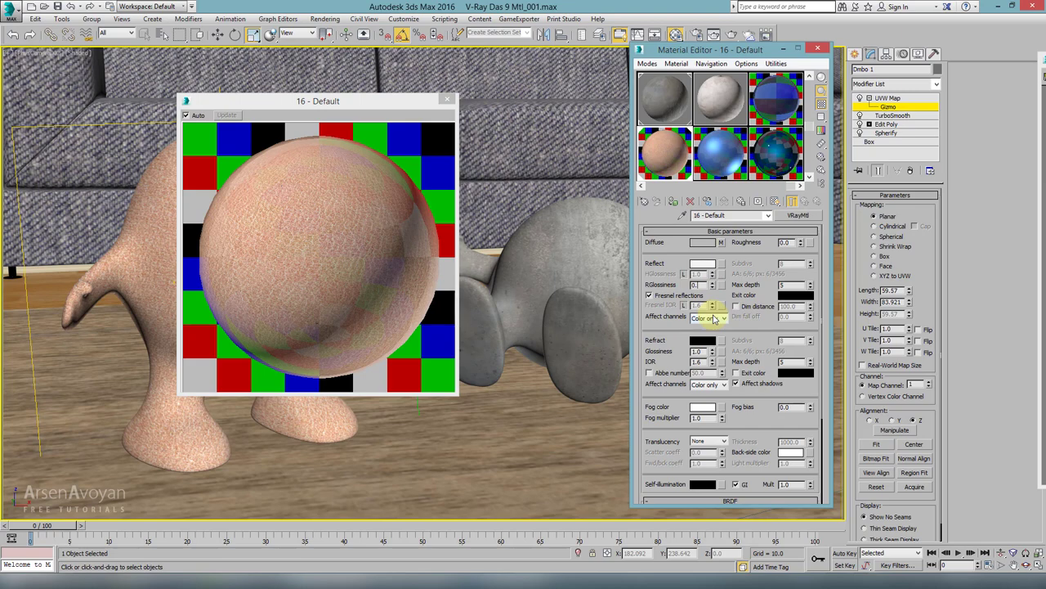
key(Return)
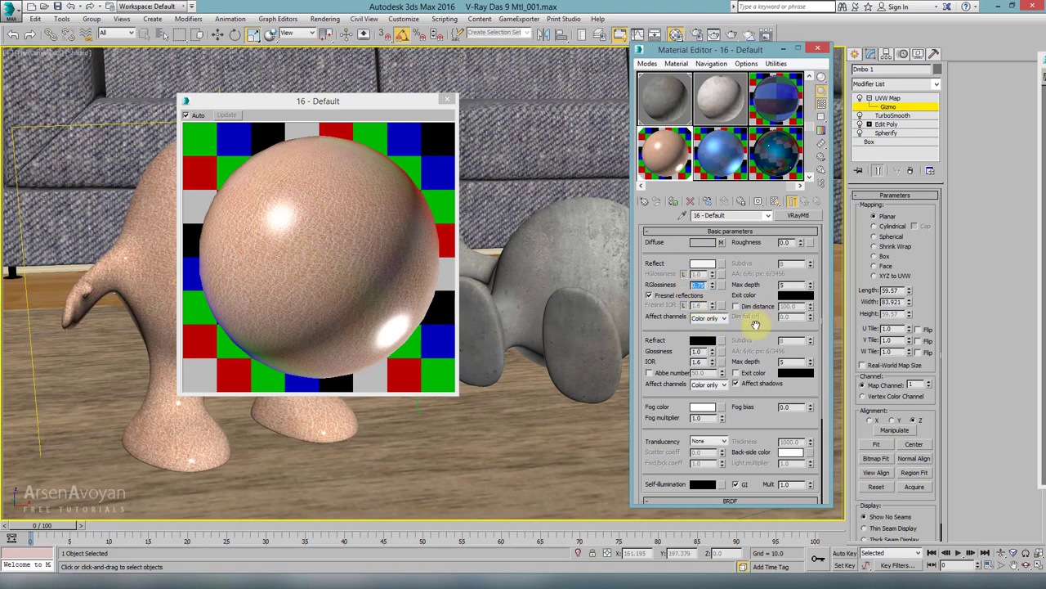
Duplicate the diffuse bitmap into the material's Bump map slot using the Copy method
scroll(756, 324, down, 10)
click(752, 466)
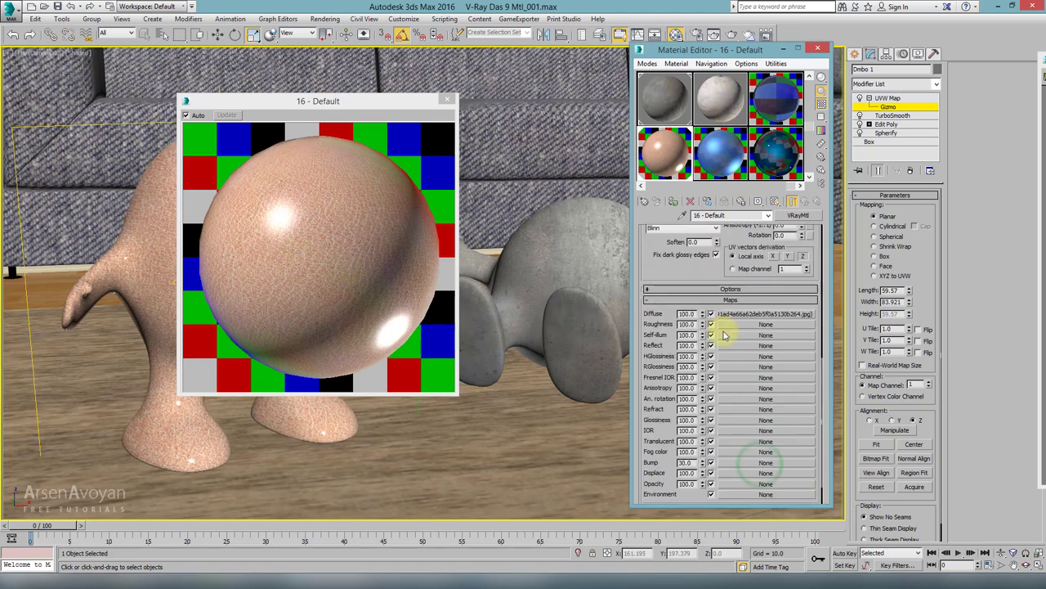
drag(725, 314, 743, 464)
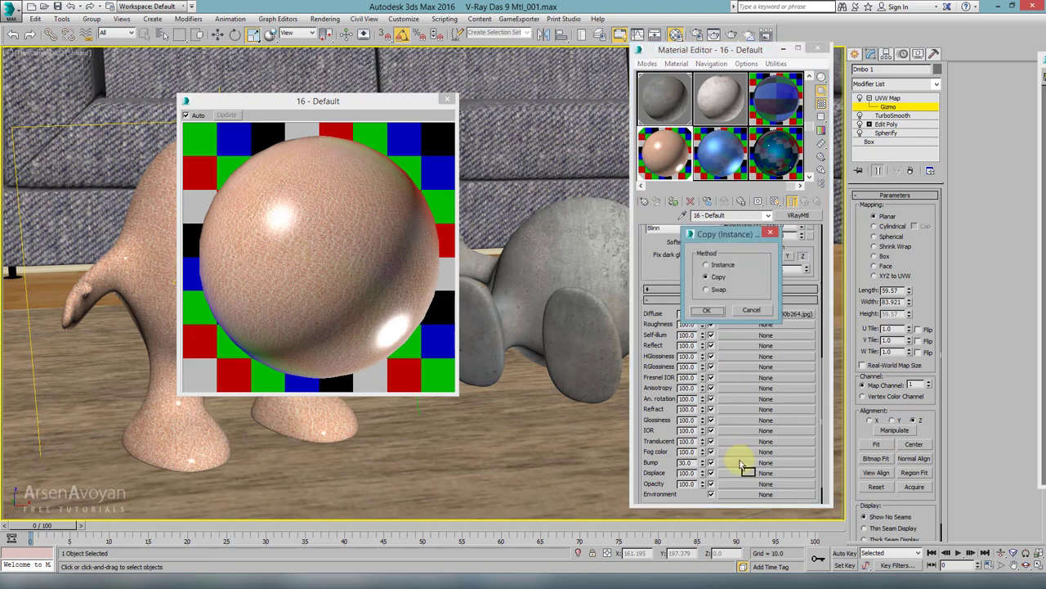
click(717, 310)
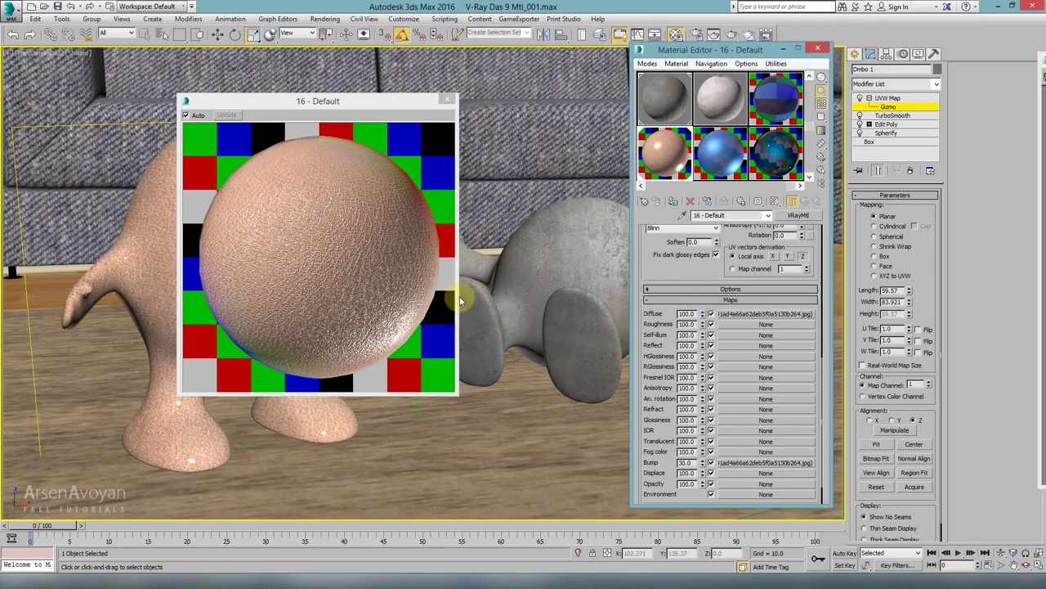
click(394, 266)
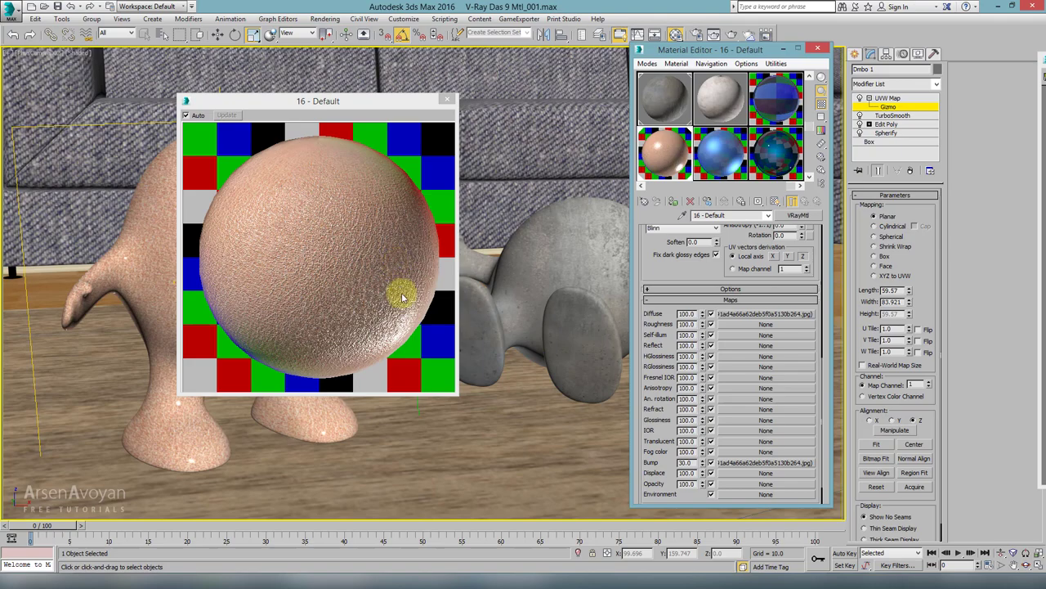
View the diffuse map's bitmap image at large size and check the copied bump map's settings
click(740, 314)
click(783, 393)
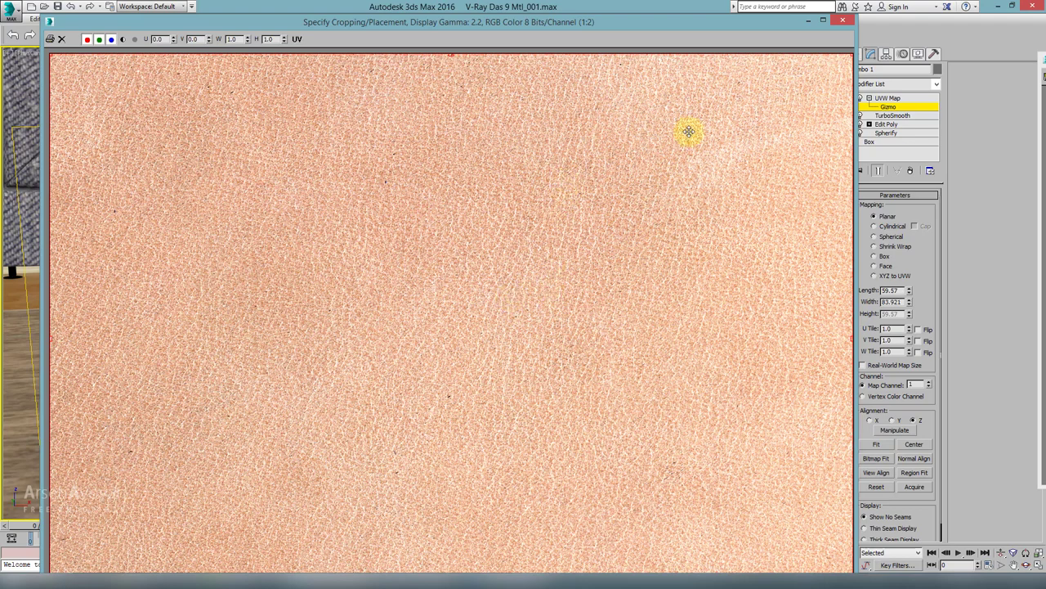
click(842, 20)
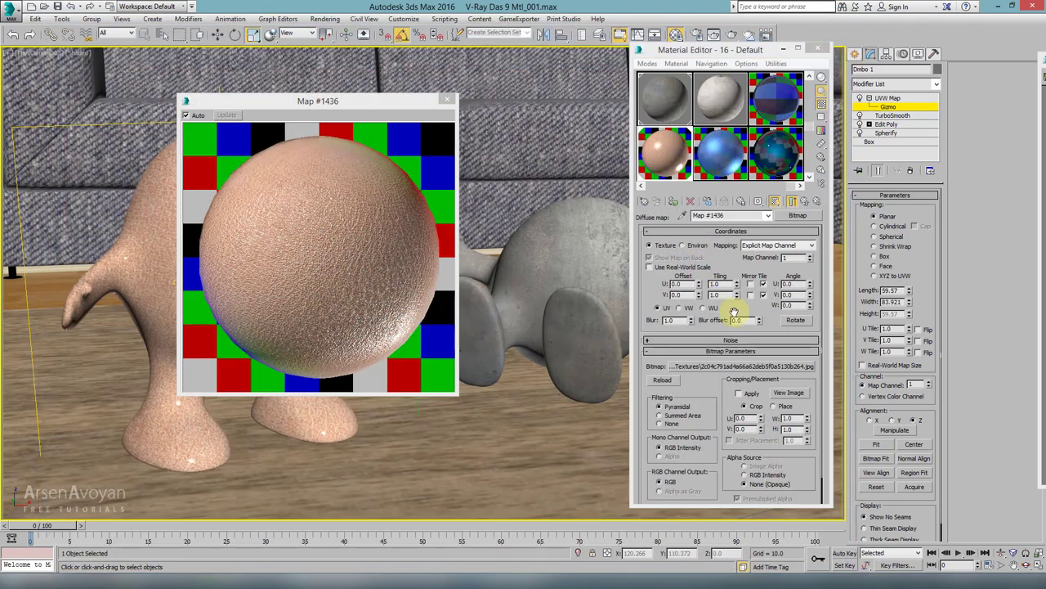
click(805, 205)
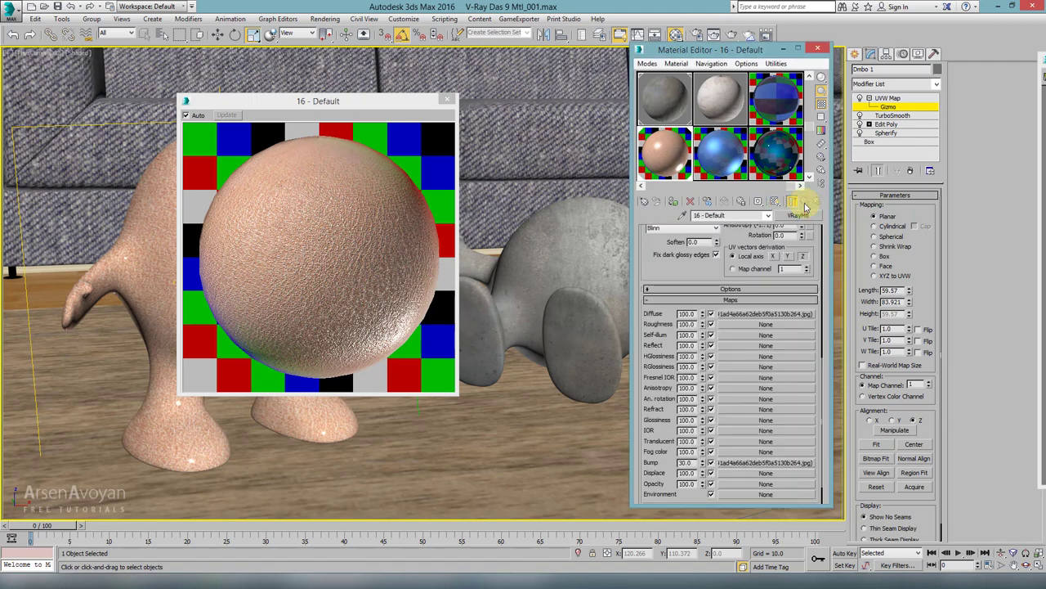
click(728, 462)
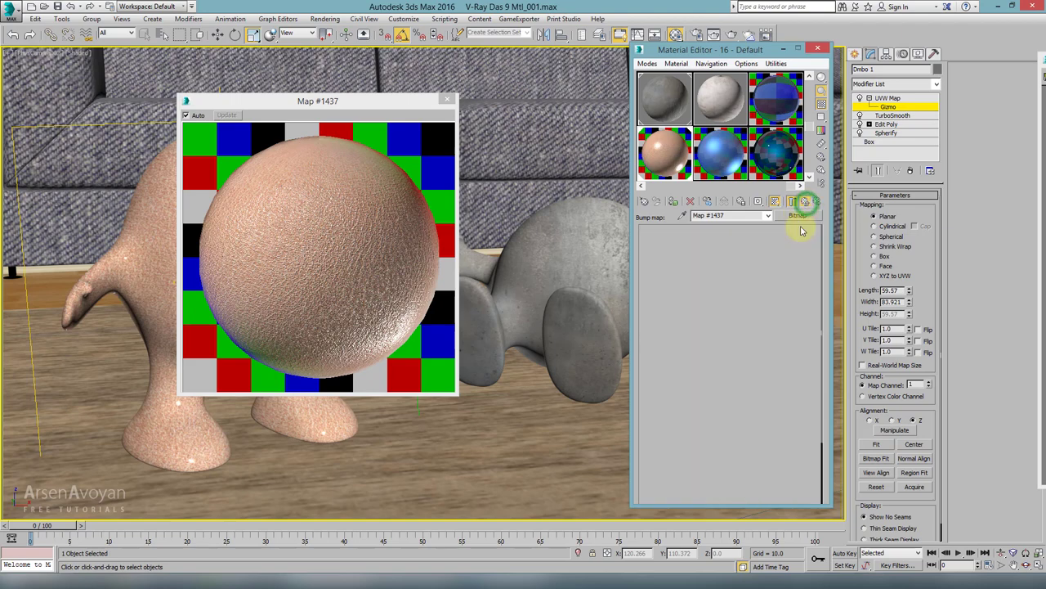
click(806, 203)
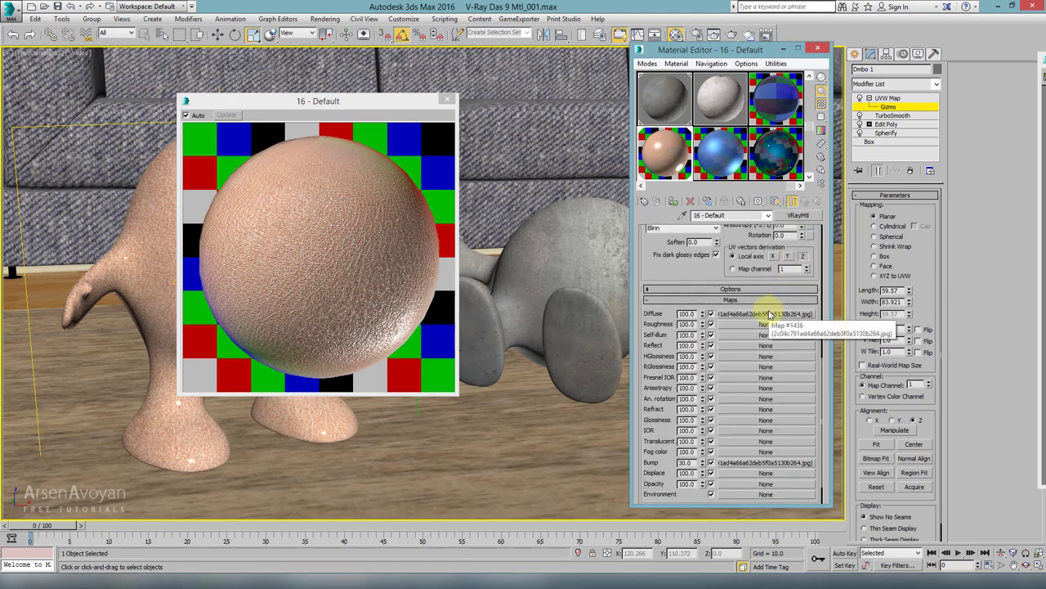
Enable Invert in the Output settings of the bump map's bitmap
click(754, 462)
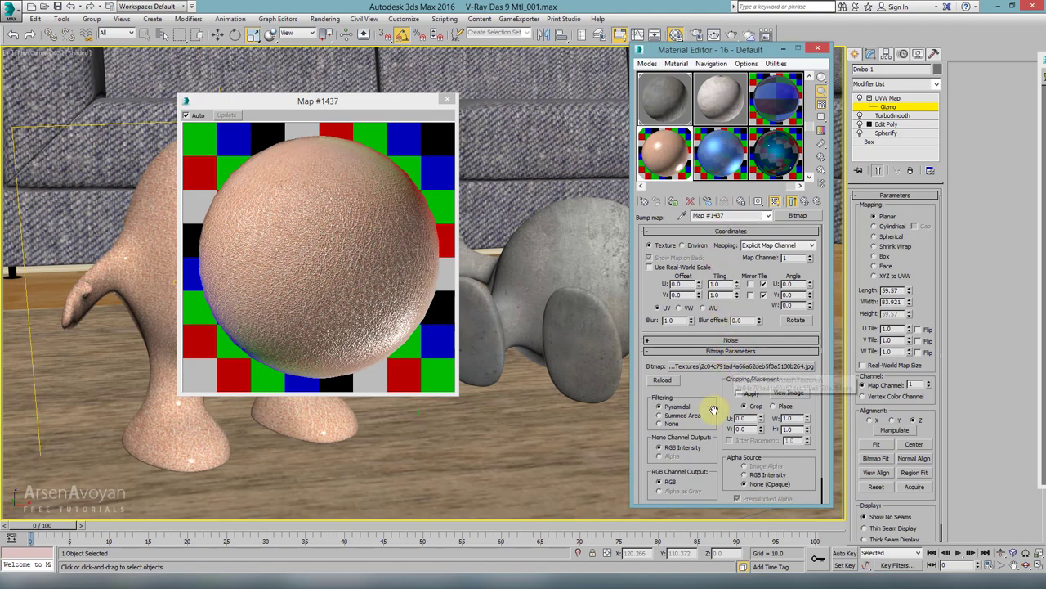
drag(712, 412, 710, 373)
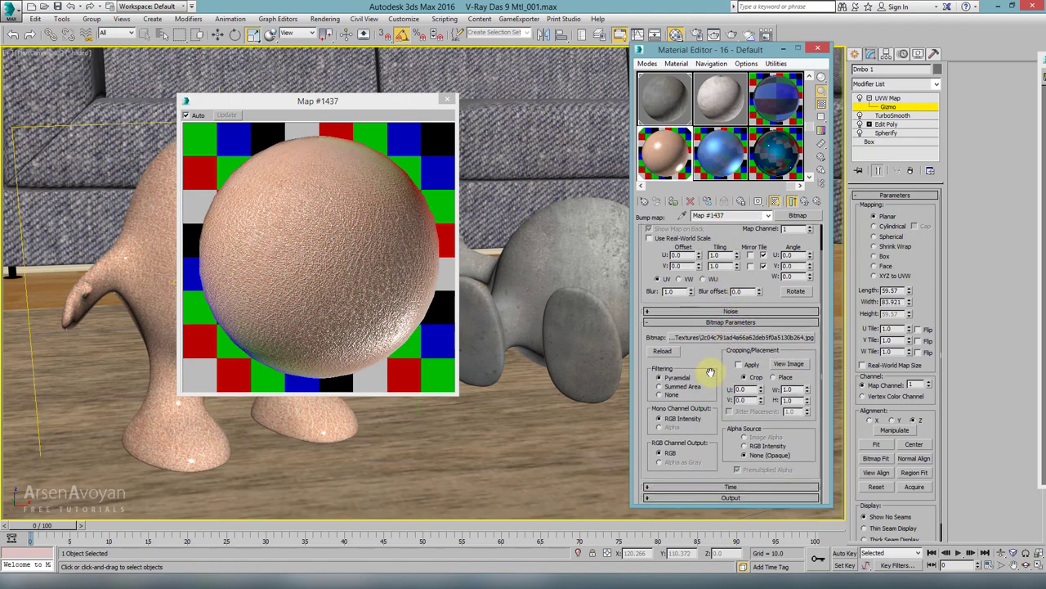
click(731, 497)
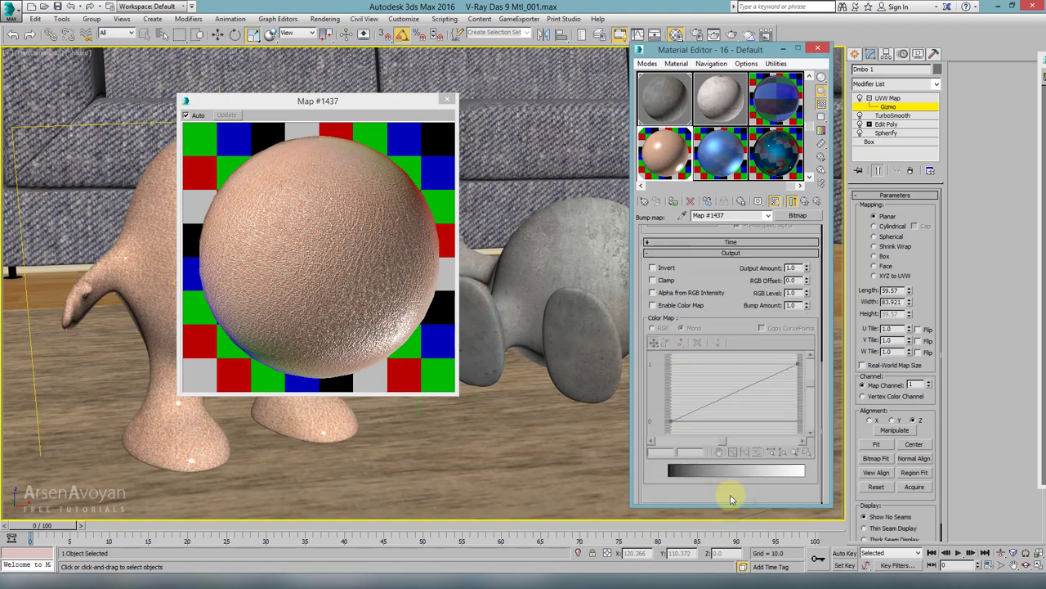
click(653, 269)
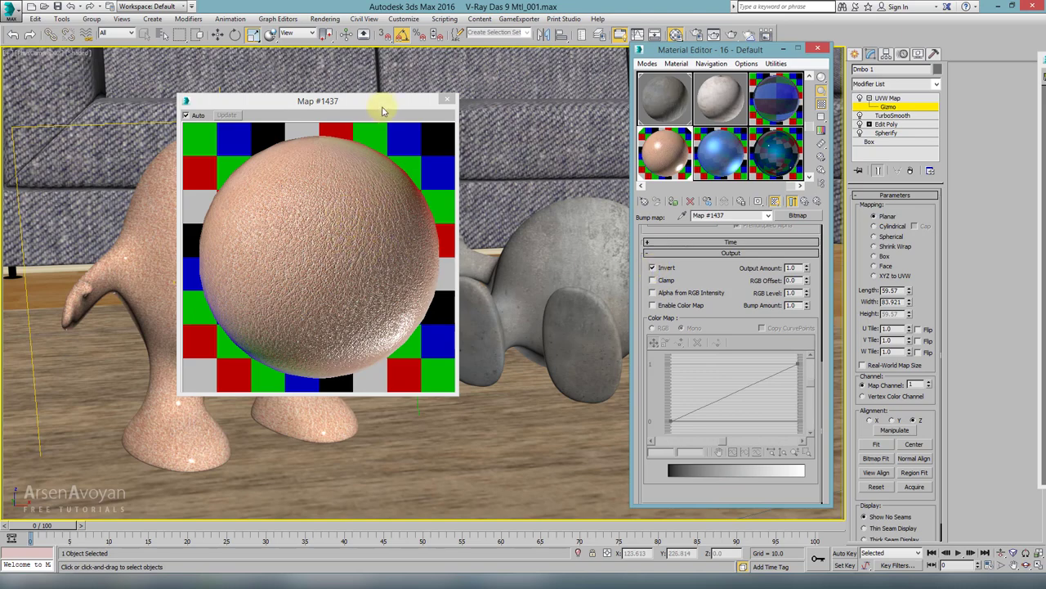
Enlarge the sample preview window and compare the bump relief with Invert off and on, leaving Invert enabled
drag(382, 111, 301, 43)
drag(373, 325, 595, 544)
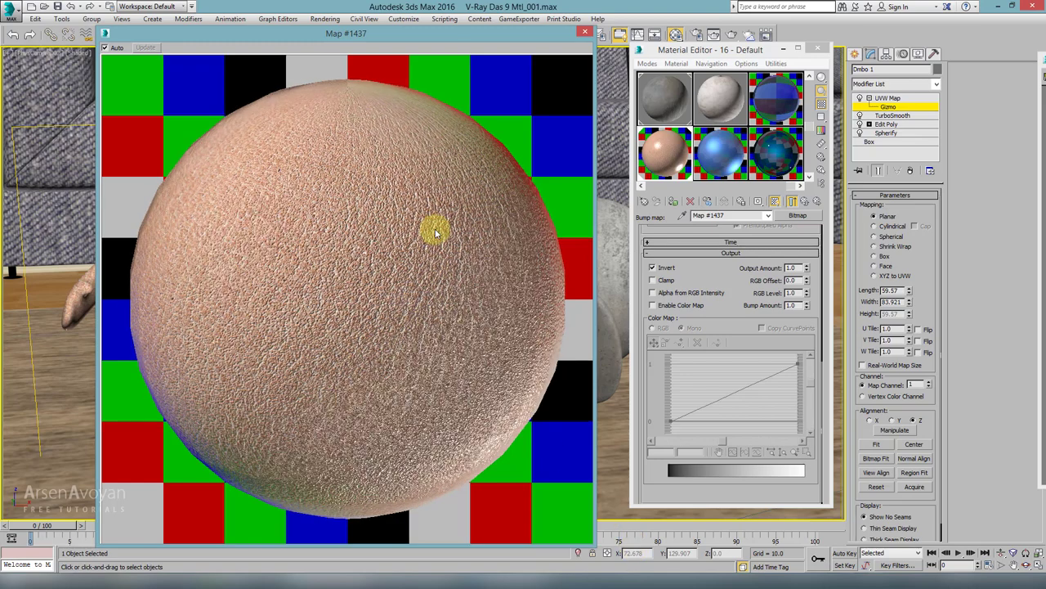
drag(444, 34, 401, 34)
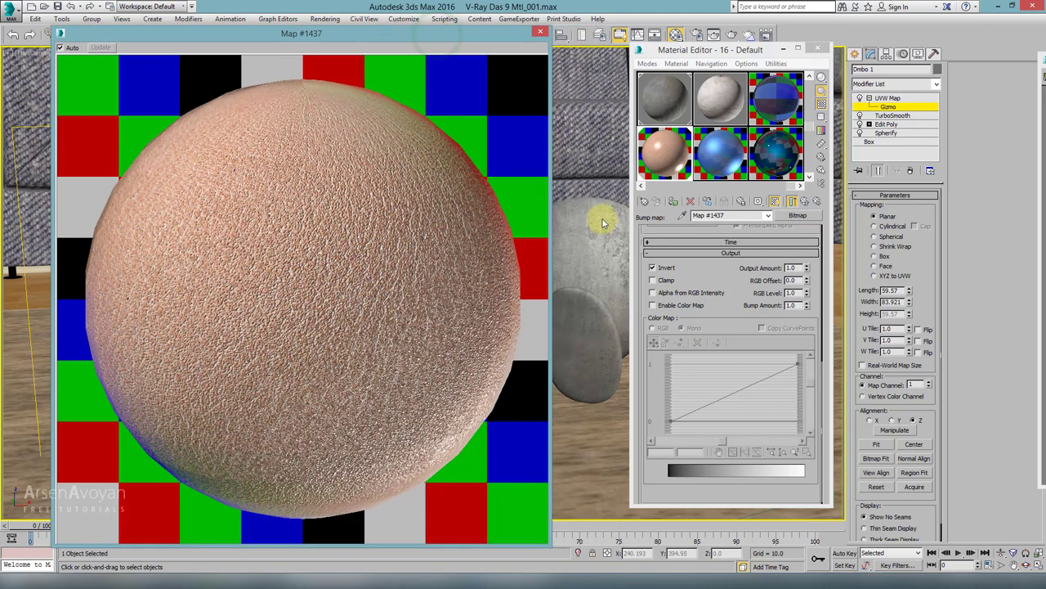
click(653, 268)
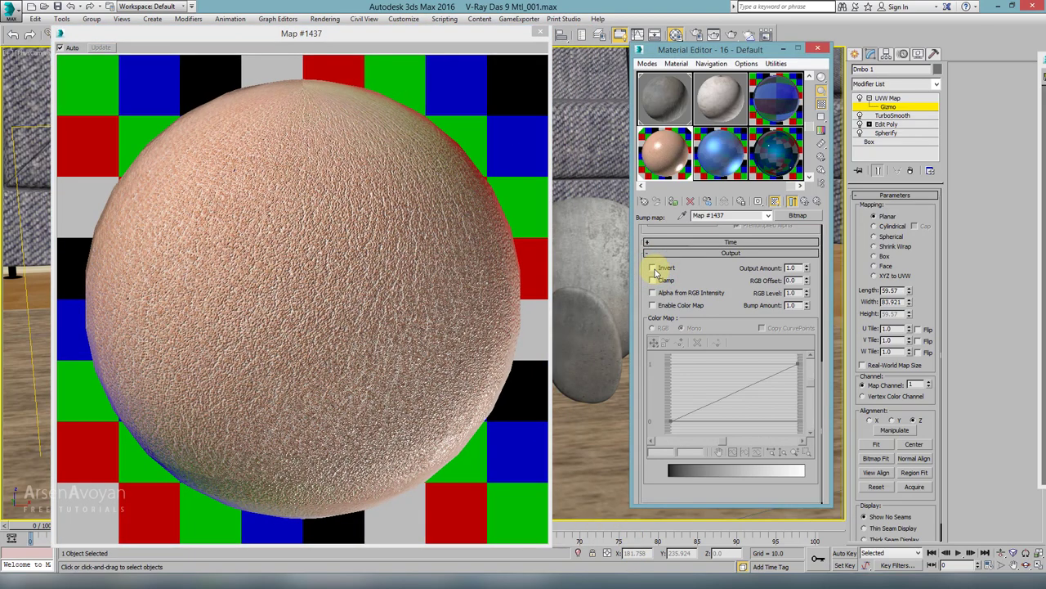
click(653, 269)
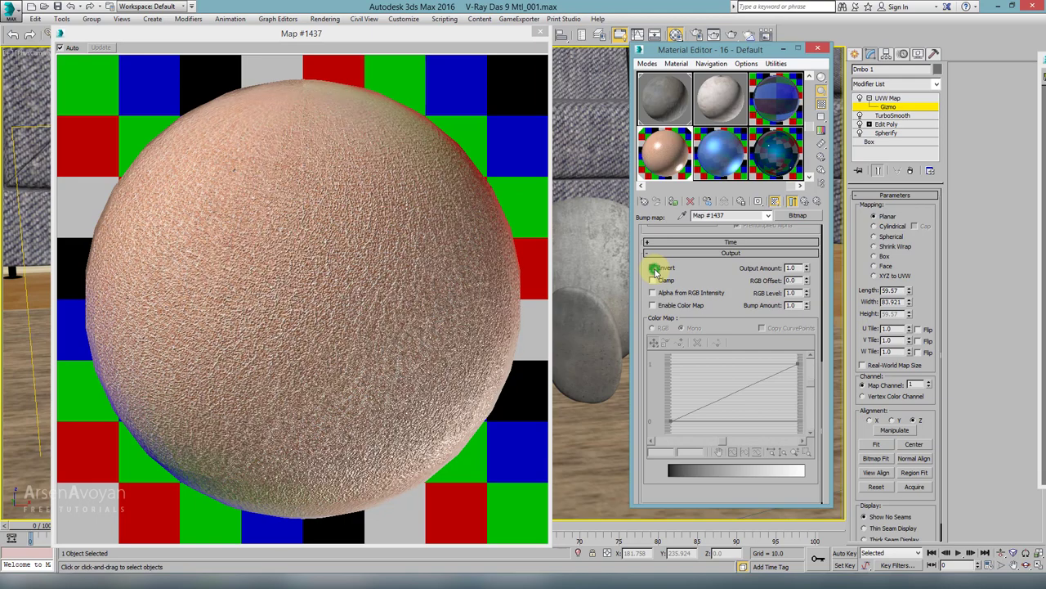
click(654, 269)
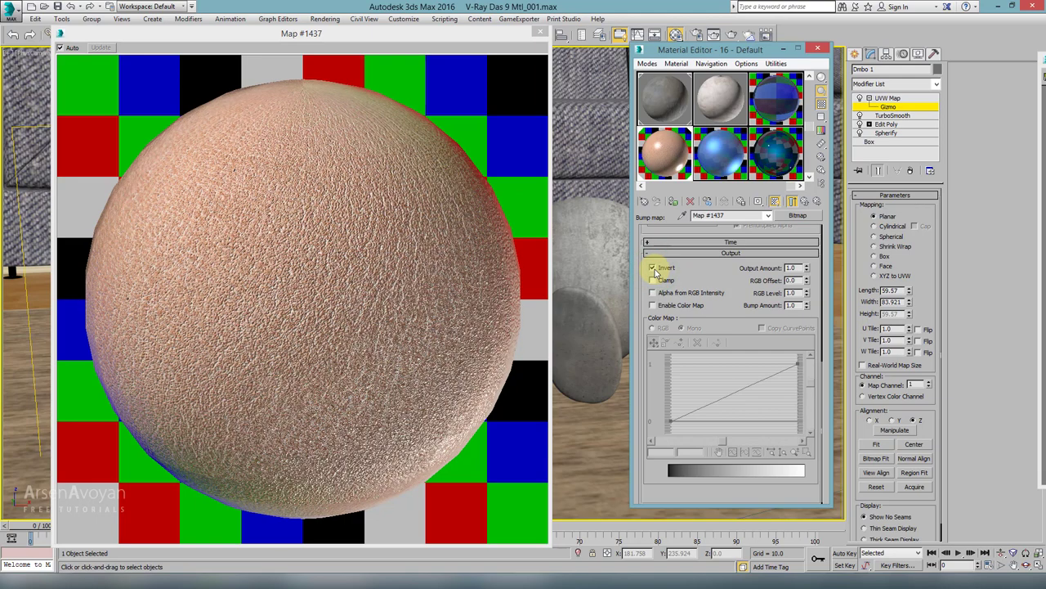
View the inverted bump bitmap on its own in the preview and return to the full material result
click(792, 203)
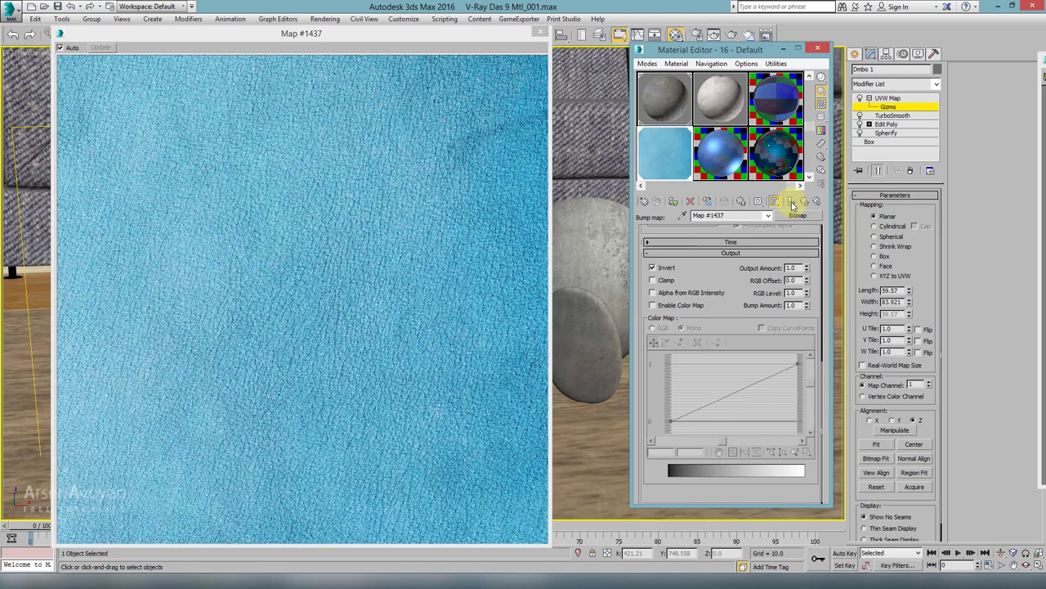
mouse_move(291, 163)
mouse_down()
mouse_move(324, 193)
mouse_move(389, 176)
mouse_up()
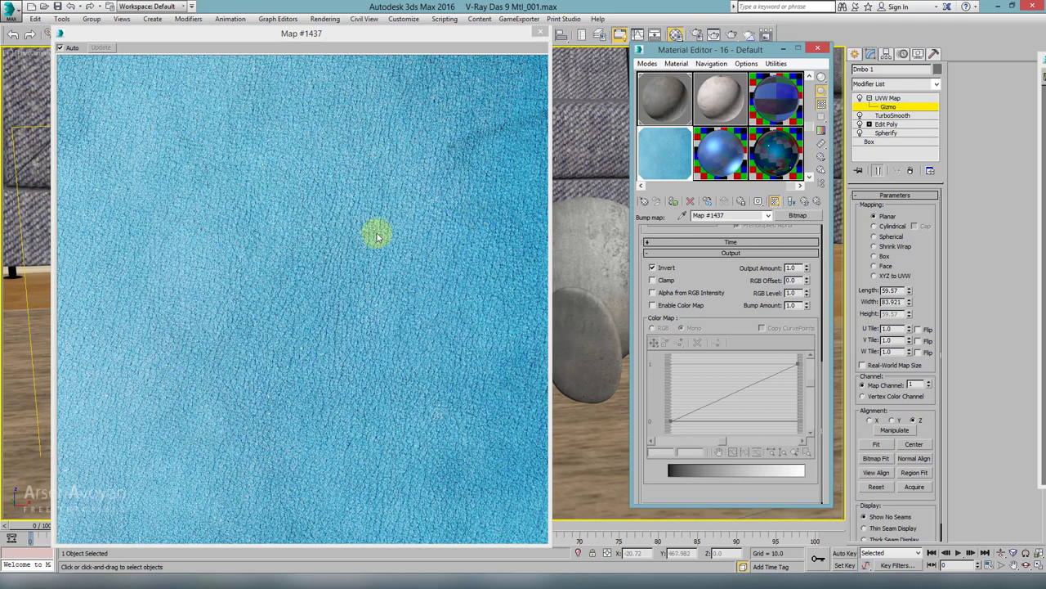
click(790, 201)
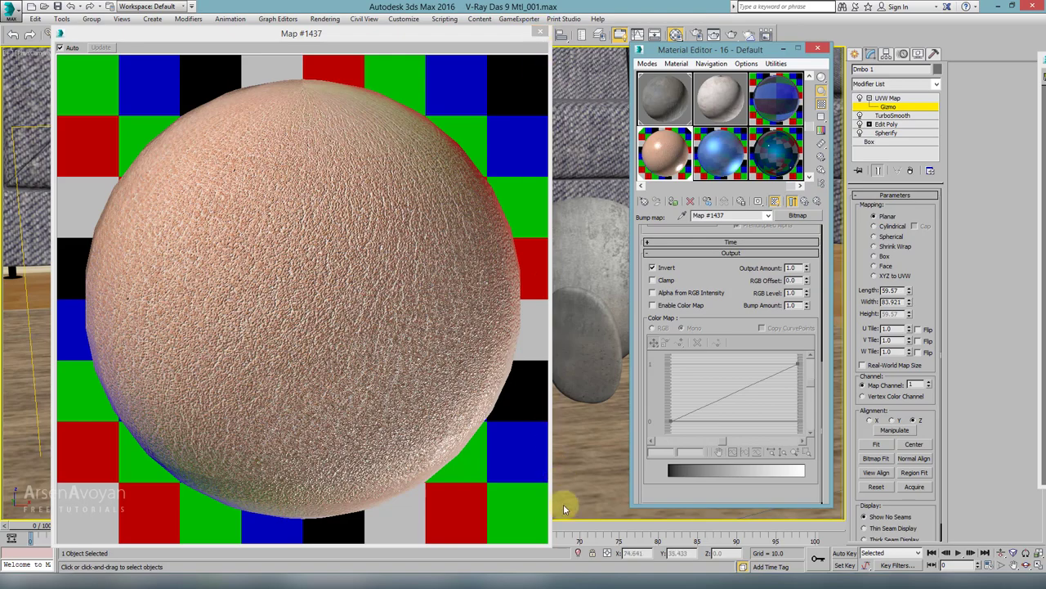
Close the enlarged sample preview, render the standing figure with the inverted bump, and arrange the frame buffer copy for comparison
drag(549, 546, 316, 311)
click(308, 34)
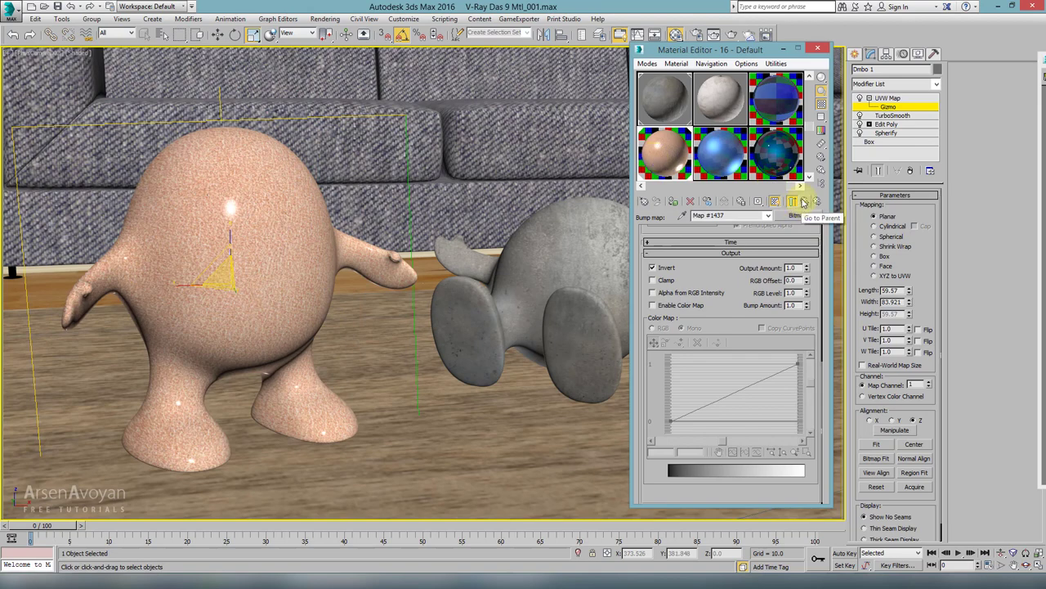
click(732, 36)
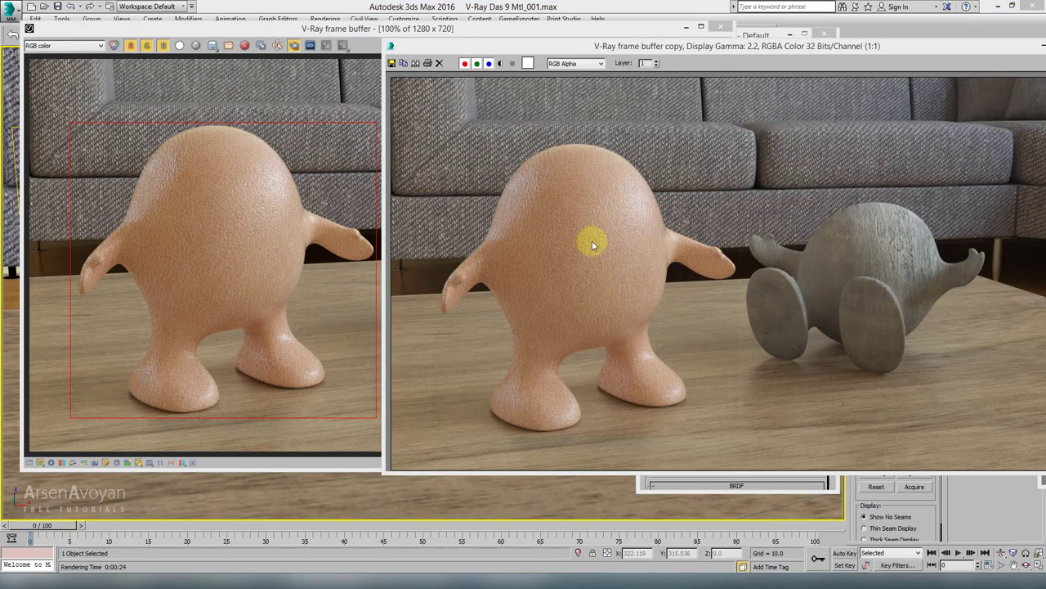
drag(692, 49, 599, 107)
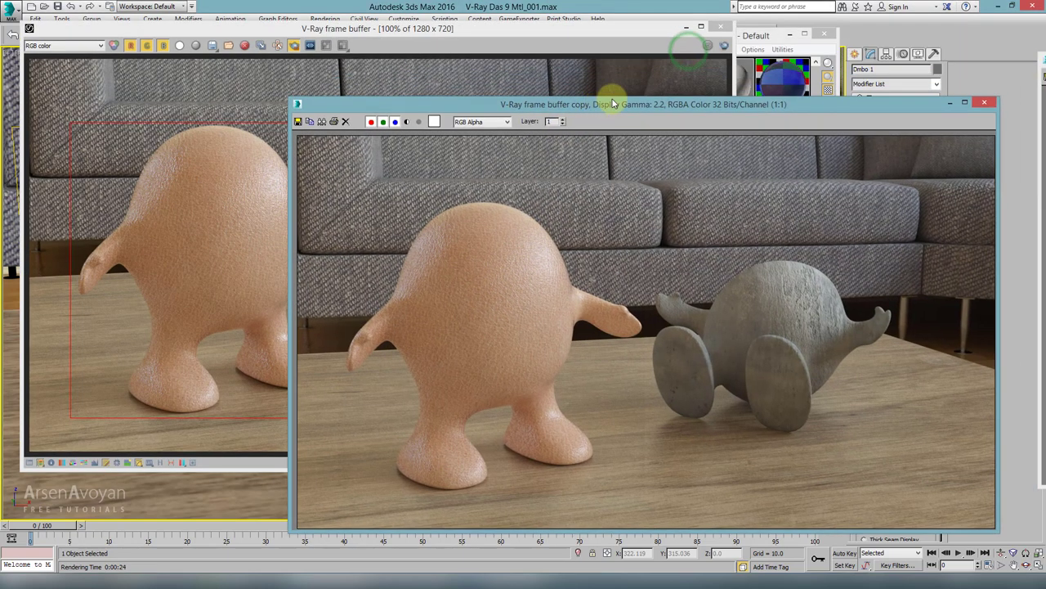
Set the skin material's Bump map amount to 60
click(756, 41)
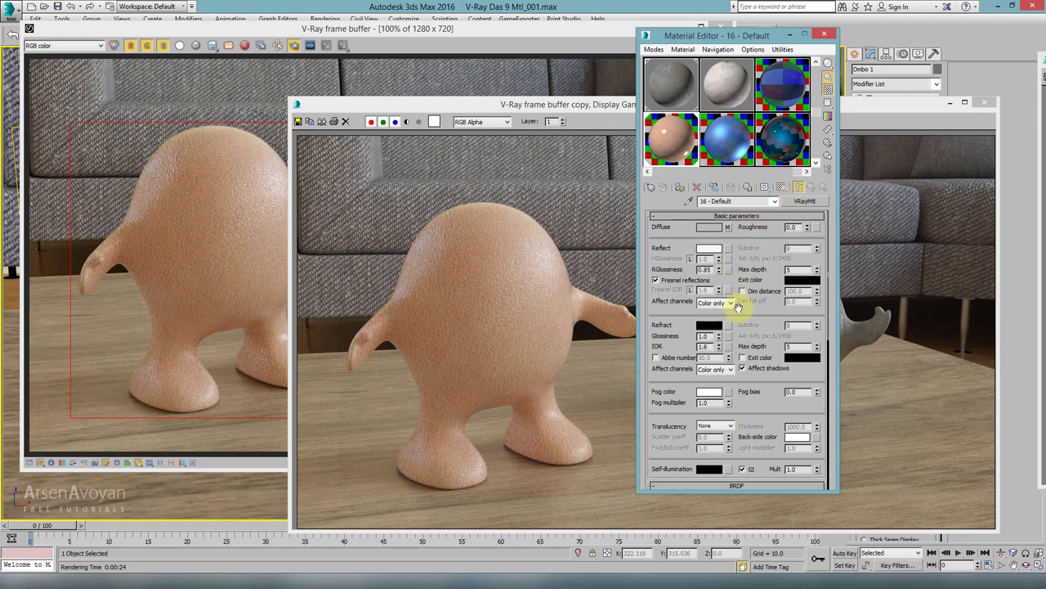
scroll(752, 385, down, 10)
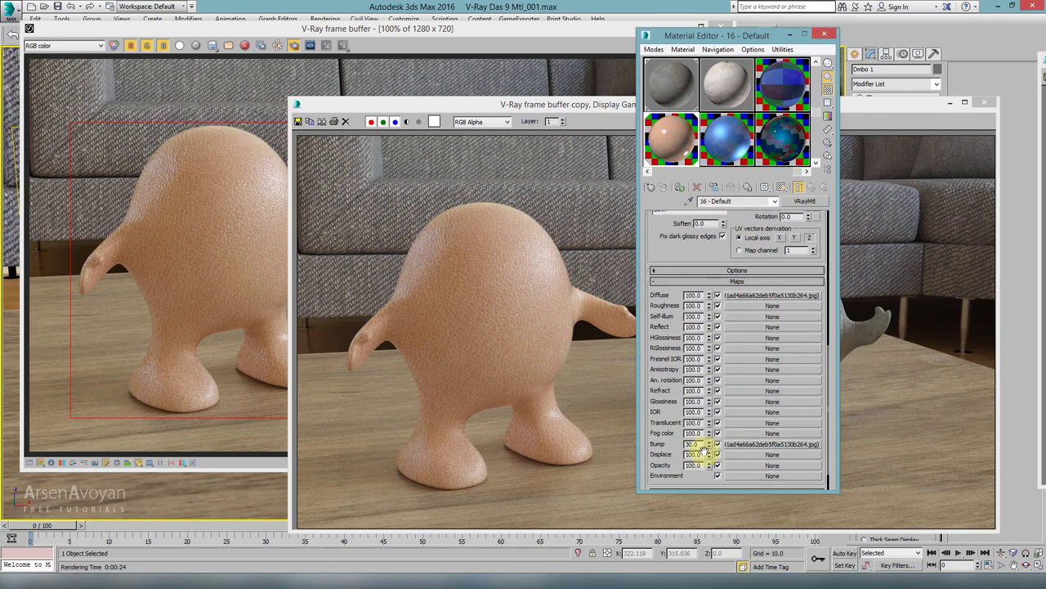
double_click(694, 444)
Duplicate the current V-Ray render to a separate frame buffer copy and re-render the standing figure's region
click(456, 69)
click(262, 47)
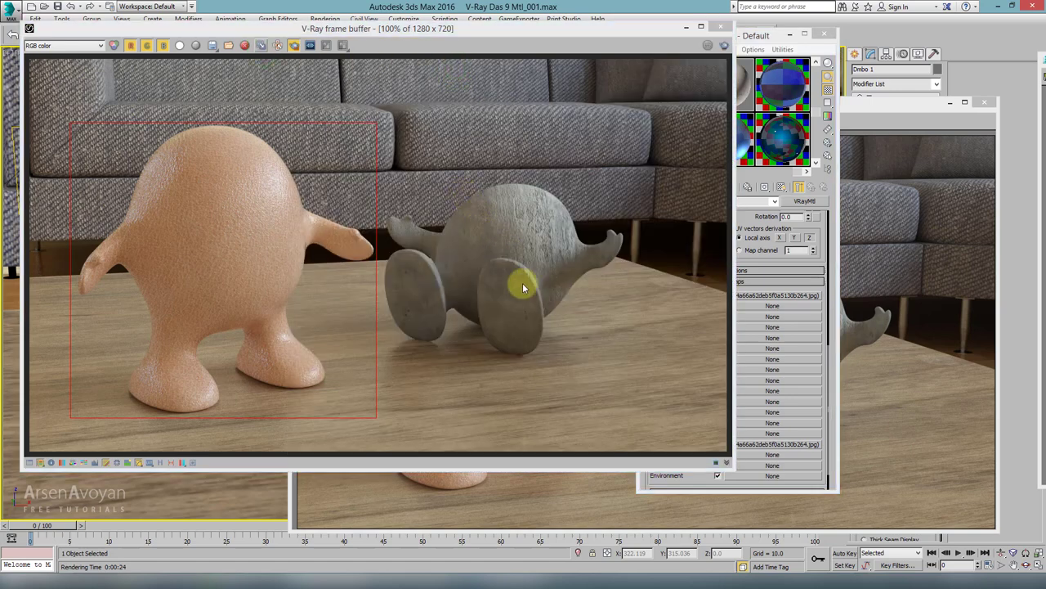
drag(546, 307, 150, 162)
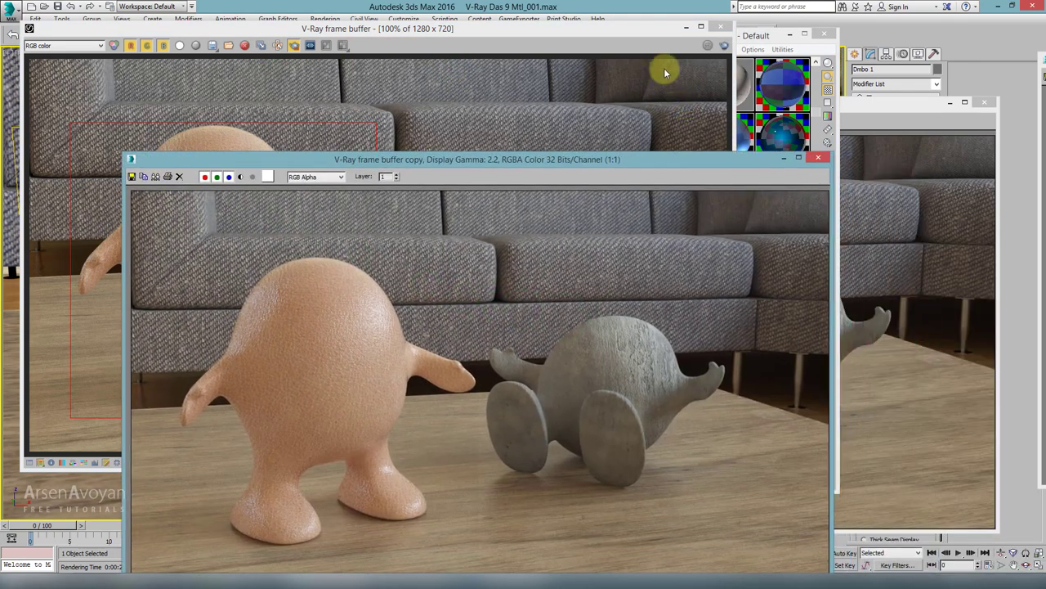
click(722, 45)
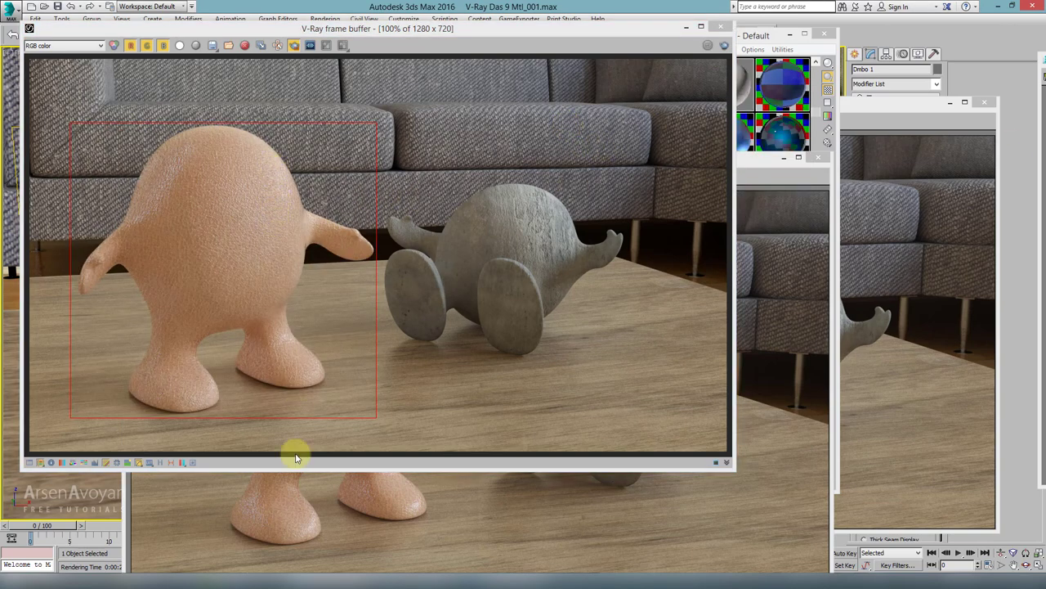
Compare the new render of the standing figure with the duplicated earlier render, arranging the windows side by side
click(294, 491)
drag(264, 163, 513, 52)
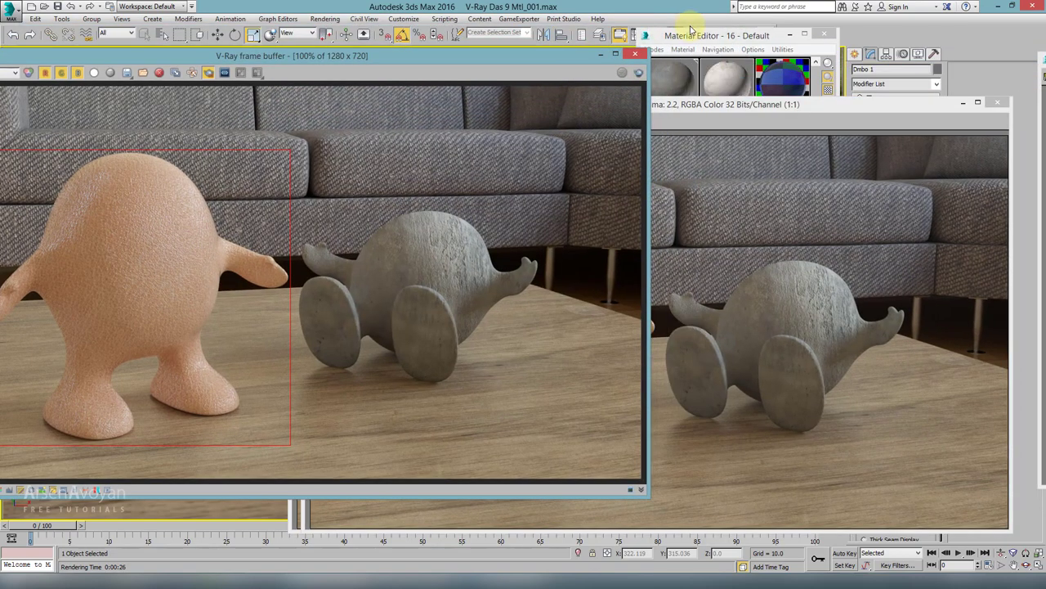
drag(691, 31, 679, 25)
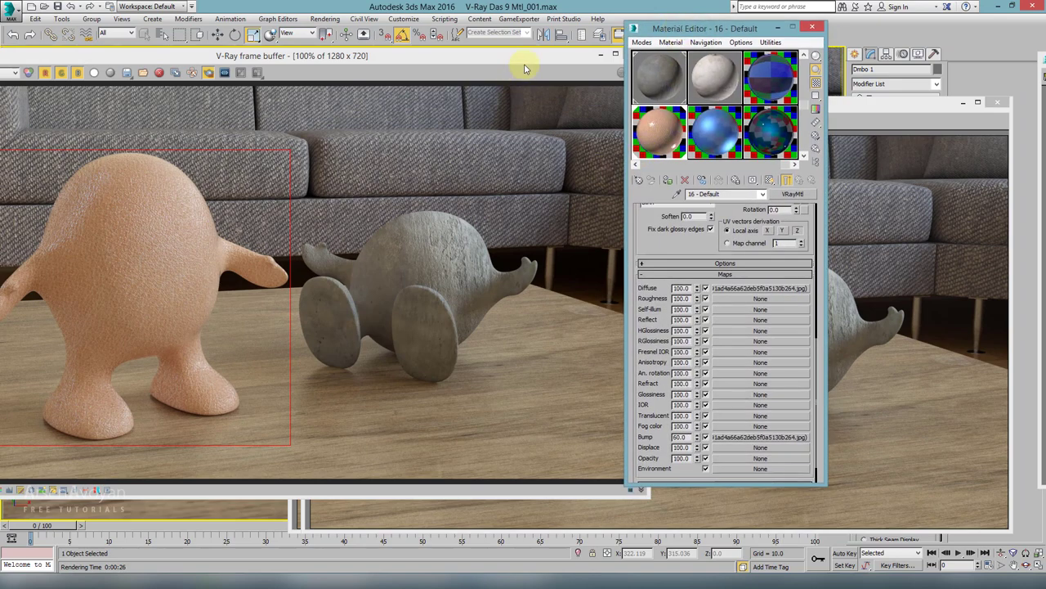
drag(523, 61, 567, 50)
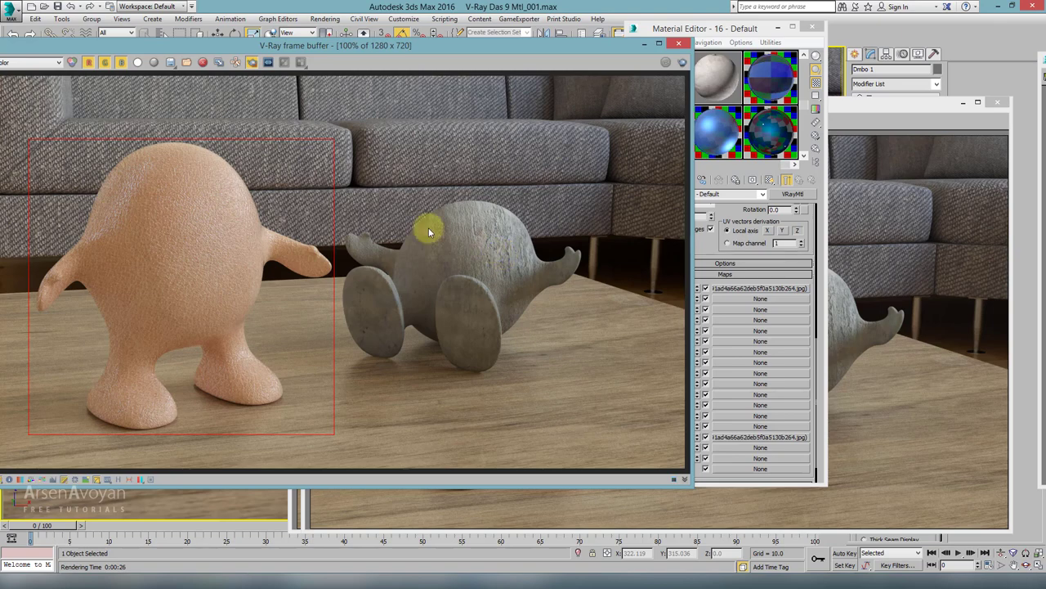
Set the skin material's Bump map amount back to 30
click(714, 57)
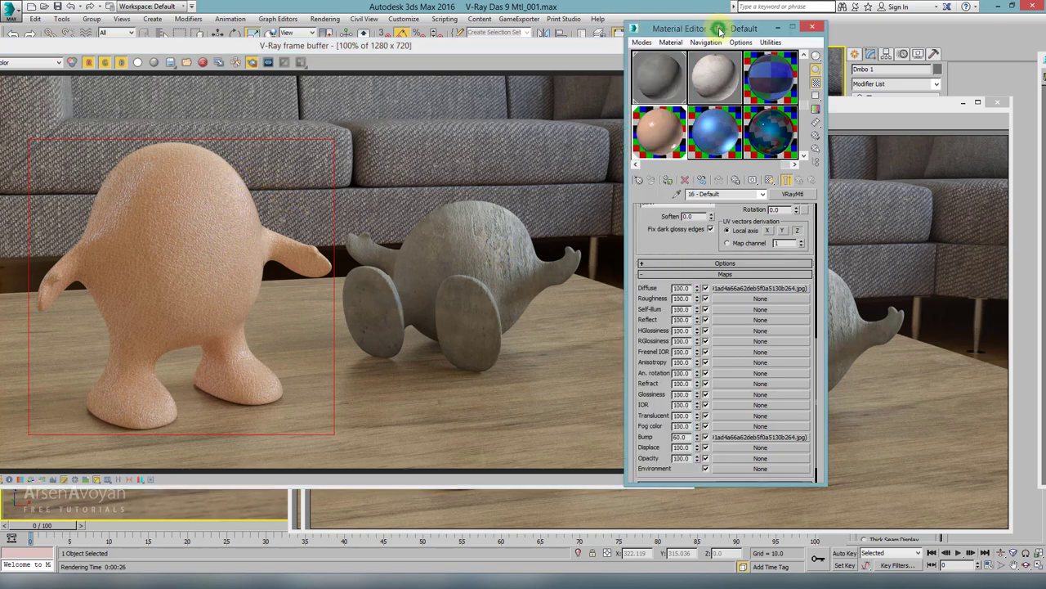
double_click(685, 437)
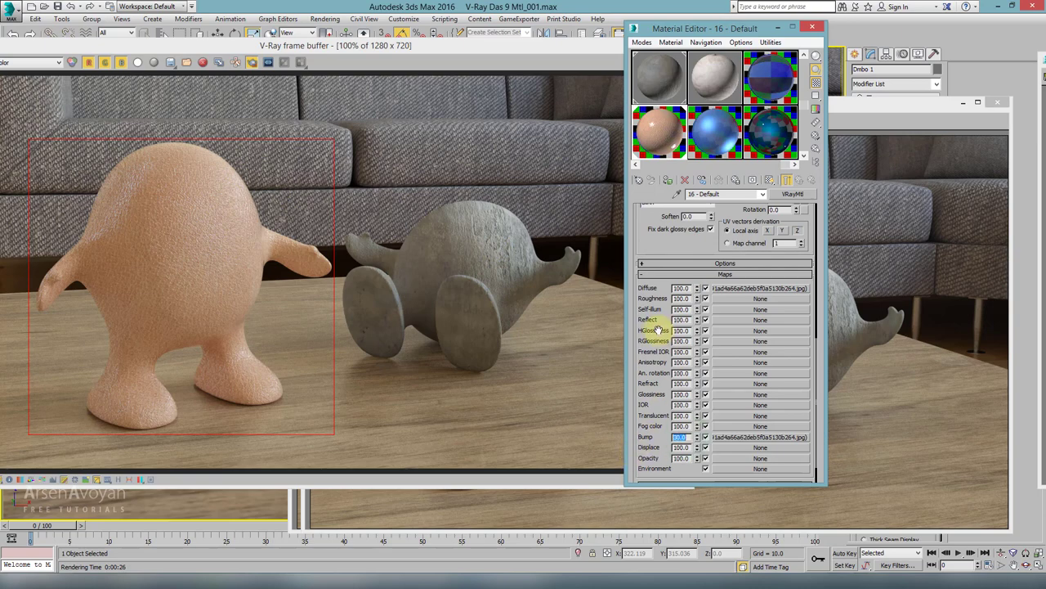
Review the material's diffuse map by viewing its bitmap image, and return to the VRayMtl parameters
scroll(666, 368, up, 10)
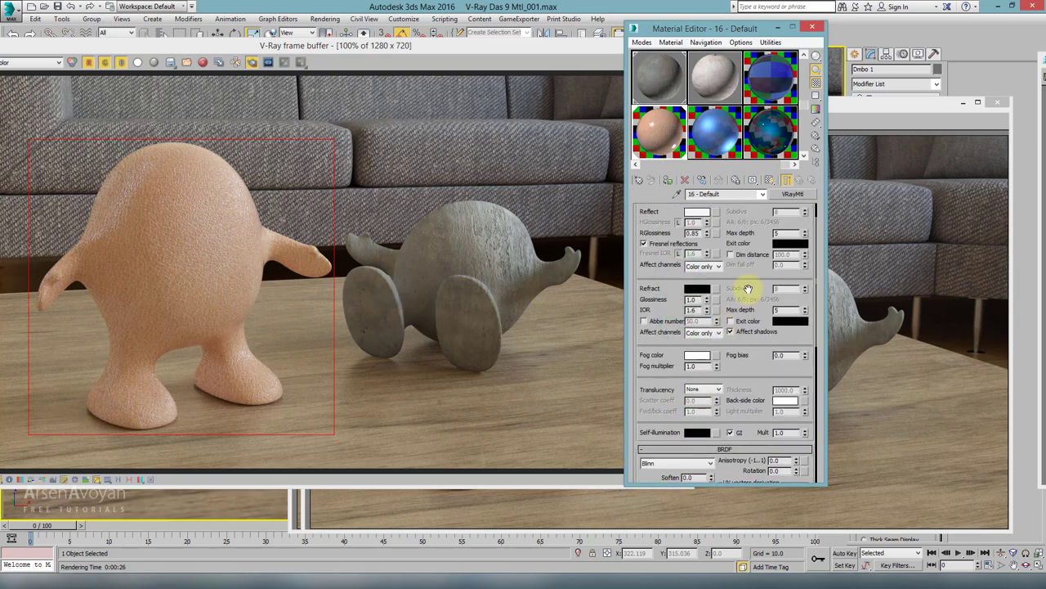
scroll(751, 290, up, 1)
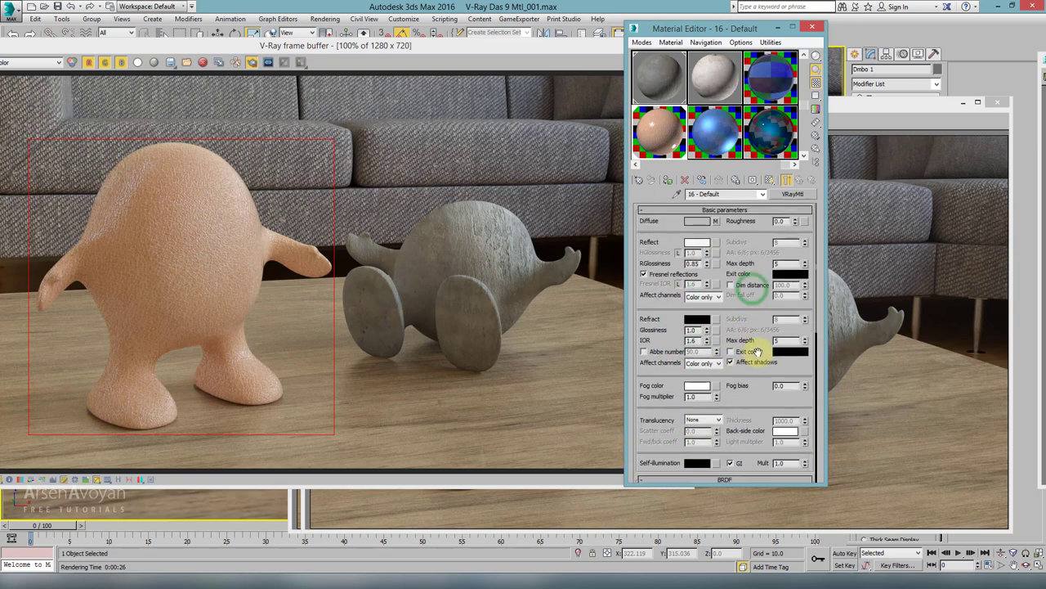
click(714, 221)
click(784, 373)
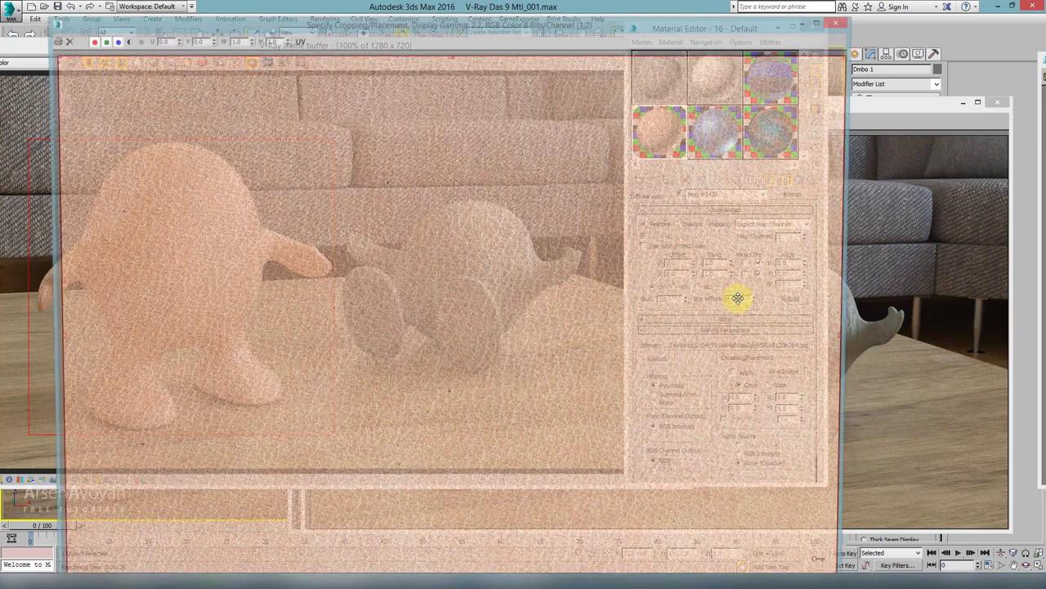
click(842, 21)
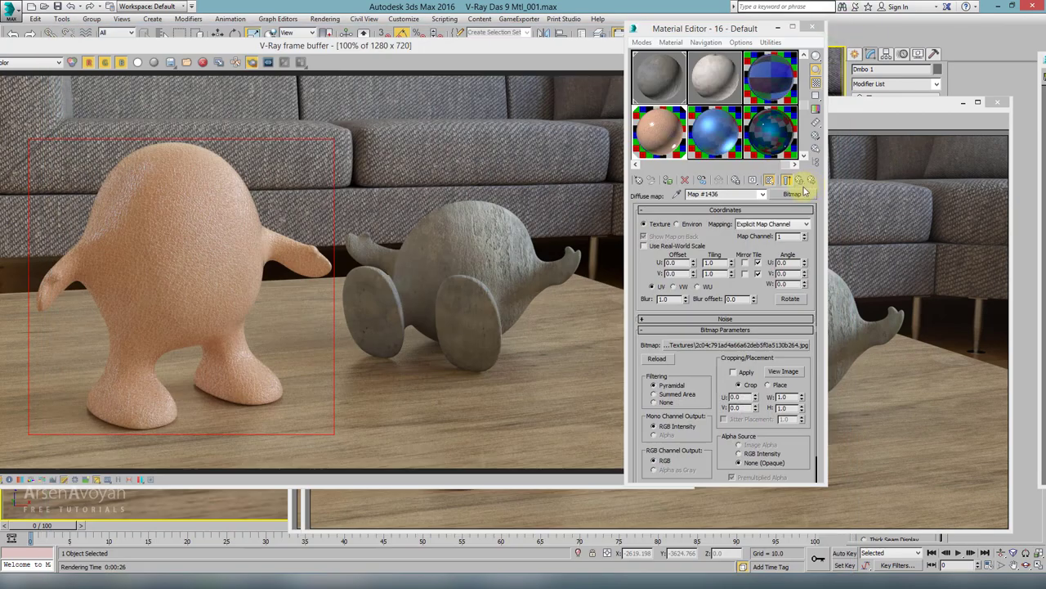
click(787, 180)
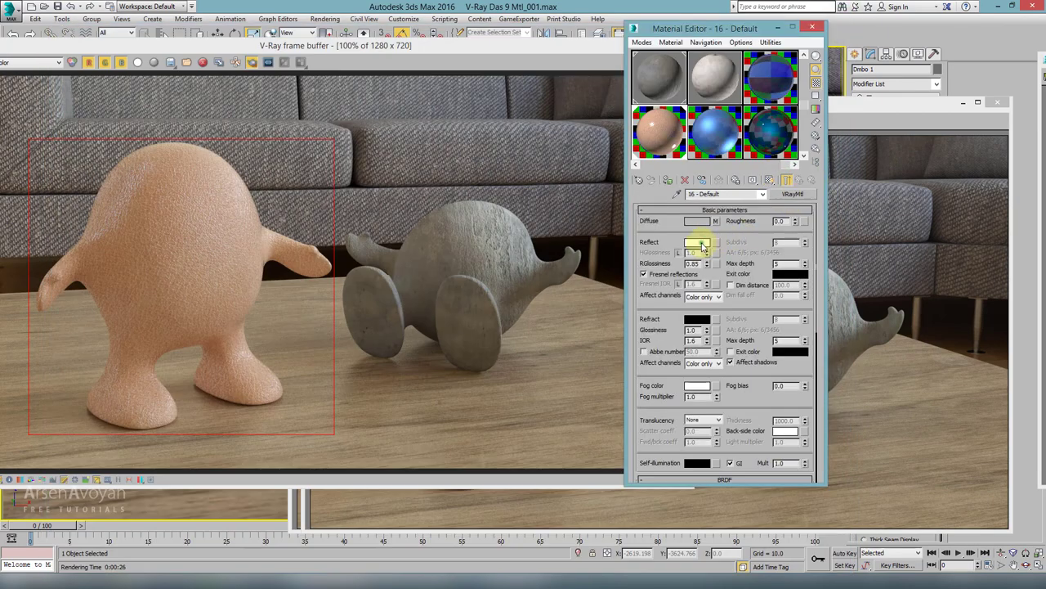
Check the skin material's reflection colour and RGlossiness without changing them, and look over its Maps settings
click(698, 243)
click(549, 296)
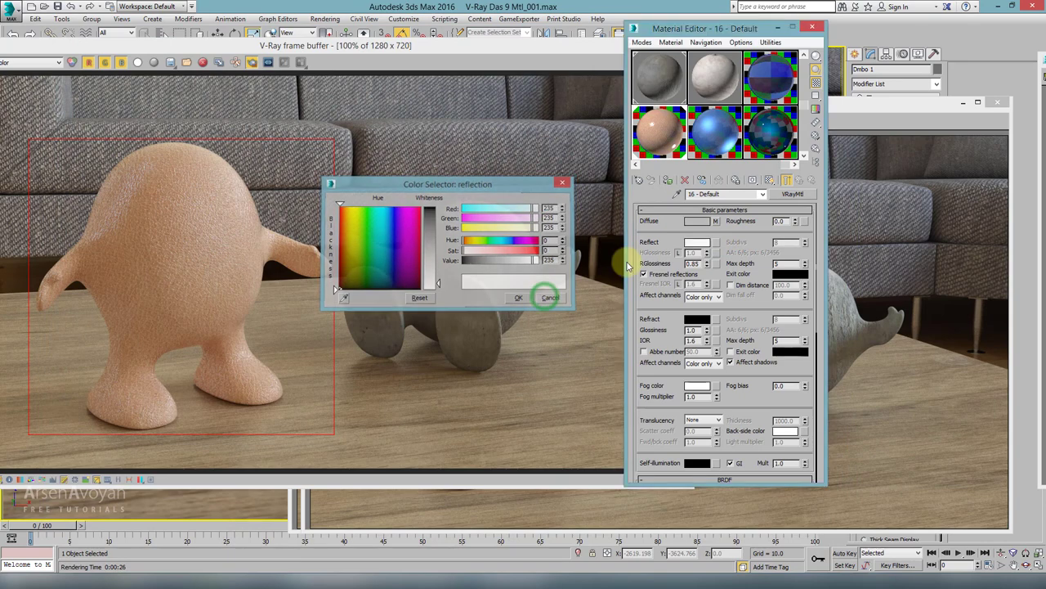
double_click(694, 263)
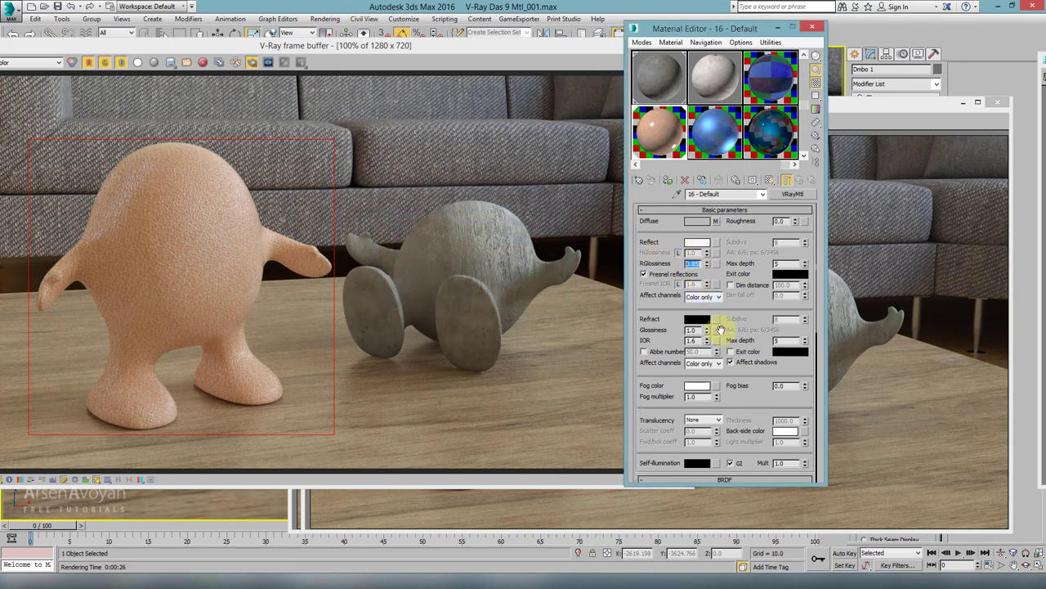
scroll(736, 392, down, 5)
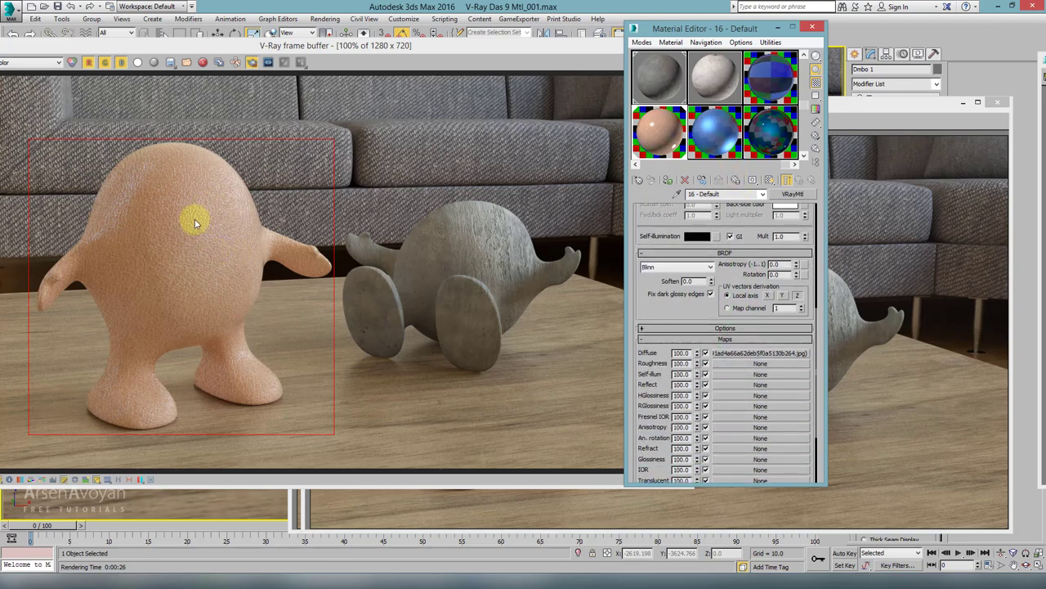
drag(645, 300, 646, 188)
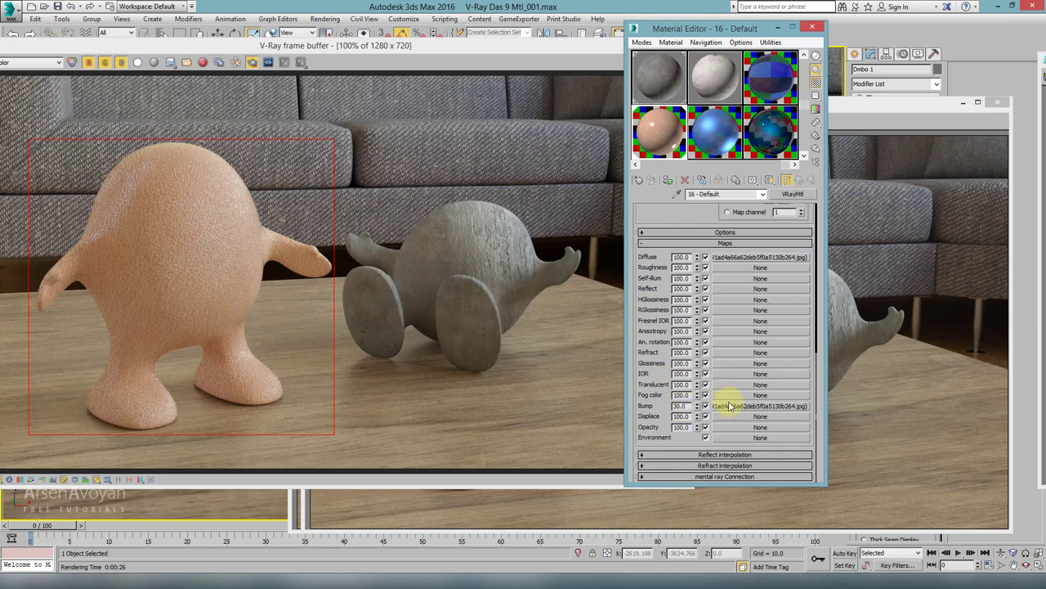
Open the skin material's bump map, view its bitmap image, and close the image view
click(724, 407)
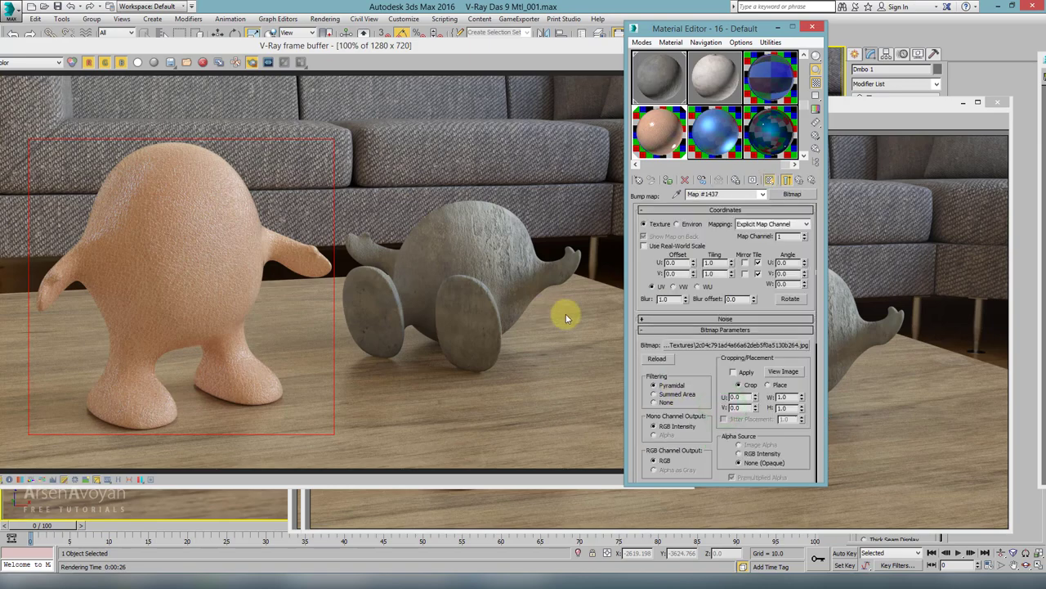
click(781, 372)
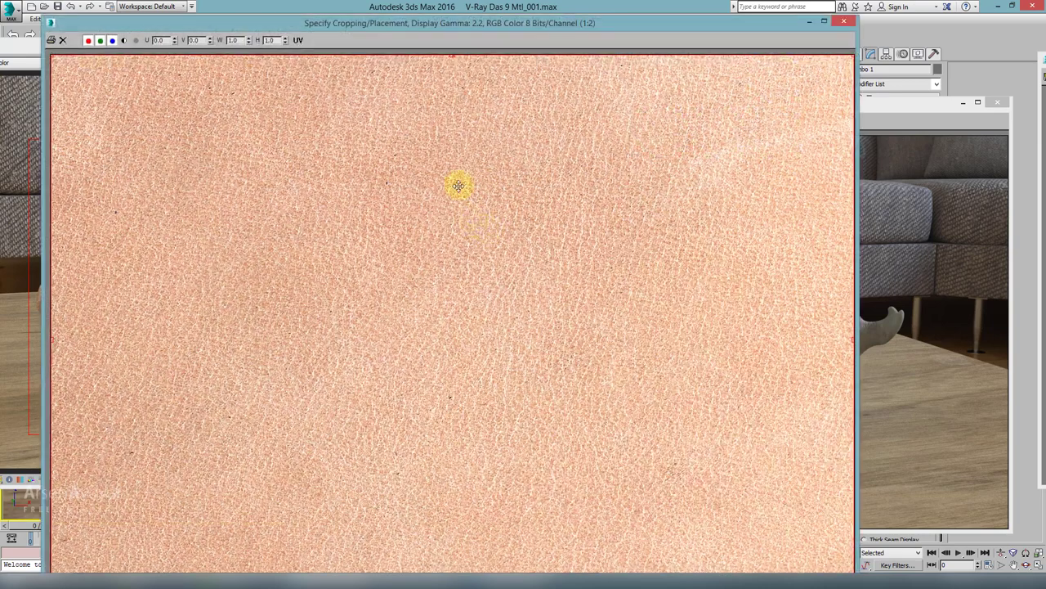
click(843, 21)
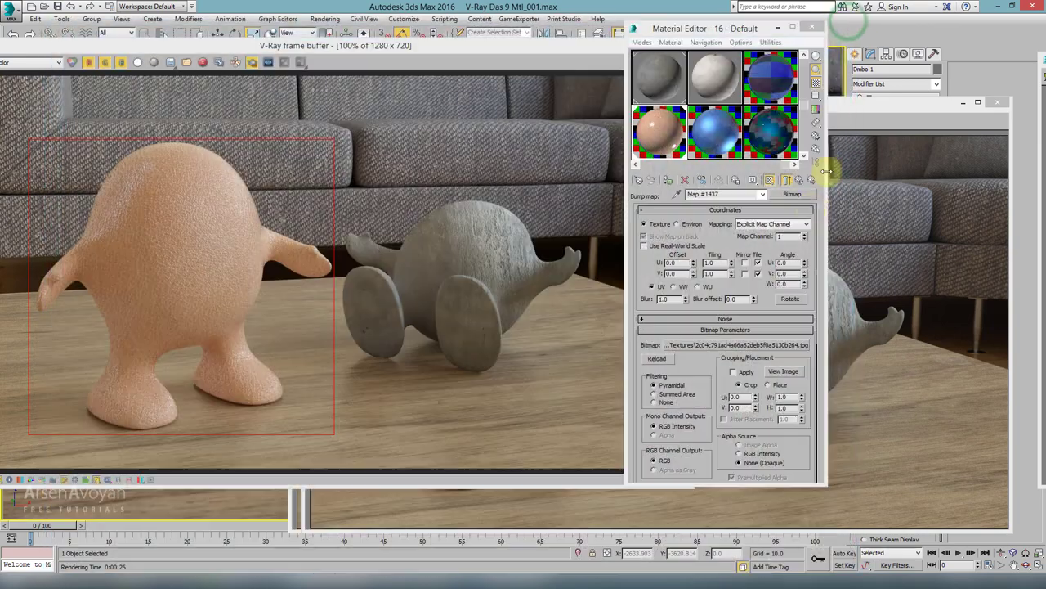
Reopen the bump map from the parent material and disable Invert in its Output settings
click(787, 180)
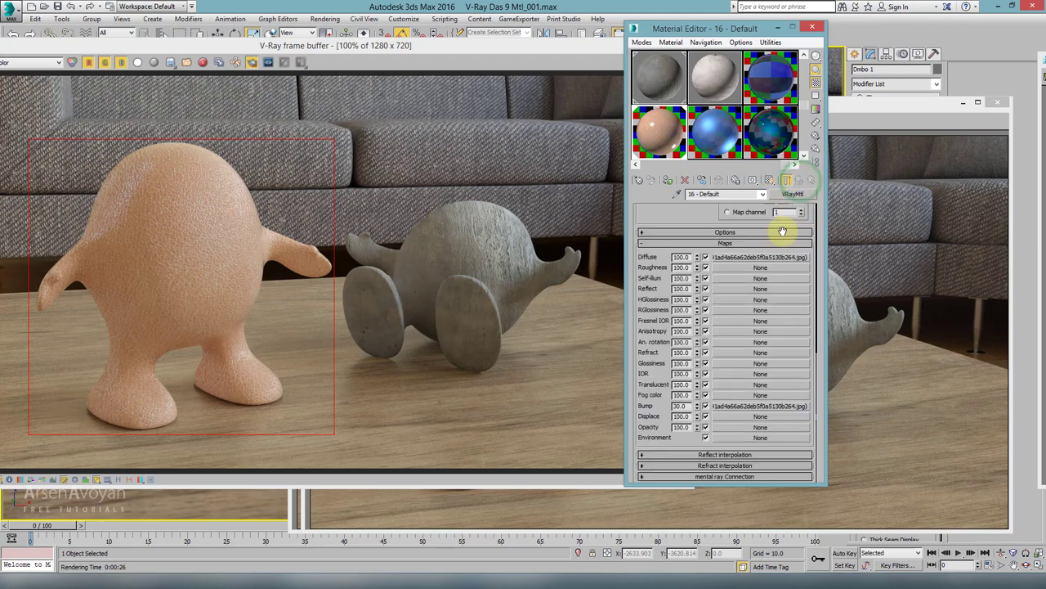
click(726, 406)
scroll(690, 374, down, 5)
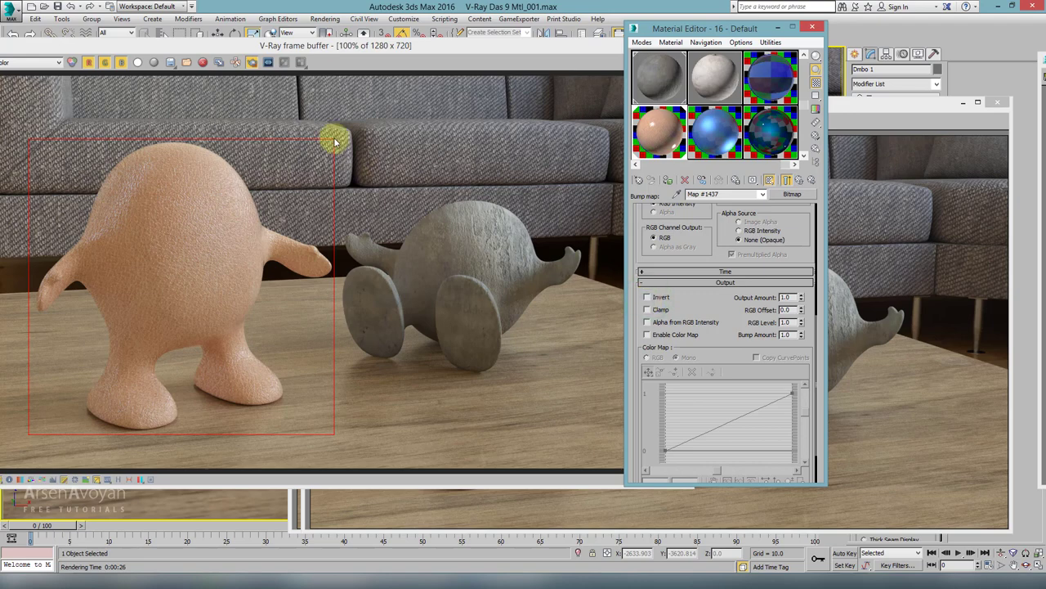
Render only a small region over the standing figure's upper body and switch region rendering off
click(251, 46)
drag(278, 46, 319, 42)
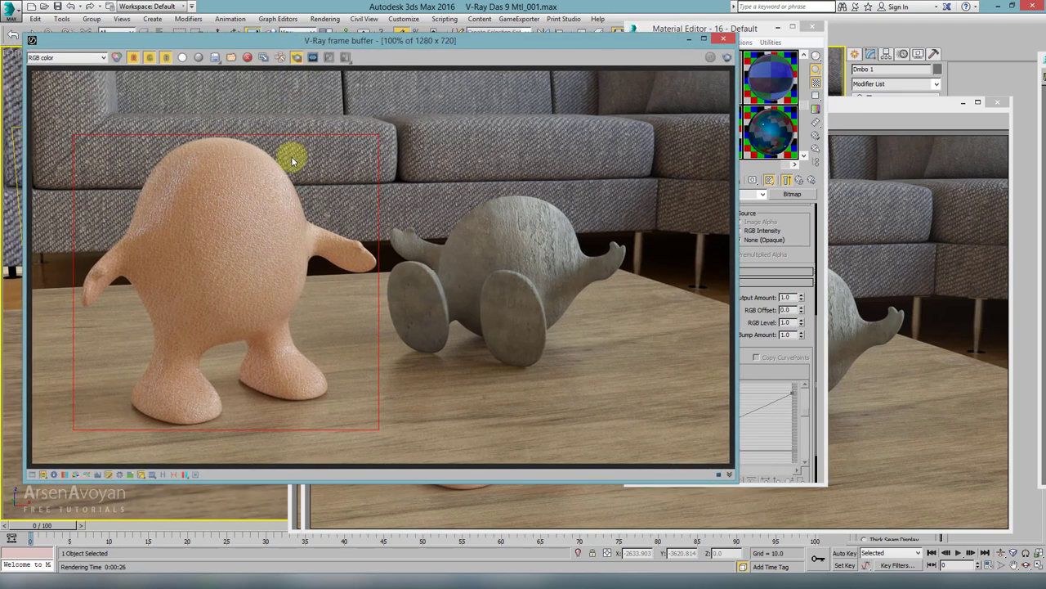
mouse_move(299, 154)
mouse_down()
mouse_move(236, 262)
mouse_move(201, 281)
mouse_up()
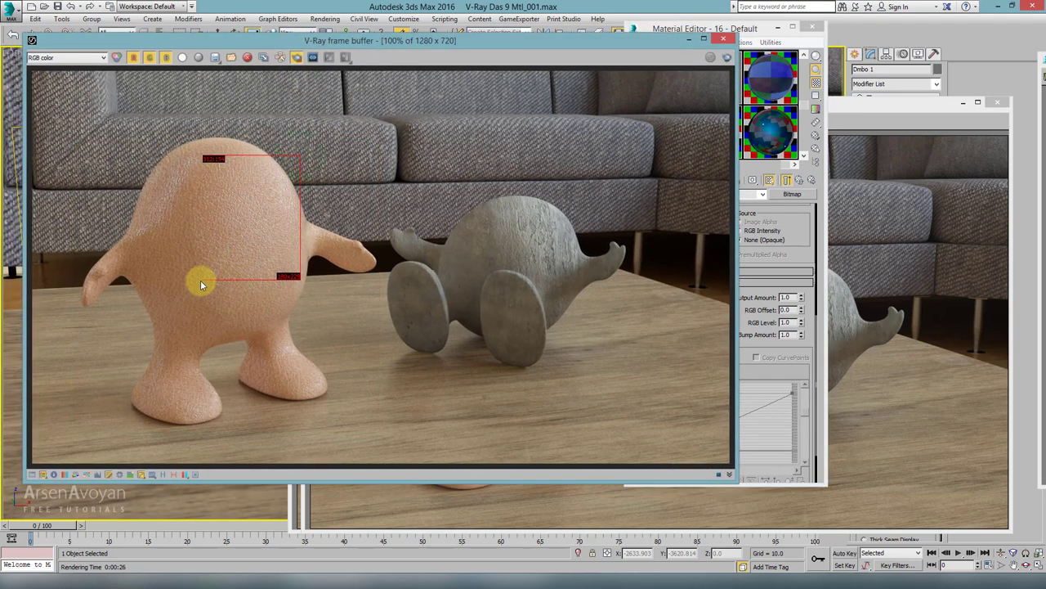
click(727, 58)
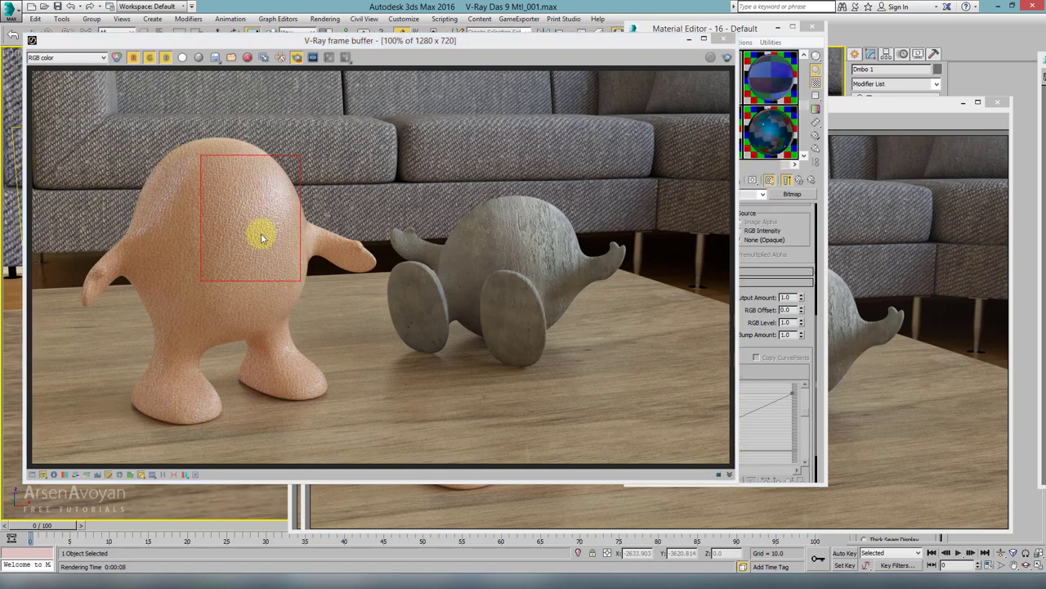
click(297, 57)
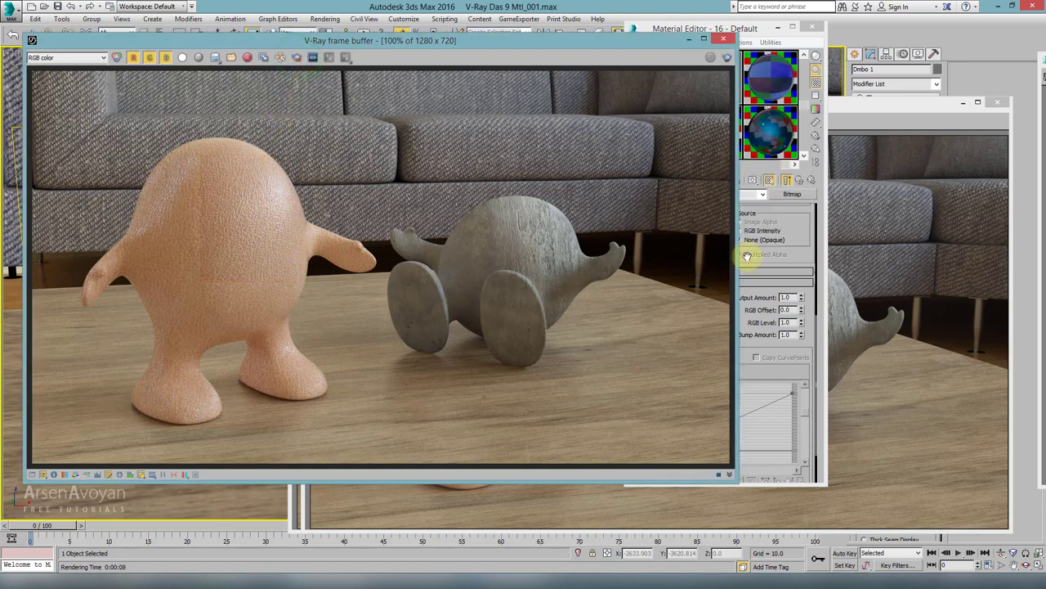
Zoom the frame buffer and its copy to 200% and compare the skin bump detail on the standing figure's body
click(880, 282)
drag(508, 105, 526, 42)
click(257, 210)
scroll(257, 214, up, 3)
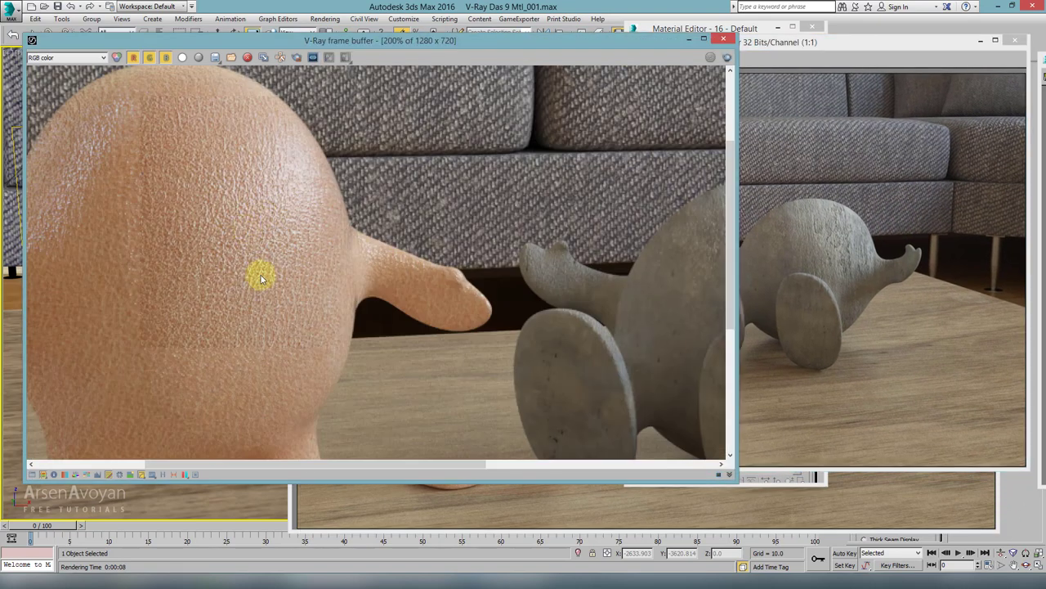
click(782, 257)
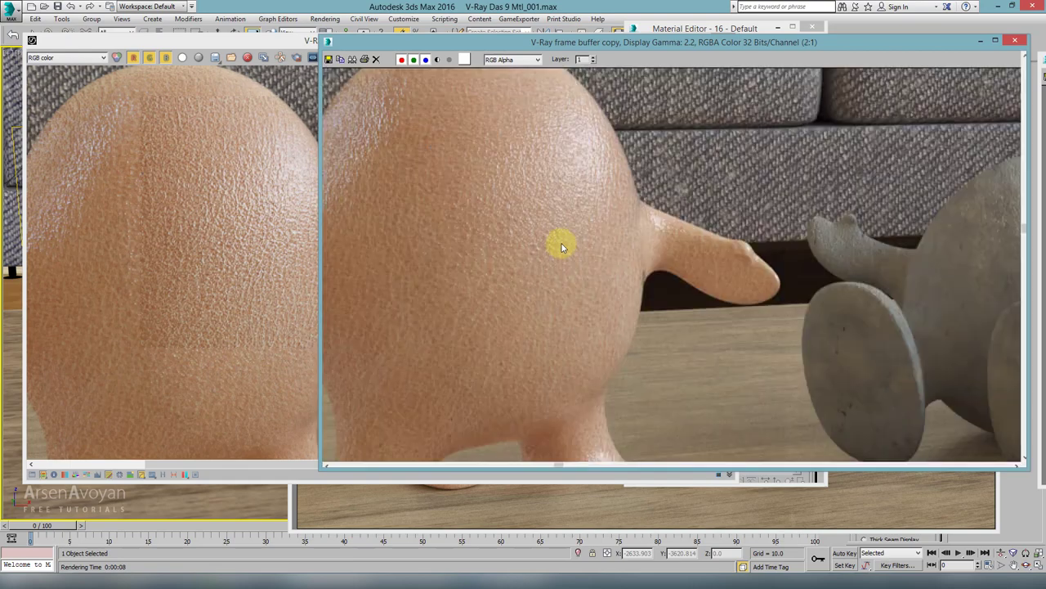
middle_drag(561, 241, 583, 276)
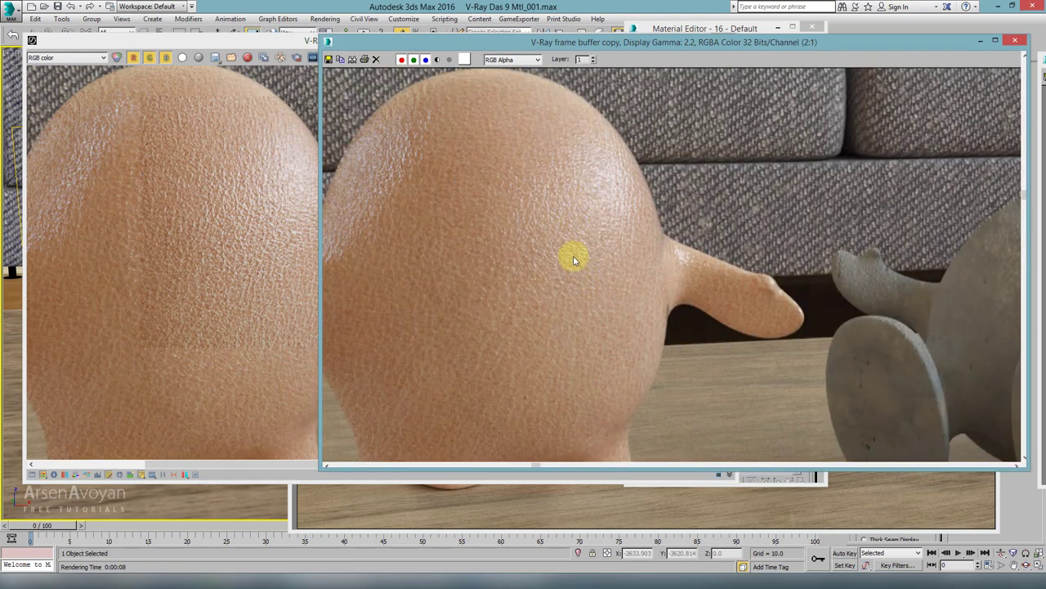
click(249, 208)
double_click(248, 208)
click(759, 245)
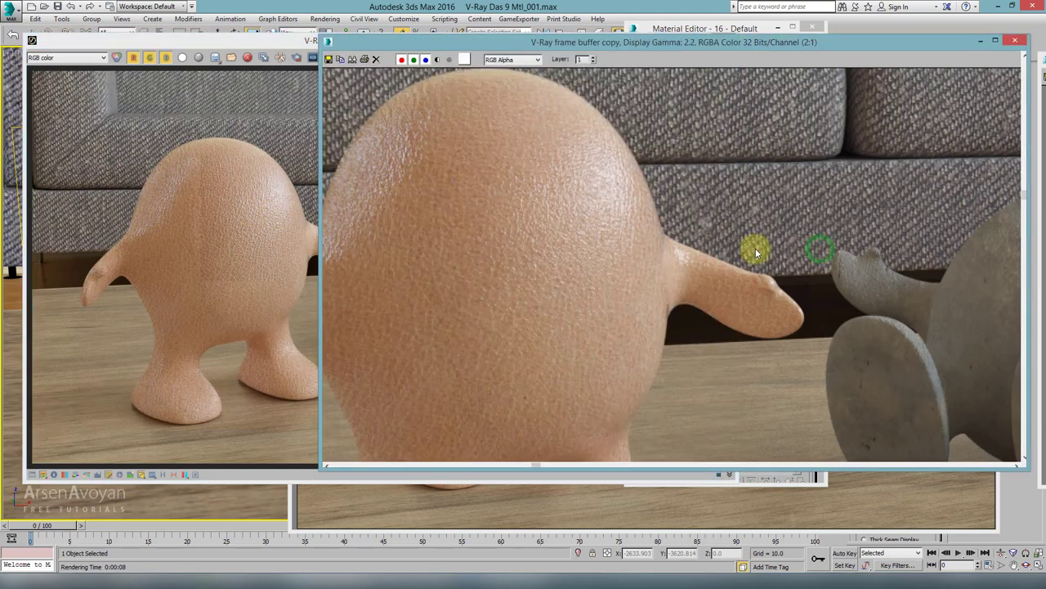
Load TexturesCom_Fruit0005_2_M.jpg as a Bitmap in the diffuse slot of the 11 - Default VRayMtl and return to the material
double_click(683, 242)
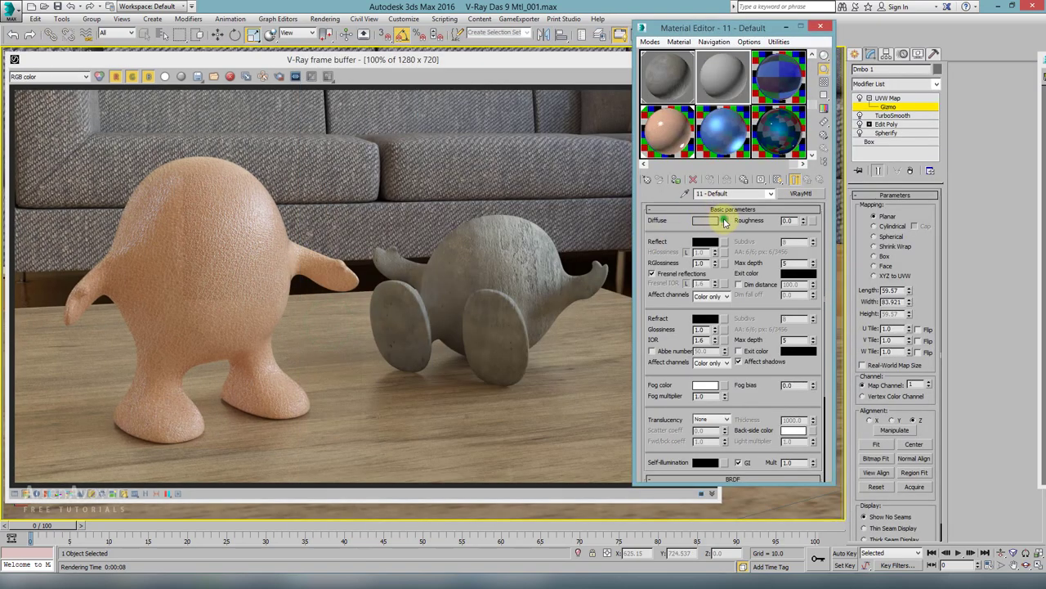
click(724, 221)
scroll(373, 156, down, 2)
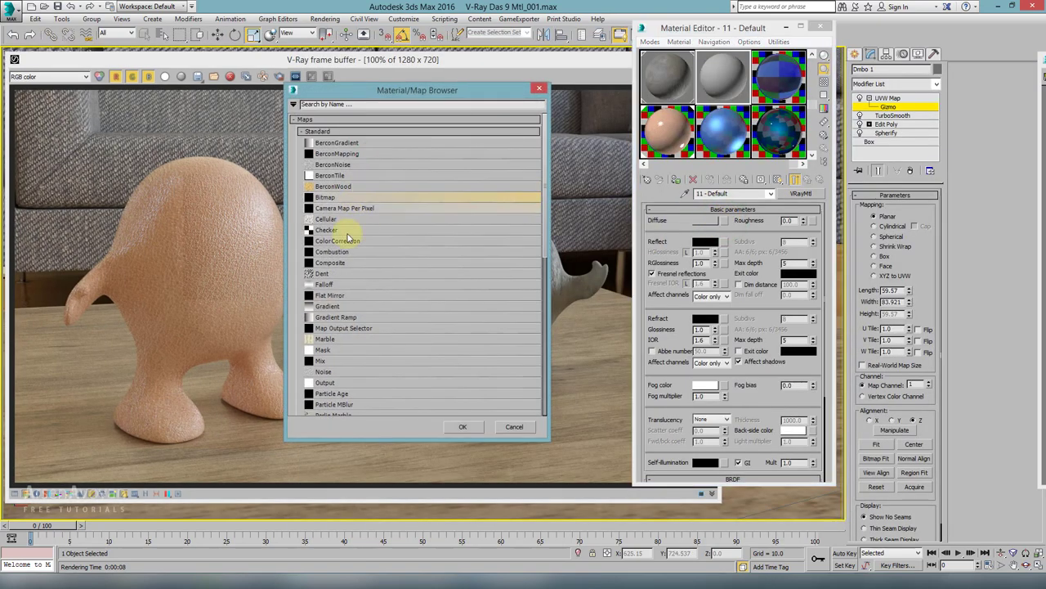
double_click(331, 200)
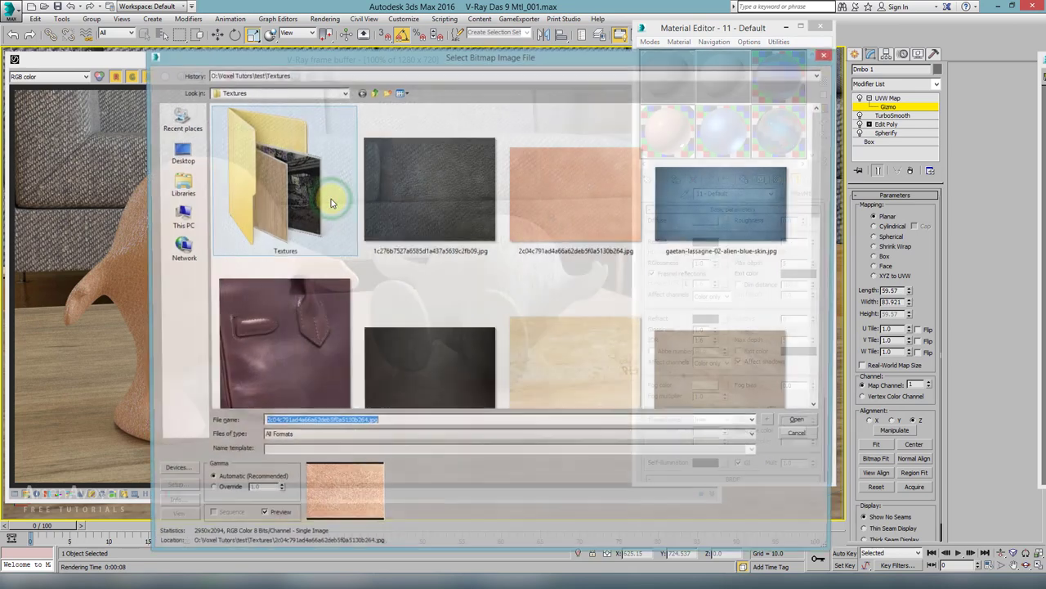
scroll(560, 226, down, 5)
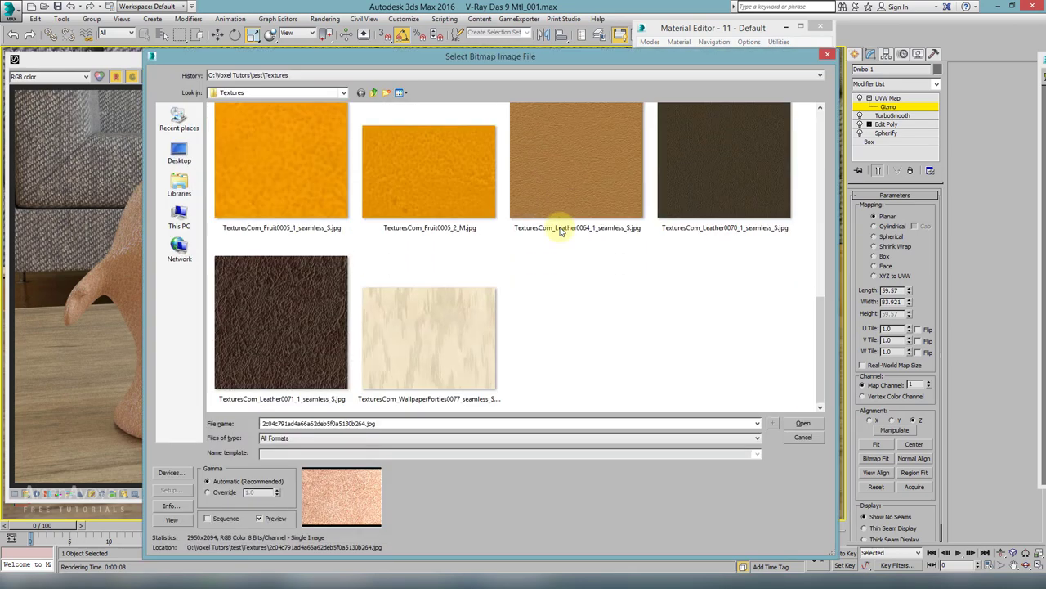
click(303, 169)
click(395, 175)
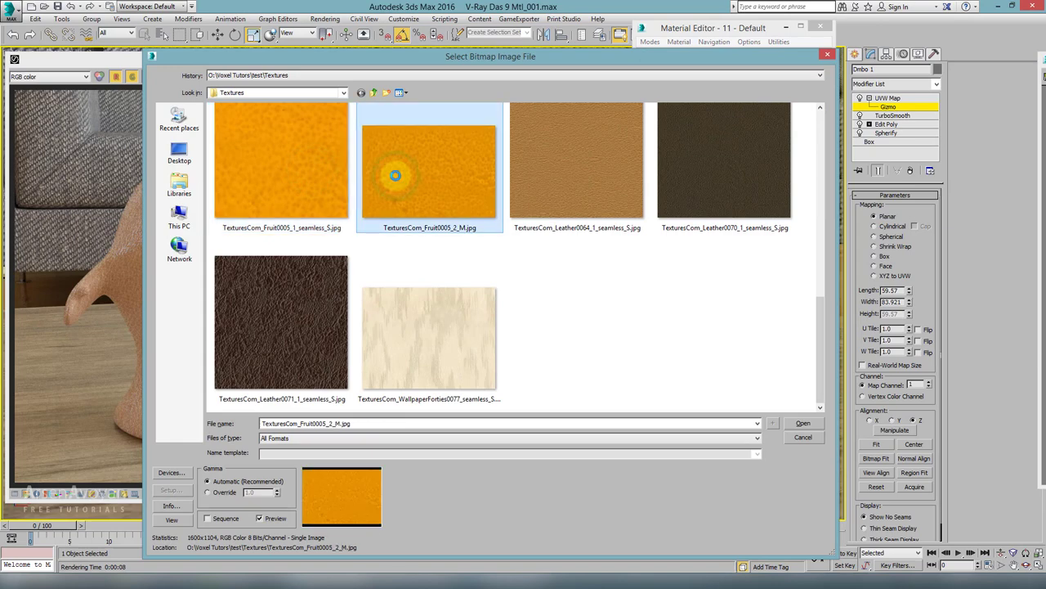
click(312, 170)
click(401, 189)
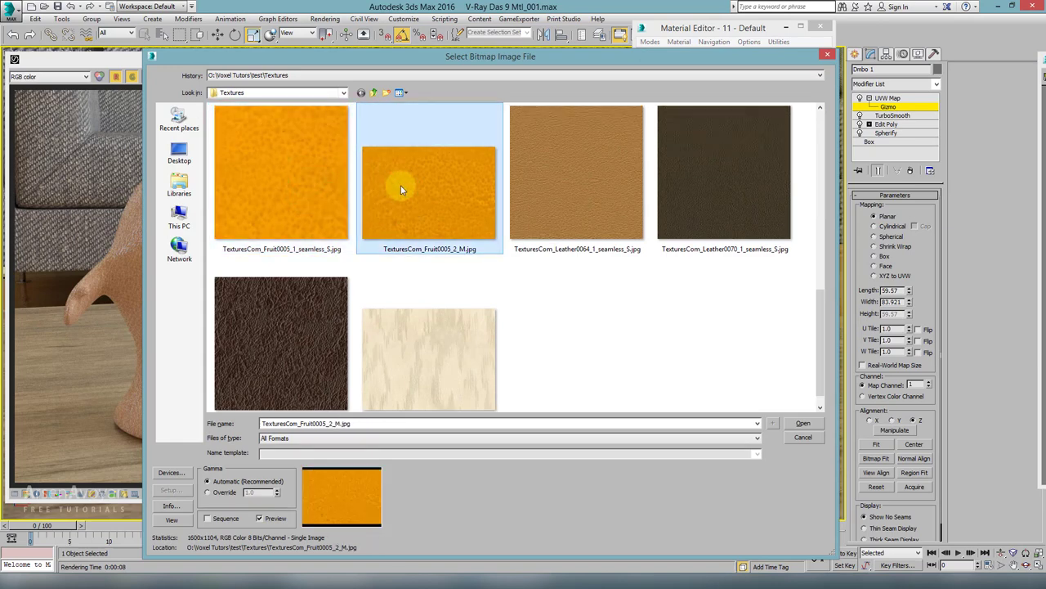
click(803, 422)
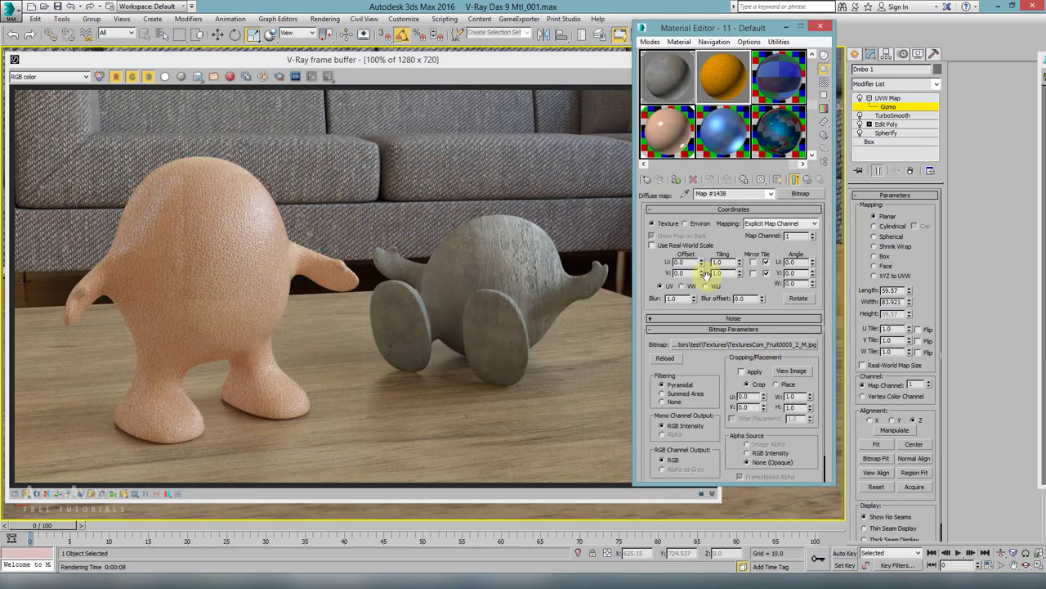
click(809, 178)
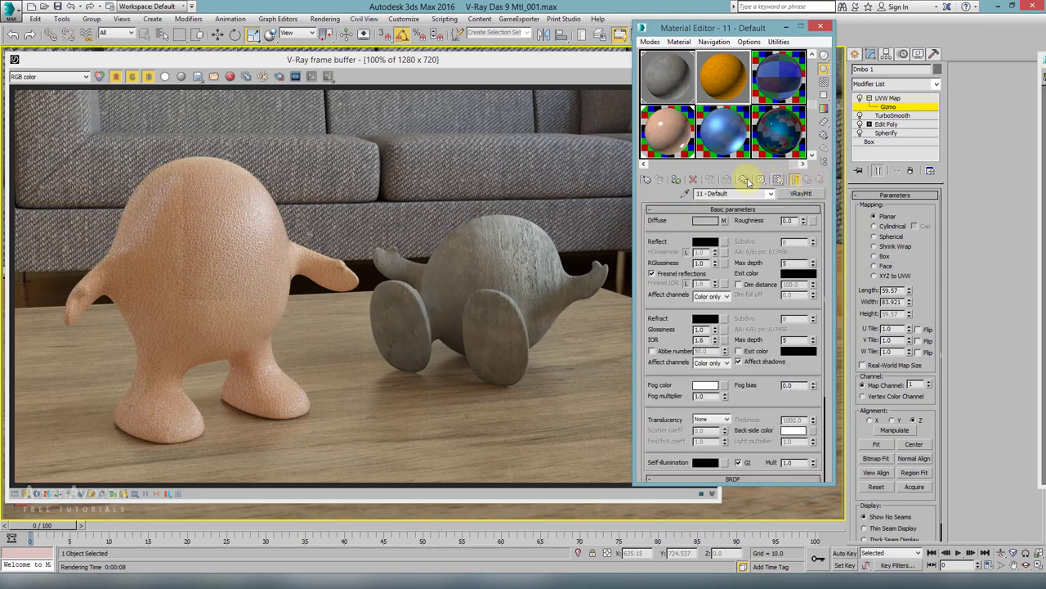
Set the 11 - Default material's reflection color to white (255) and its reflection glossiness to 0.85
click(699, 243)
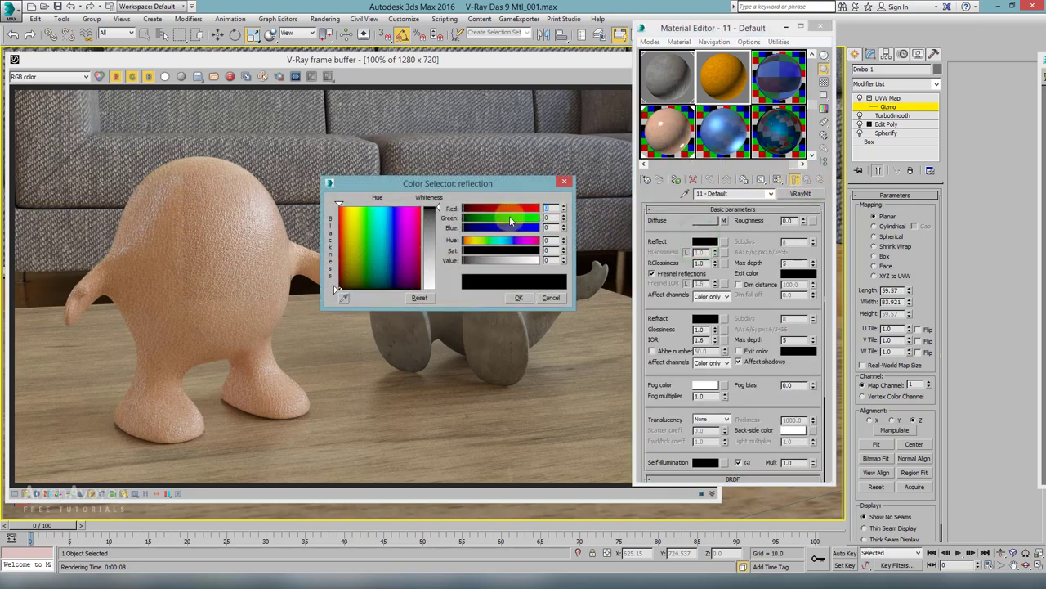
drag(438, 233, 438, 284)
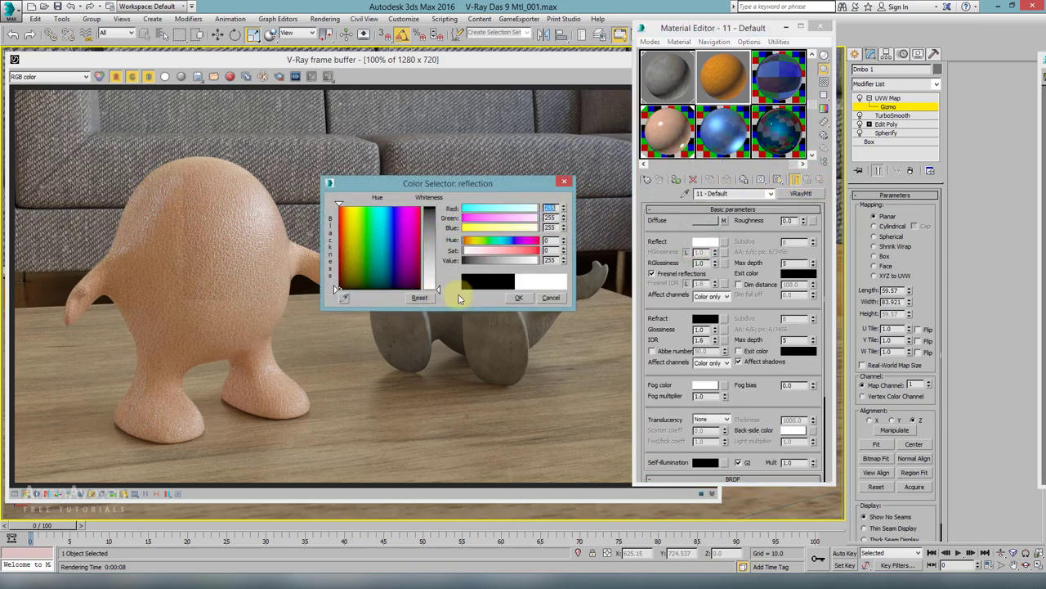
click(520, 297)
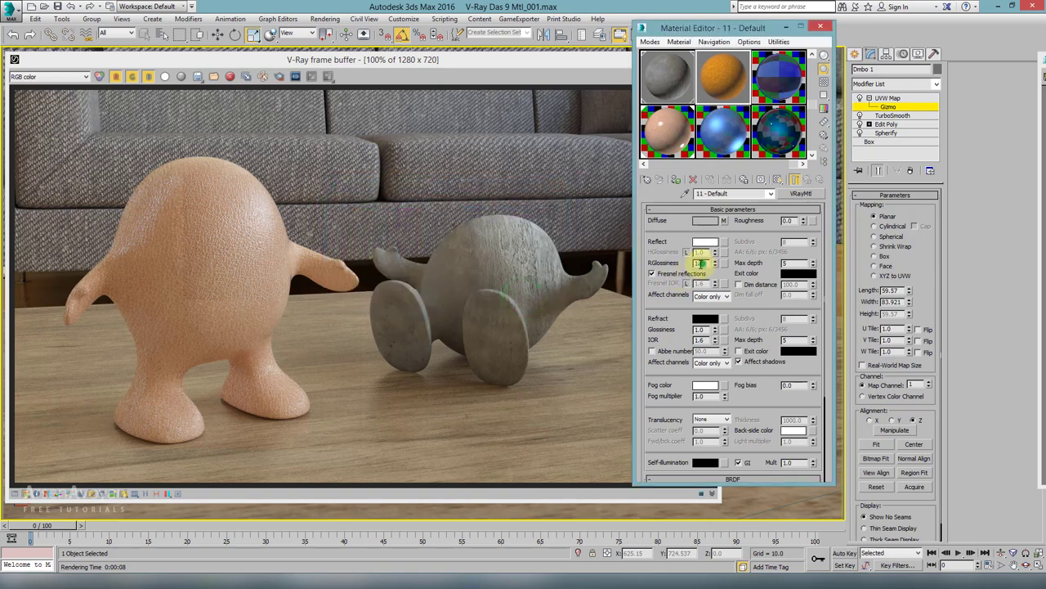
double_click(700, 263)
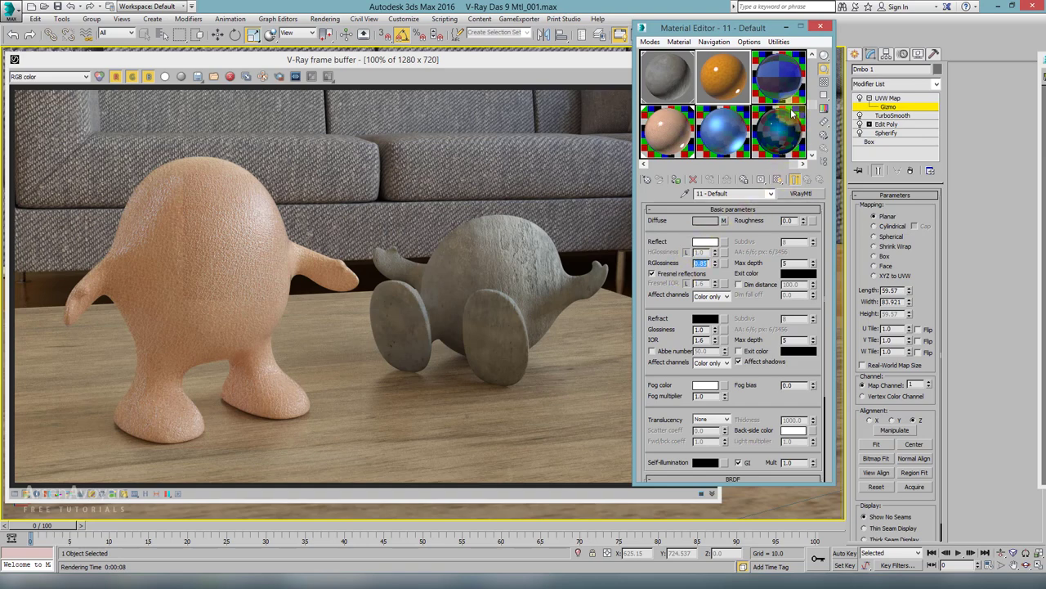
Copy the diffuse bitmap into the bump slot as a Copy and set the bump amount to 200, checking it in an enlarged material preview
double_click(733, 81)
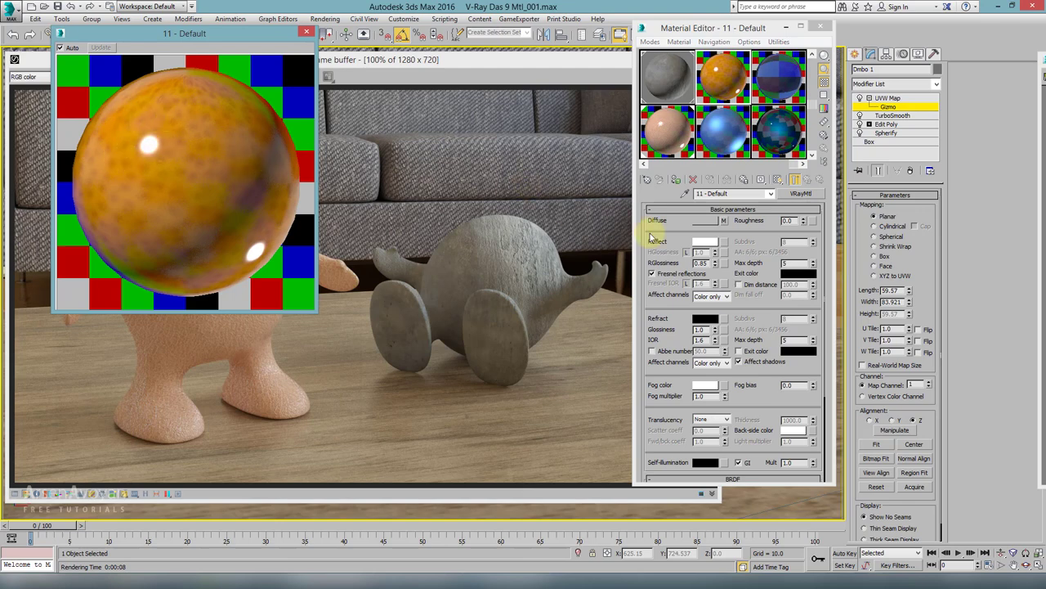
click(770, 321)
scroll(748, 352, down, 5)
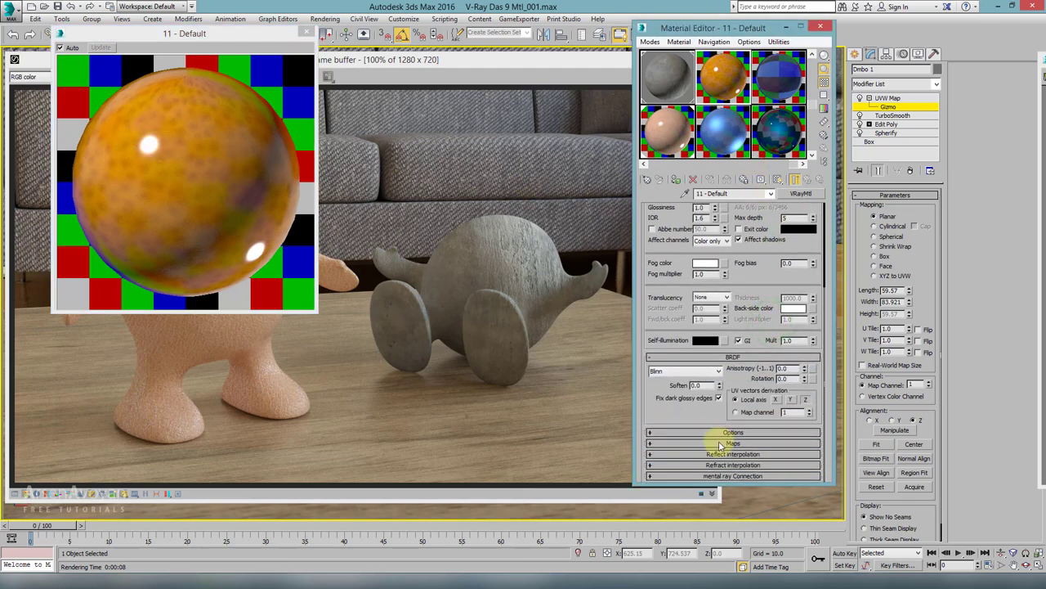
scroll(715, 445, down, 5)
drag(730, 292, 745, 442)
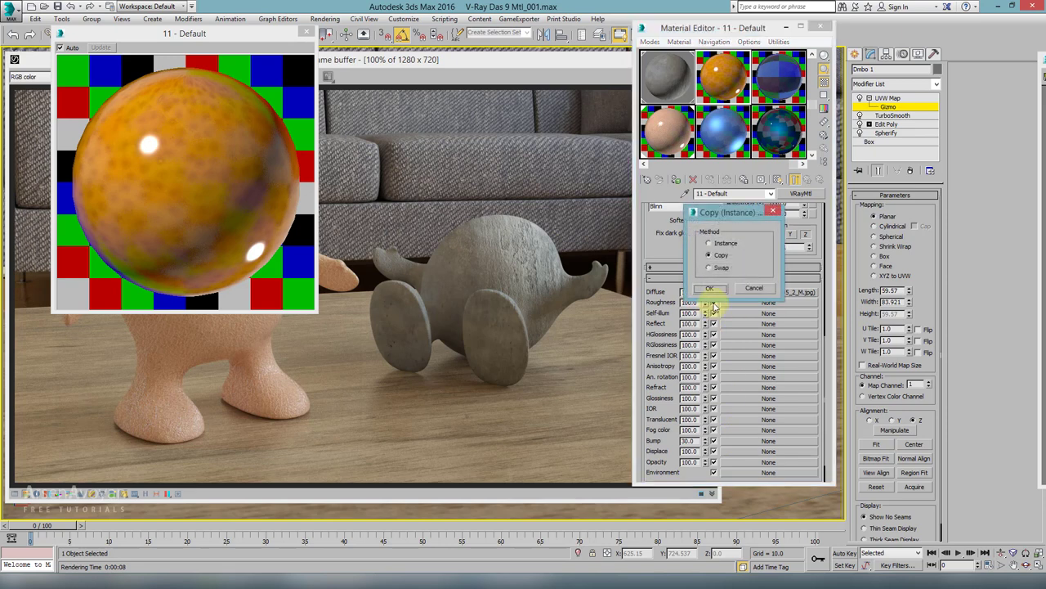
click(713, 289)
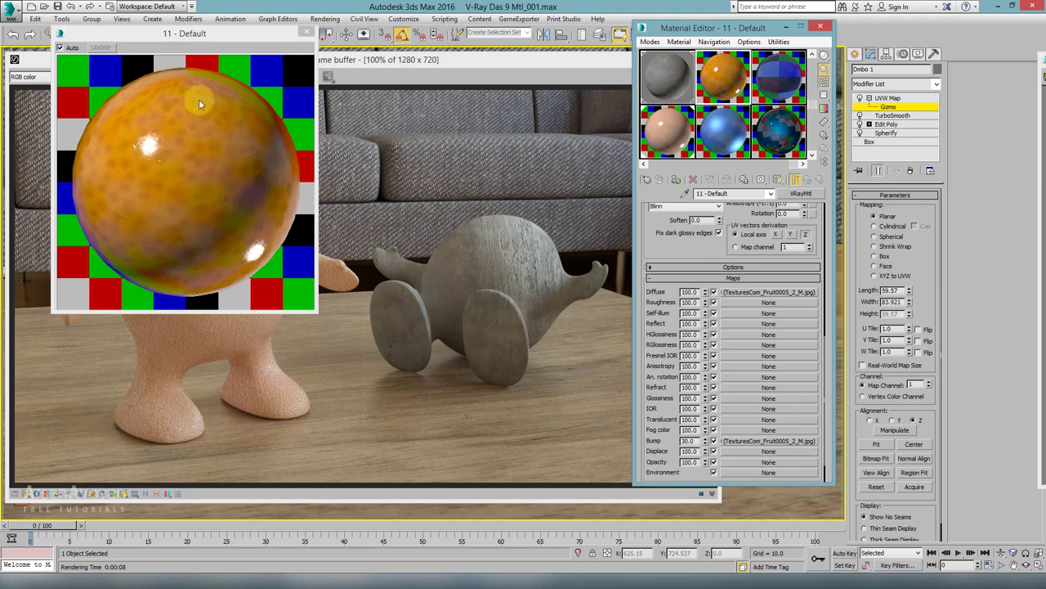
double_click(689, 441)
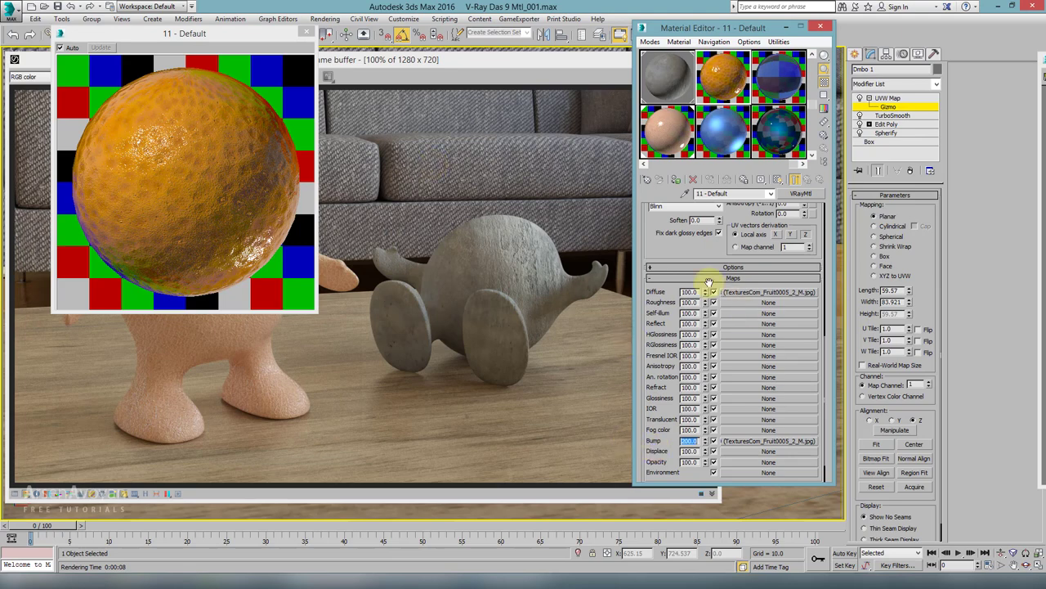
click(304, 35)
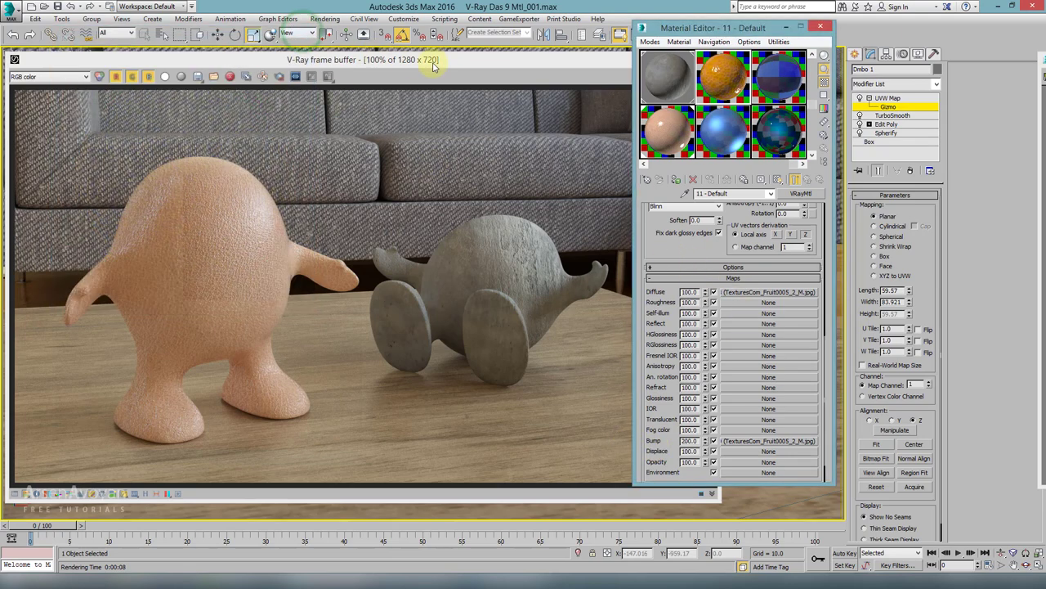
Assign the orange fruit material to the standing figure and show its diffuse bitmap in the viewport
click(527, 65)
click(671, 62)
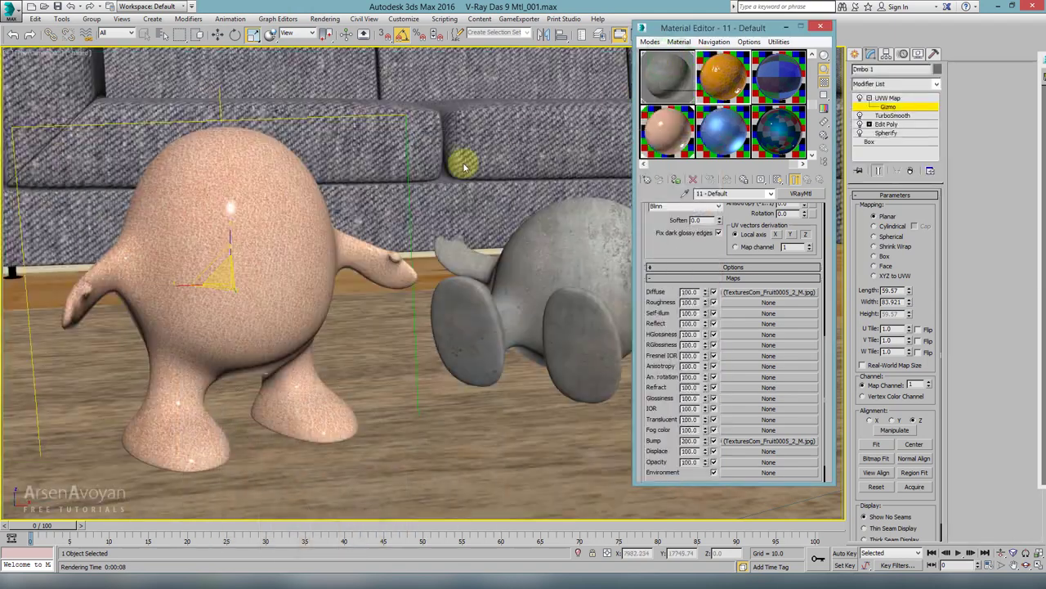
click(675, 181)
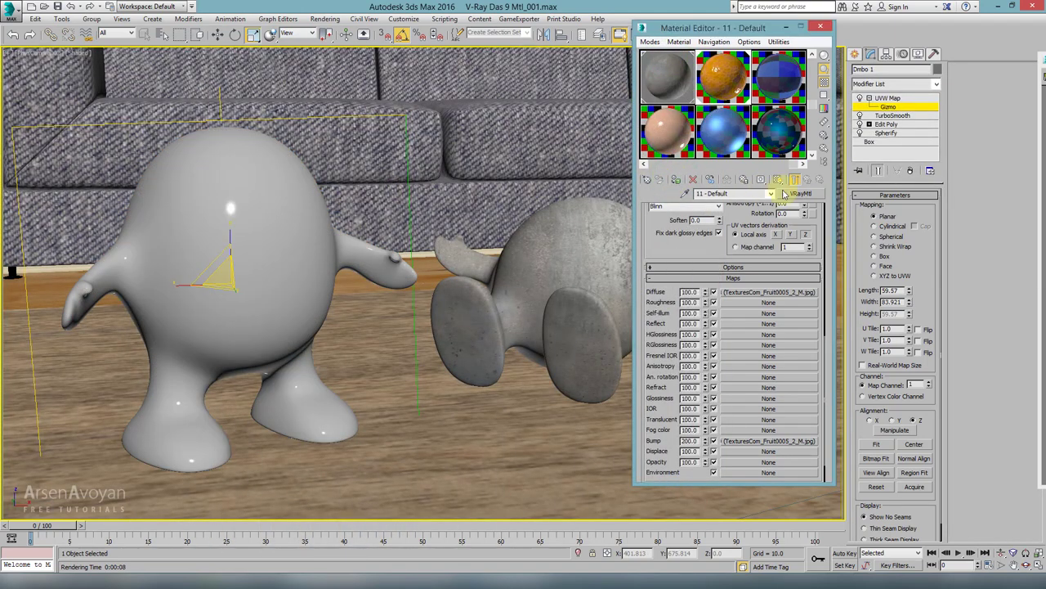
click(768, 292)
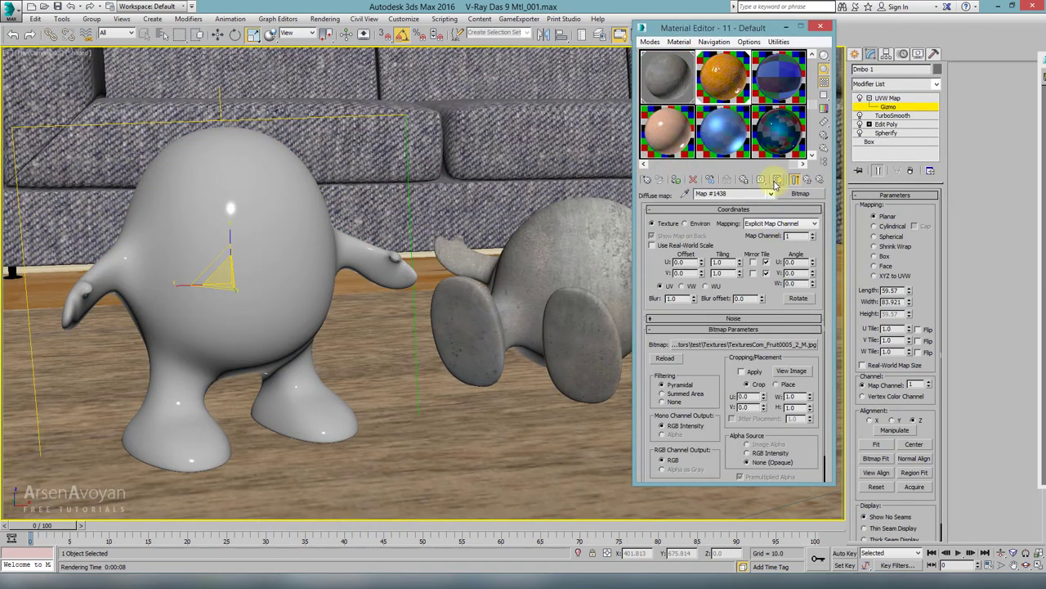
click(776, 181)
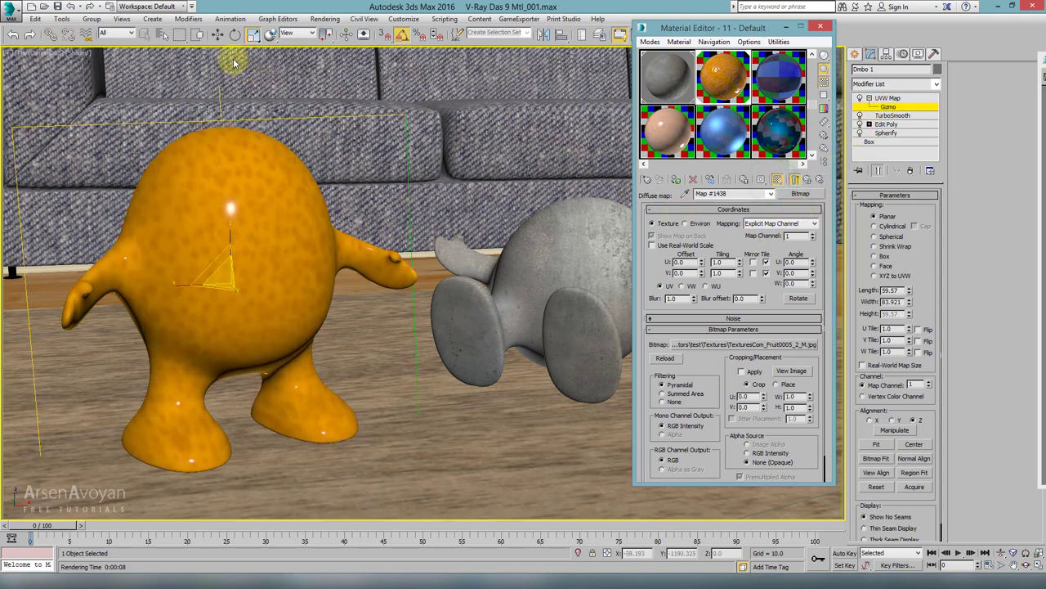
Scale down the standing figure's UVW Map gizmo and render the scene
drag(221, 277, 224, 322)
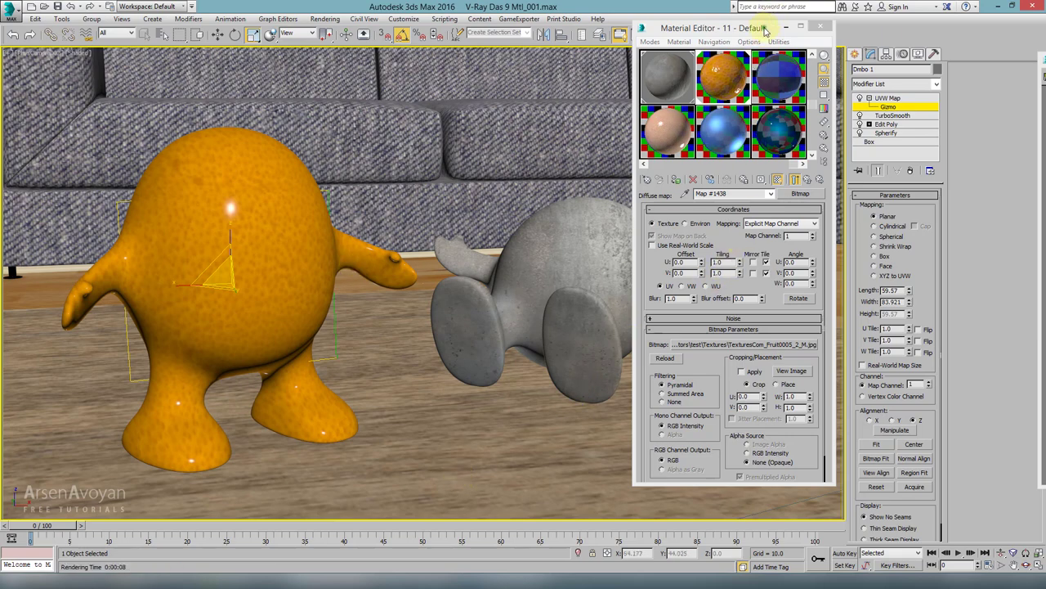
drag(765, 30, 757, 62)
click(733, 34)
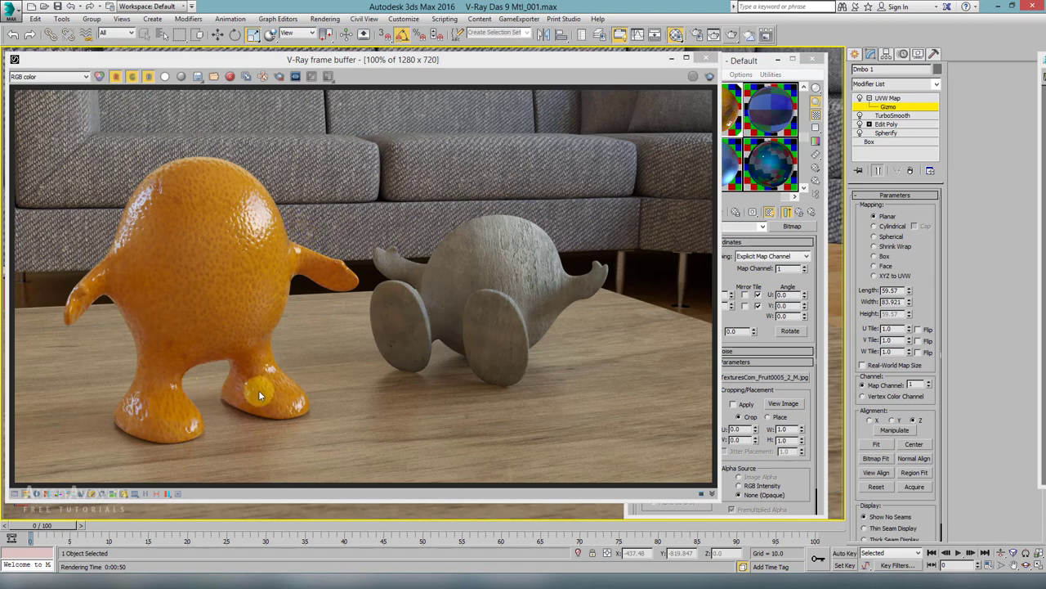
Return to the orange material's basic parameters, check its reflection color, and lower the reflection glossiness
drag(760, 65, 771, 60)
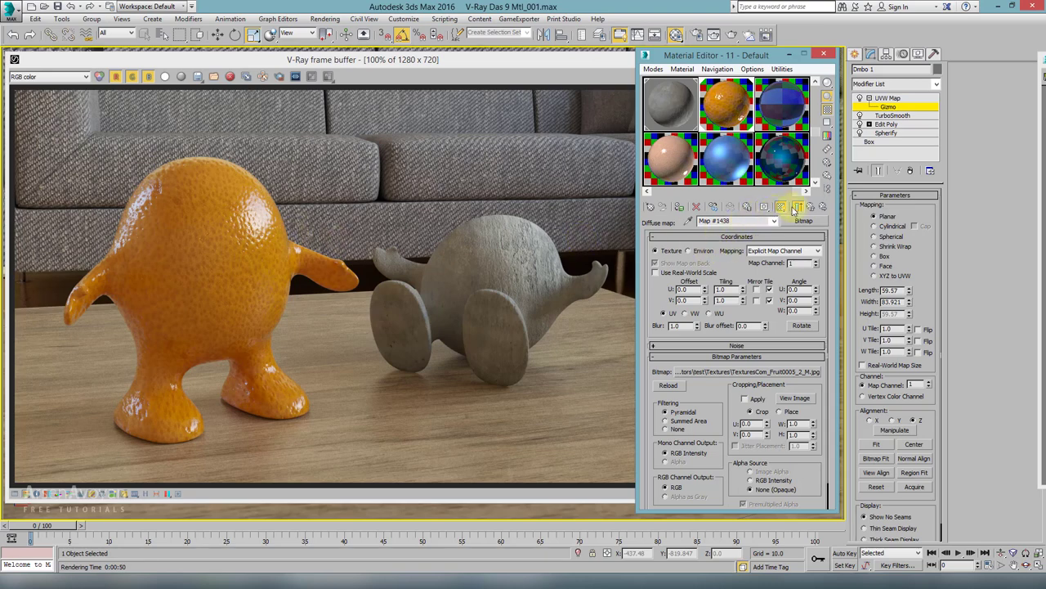
click(811, 207)
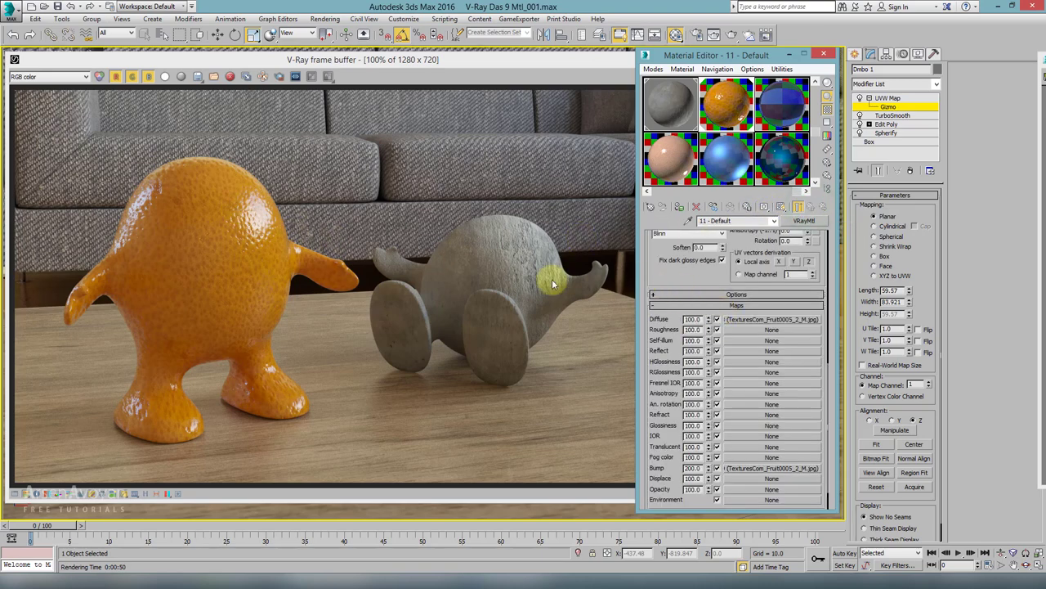
scroll(671, 270, up, 6)
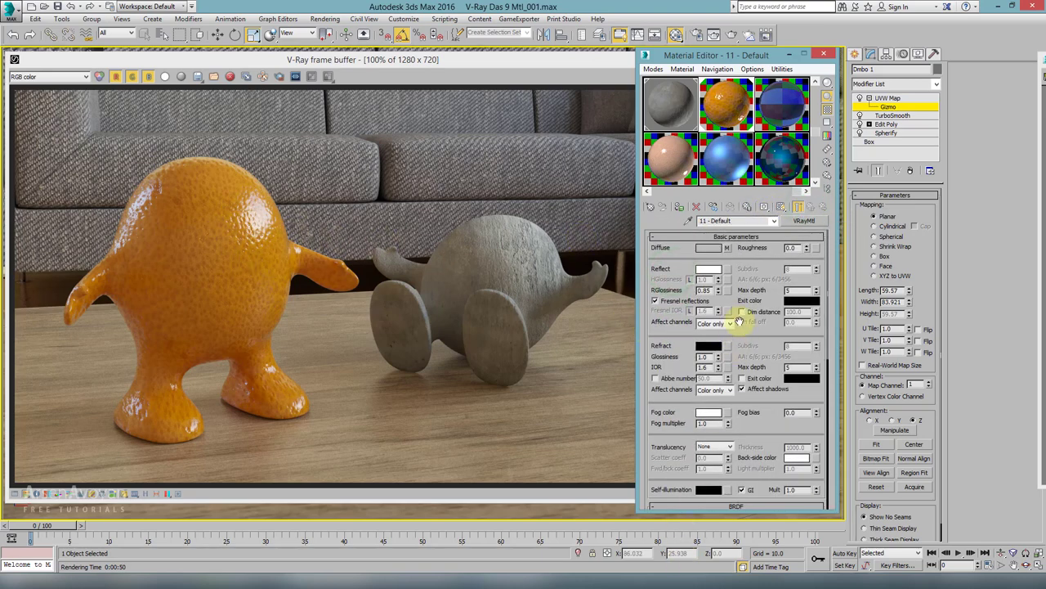
click(708, 271)
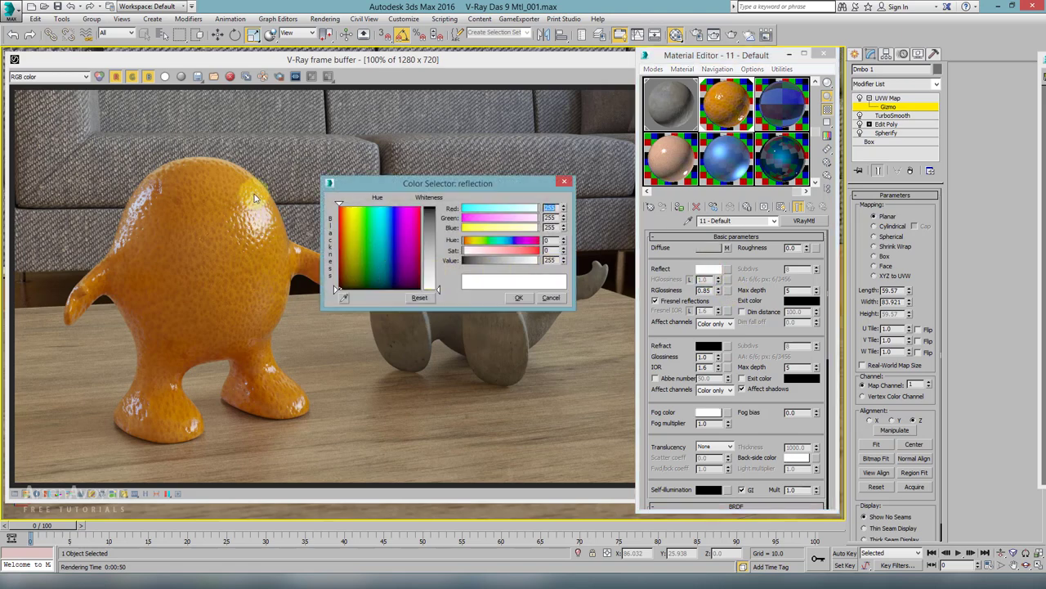
click(521, 298)
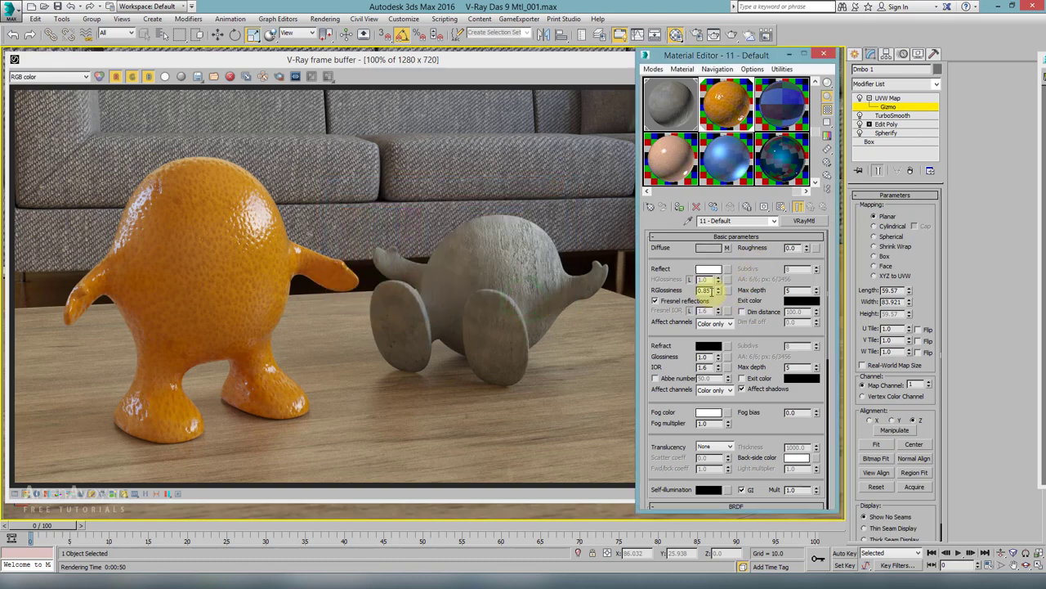
double_click(705, 290)
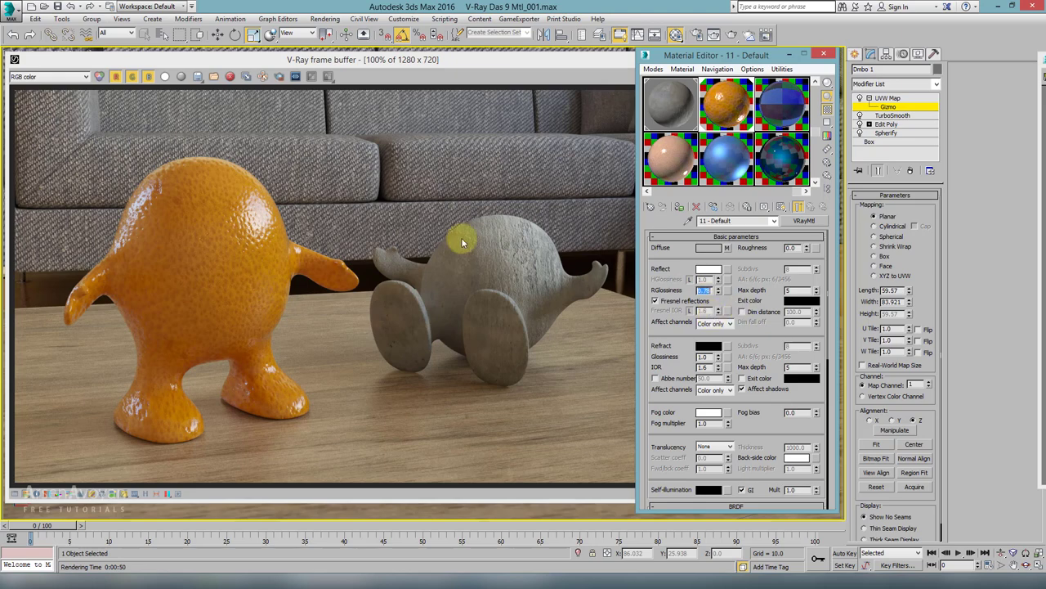
Enable region rendering, enlarge the region to enclose the whole standing figure, and render it
click(279, 76)
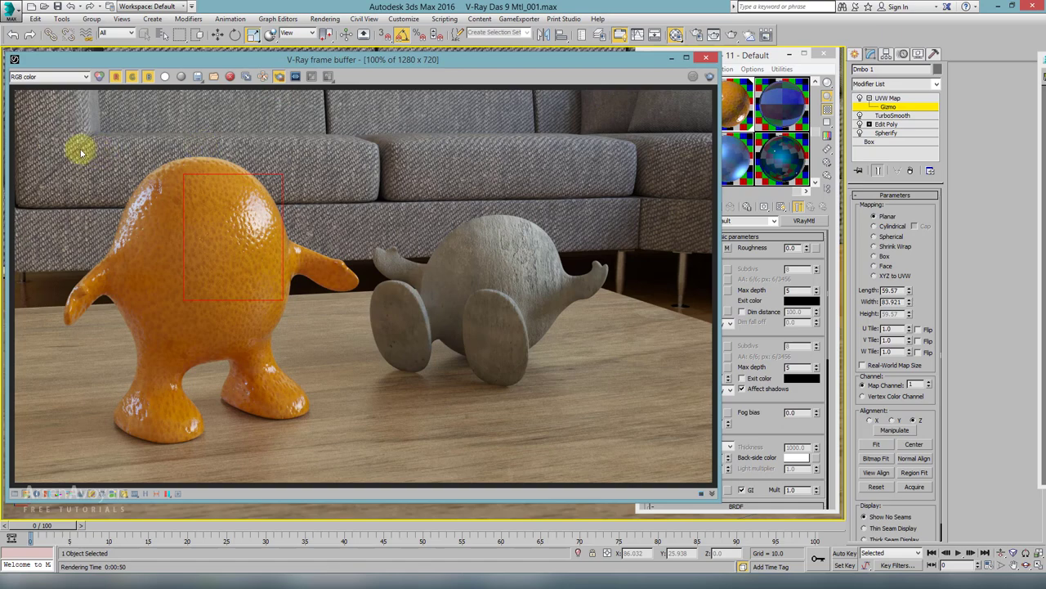
drag(81, 152, 60, 155)
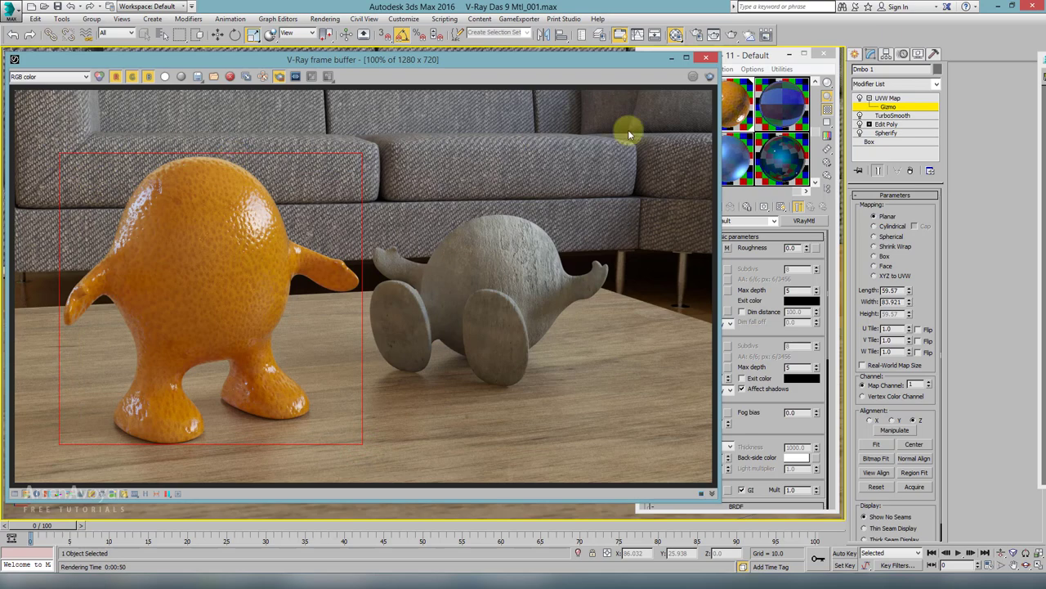
click(708, 77)
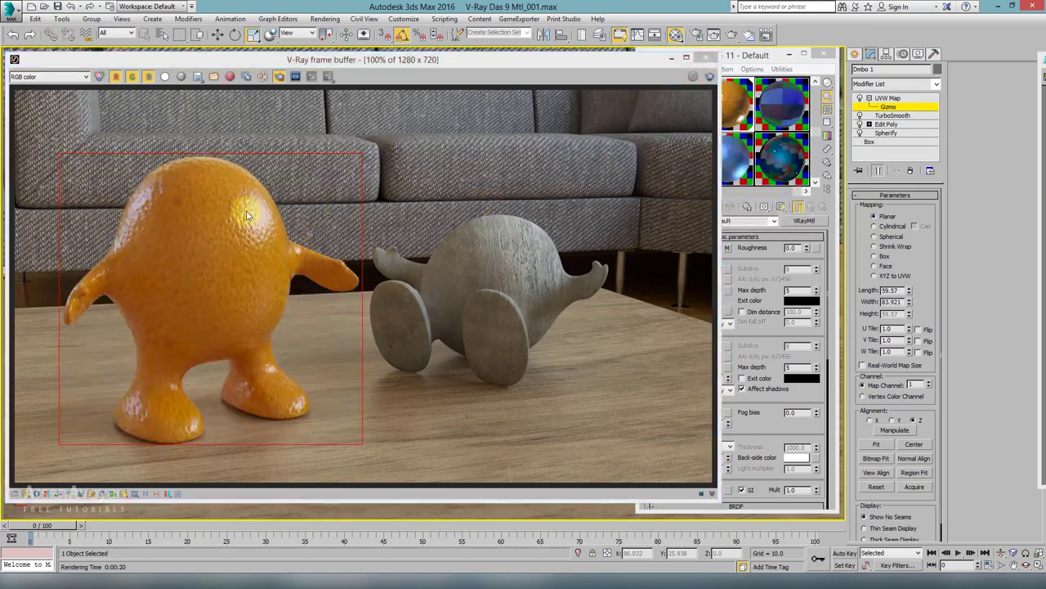
Set the orange material's reflection glossiness to 0.7 and render the standing figure's region again
click(748, 260)
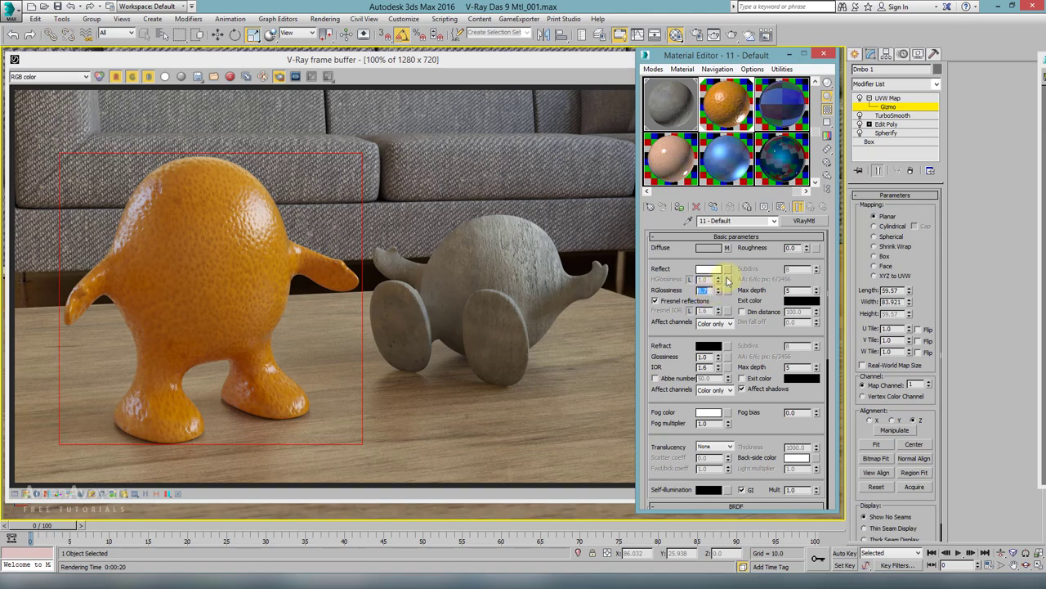
click(634, 63)
click(709, 76)
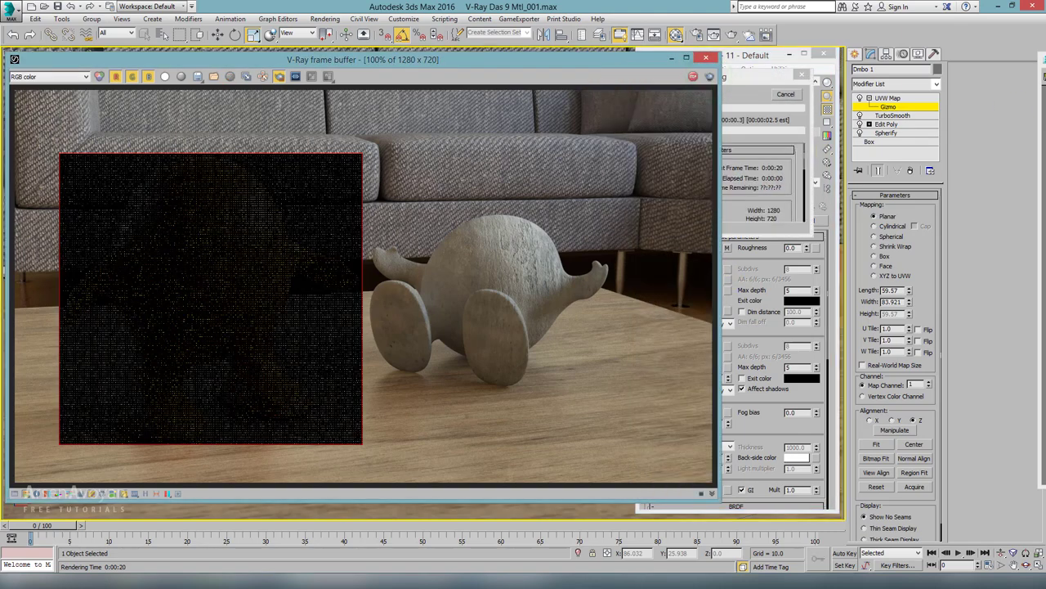
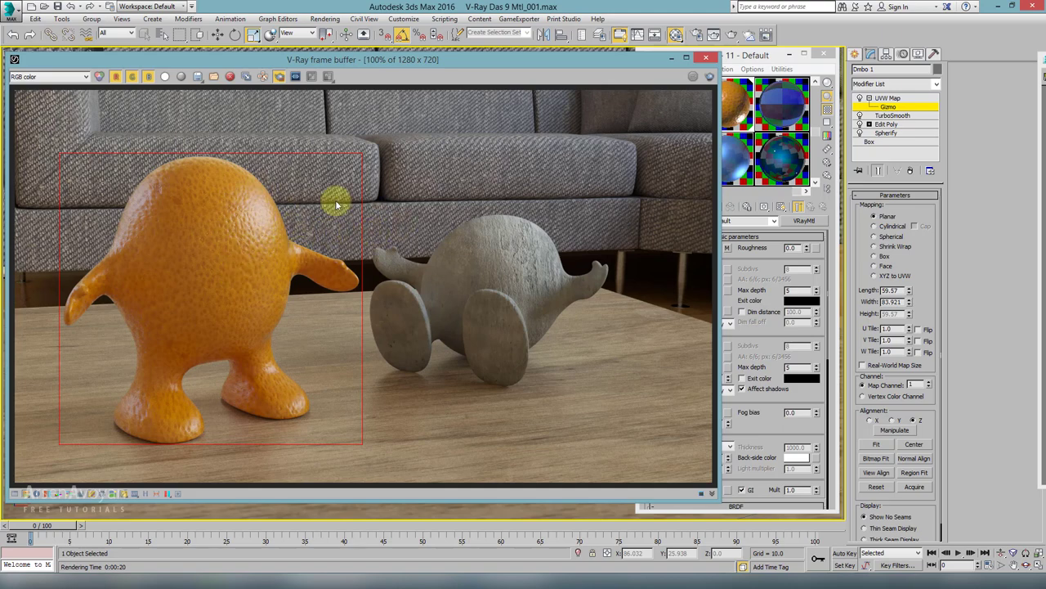
drag(487, 59, 482, 60)
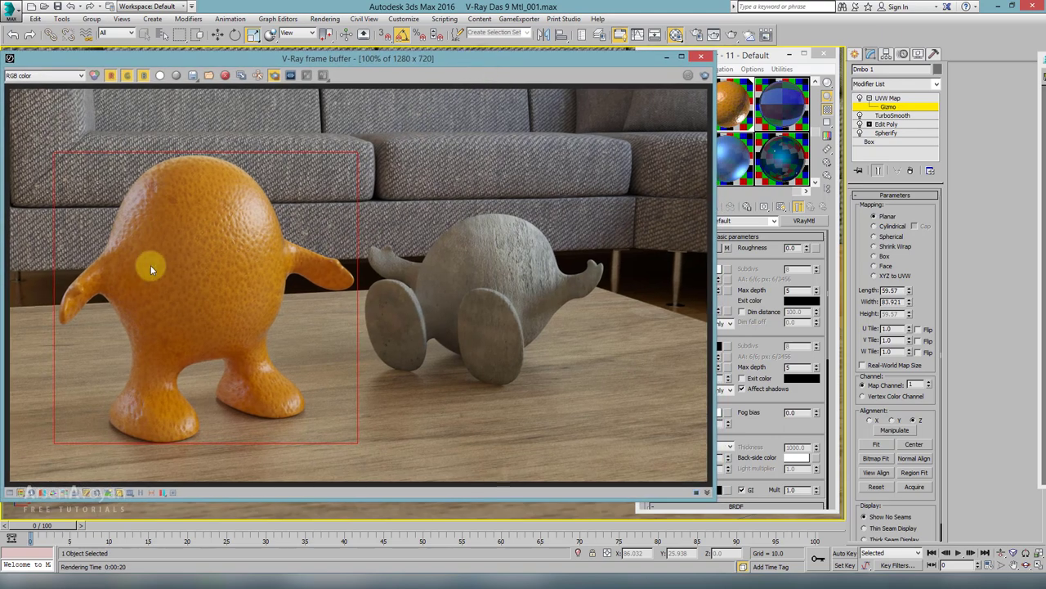
scroll(246, 258, down, 3)
scroll(259, 285, up, 3)
Turn the first unused material slot into a VRayCarPaintMtl and look through its base, flake, coat, options and map settings
click(781, 63)
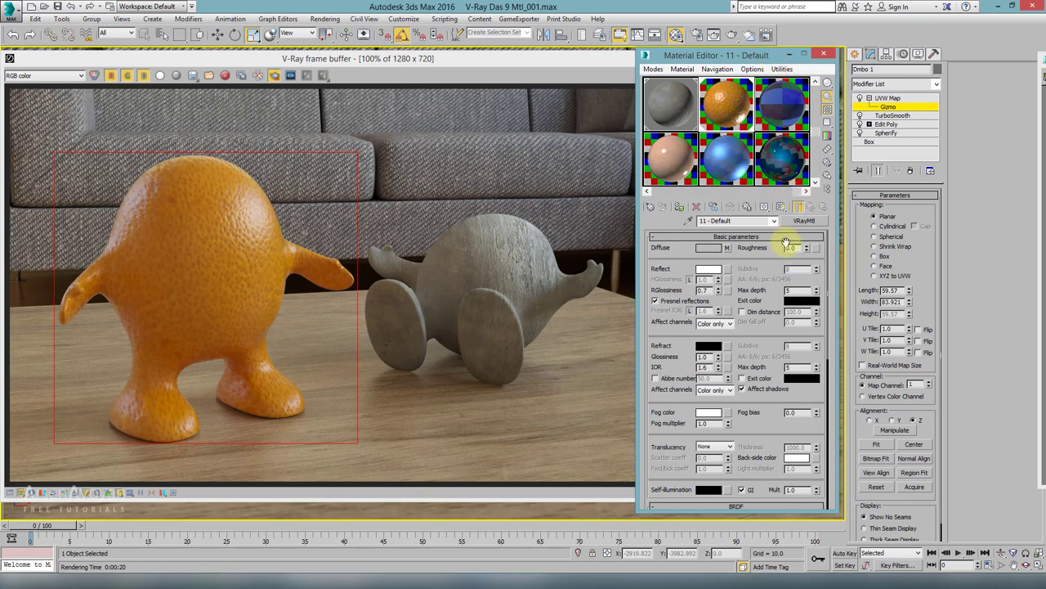
click(601, 278)
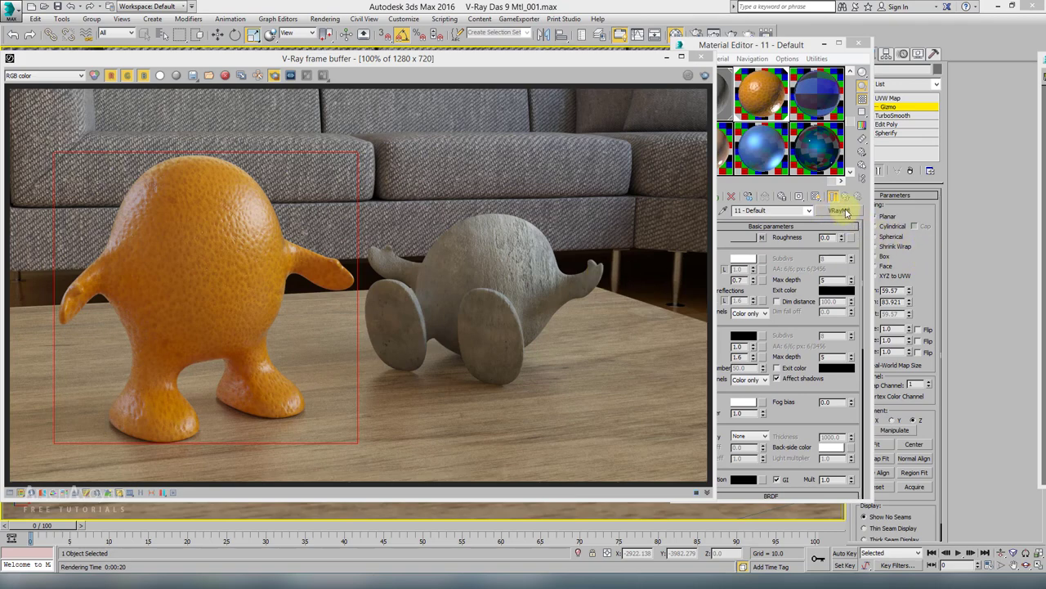
click(807, 52)
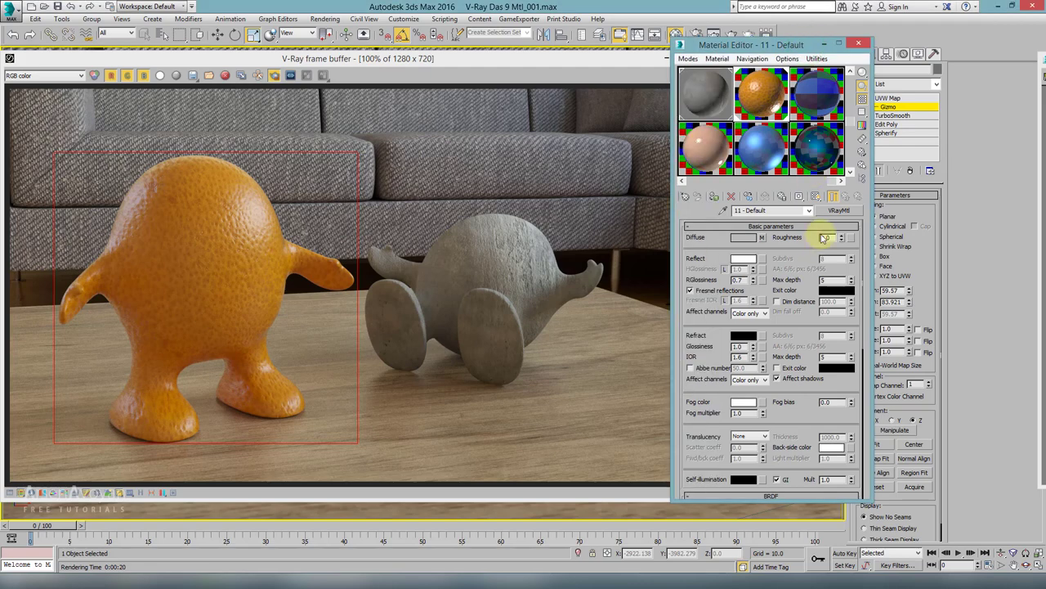
scroll(740, 131, down, 2)
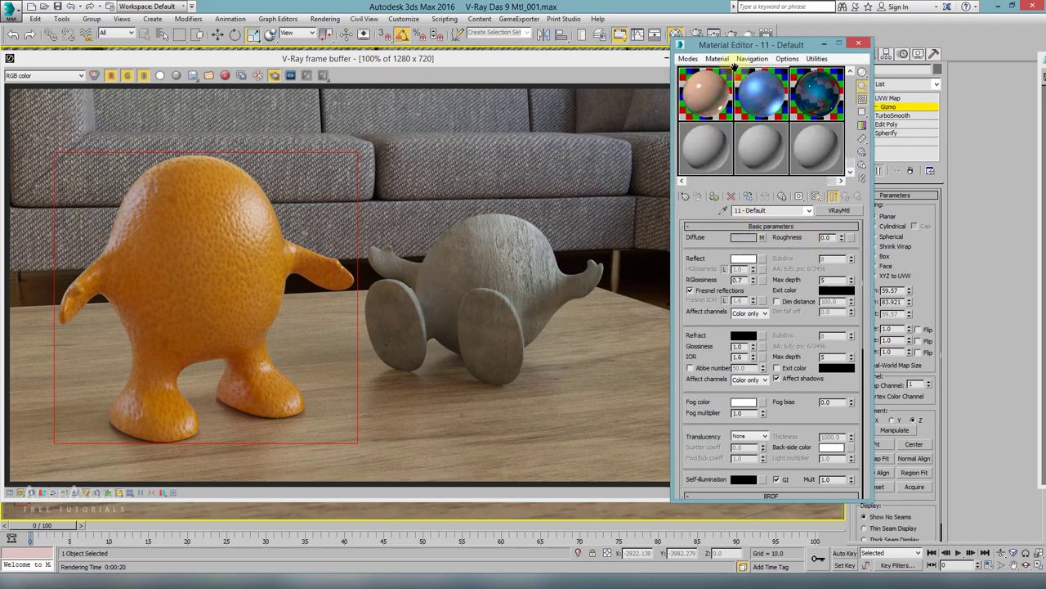
click(712, 147)
click(830, 210)
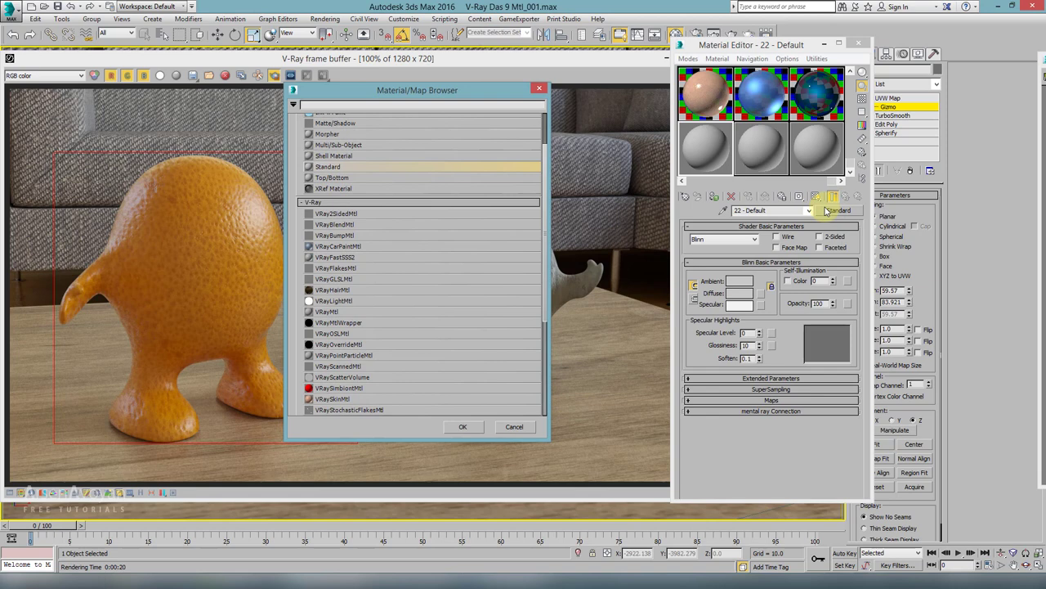
click(347, 245)
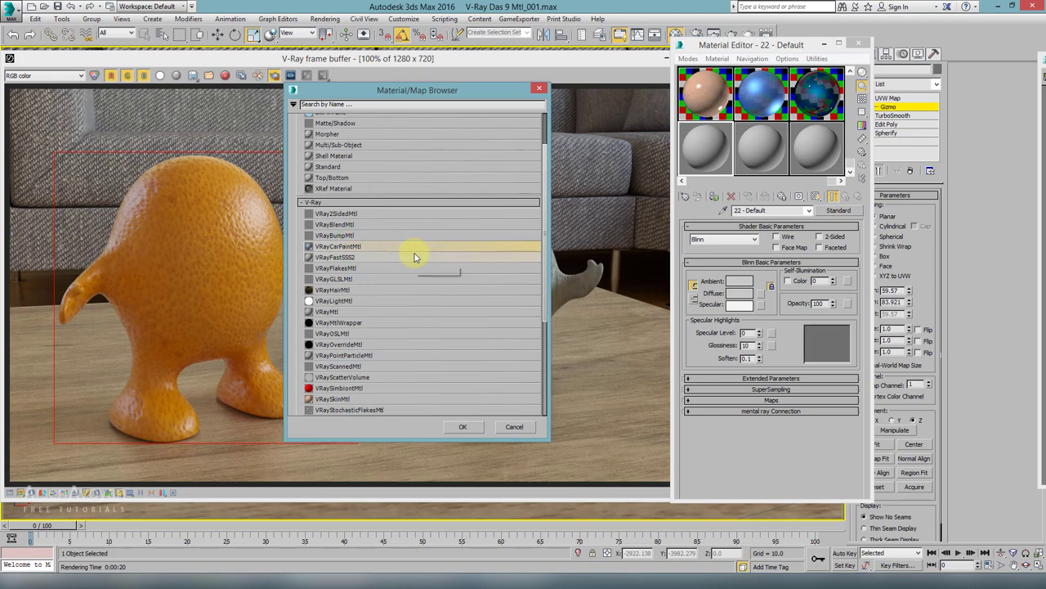
double_click(341, 248)
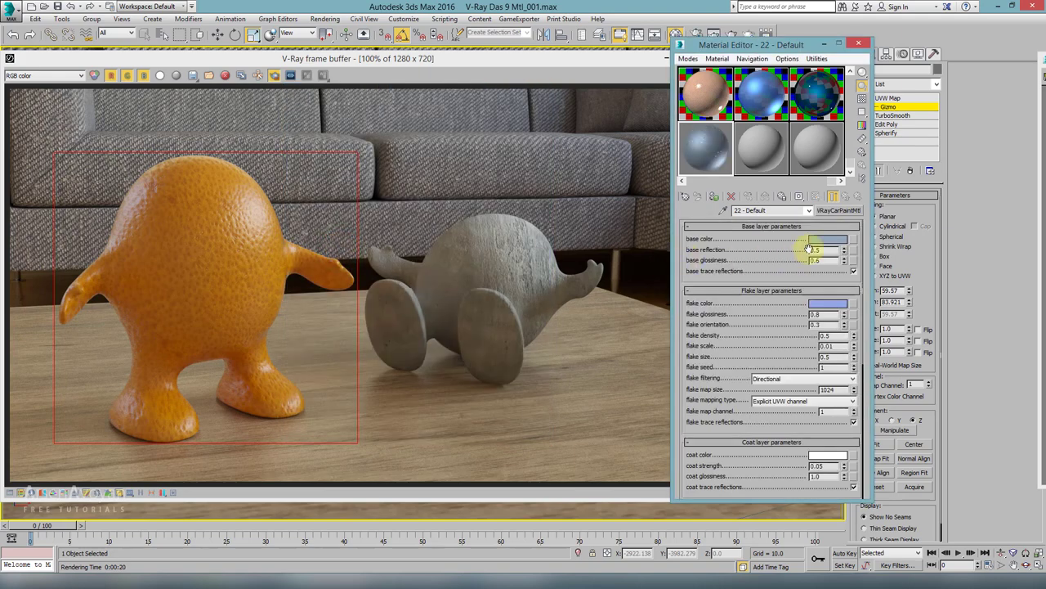
scroll(785, 336, down, 5)
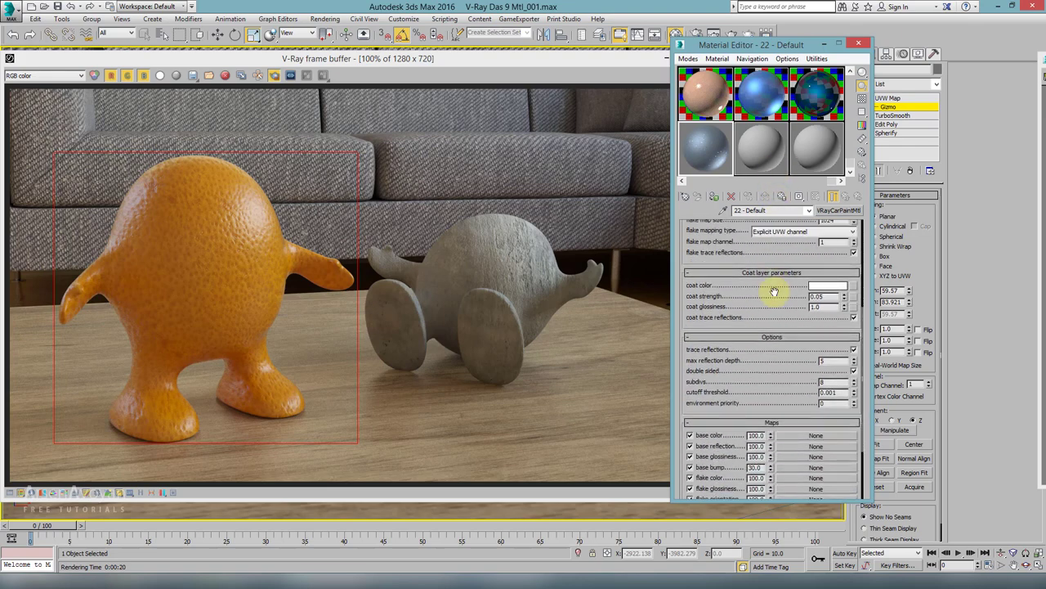
scroll(778, 350, down, 1)
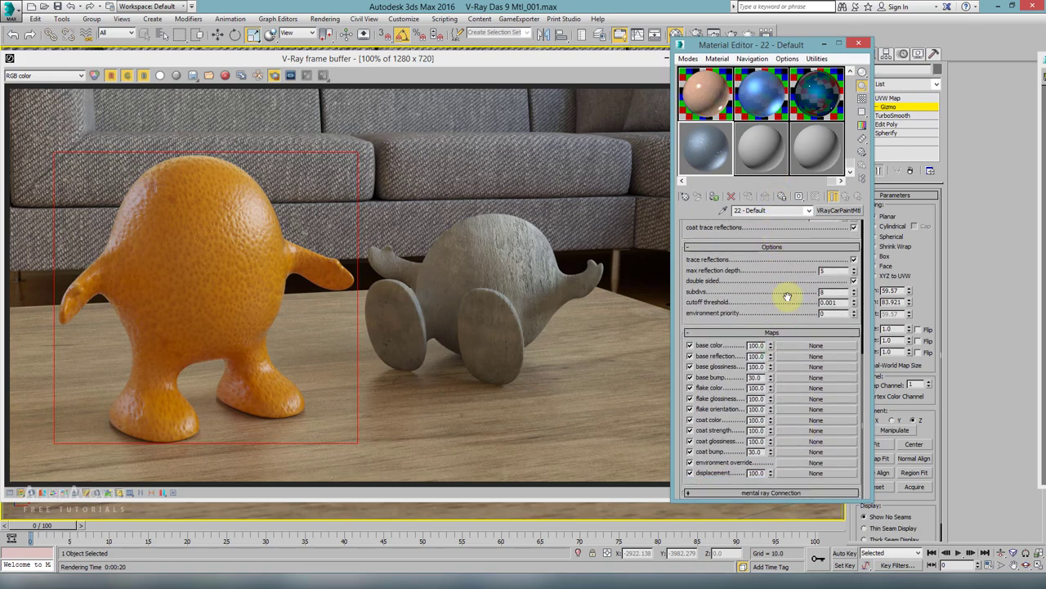
scroll(783, 327, down, 1)
scroll(779, 356, up, 6)
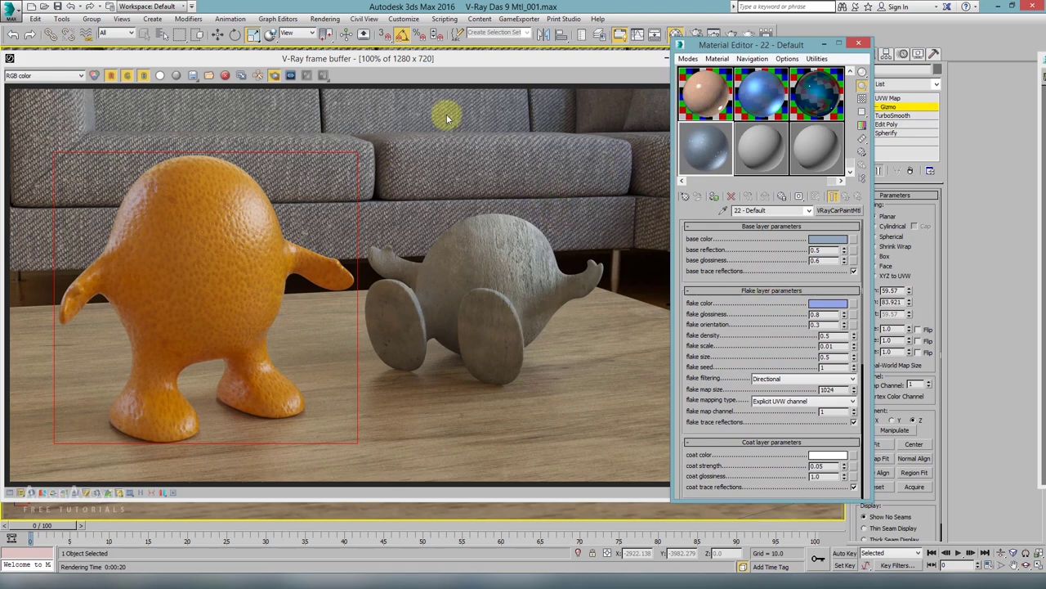
Assign the new car paint material to the standing figure and render its region
drag(601, 54, 577, 58)
click(716, 197)
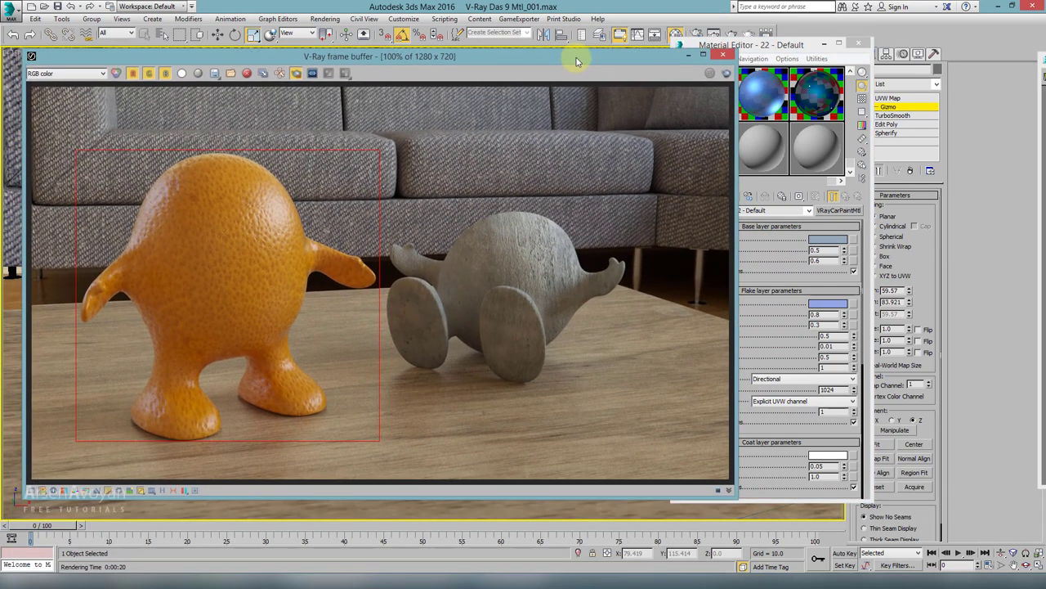
click(726, 74)
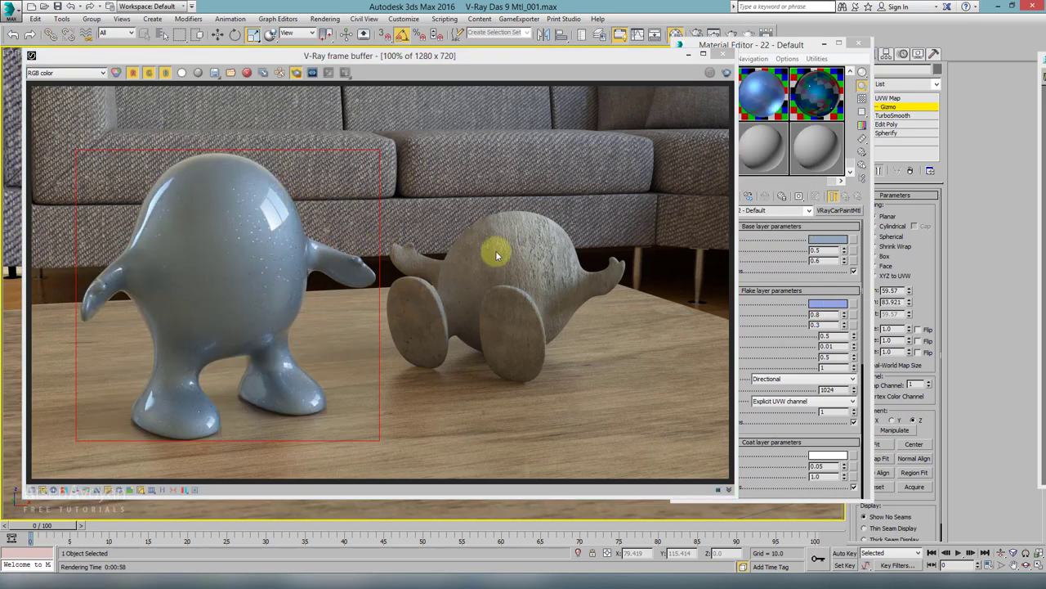
Select the seated figure and assign the existing blue VRayBlendMtl to it
drag(768, 45, 787, 39)
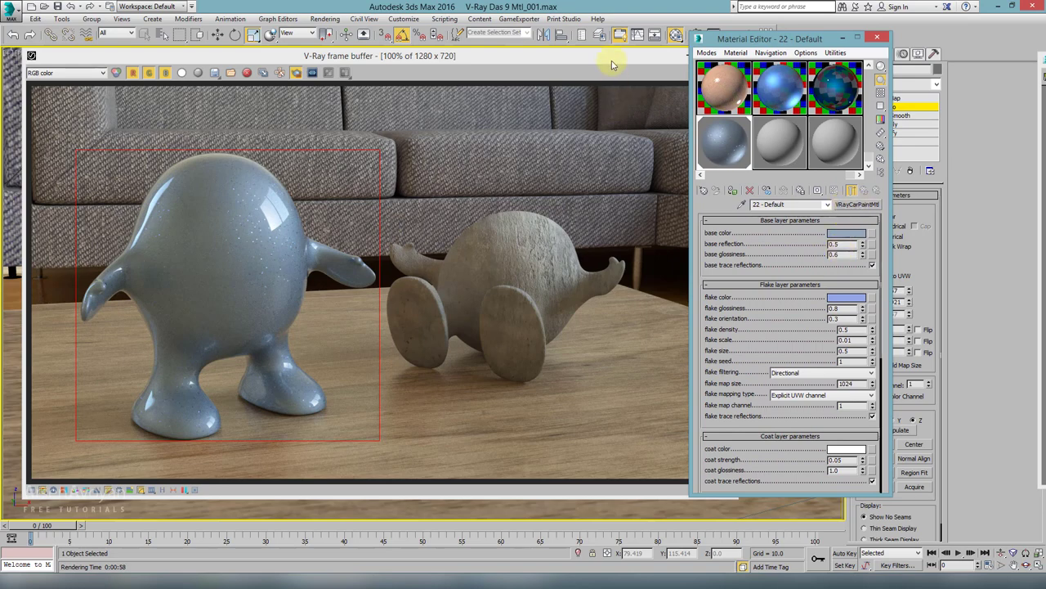
drag(612, 57, 322, 184)
click(594, 240)
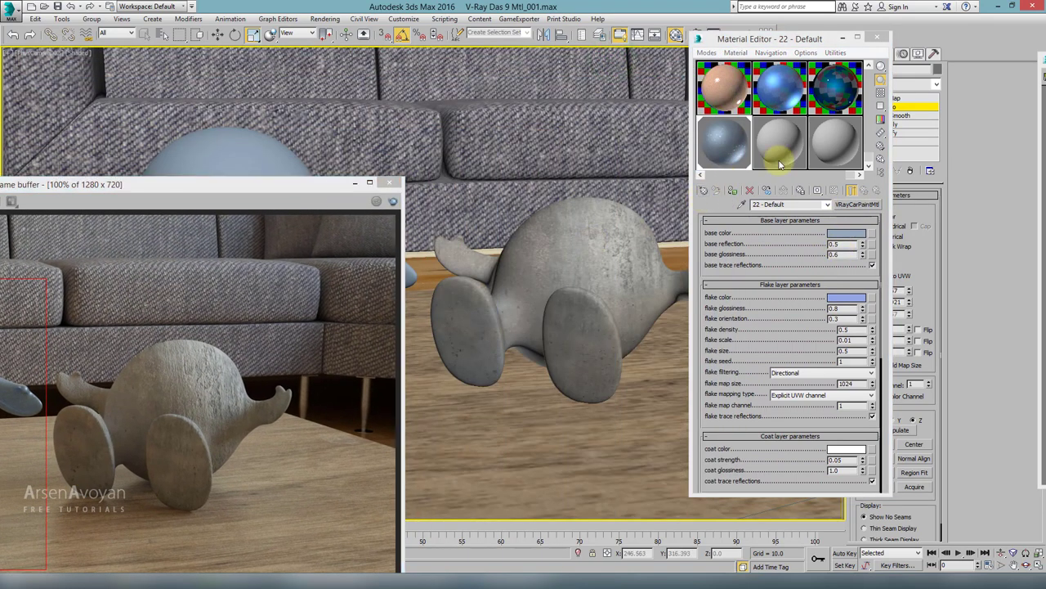
click(625, 237)
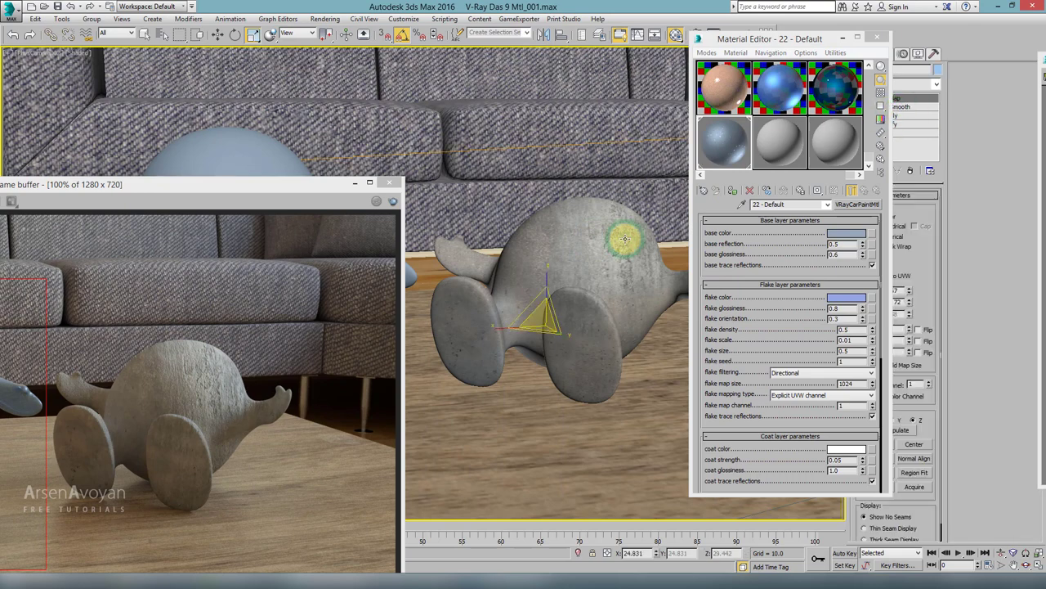
click(732, 190)
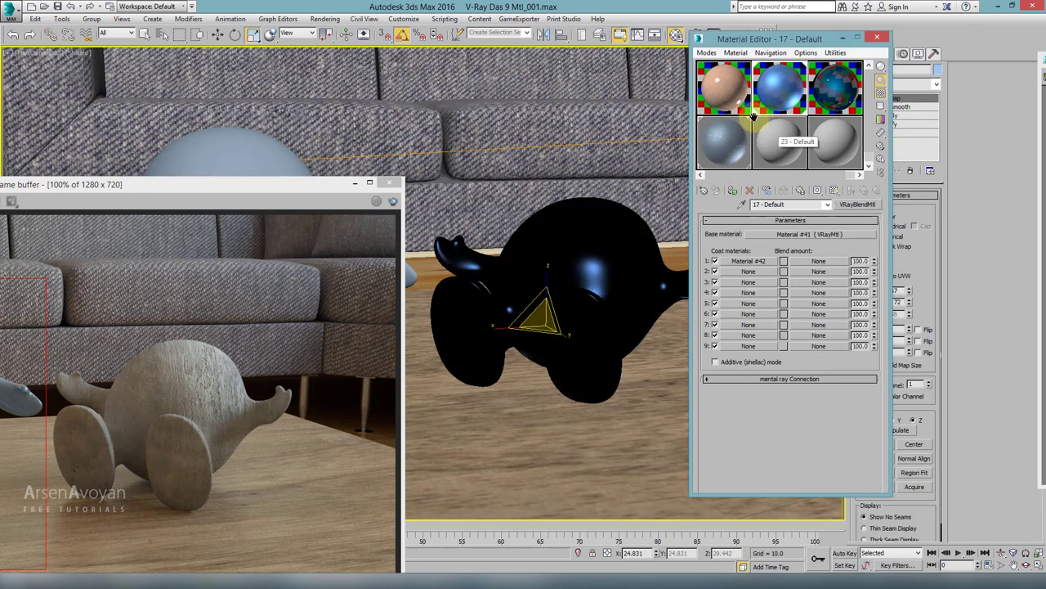
scroll(761, 127, up, 2)
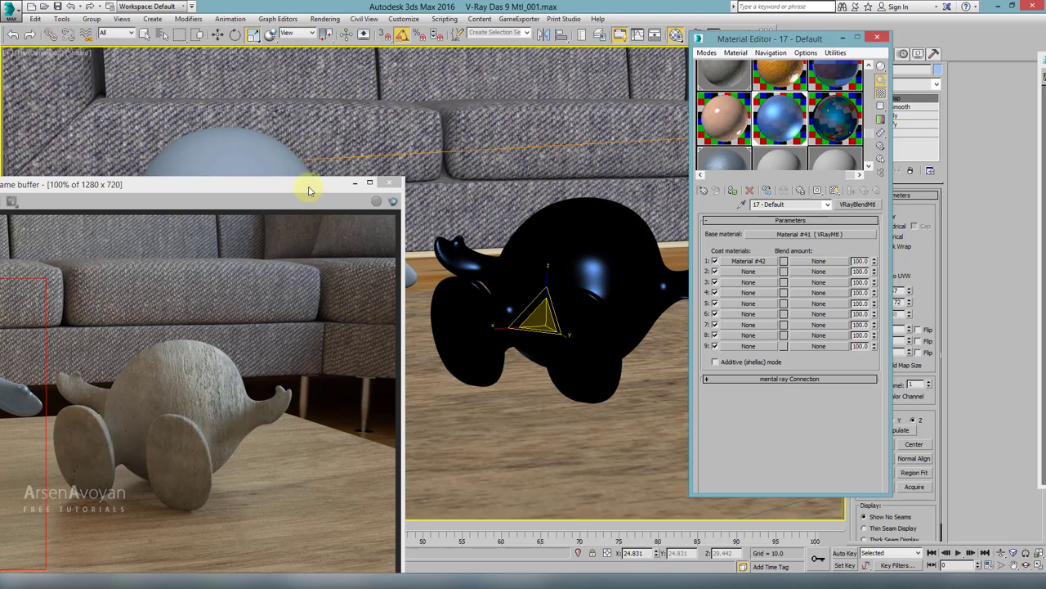
Copy the blue reflection color from the blend material's base VRayMtl into the car paint's base color and enable its sample background
drag(309, 189, 563, 154)
click(728, 153)
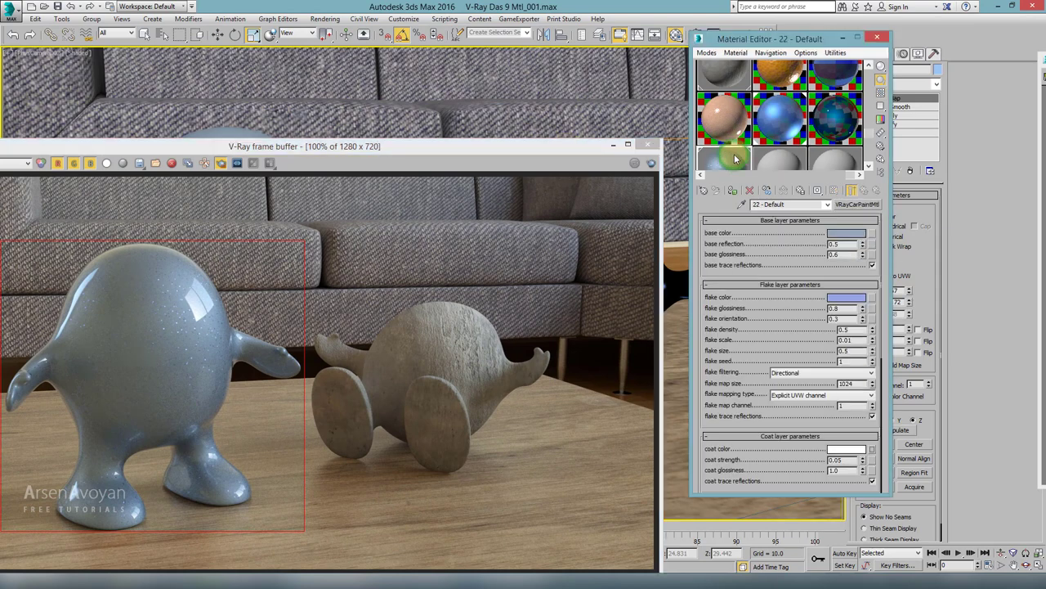
scroll(752, 148, down, 2)
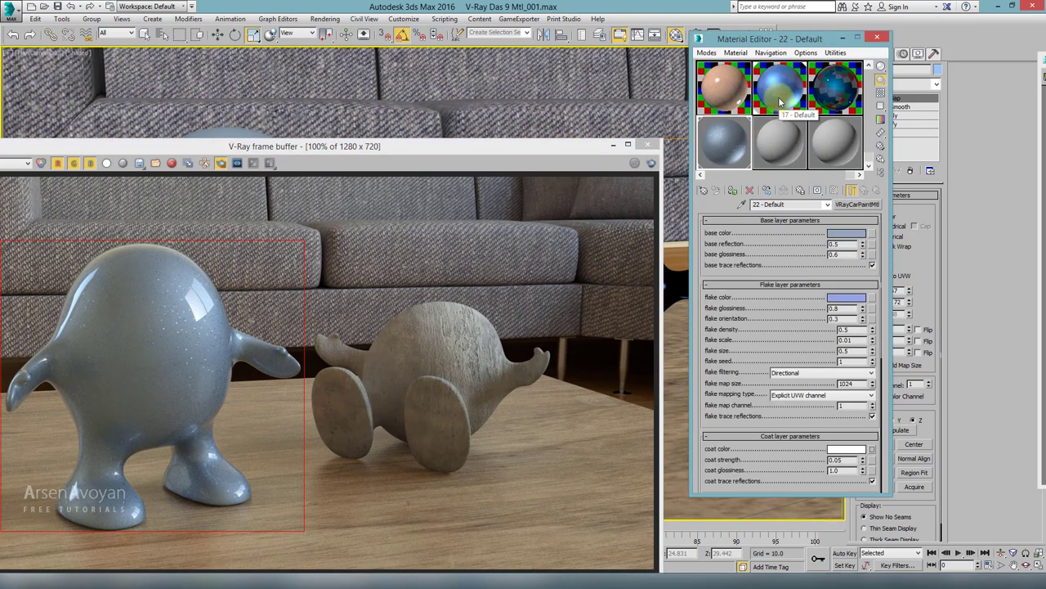
click(781, 94)
click(792, 235)
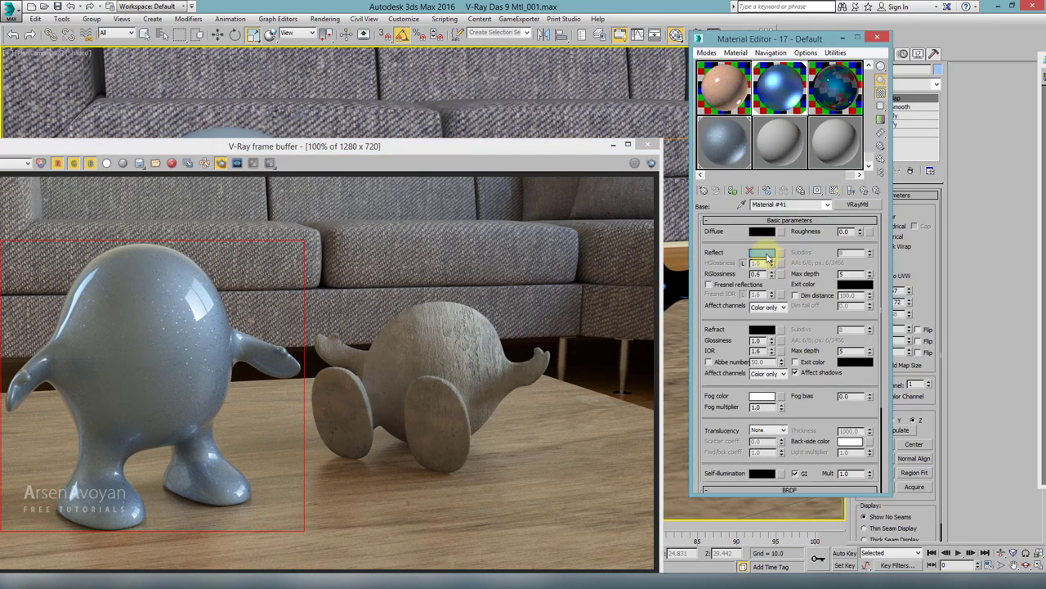
click(724, 143)
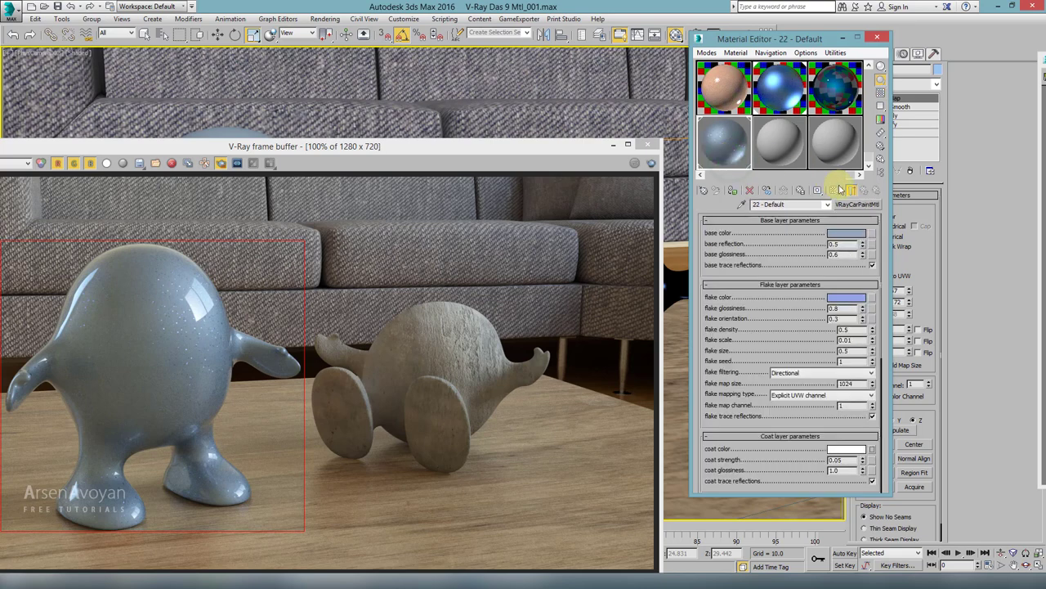
click(851, 190)
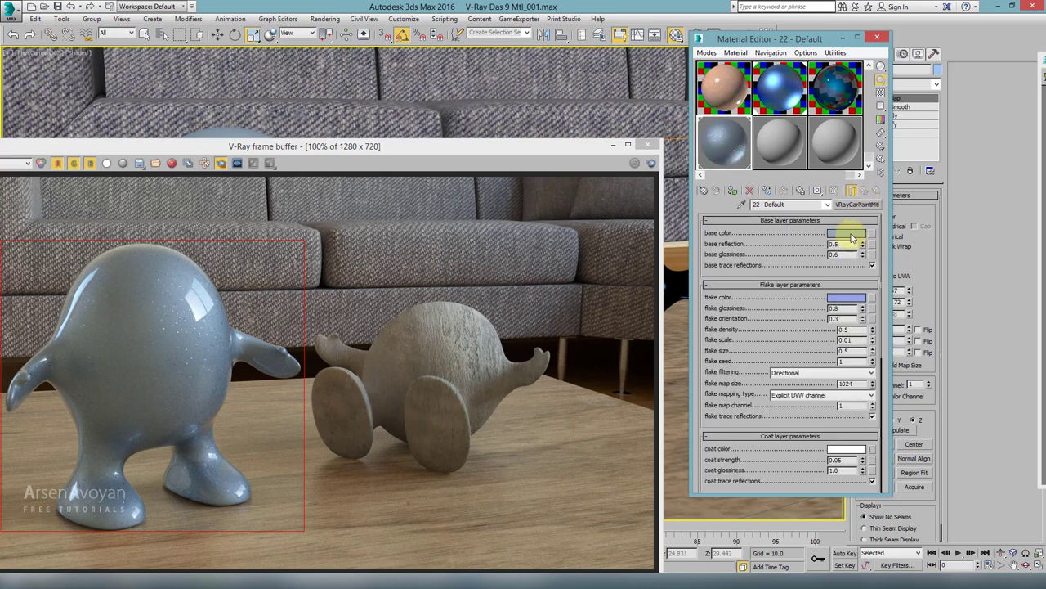
right_click(852, 237)
click(867, 253)
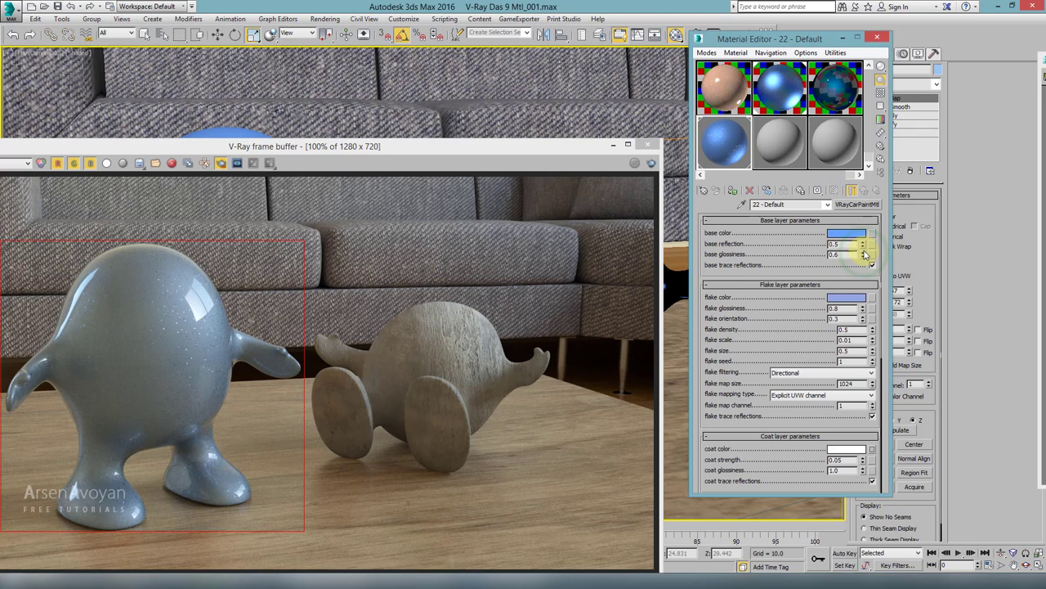
click(879, 93)
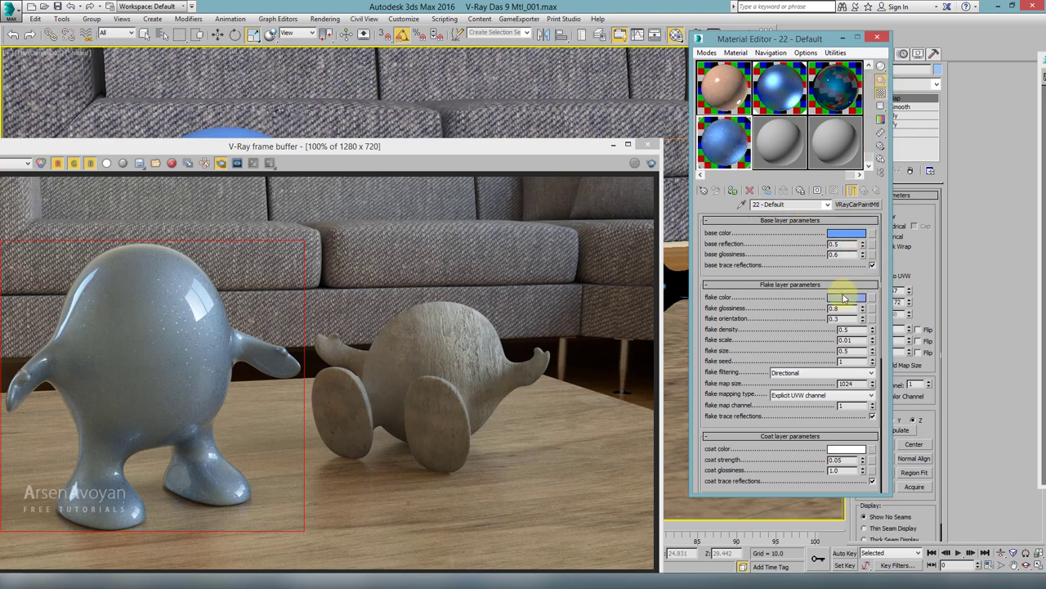
Redraw the render region to enclose both figures and render it
drag(276, 146, 368, 99)
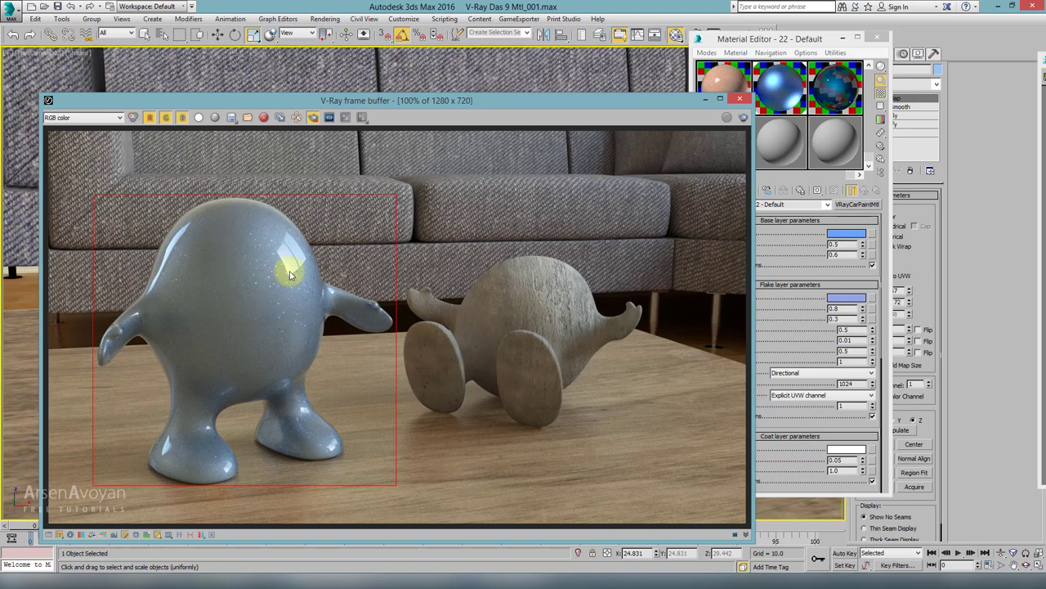
drag(593, 101, 545, 84)
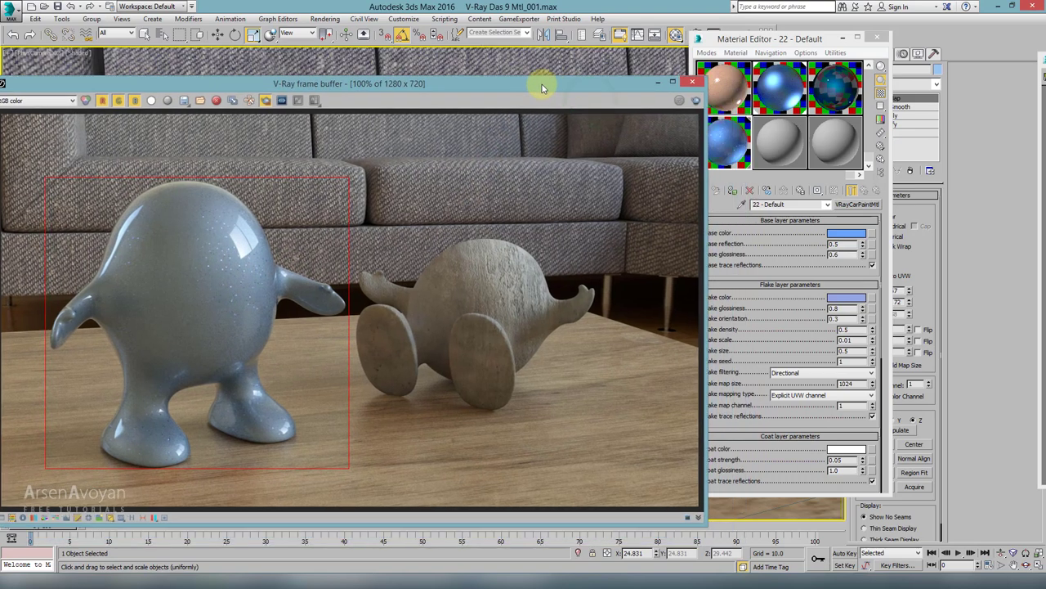
click(803, 301)
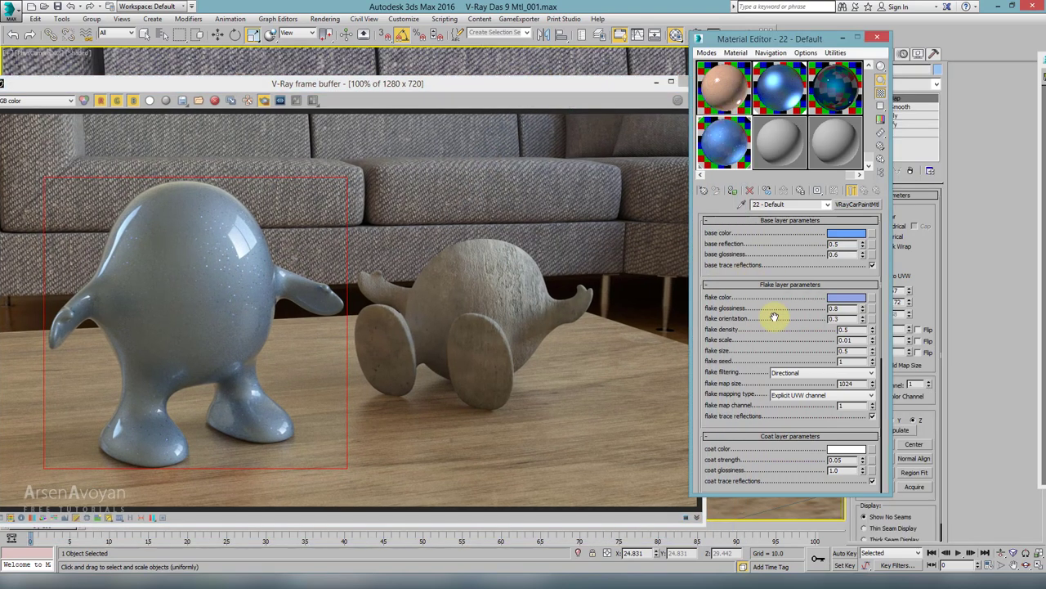
scroll(801, 324, down, 3)
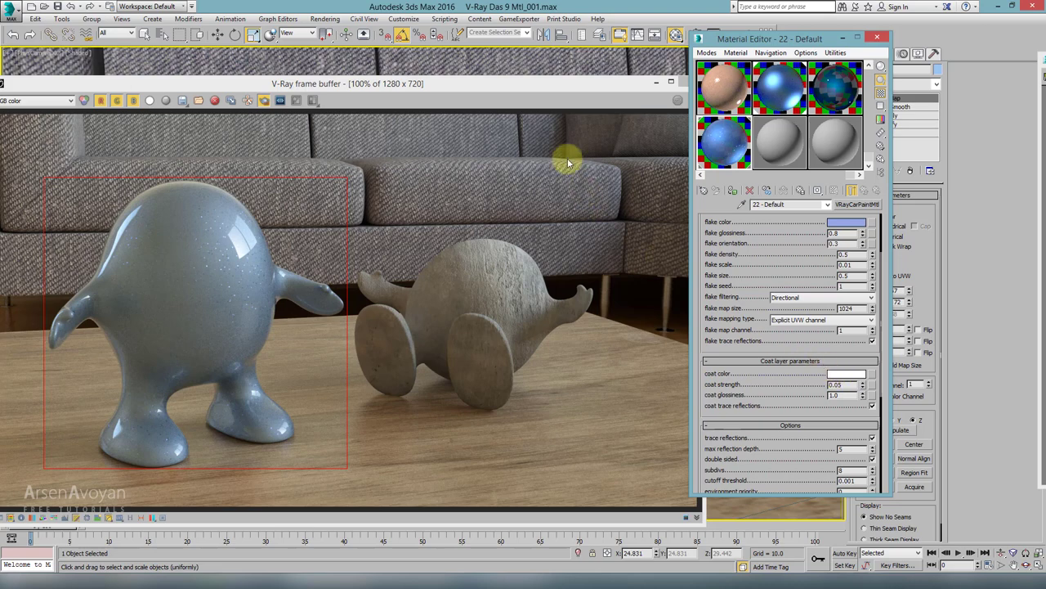
drag(589, 172, 350, 418)
drag(234, 81, 286, 49)
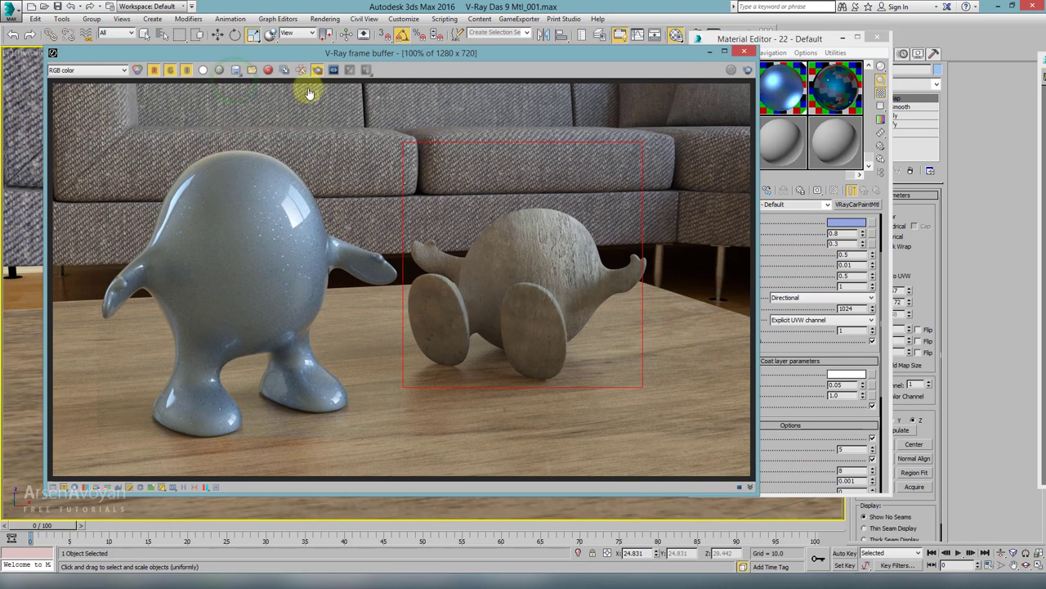
drag(679, 138, 94, 454)
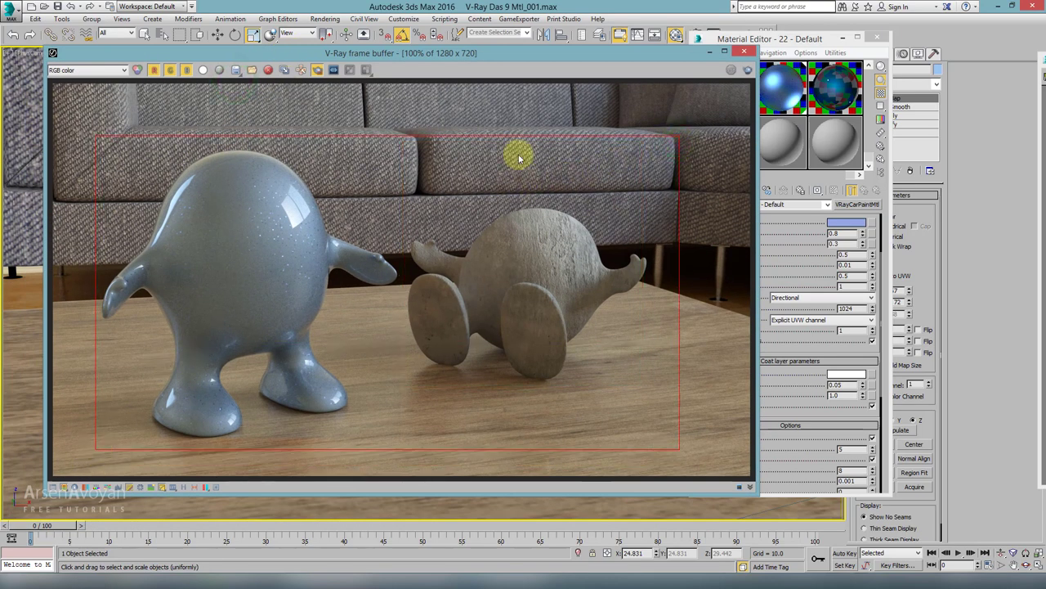
click(746, 71)
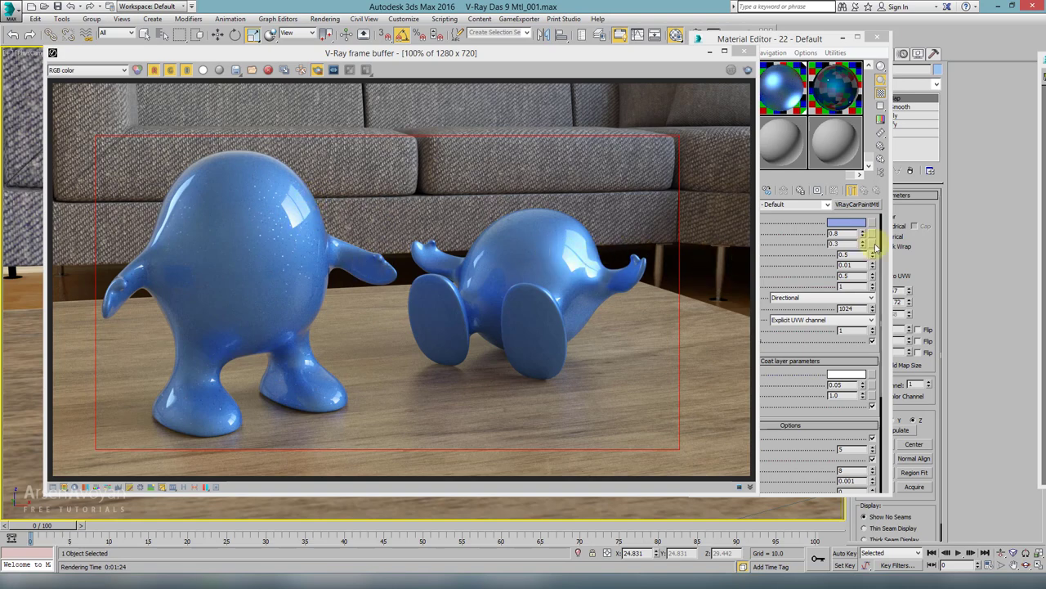
Compare the base and coat settings of the blue VRayBlendMtl with the layer parameters of the VRayCarPaintMtl
click(809, 38)
click(791, 100)
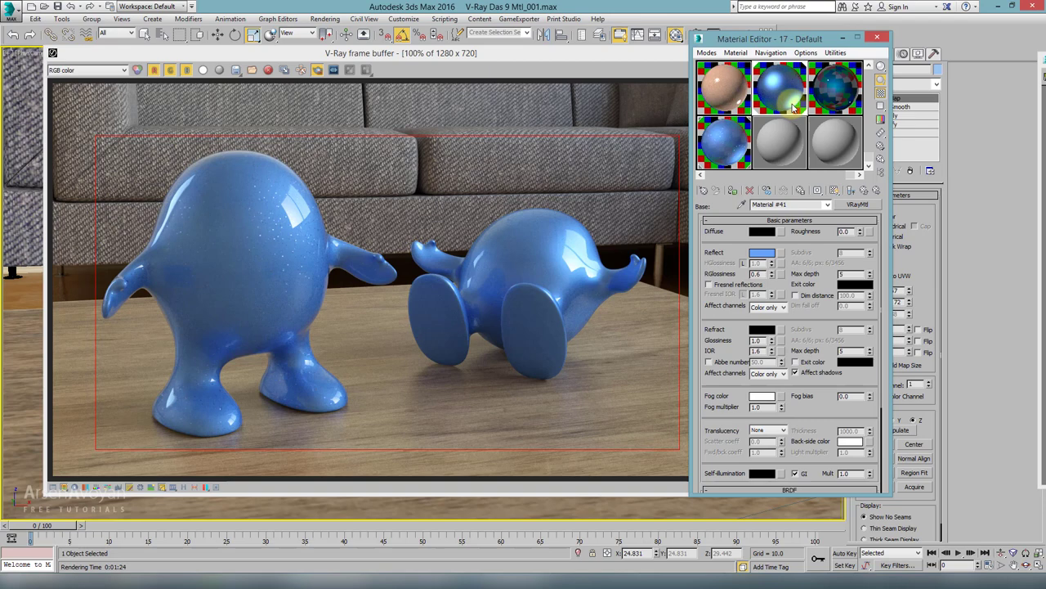
click(864, 191)
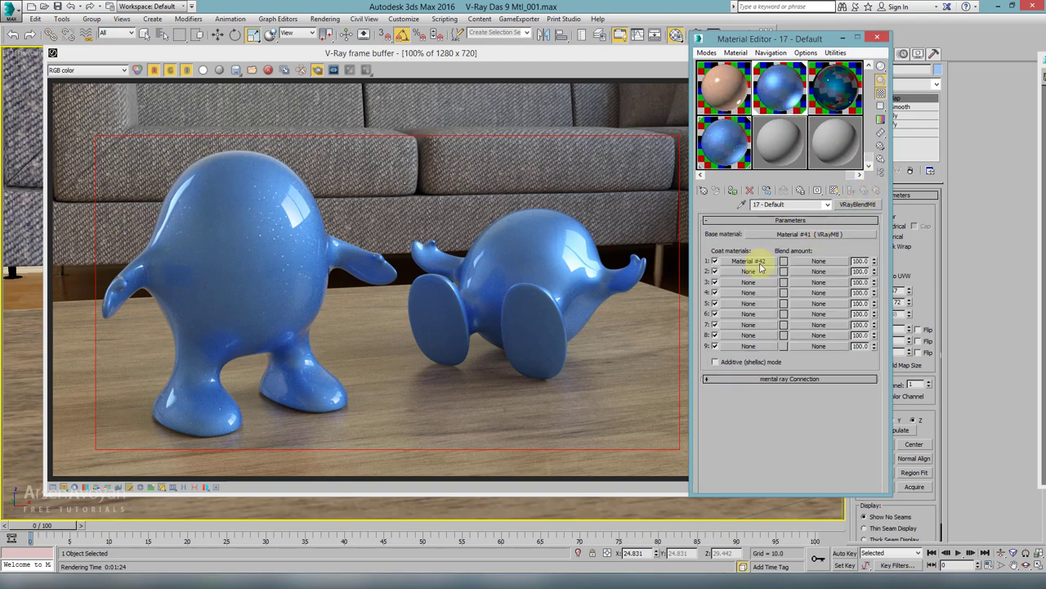
click(783, 235)
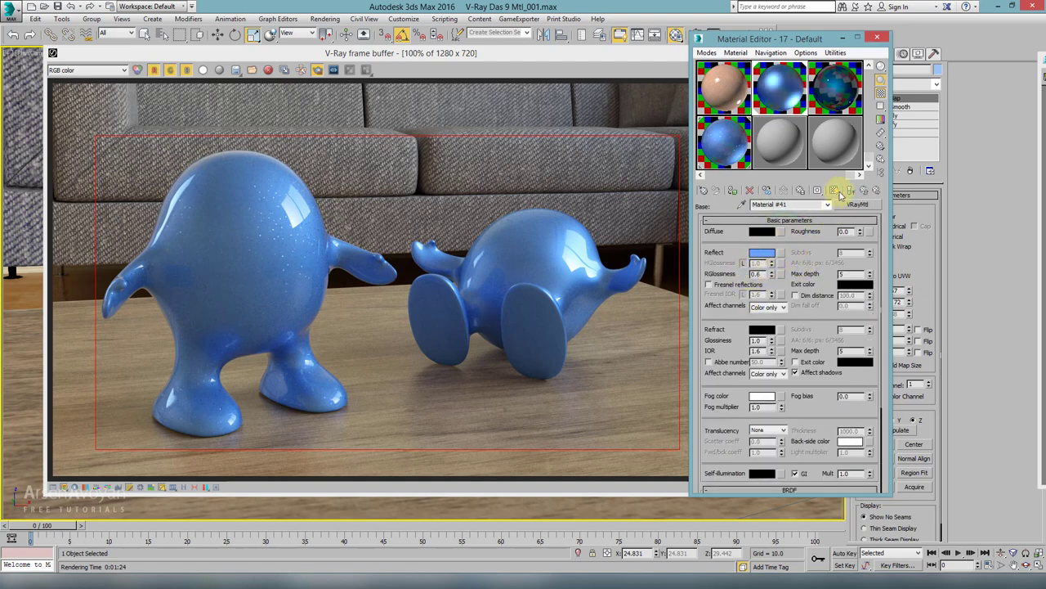
click(865, 192)
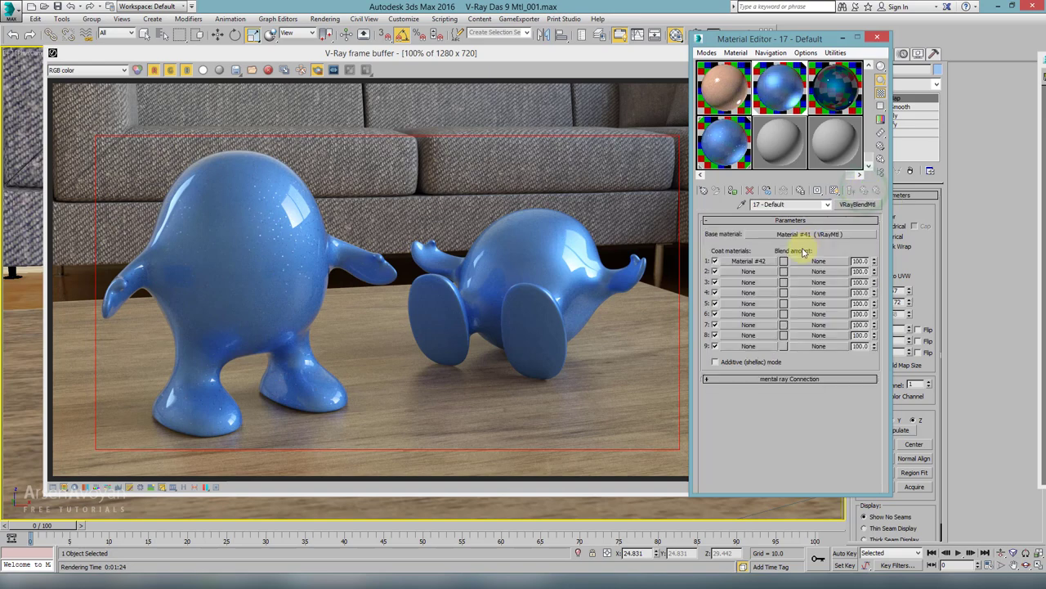
click(755, 263)
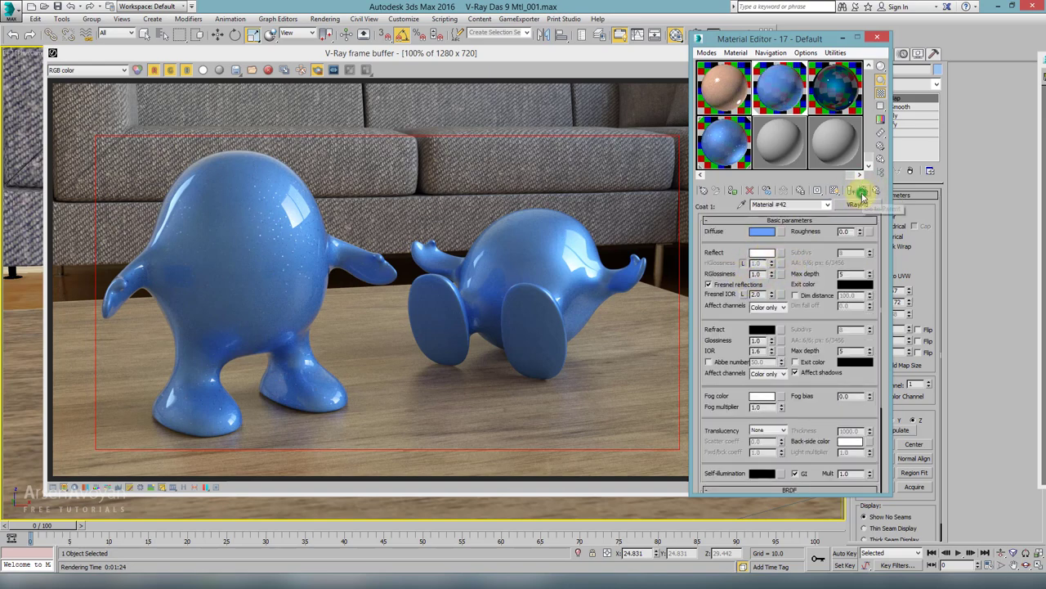
click(862, 196)
click(792, 234)
scroll(793, 256, down, 5)
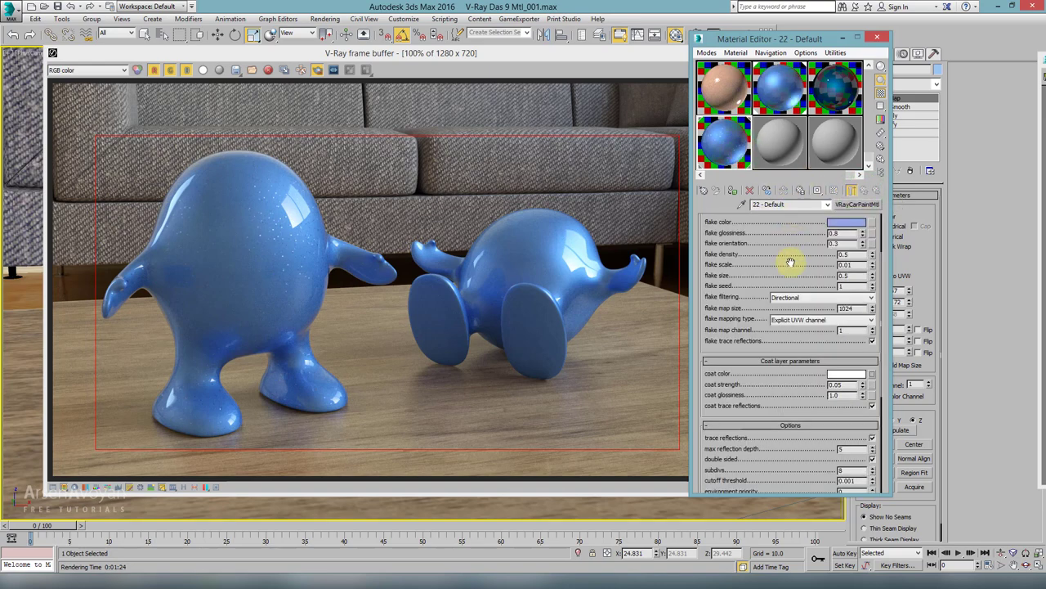
scroll(792, 262, down, 5)
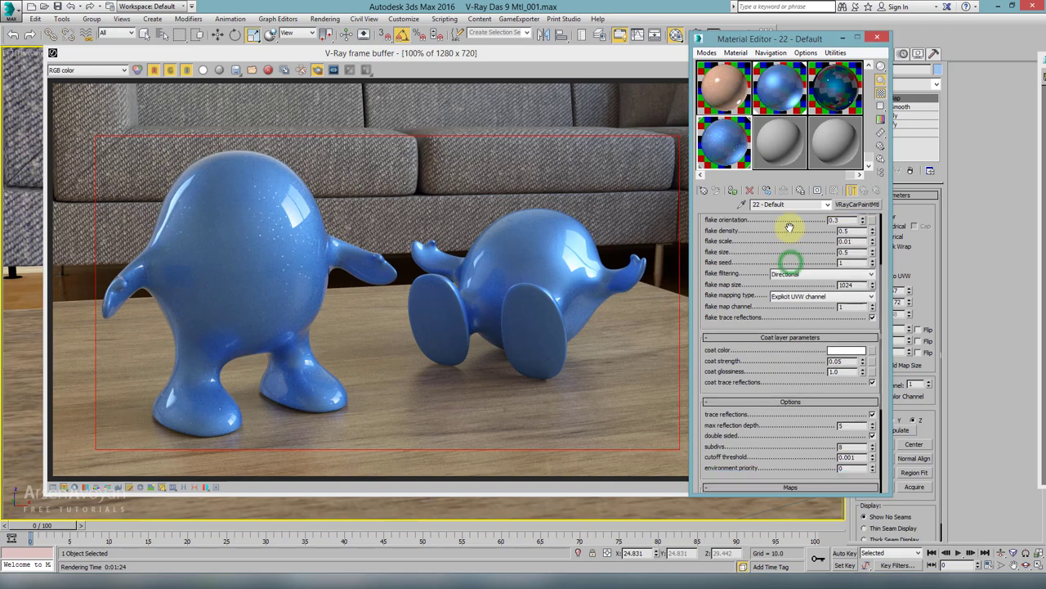
scroll(793, 240, up, 5)
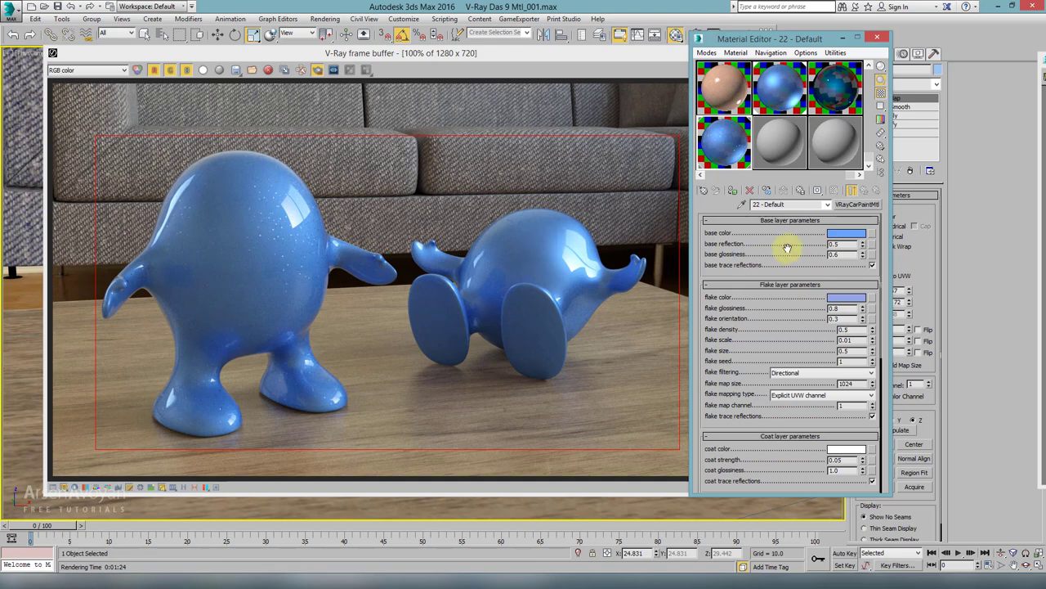
Open an enlarged preview of the car paint material and set its base reflection to 1.0
double_click(734, 141)
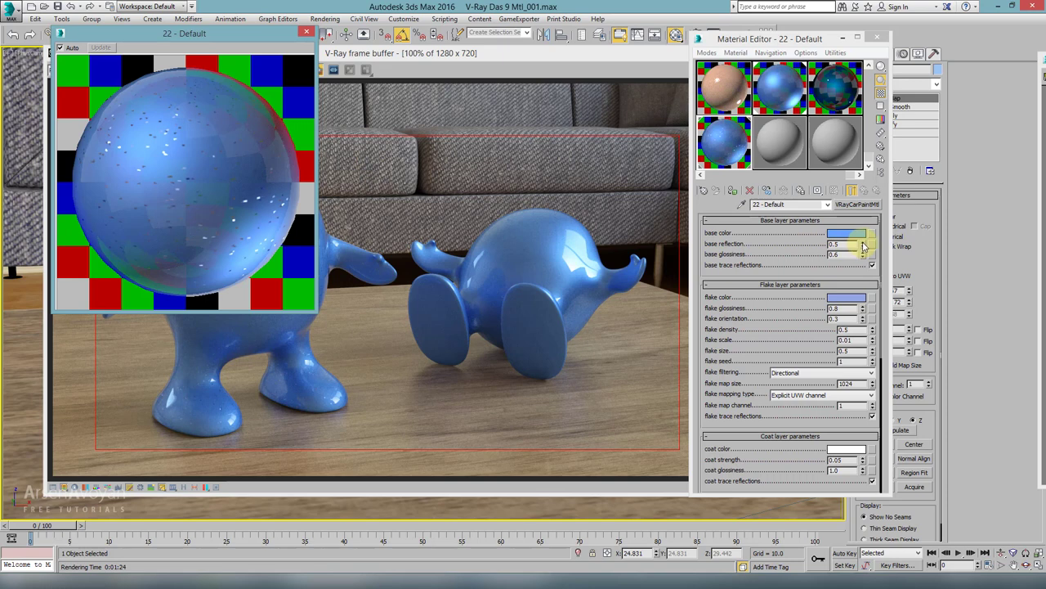
click(863, 242)
click(863, 242)
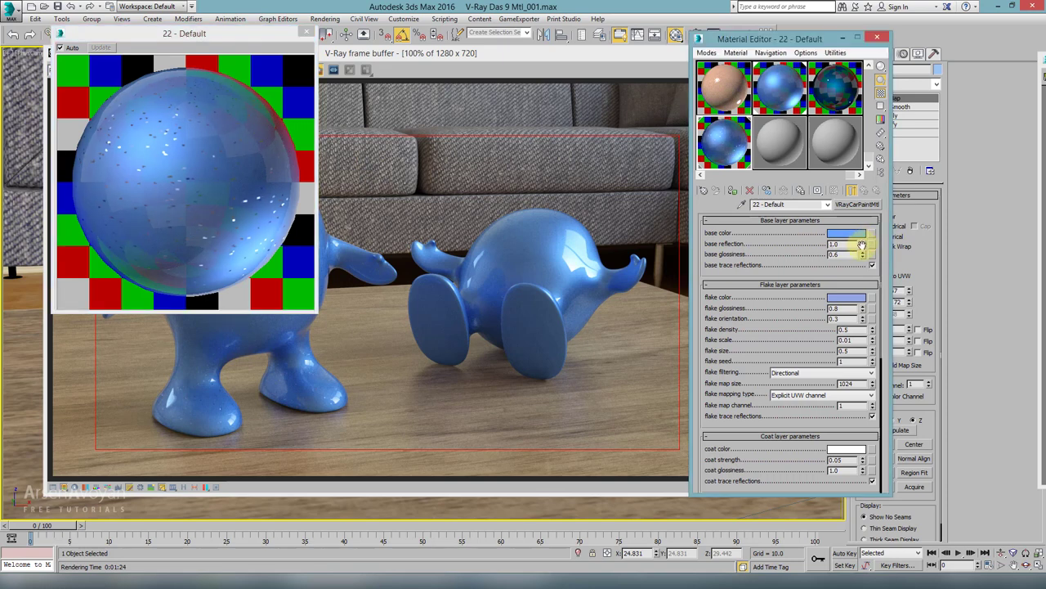
click(862, 246)
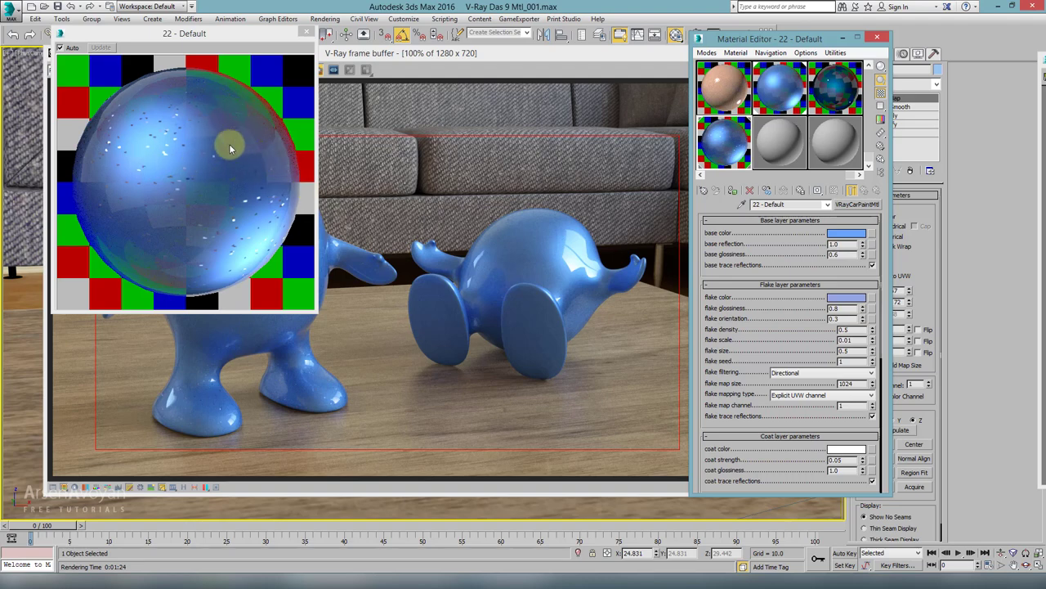
Move the enlarged preview over the seated figure and redraw the render region around the standing figure only
drag(253, 38, 633, 124)
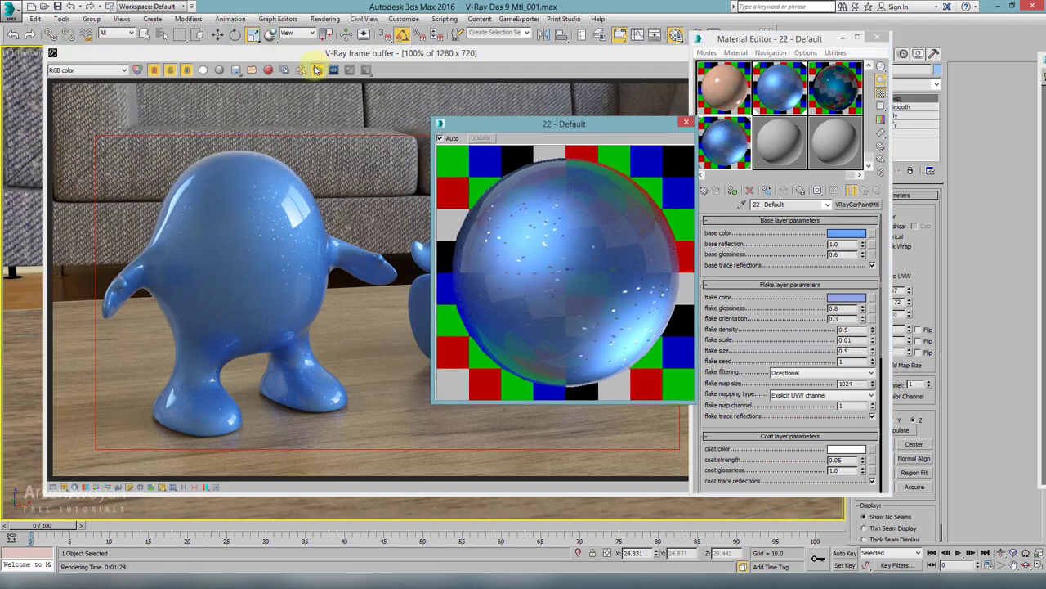
drag(110, 128, 98, 148)
click(805, 42)
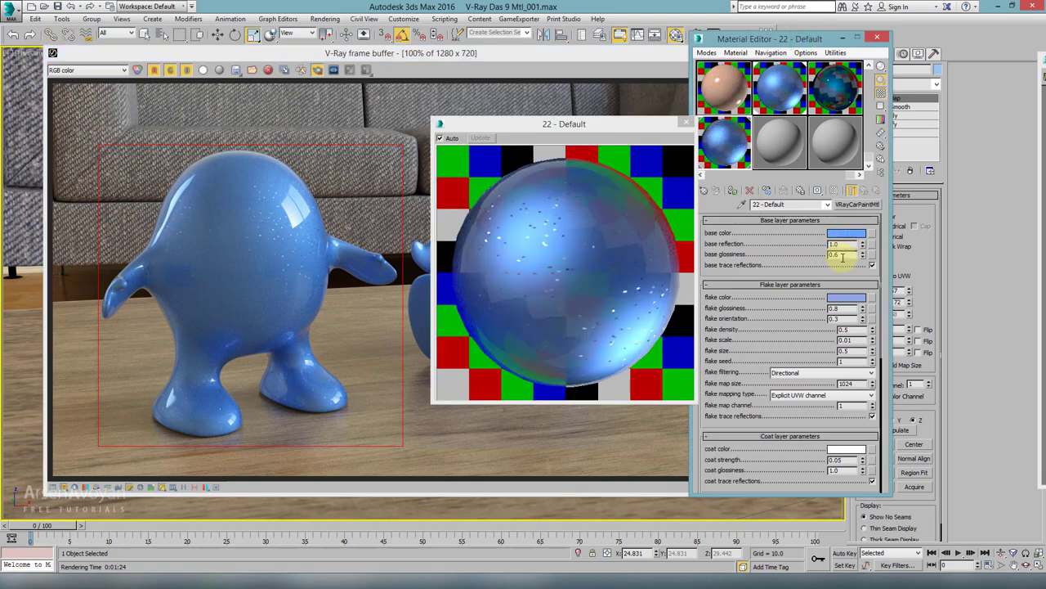
Try a base glossiness of 0.5 on the car paint and settle on 0.7
click(864, 258)
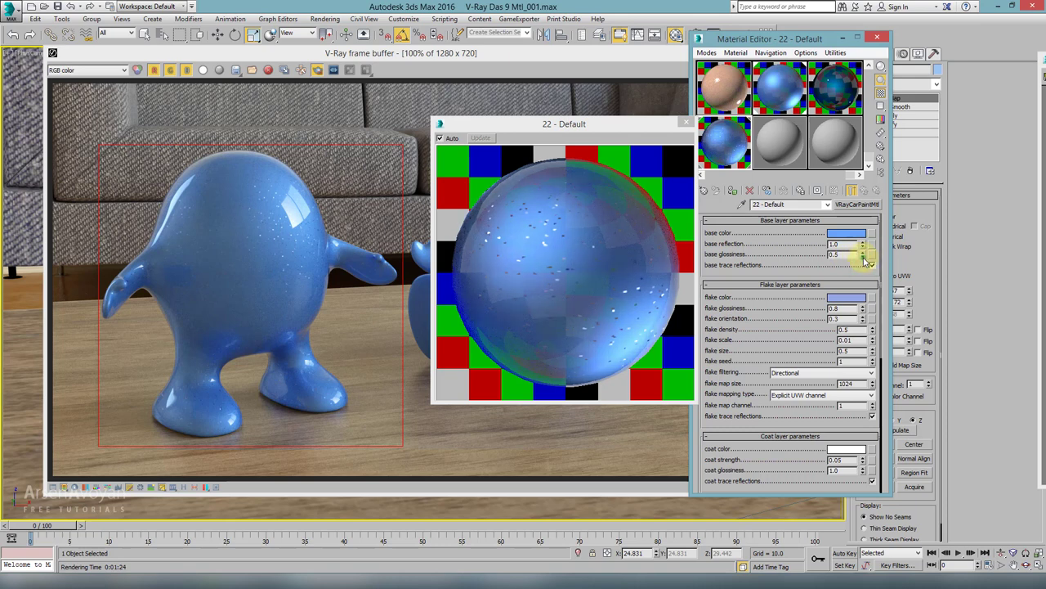
click(863, 258)
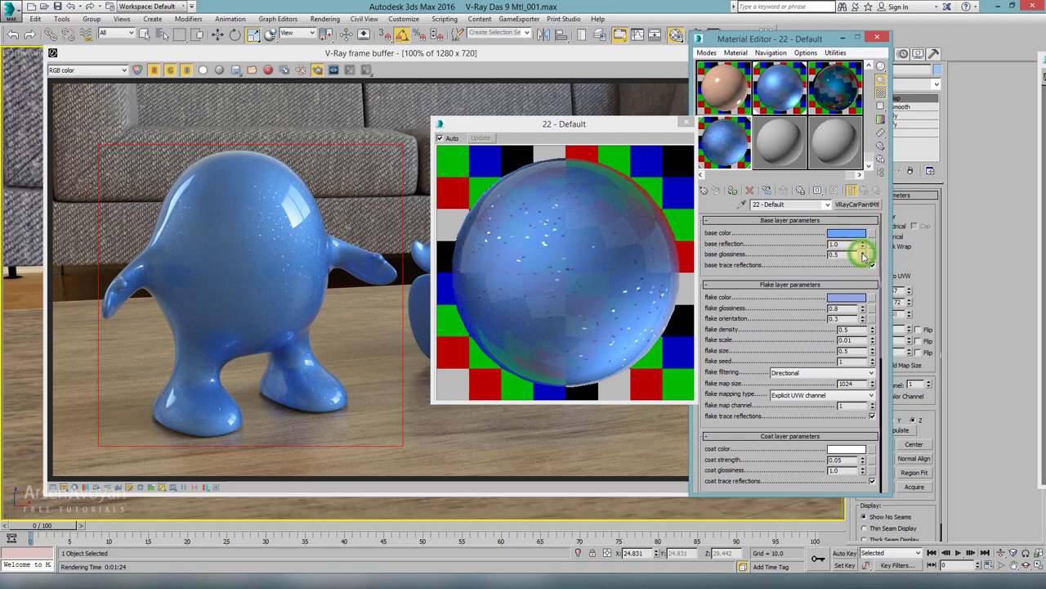
click(863, 253)
click(863, 252)
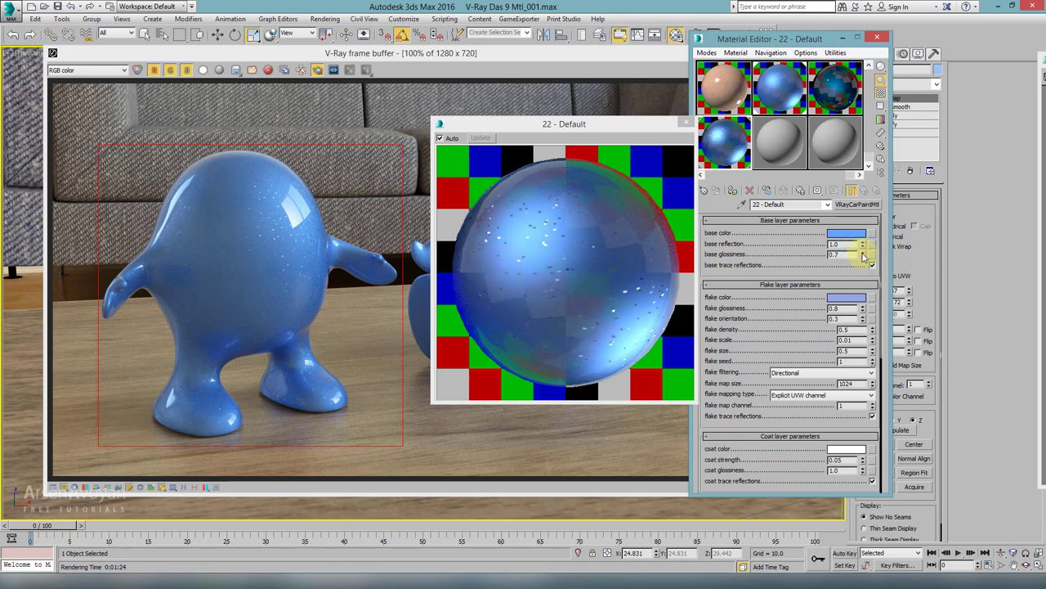
click(864, 253)
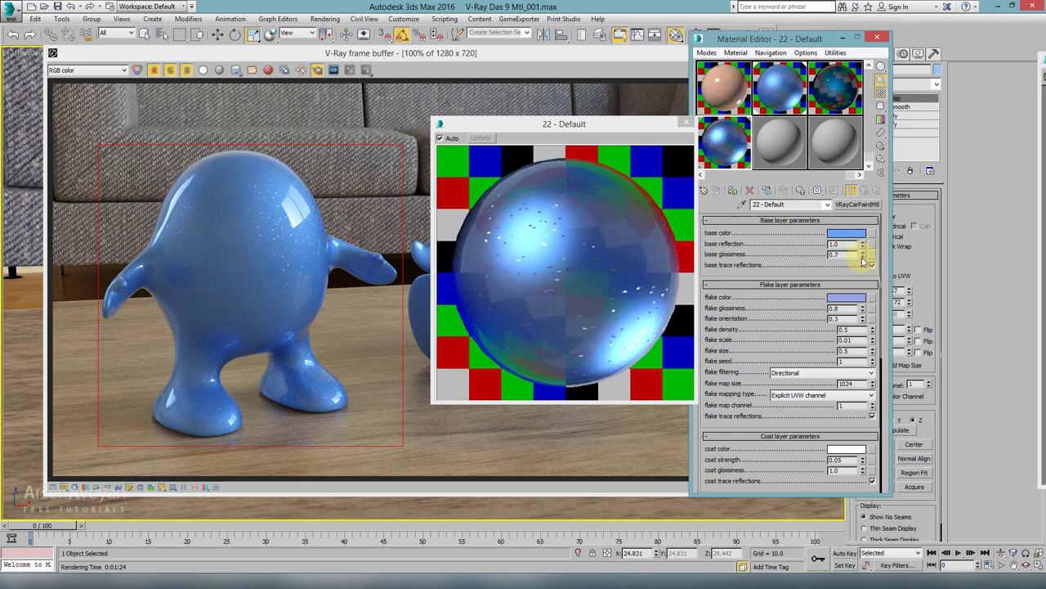
click(863, 254)
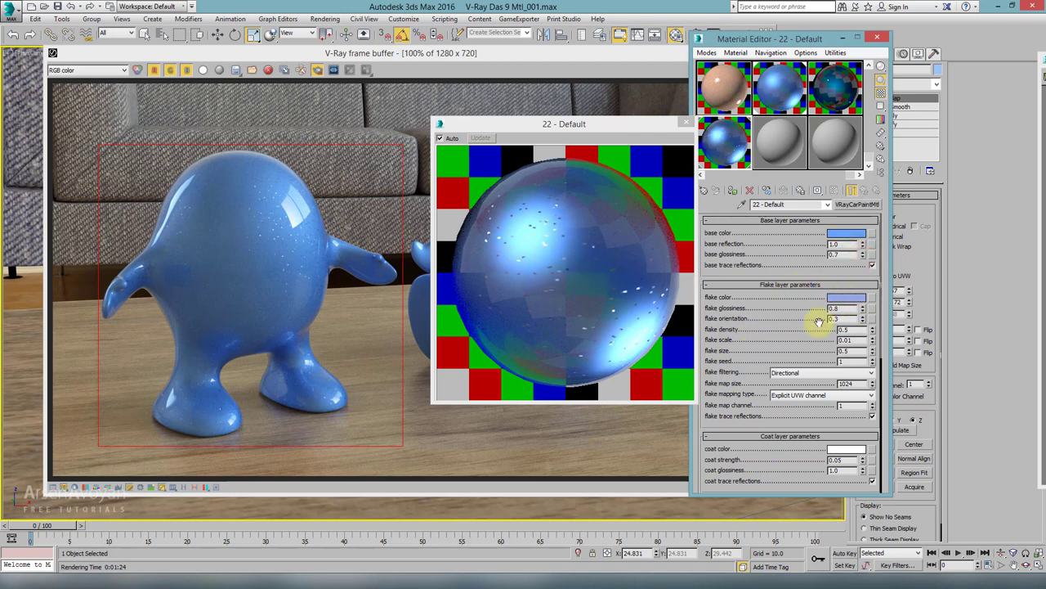
Try a pale flake color and a saturated red one (255, 7, 7) on the car paint
click(842, 298)
drag(411, 224, 433, 205)
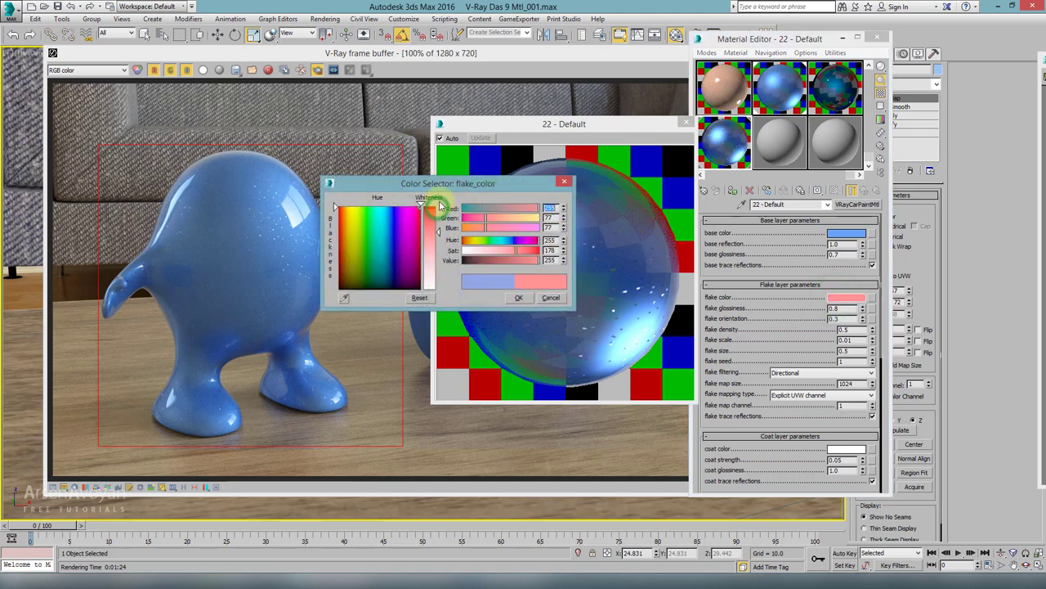
click(518, 297)
click(849, 297)
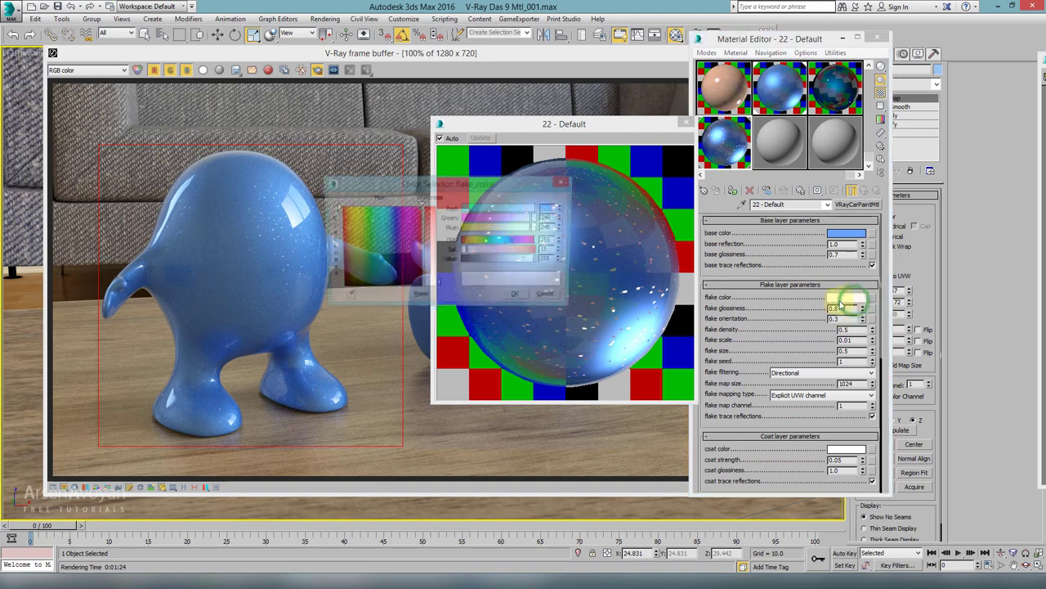
click(430, 219)
drag(430, 219, 429, 207)
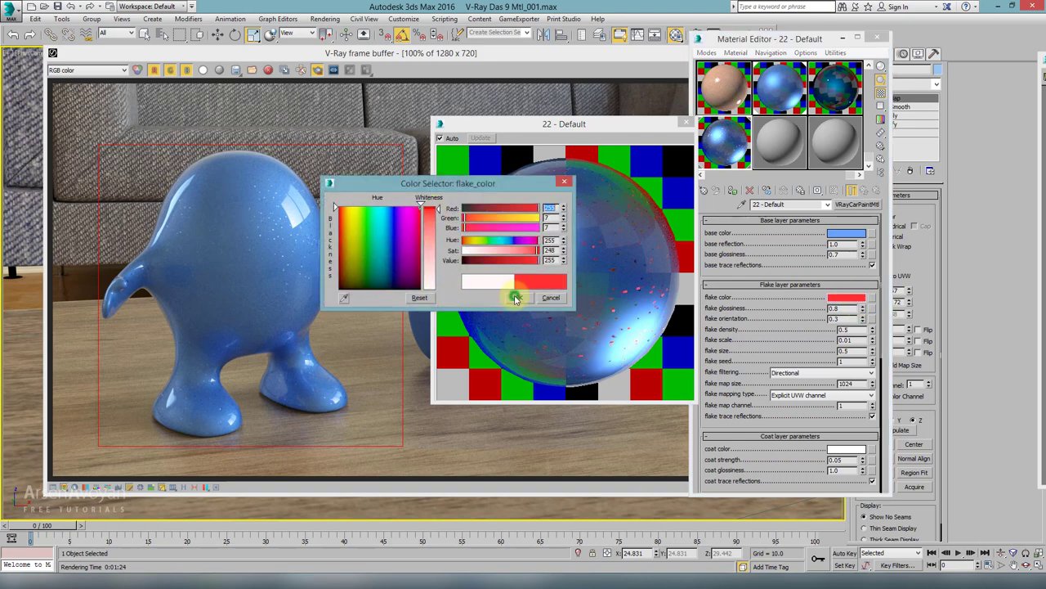
click(515, 298)
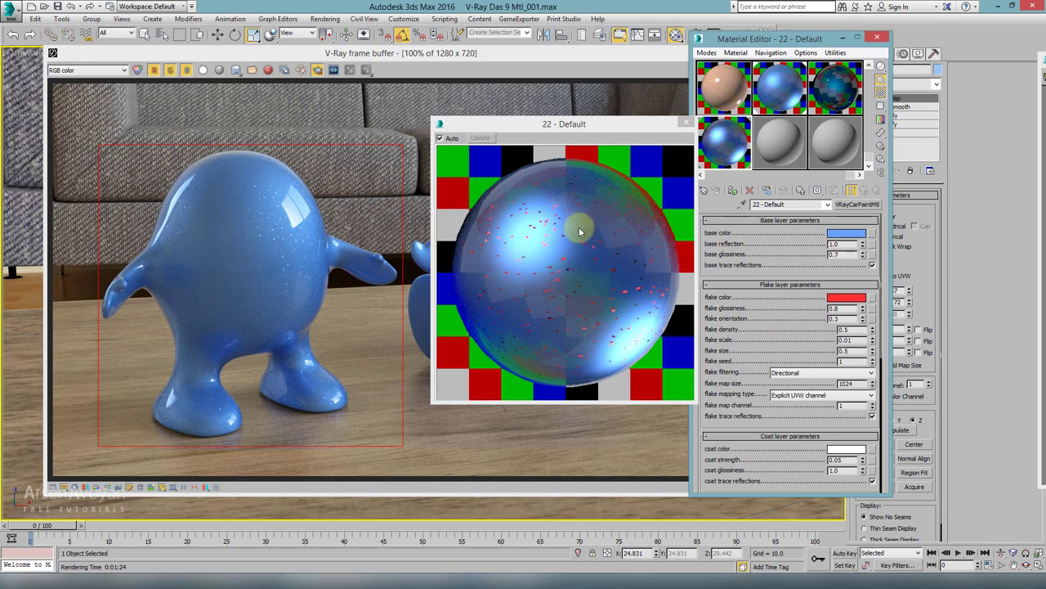
Set the car paint's flake color to near white (255, 248, 248)
click(848, 297)
drag(437, 255, 438, 286)
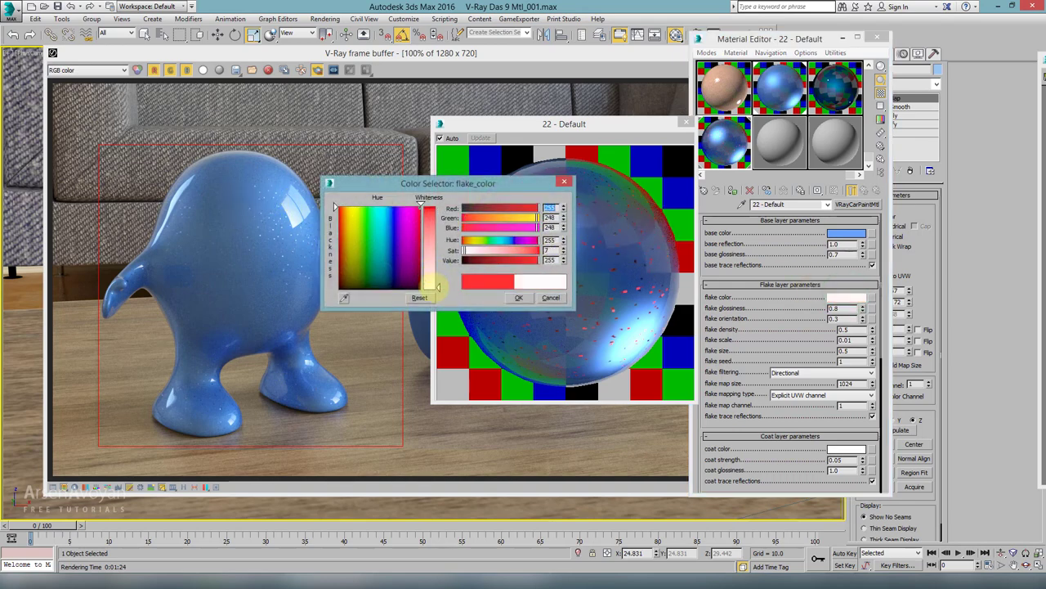
click(518, 298)
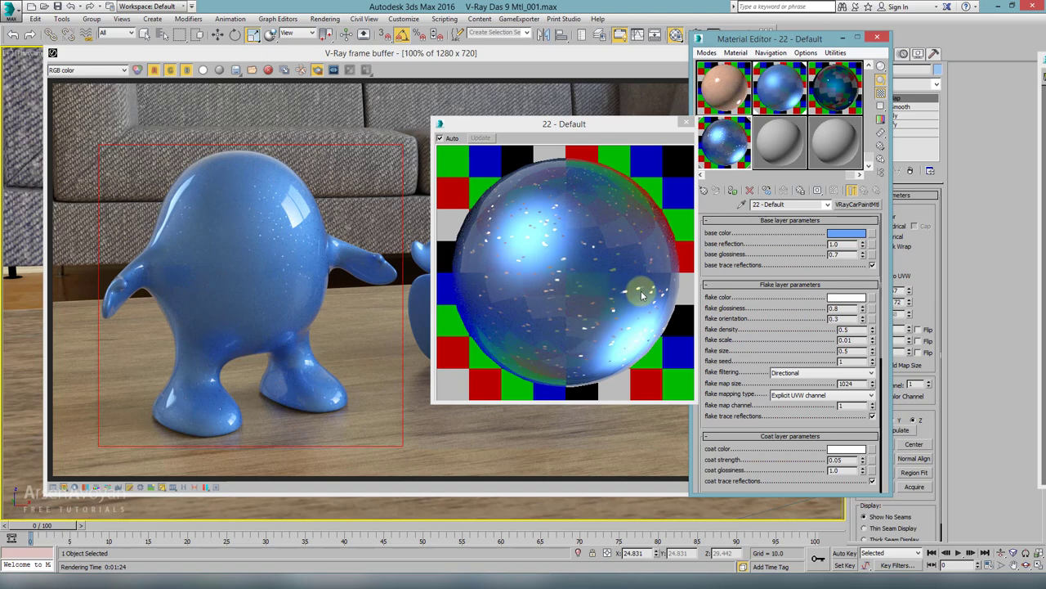
Try coat glossiness values of 0.7 and 0.6 on the car paint and restore it to 1.0
drag(764, 315, 761, 270)
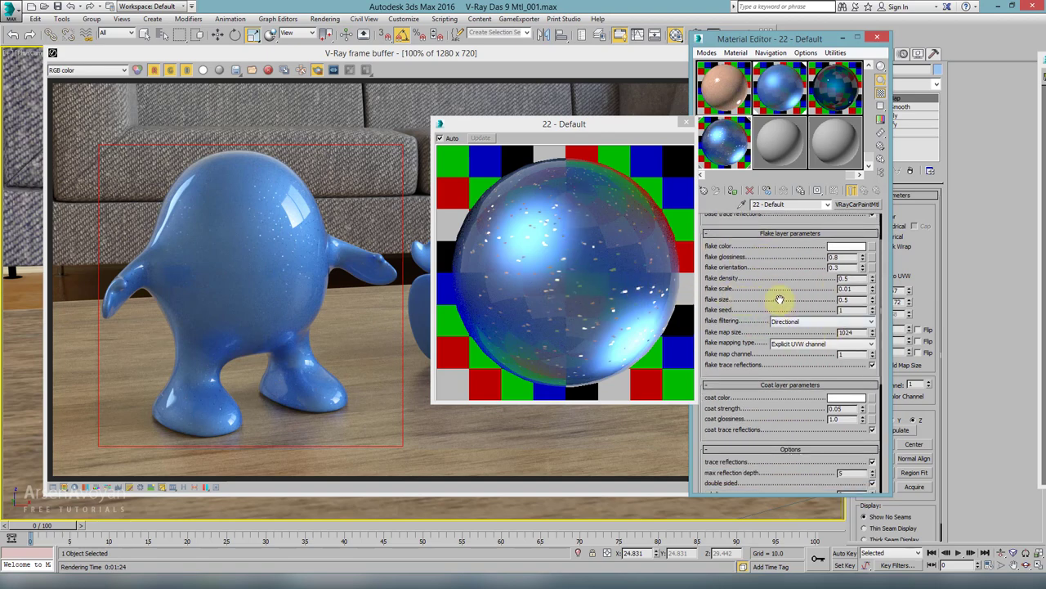
scroll(776, 301, down, 2)
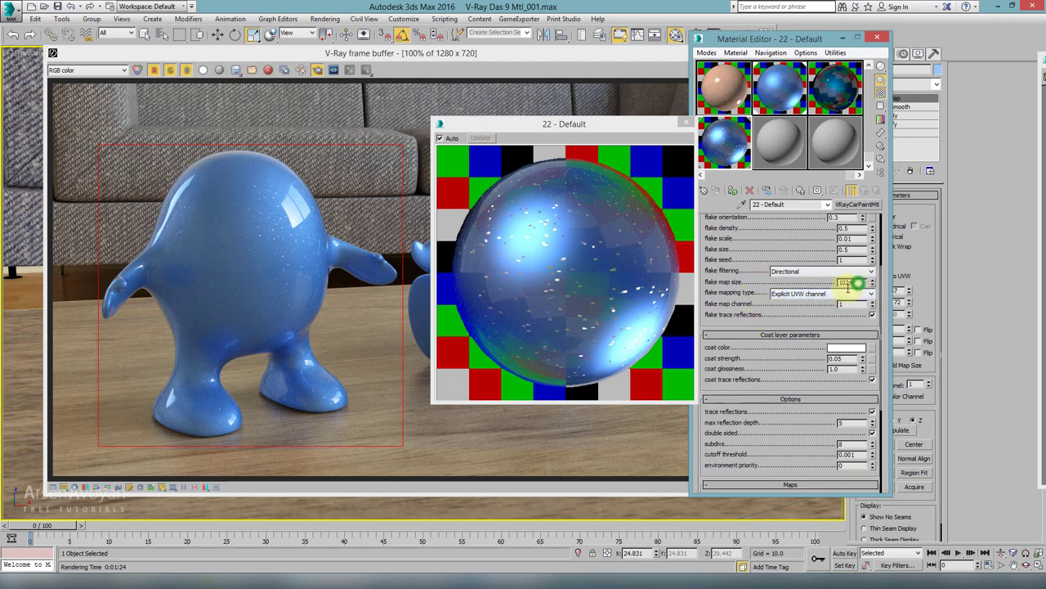
click(848, 283)
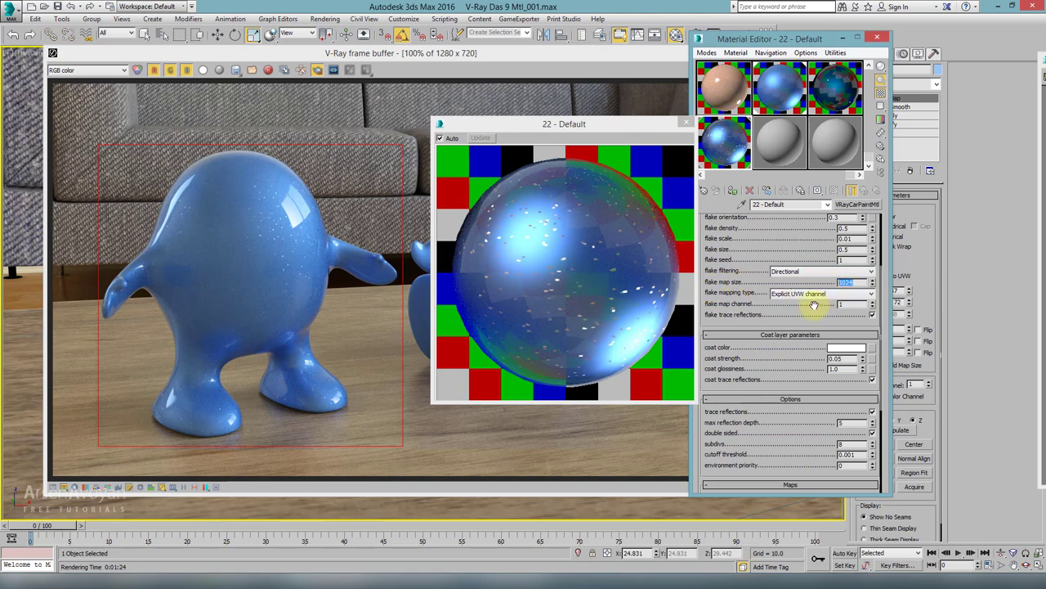
drag(802, 307, 801, 252)
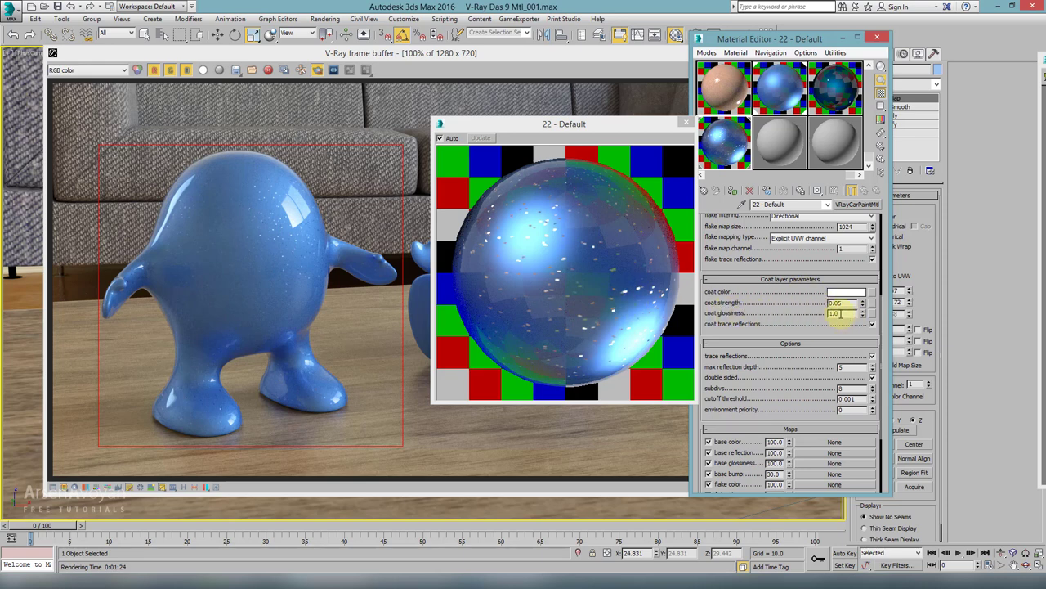
drag(863, 316, 863, 305)
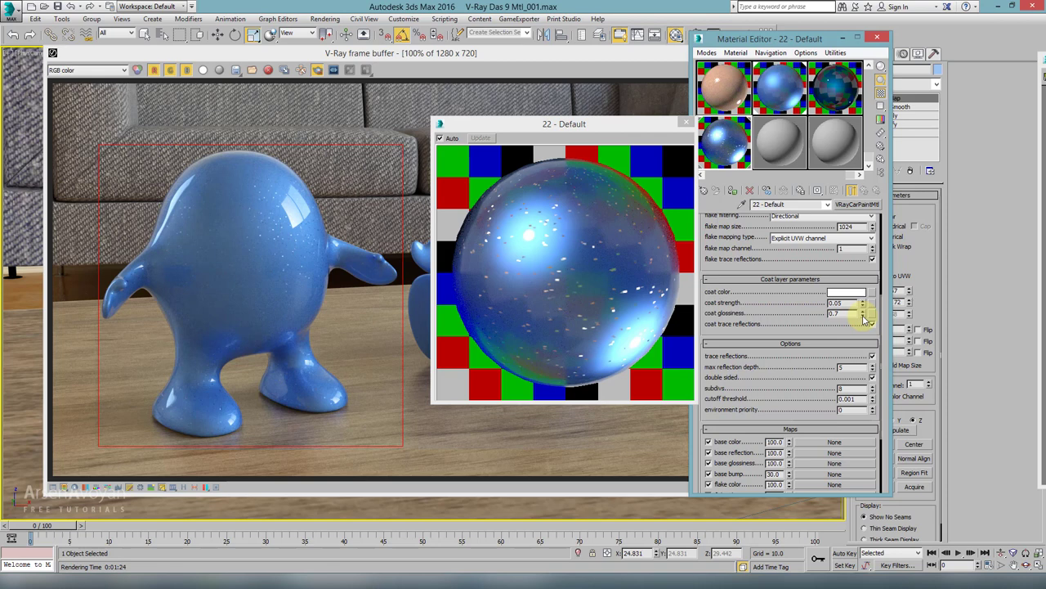
click(863, 316)
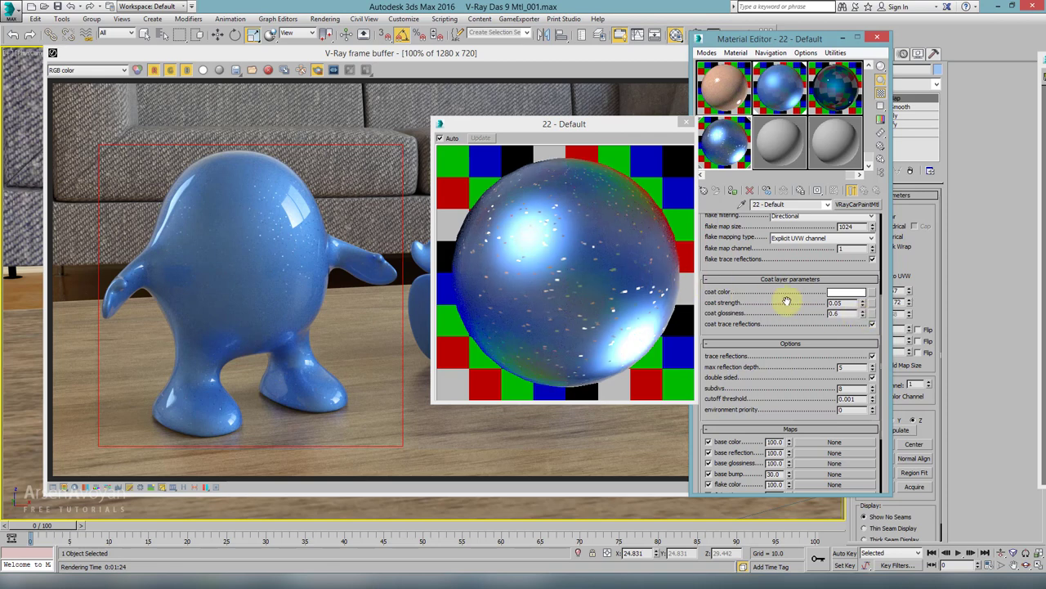
click(862, 312)
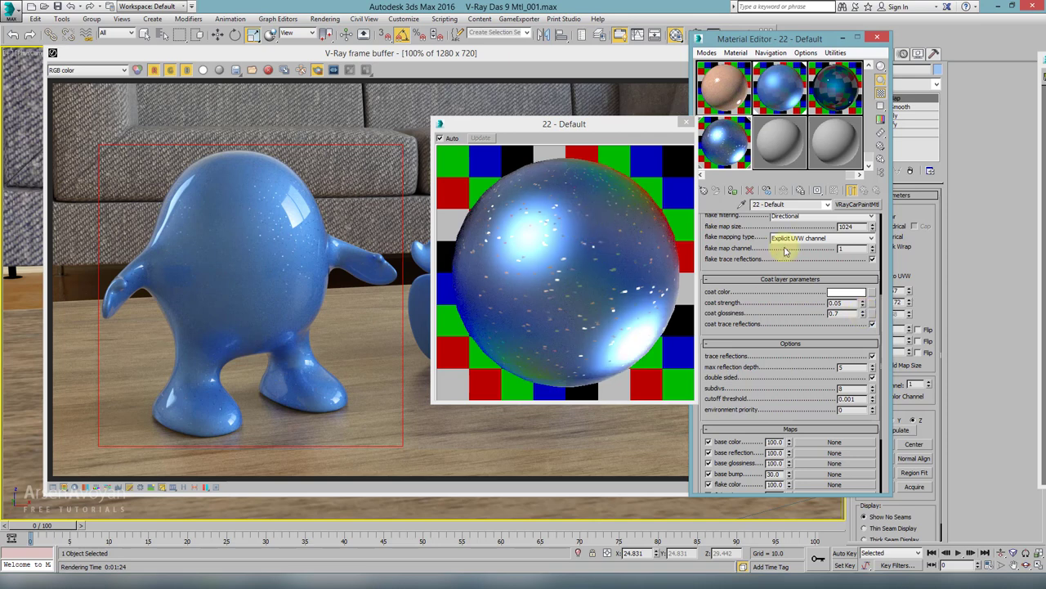
click(863, 311)
click(863, 312)
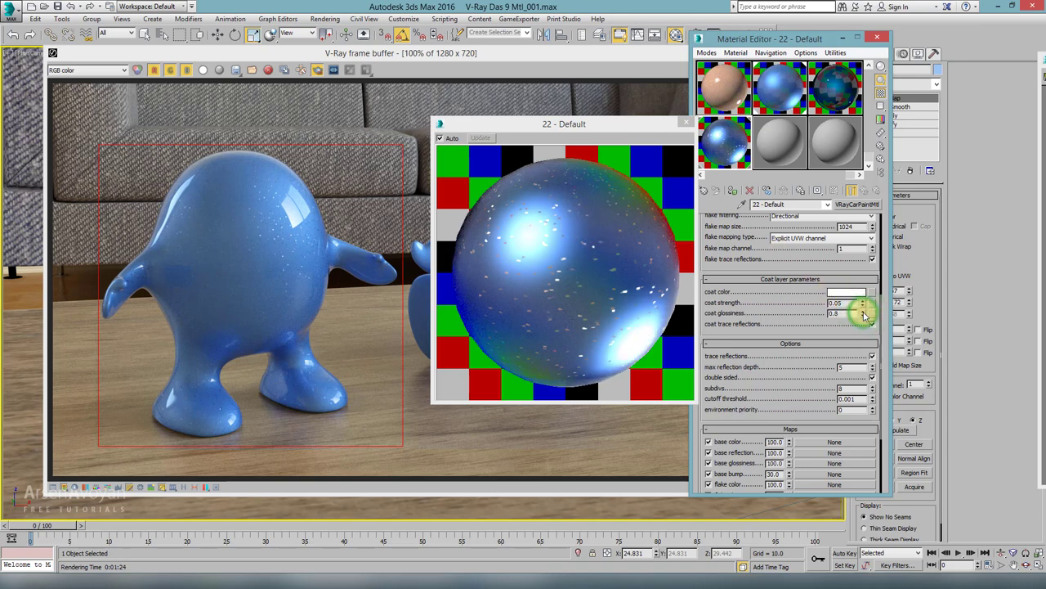
click(863, 312)
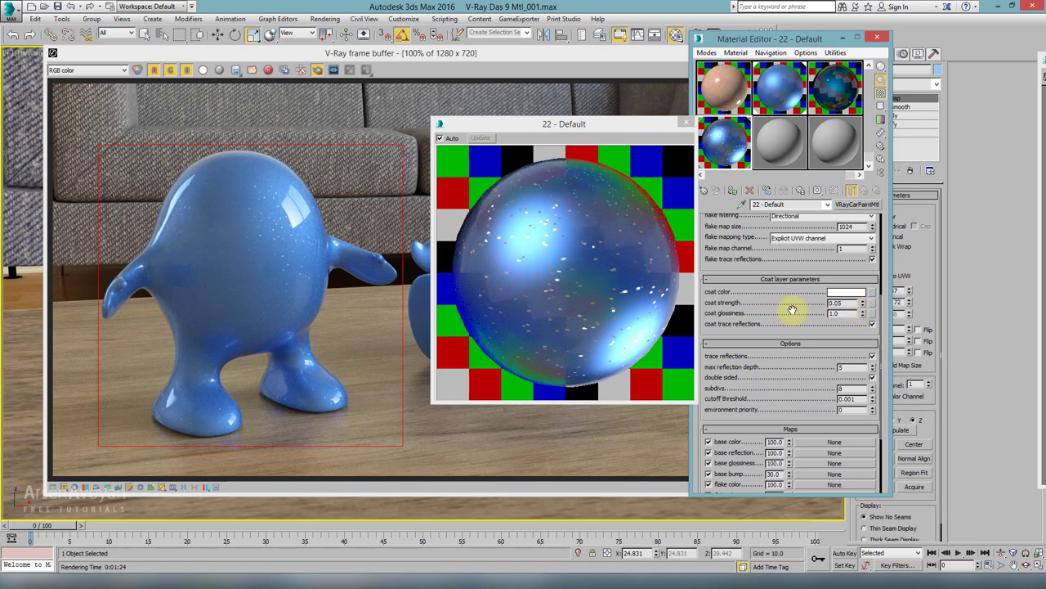
drag(793, 304, 789, 268)
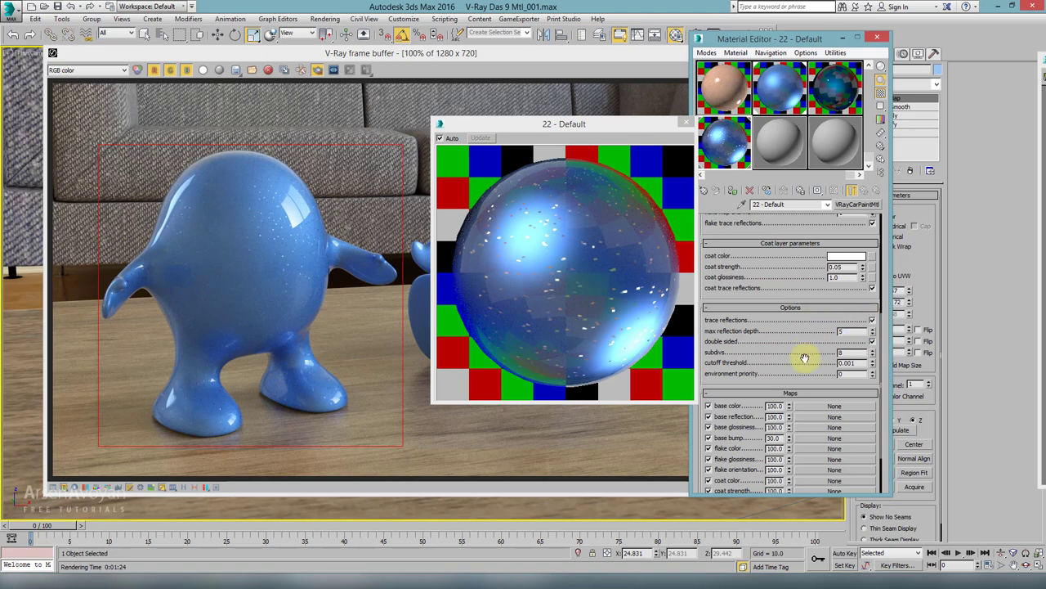
drag(809, 352, 793, 417)
scroll(785, 290, up, 4)
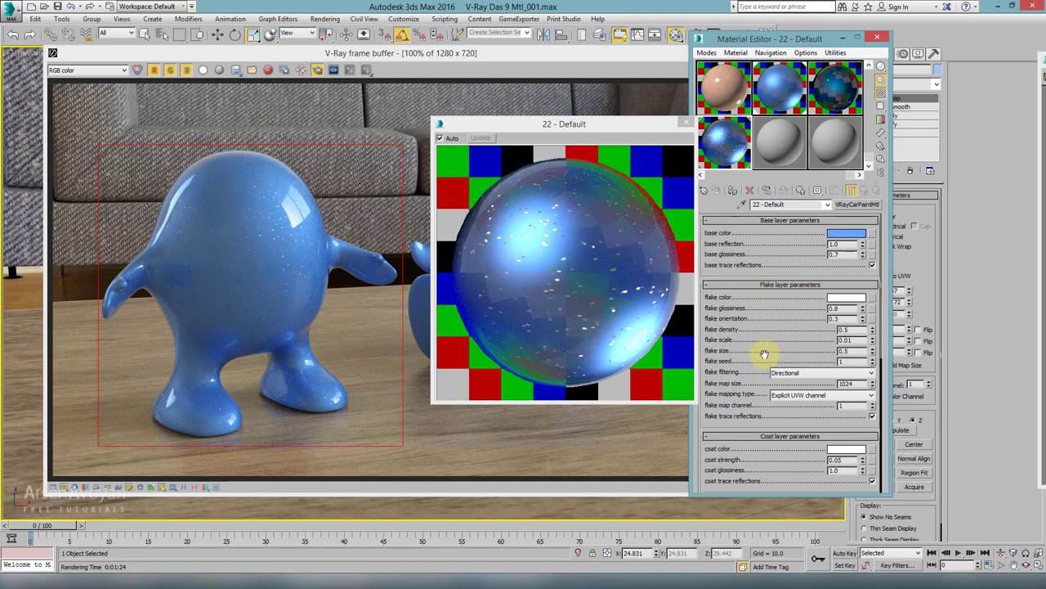
Render the framed region to check the adjusted car paint on the standing figure
click(474, 98)
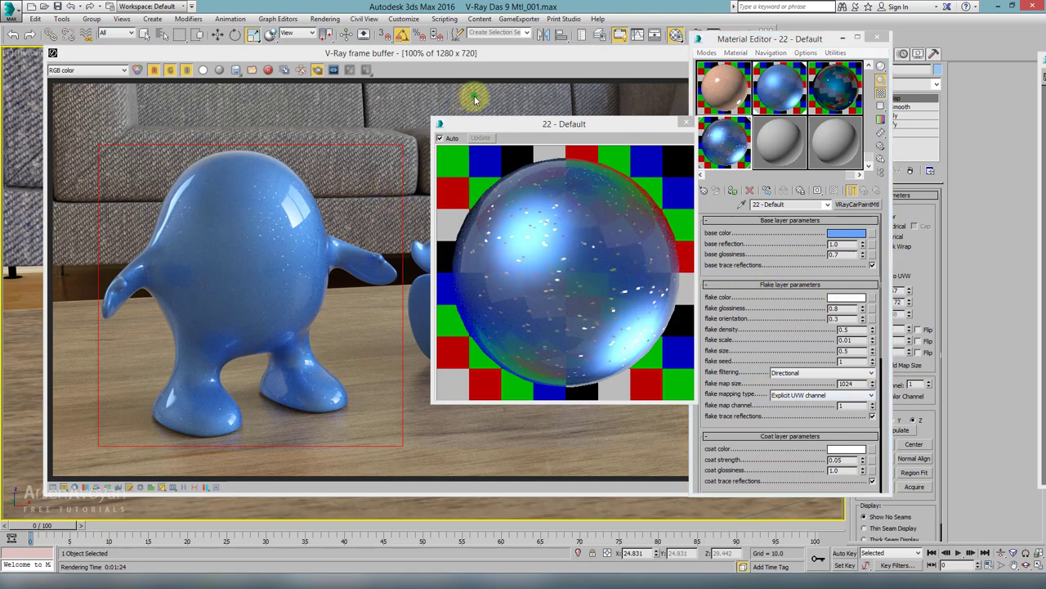
click(746, 71)
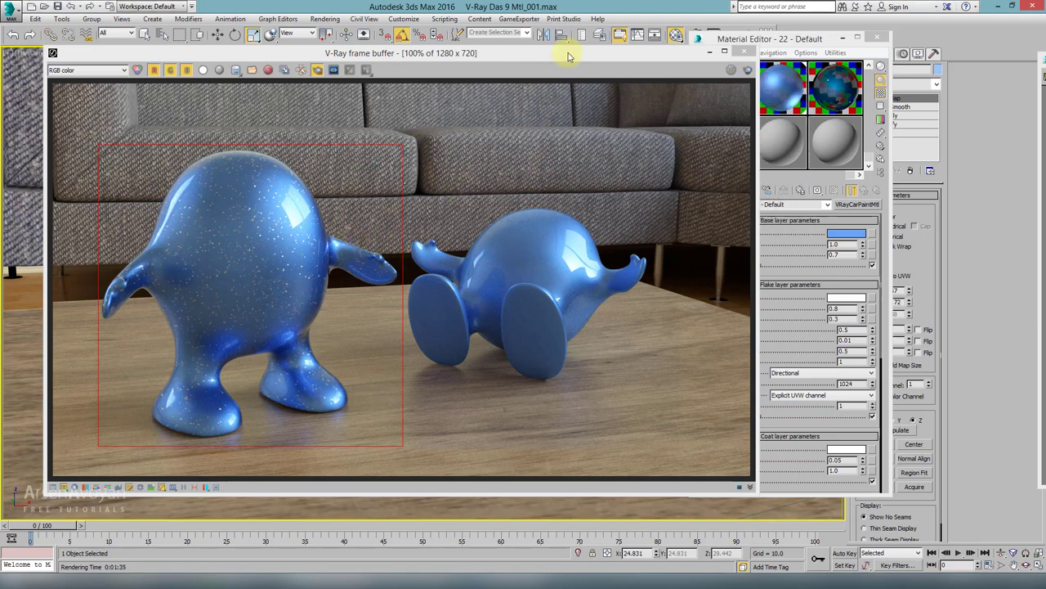
drag(573, 53, 554, 52)
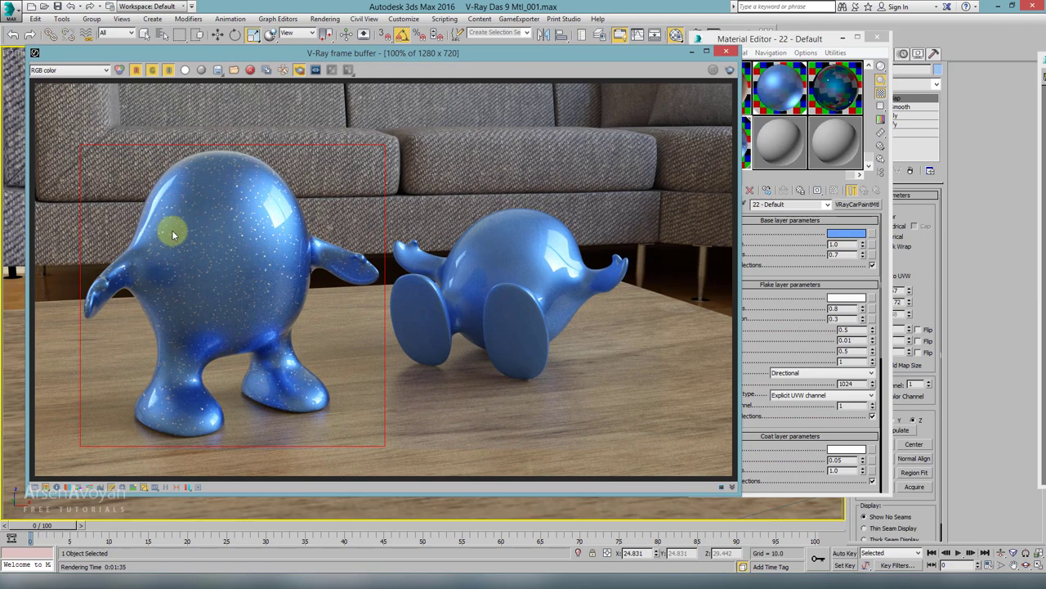
Close the enlarged material preview and set the car paint's base color to red (185, 0, 0)
click(797, 239)
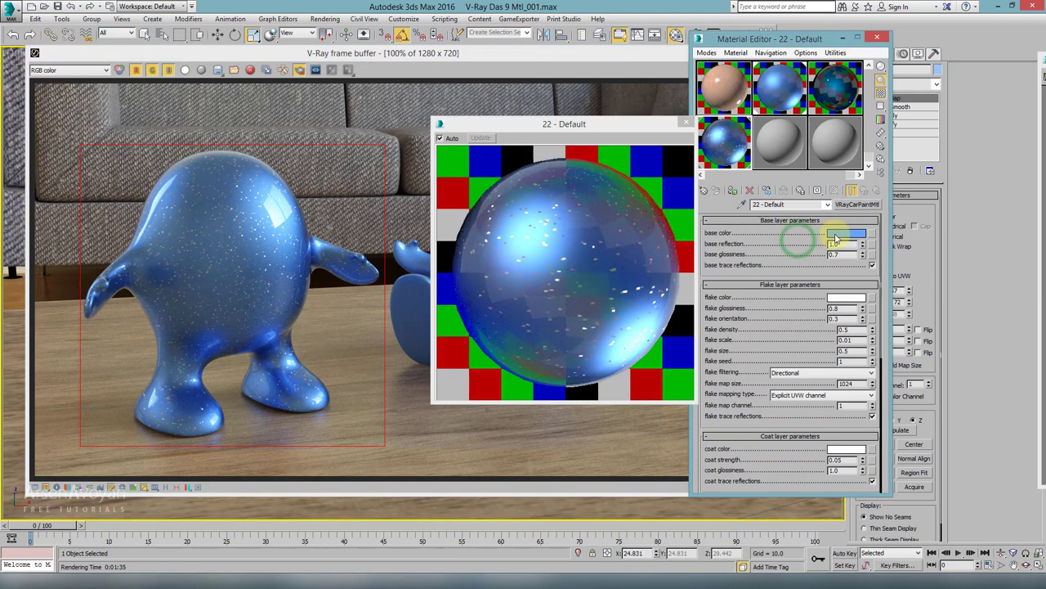
click(686, 117)
click(850, 233)
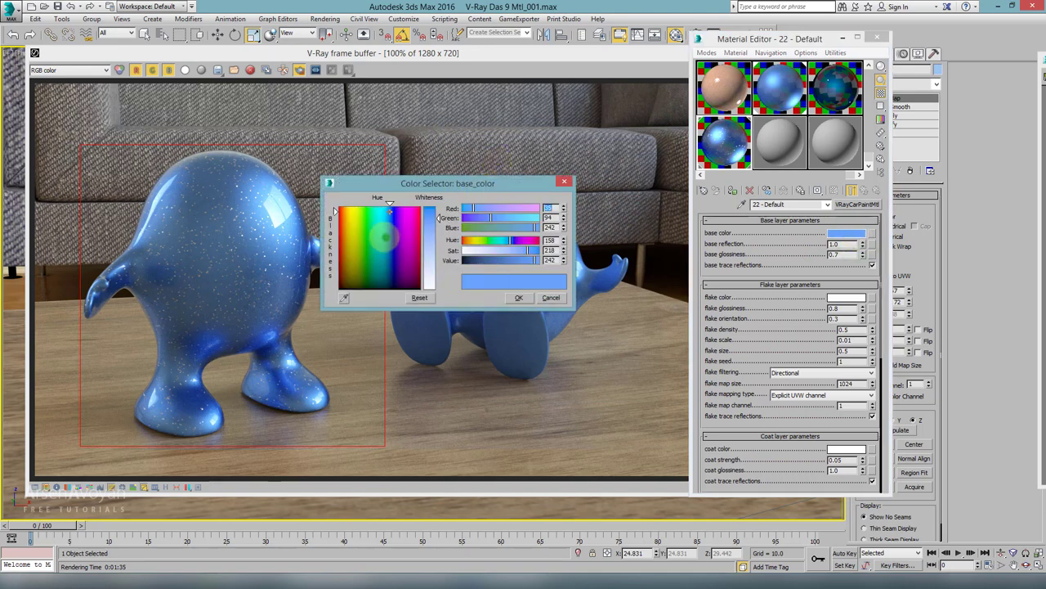
drag(386, 245, 421, 231)
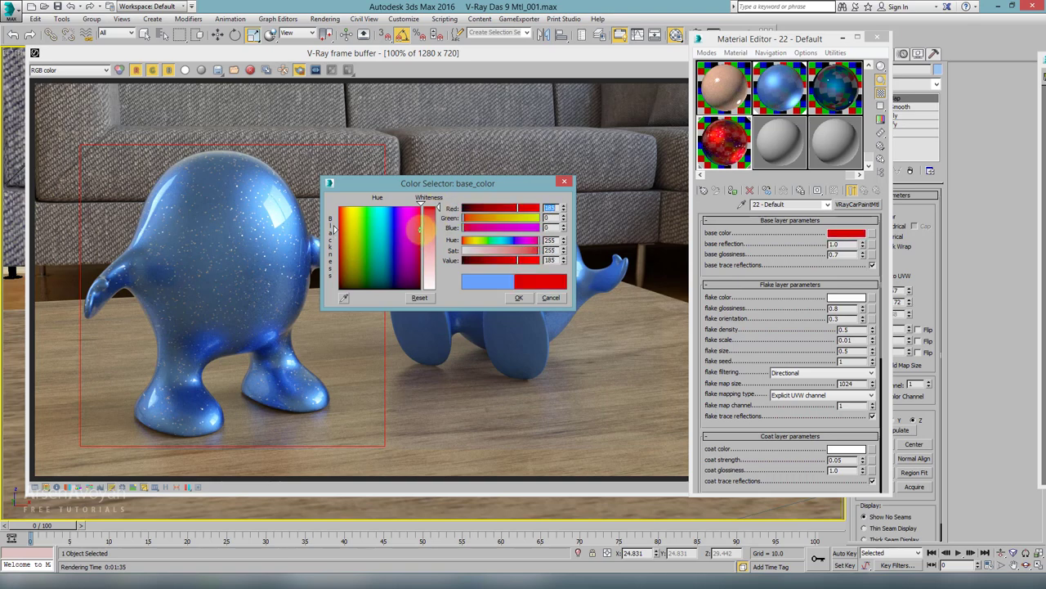
click(518, 297)
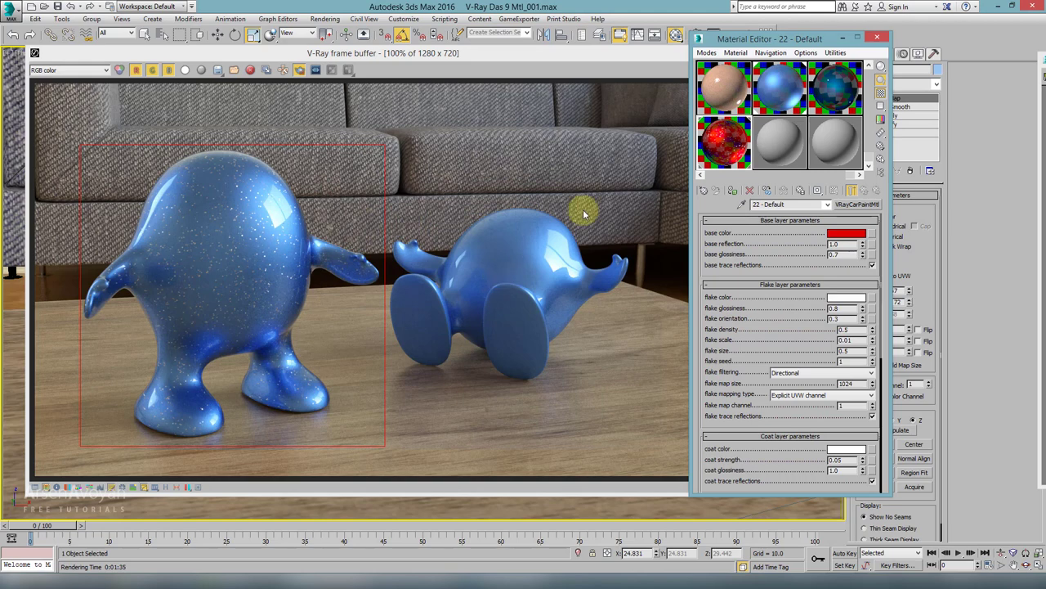
Render the framed region to inspect the red car paint with its light flakes
click(659, 85)
click(730, 70)
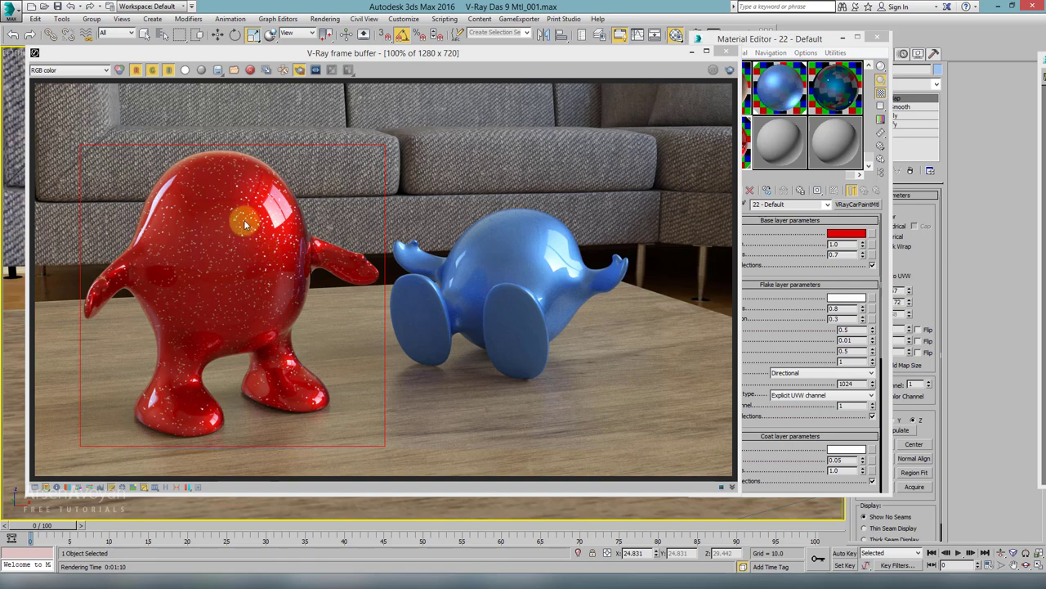
click(770, 319)
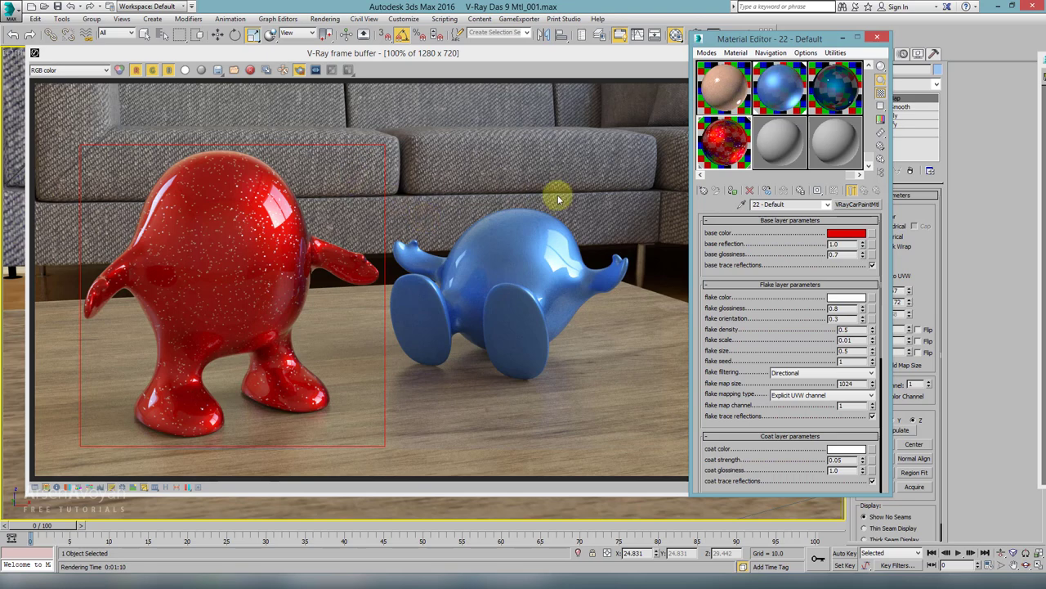
Change the unused 23 - Default material from Standard to VRayFastSSS2
click(778, 137)
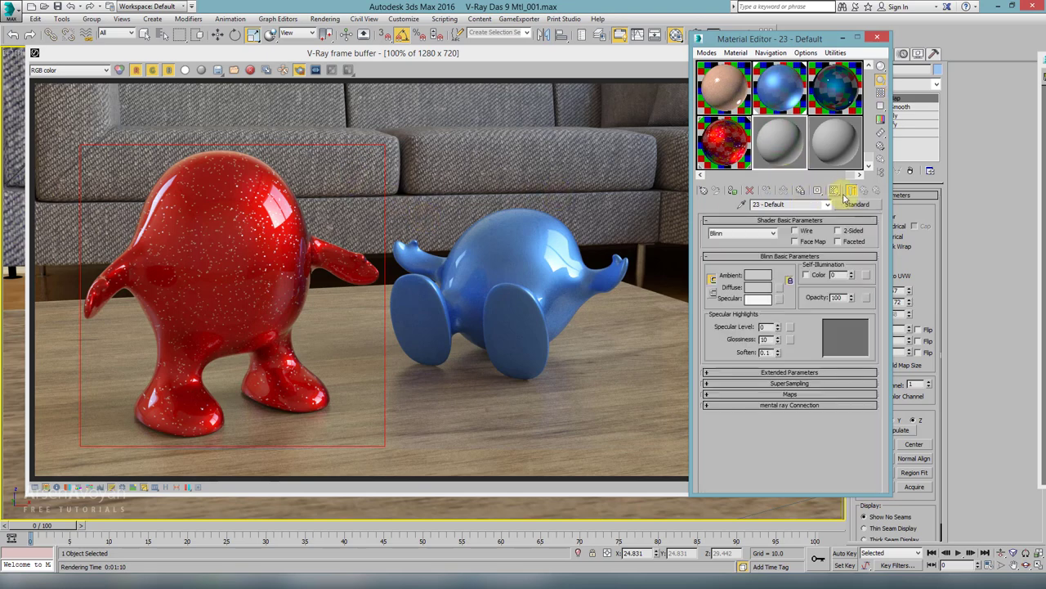
click(853, 205)
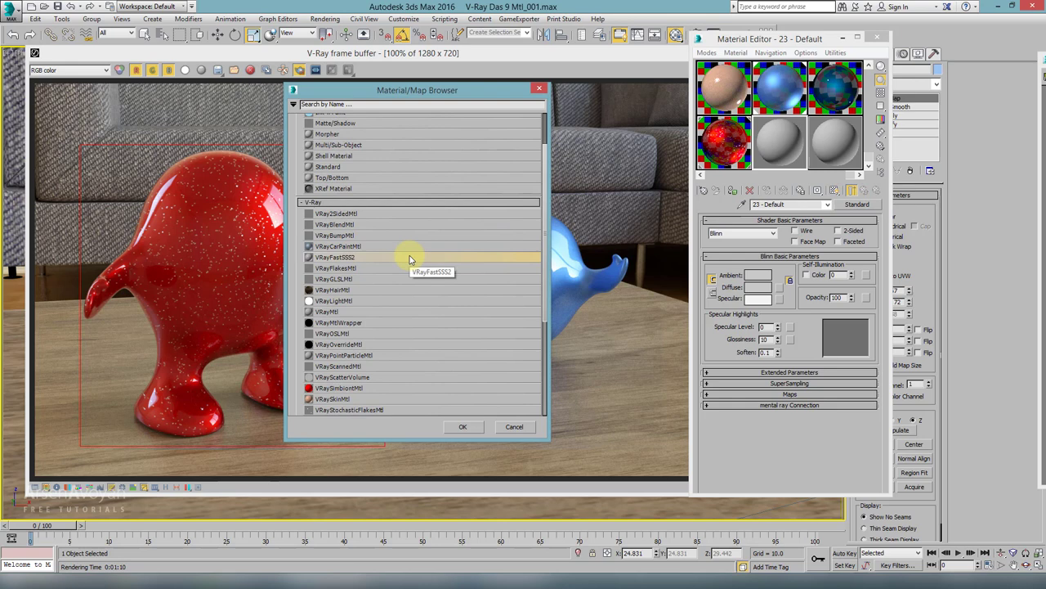
scroll(410, 259, down, 1)
scroll(410, 259, down, 1)
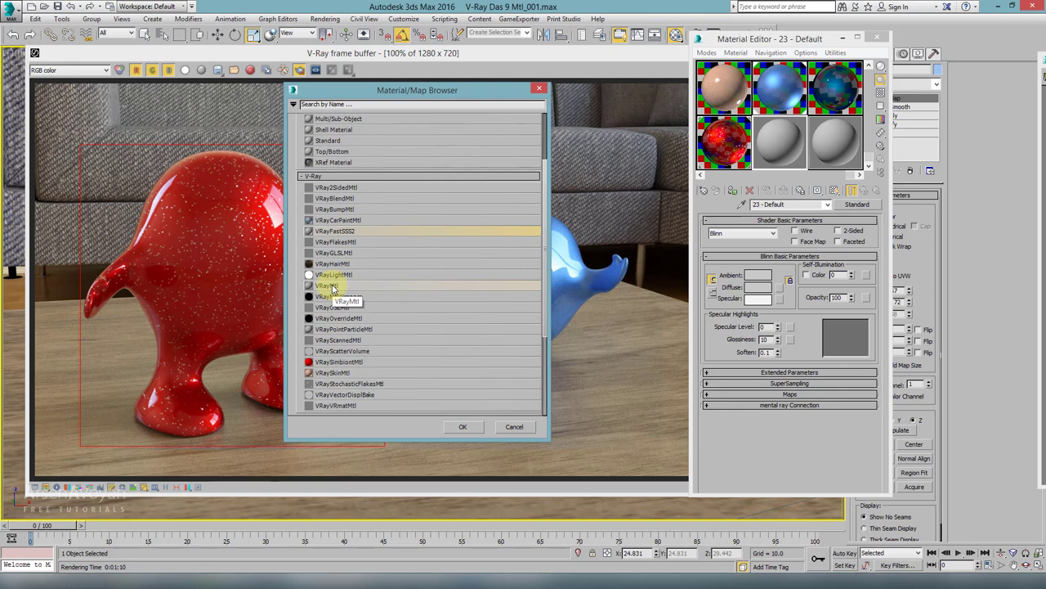
scroll(355, 286, down, 1)
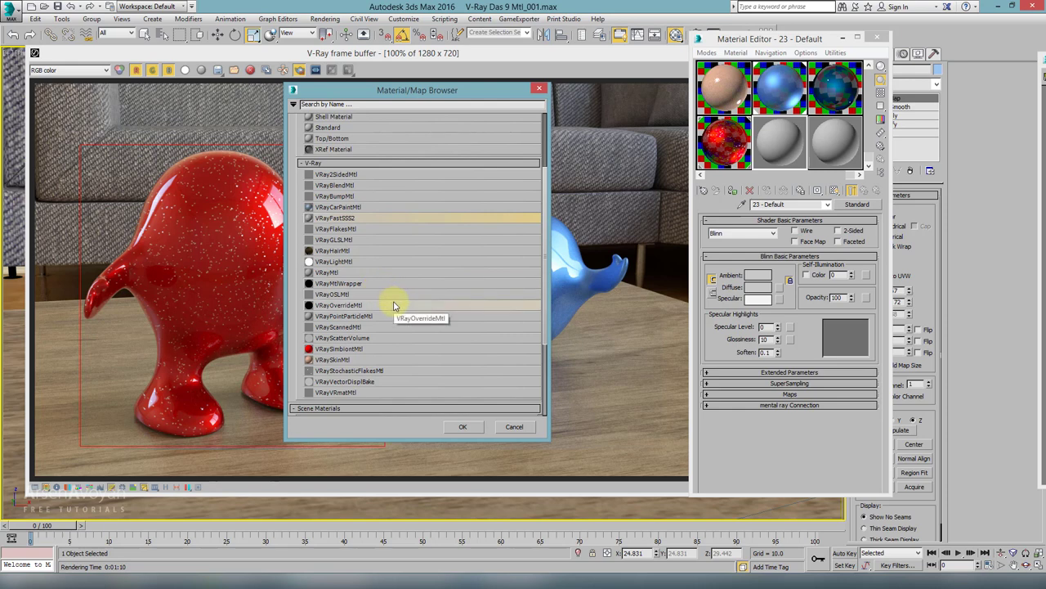
scroll(364, 327, down, 1)
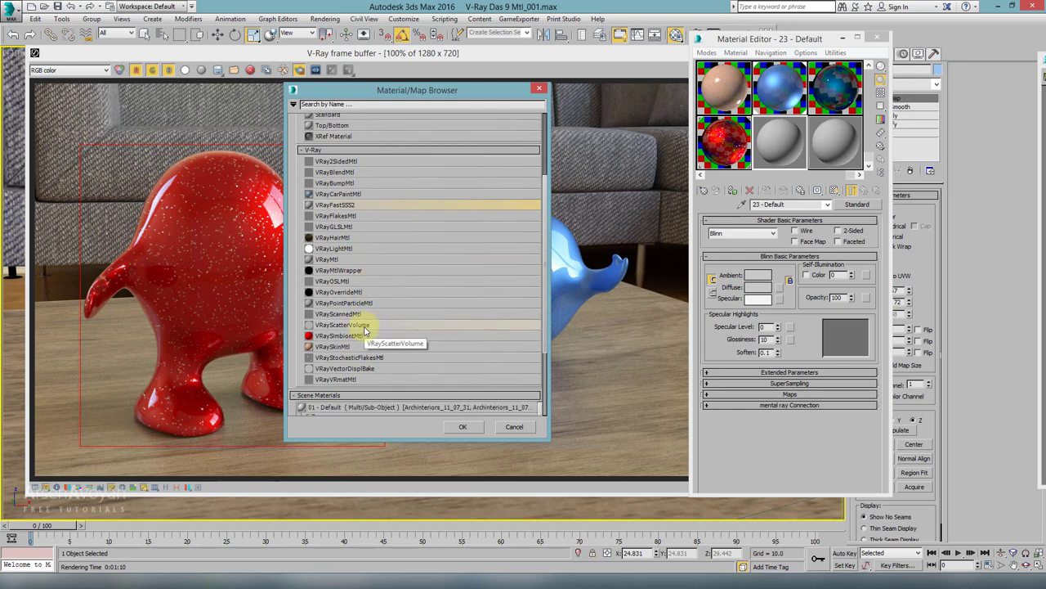
scroll(543, 339, down, 1)
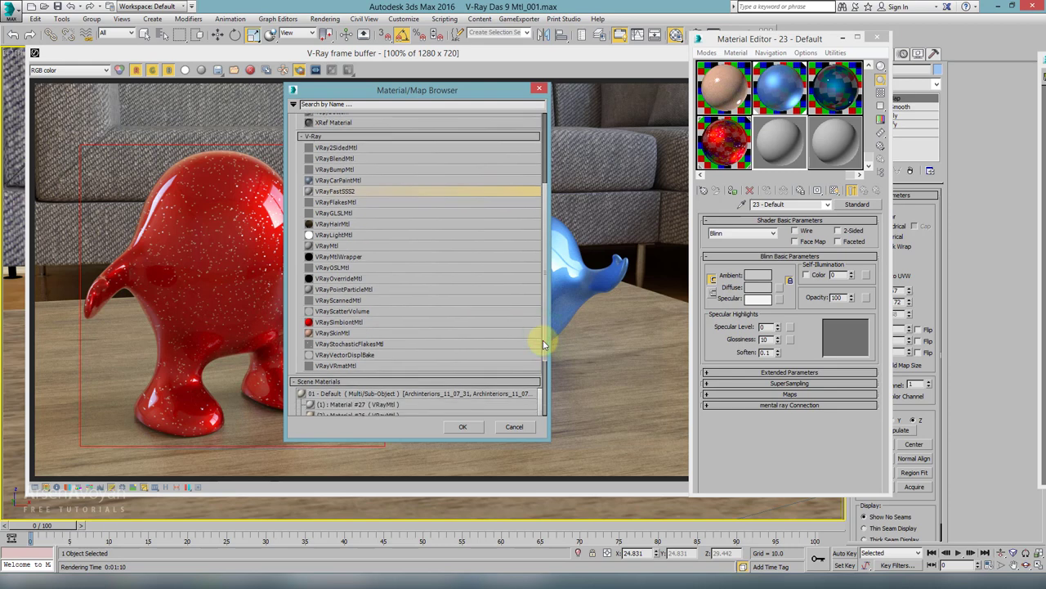
scroll(543, 342, down, 1)
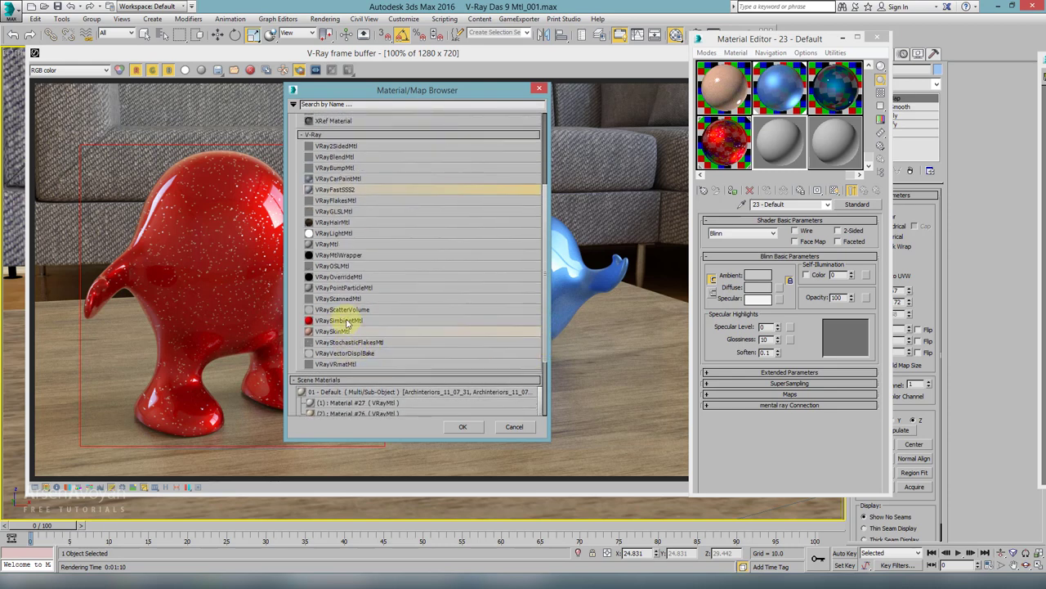
double_click(327, 189)
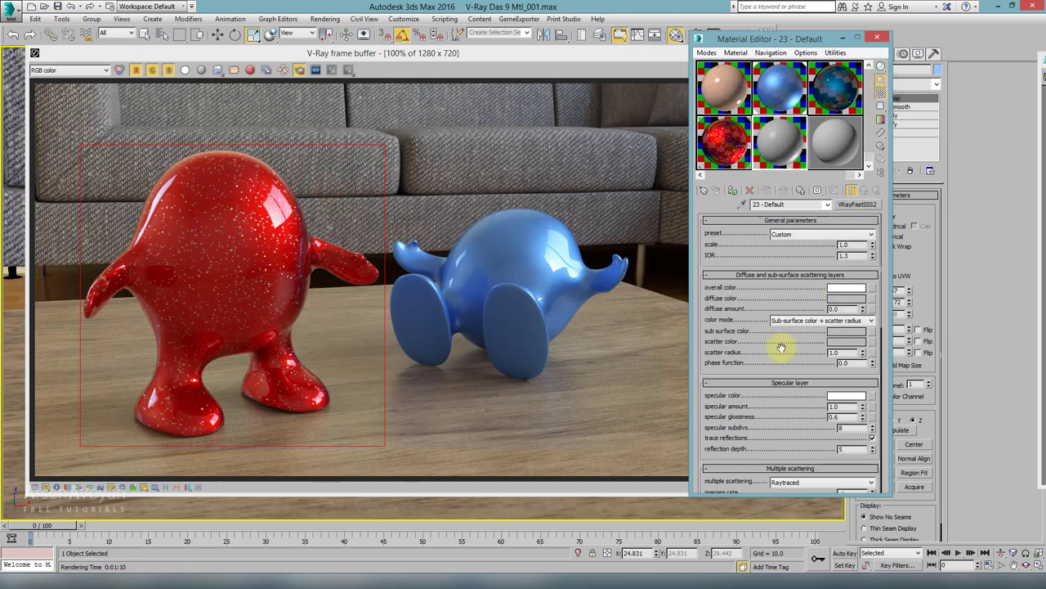
Examine the VRayFastSSS2 general, sub-surface scattering, specular, multiple scattering and options parameters
drag(781, 347, 781, 207)
drag(778, 367, 777, 212)
drag(784, 257, 777, 420)
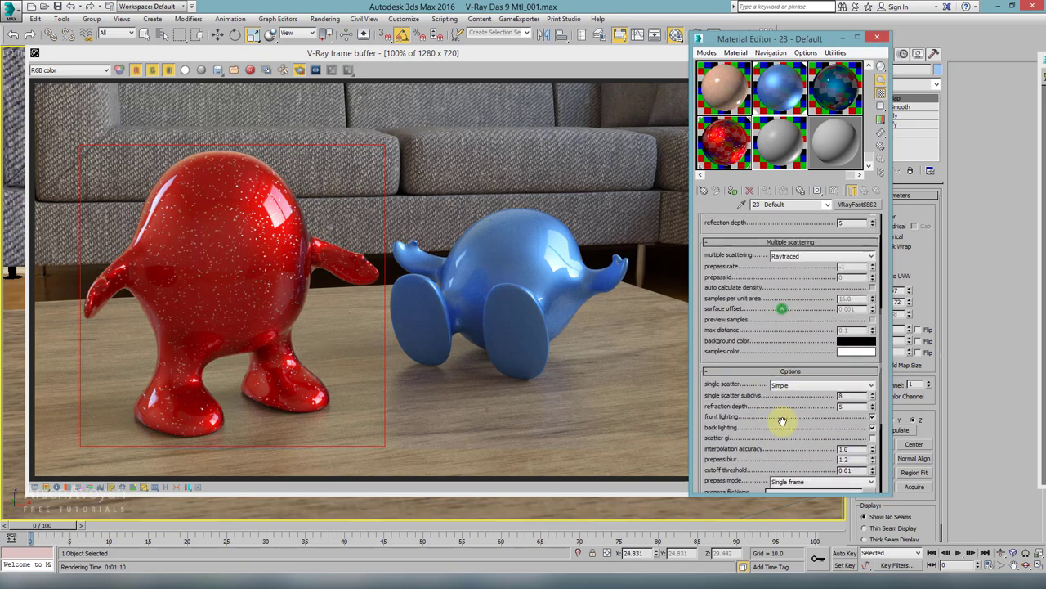
drag(781, 223, 777, 421)
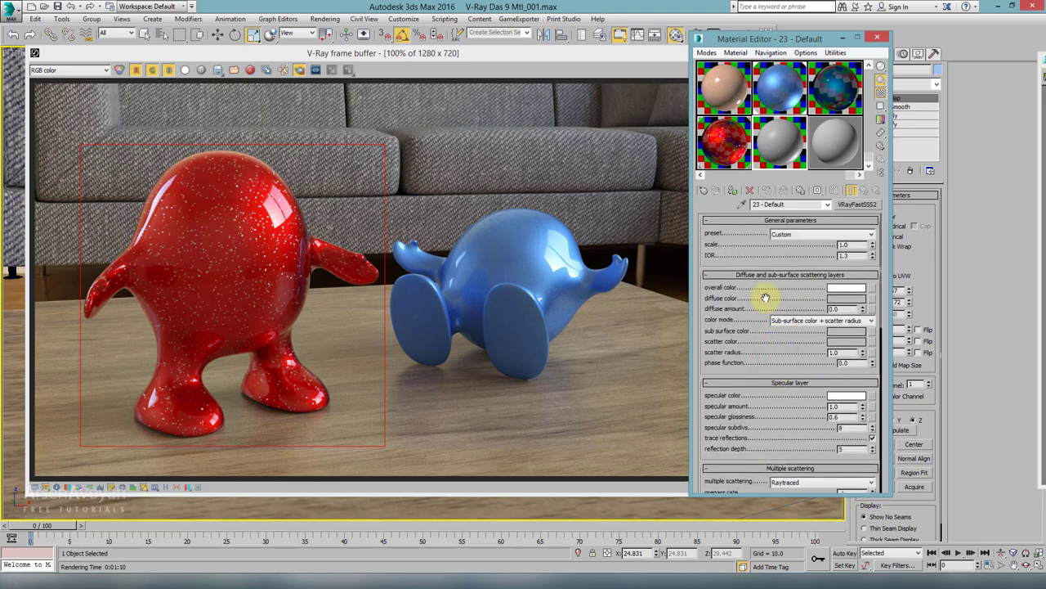
drag(760, 254, 755, 239)
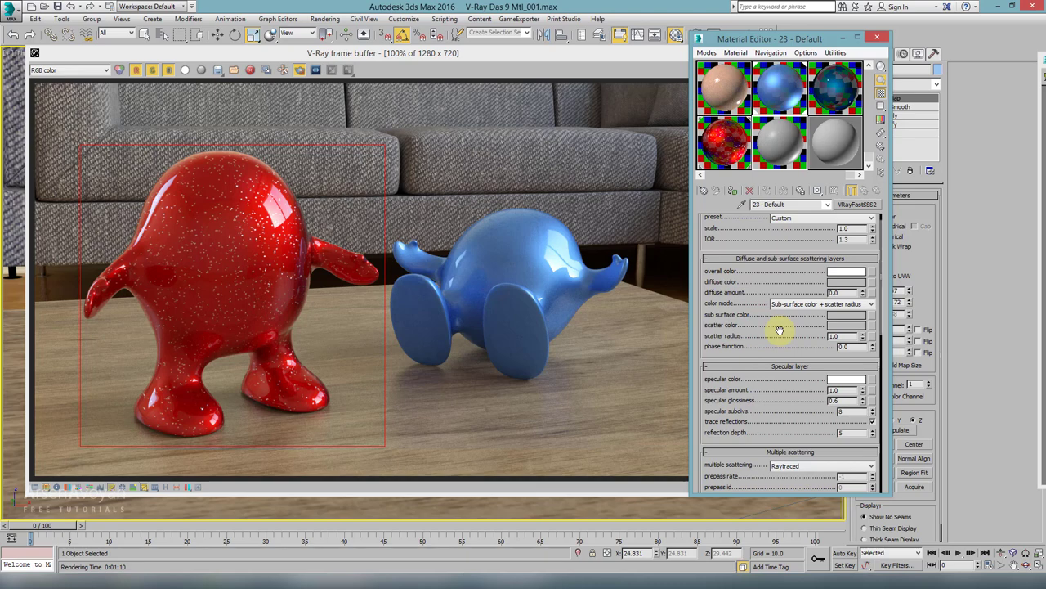
scroll(757, 295, up, 1)
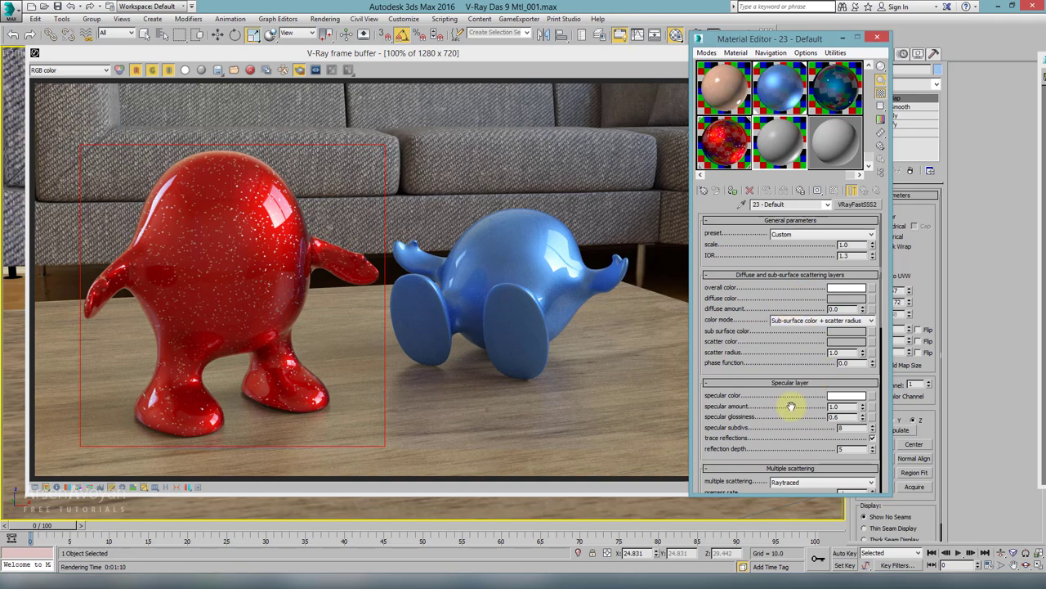
drag(787, 413, 785, 305)
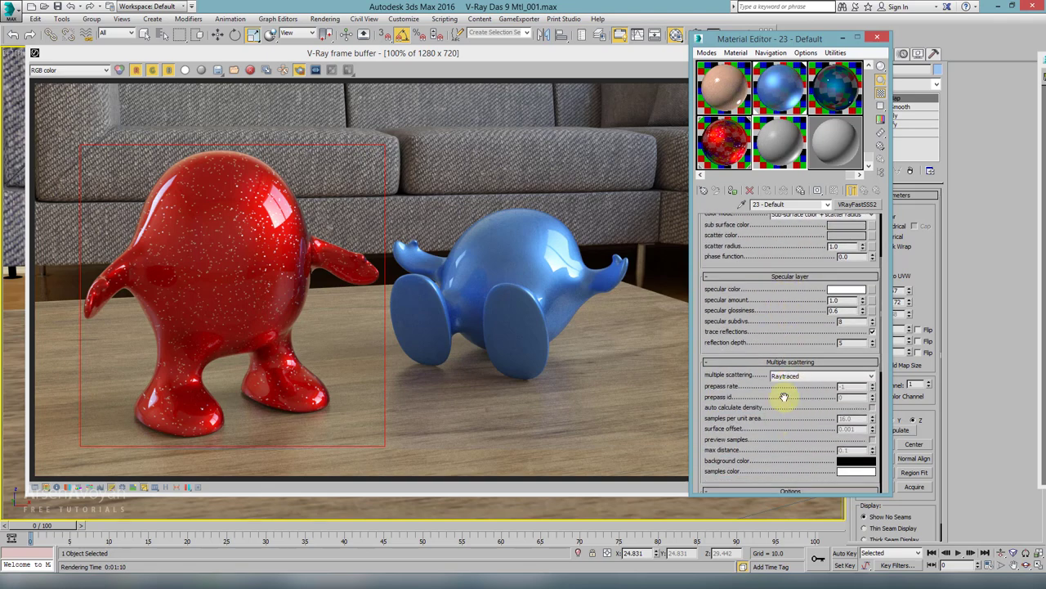
drag(789, 257, 787, 402)
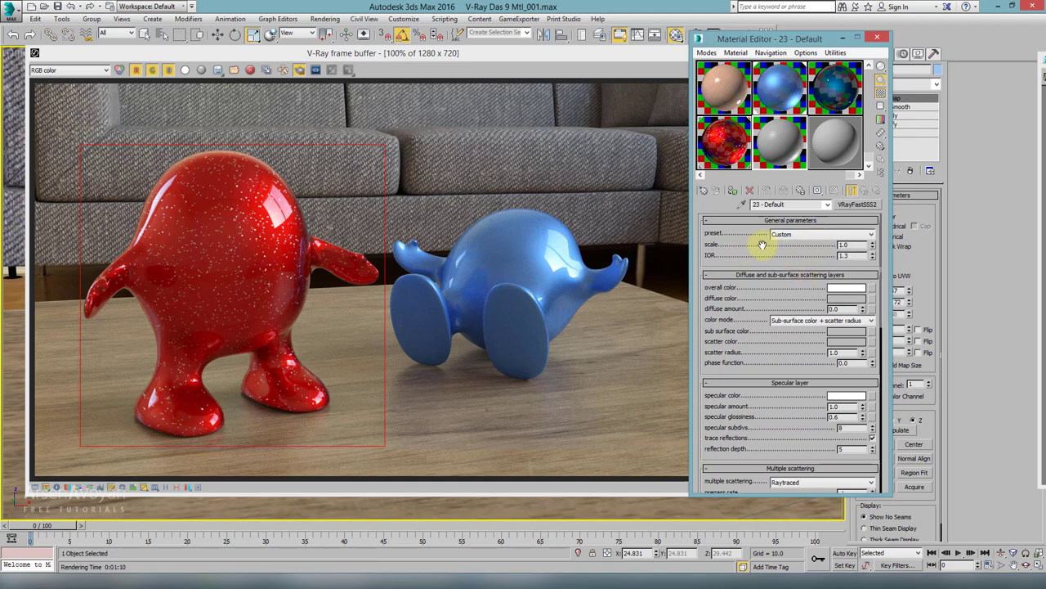
Apply the Skin (yellow) preset to the VRayFastSSS2 material and assign the material to the standing figure
click(792, 238)
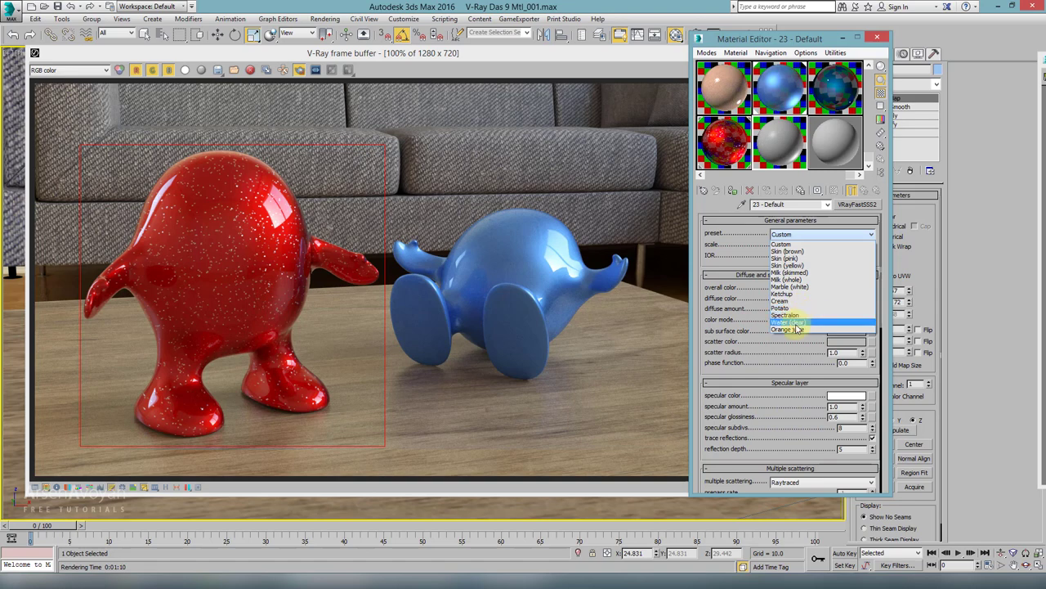
click(800, 265)
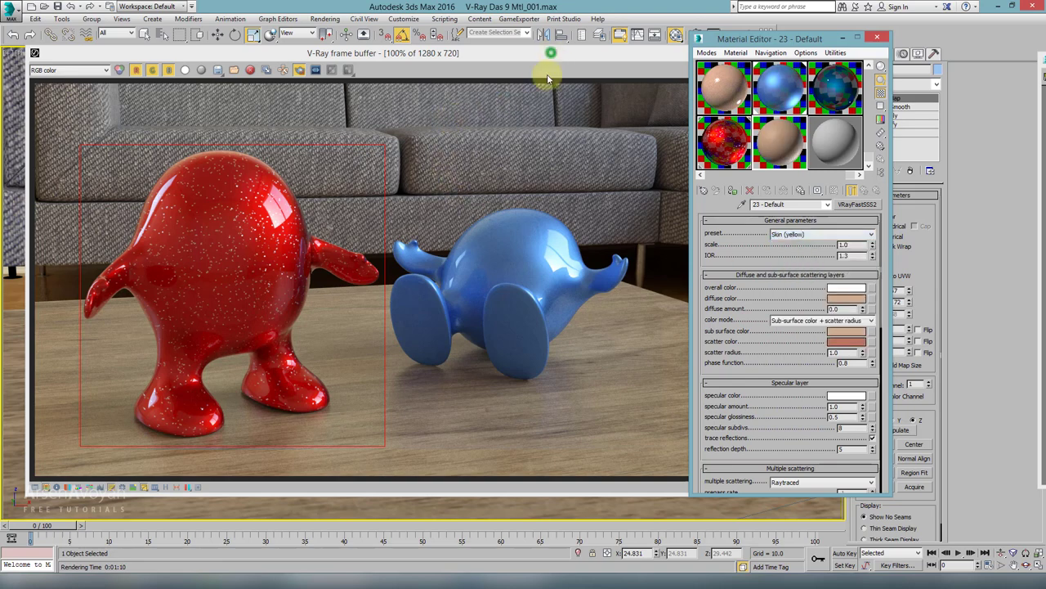
mouse_move(551, 58)
mouse_down()
mouse_move(501, 361)
mouse_move(479, 327)
mouse_move(557, 65)
mouse_move(538, 62)
mouse_up()
click(732, 190)
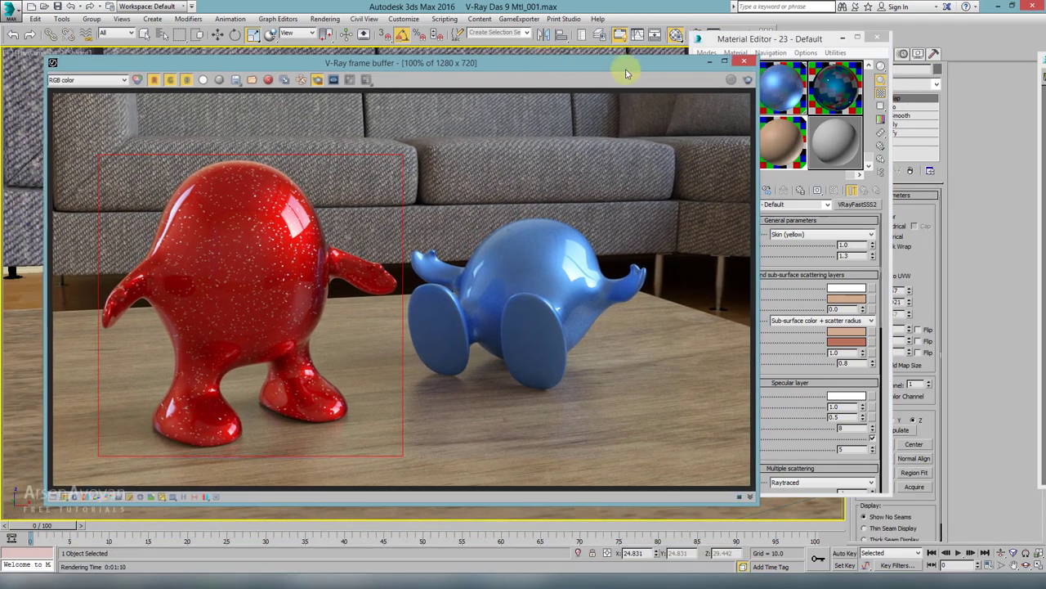
Render the skin material in the framed region and duplicate the rendered image into a separate window for comparison
click(750, 80)
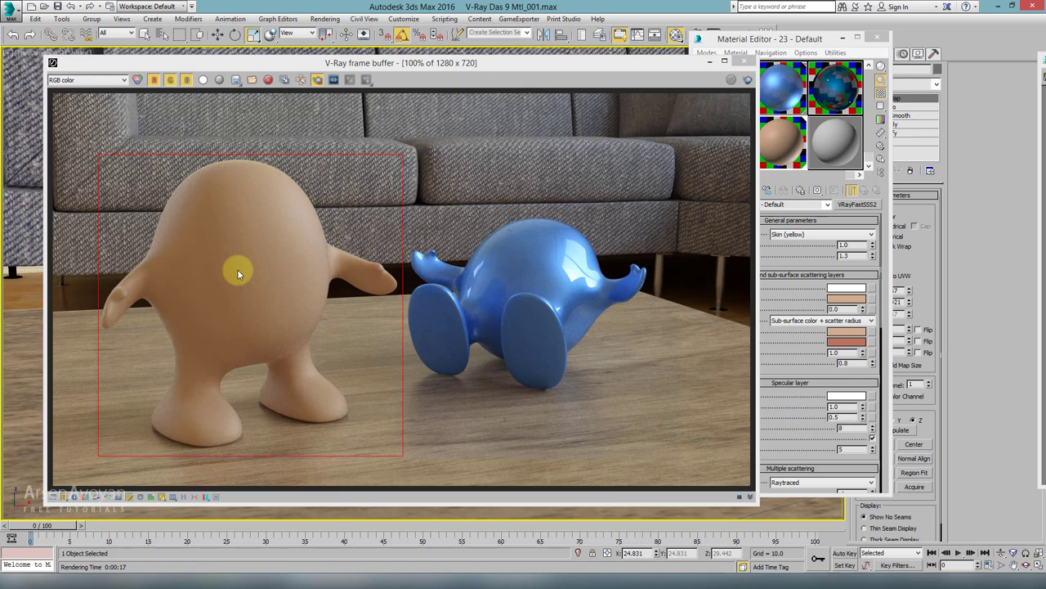
drag(641, 59, 604, 54)
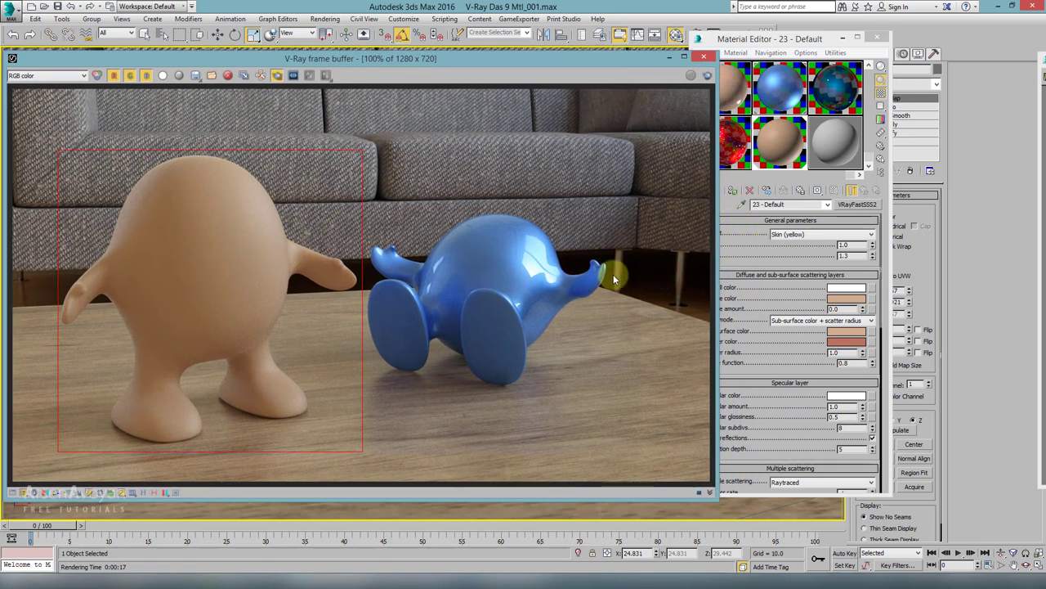
click(748, 250)
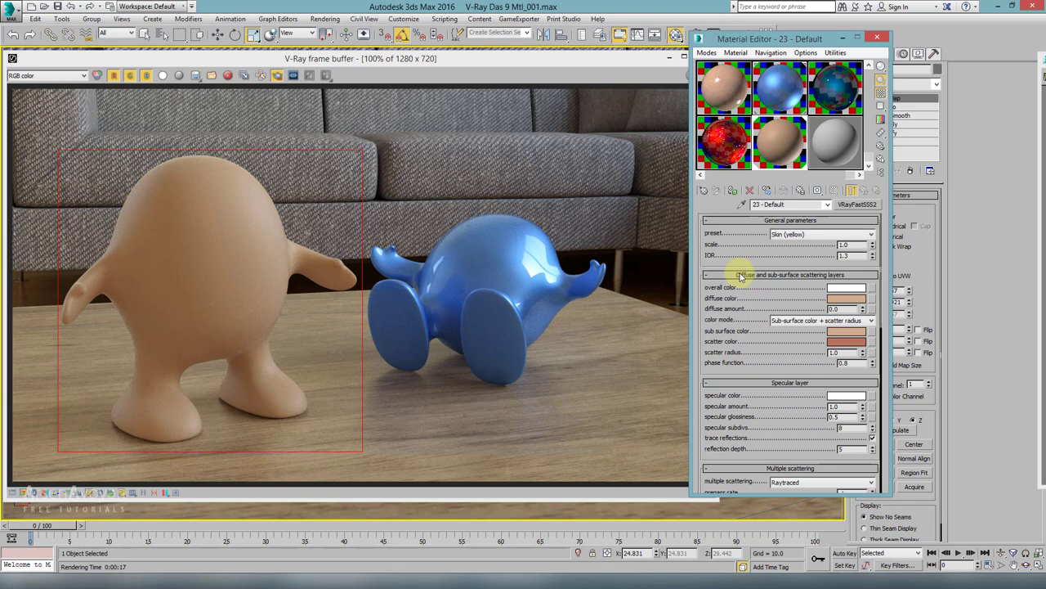
click(243, 76)
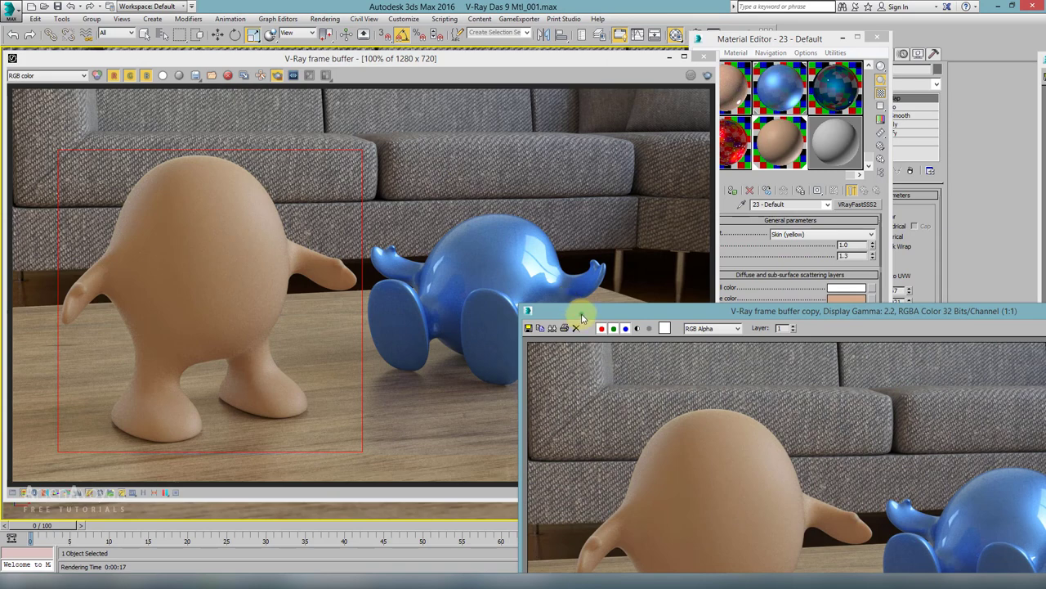
drag(583, 317, 26, 94)
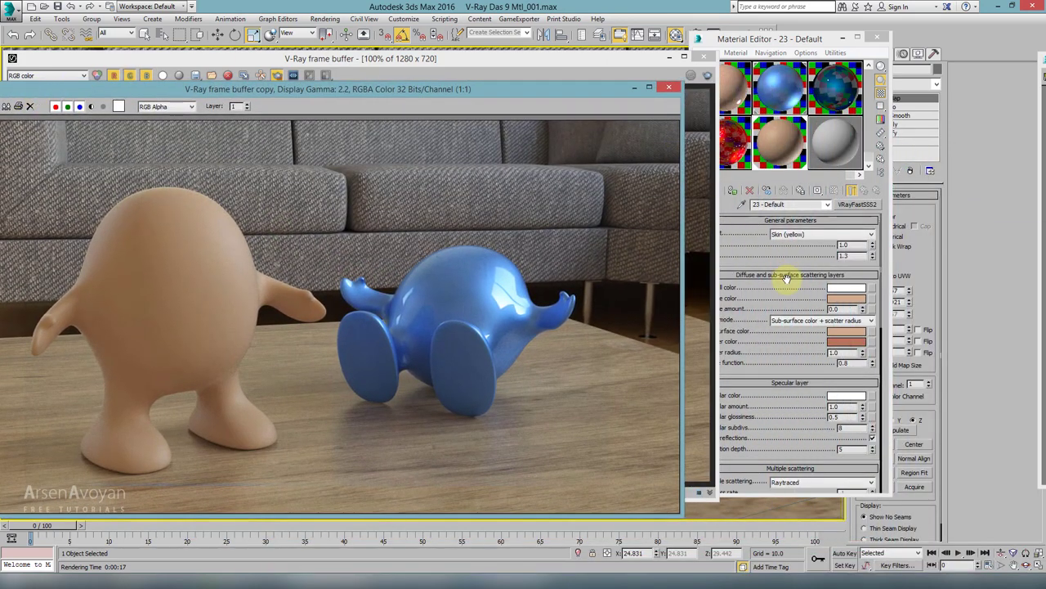
Try the Skin (pink) and Milk (skimmed) presets on the VRayFastSSS2 material
click(799, 235)
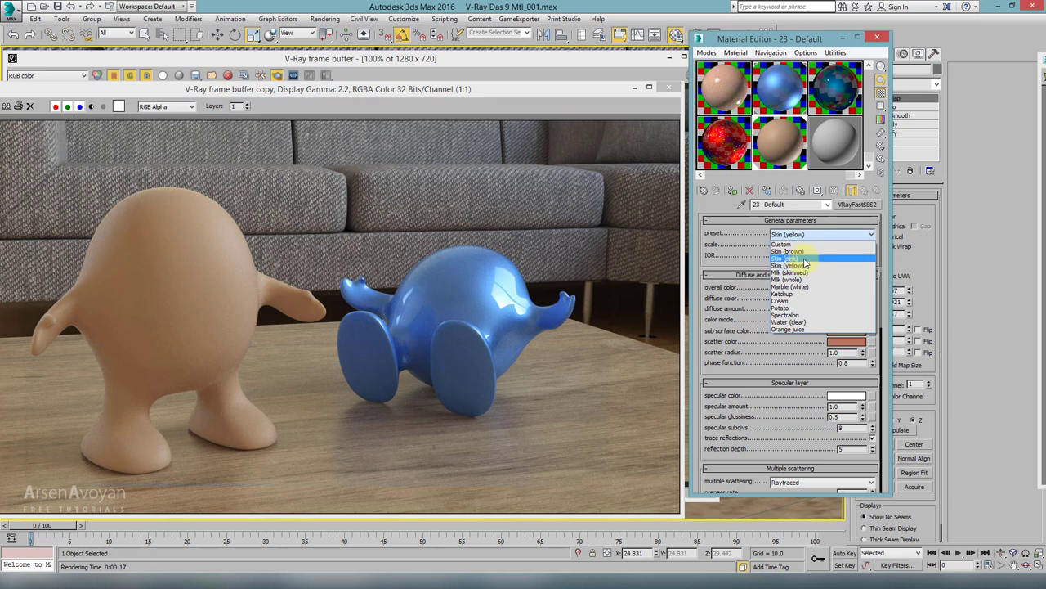
click(805, 259)
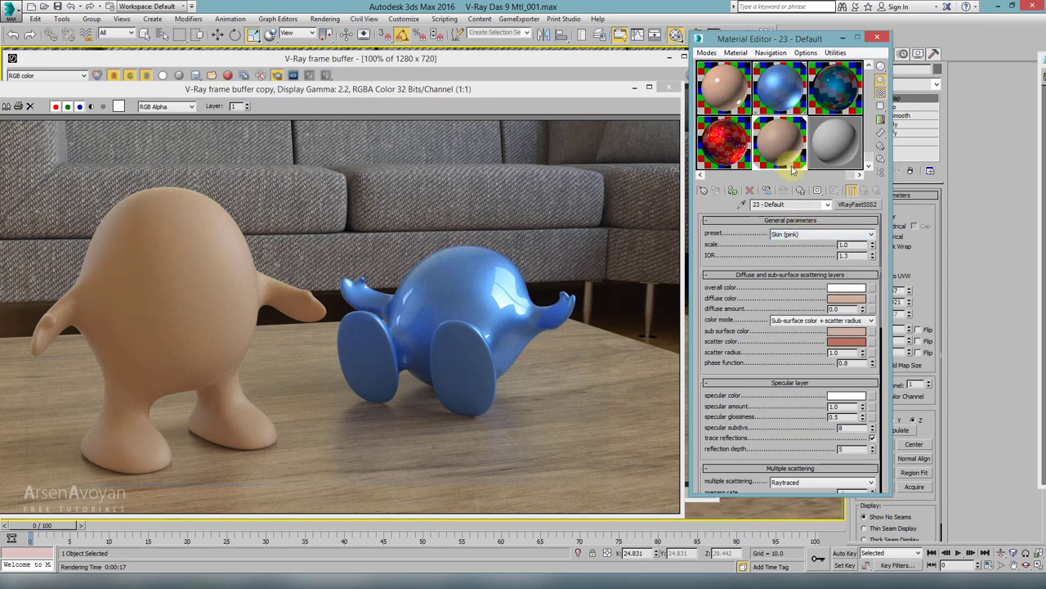
click(796, 234)
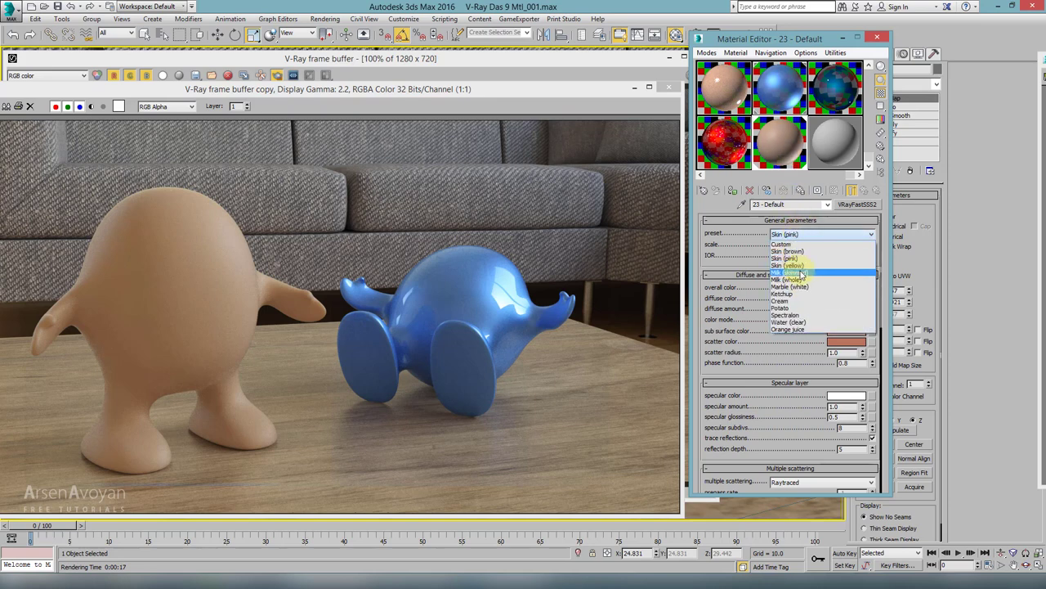
click(794, 272)
Apply the Skin (brown) preset to the VRayFastSSS2 material and render the framed region around the standing figure
click(807, 233)
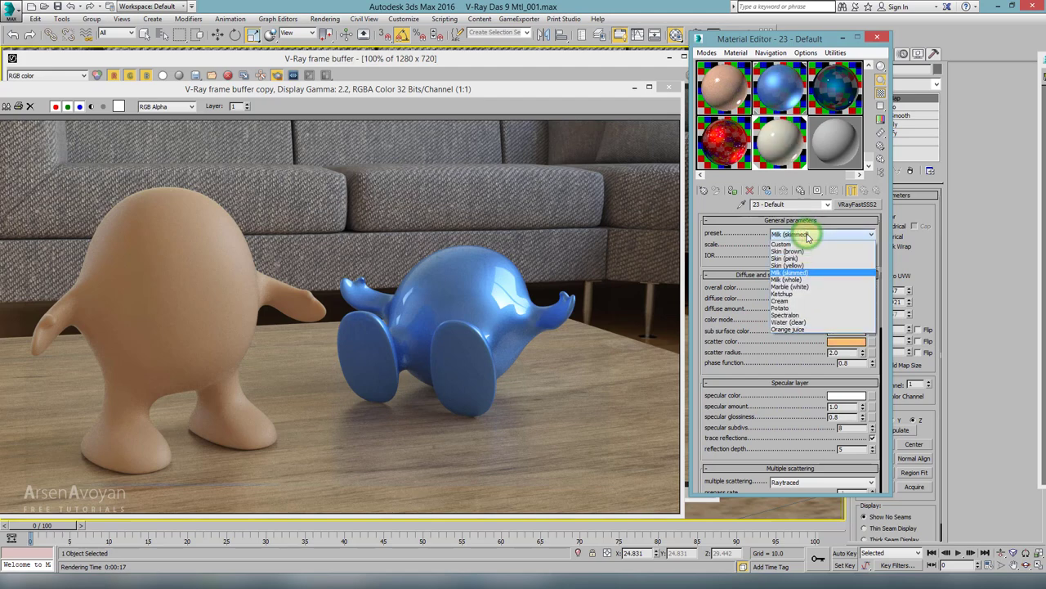
click(792, 251)
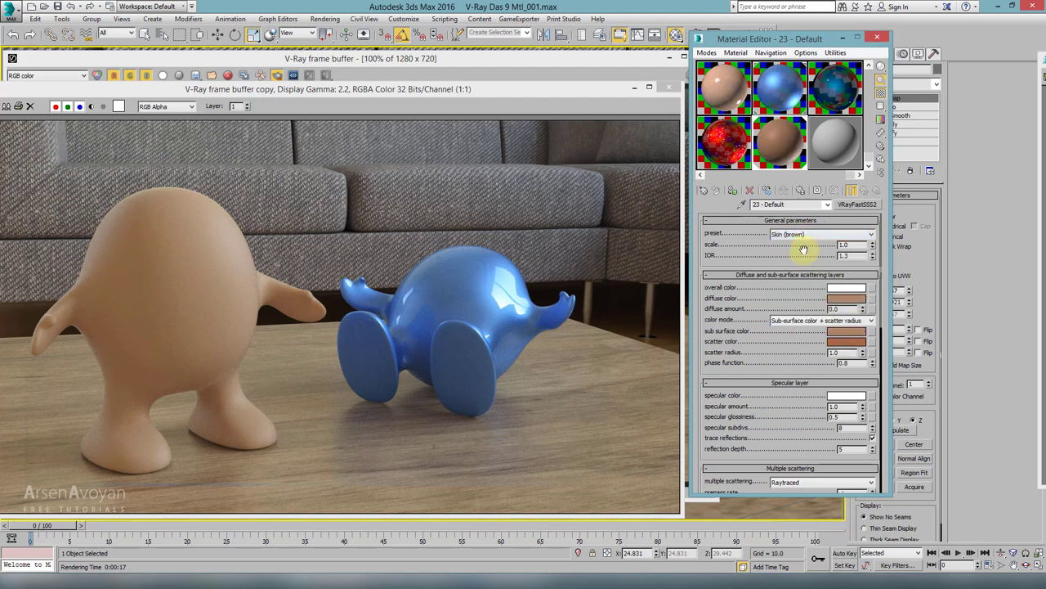
click(419, 59)
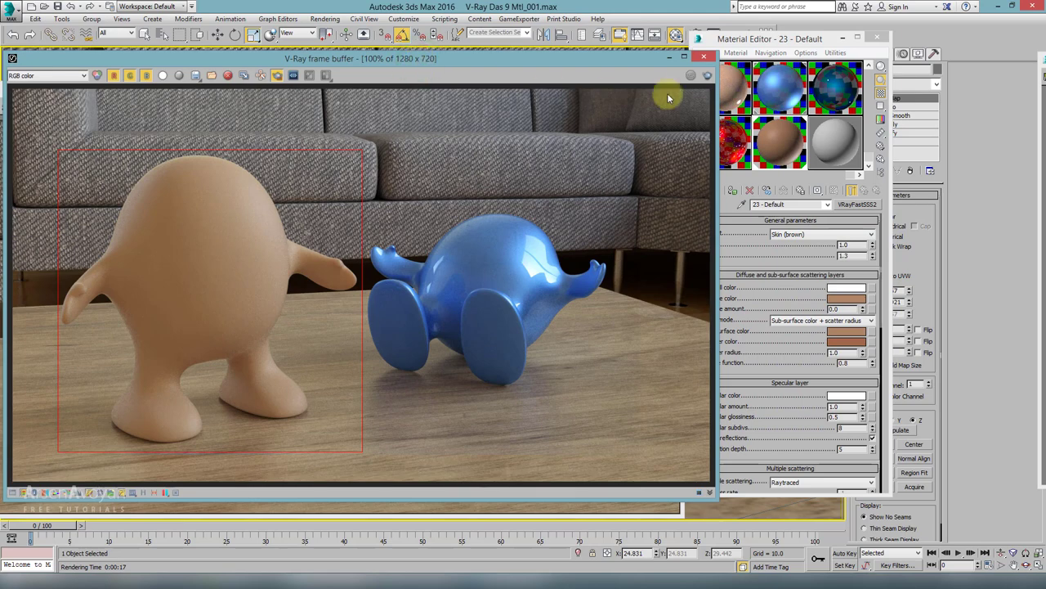
click(705, 79)
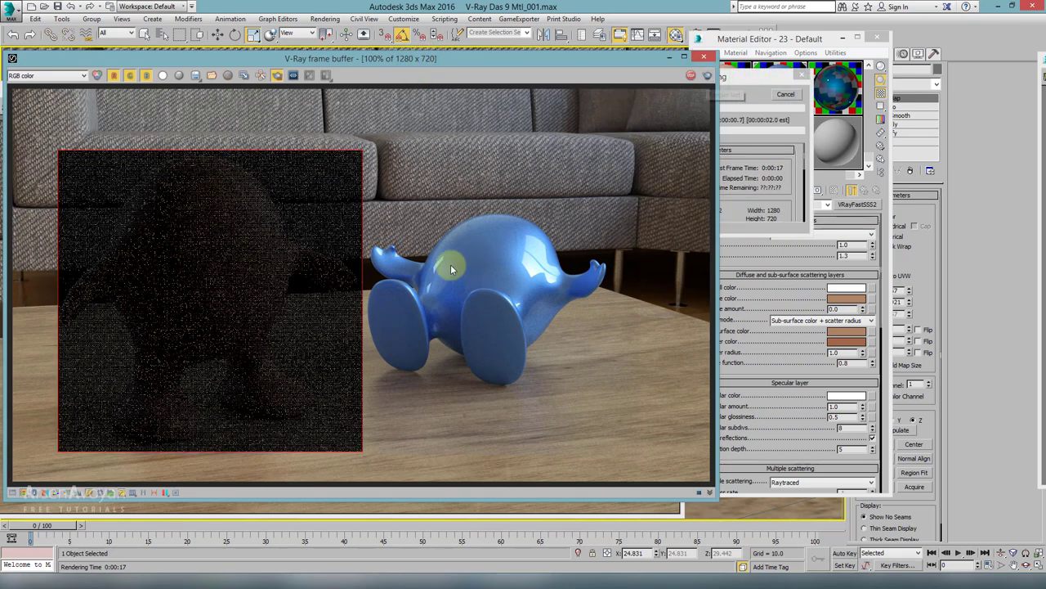
Place the brown skin render beside the yellow skin copy and duplicate it into a separate window for comparison
drag(220, 61, 548, 91)
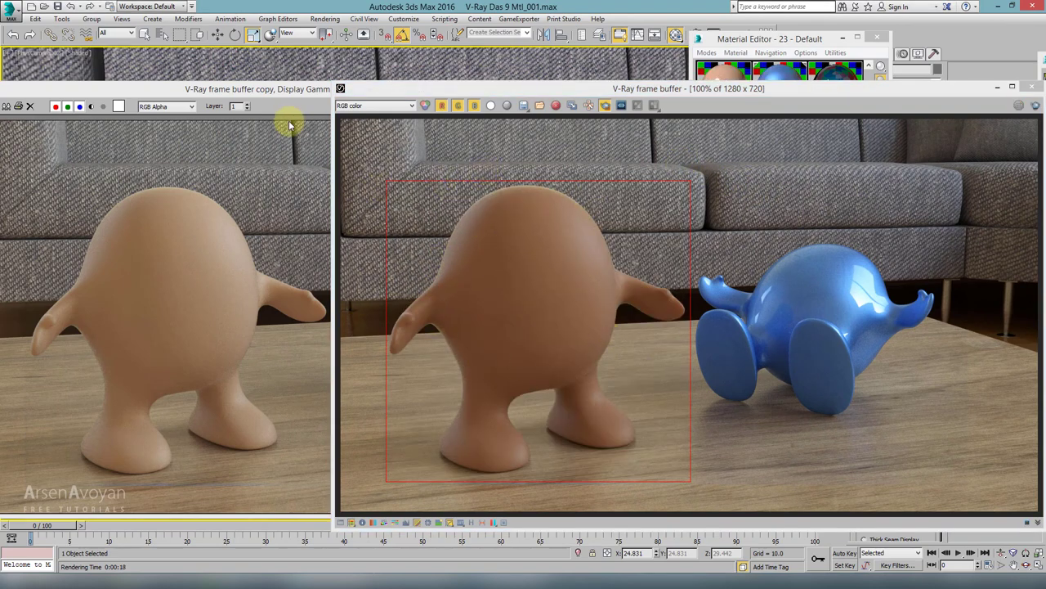
click(292, 90)
click(680, 90)
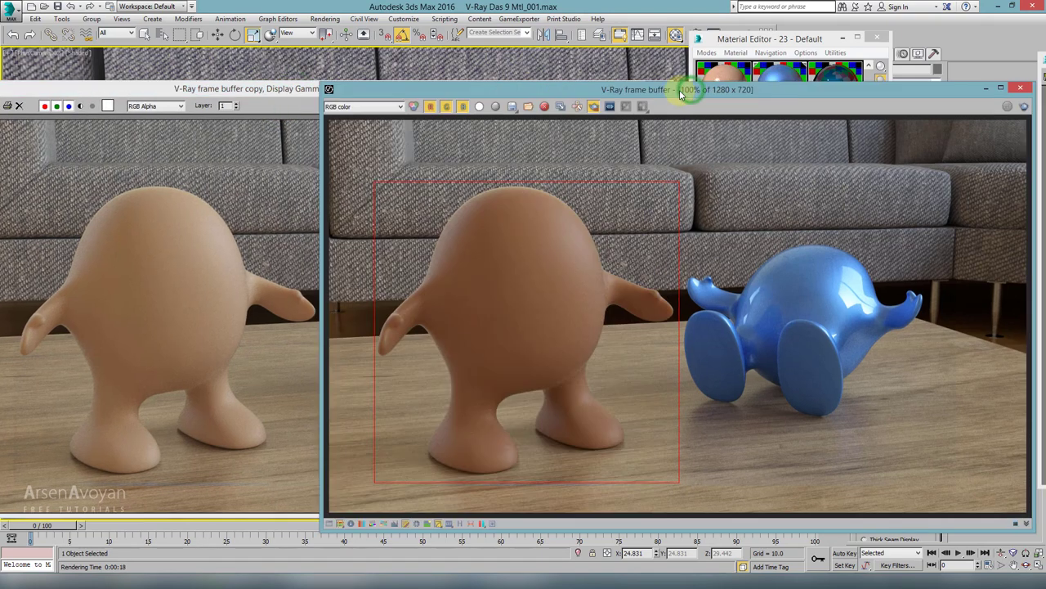
click(561, 107)
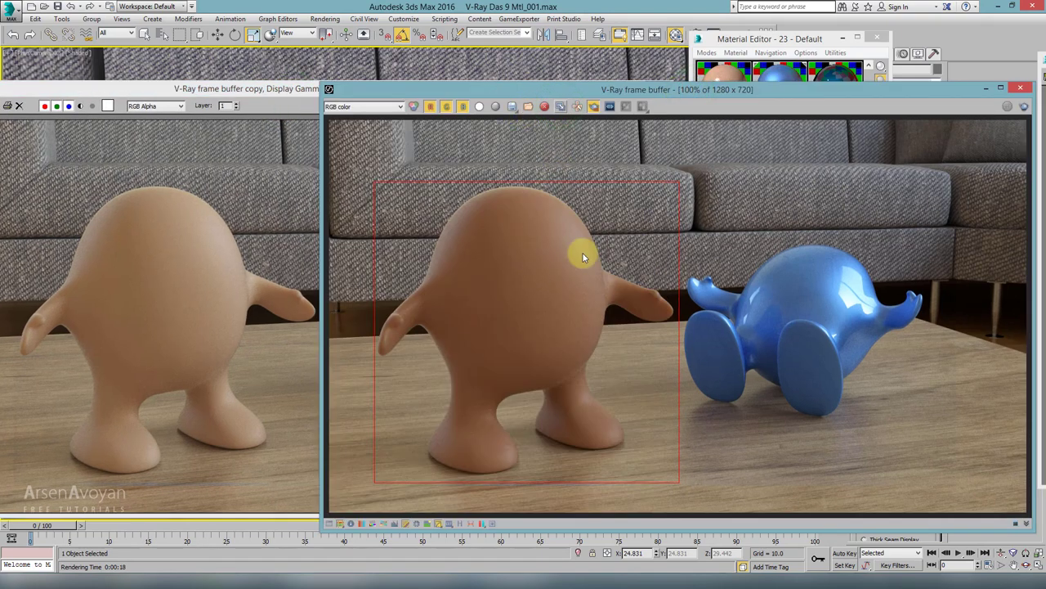
drag(670, 310, 200, 237)
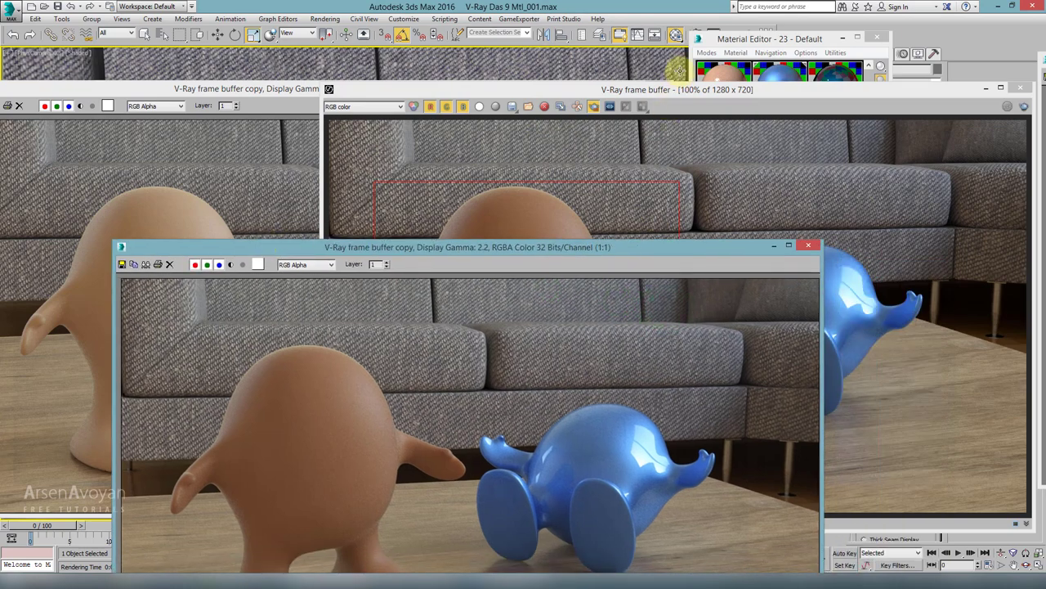
click(730, 38)
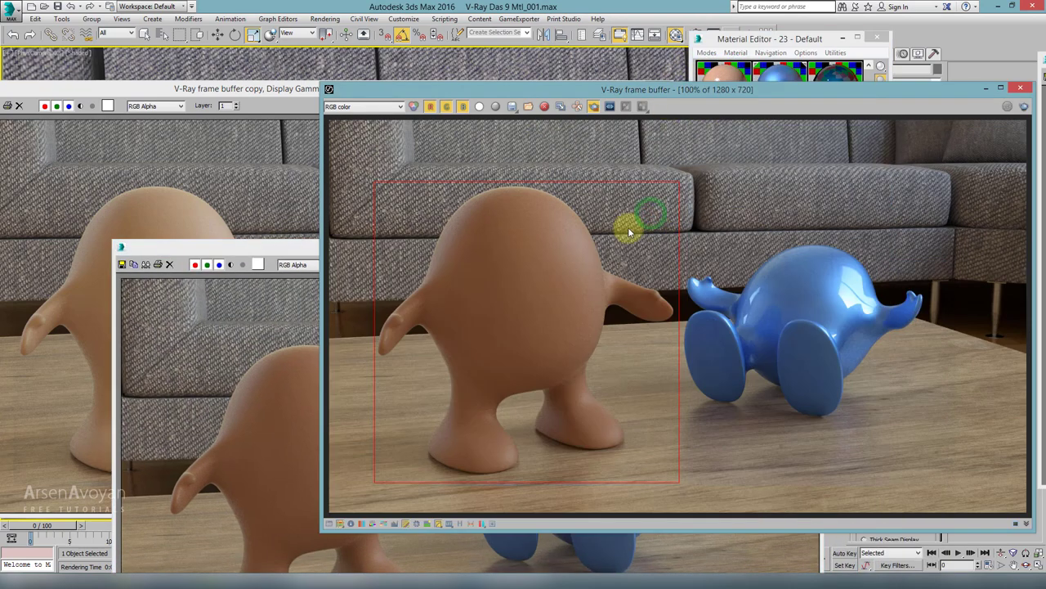
click(630, 224)
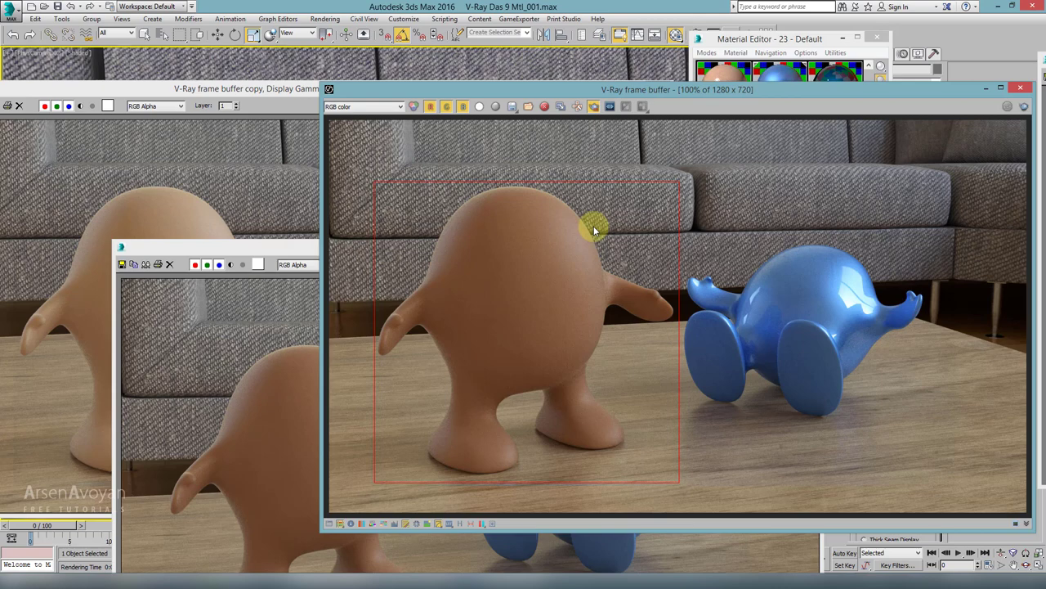
Switch the VRayFastSSS2 material to the Milk (whole) preset and render the framed region again
click(781, 39)
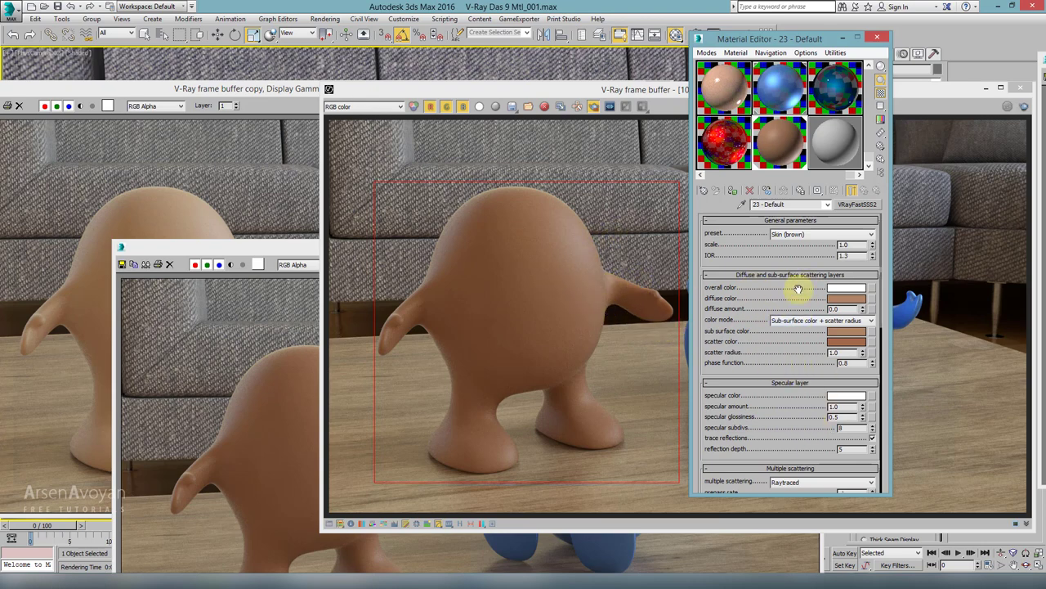
click(792, 236)
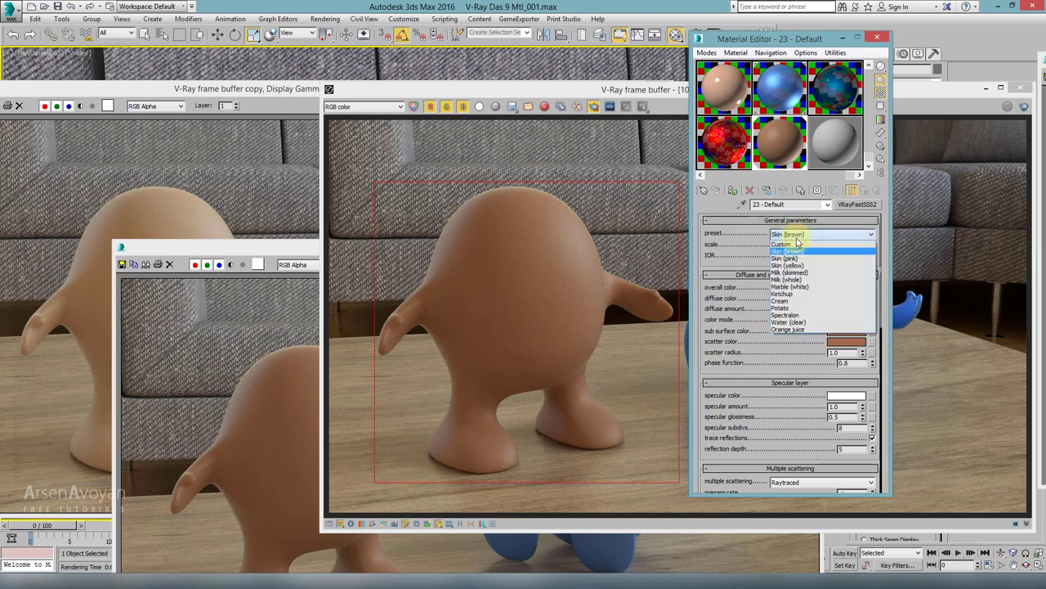
click(806, 274)
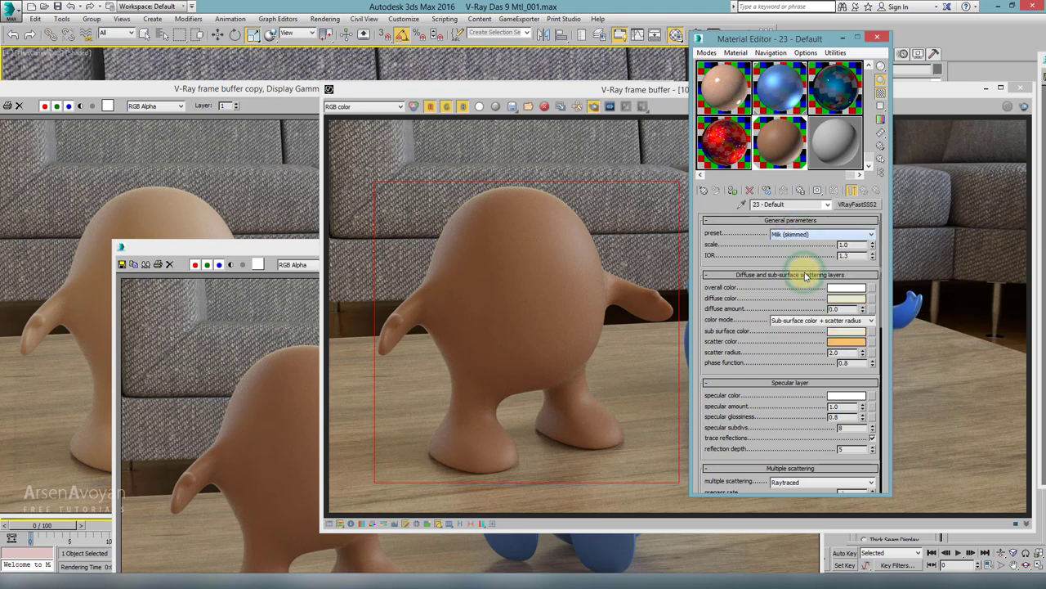
click(819, 235)
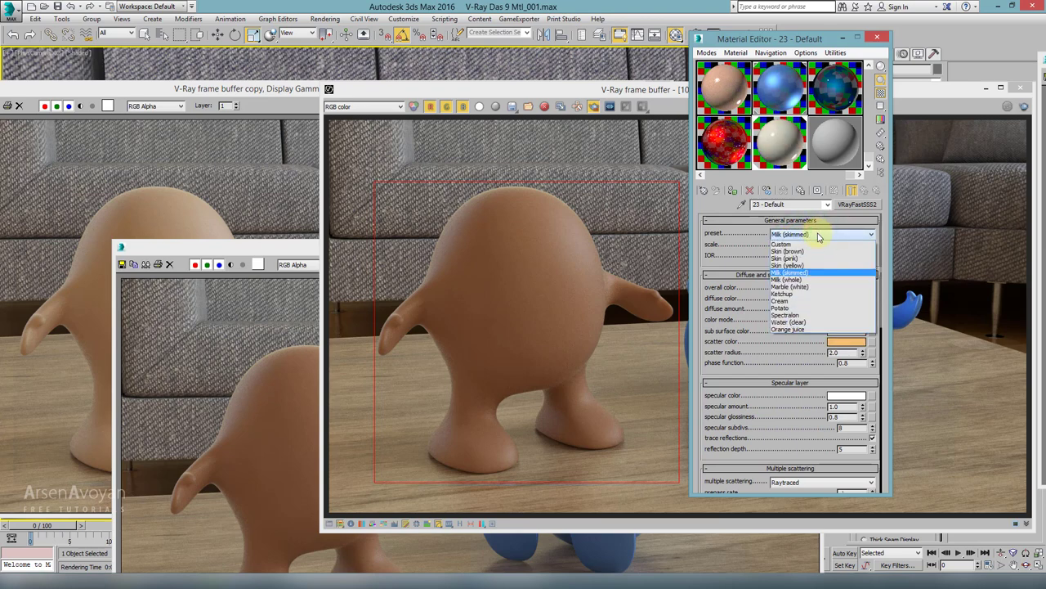
click(804, 279)
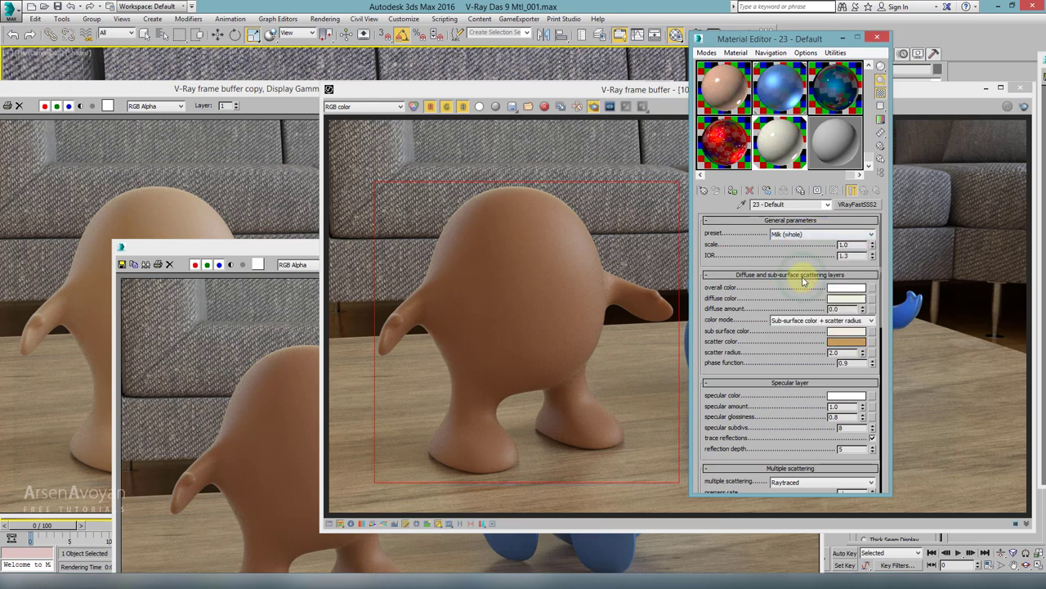
click(545, 176)
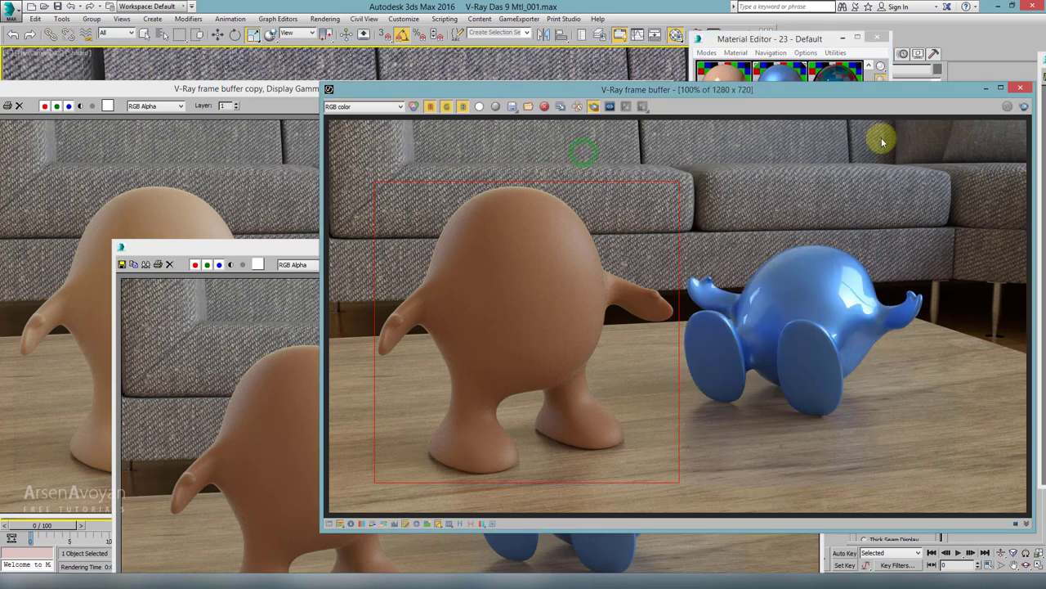
click(1024, 108)
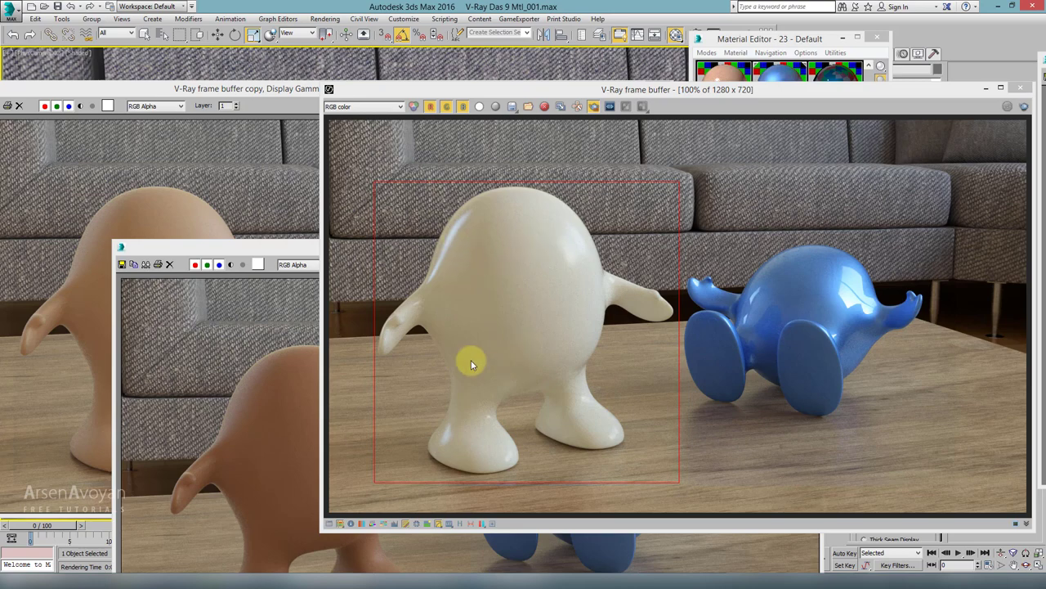
Compare the whole milk render with the brown skin copy and duplicate the milk image into its own window
drag(309, 255, 230, 209)
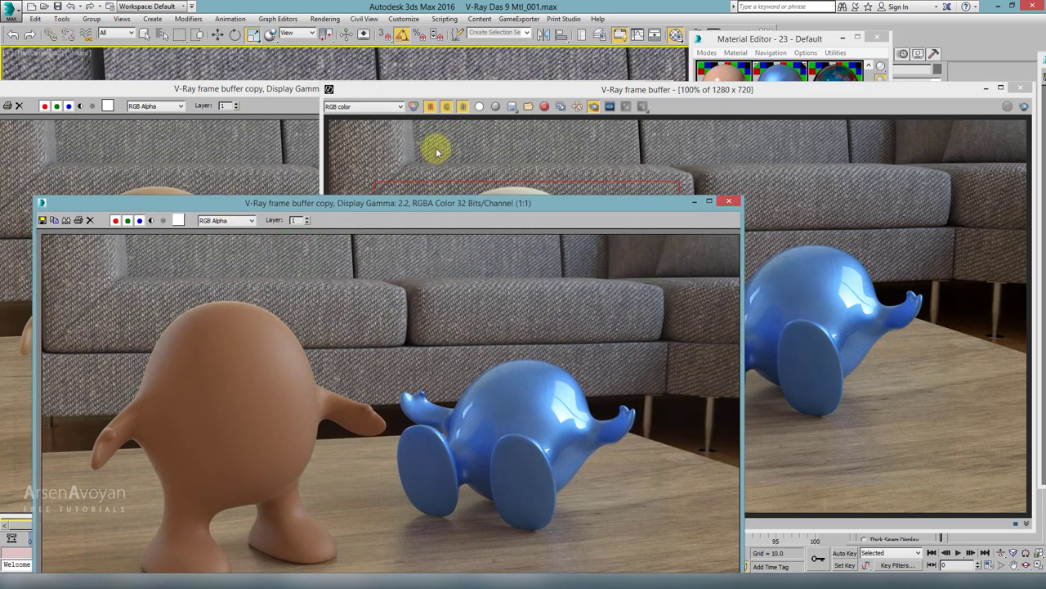
click(440, 146)
drag(556, 90, 545, 66)
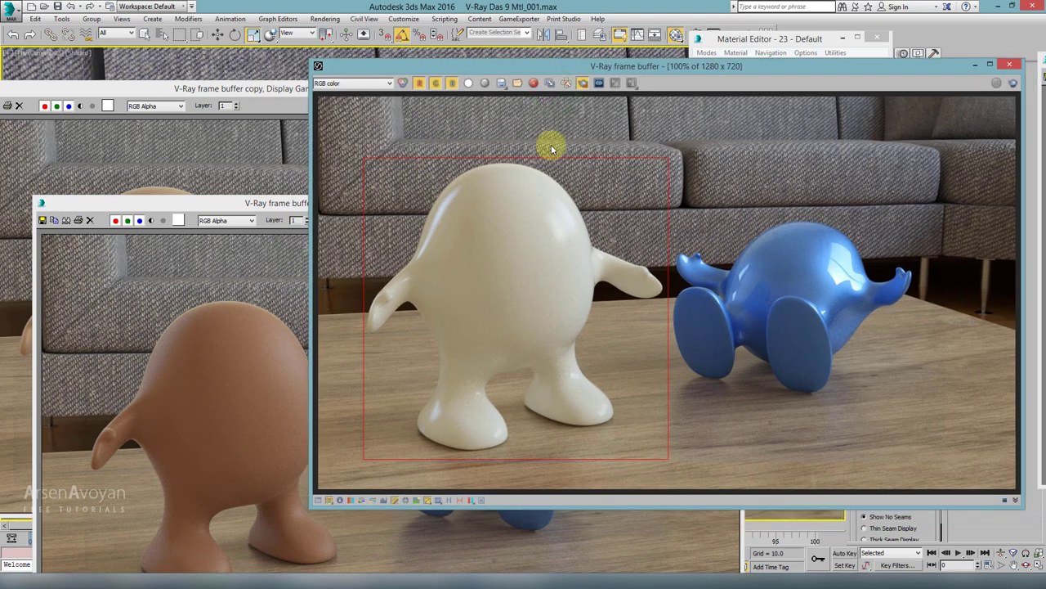
click(773, 38)
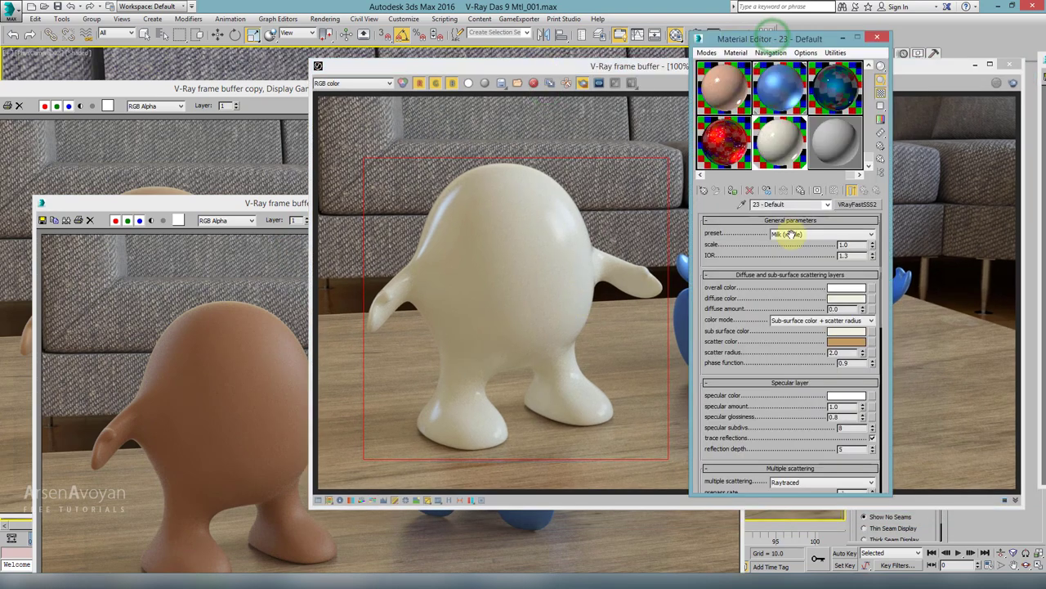
click(542, 84)
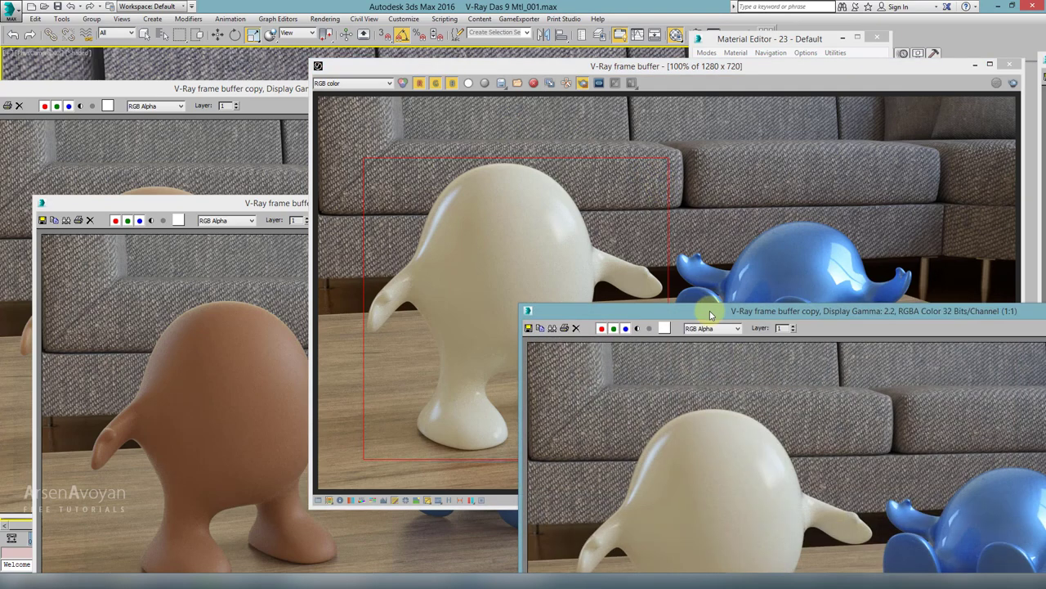
drag(708, 305, 180, 182)
Apply the Ketchup preset to the VRayFastSSS2 material and render the standing figure's region
click(724, 38)
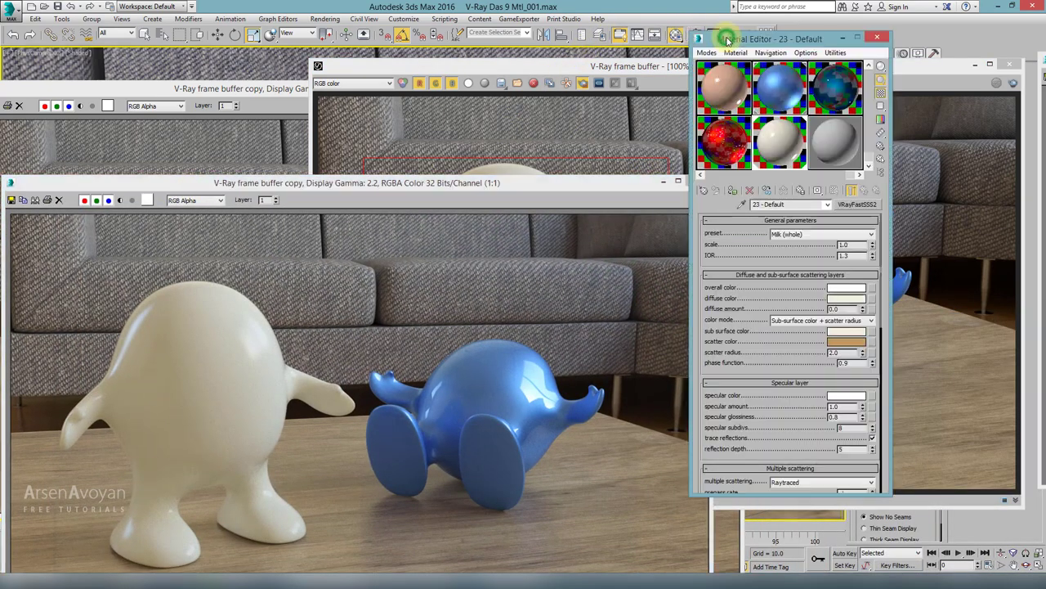
click(805, 236)
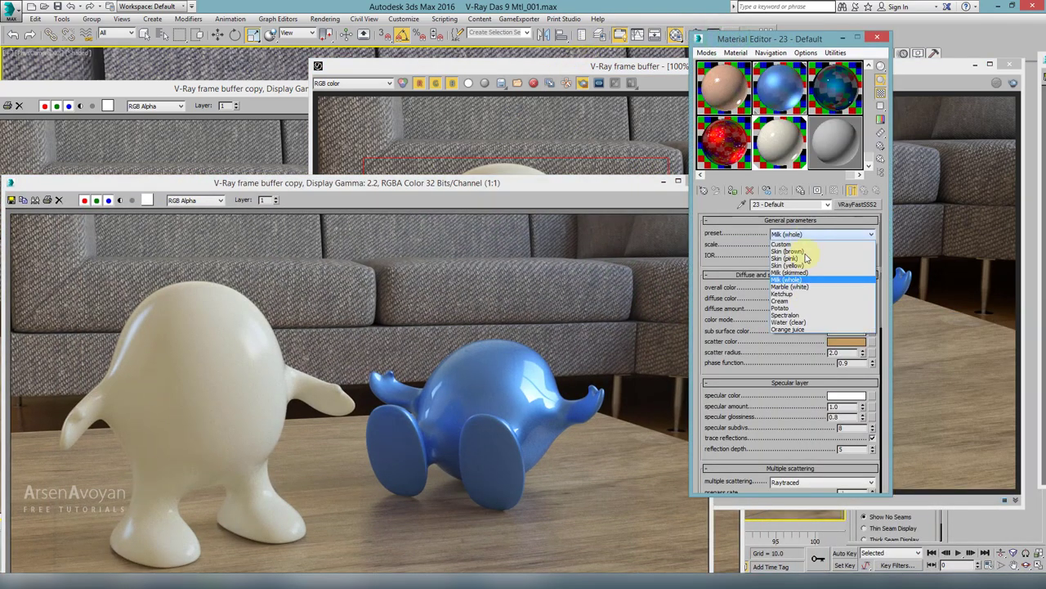
click(799, 294)
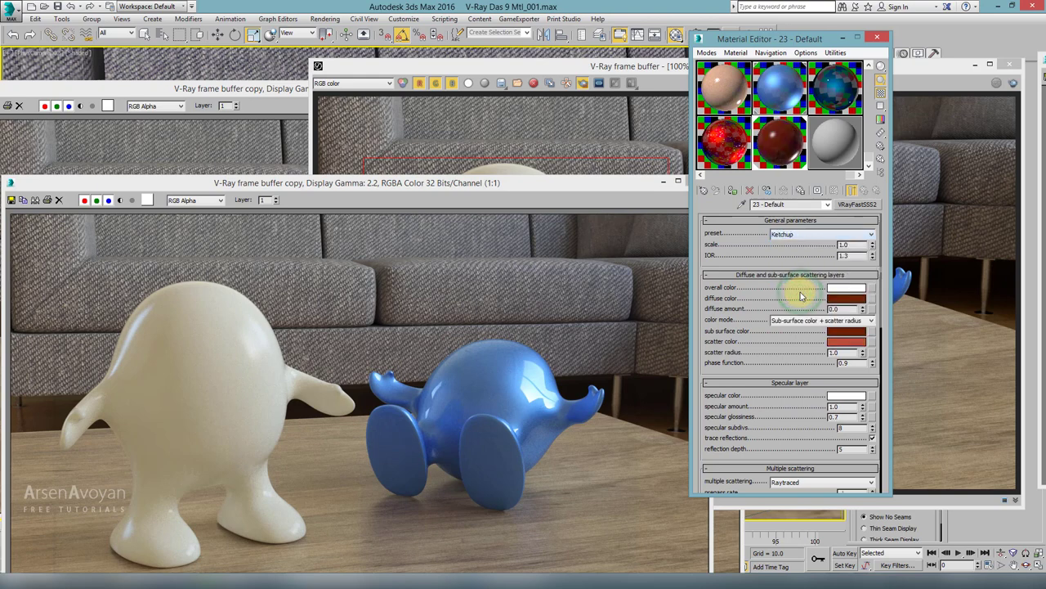
click(645, 131)
click(1012, 85)
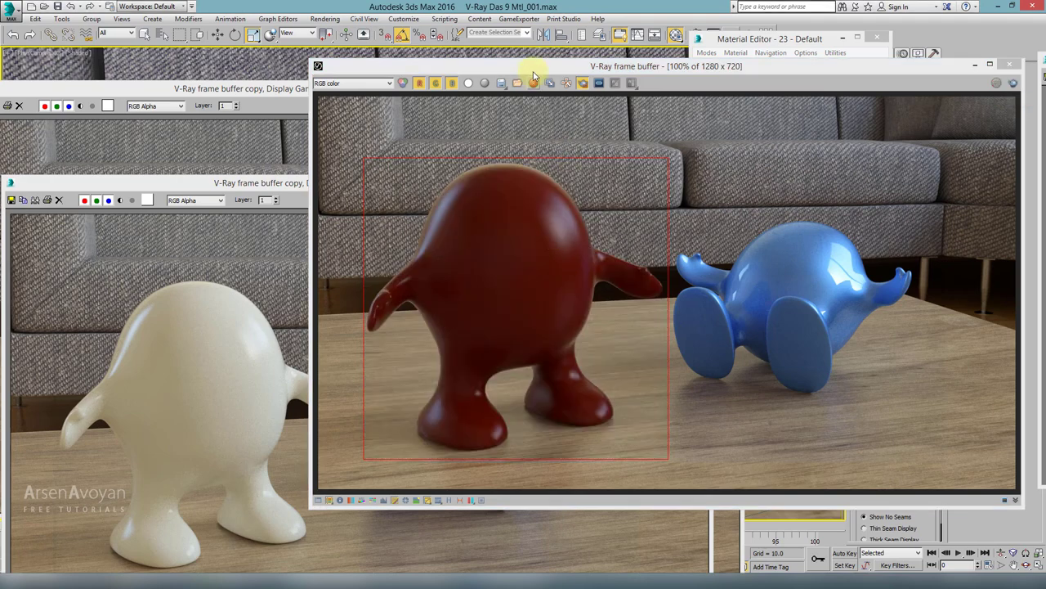
Place the ketchup render next to the milk copy and duplicate it into a separate comparison window
drag(540, 65, 406, 108)
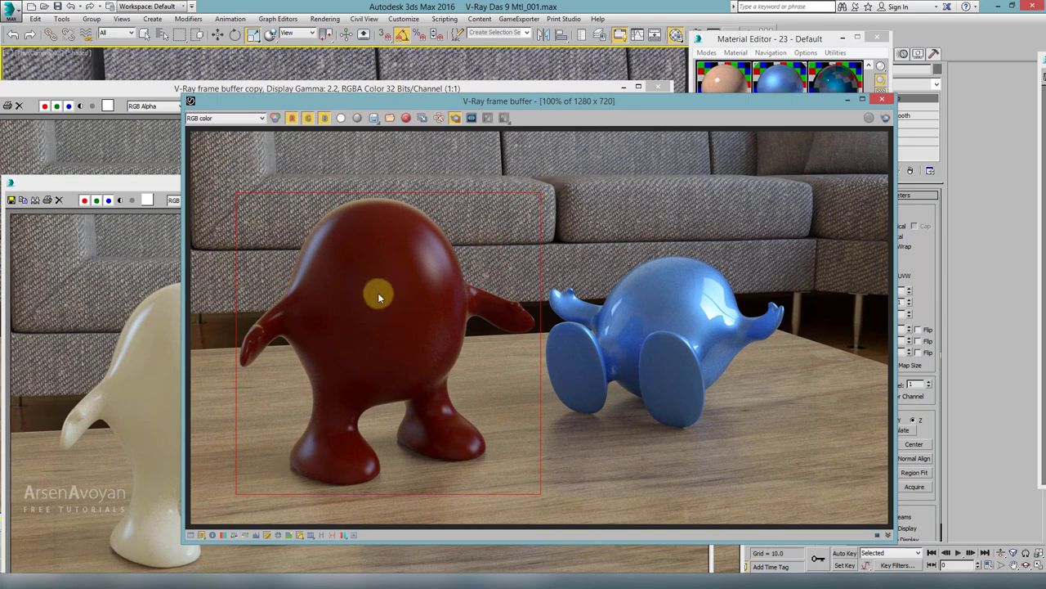
click(806, 38)
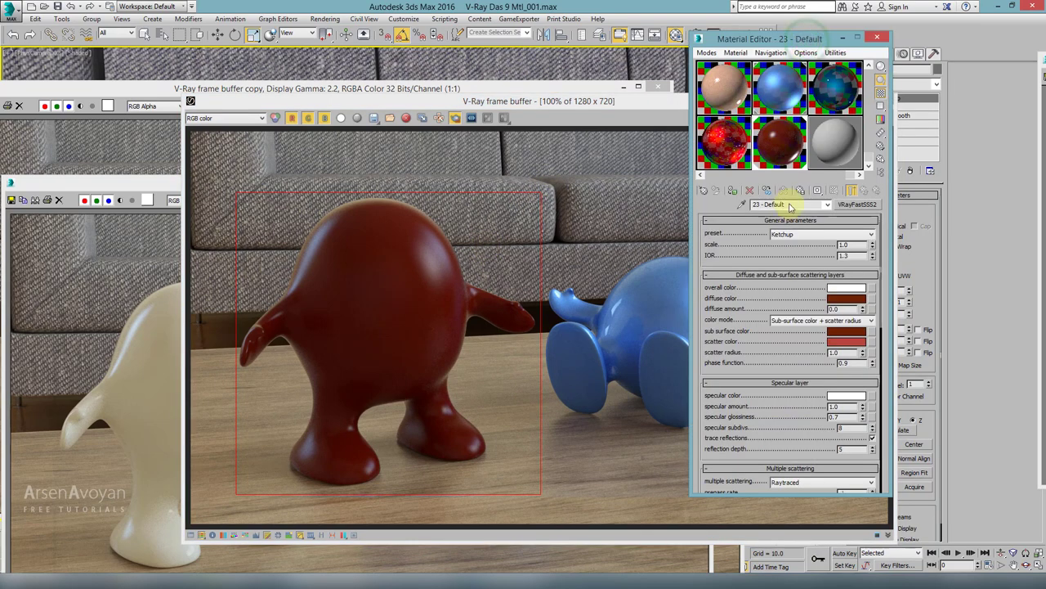
click(422, 119)
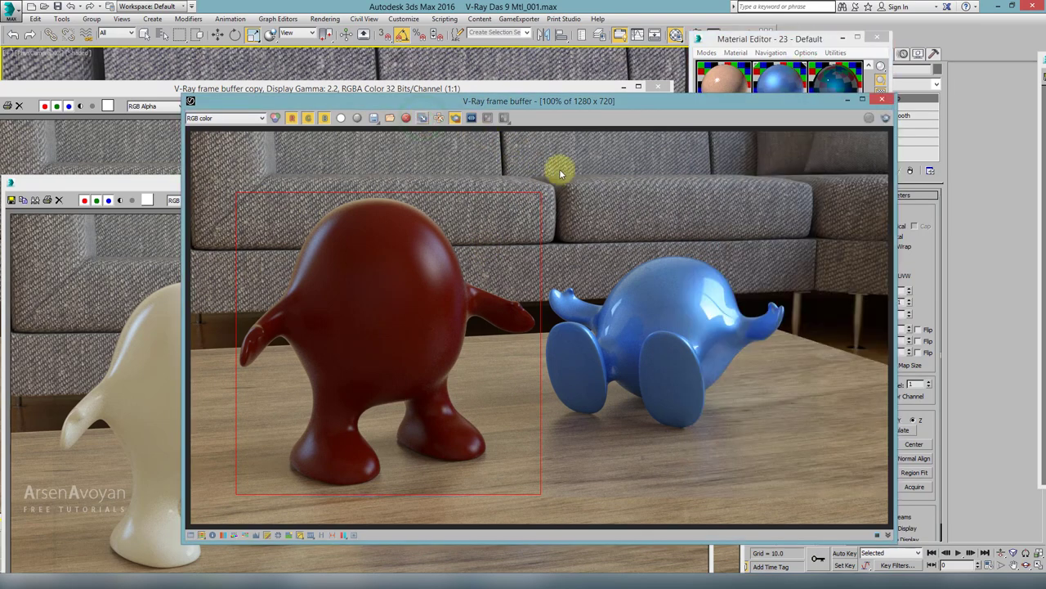
drag(627, 311, 278, 226)
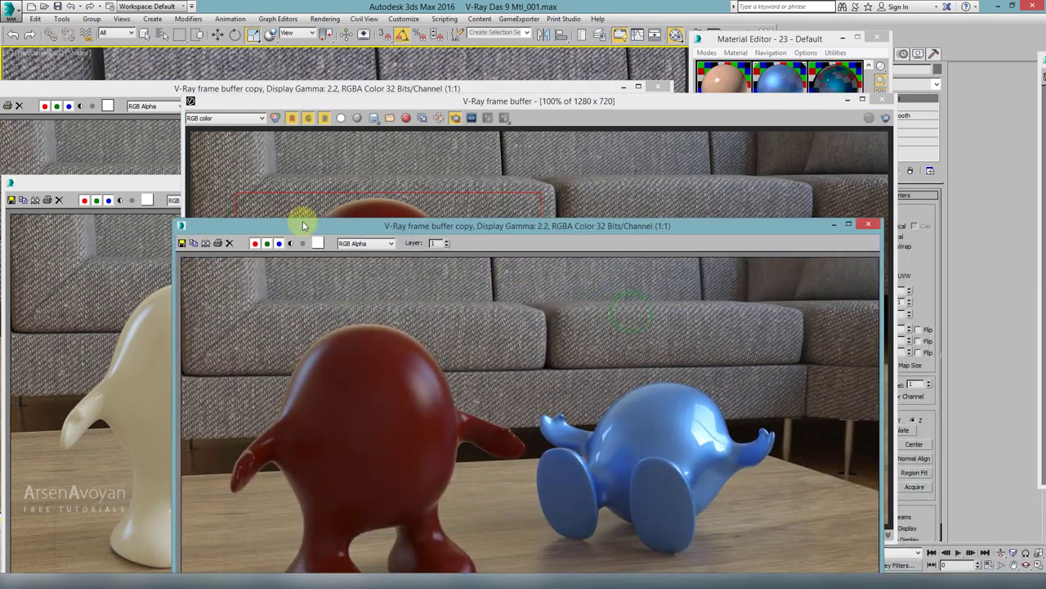
Apply the Potato preset to the VRayFastSSS2 material and render the framed region with it
click(734, 38)
click(807, 235)
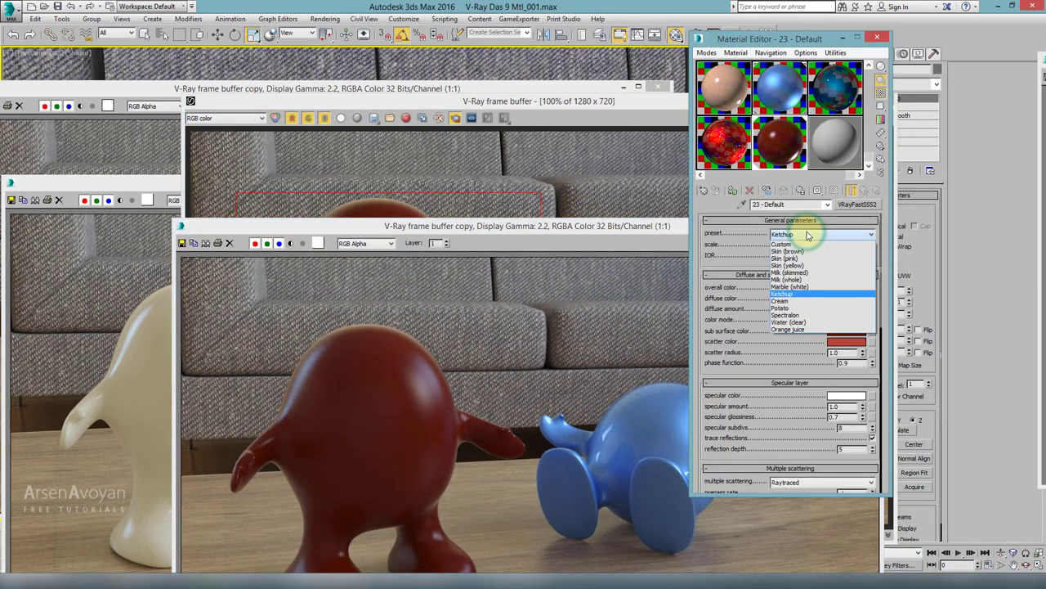
click(797, 308)
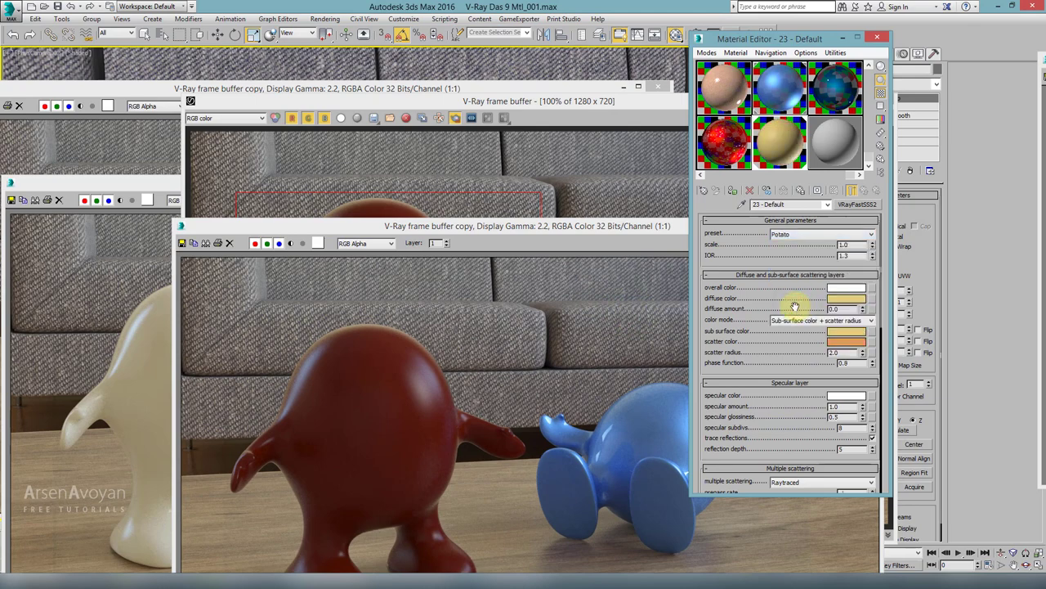
click(638, 182)
click(884, 118)
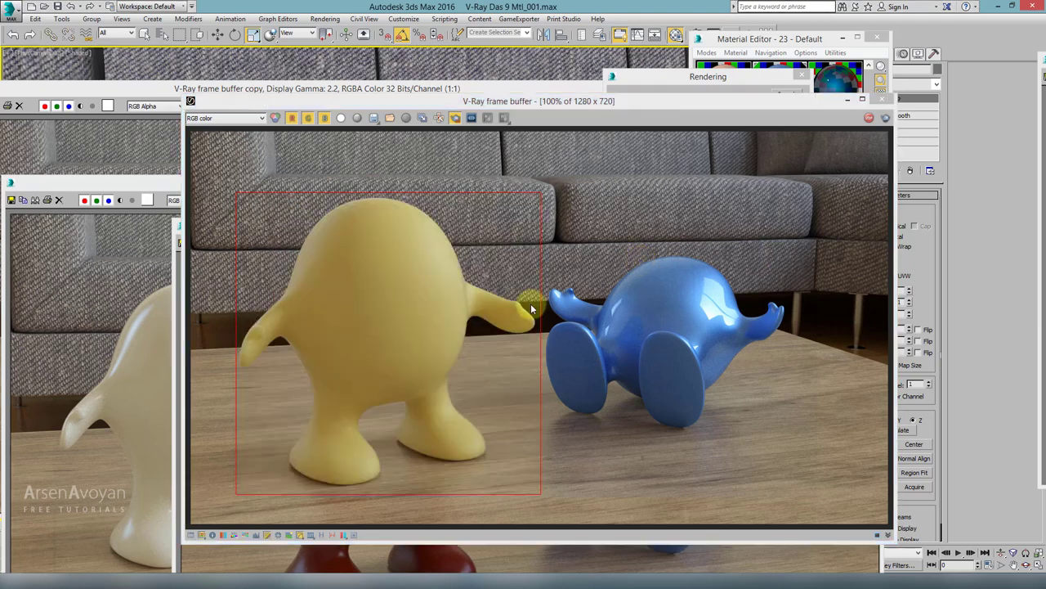
Spread out the potato and ketchup renders to compare the two sub-surface scattering results
drag(419, 104, 573, 104)
drag(299, 230, 189, 172)
click(506, 166)
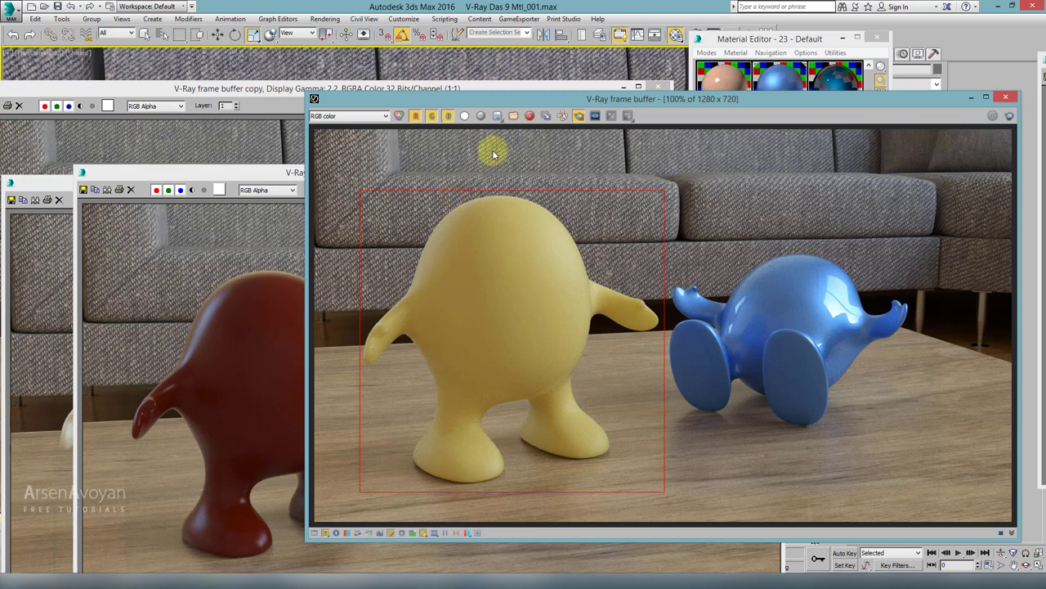
drag(510, 103, 658, 67)
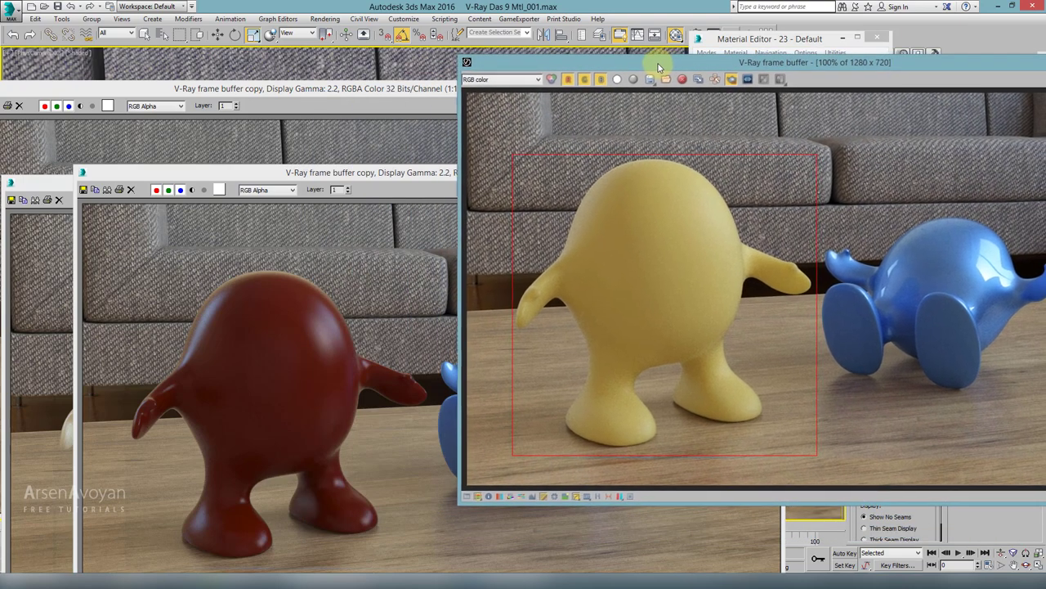
drag(335, 174, 684, 176)
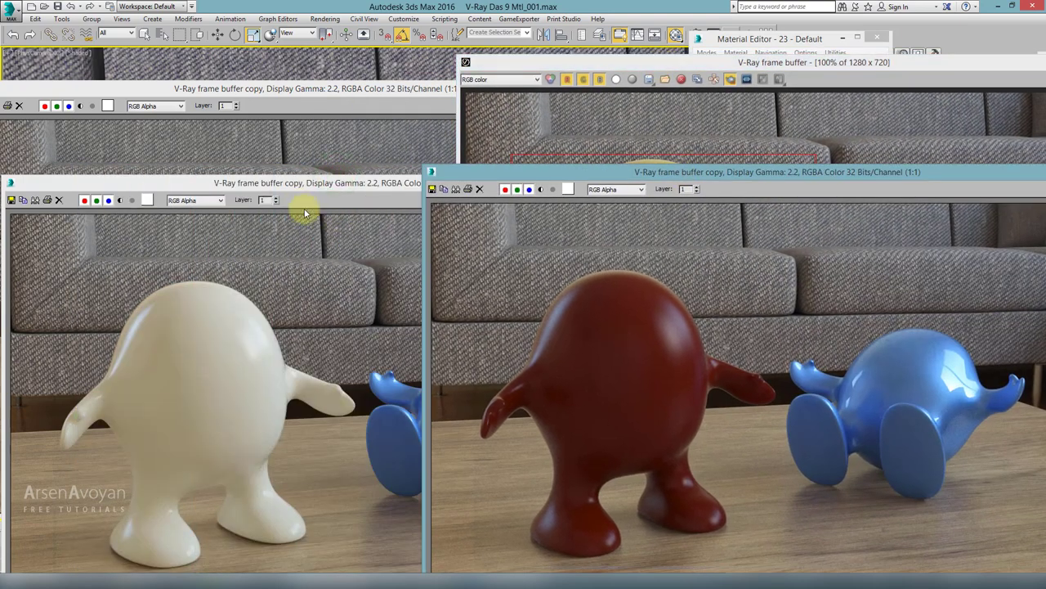
Move the milk and skin render copies apart to compare their sub-surface scattering looks
drag(301, 185, 589, 225)
click(144, 303)
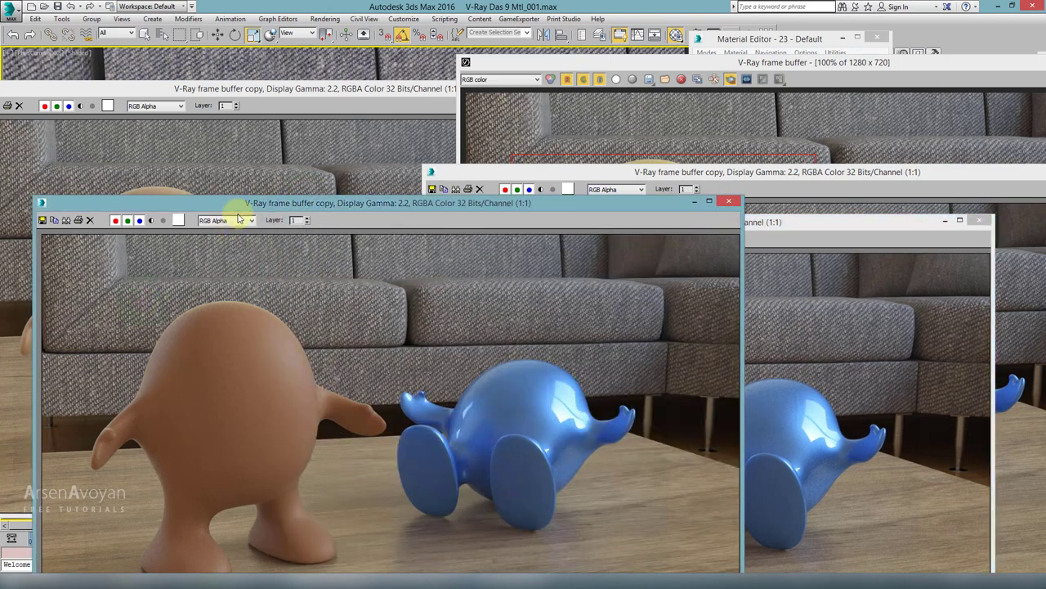
drag(234, 205, 511, 176)
click(203, 205)
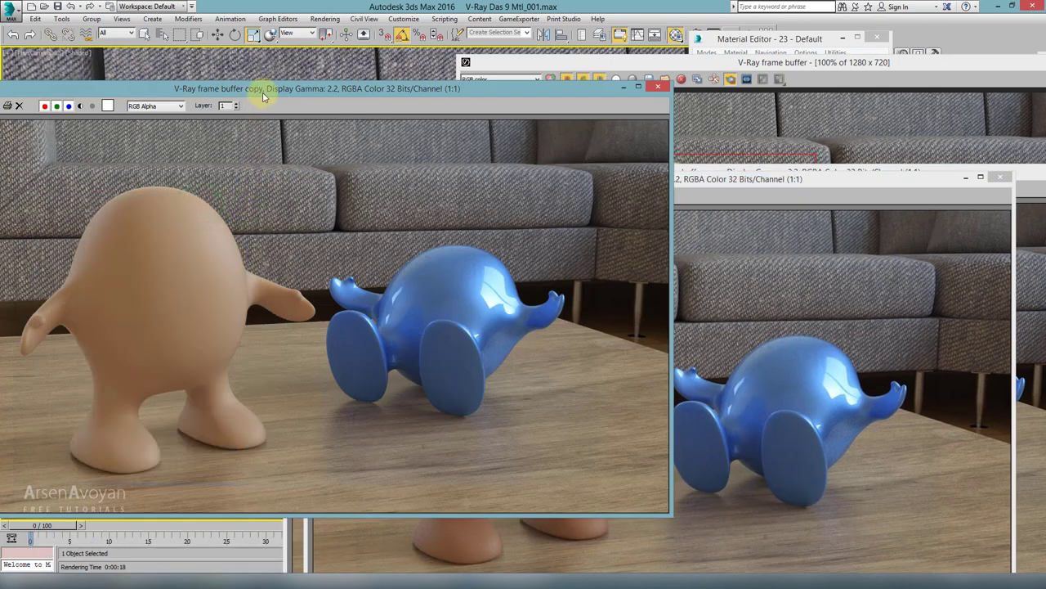
drag(264, 91, 241, 53)
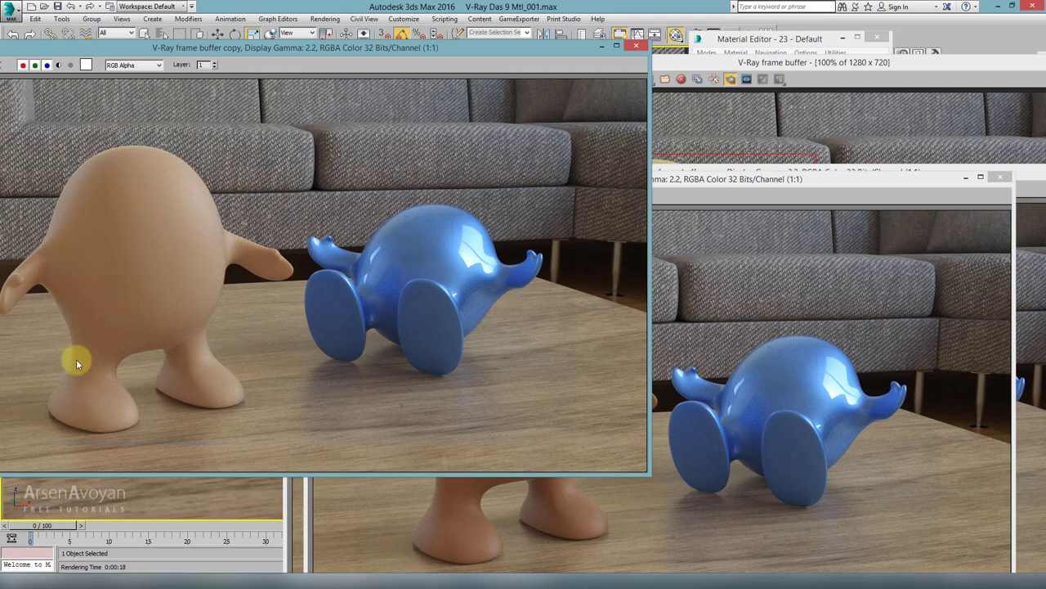
drag(261, 46, 351, 169)
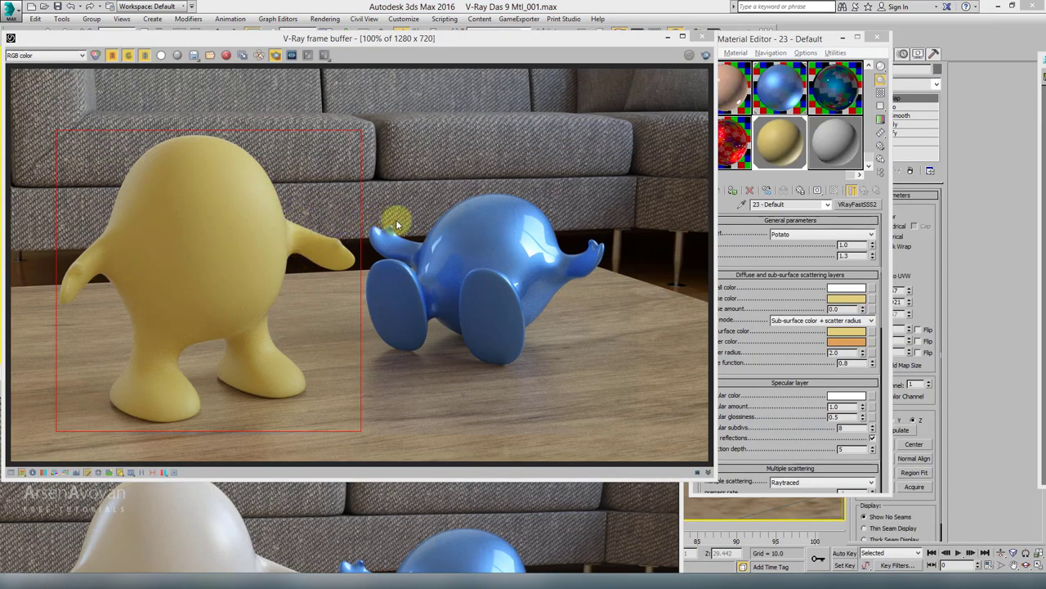
Replace the potato material with a fresh VRayFastSSS2 material and apply the Marble (white) preset
click(729, 244)
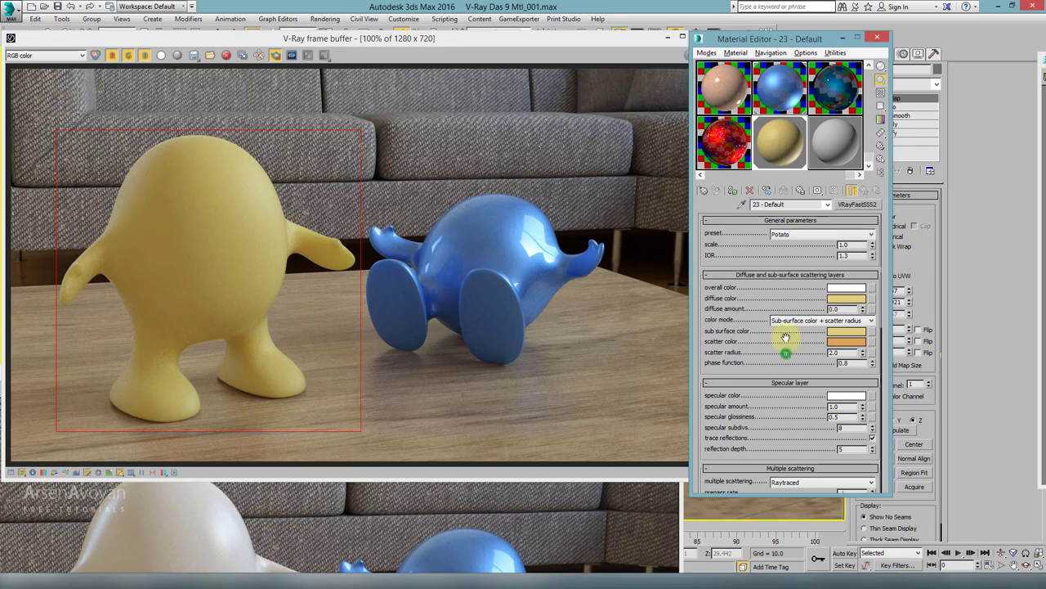
scroll(787, 351, down, 3)
scroll(789, 266, up, 3)
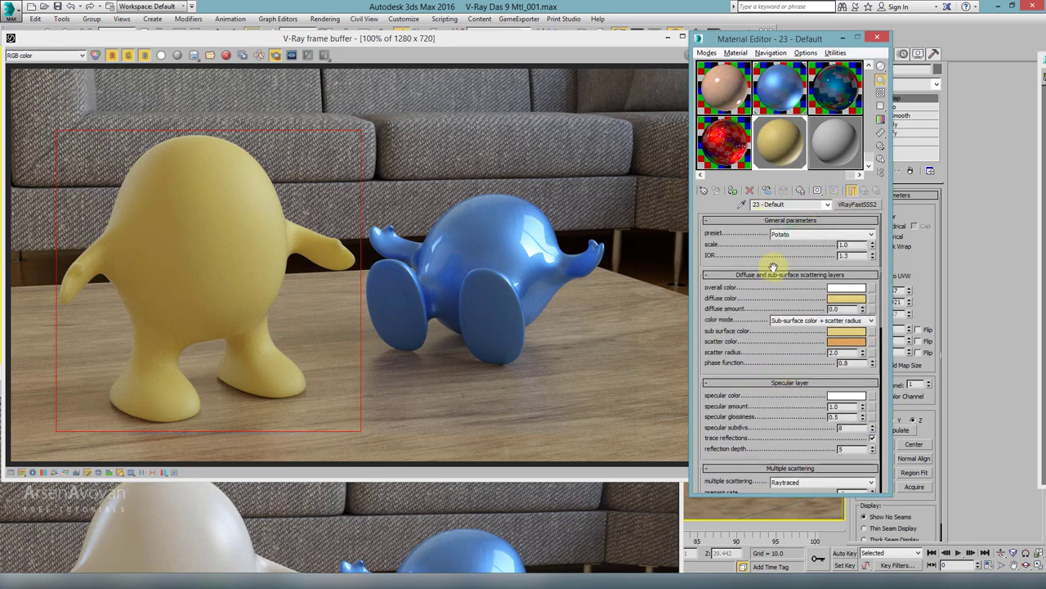
click(844, 206)
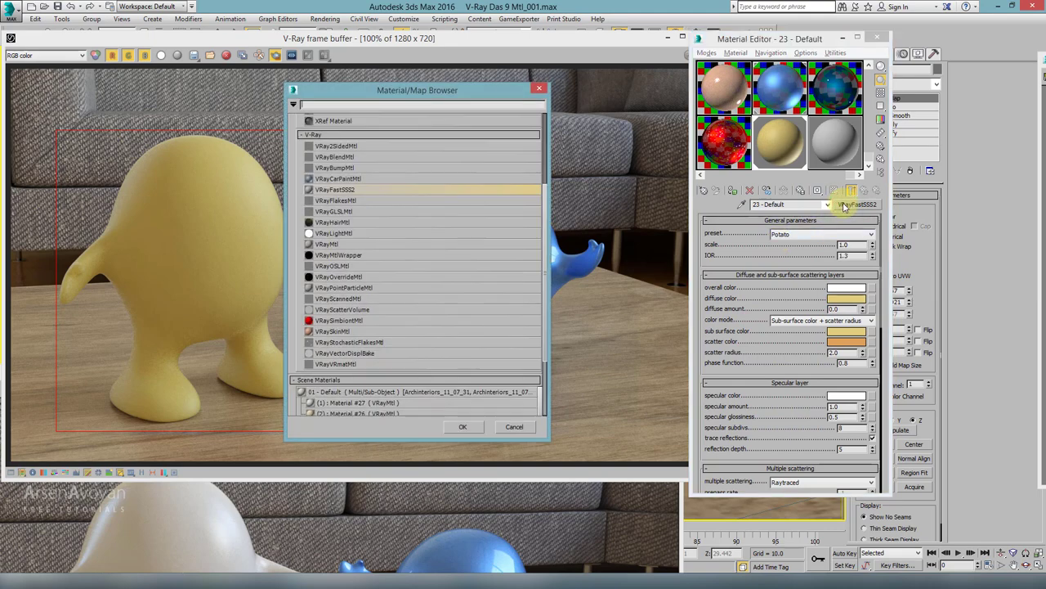
double_click(338, 190)
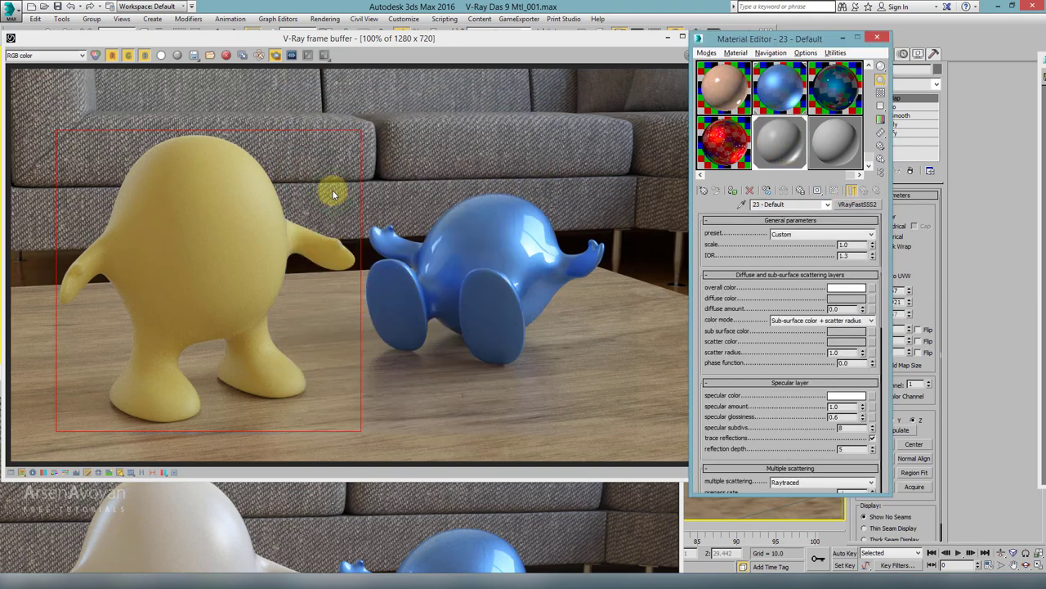
click(801, 235)
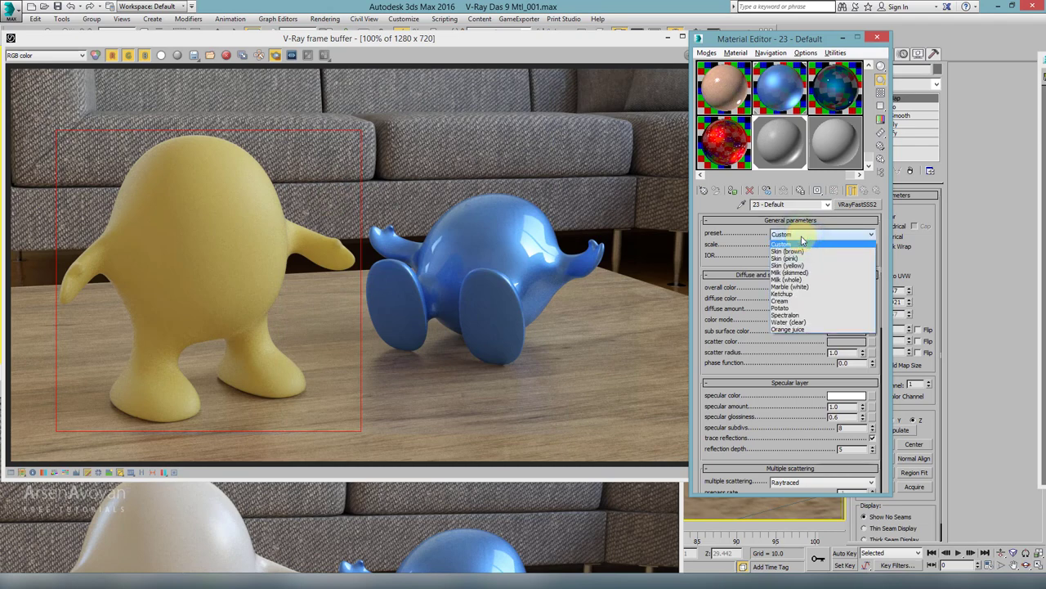
click(797, 287)
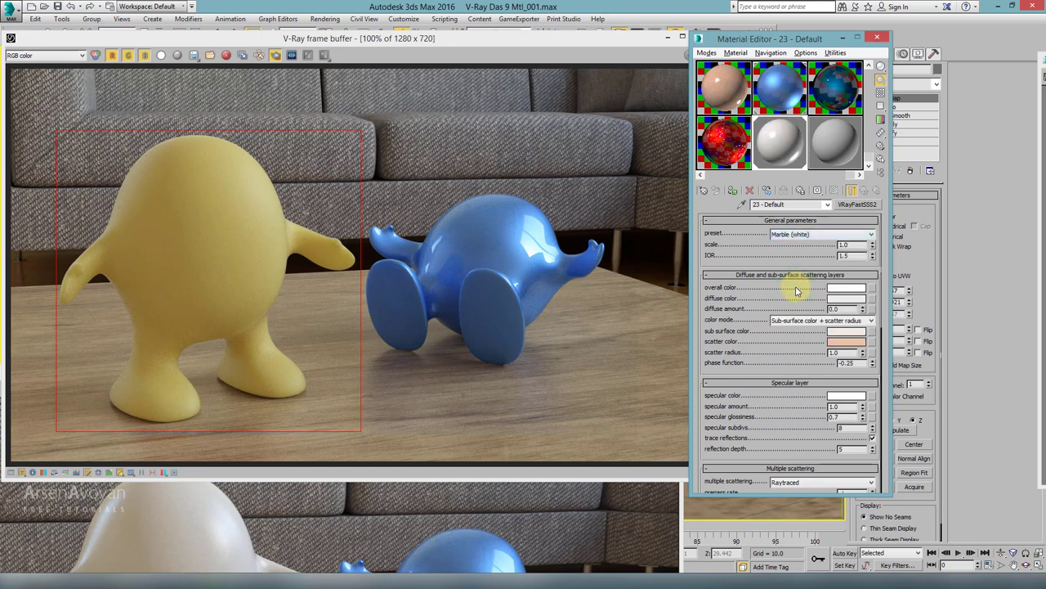
Render the framed region with the white marble material and place the milk copy below it for comparison
click(654, 84)
click(689, 54)
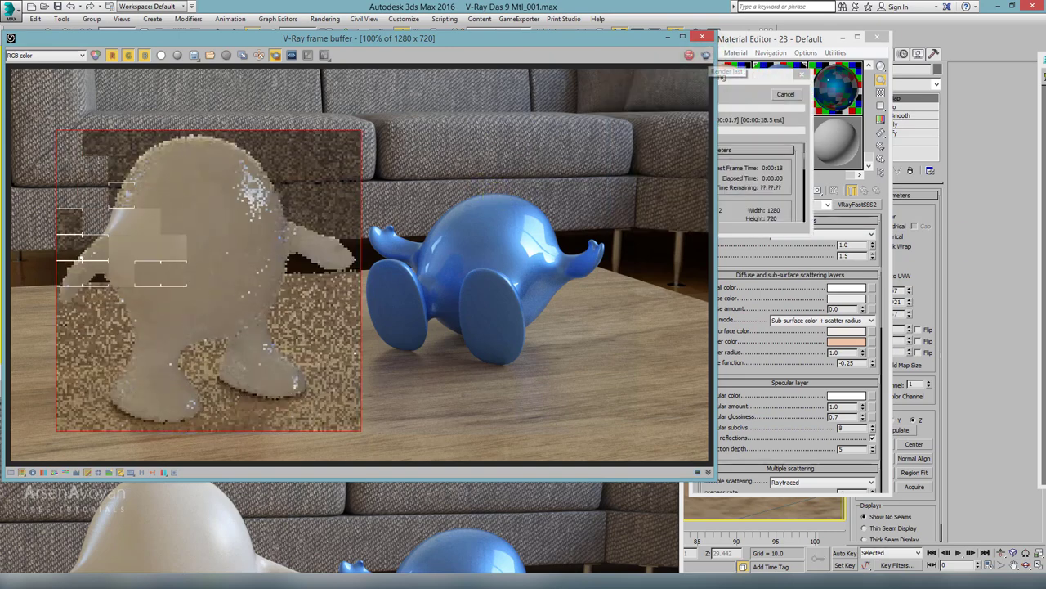
click(374, 499)
drag(263, 377, 297, 452)
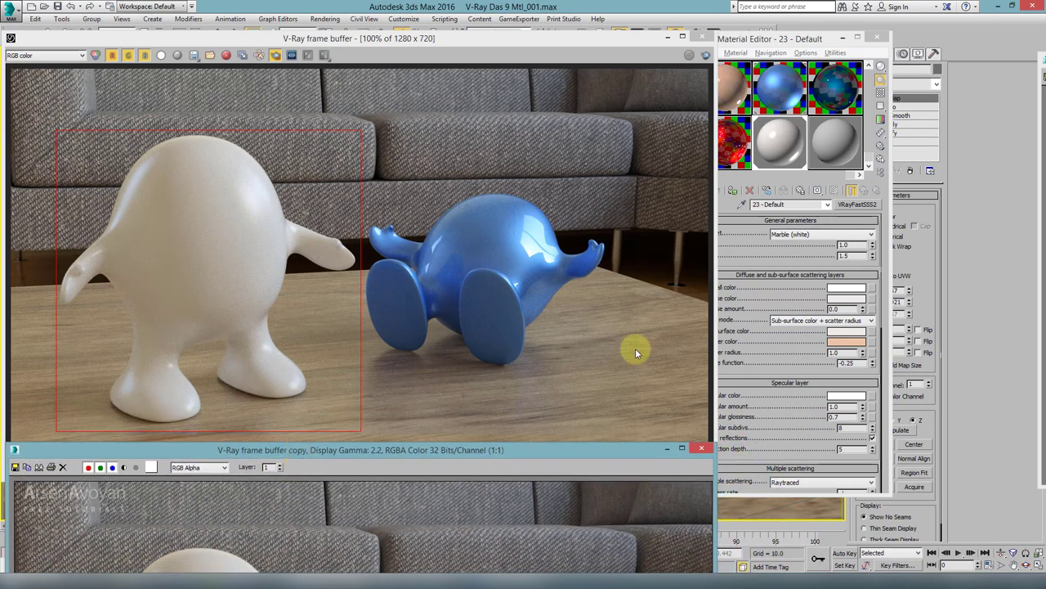
Minimize the render copy and set the marble material's scale to 10 and IOR to 1.2
click(769, 259)
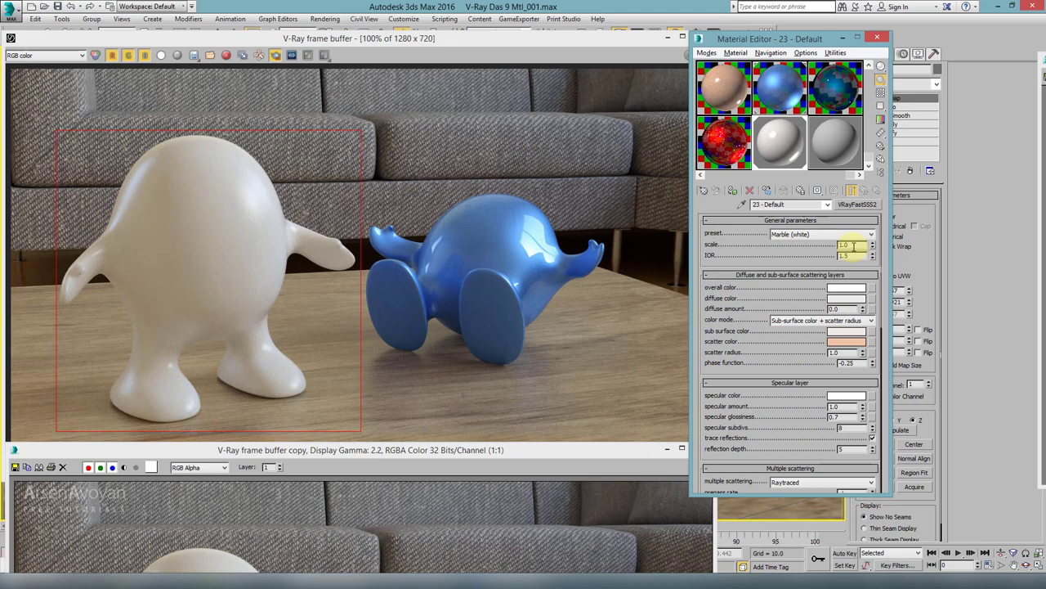
click(576, 491)
click(691, 446)
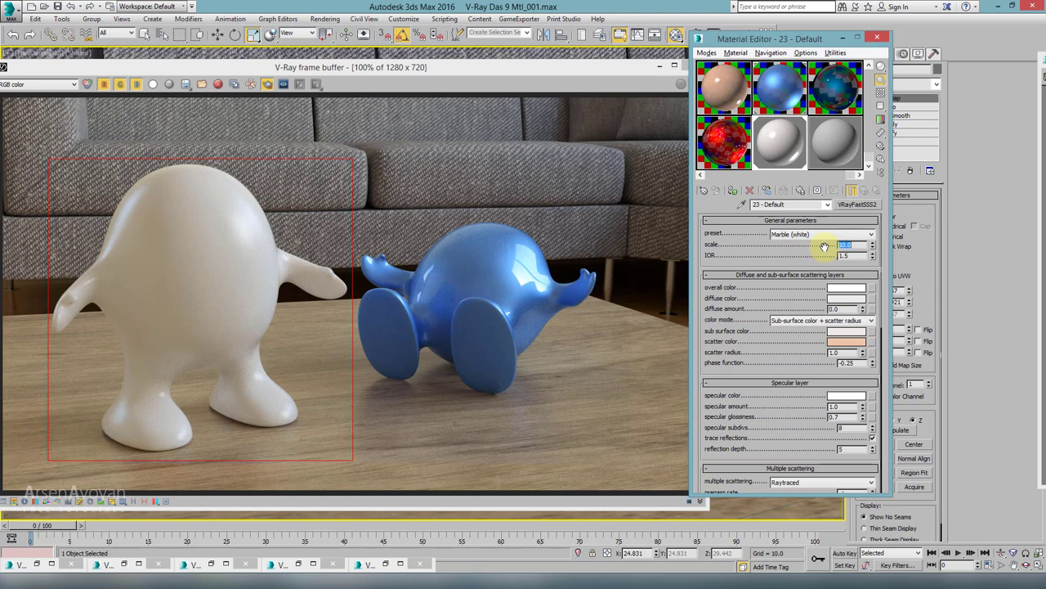
click(849, 256)
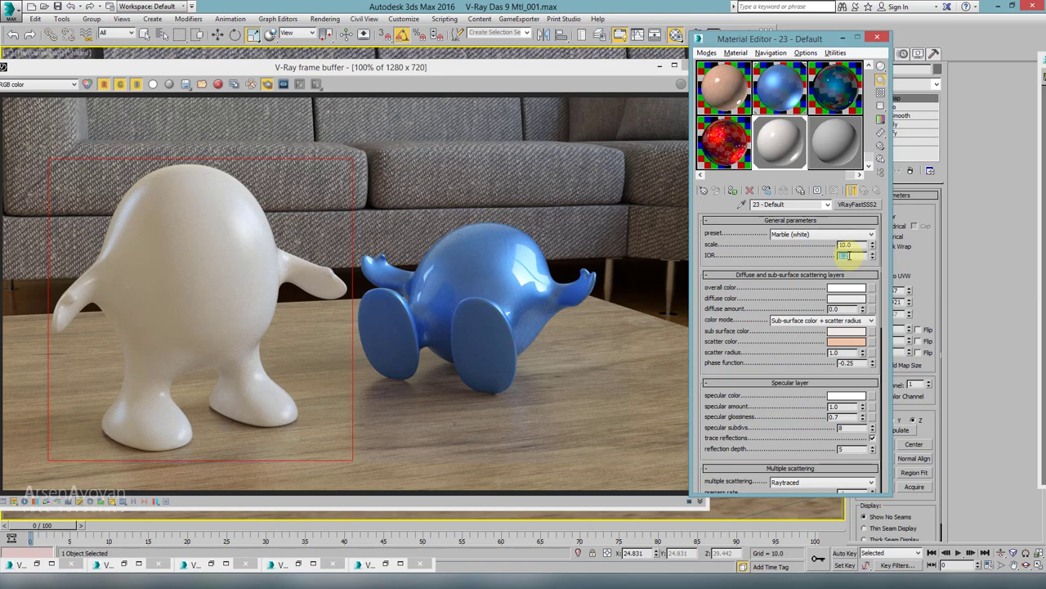
key(BackSpace)
Change the marble material's scatter color to a more saturated orange, RGB 209, 117, 67
scroll(847, 257, down, 2)
click(846, 302)
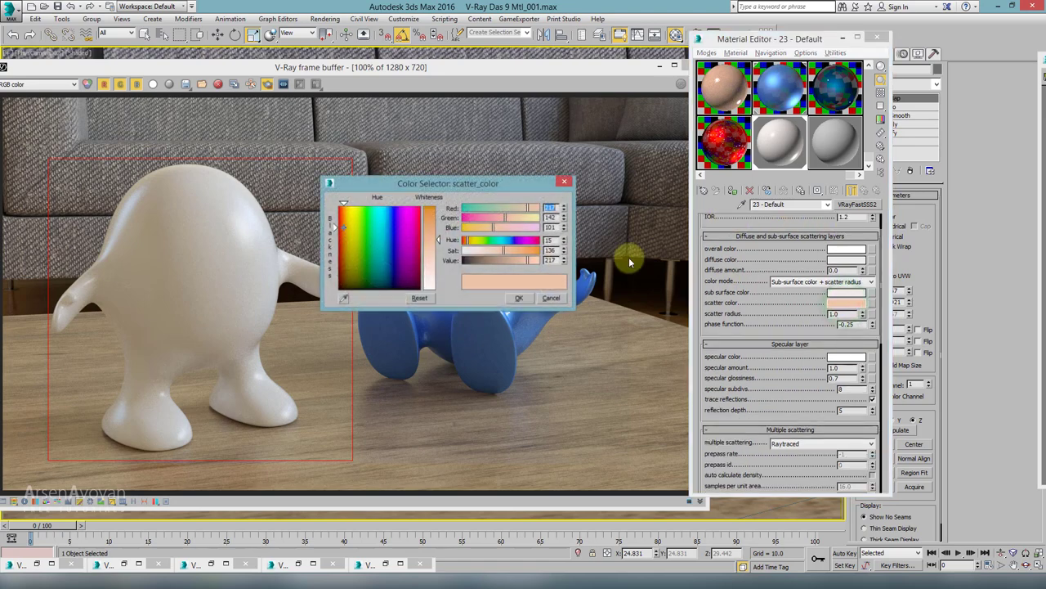
mouse_move(440, 240)
mouse_down()
mouse_move(439, 250)
mouse_move(438, 229)
mouse_up()
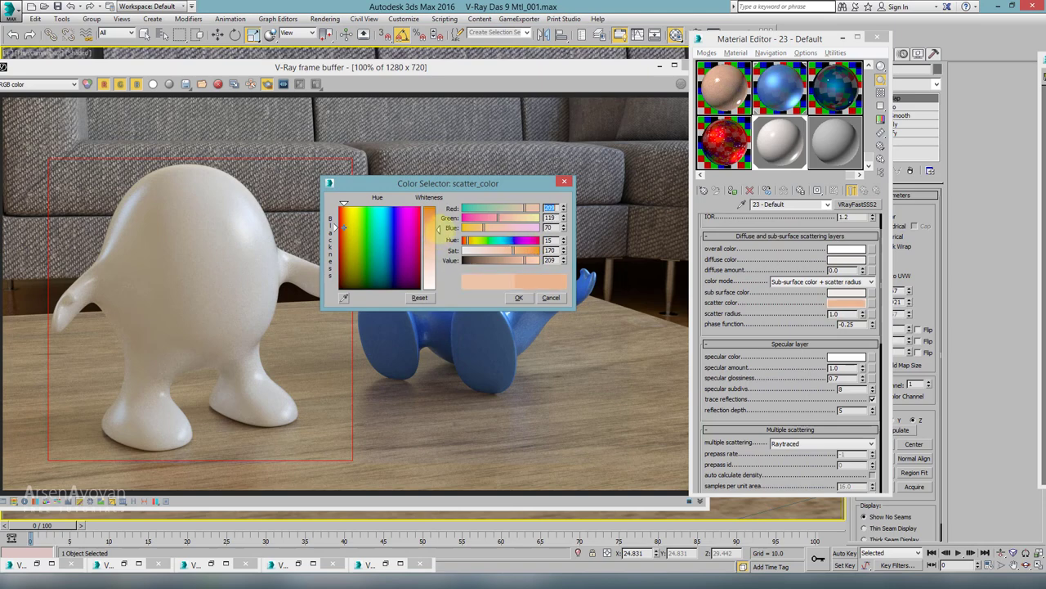
click(519, 296)
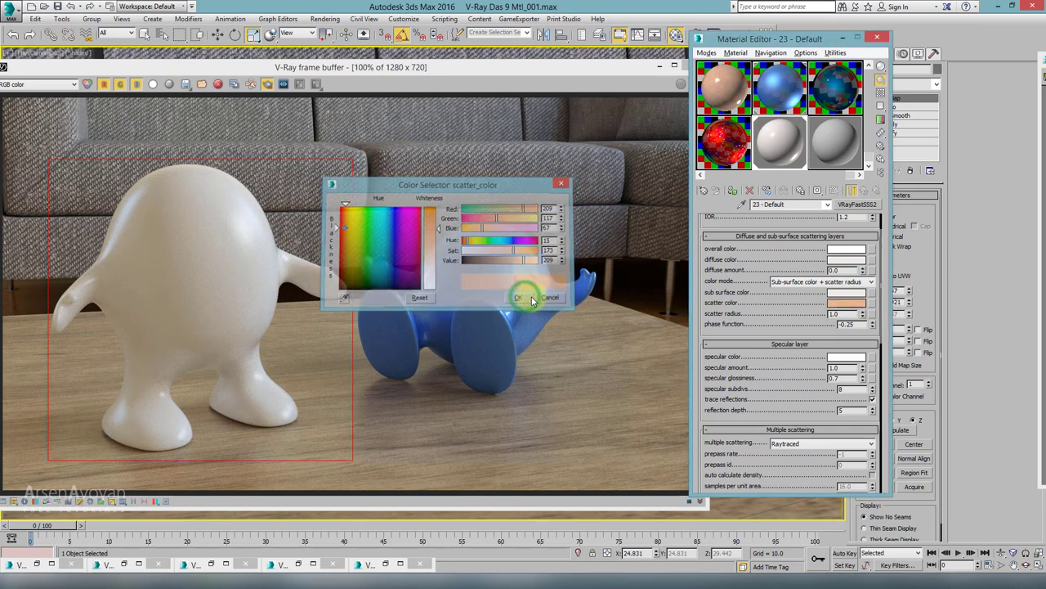
Set the marble material's single scatter to Raytraced (refractive) and render the framed region again
scroll(788, 382, down, 10)
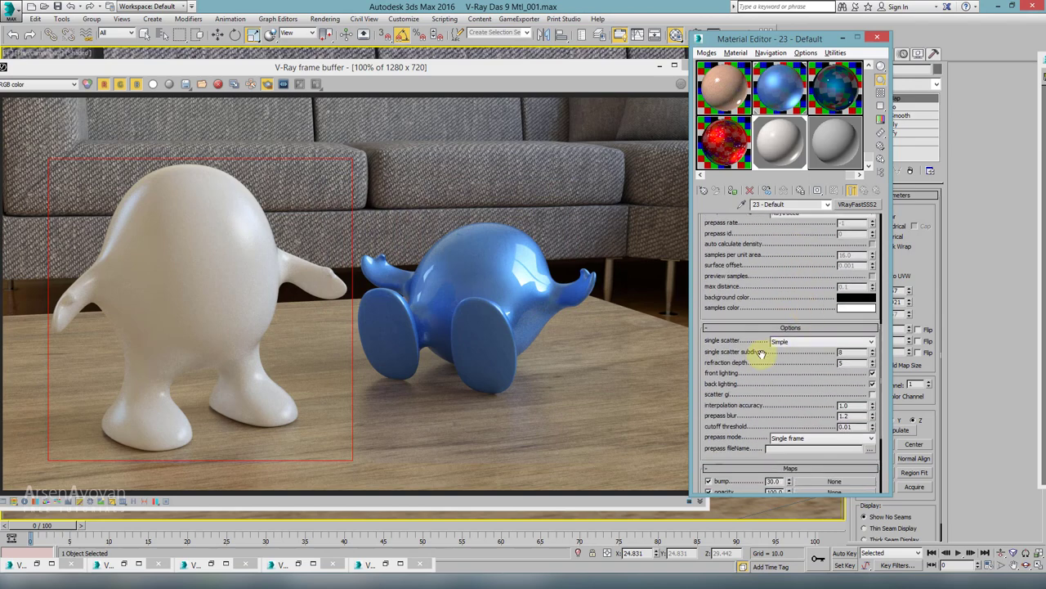
click(792, 342)
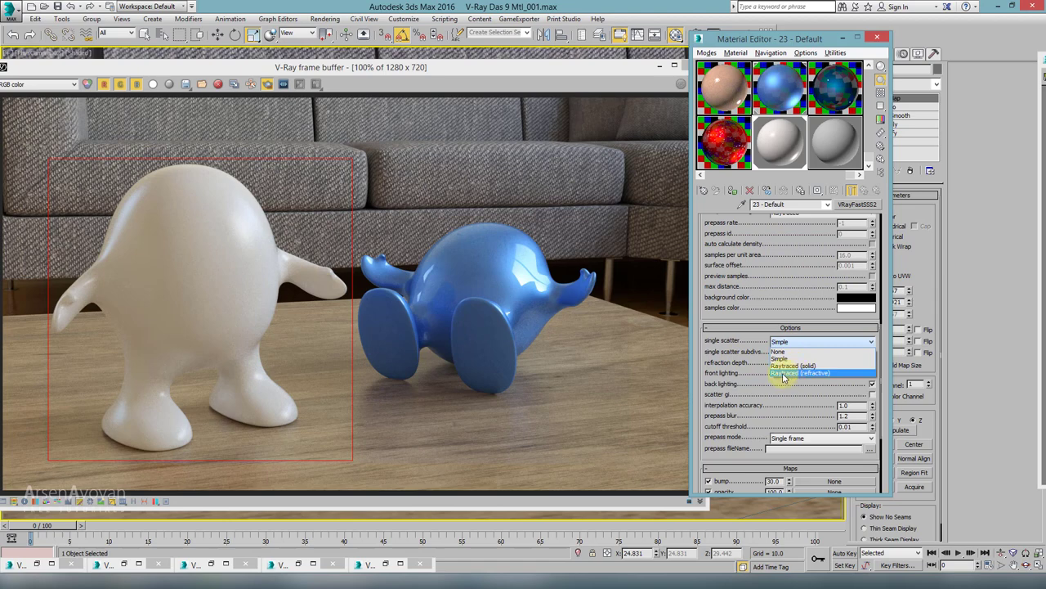
click(784, 373)
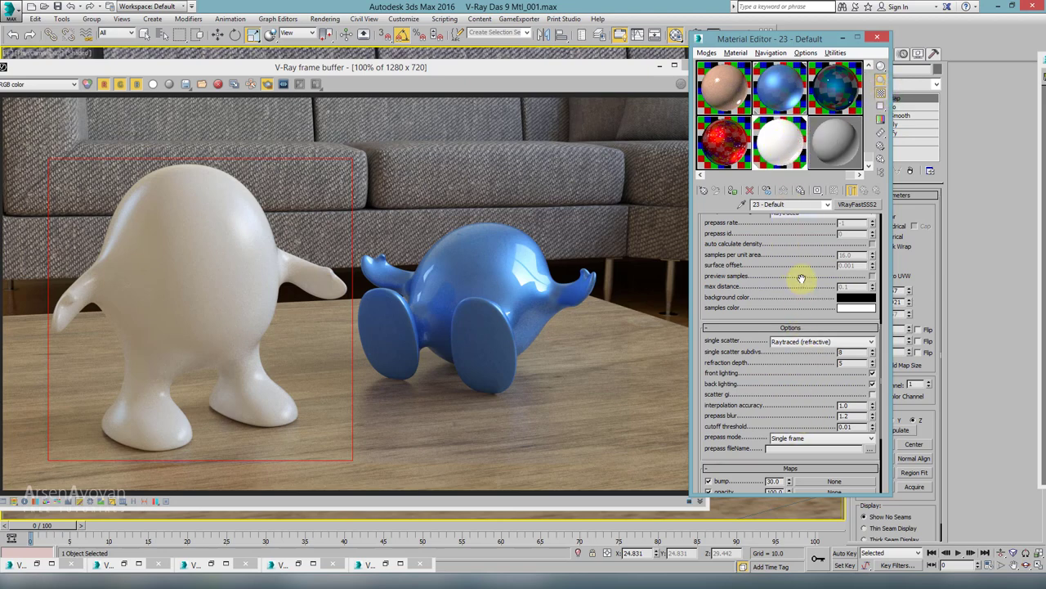
scroll(782, 278, up, 5)
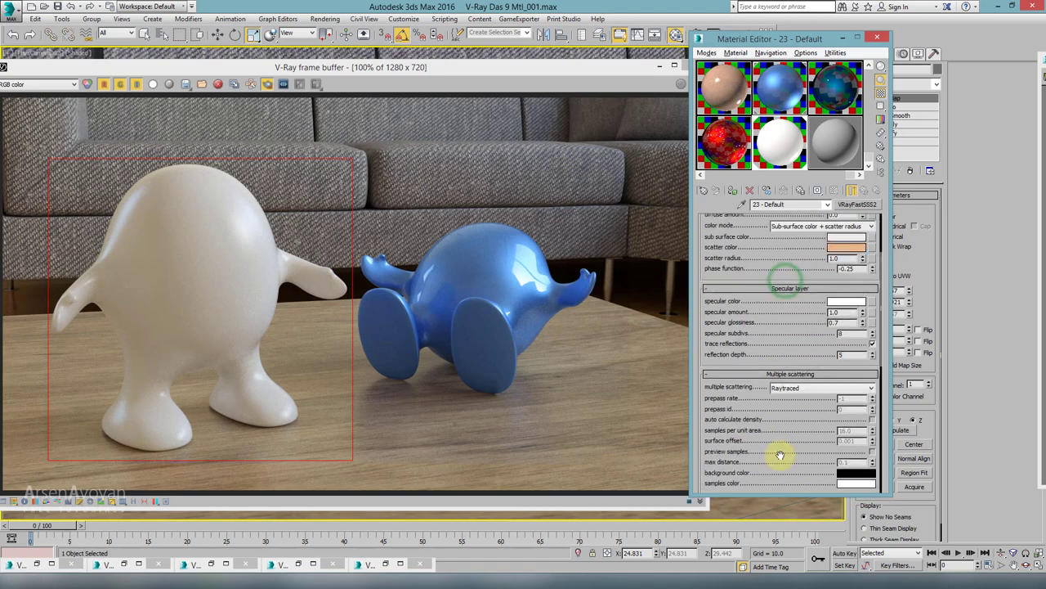
scroll(765, 278, up, 1)
click(654, 192)
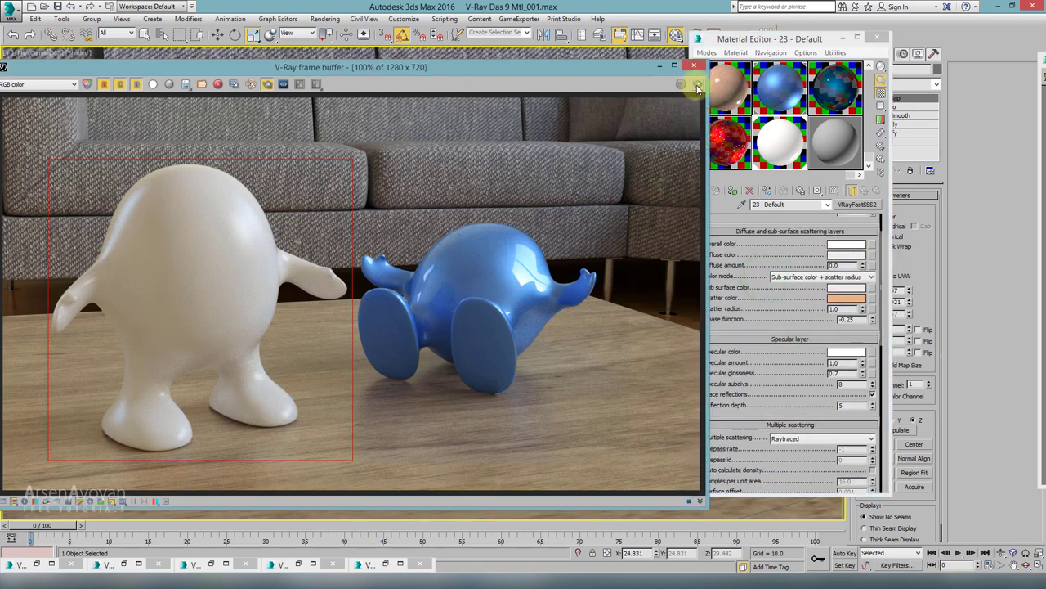
click(697, 87)
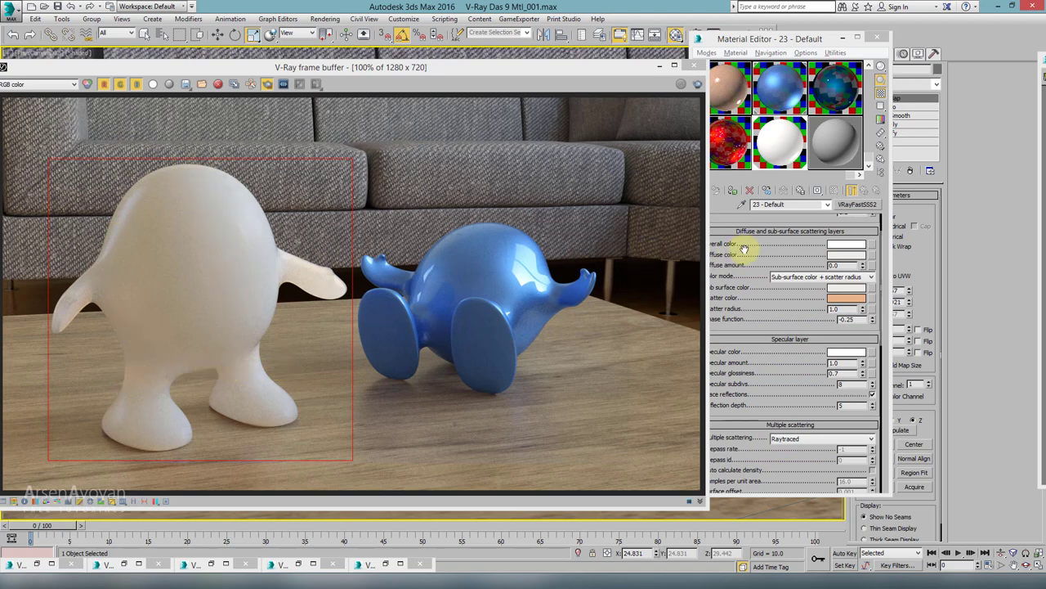
Review the marble material's scale, scattering layers, single scatter options and maps against the translucent render
drag(765, 245, 771, 296)
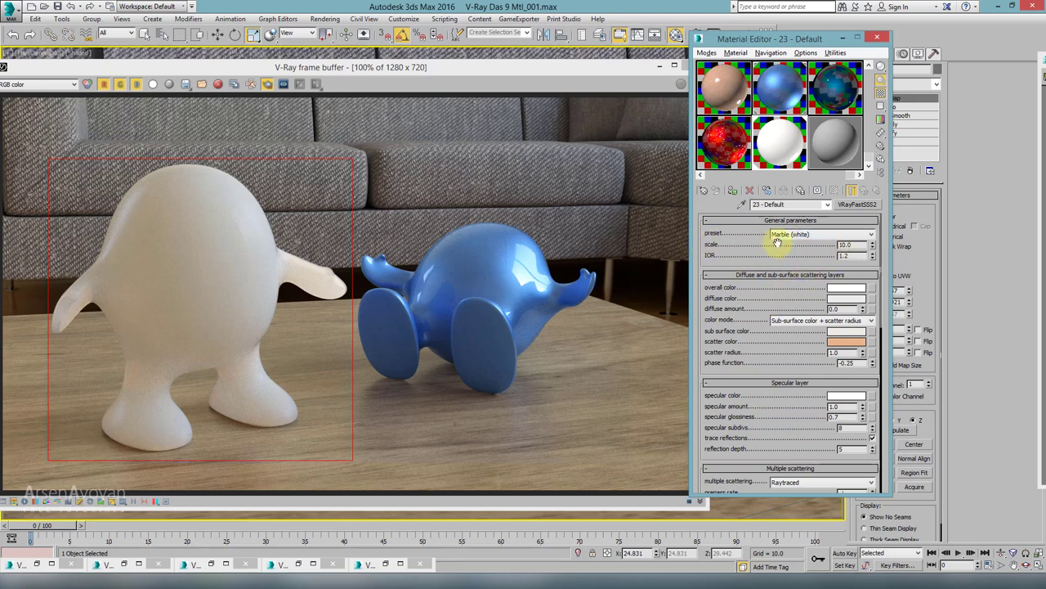
double_click(844, 245)
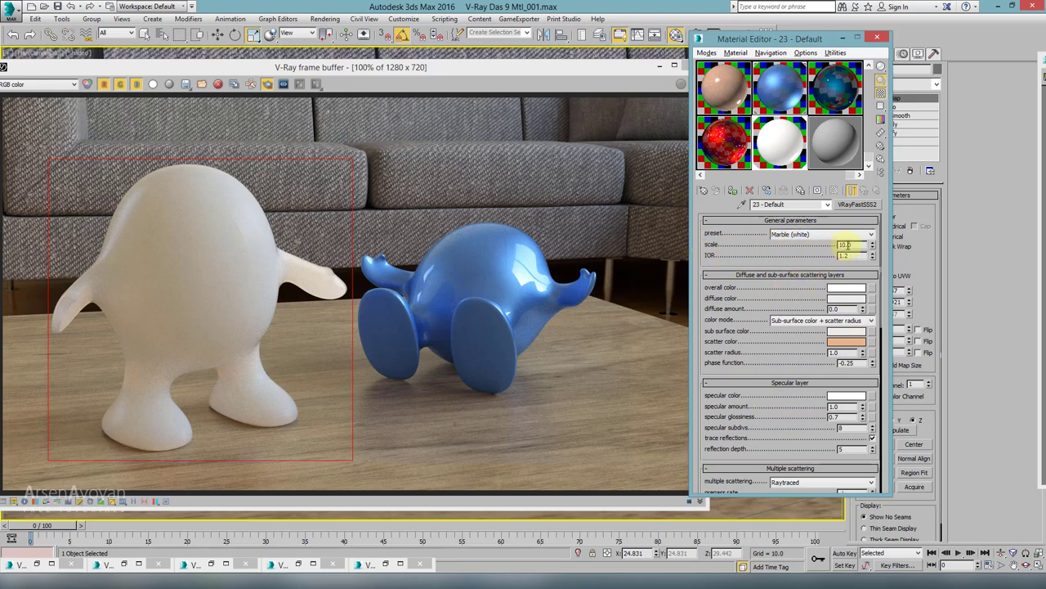
drag(867, 243, 835, 246)
scroll(777, 331, down, 3)
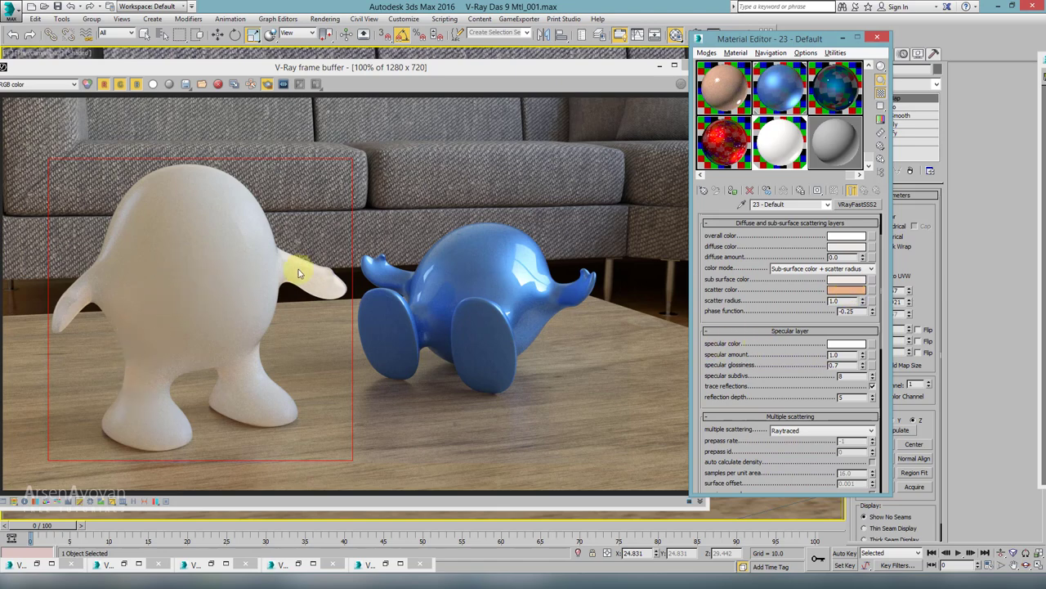
drag(795, 373, 794, 262)
drag(793, 338, 787, 282)
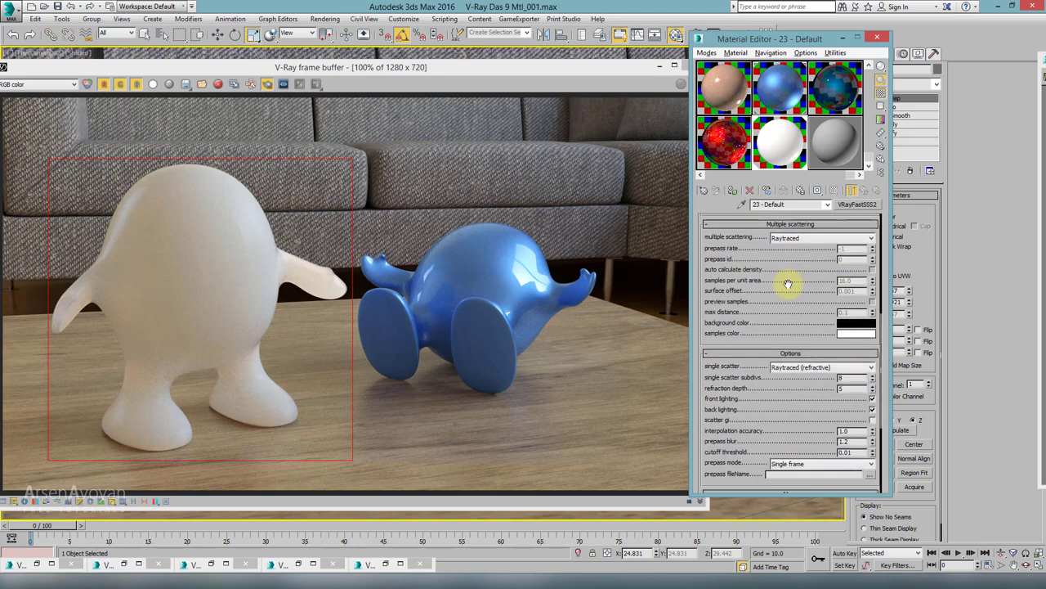
click(783, 368)
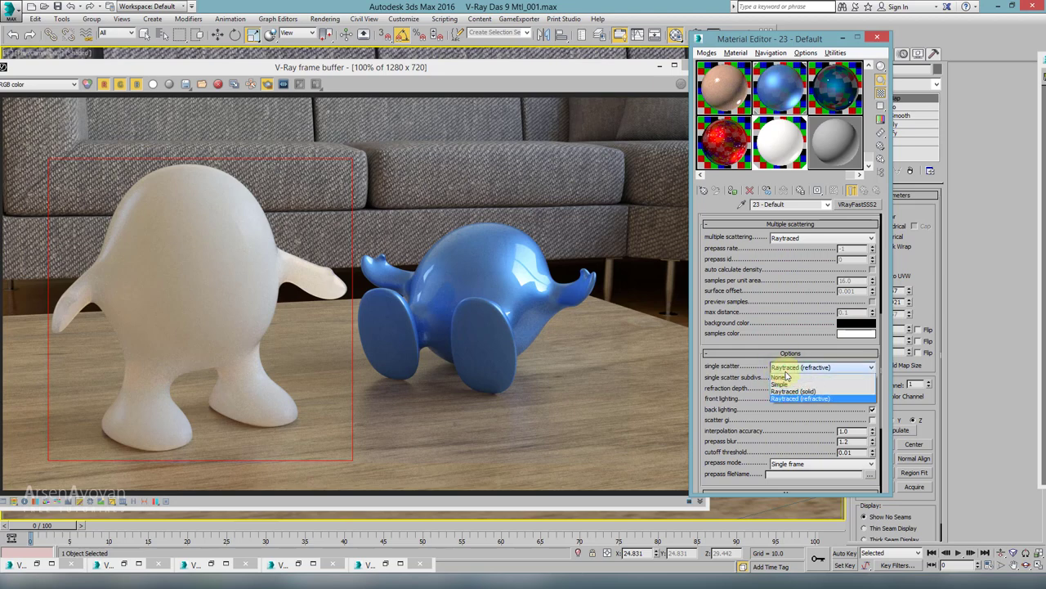
click(266, 329)
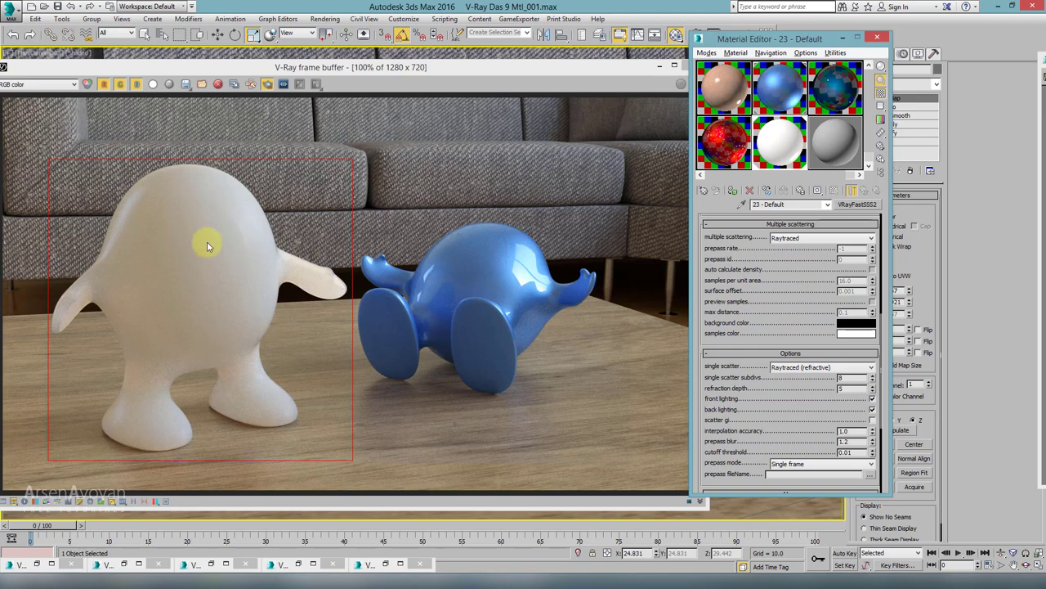
drag(789, 286, 790, 156)
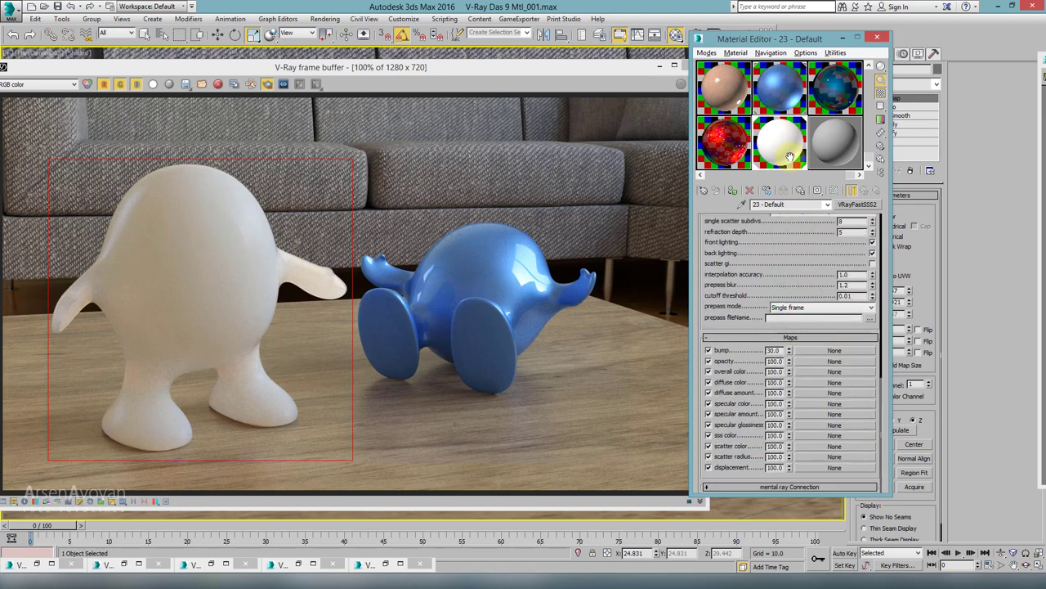
click(440, 271)
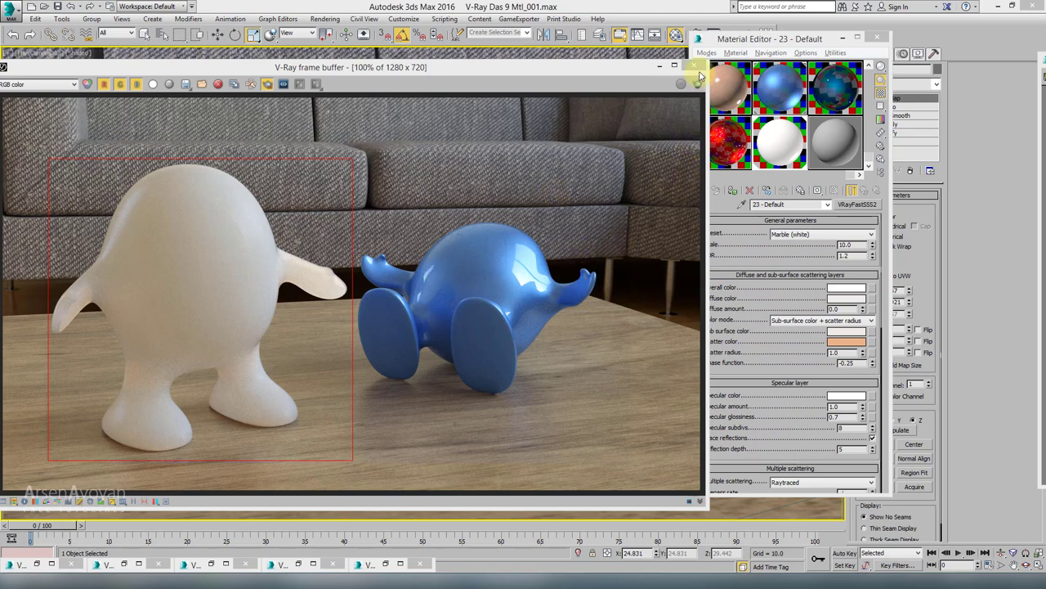
Turn the unused material 24 - Default into a VRay2SidedMtl, discarding the old material, and give its sample a checkered background
click(835, 145)
click(844, 205)
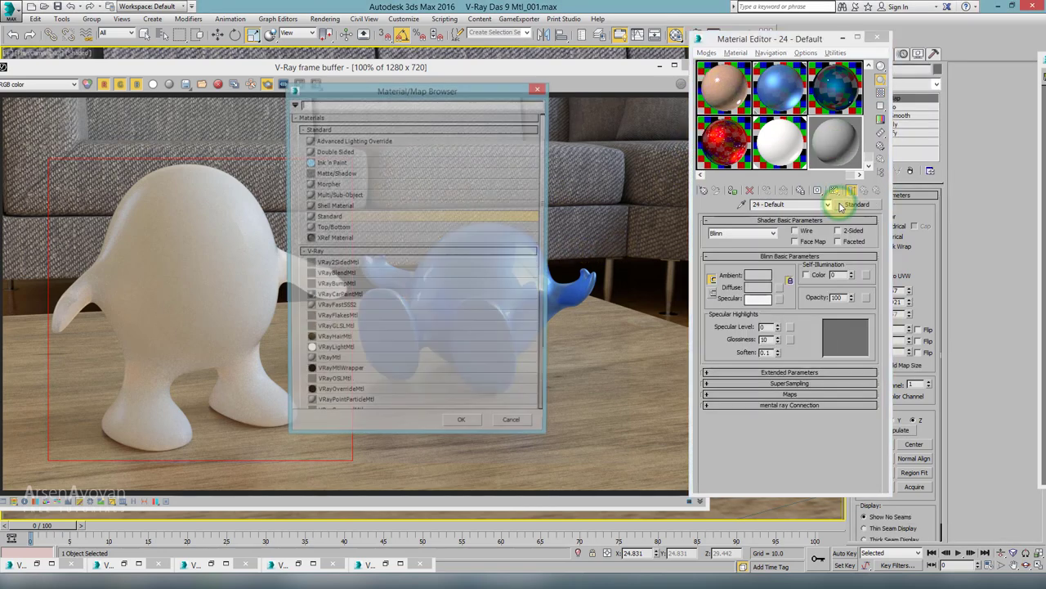
click(352, 217)
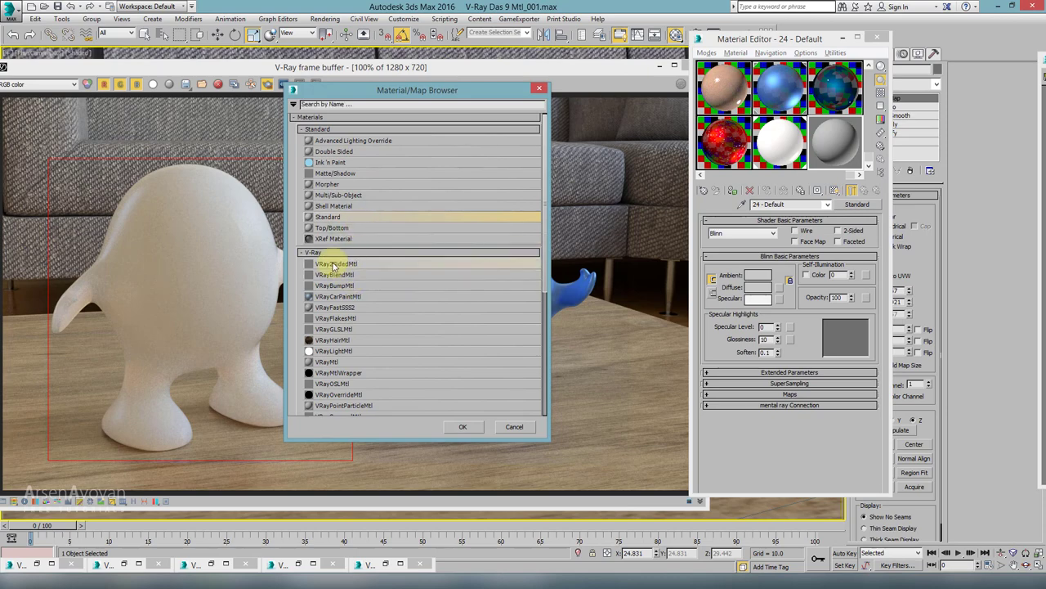
double_click(333, 264)
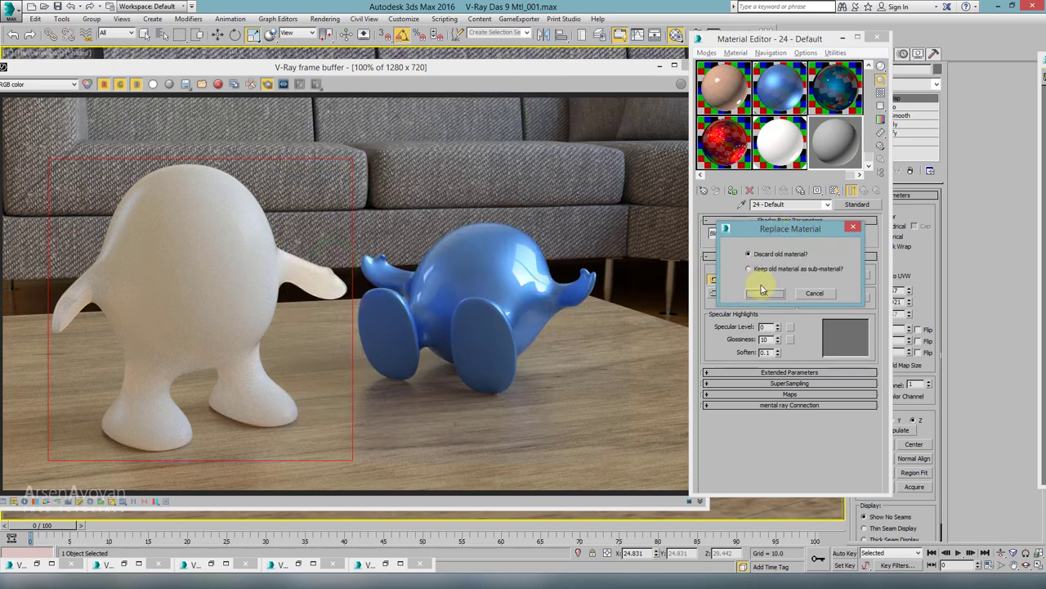
click(763, 293)
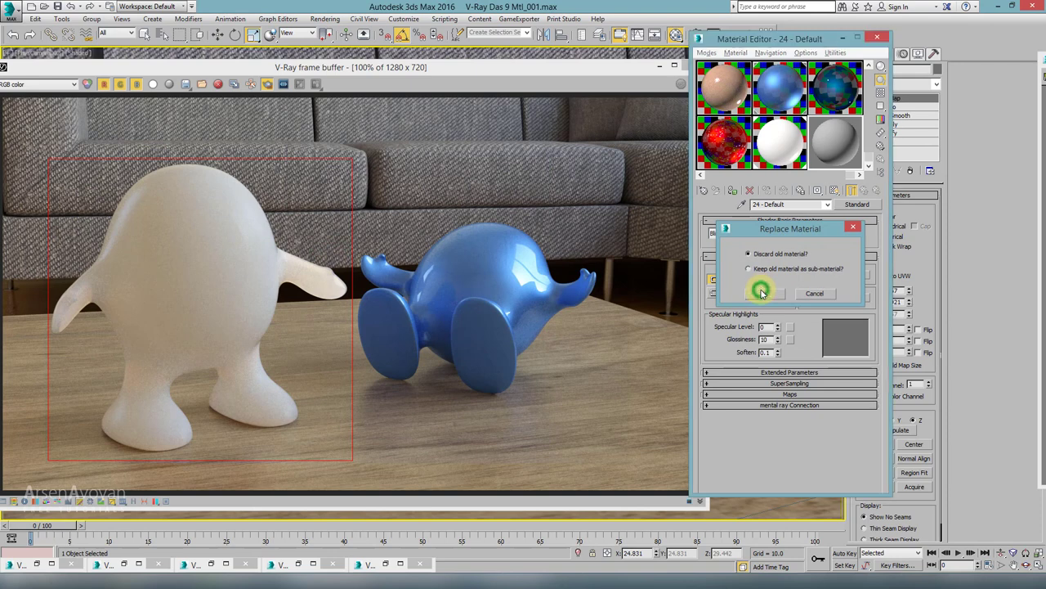
click(882, 94)
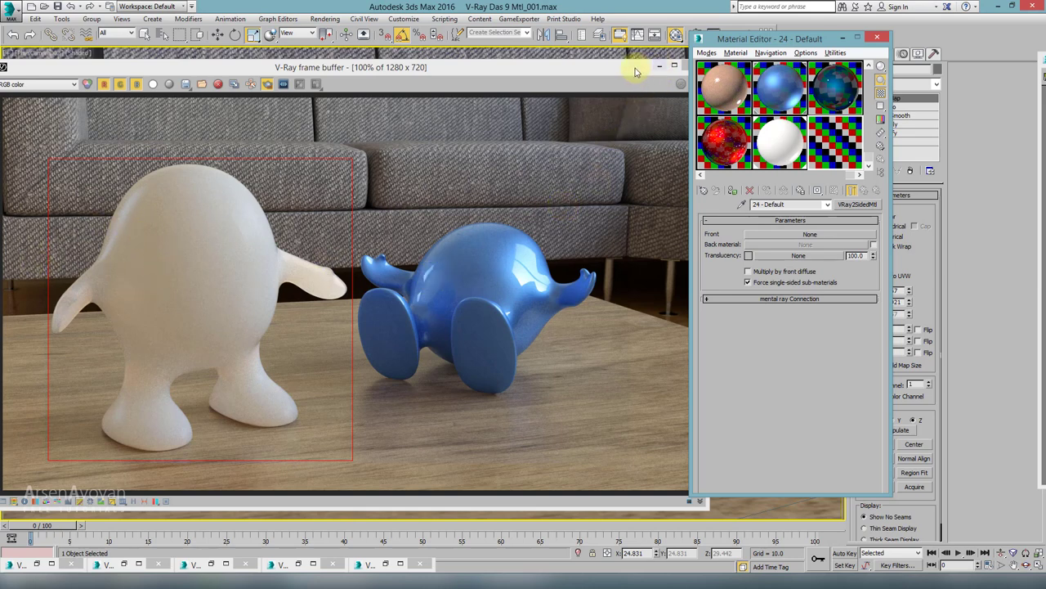
Close the render and material windows and isolate the white figure in the Perspective view, shaded with edged faces
click(684, 66)
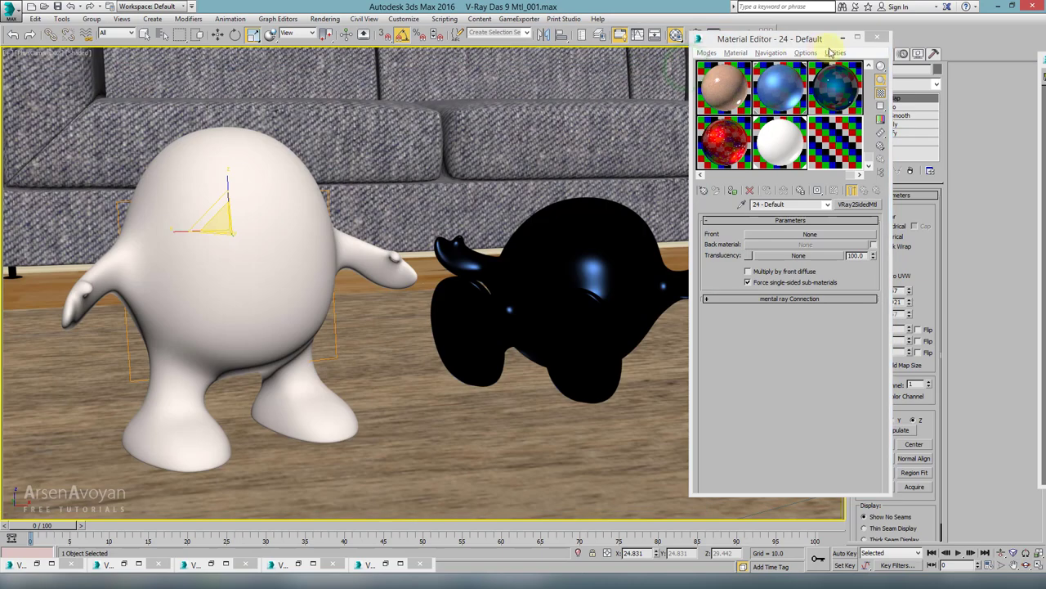
click(876, 38)
key(alt+w)
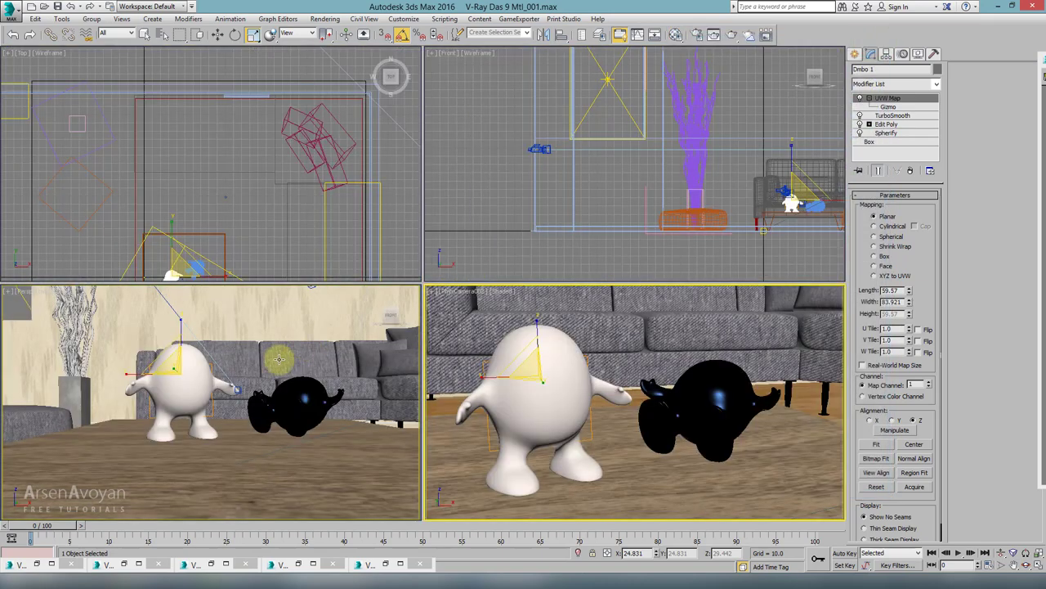
key(alt+w)
scroll(269, 362, up, 5)
key(alt+q)
scroll(312, 343, down, 3)
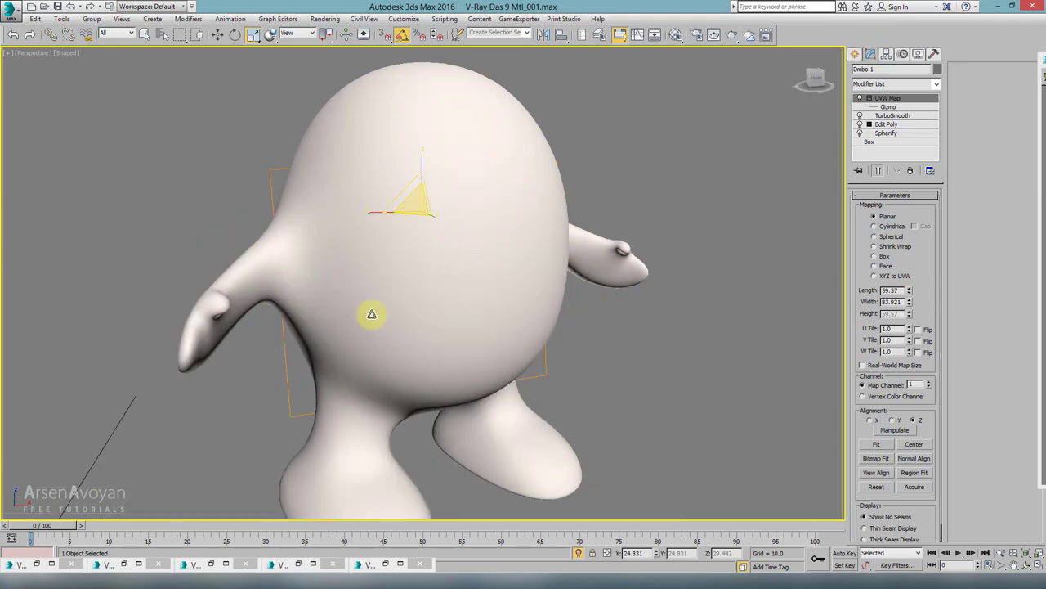
key(F4)
scroll(602, 245, down, 3)
Replace the figure's UVW Map modifier with an Edit Poly modifier on top of the stack and enter polygon editing
click(899, 83)
key(e)
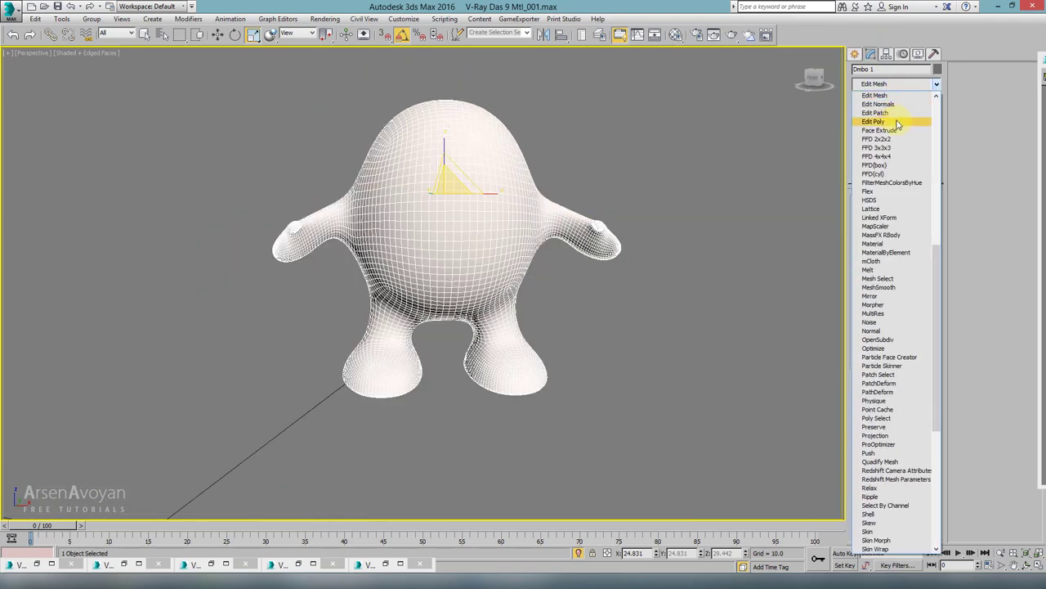
click(895, 121)
click(906, 281)
Select the edge loop running around the middle of the figure's body, picking its starting edge in the Top view
key(alt+w)
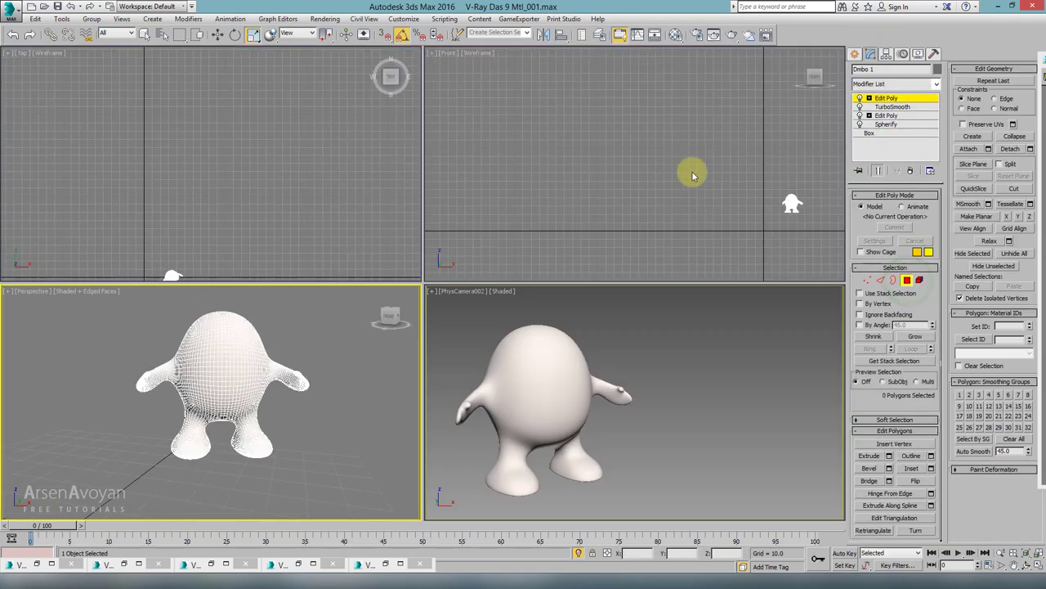
key(alt+w)
key(z)
key(alt+w)
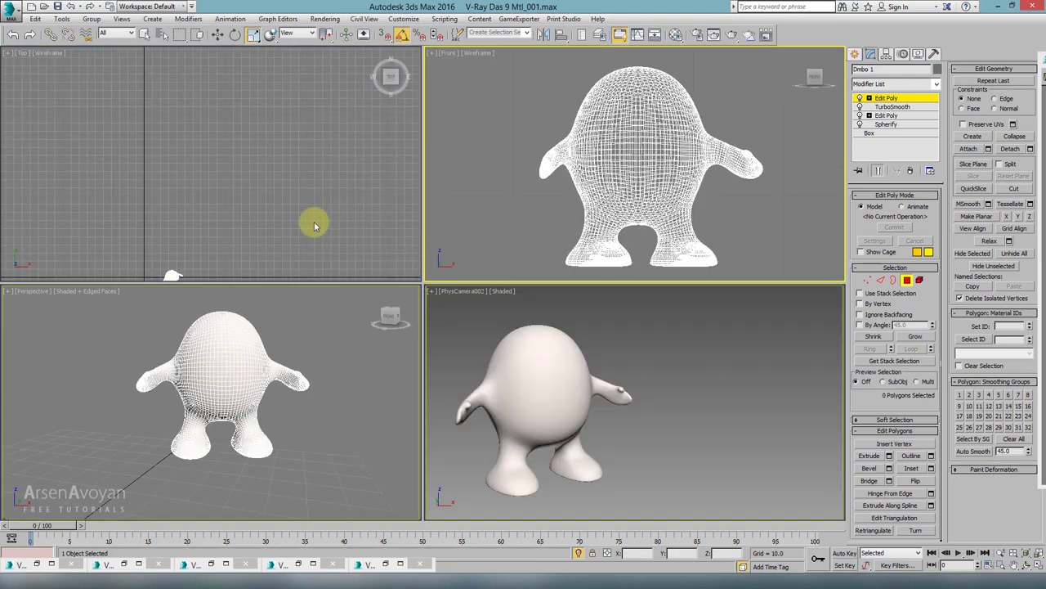
right_click(289, 201)
key(alt+w)
scroll(323, 159, up, 3)
scroll(391, 334, up, 5)
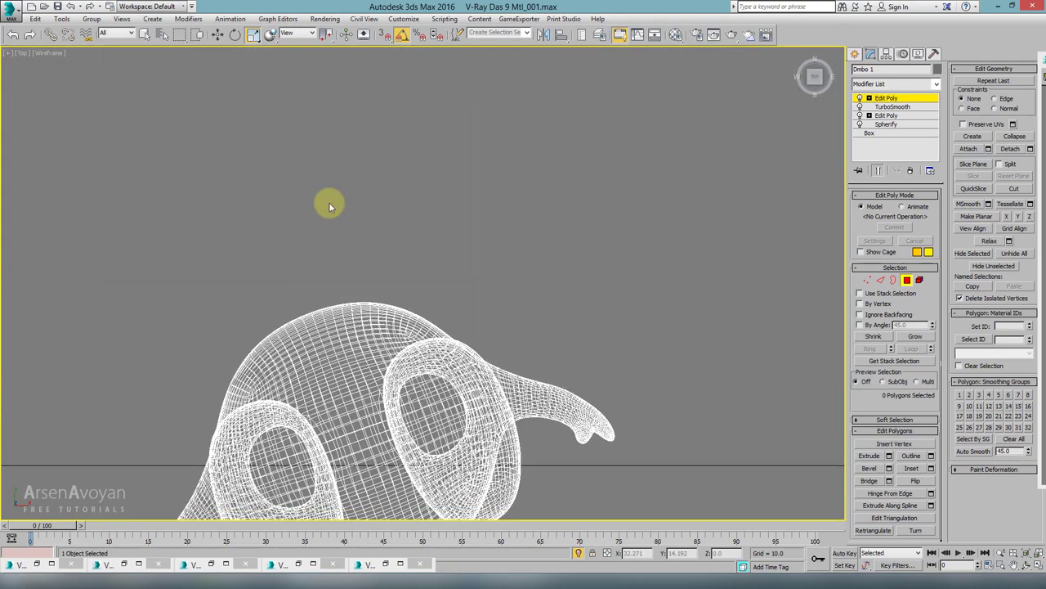
click(881, 280)
middle_drag(461, 338, 349, 269)
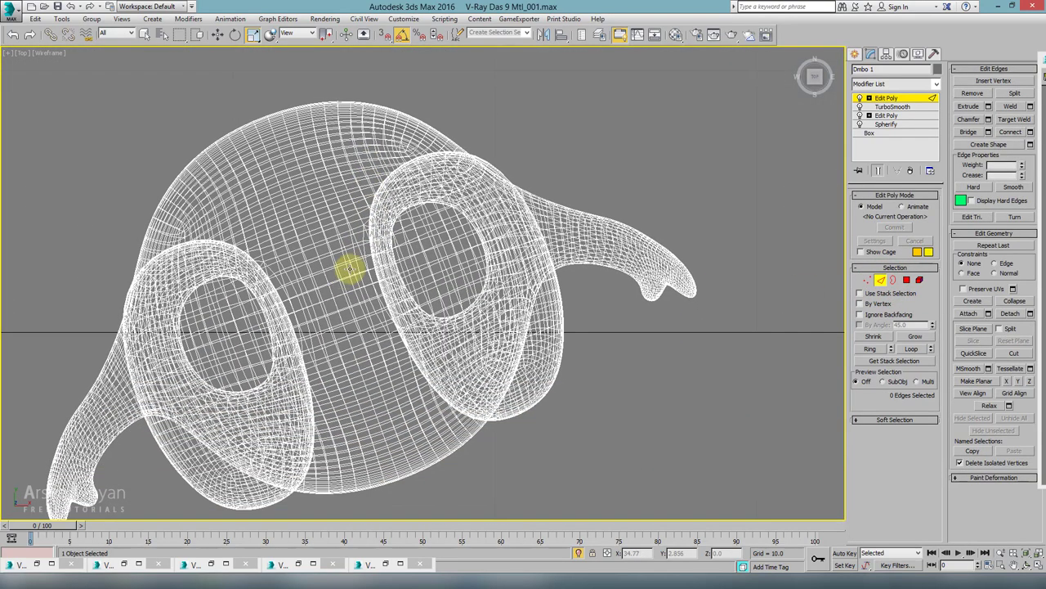
click(911, 348)
Convert the selected center edge loop into a polygon selection and show the Perspective view in wireframe
key(alt+w)
right_click(372, 339)
key(alt+w)
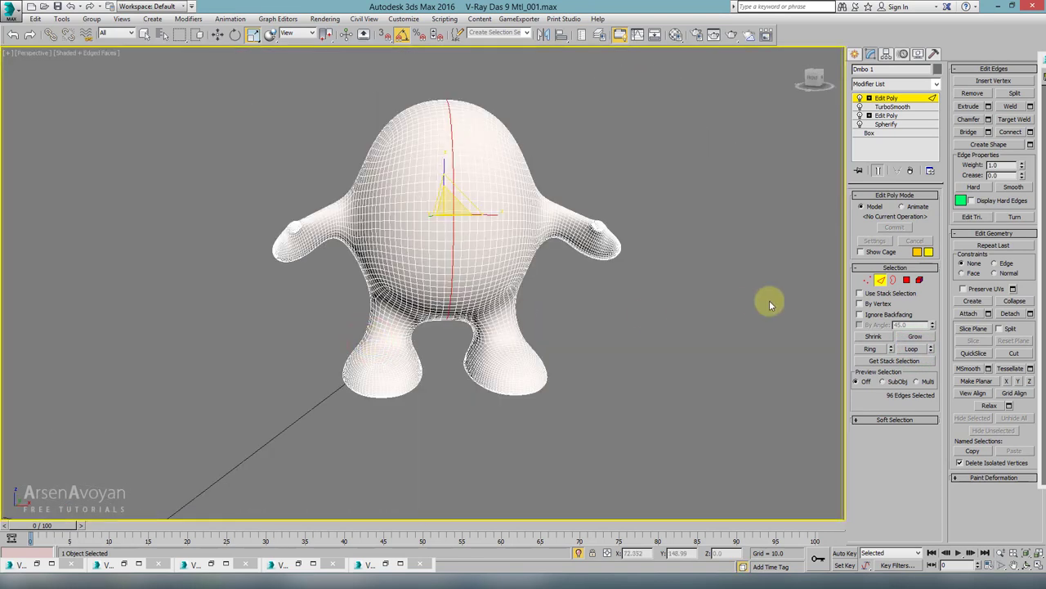
ctrl+click(907, 281)
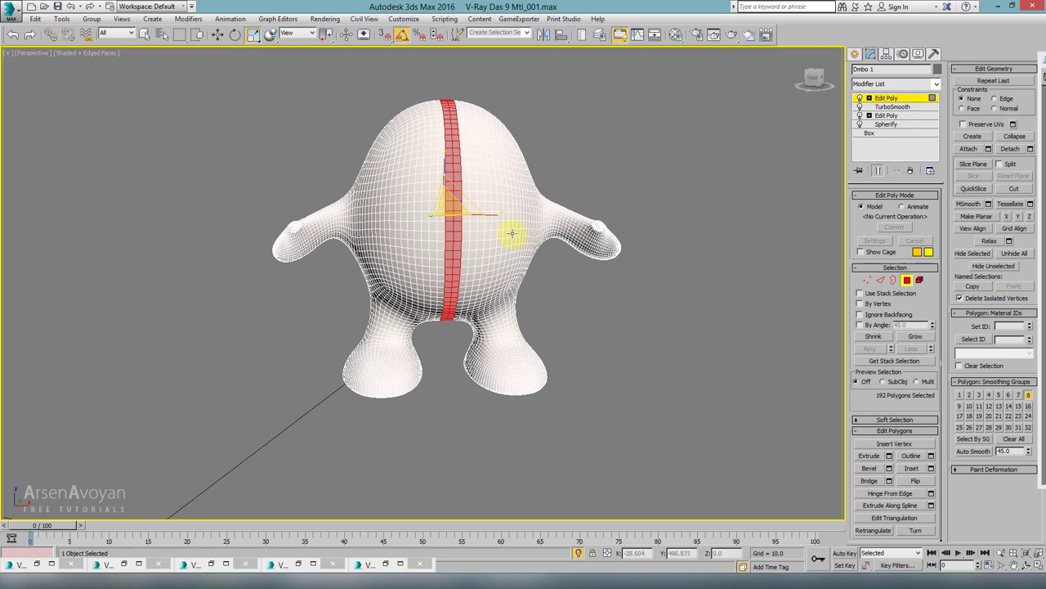
key(F3)
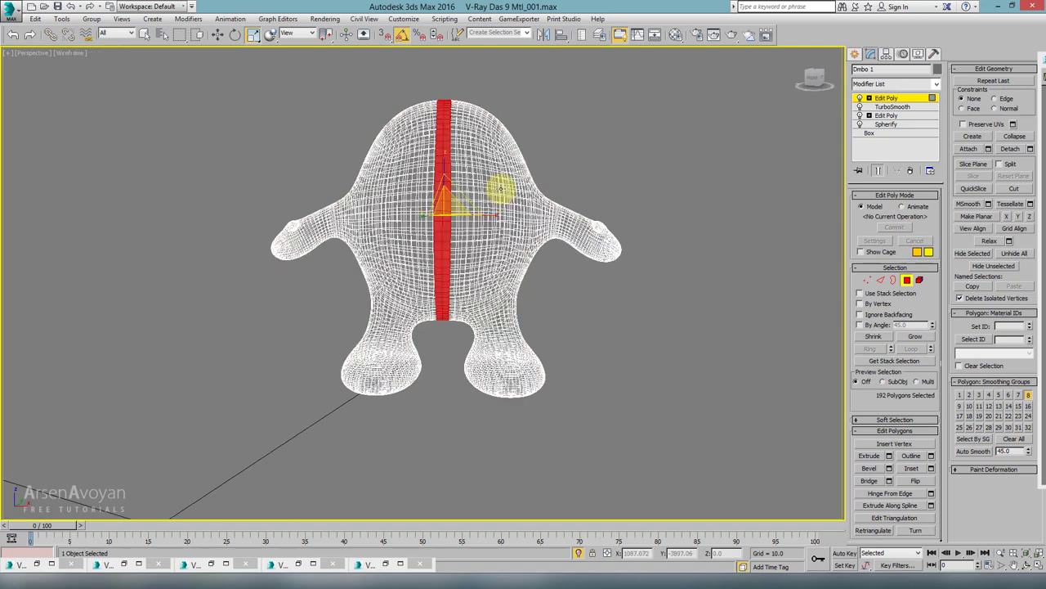
Select all polygons on one half of the figure, delete them, and return to plain shaded display
click(448, 86)
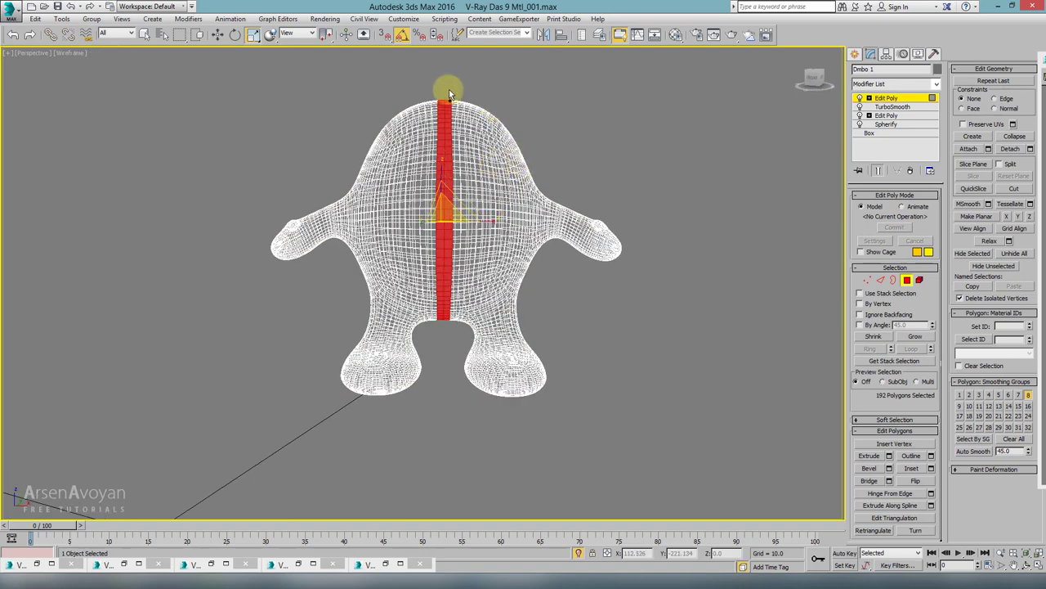
drag(477, 147, 566, 350)
drag(642, 421, 662, 440)
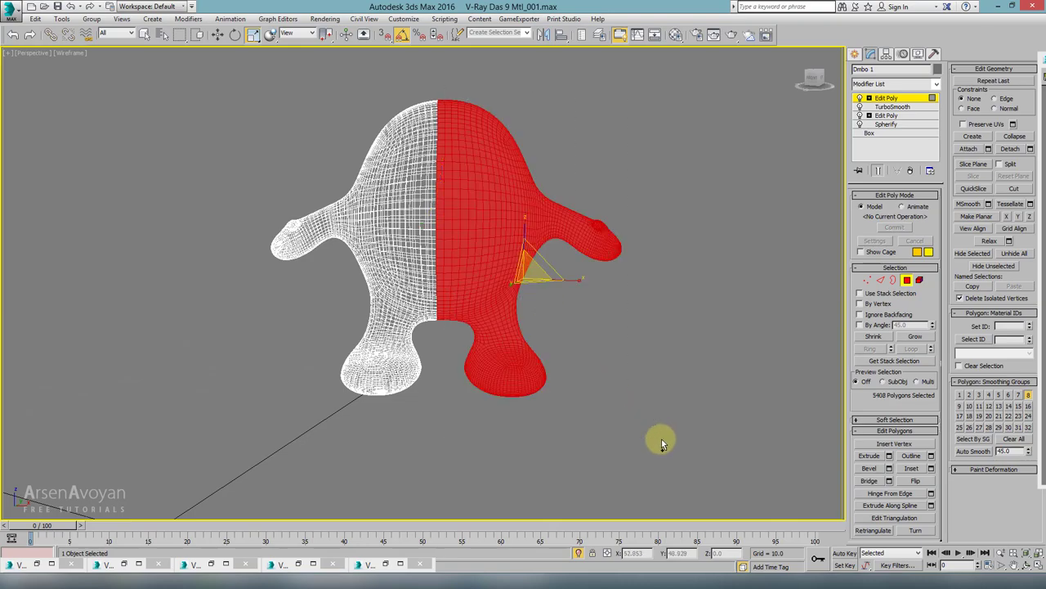
mouse_move(414, 266)
alt+middle_down()
mouse_move(495, 281)
mouse_move(594, 257)
mouse_move(583, 215)
mouse_move(421, 268)
alt+middle_up()
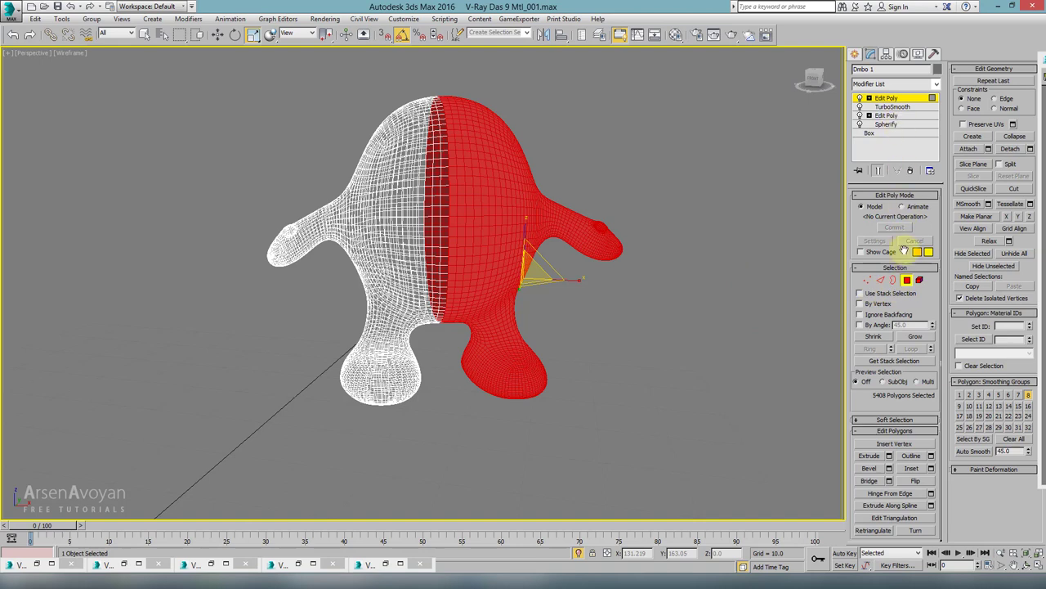
key(Delete)
click(906, 280)
key(F3)
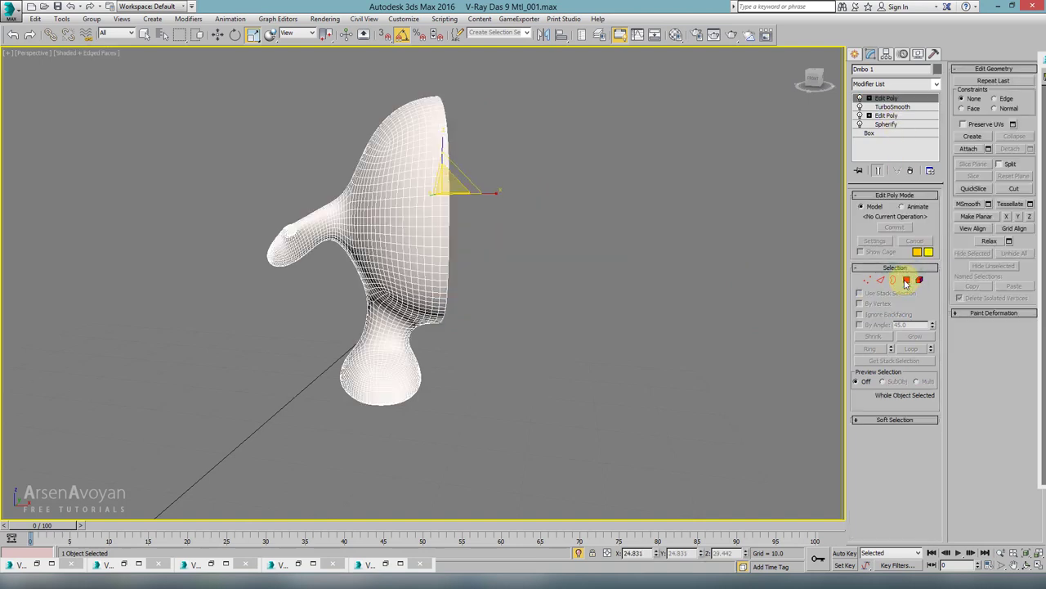
key(F4)
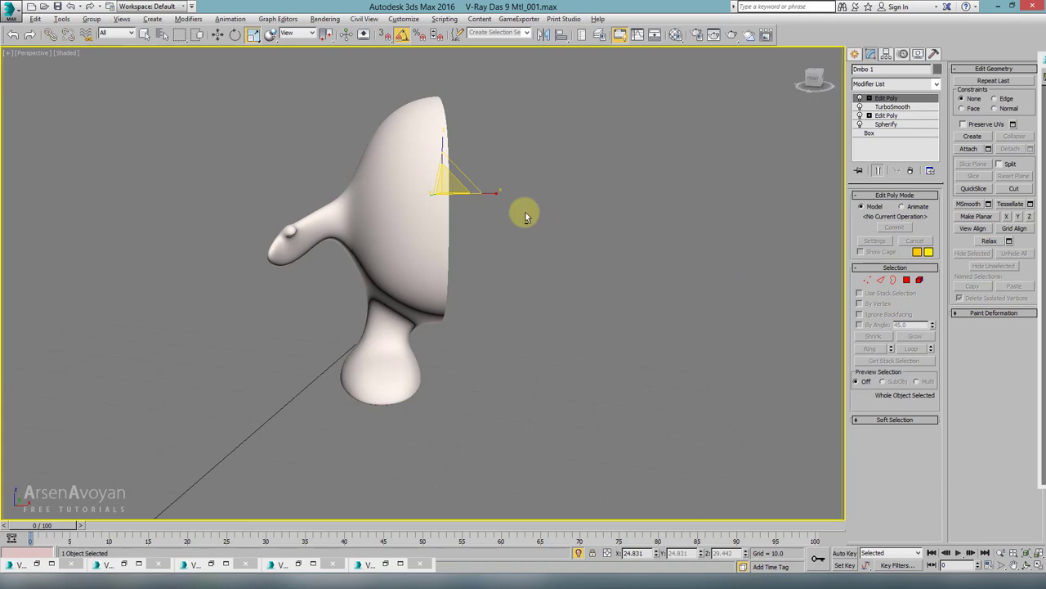
End isolation and rotate the half figure onto its side with the cut opening upward, turning it about -63 degrees around Z
mouse_move(526, 213)
alt+middle_down()
mouse_move(444, 205)
mouse_move(420, 187)
mouse_move(527, 185)
mouse_move(526, 195)
alt+middle_up()
click(578, 554)
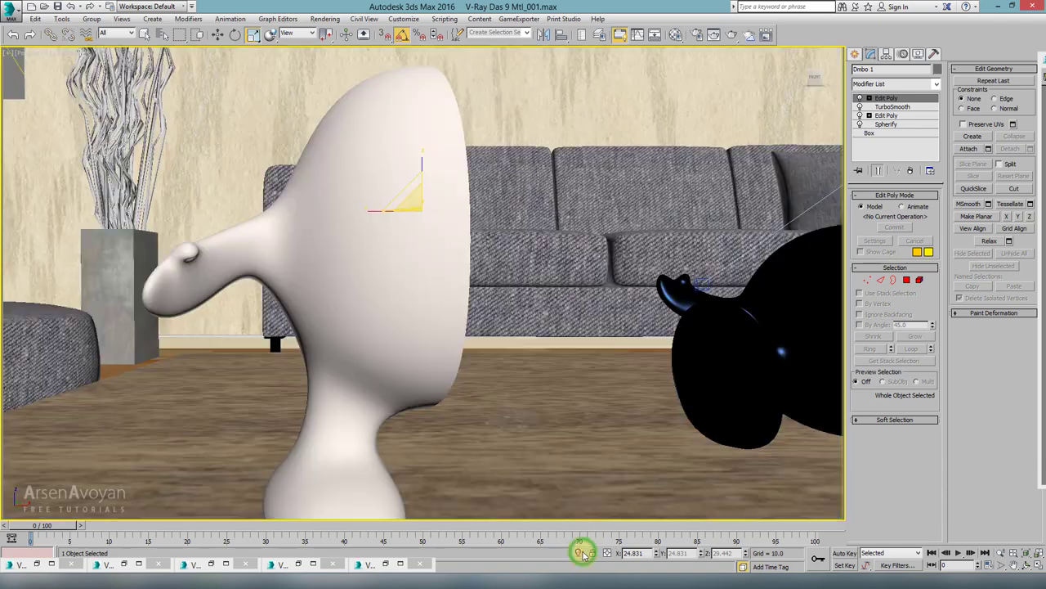
key(alt+w)
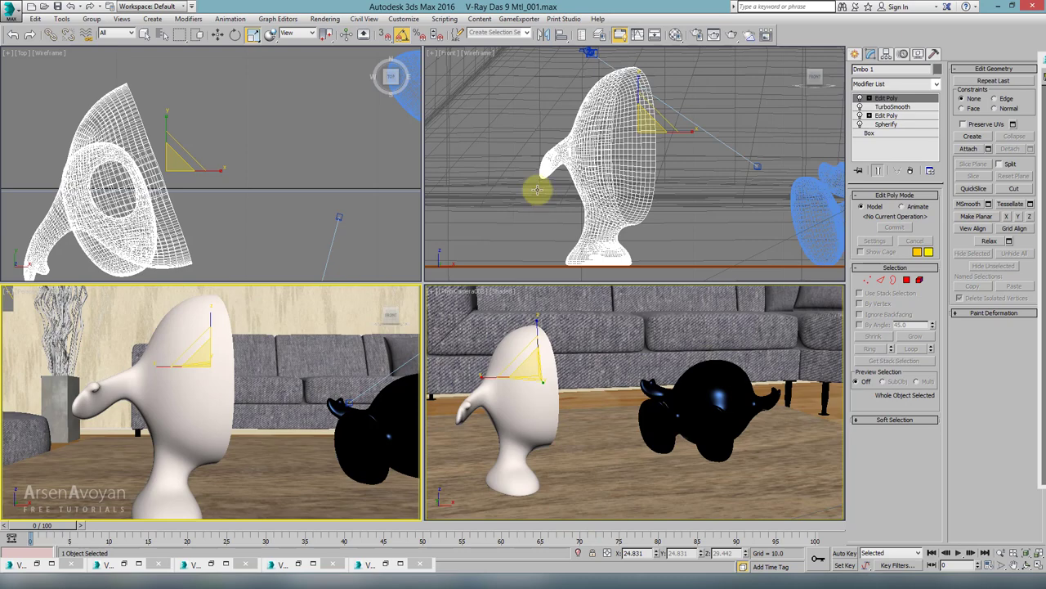
click(234, 35)
right_click(213, 387)
key(alt+w)
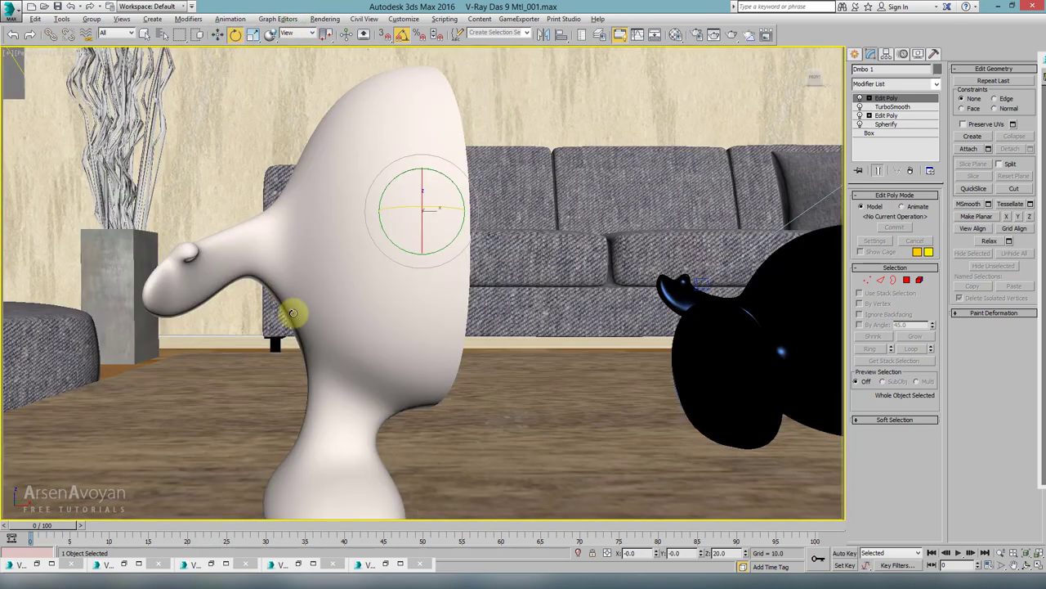
alt+middle_drag(297, 304, 264, 70)
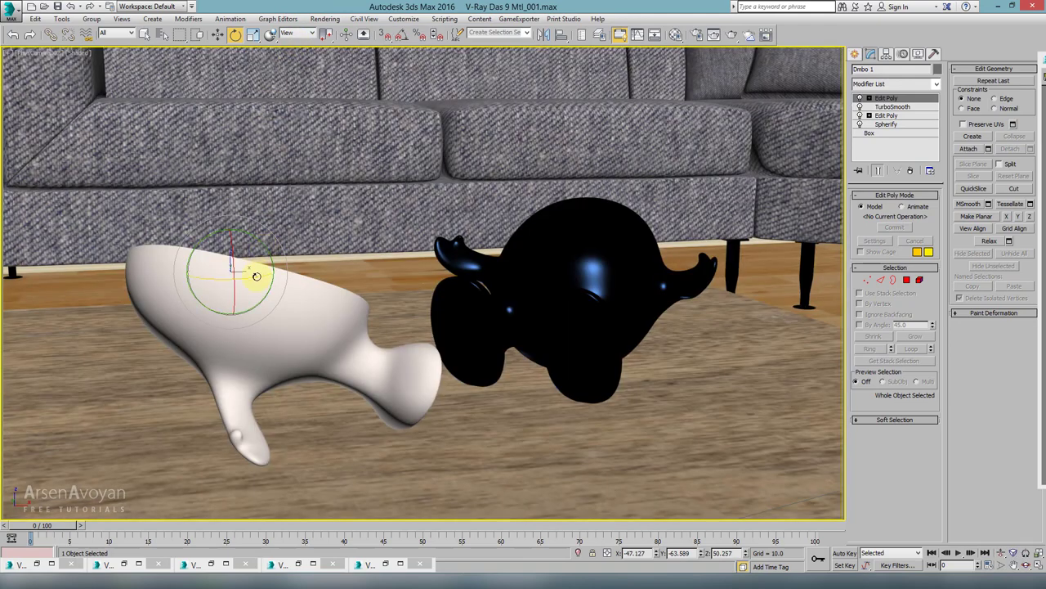
drag(258, 273, 175, 294)
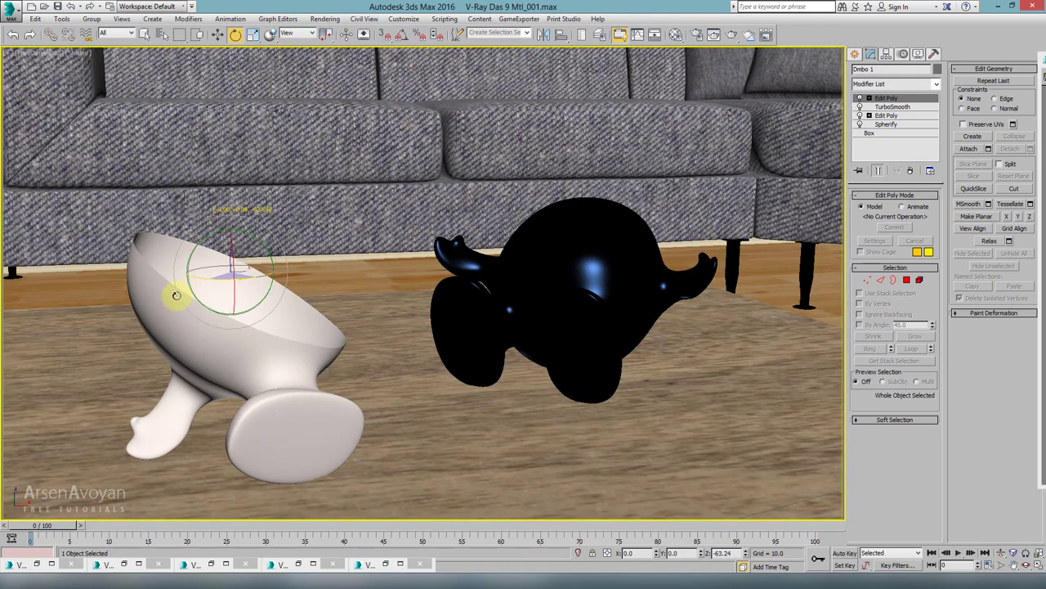
Assign the two-sided material to the half figure and set its front material to a VRayMtl
click(676, 36)
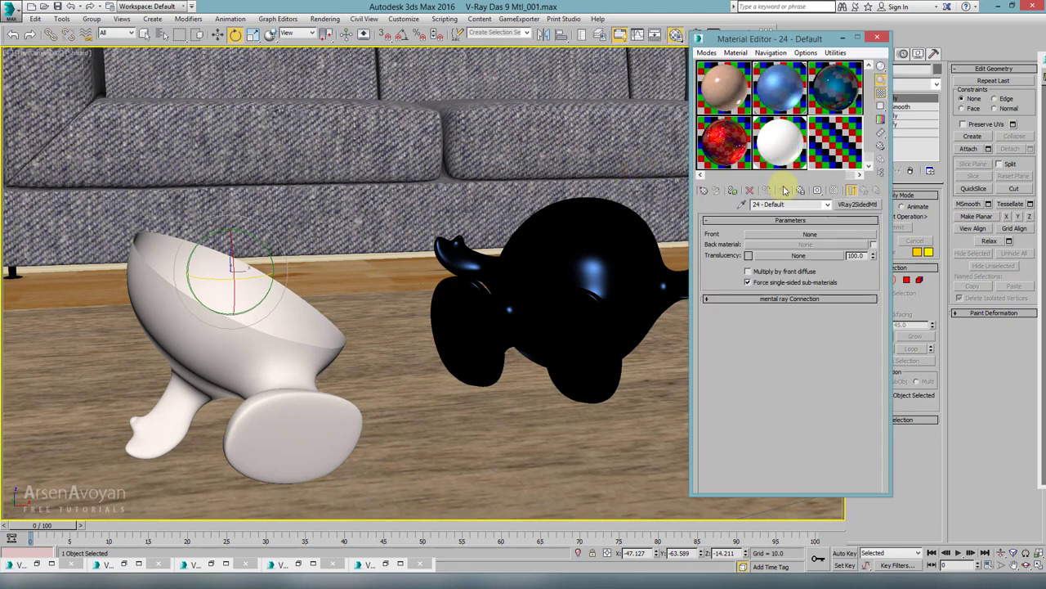
click(733, 190)
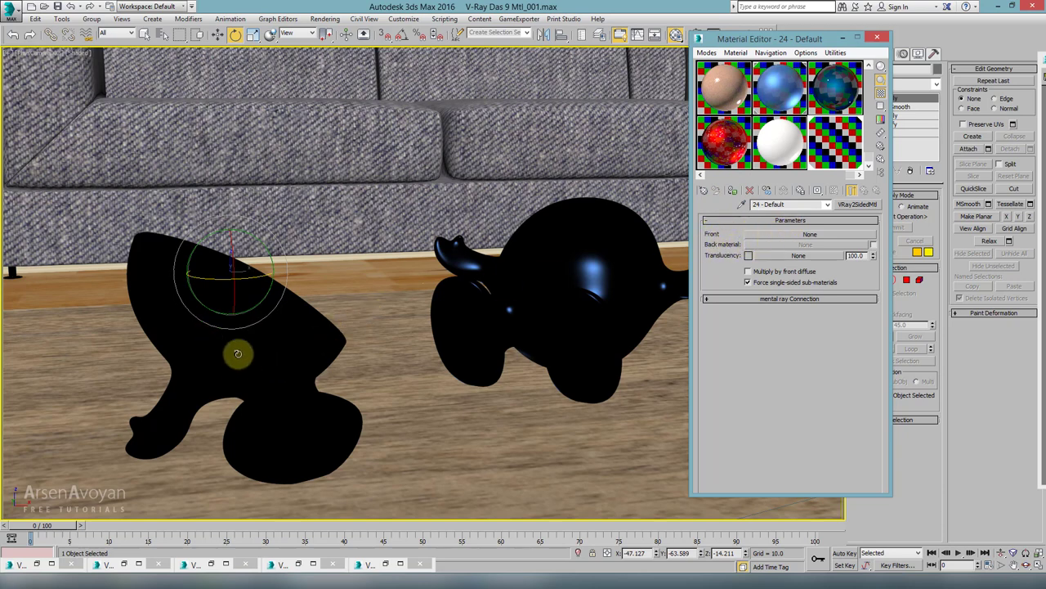
click(838, 238)
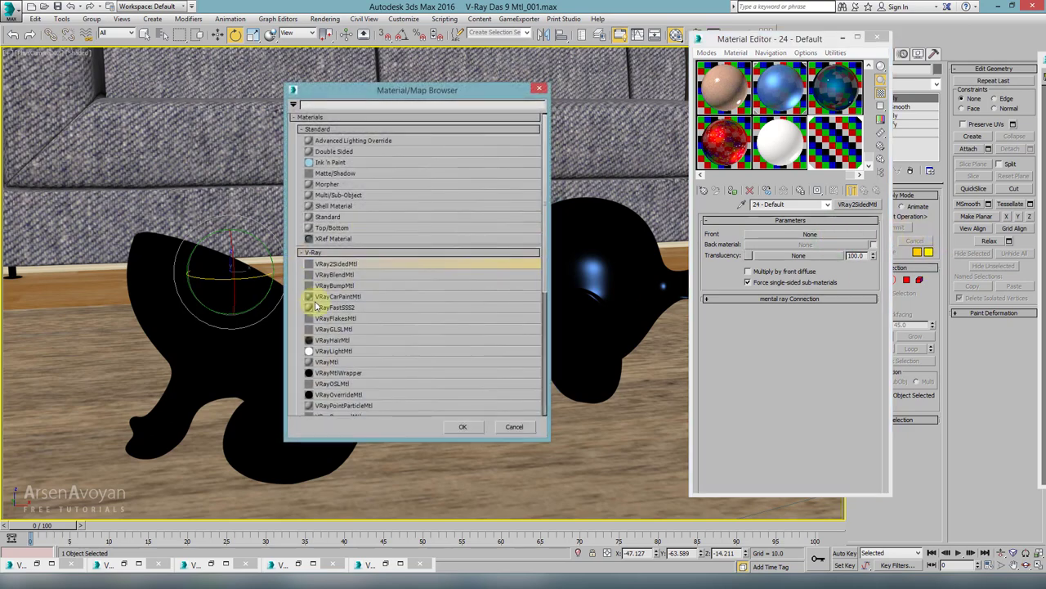
double_click(334, 362)
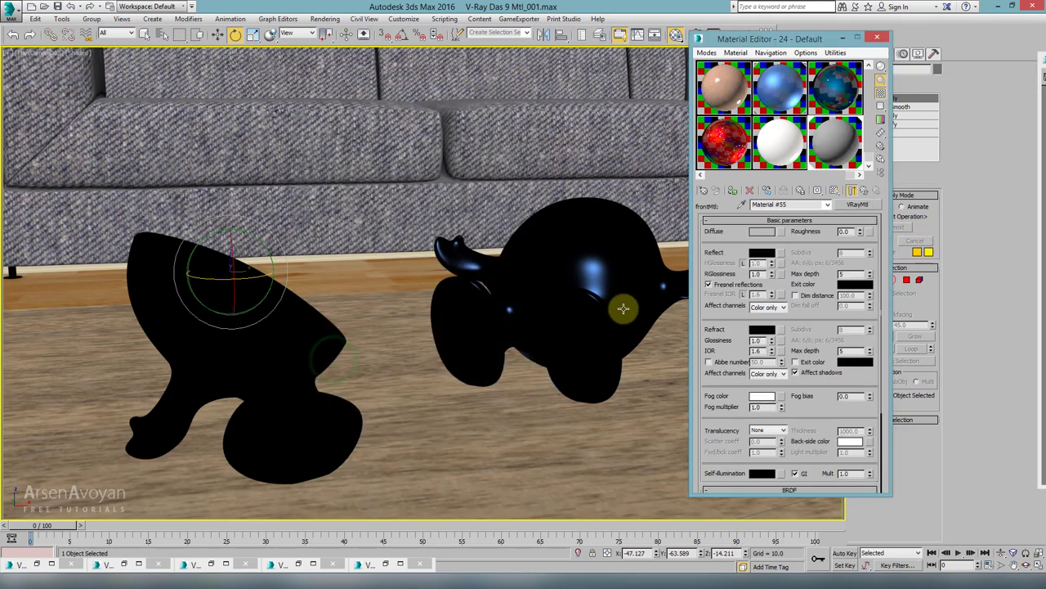
Set the front material's diffuse color to a saturated blue, RGB 44, 98, 237
click(763, 232)
drag(378, 221, 390, 220)
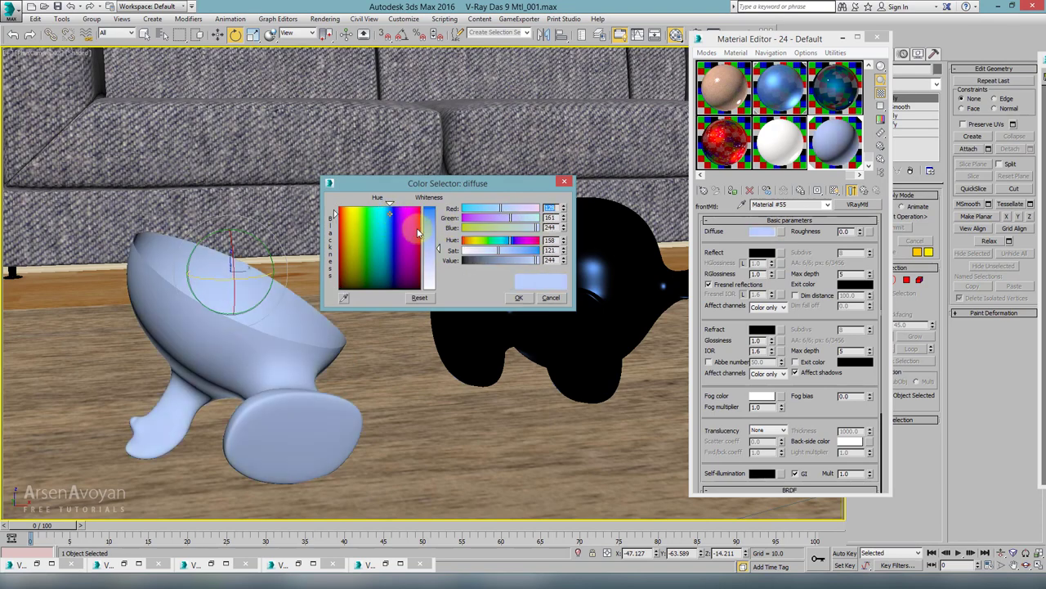
click(432, 226)
click(432, 219)
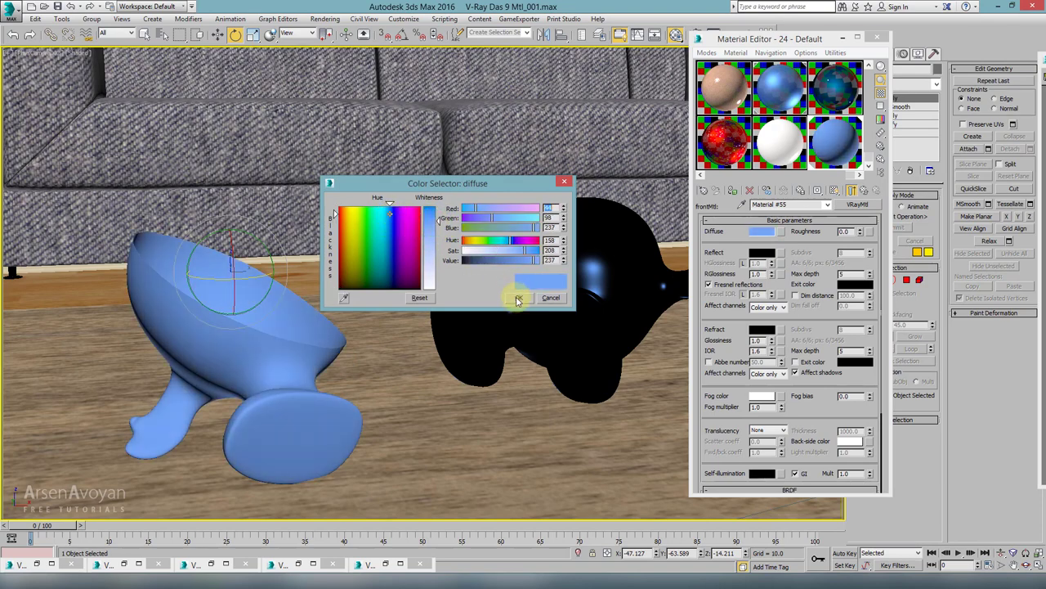
click(517, 298)
Enable the two-sided material's back material and assign it a VRayMtl
click(863, 193)
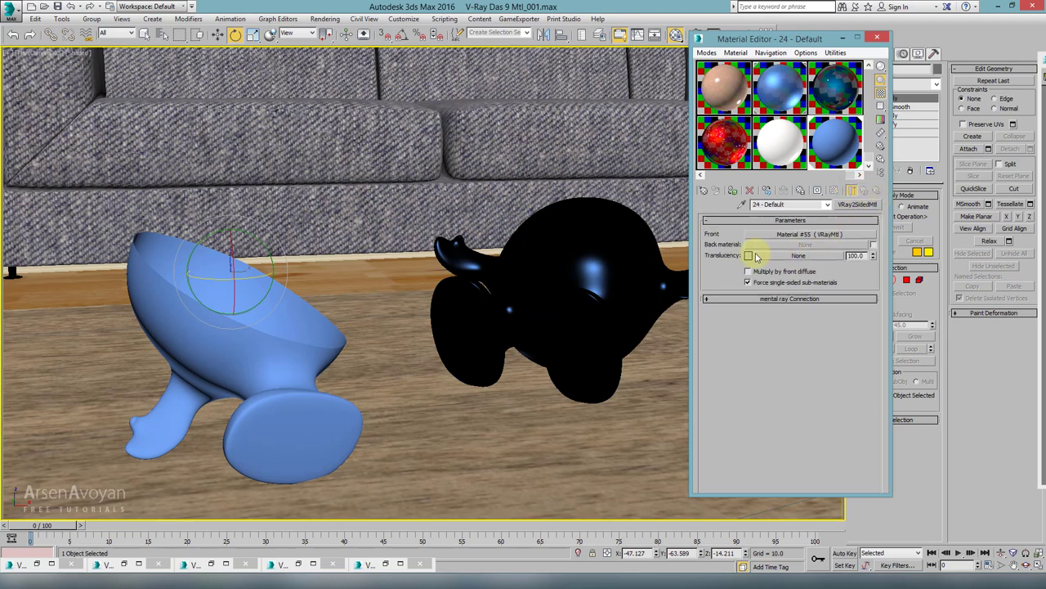
click(873, 246)
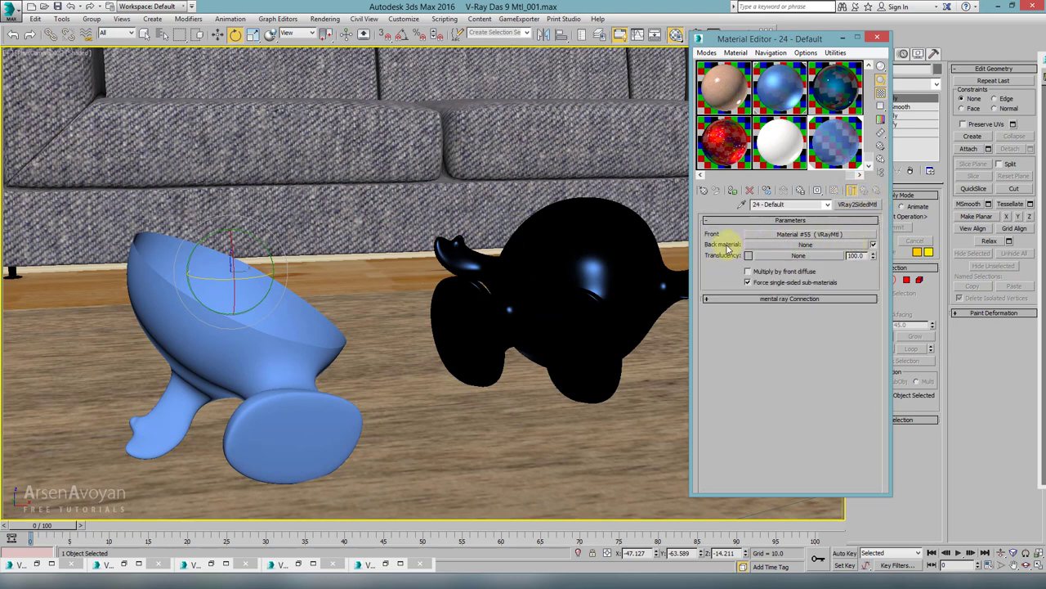
click(758, 245)
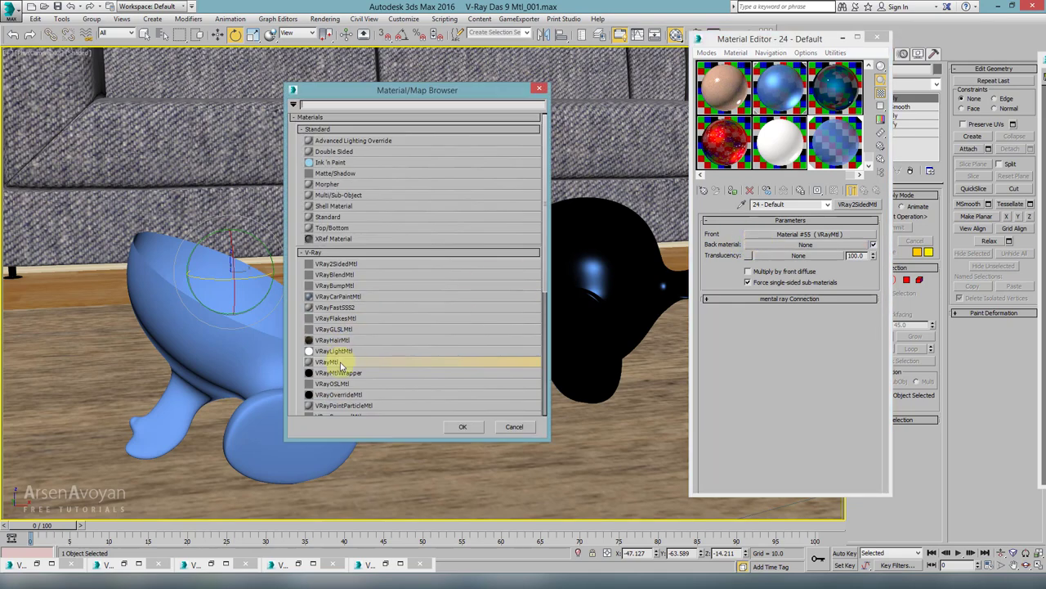
double_click(340, 362)
Set the back material's diffuse color to a saturated orange-yellow, RGB 255, 172, 27
click(761, 233)
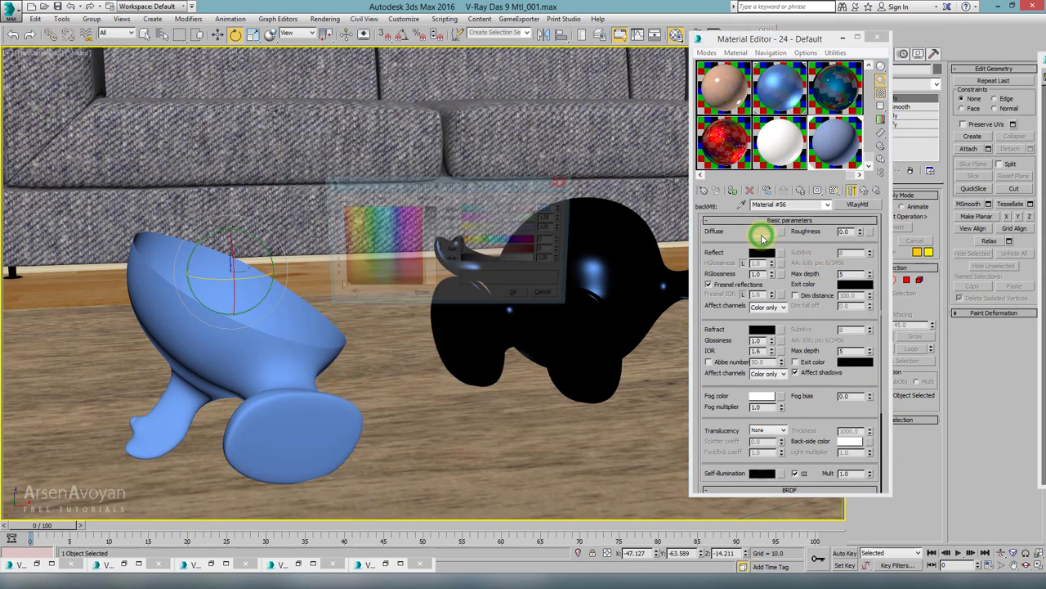
drag(396, 226, 350, 205)
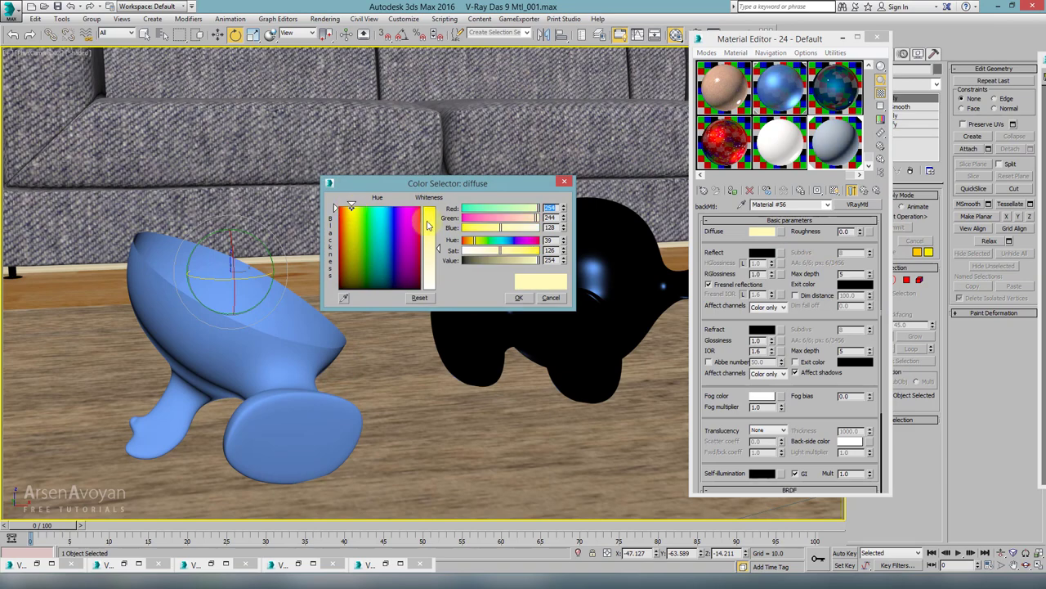
drag(430, 245, 430, 216)
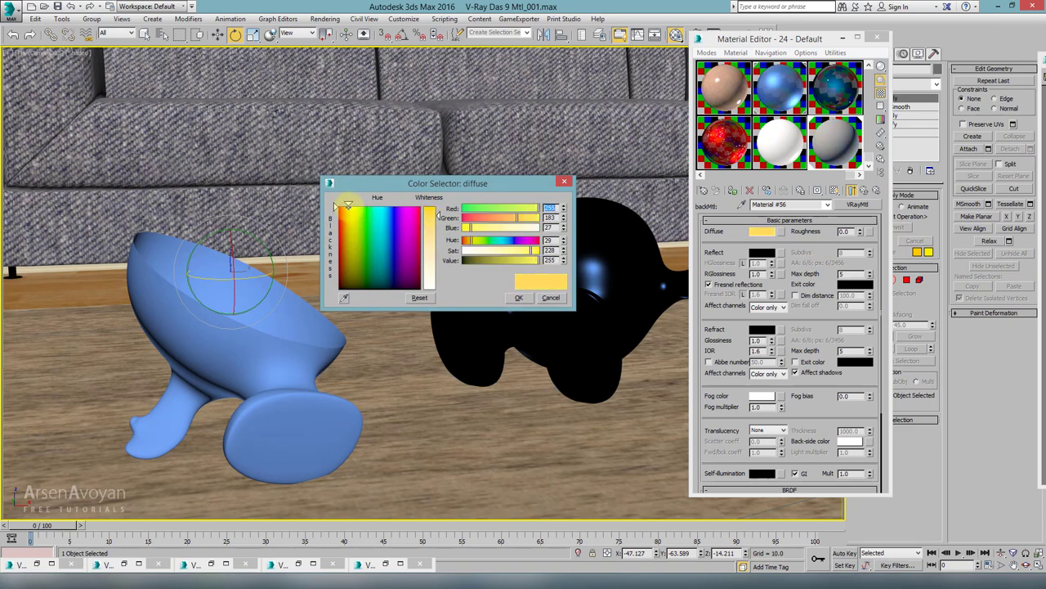
click(348, 206)
click(523, 297)
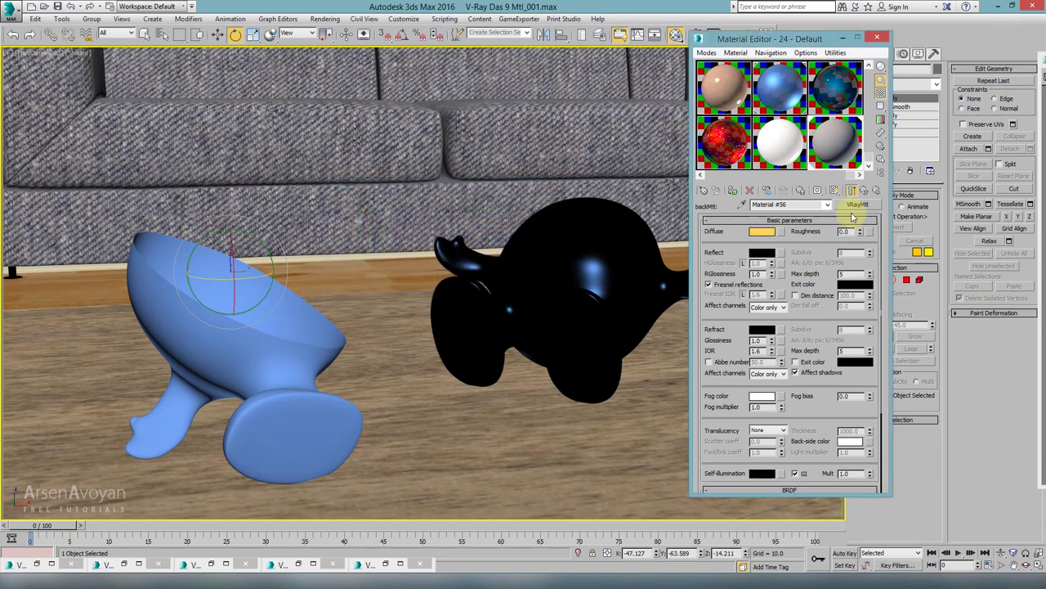
Set the two-sided material's translucency color to black
click(852, 189)
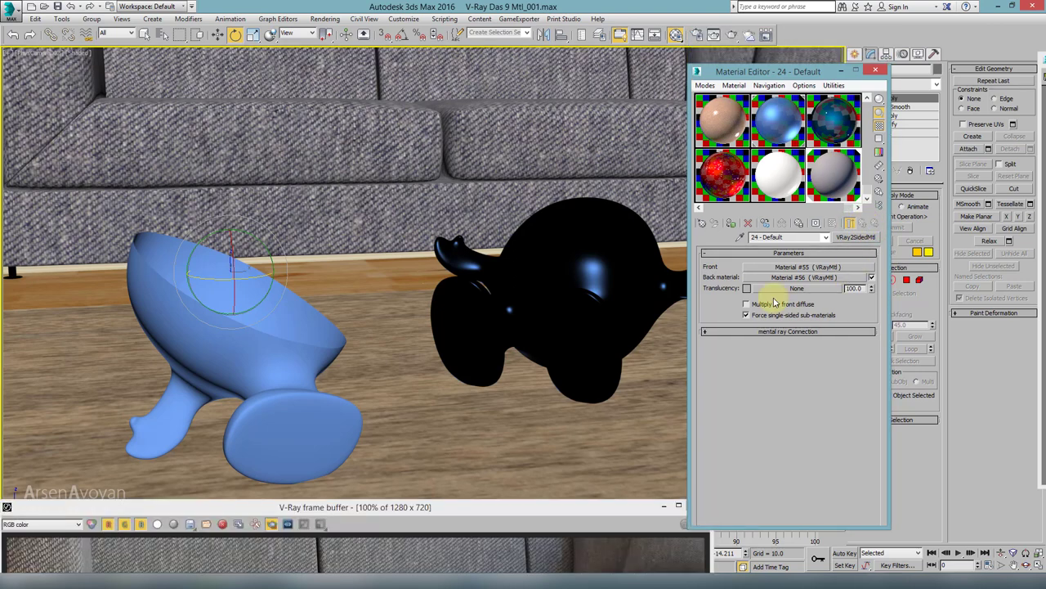
click(746, 288)
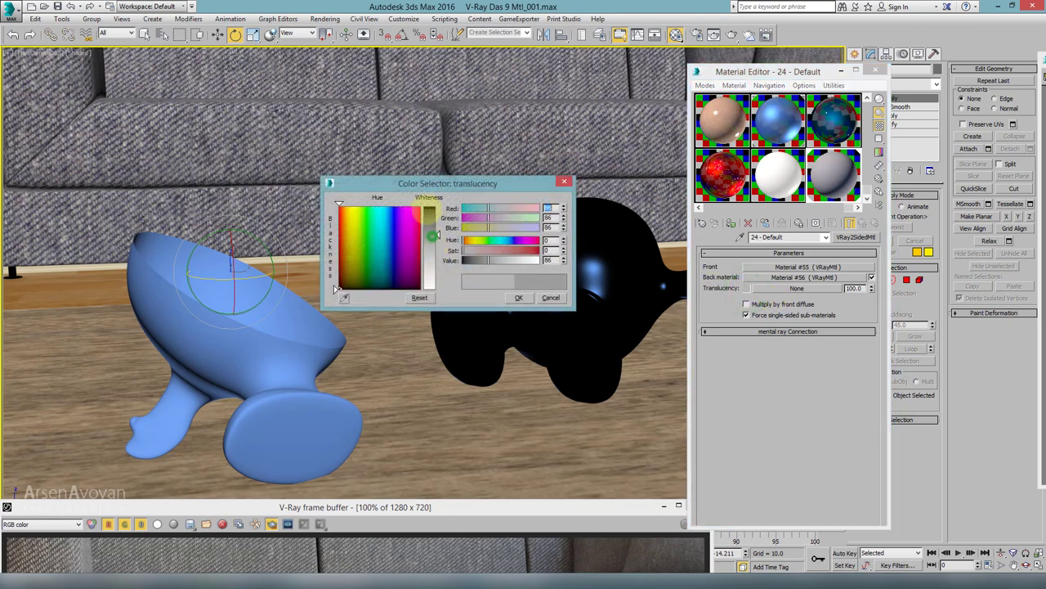
click(518, 299)
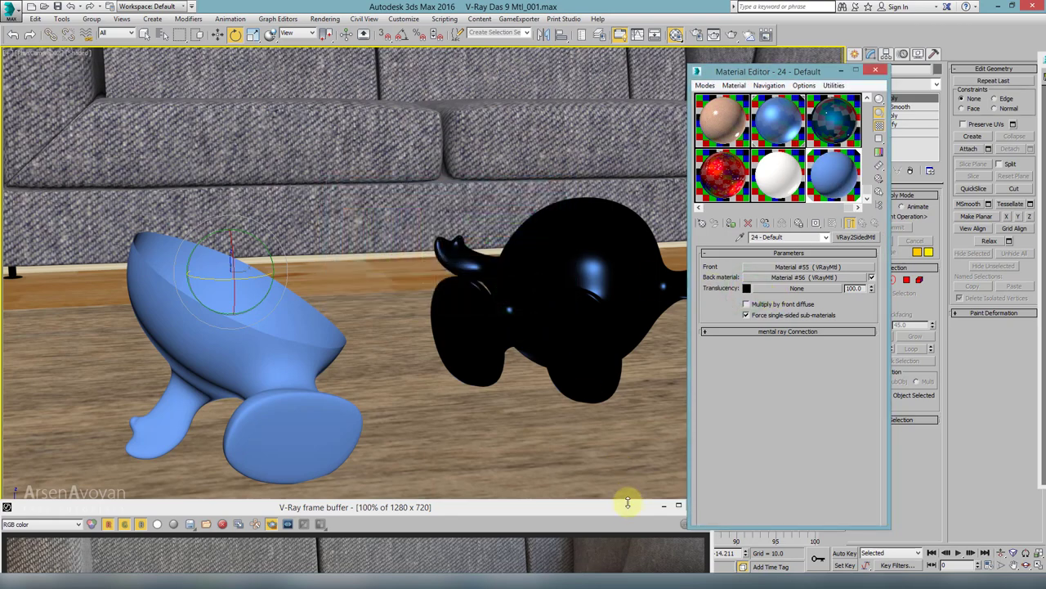
Render the region around the half figure and bring the whole V-Ray frame buffer into view
double_click(626, 503)
click(624, 519)
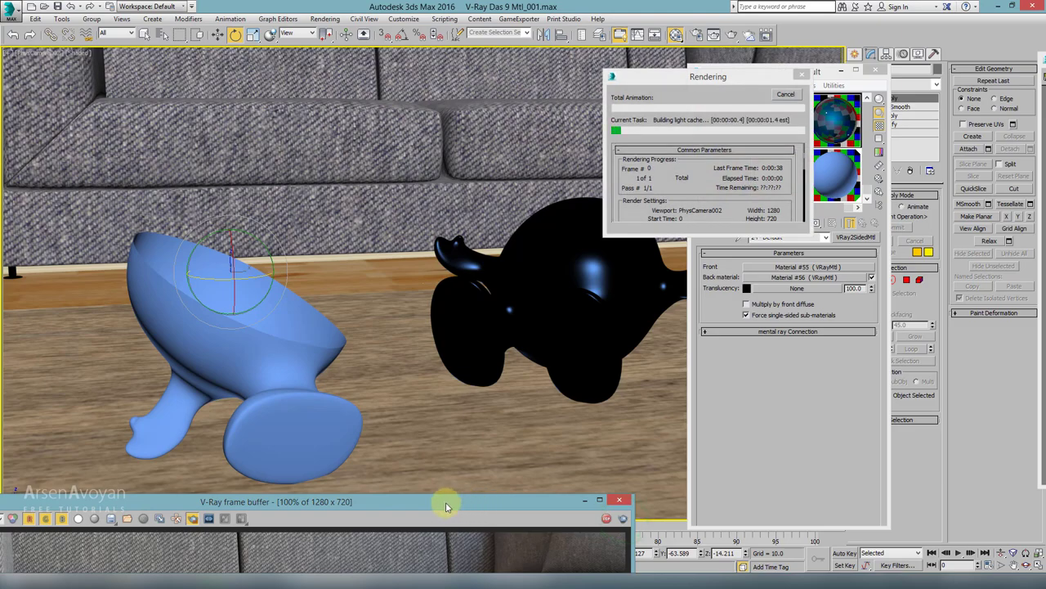
drag(451, 502, 547, 81)
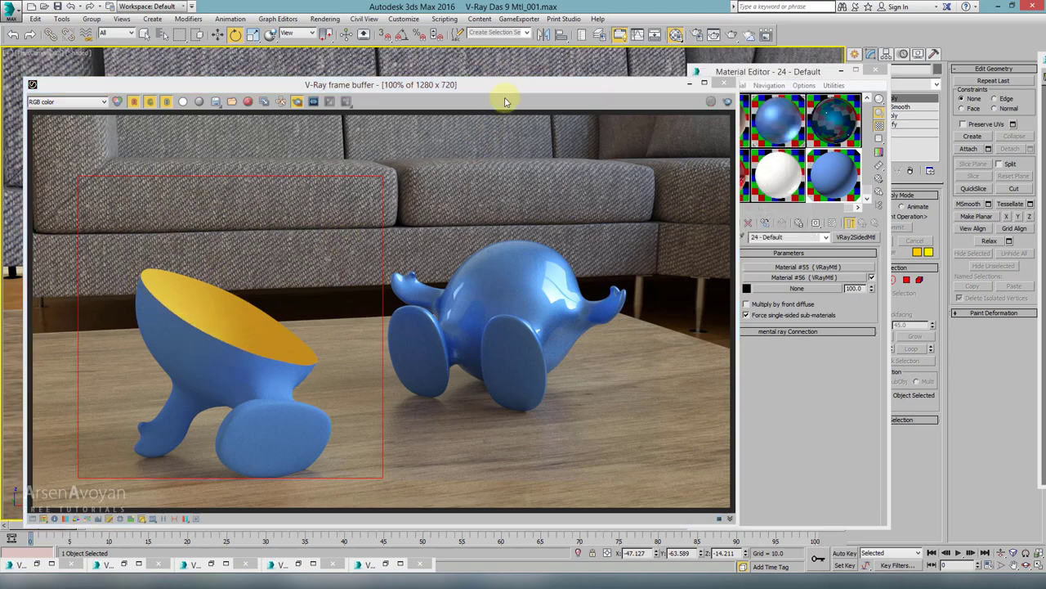
drag(509, 87, 503, 81)
Set the front material's reflection color to pure white, value 255
click(758, 79)
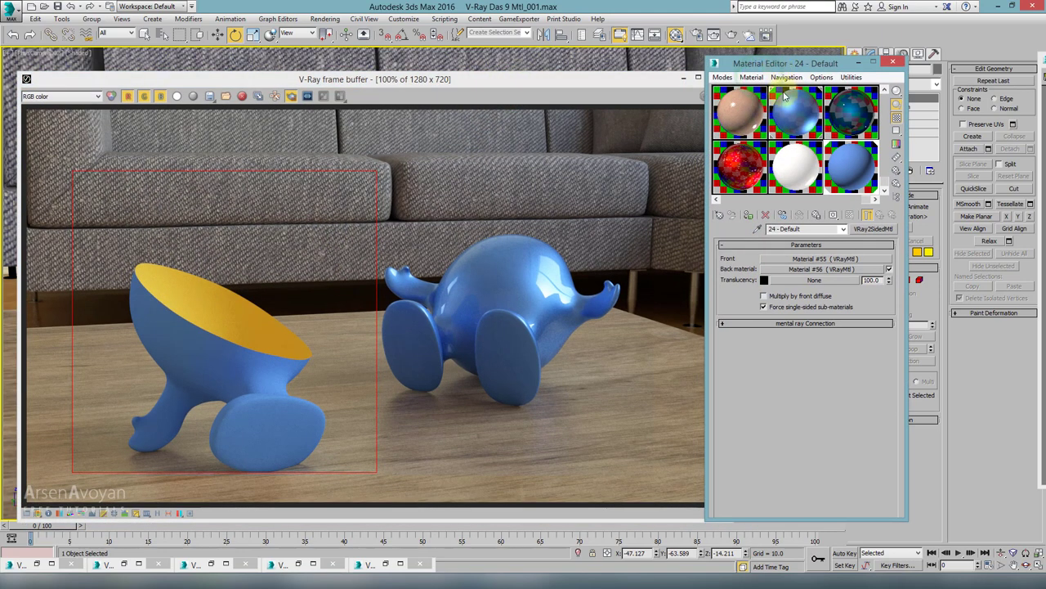
click(844, 260)
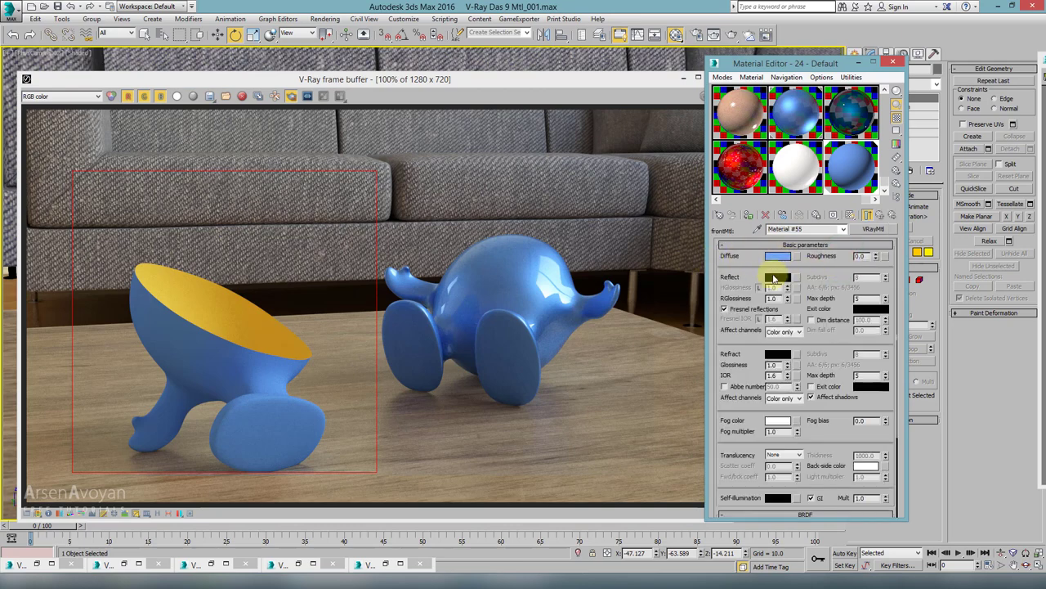
click(778, 277)
drag(433, 237, 491, 307)
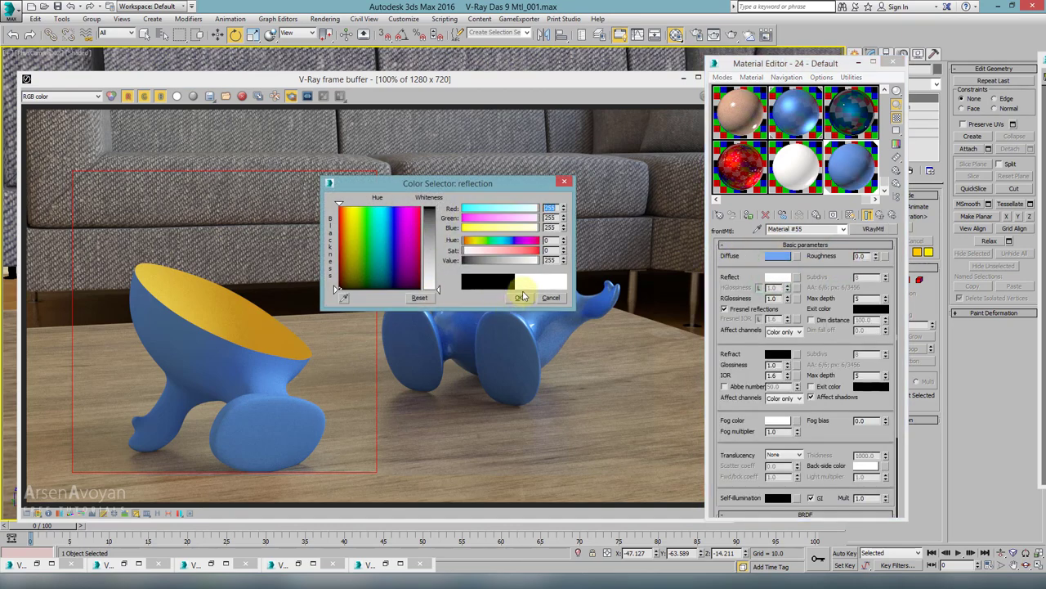
click(517, 299)
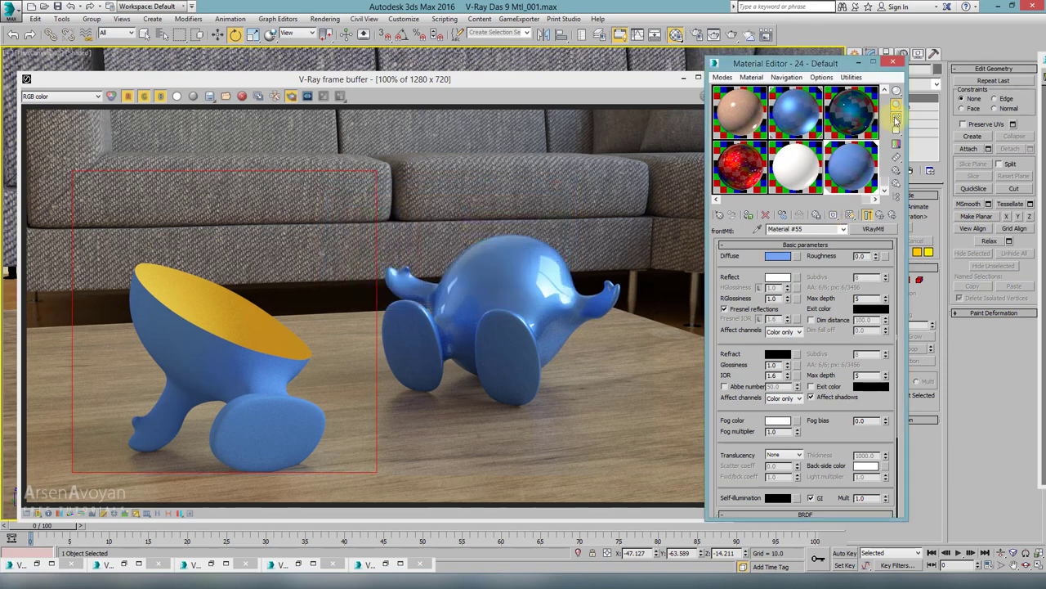
Set the back material's reflection color to pure white and its reflection glossiness to 0.85
click(879, 217)
click(817, 266)
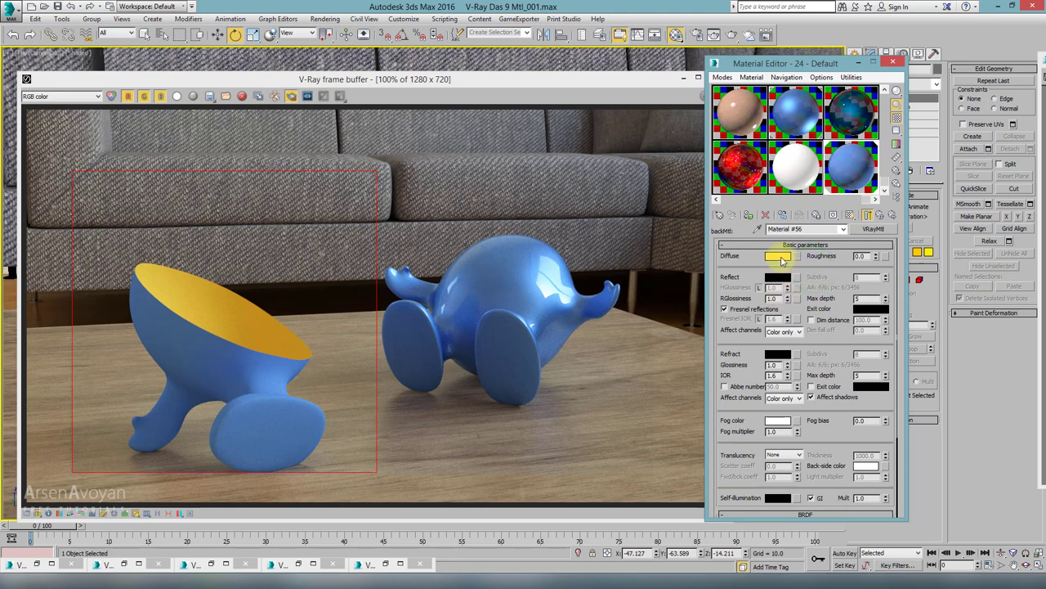
click(777, 278)
drag(438, 250, 483, 296)
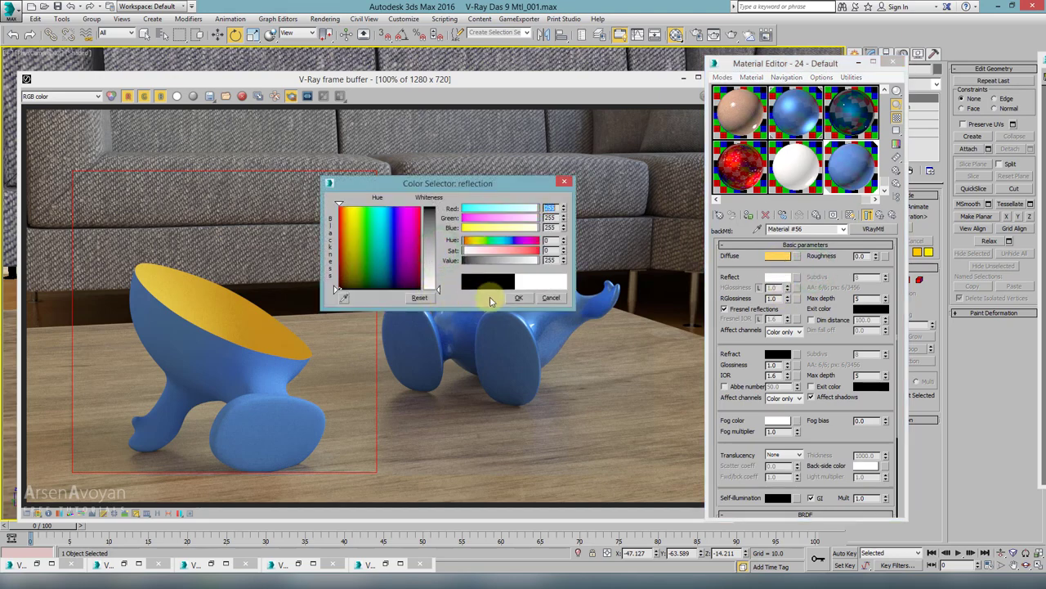
click(518, 297)
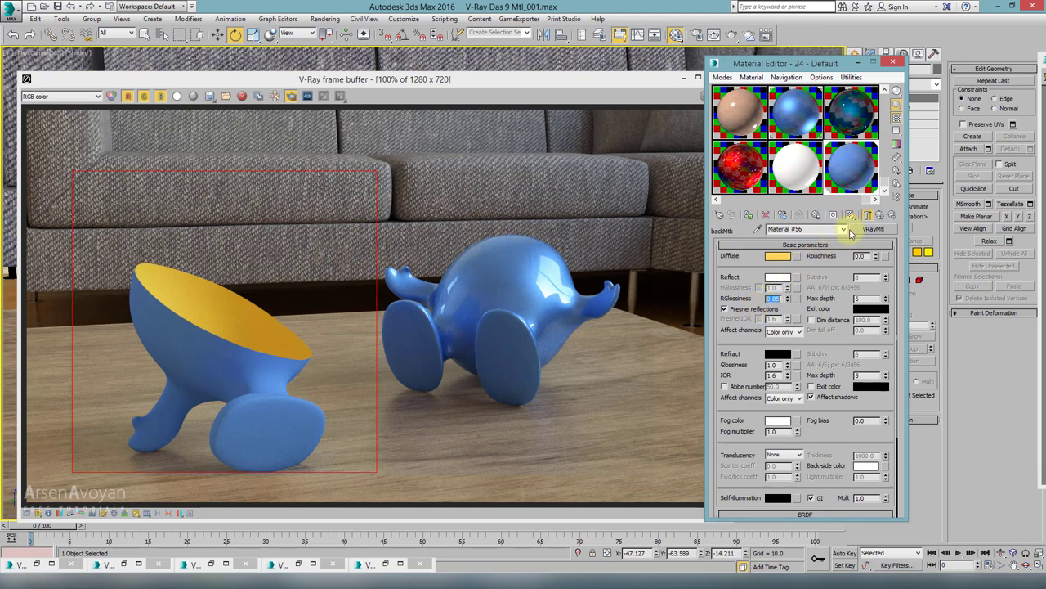
click(883, 215)
Re-render the half figure's region with the reflective materials and arrange the frame buffer beside the material settings
click(656, 155)
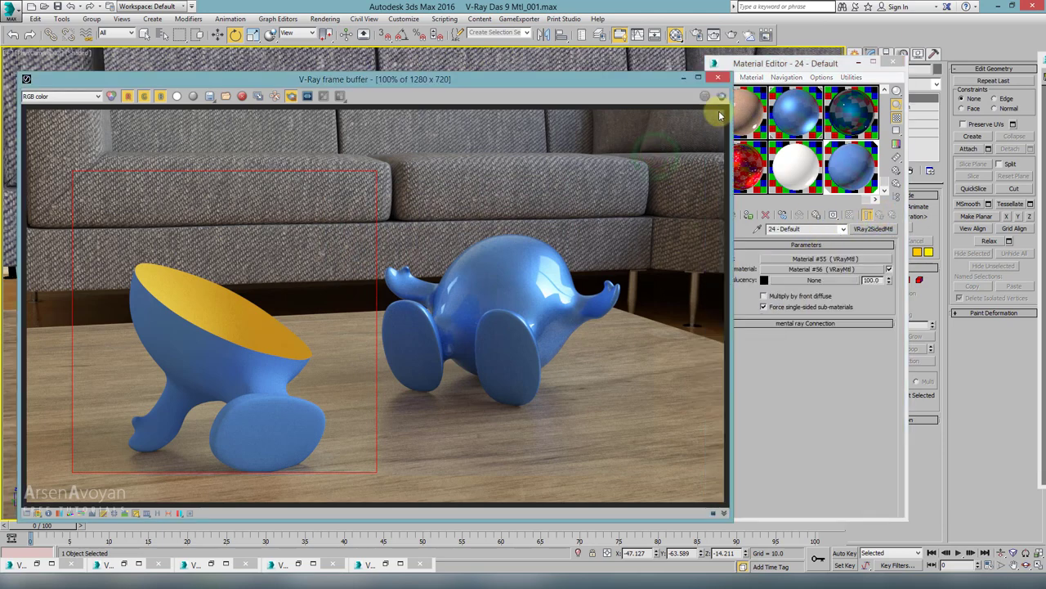
click(719, 96)
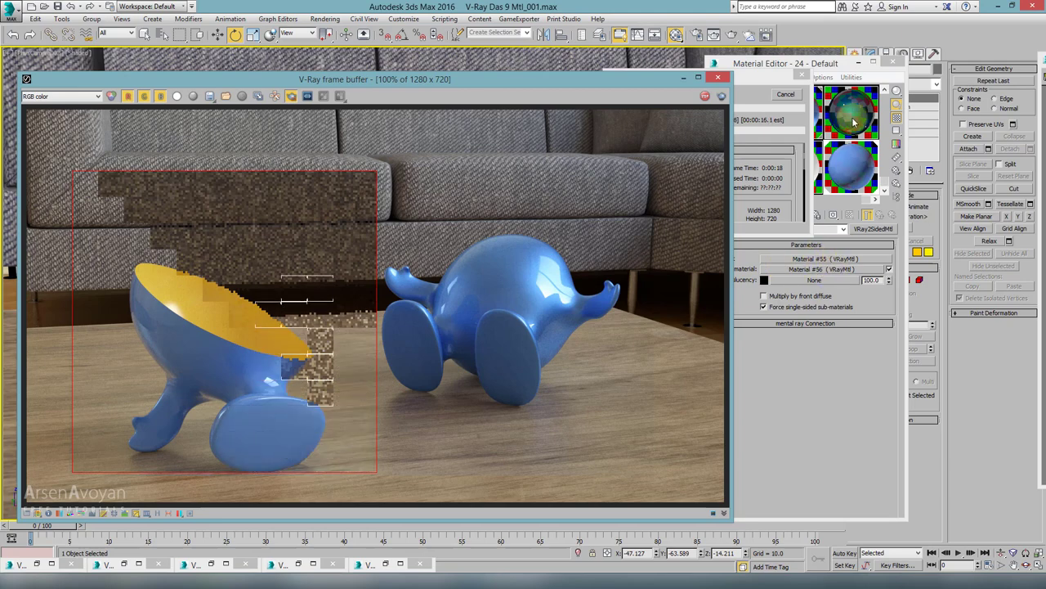
drag(757, 74, 652, 69)
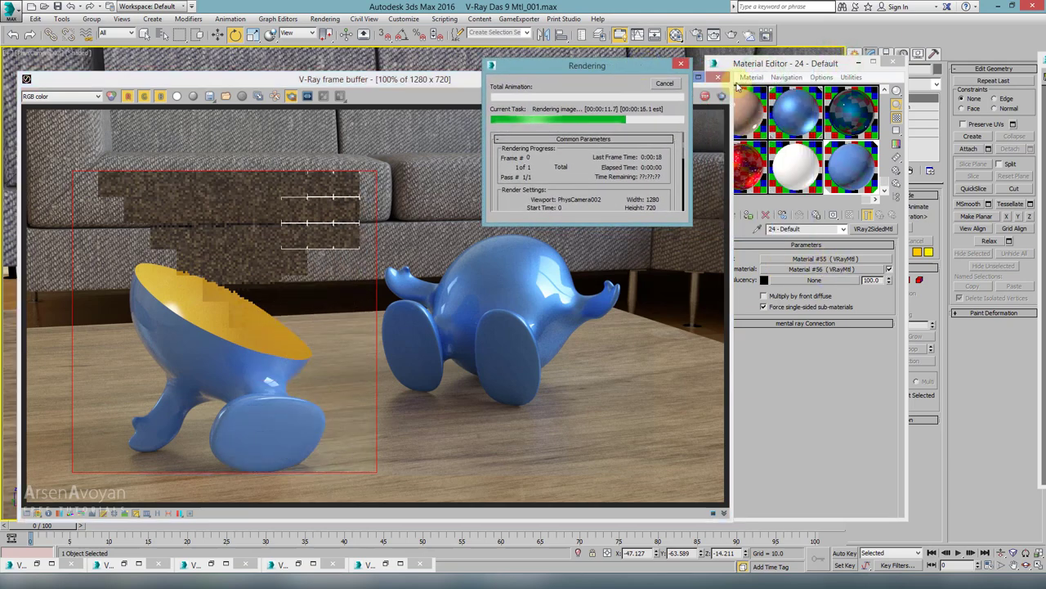
drag(487, 78, 406, 78)
drag(536, 65, 516, 68)
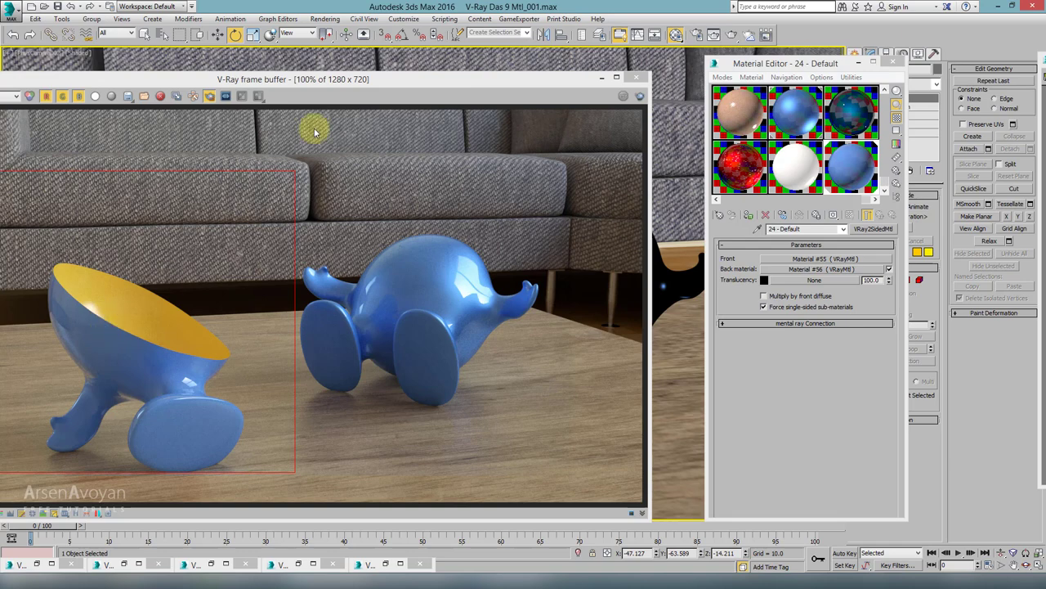
drag(353, 79, 405, 61)
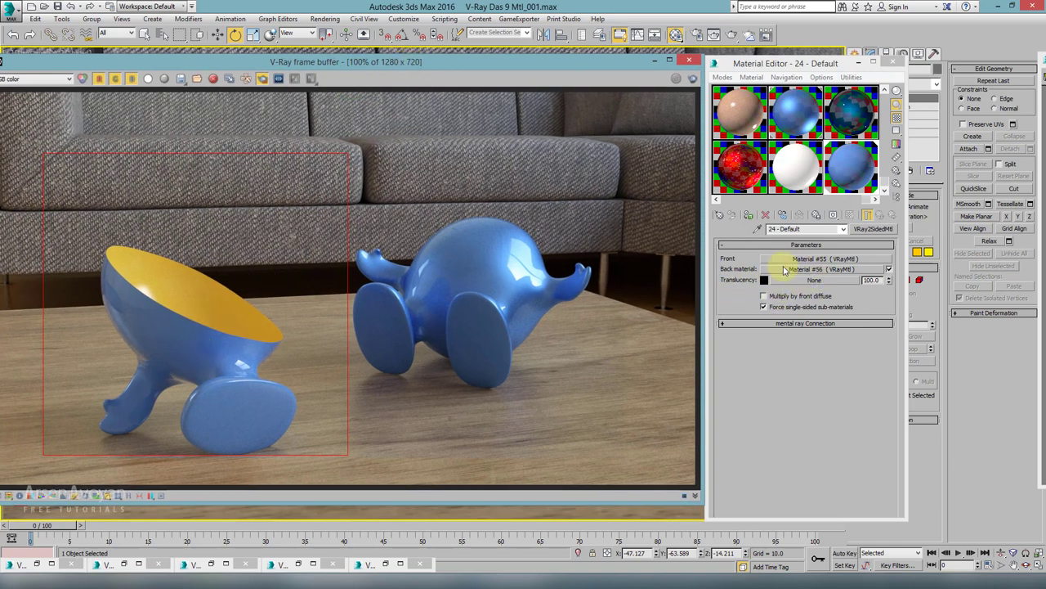
Set the back material's reflection color to a gray of value 185 and its diffuse color to black
click(809, 269)
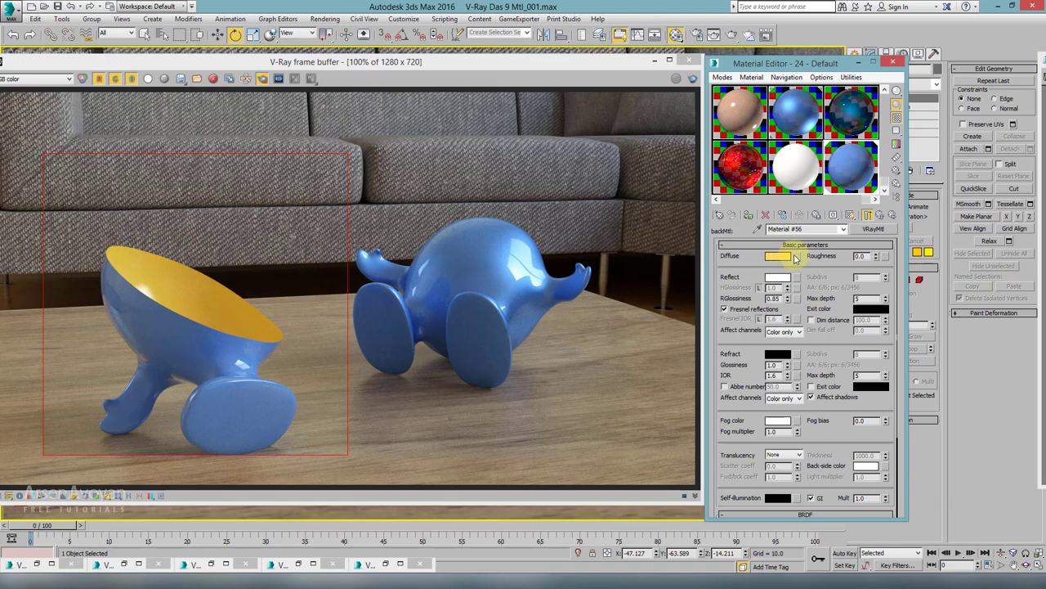
click(777, 277)
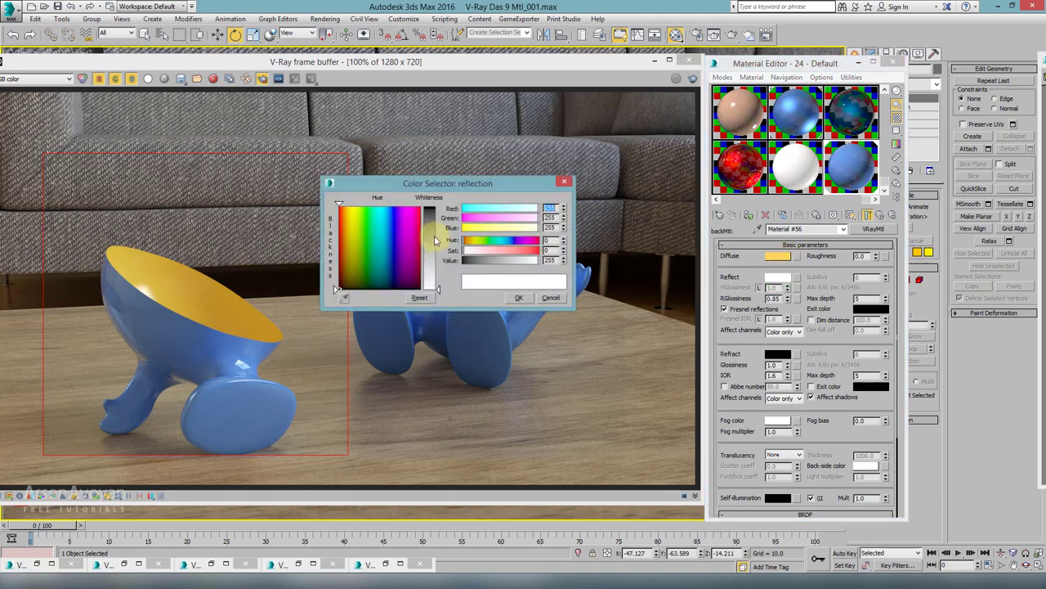
drag(437, 286, 438, 267)
click(515, 298)
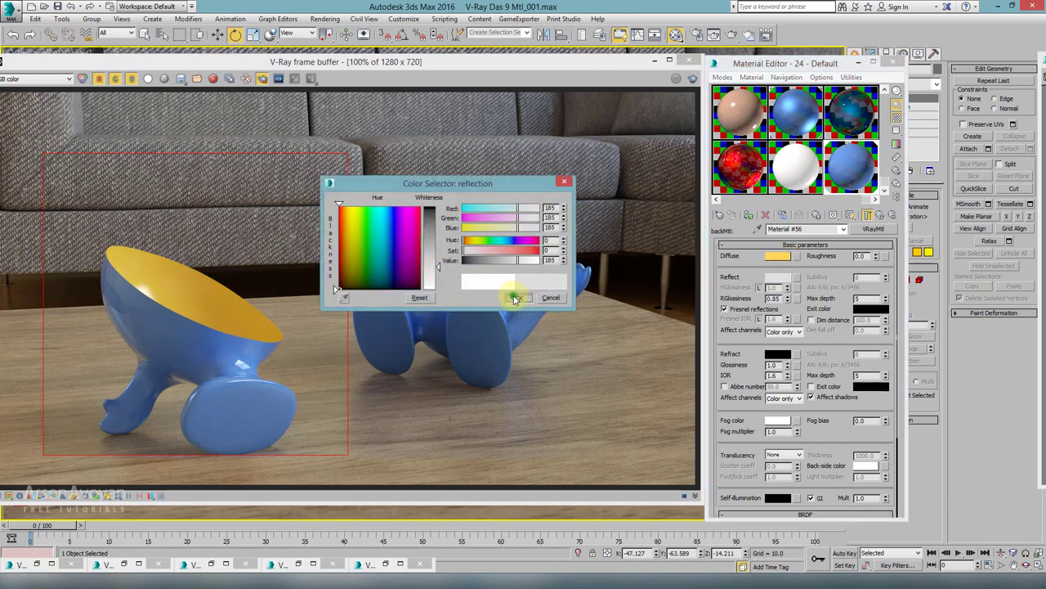
click(778, 256)
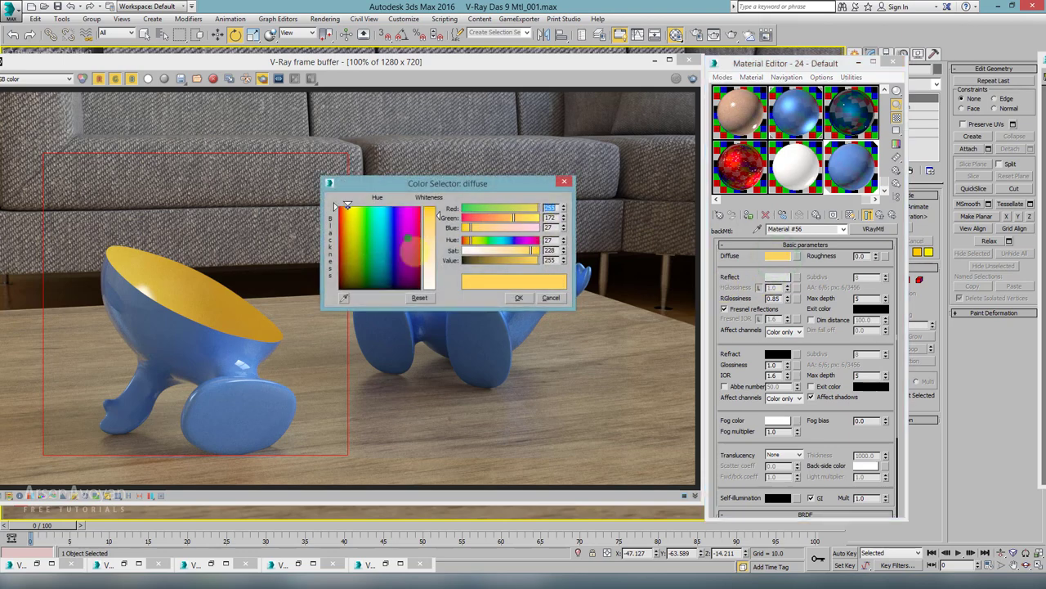
drag(409, 245, 420, 289)
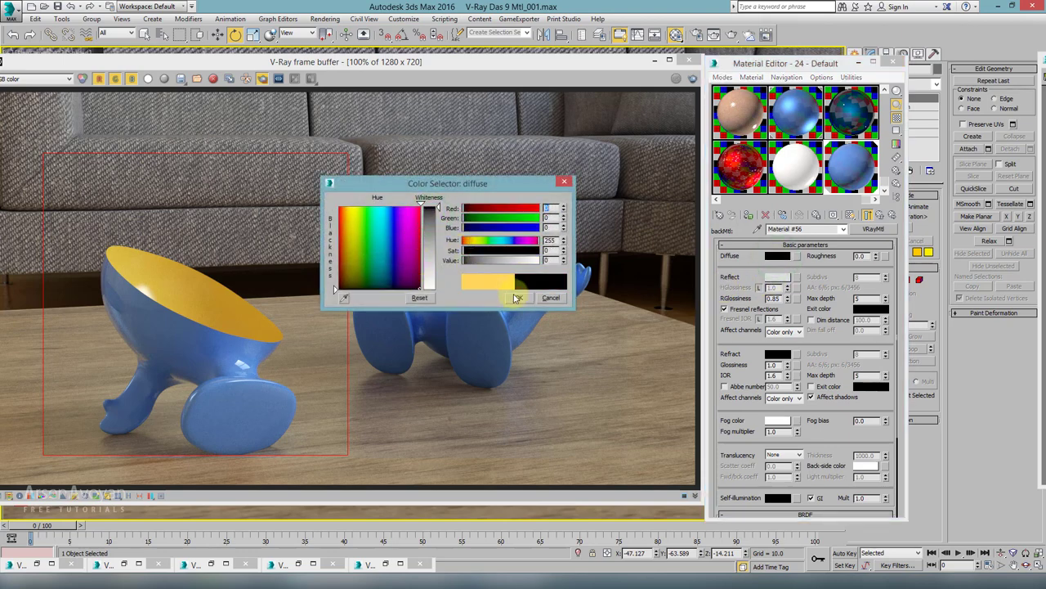
click(516, 297)
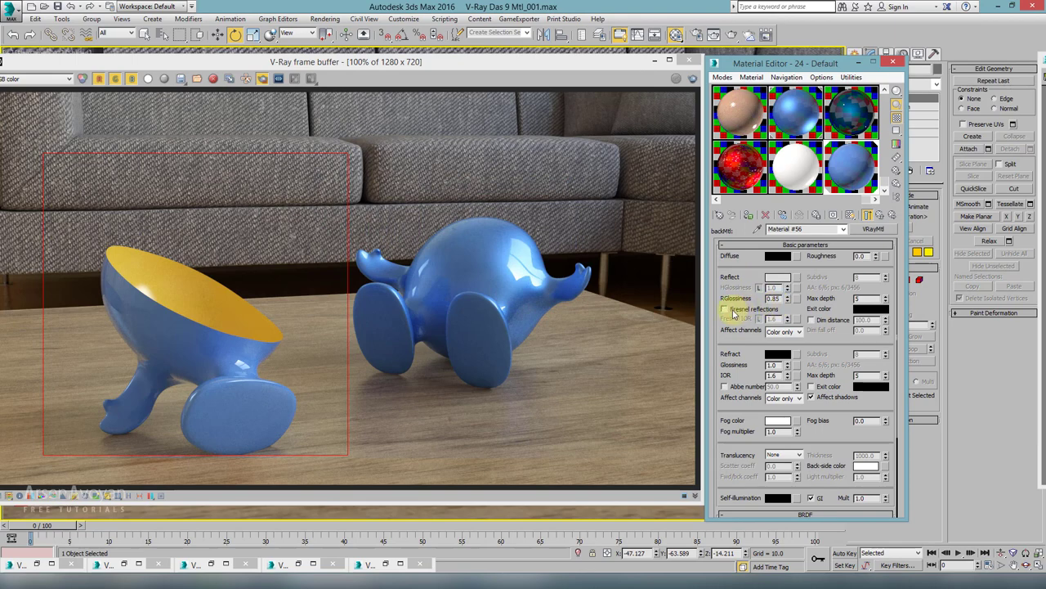
Turn off Fresnel reflections on the back material and set its reflection glossiness to 0.75
click(776, 299)
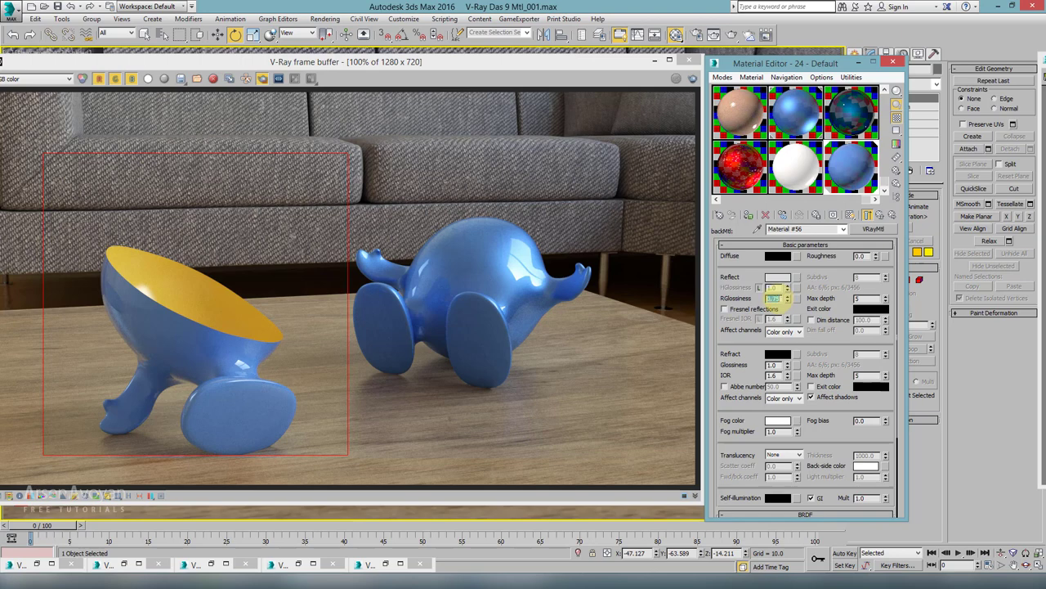
click(867, 215)
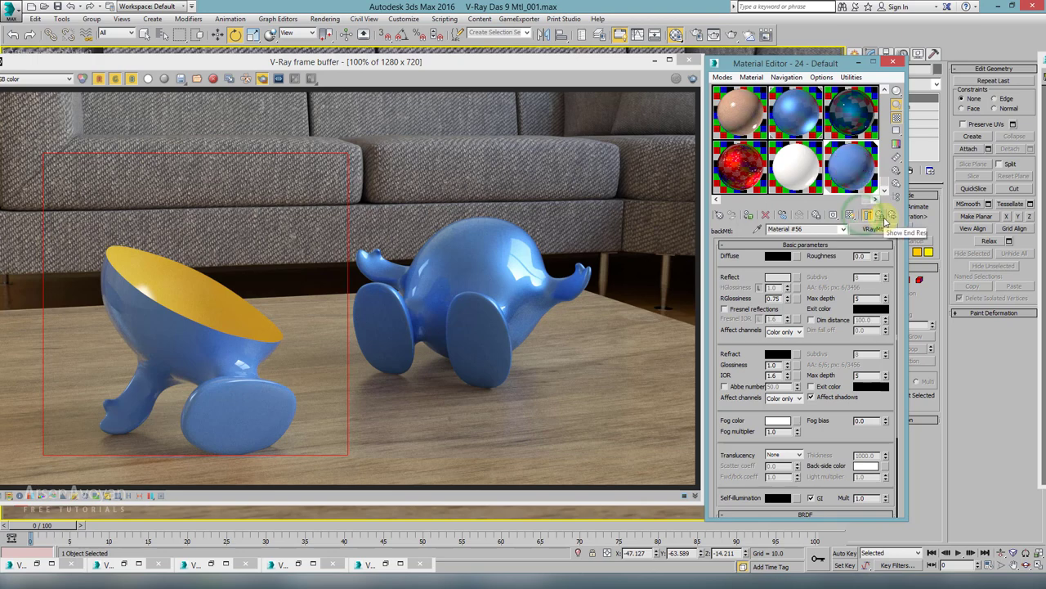
click(879, 215)
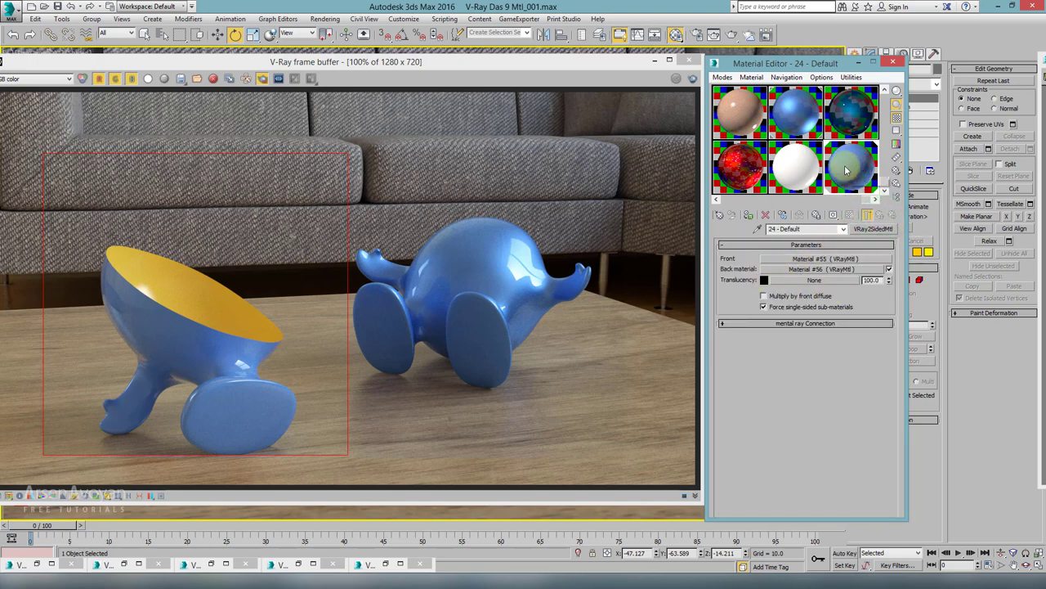
Render the half figure's region again with the metallic back material and reposition the frame buffer
click(404, 275)
click(692, 79)
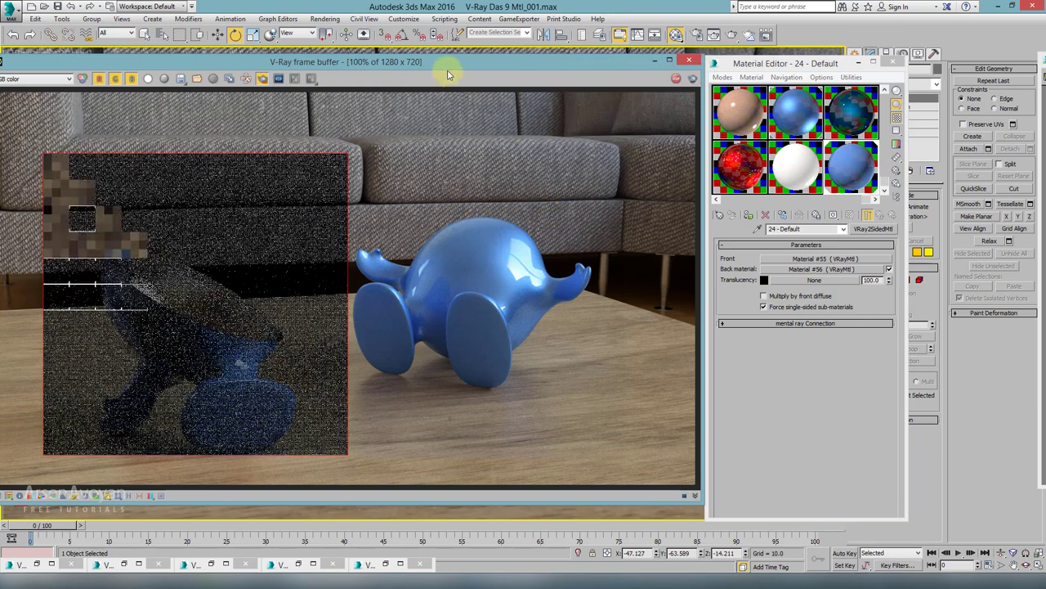
drag(445, 61, 486, 51)
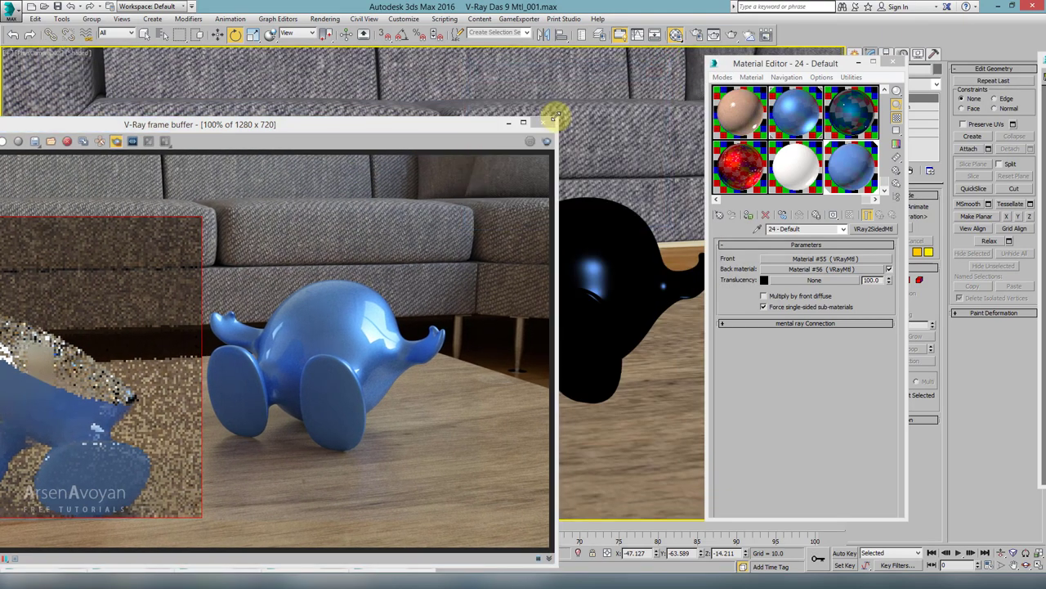
Rotate the halved figure slightly in the camera view, then switch to the Move tool
click(503, 125)
drag(257, 273, 312, 272)
right_click(223, 283)
click(241, 292)
Render the rotated half figure's region and arrange the frame buffer so the full image can be inspected
click(732, 34)
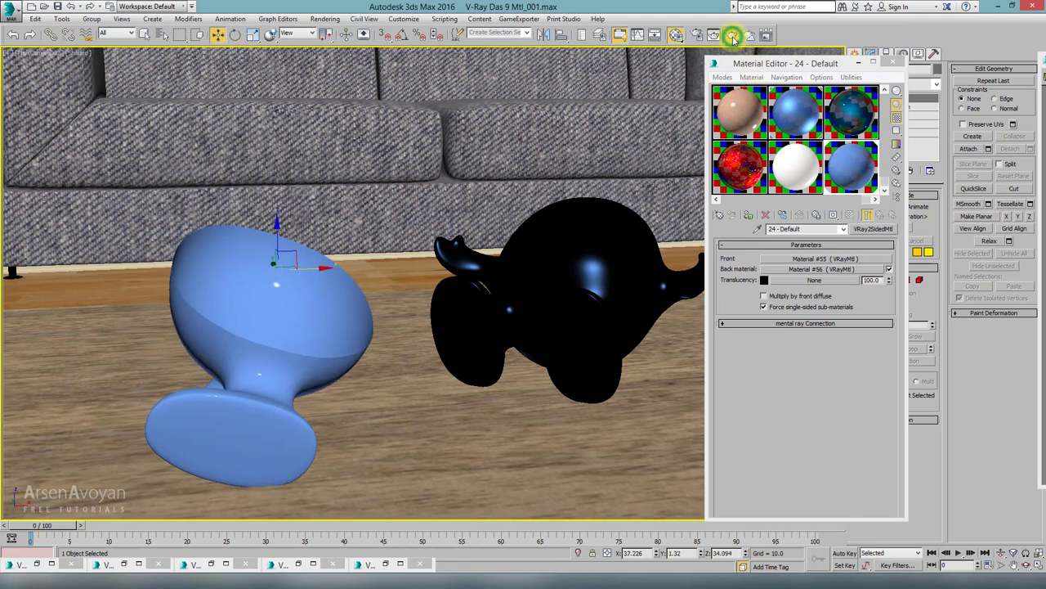
drag(467, 124, 688, 85)
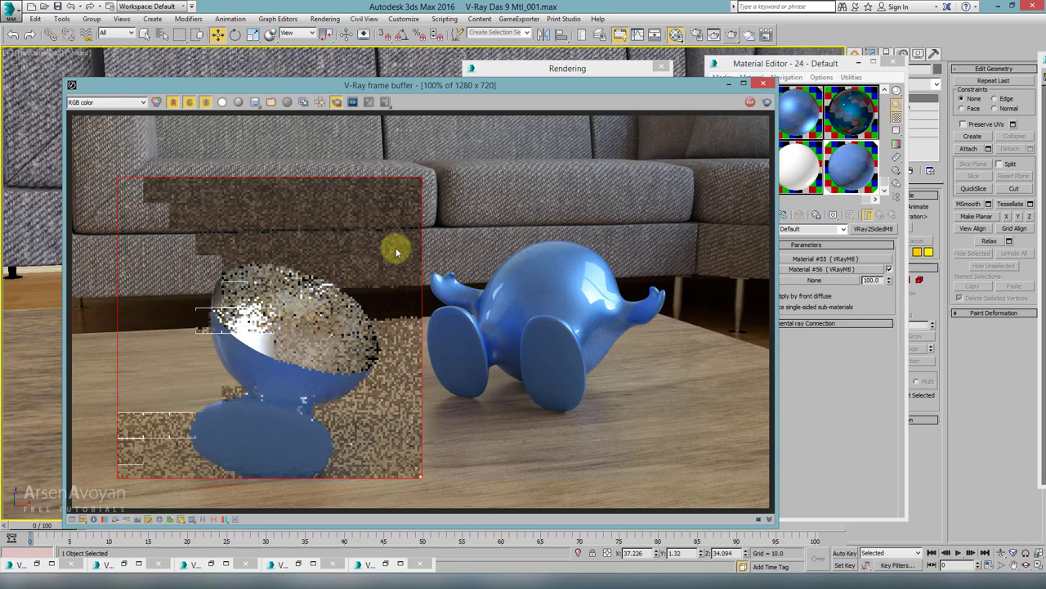
drag(521, 88, 487, 66)
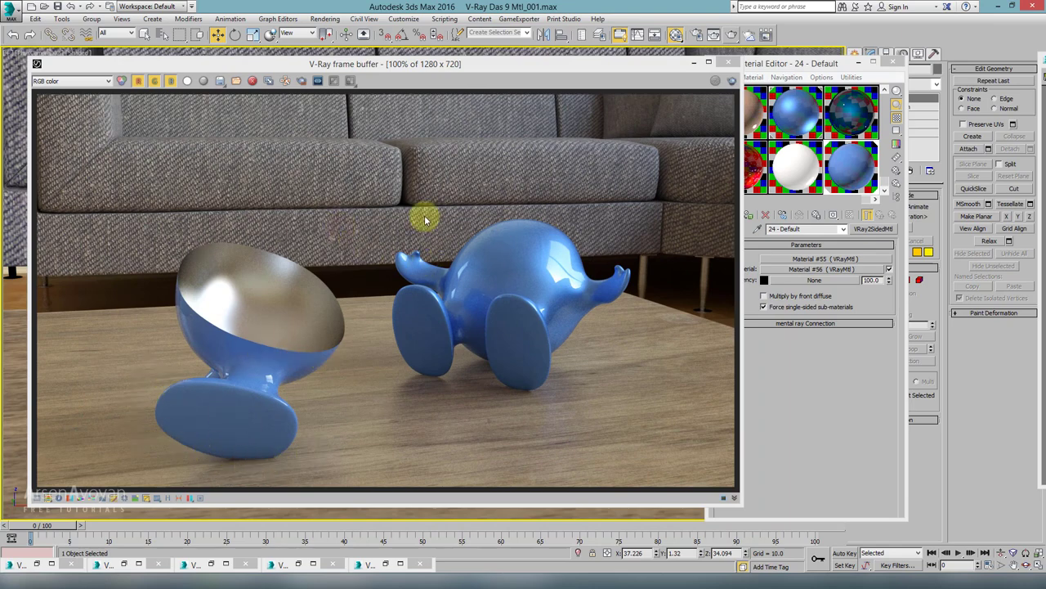
click(504, 65)
click(411, 276)
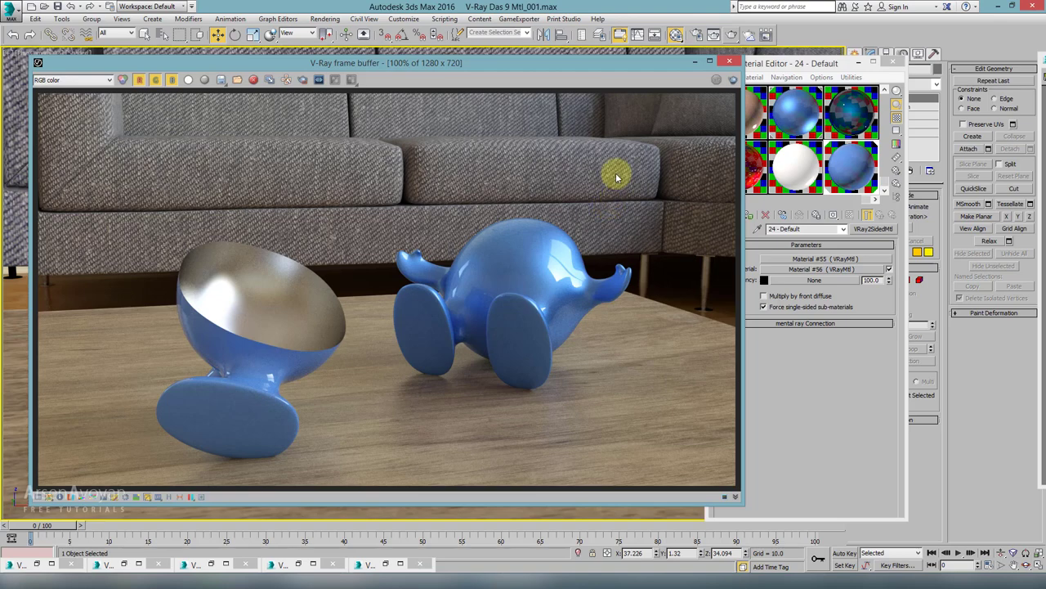
Review the blue VRayBlendMtl's coat settings and the basic parameters and maps of material 16 - Default
click(793, 117)
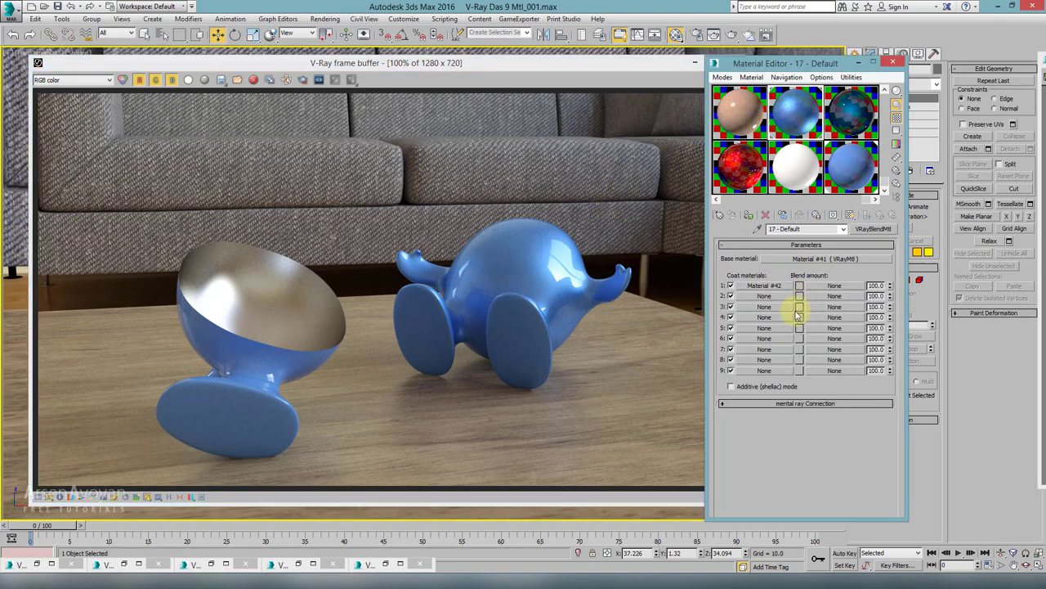
click(744, 116)
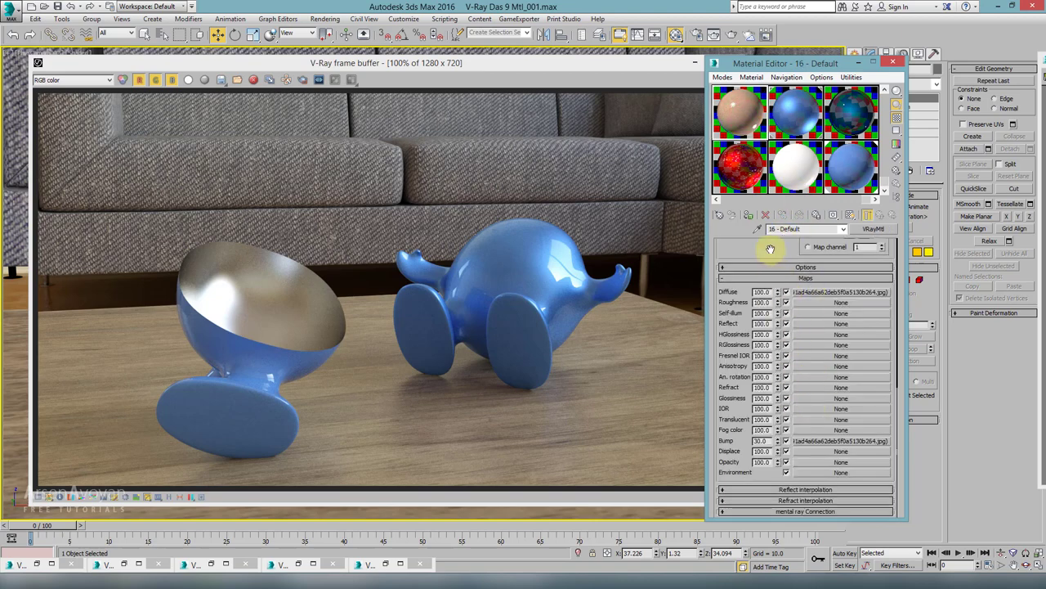
drag(770, 250, 761, 409)
drag(824, 269, 822, 346)
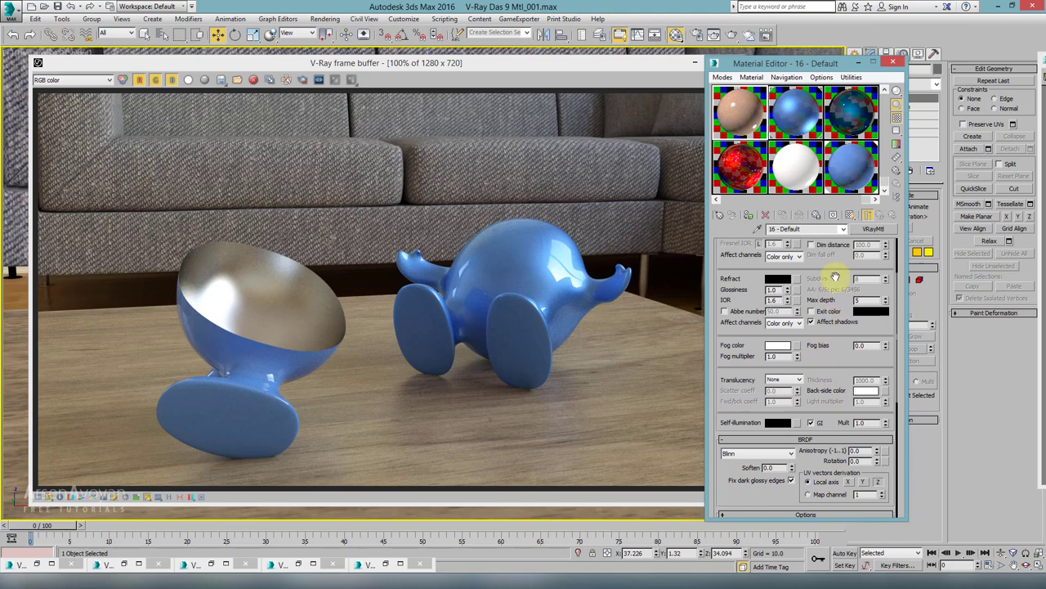
drag(834, 275, 830, 353)
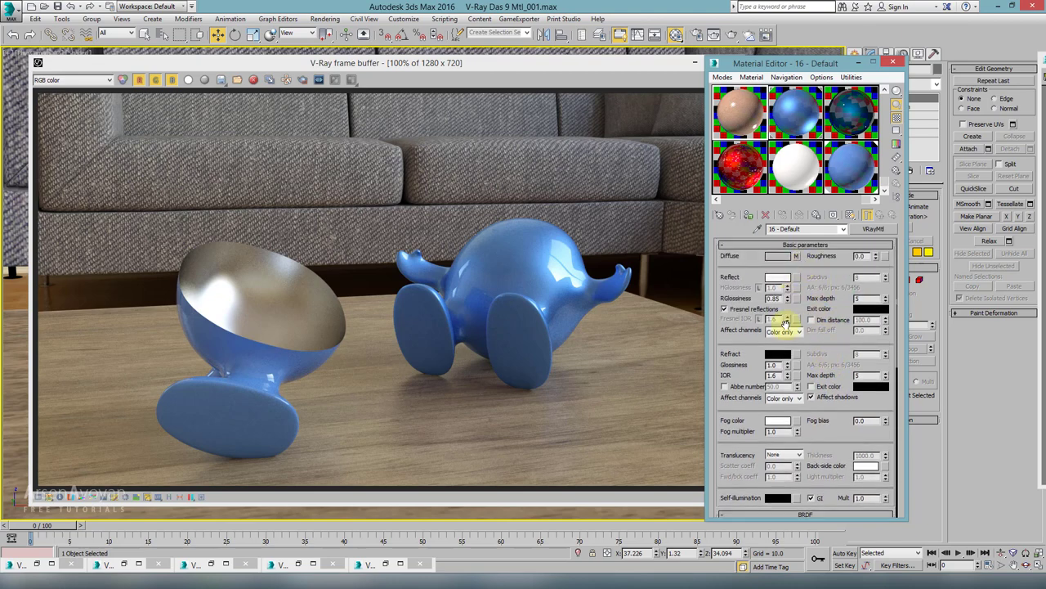
drag(844, 352, 836, 295)
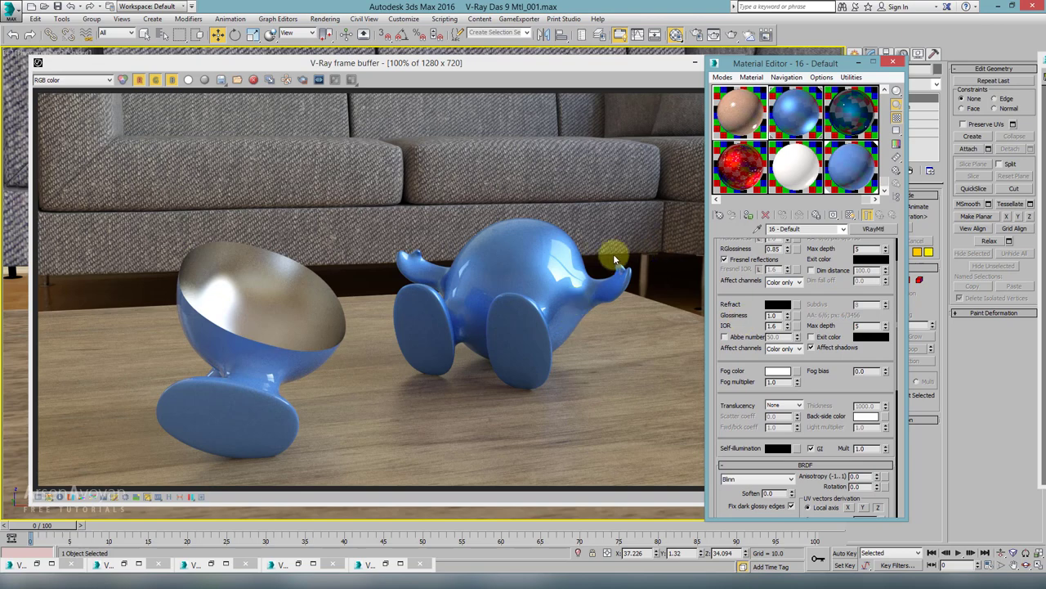